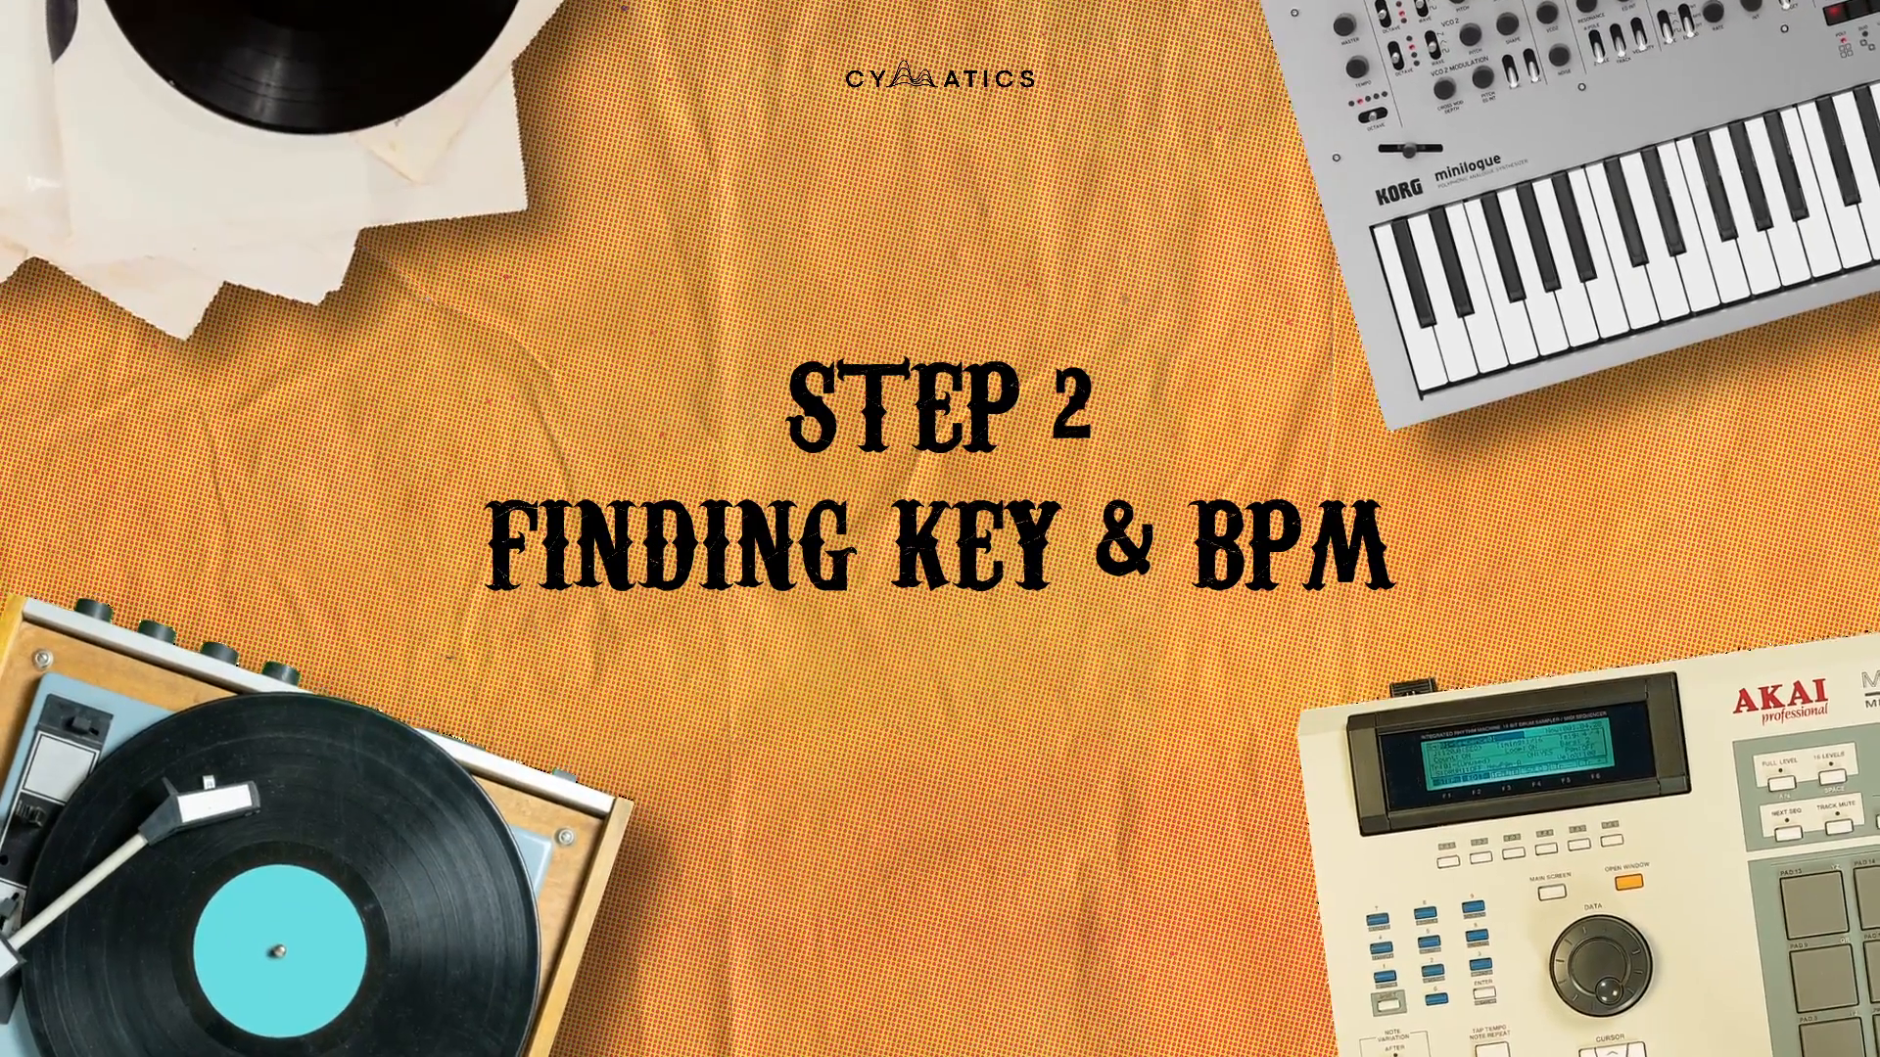
# Step: Audition the melody loops and place "Cymatics - Disk - 70 BPM D Min" at the start of Track 1
pyautogui.click(627, 181)
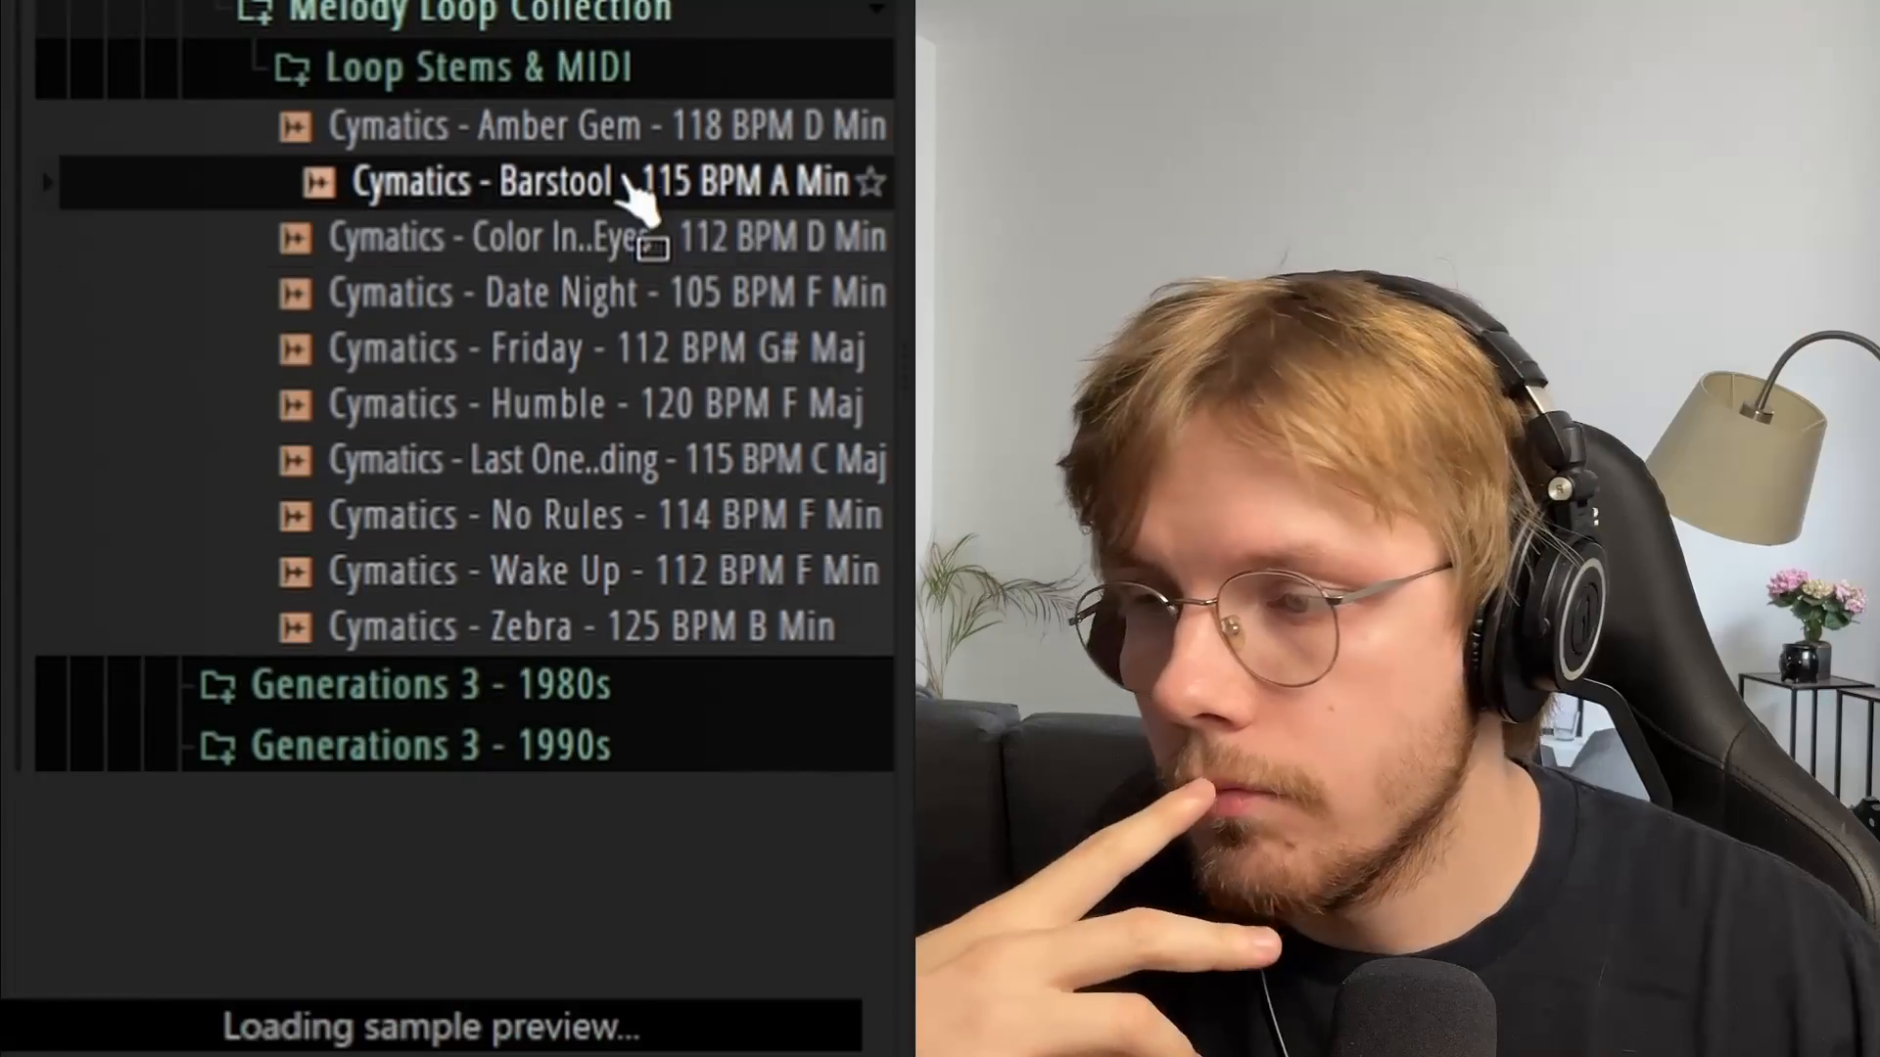
pyautogui.click(630, 289)
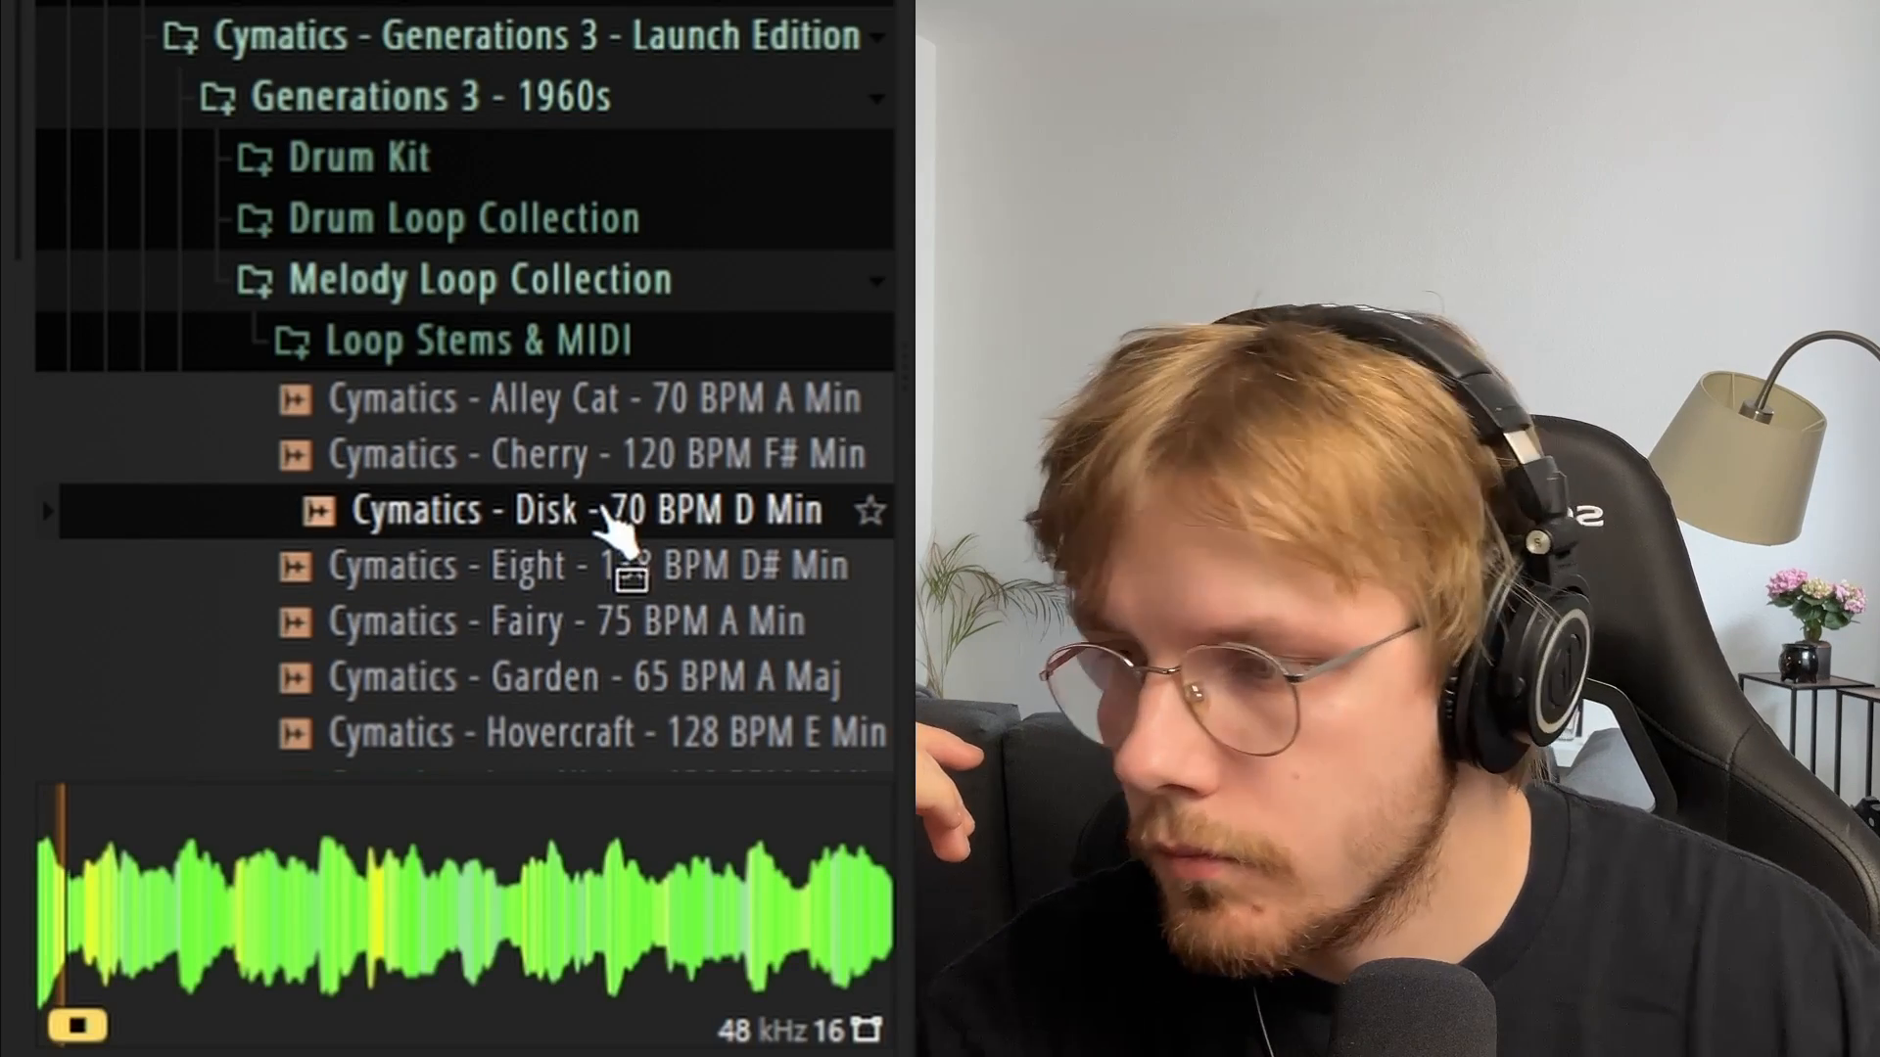
pyautogui.moveTo(592, 534); pyautogui.dragTo(608, 545)
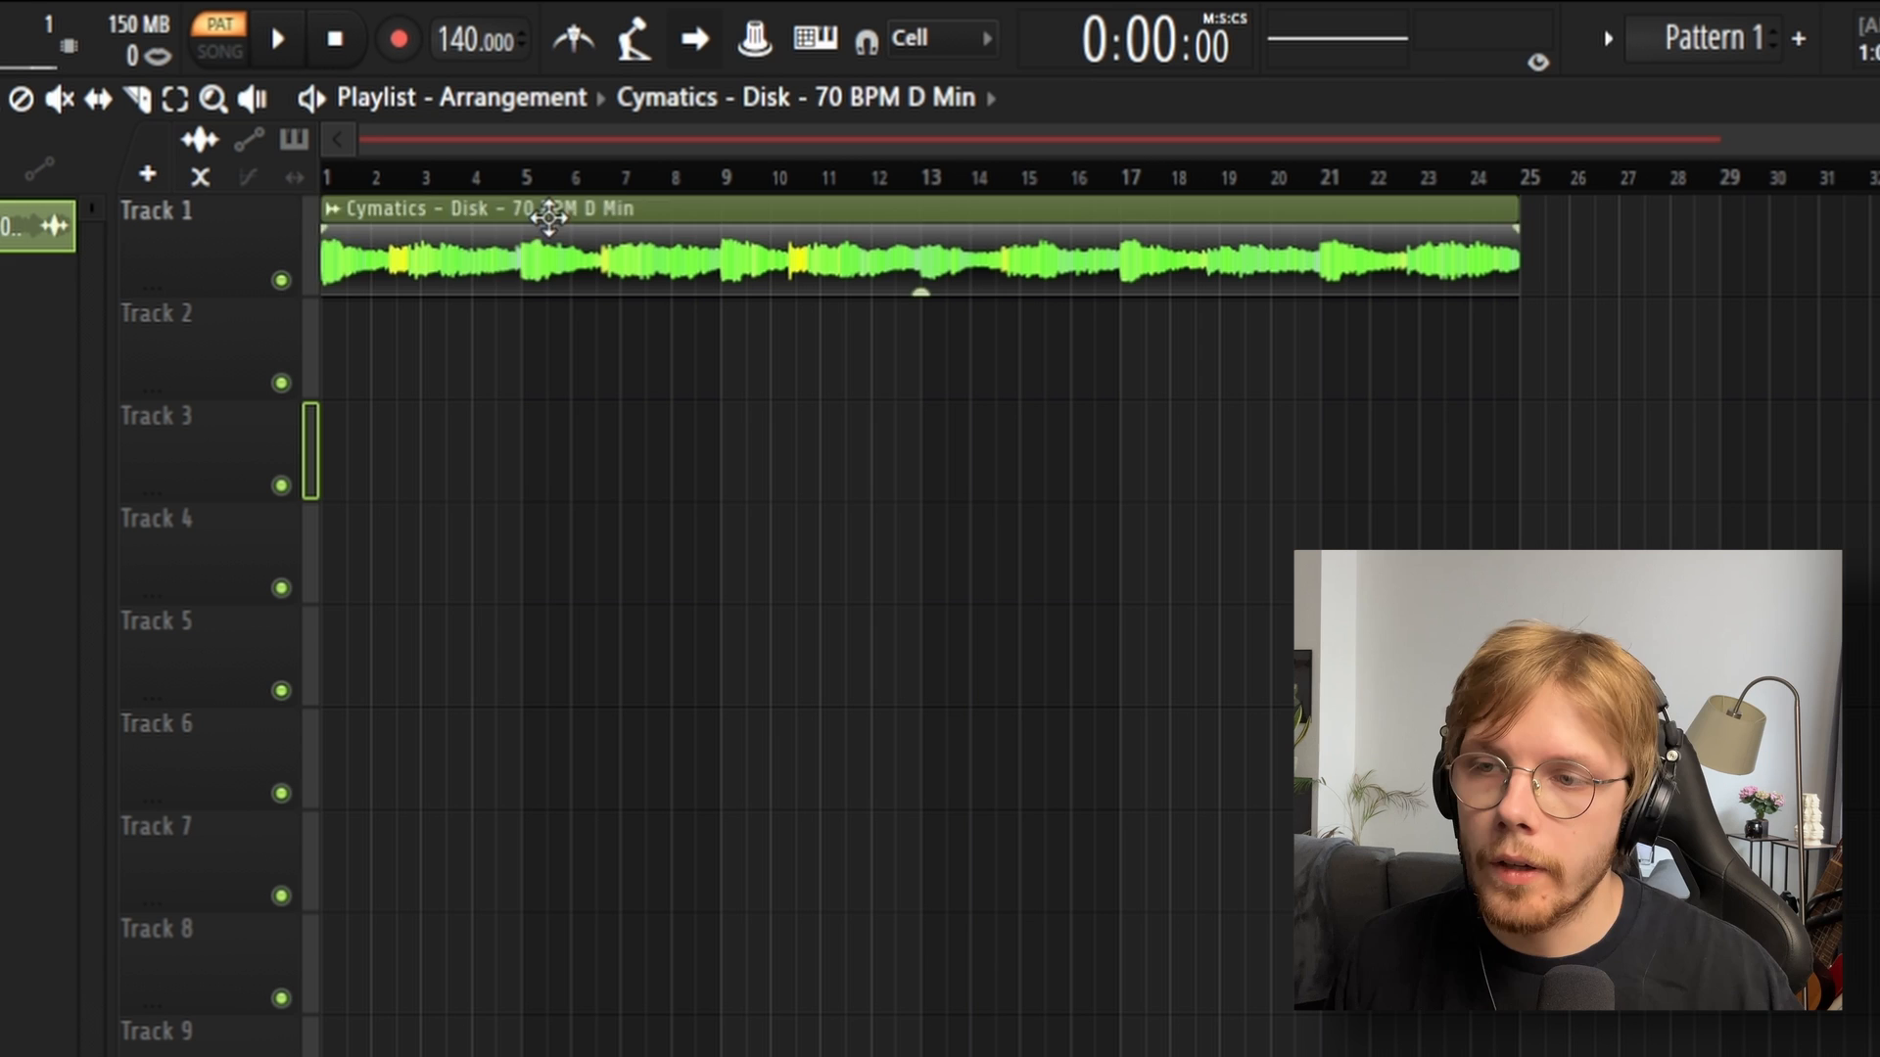
pyautogui.moveTo(550, 217); pyautogui.dragTo(86, 214)
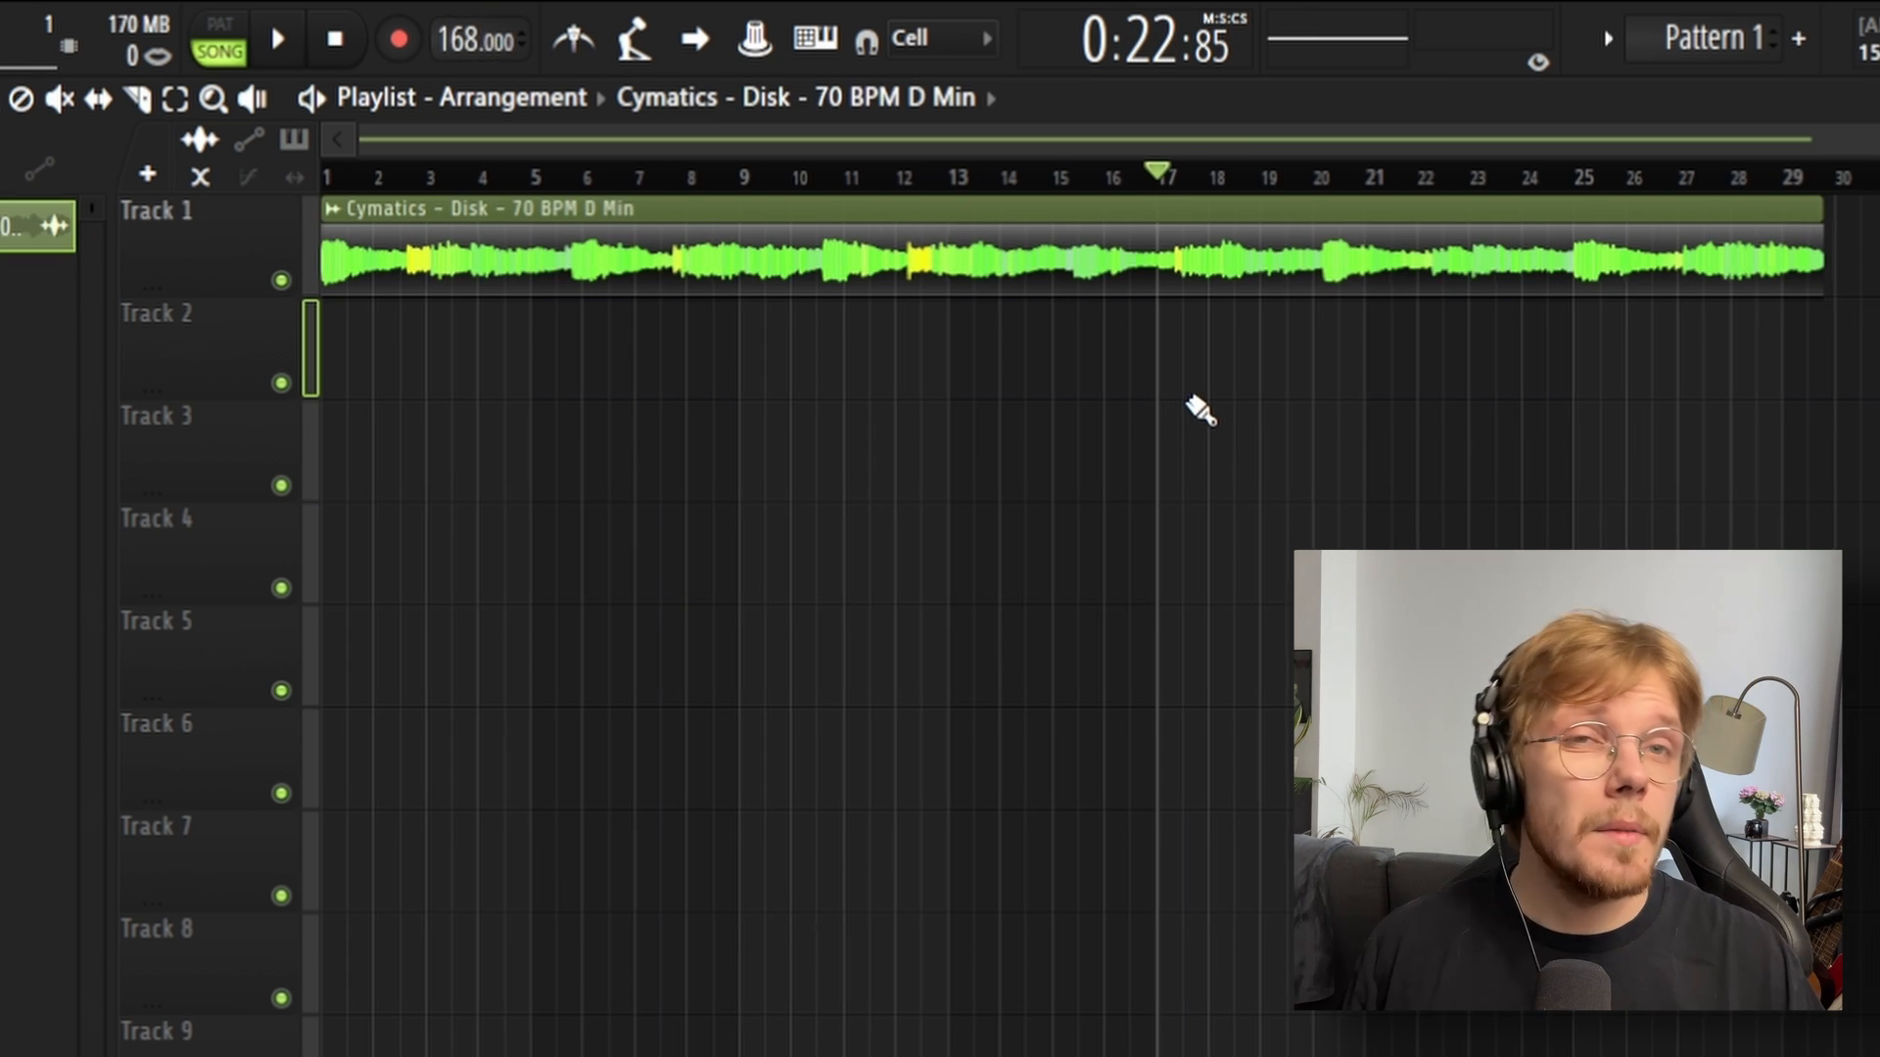
# Step: Set the project tempo to 140 BPM and play the Disk loop from bar 1, skipping ahead to bar 9
pyautogui.moveTo(460, 40); pyautogui.dragTo(460, 87)
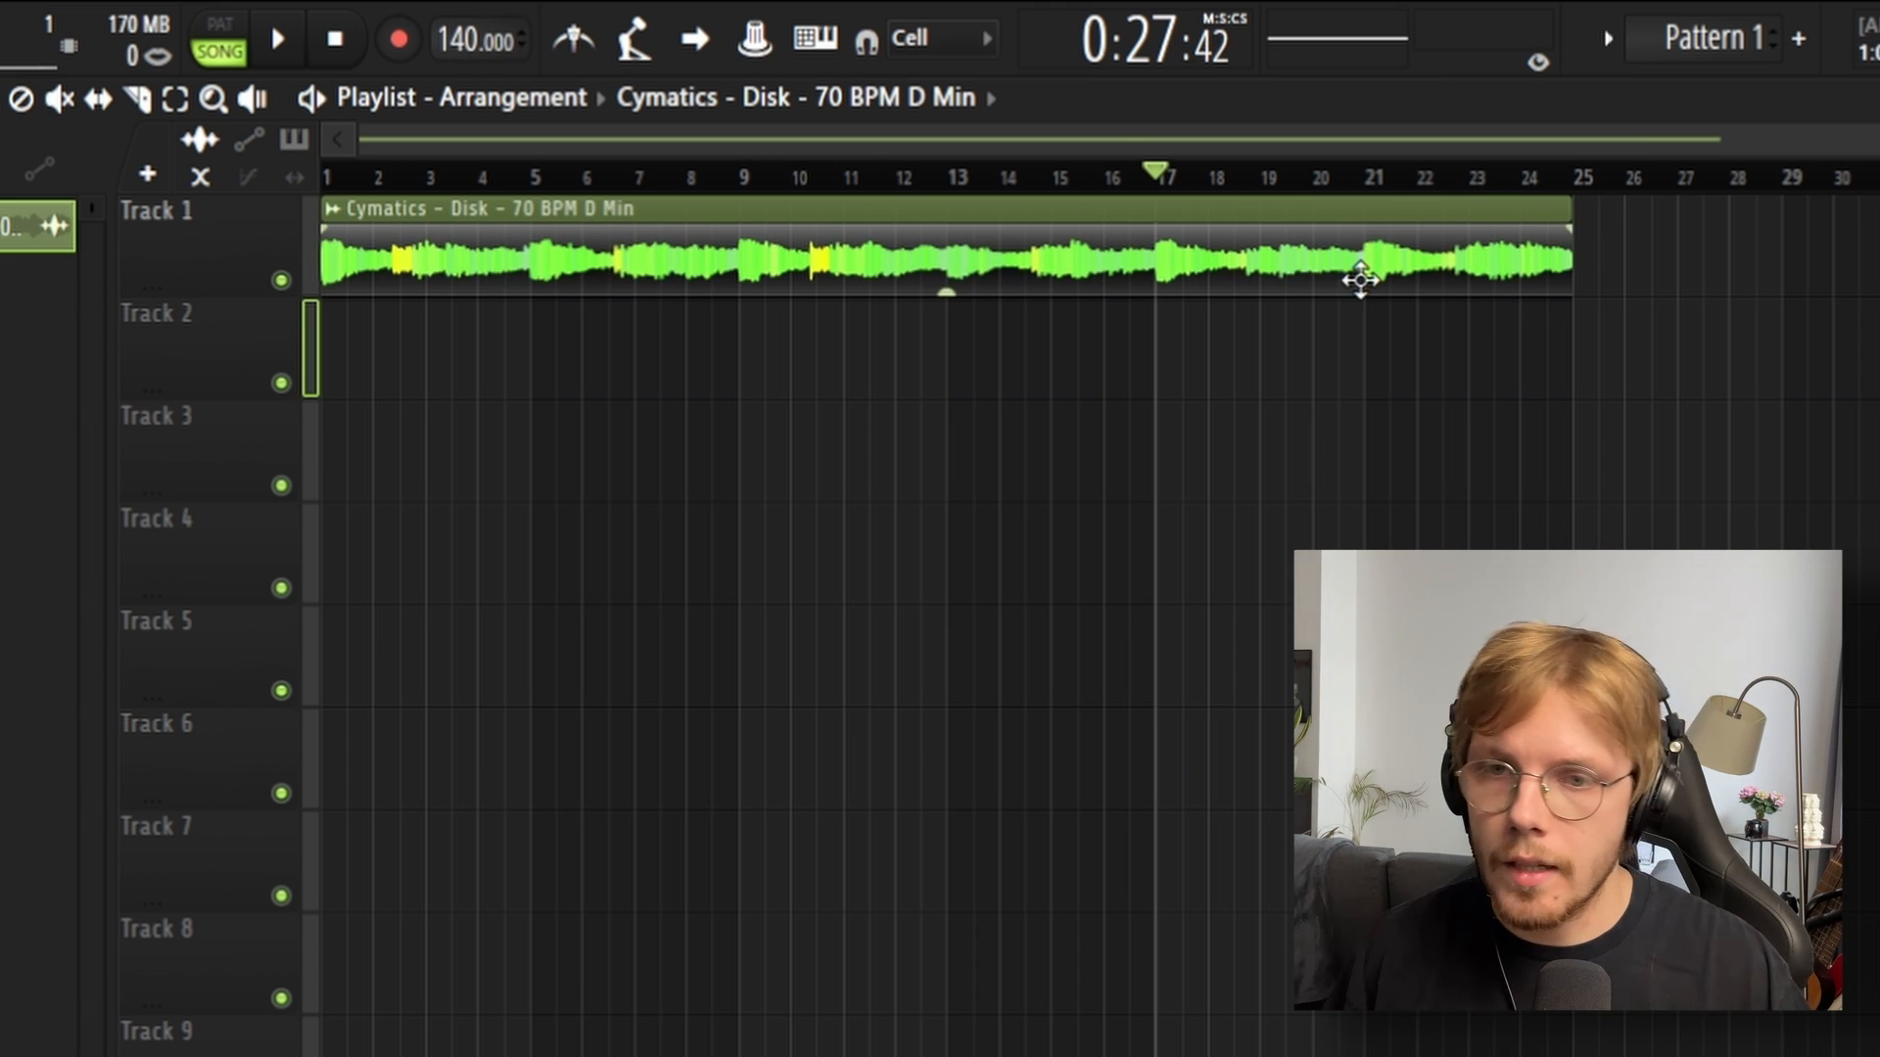
pyautogui.click(328, 177)
pyautogui.press('space')
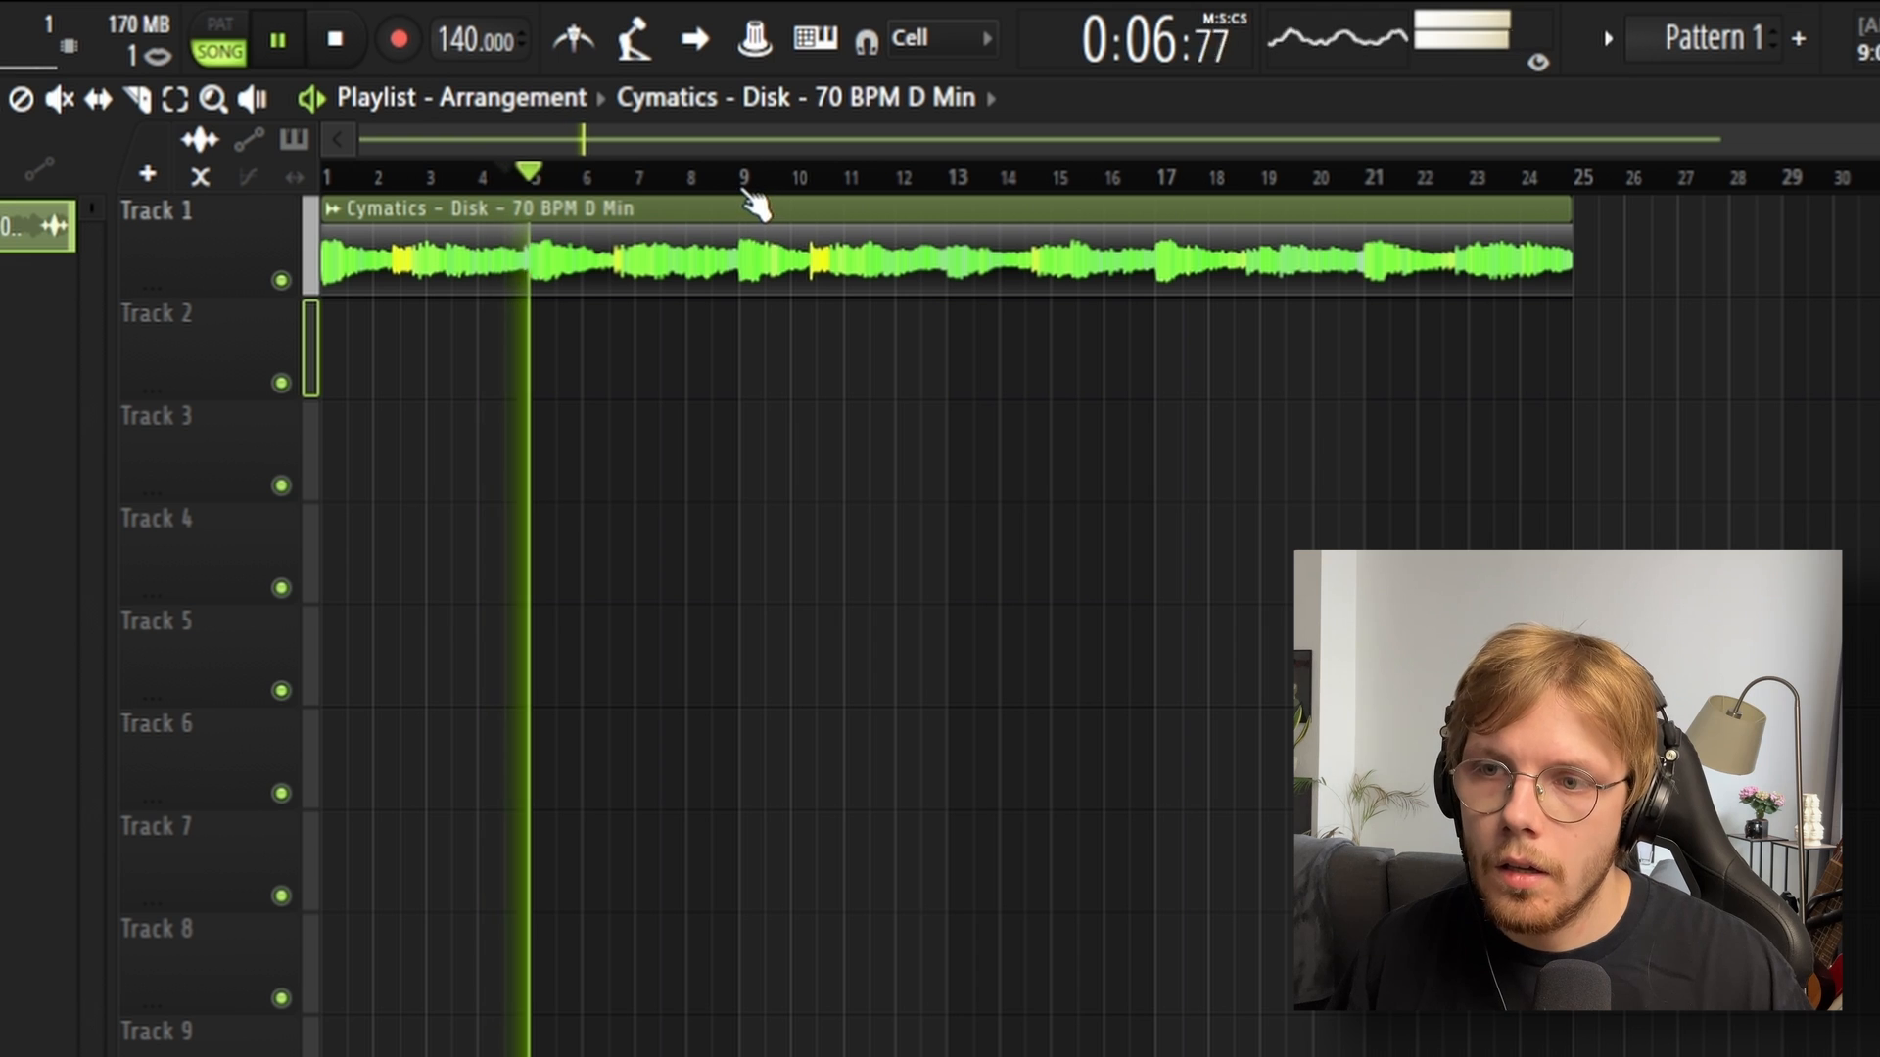
pyautogui.click(744, 186)
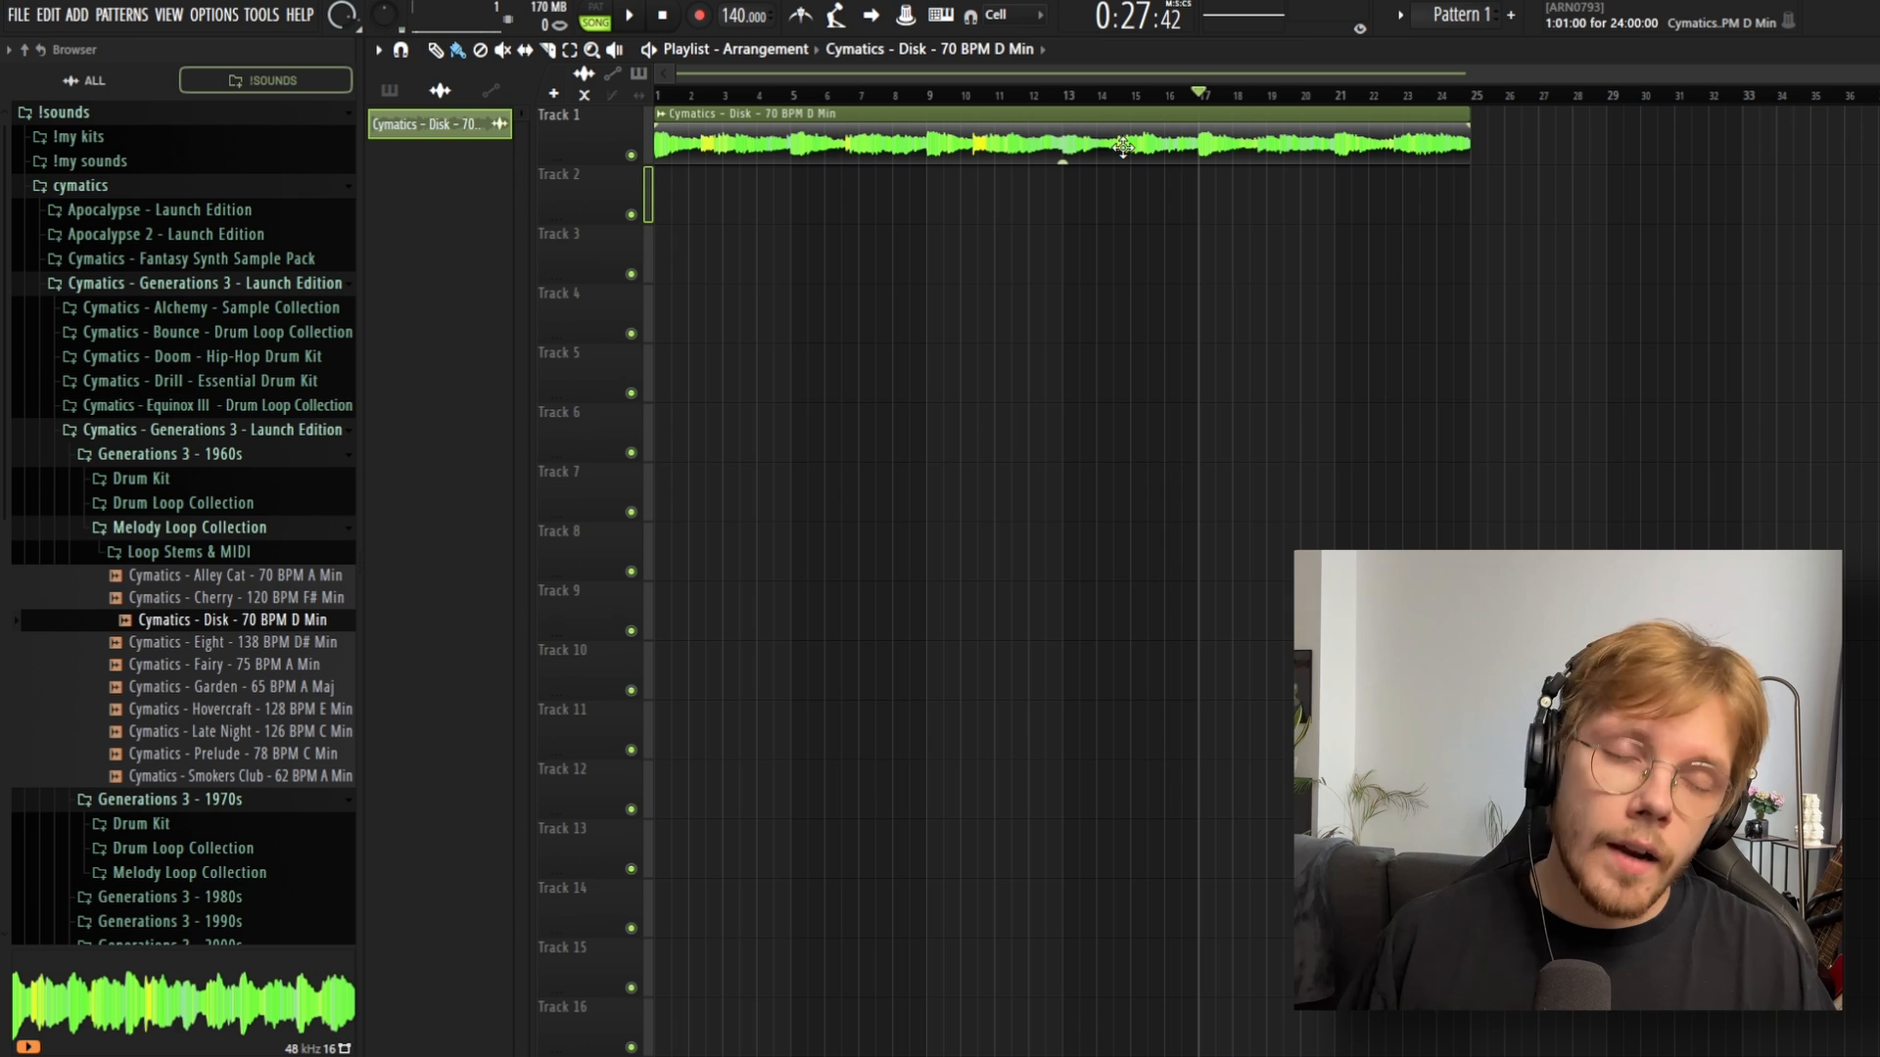
# Step: Open the Disk sample in Edison and autodetect its tempo with quick estimation for short loops, accepting the result
pyautogui.doubleClick(1128, 266)
pyautogui.doubleClick(726, 651)
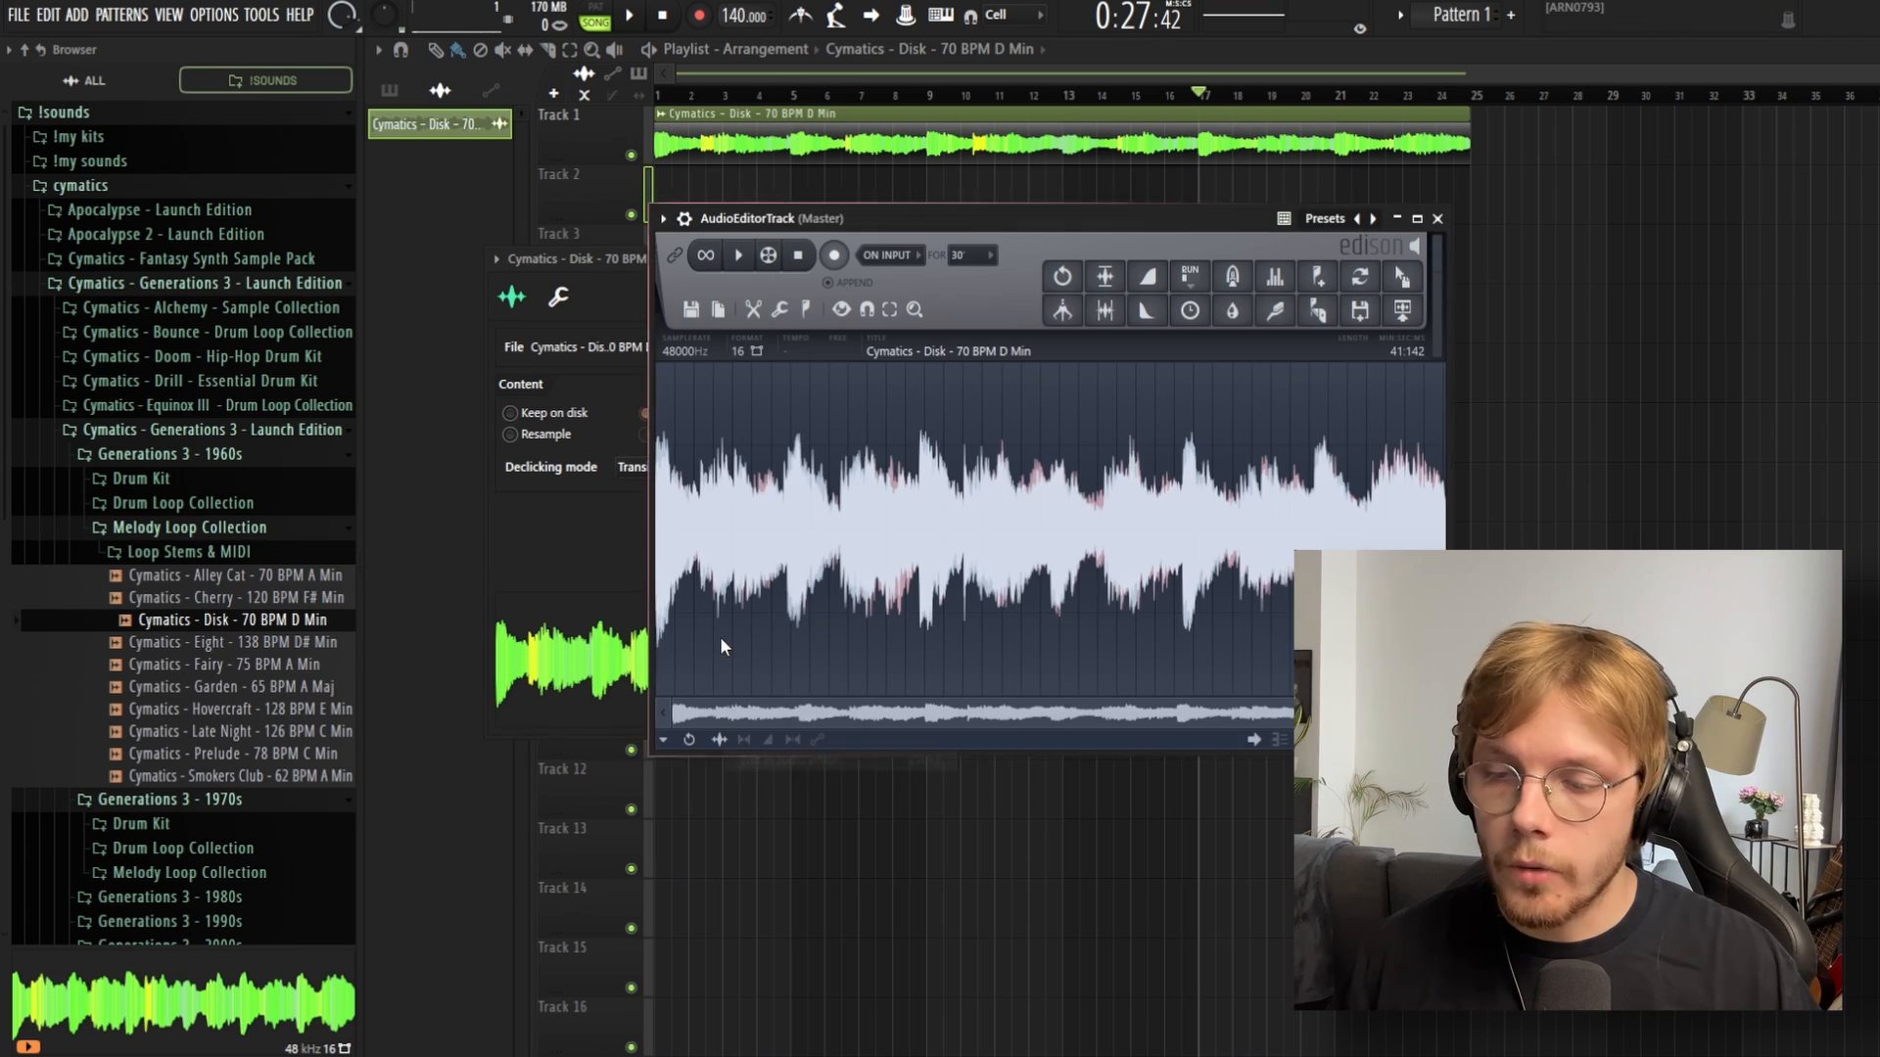
pyautogui.moveTo(995, 532)
pyautogui.click(1126, 811)
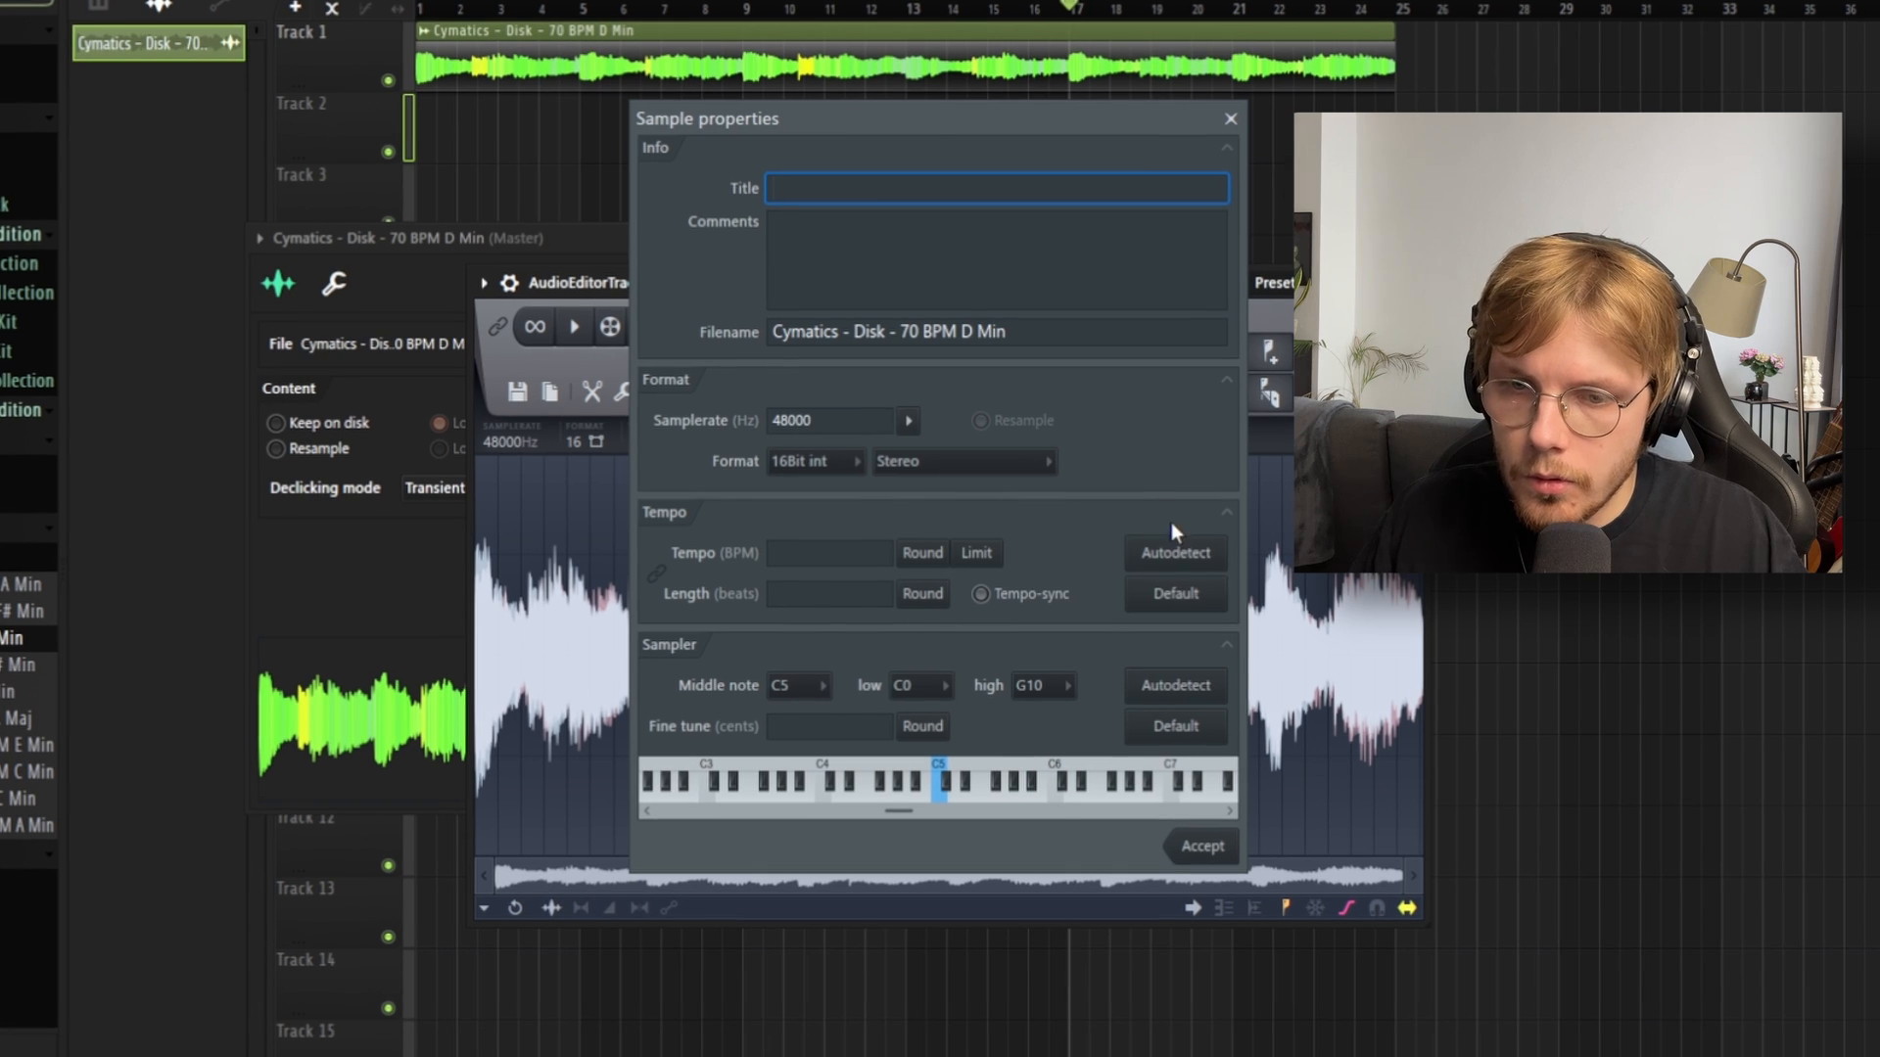
pyautogui.click(1179, 552)
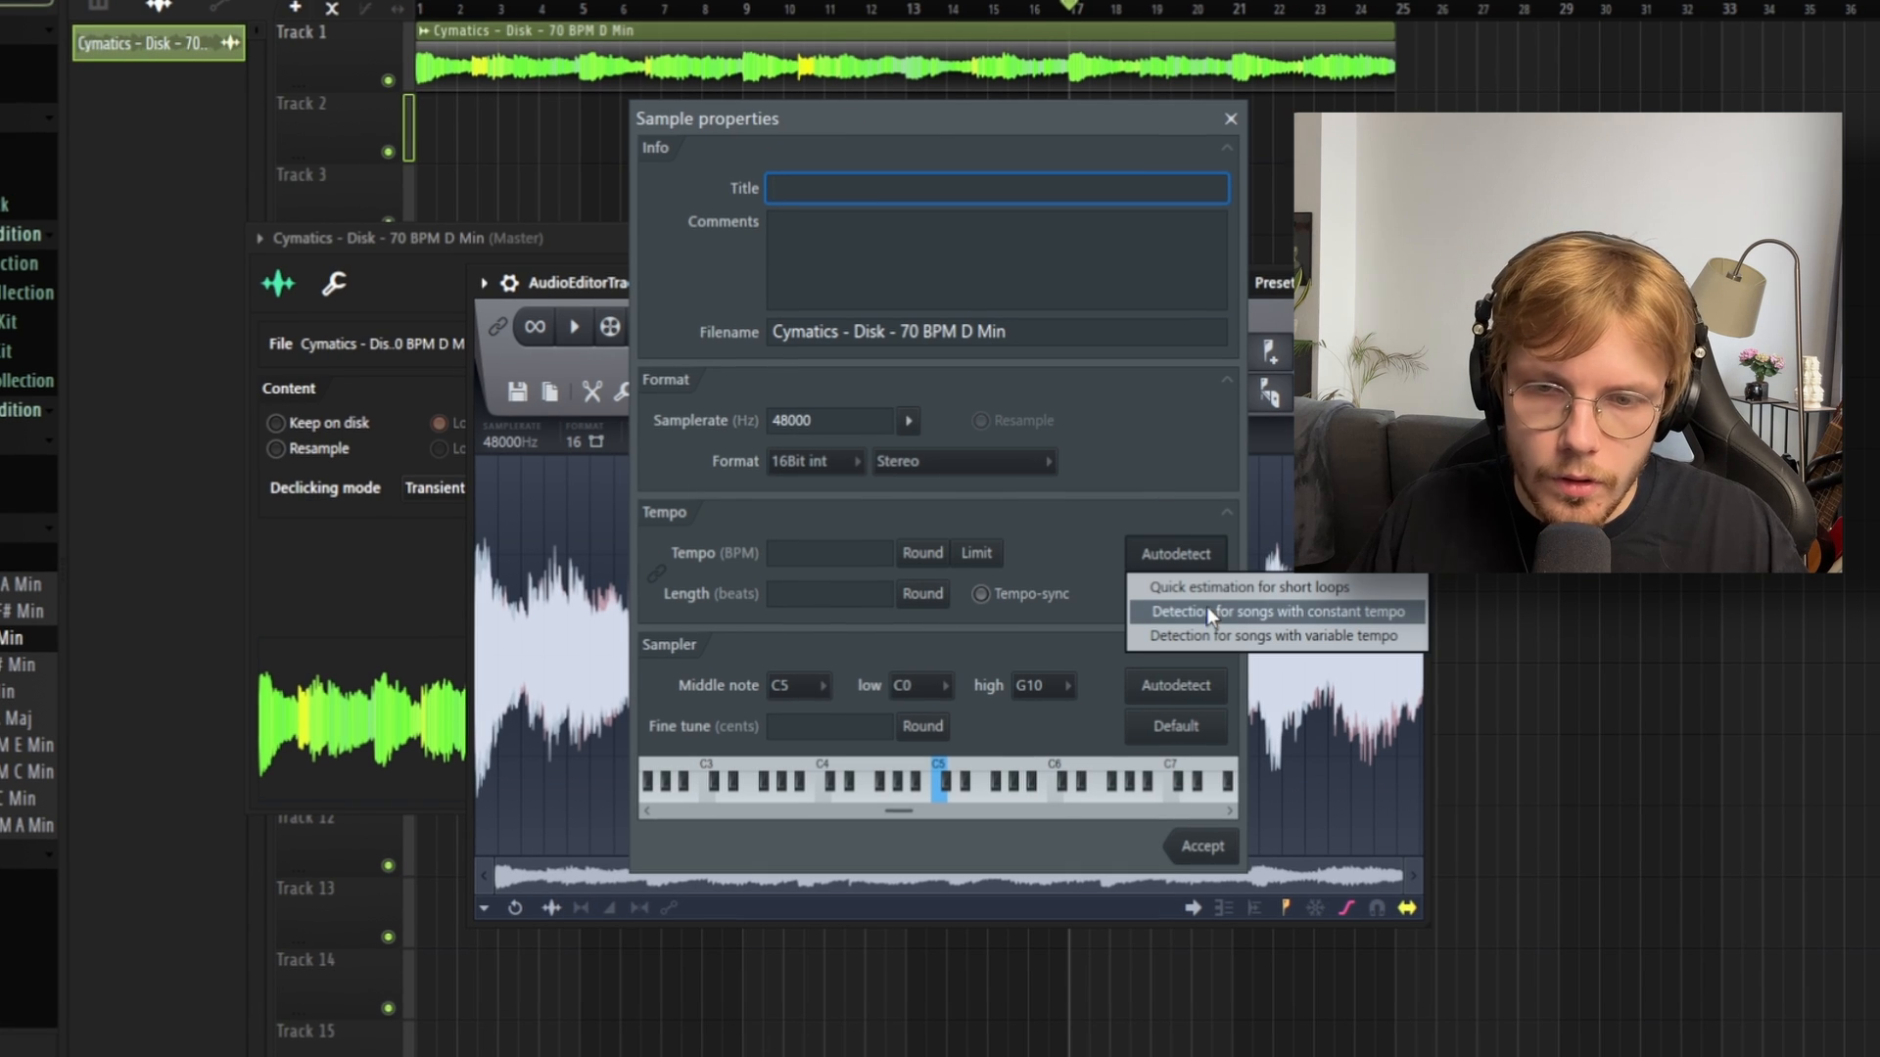
pyautogui.click(1247, 591)
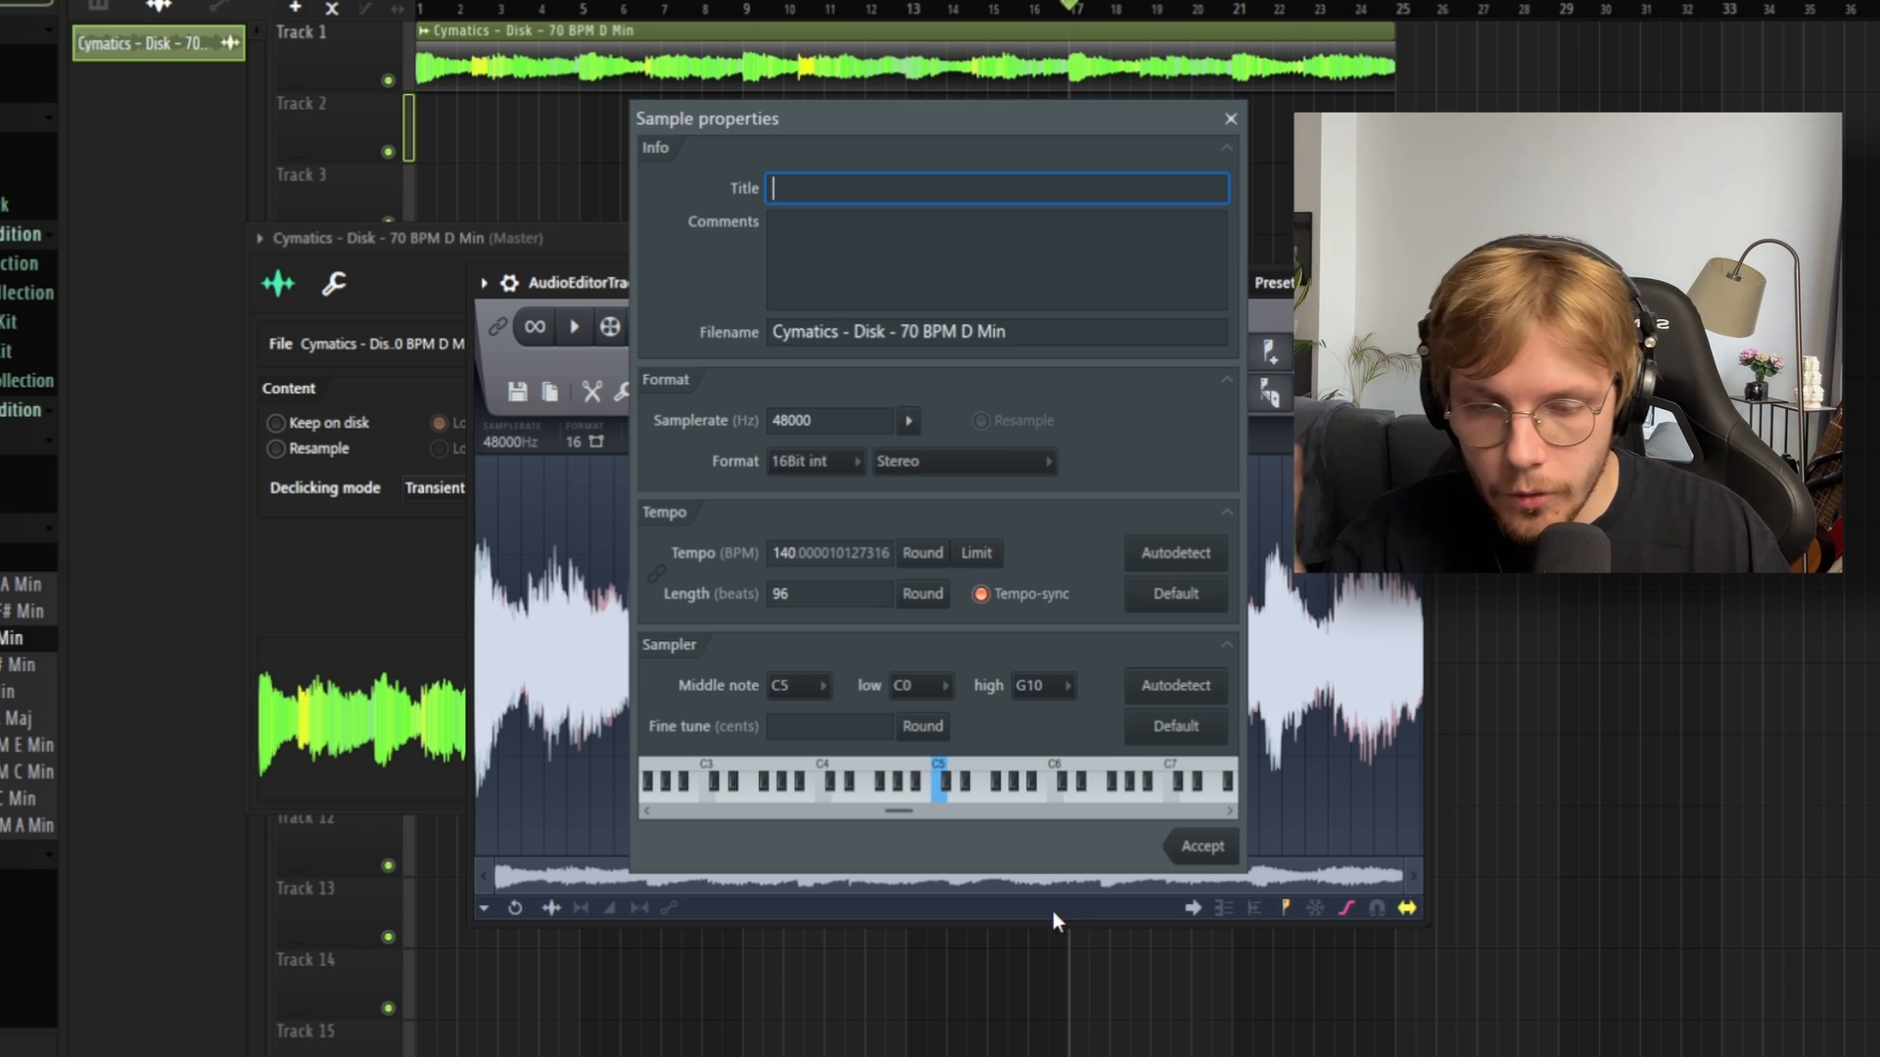
pyautogui.click(1202, 848)
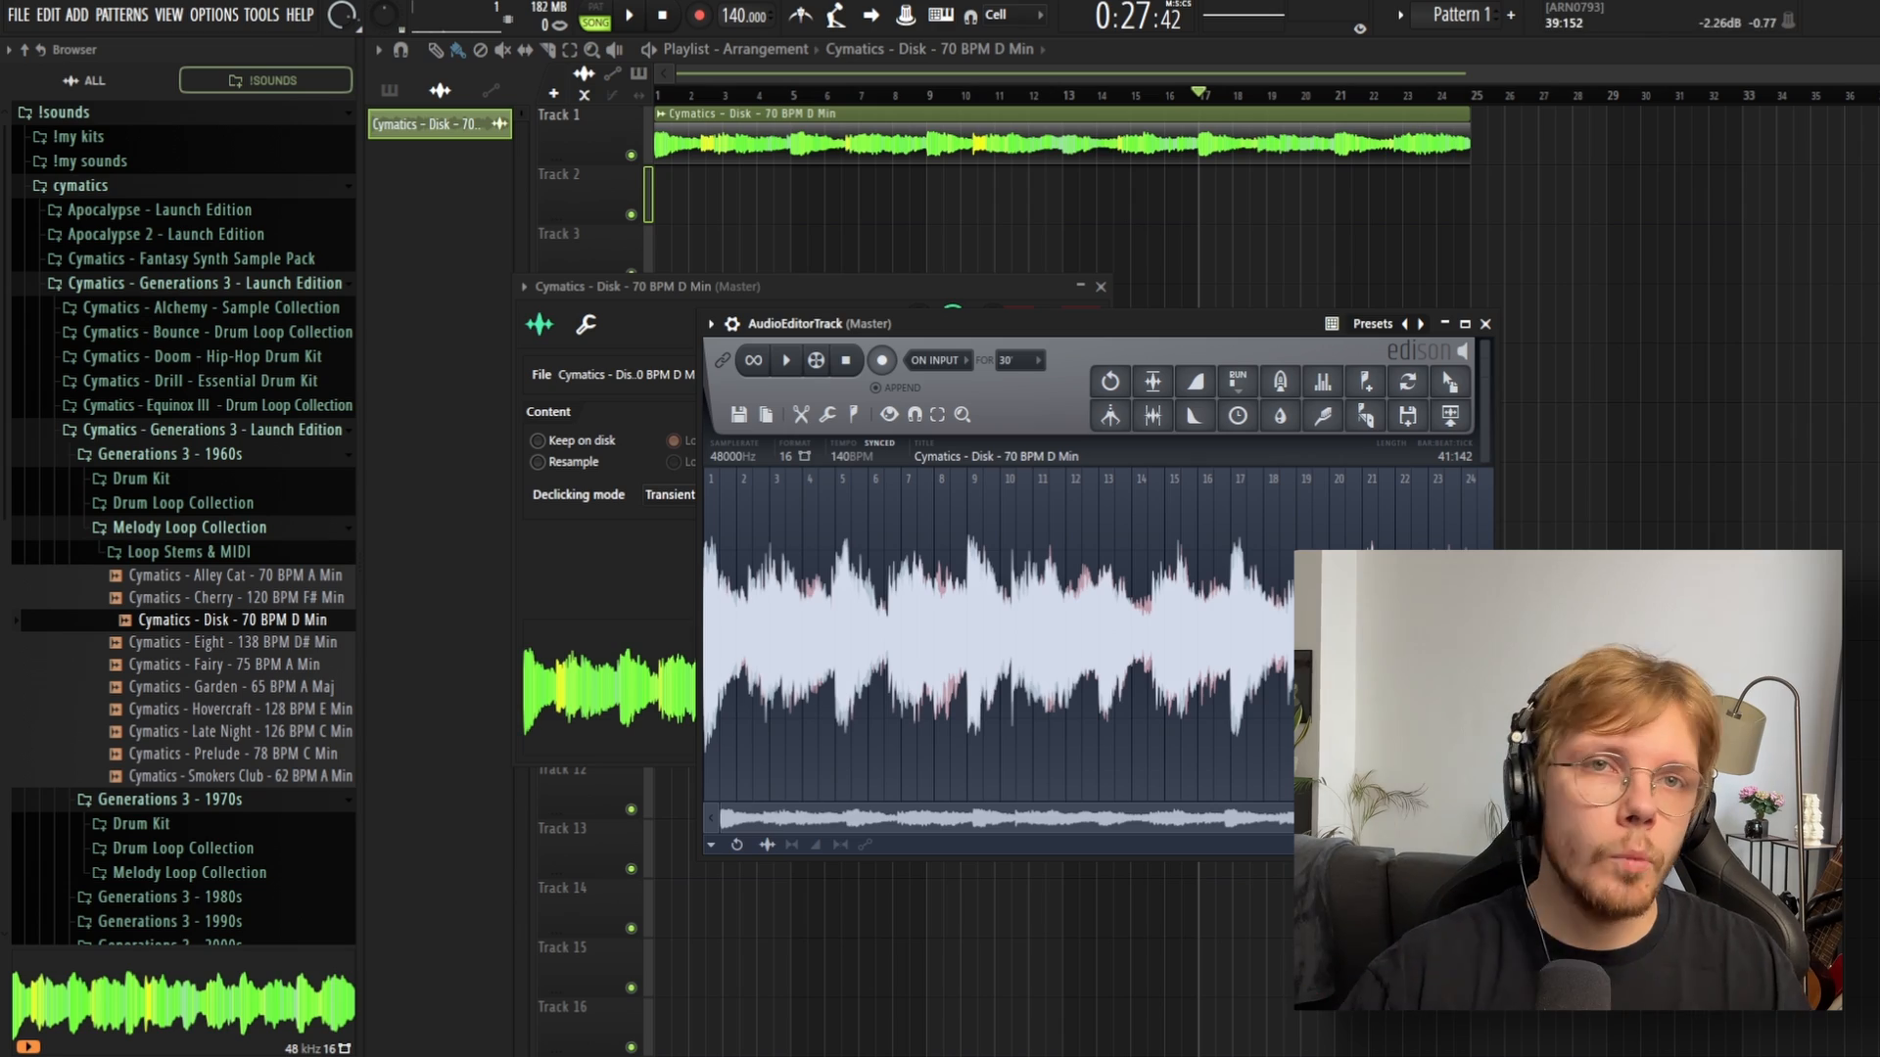
pyautogui.moveTo(1081, 323); pyautogui.dragTo(1099, 296)
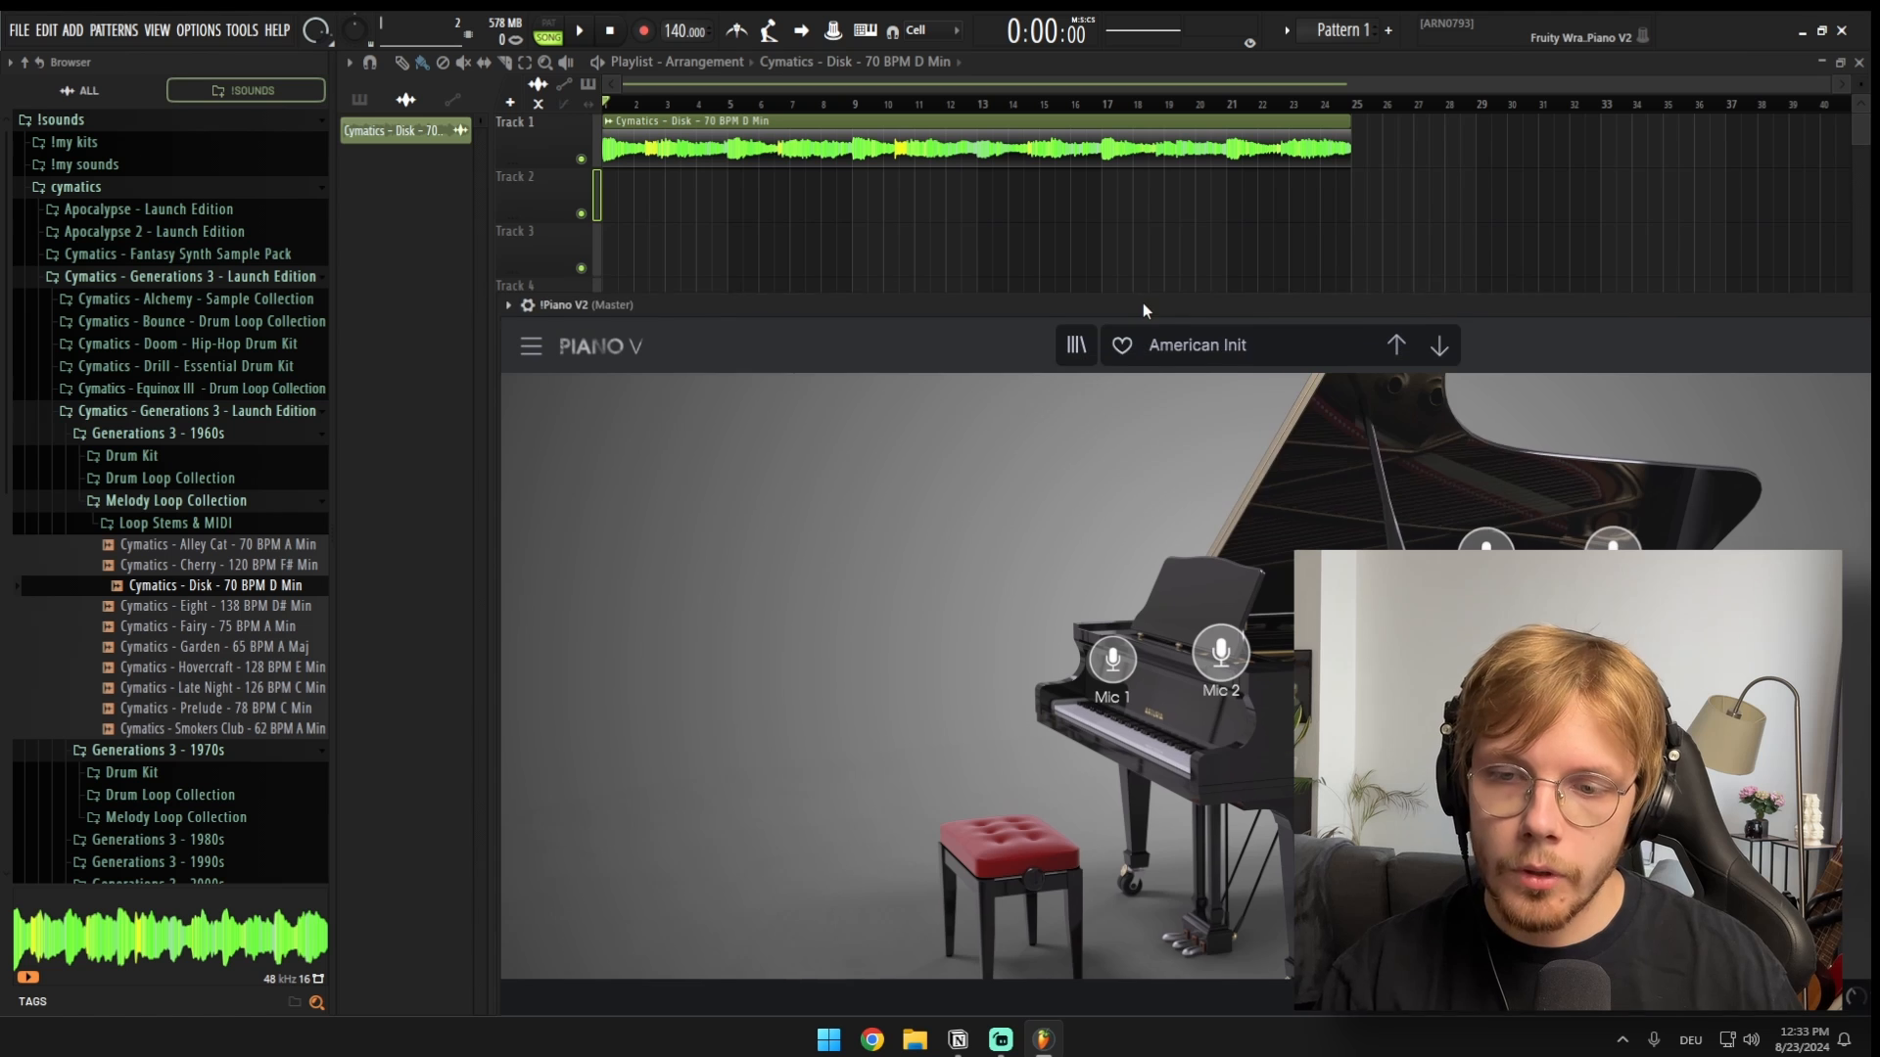
# Step: Open the Piano V2 channel's piano roll and stack long D minor scale notes upward from D6
pyautogui.press('F6')
pyautogui.rightClick(955, 467)
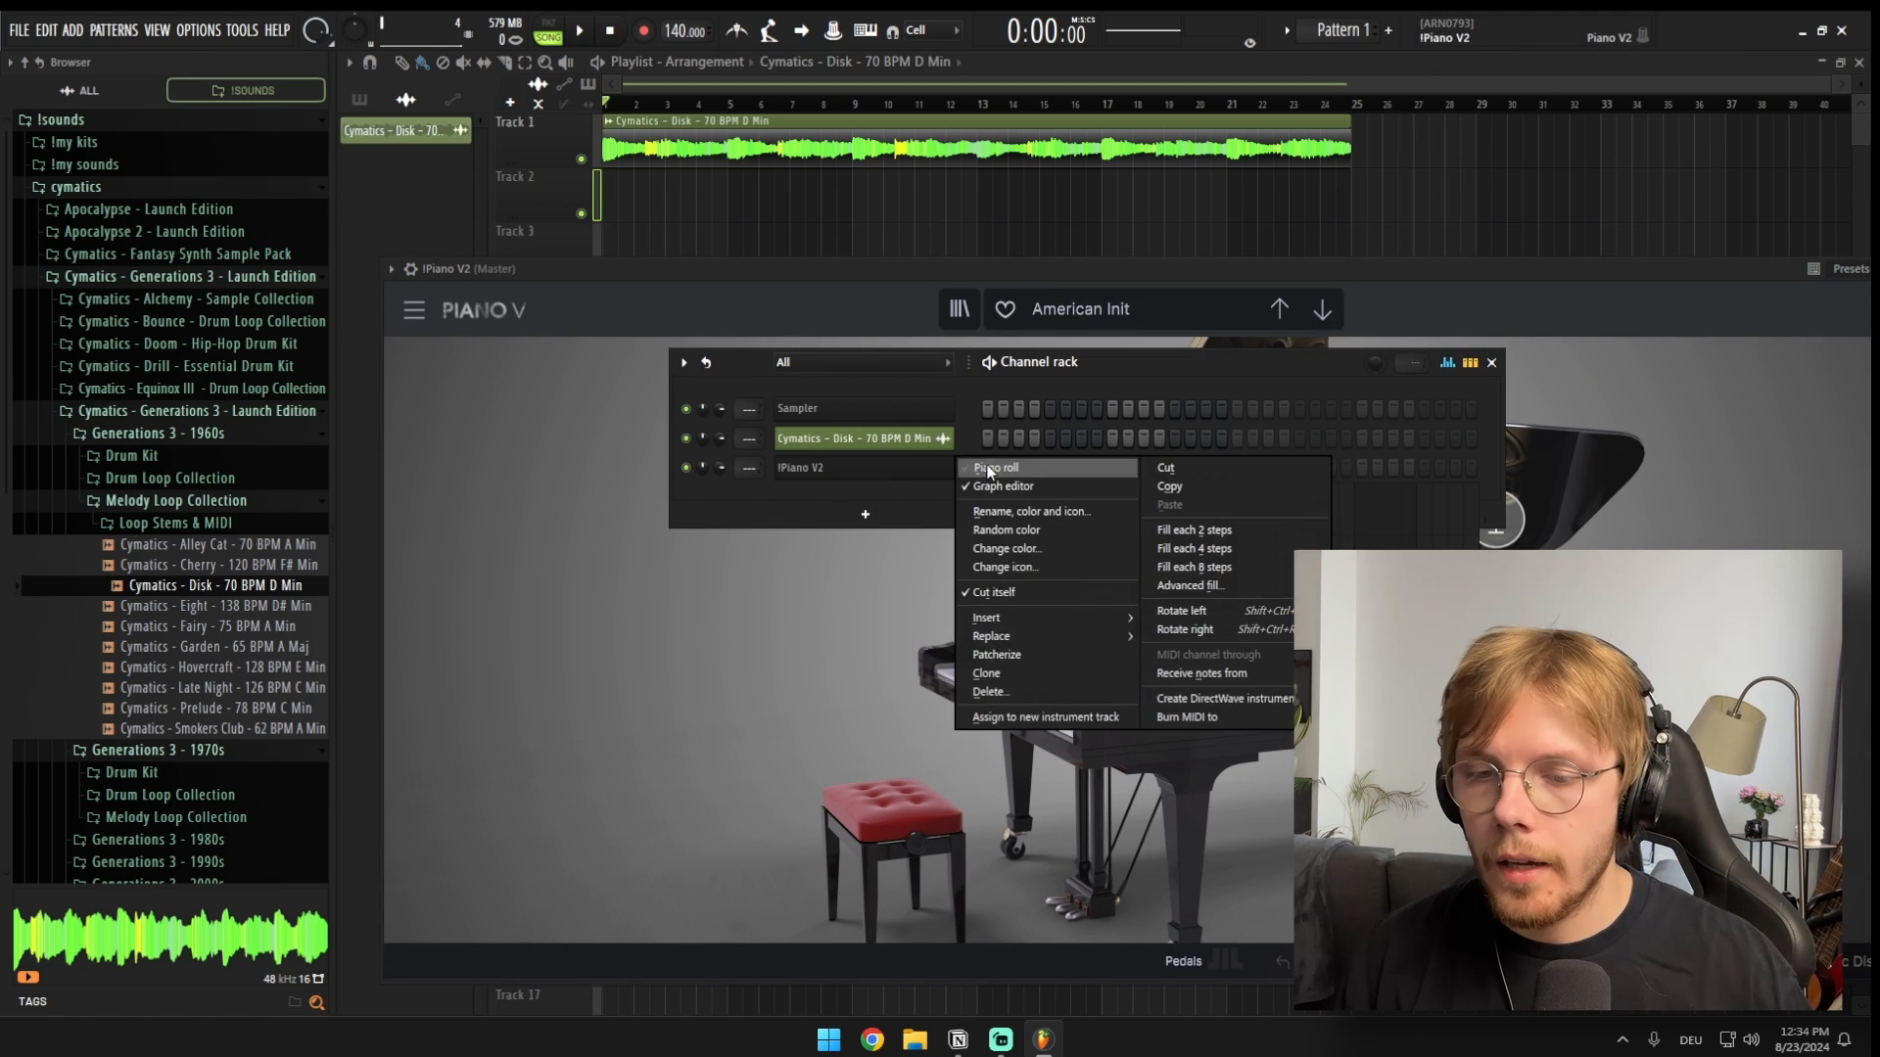
pyautogui.click(989, 469)
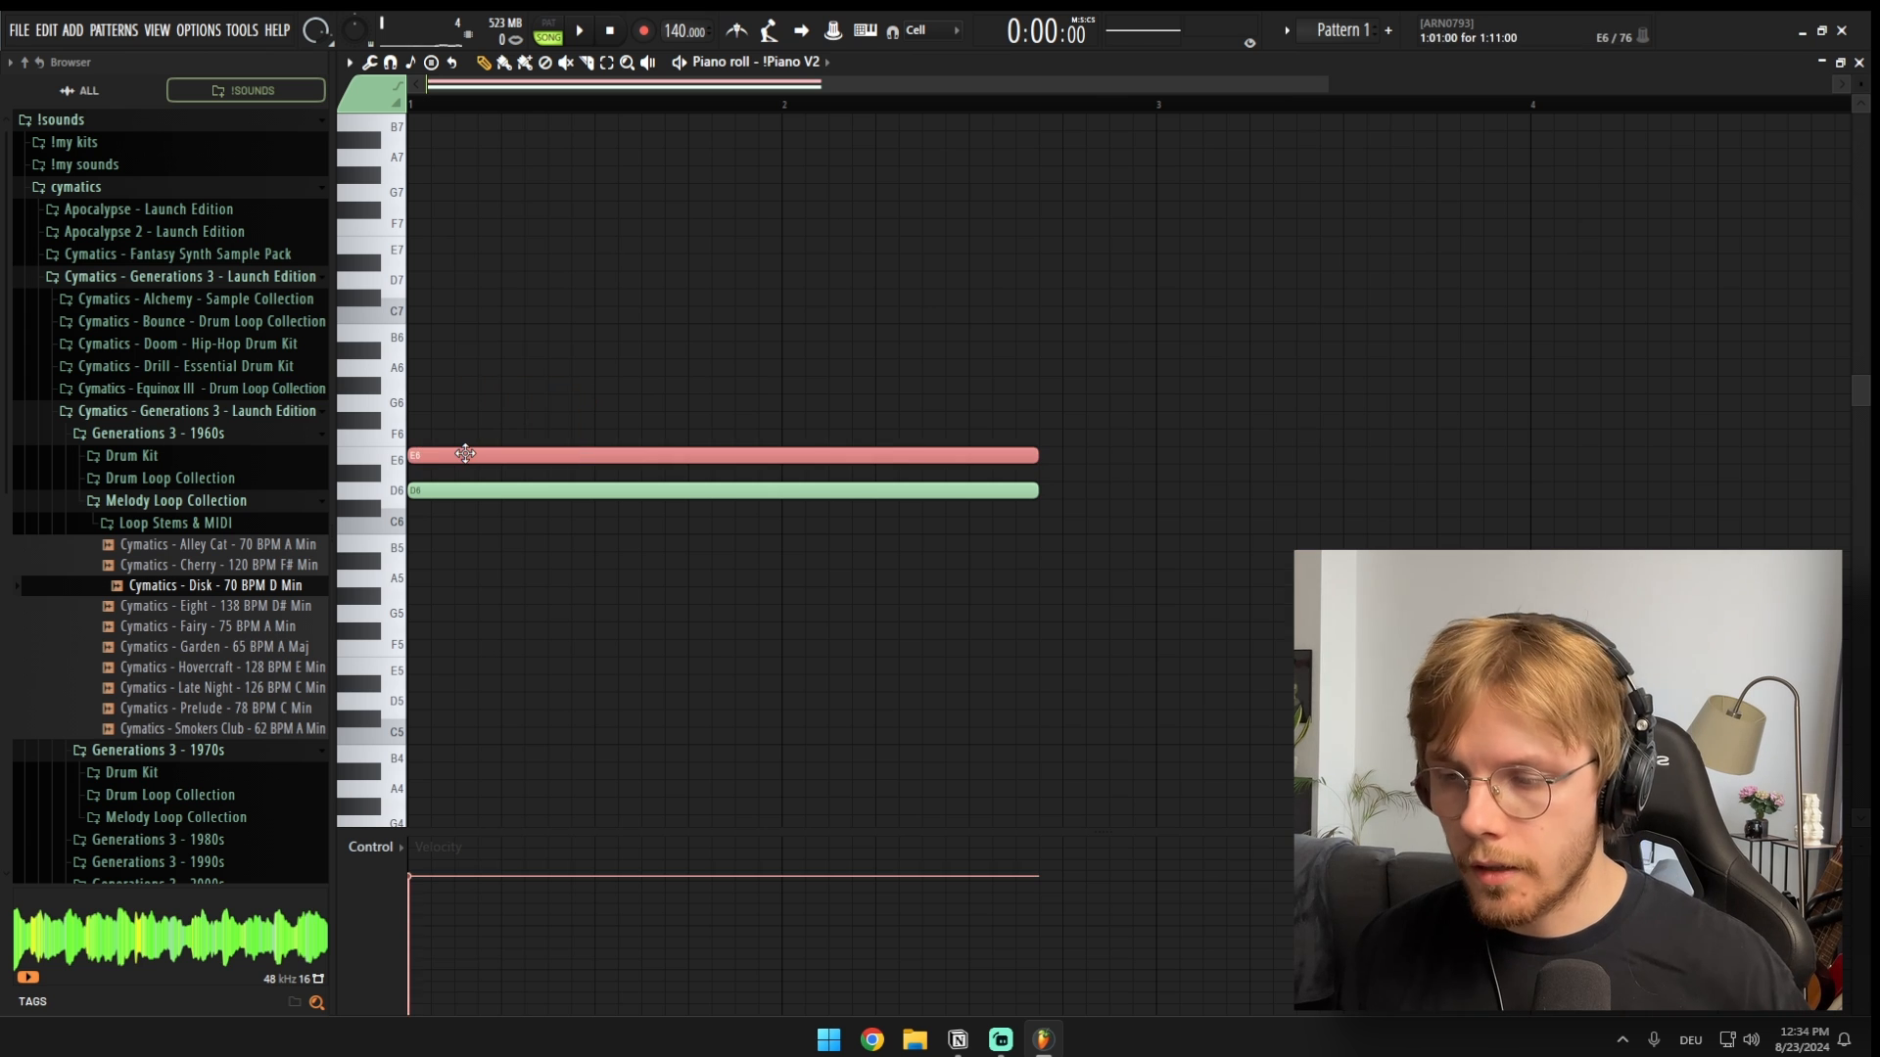
pyautogui.moveTo(465, 454); pyautogui.dragTo(473, 462)
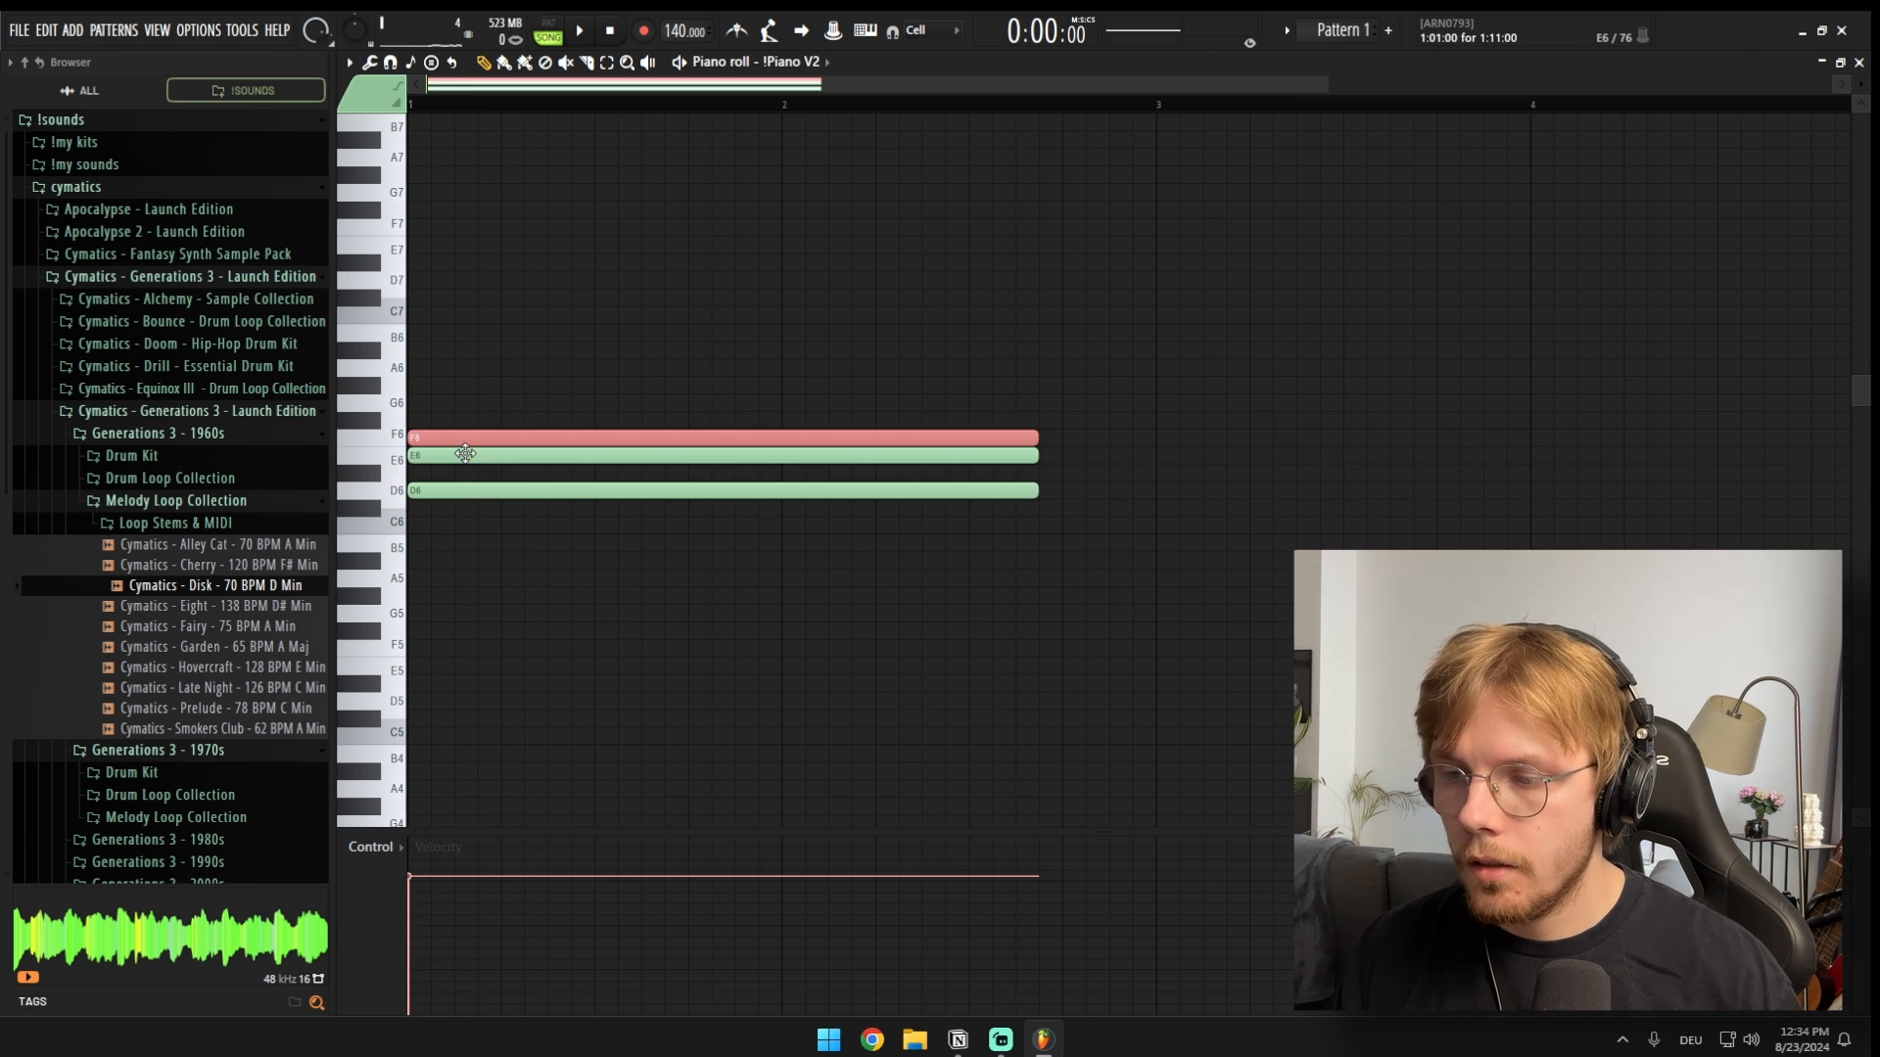
pyautogui.press('space')
pyautogui.moveTo(465, 453); pyautogui.dragTo(403, 490)
pyautogui.click(450, 423)
pyautogui.keyDown('ctrl'); pyautogui.click(476, 422); pyautogui.keyUp('ctrl')
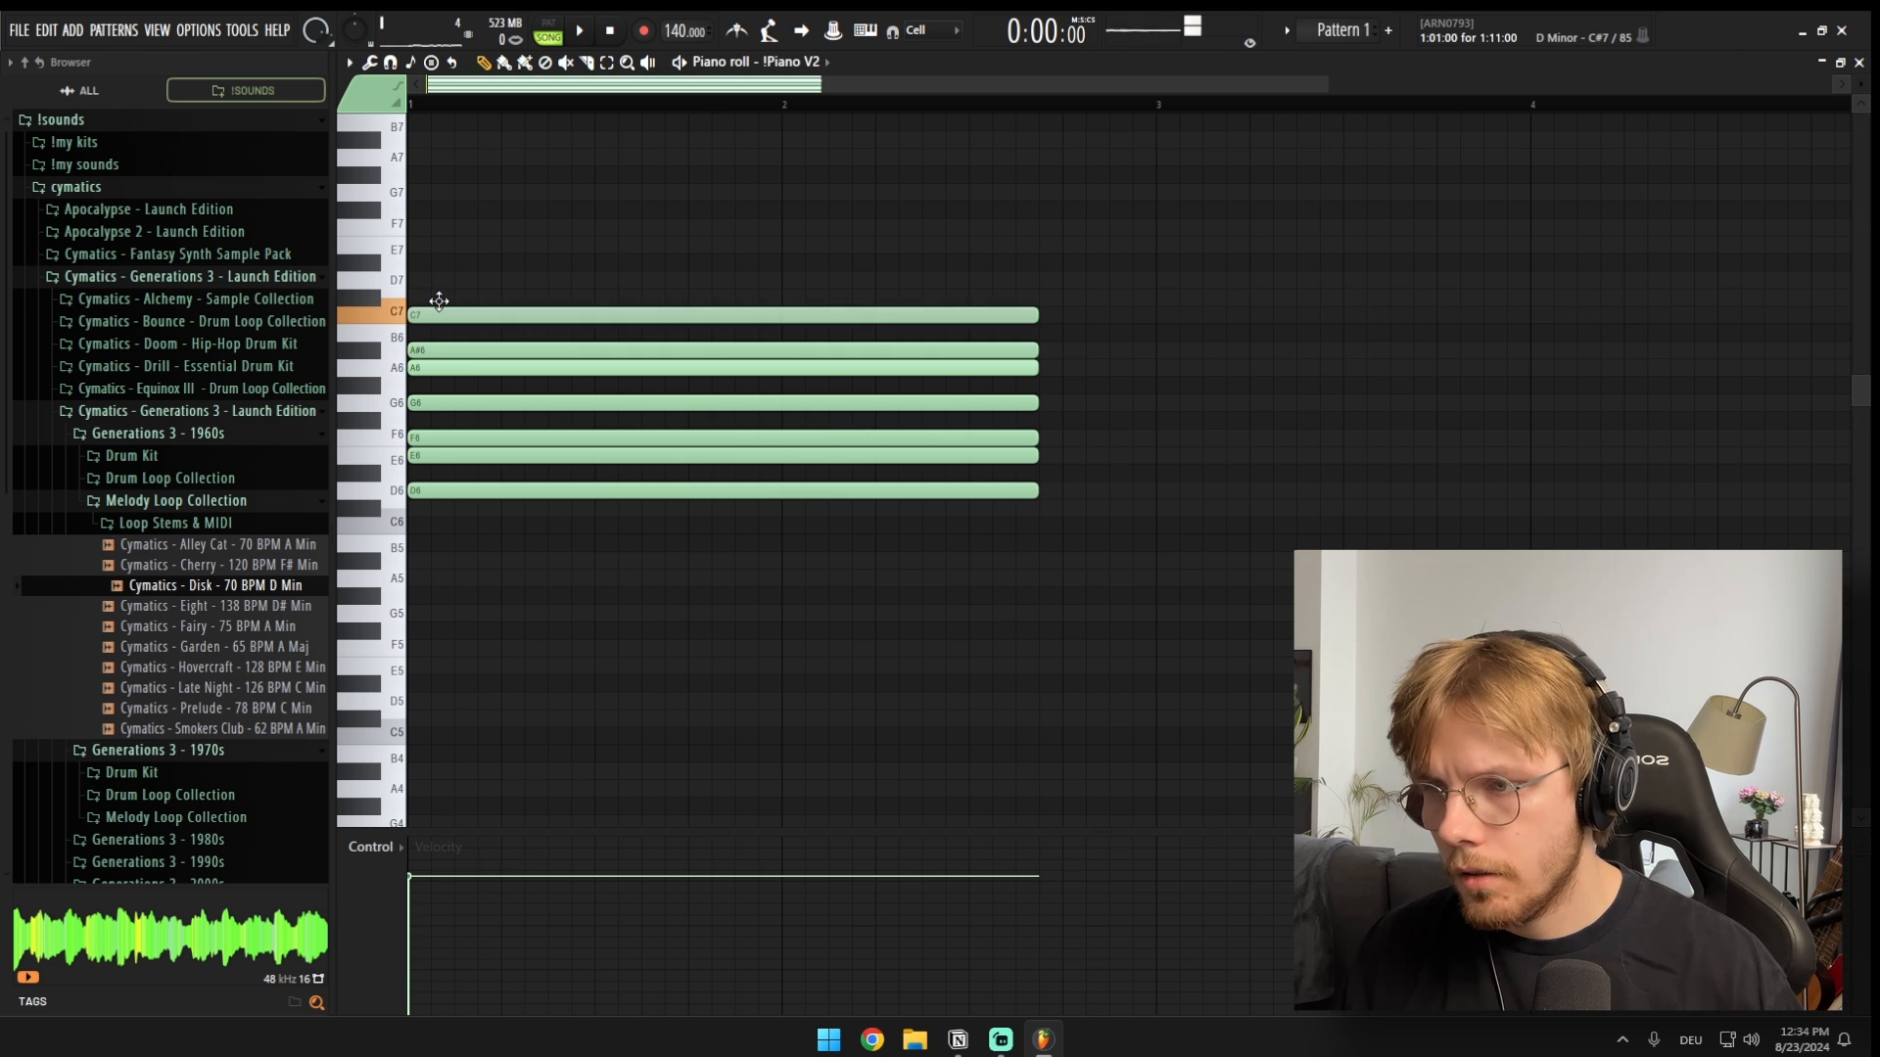
# Step: Play the staggered D minor scale from D6 to D7 and delete all of its notes
pyautogui.press('space')
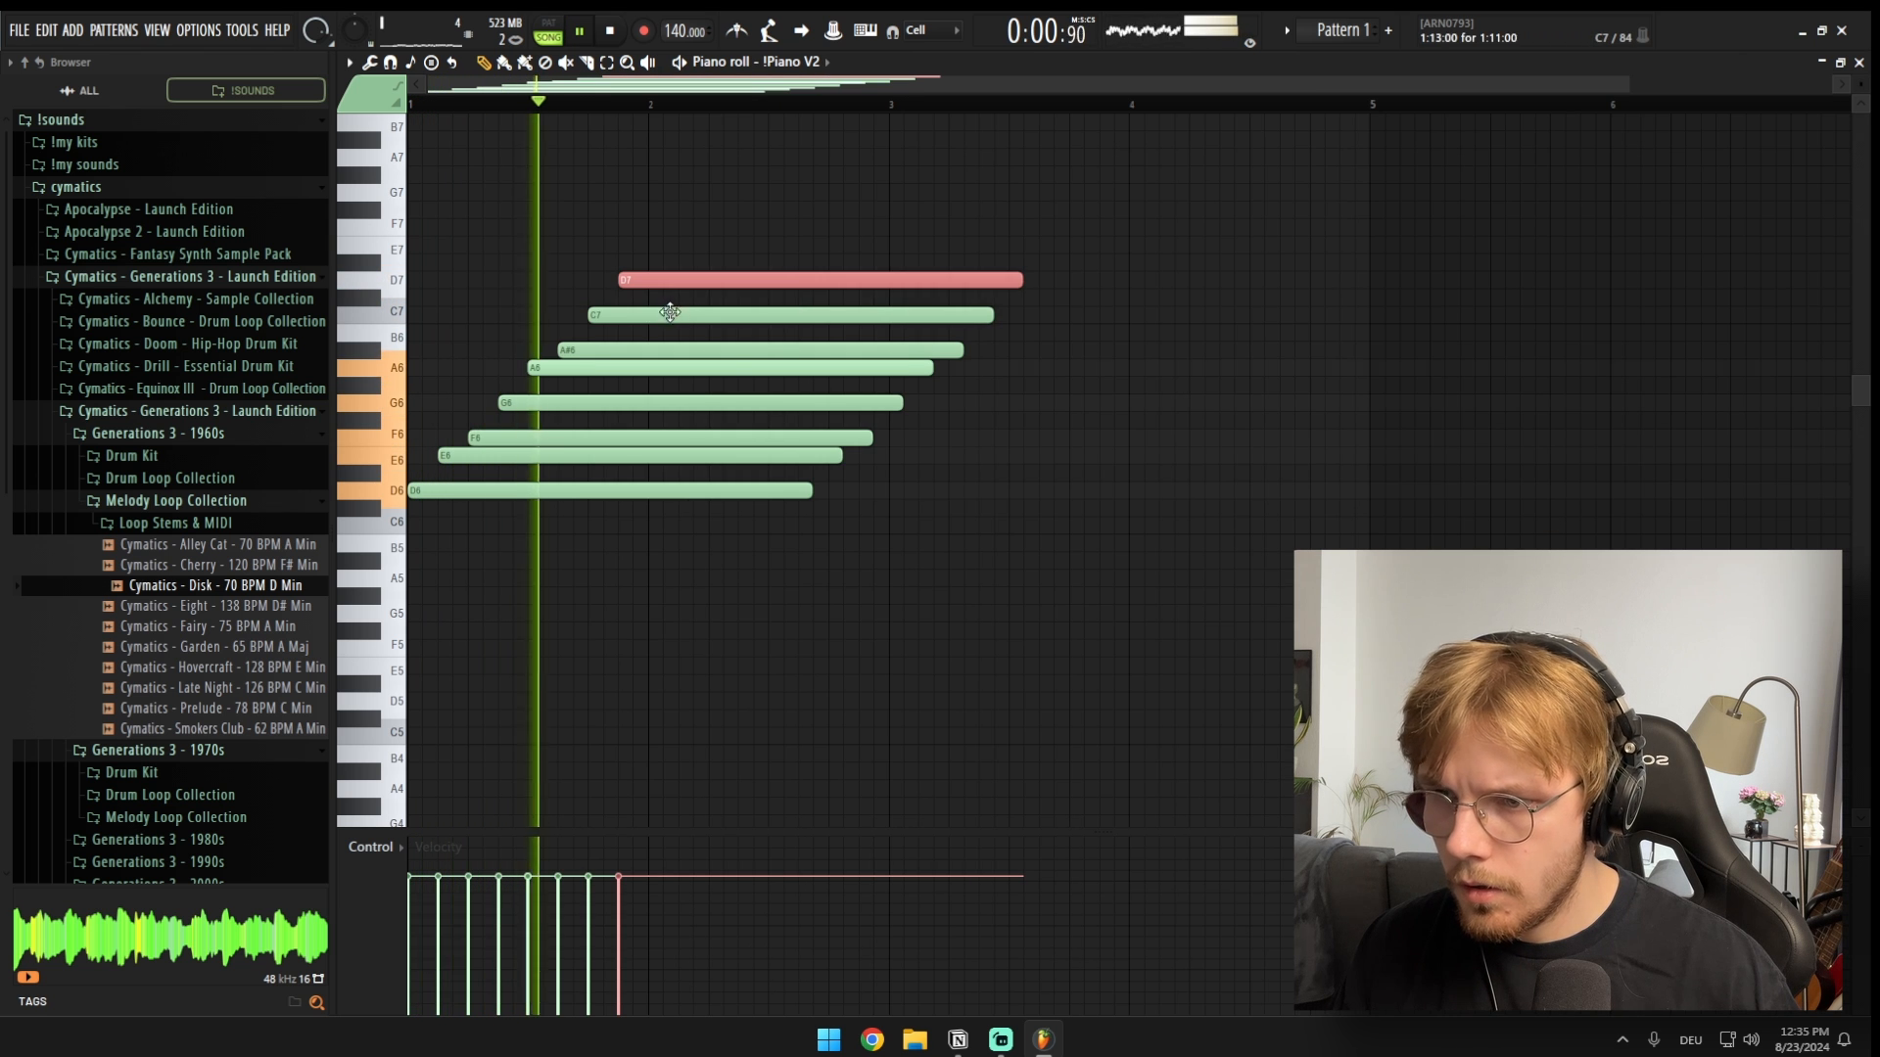
pyautogui.keyDown('ctrl'); pyautogui.click(903, 502); pyautogui.keyUp('ctrl')
pyautogui.scroll(-1, 903, 501)
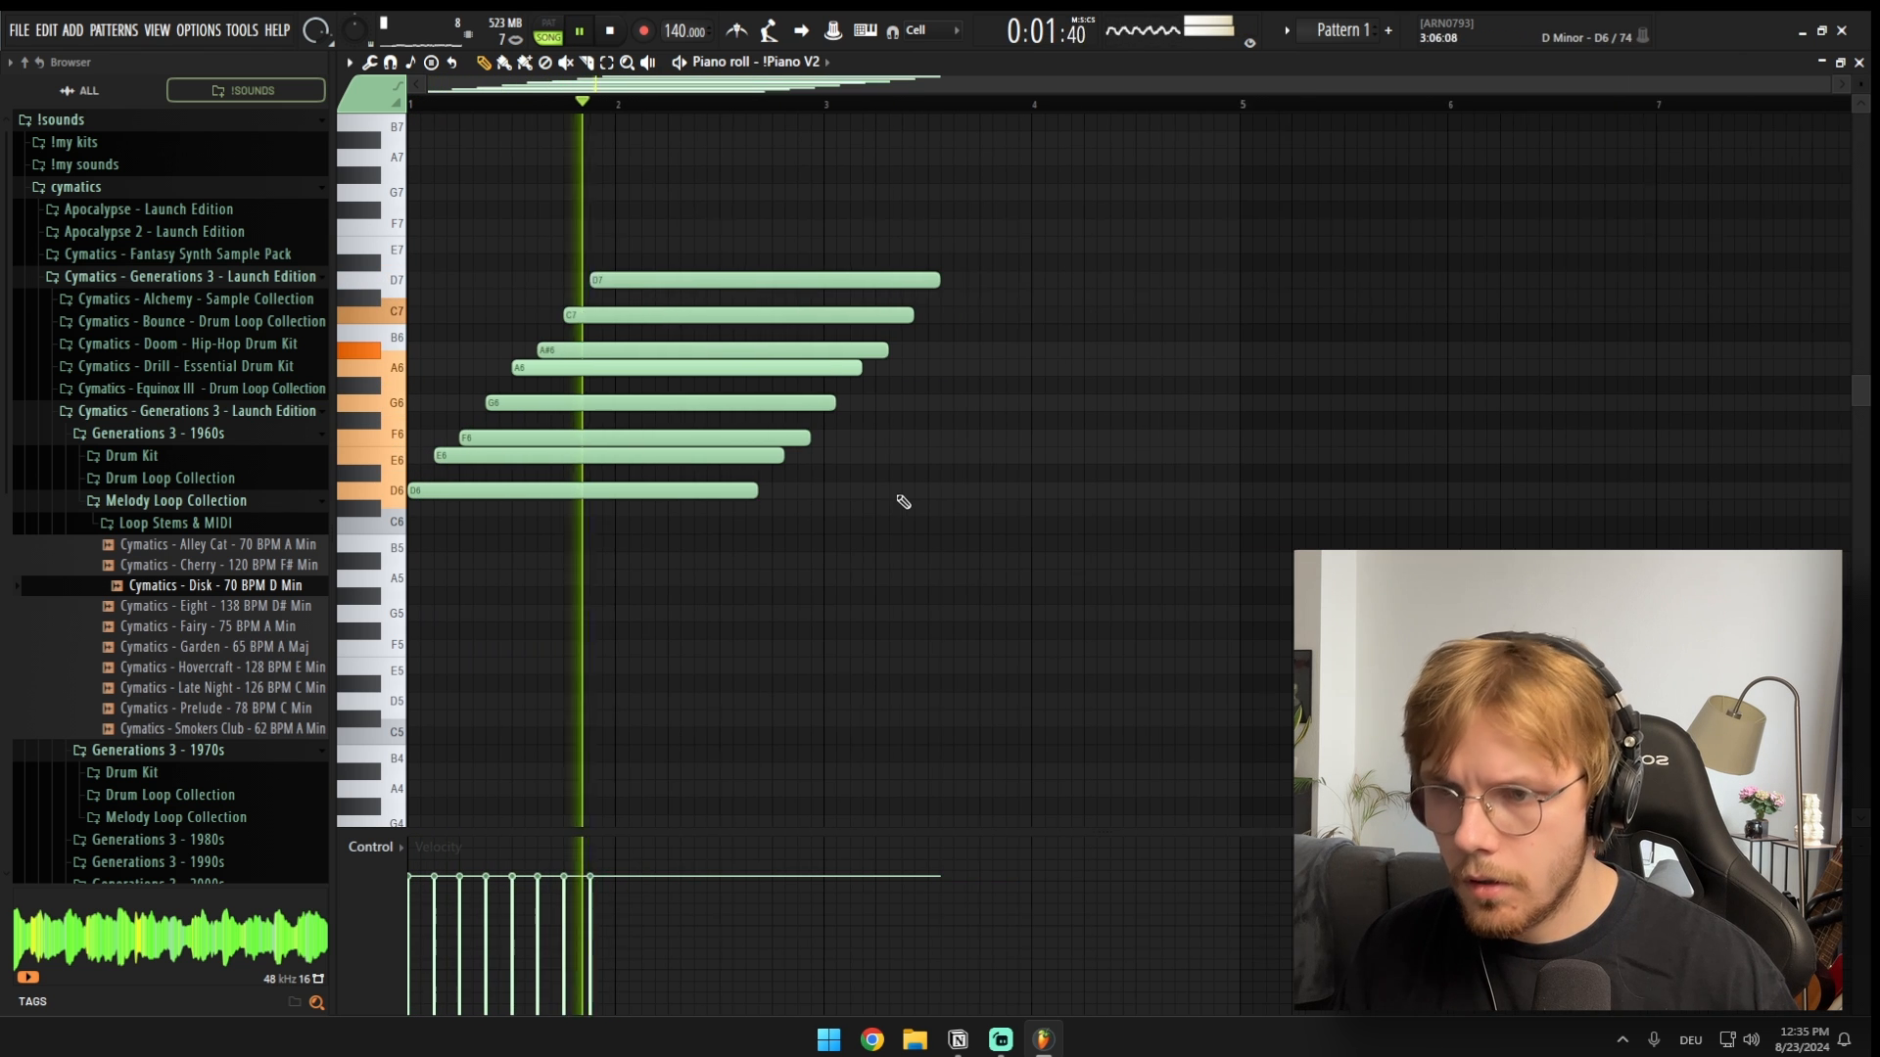
pyautogui.hotkey('ctrl', 'a')
pyautogui.press('Delete')
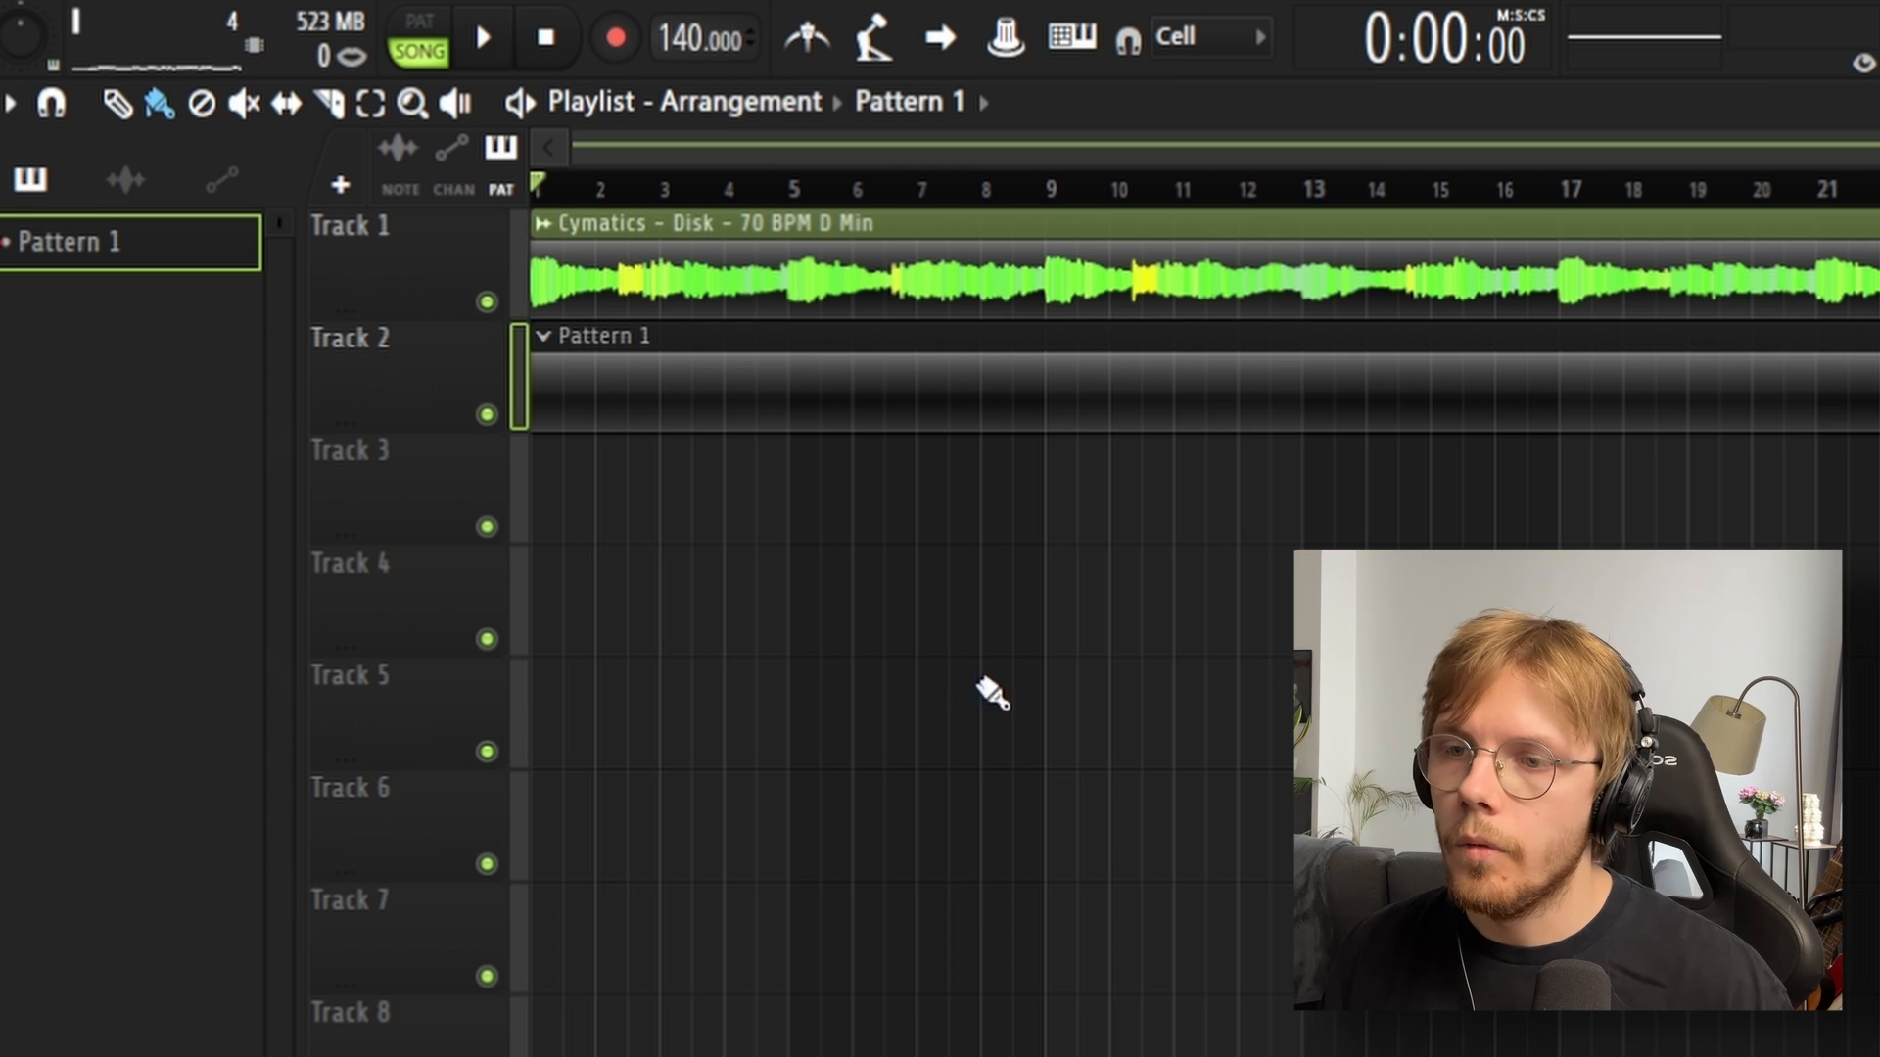
# Step: Select the Disk clip on Track 1 with its matching time range in the playlist, and clear the selection
pyautogui.hotkey('ctrl', 'a')
pyautogui.keyDown('ctrl'); pyautogui.click(976, 292); pyautogui.keyUp('ctrl')
pyautogui.hotkey('ctrl', 'Return')
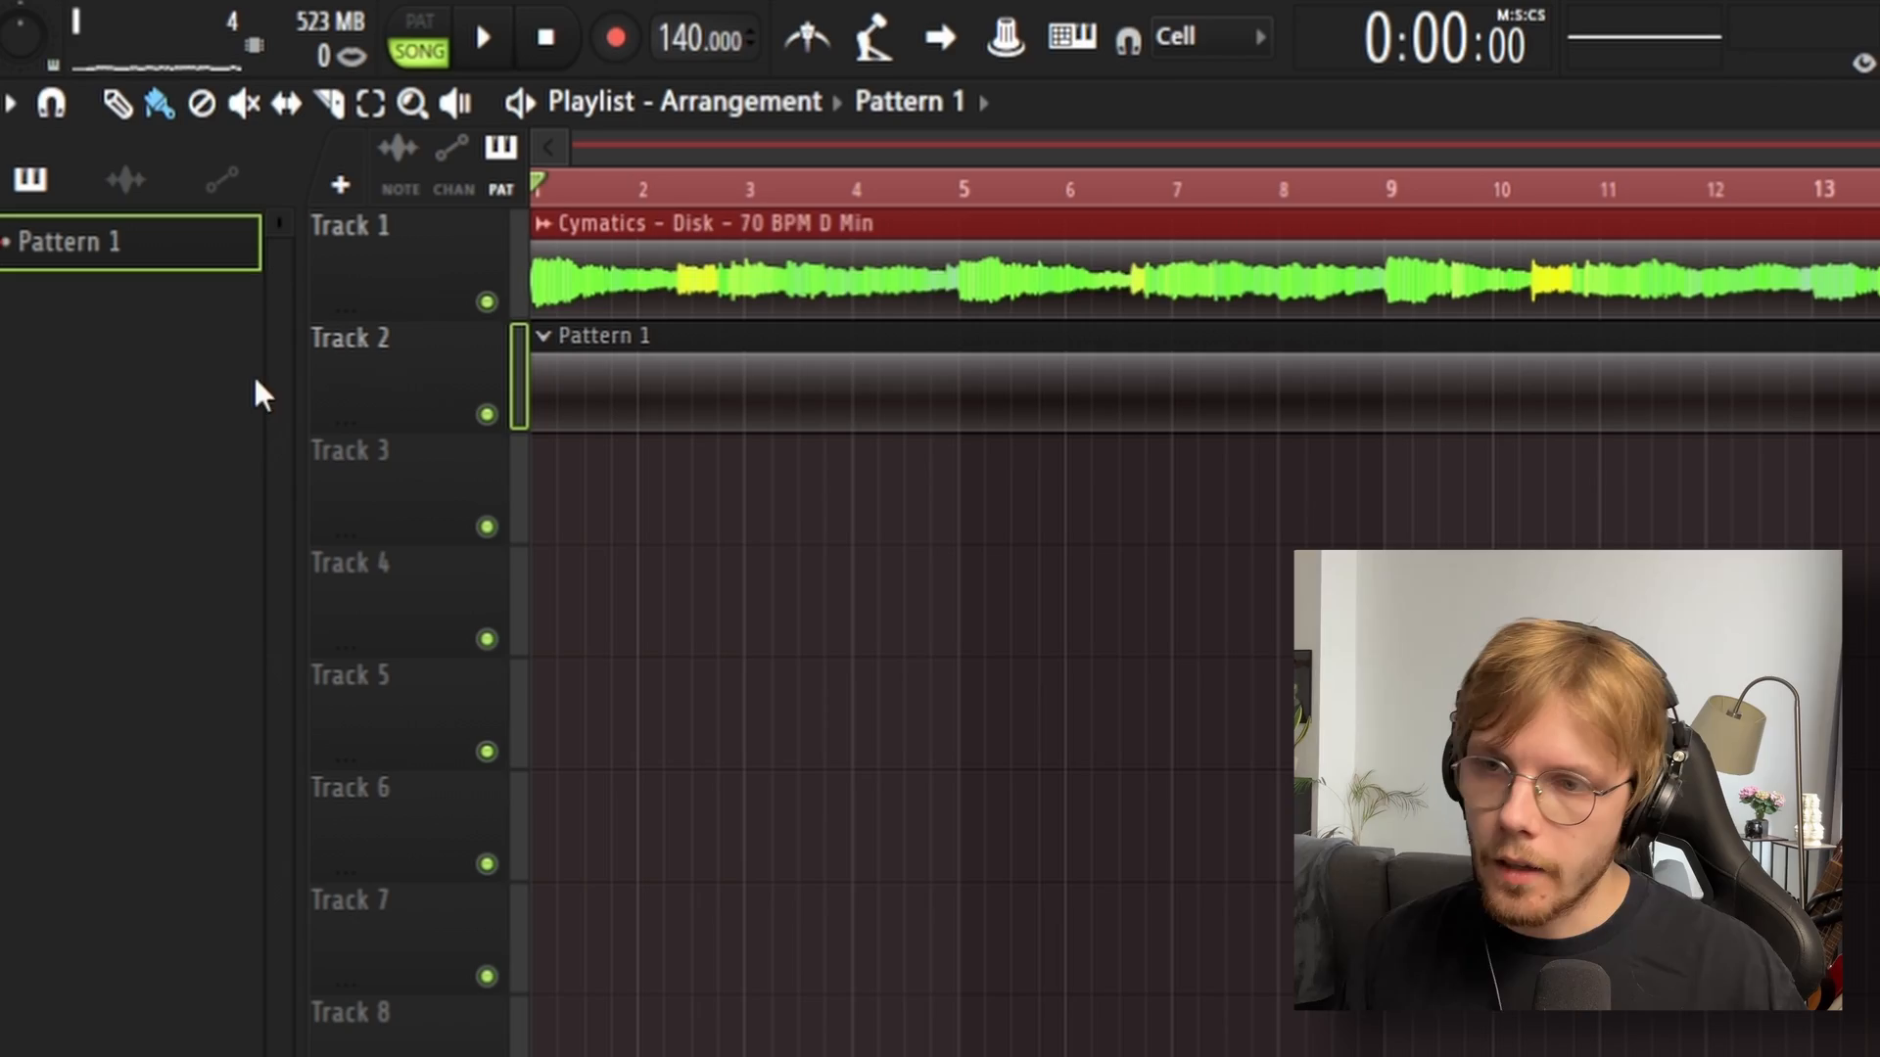
pyautogui.keyDown('ctrl'); pyautogui.click(1221, 252); pyautogui.keyUp('ctrl')
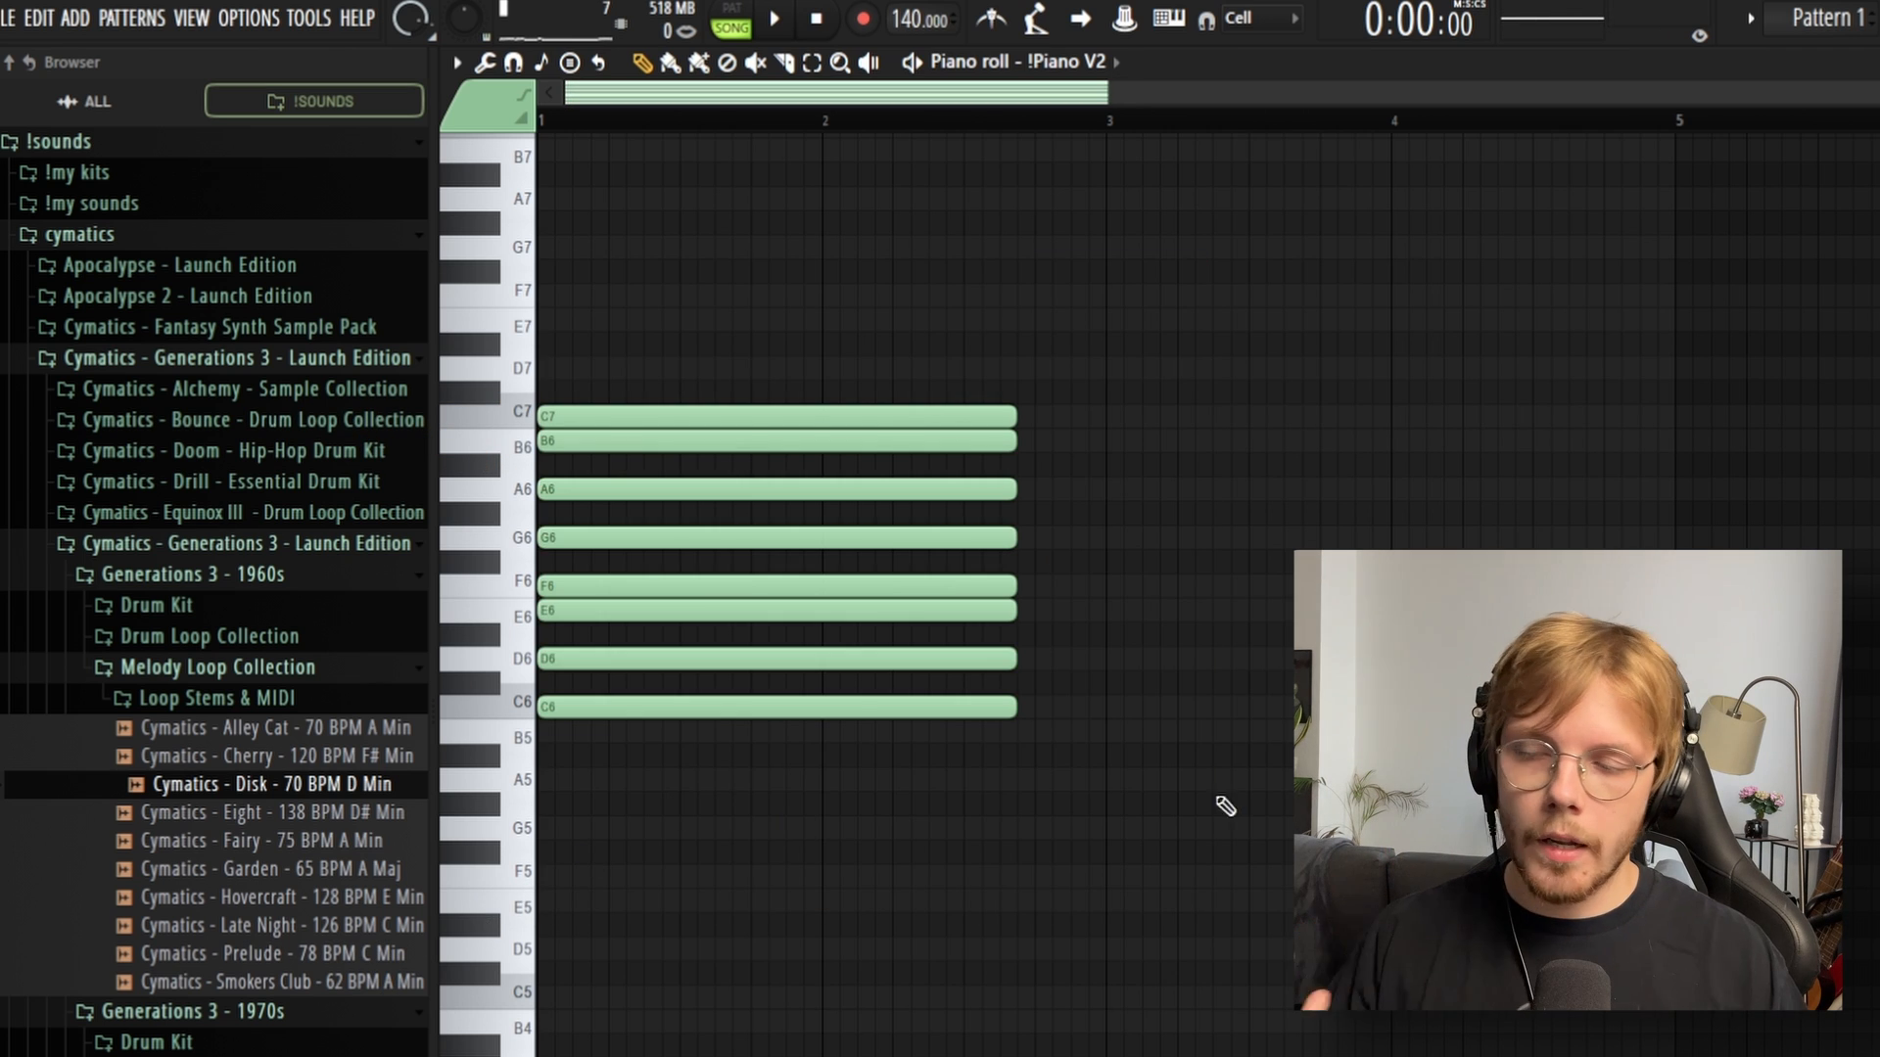
# Step: Place a long B4 note below the stacked C6 to C7 scale, starting late in bar 1
pyautogui.moveTo(1243, 332); pyautogui.dragTo(810, 827)
pyautogui.keyDown('ctrl'); pyautogui.click(810, 826); pyautogui.keyUp('ctrl')
pyautogui.moveTo(950, 780); pyautogui.dragTo(775, 1022)
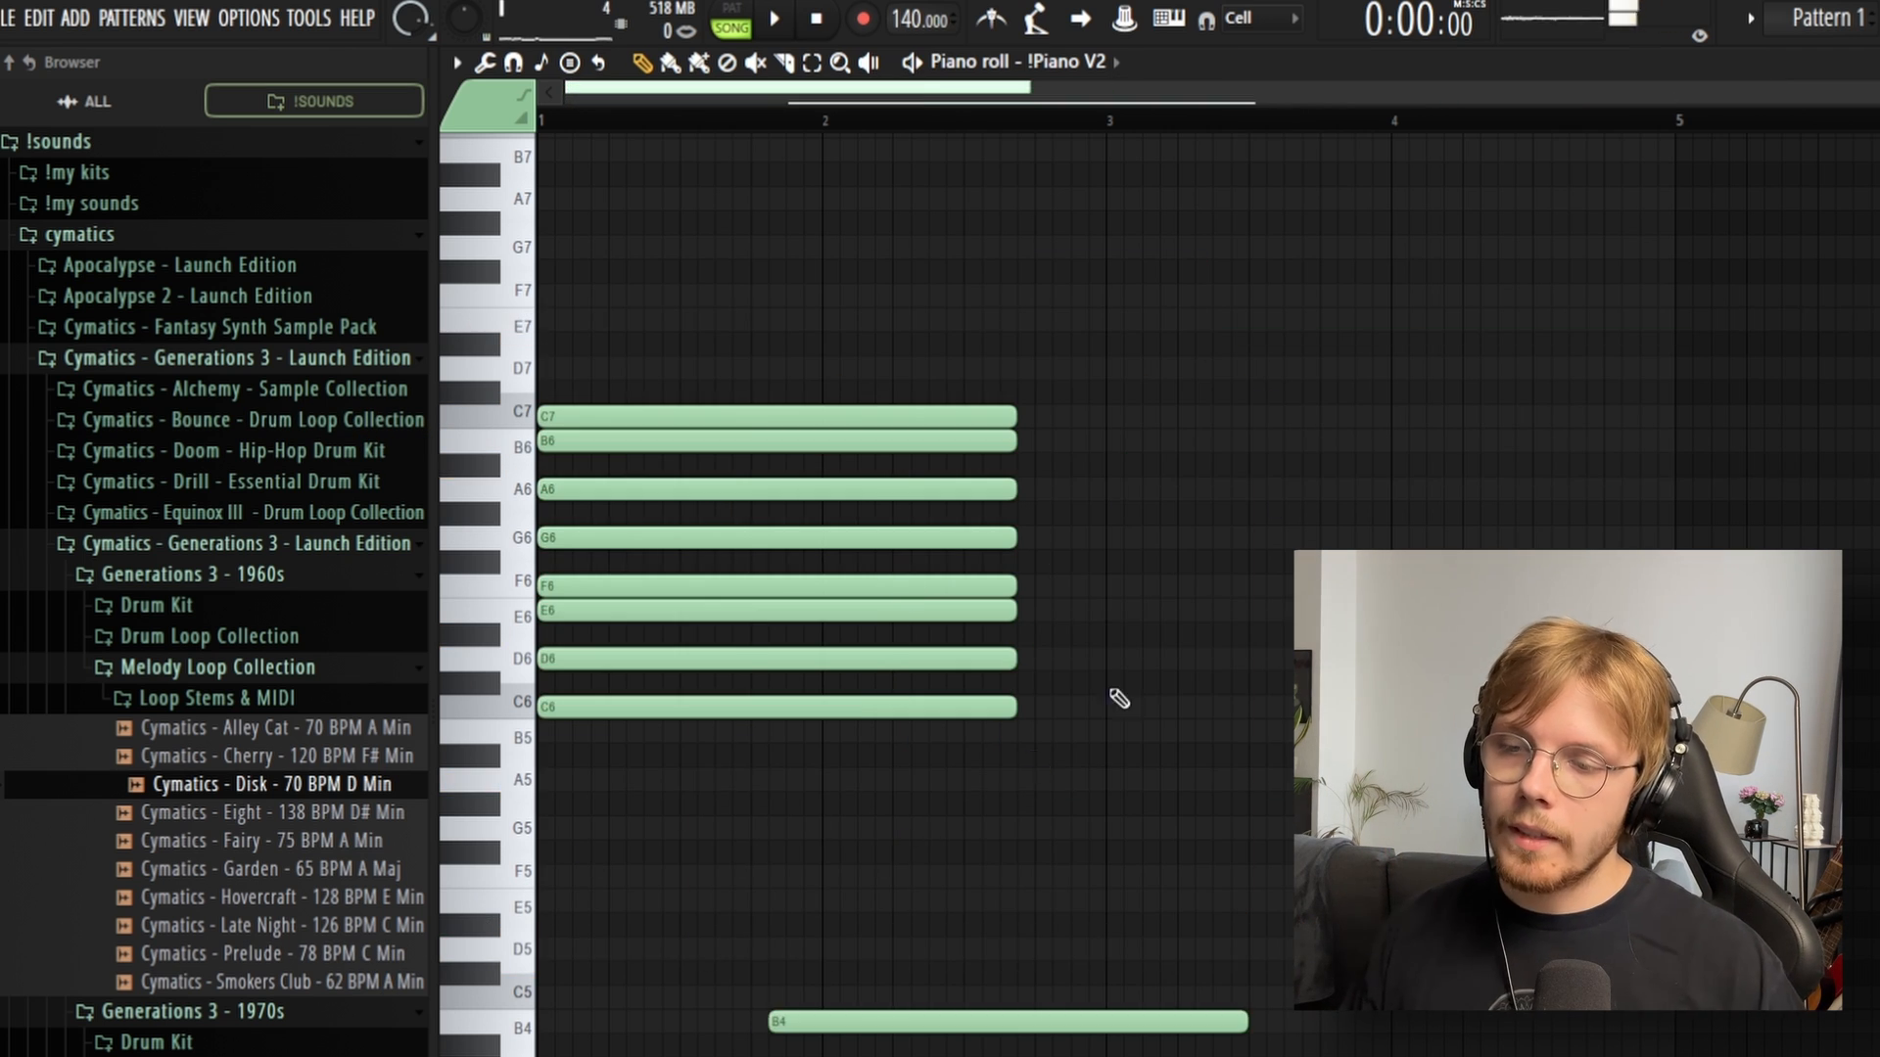
pyautogui.scroll(5, 1118, 675)
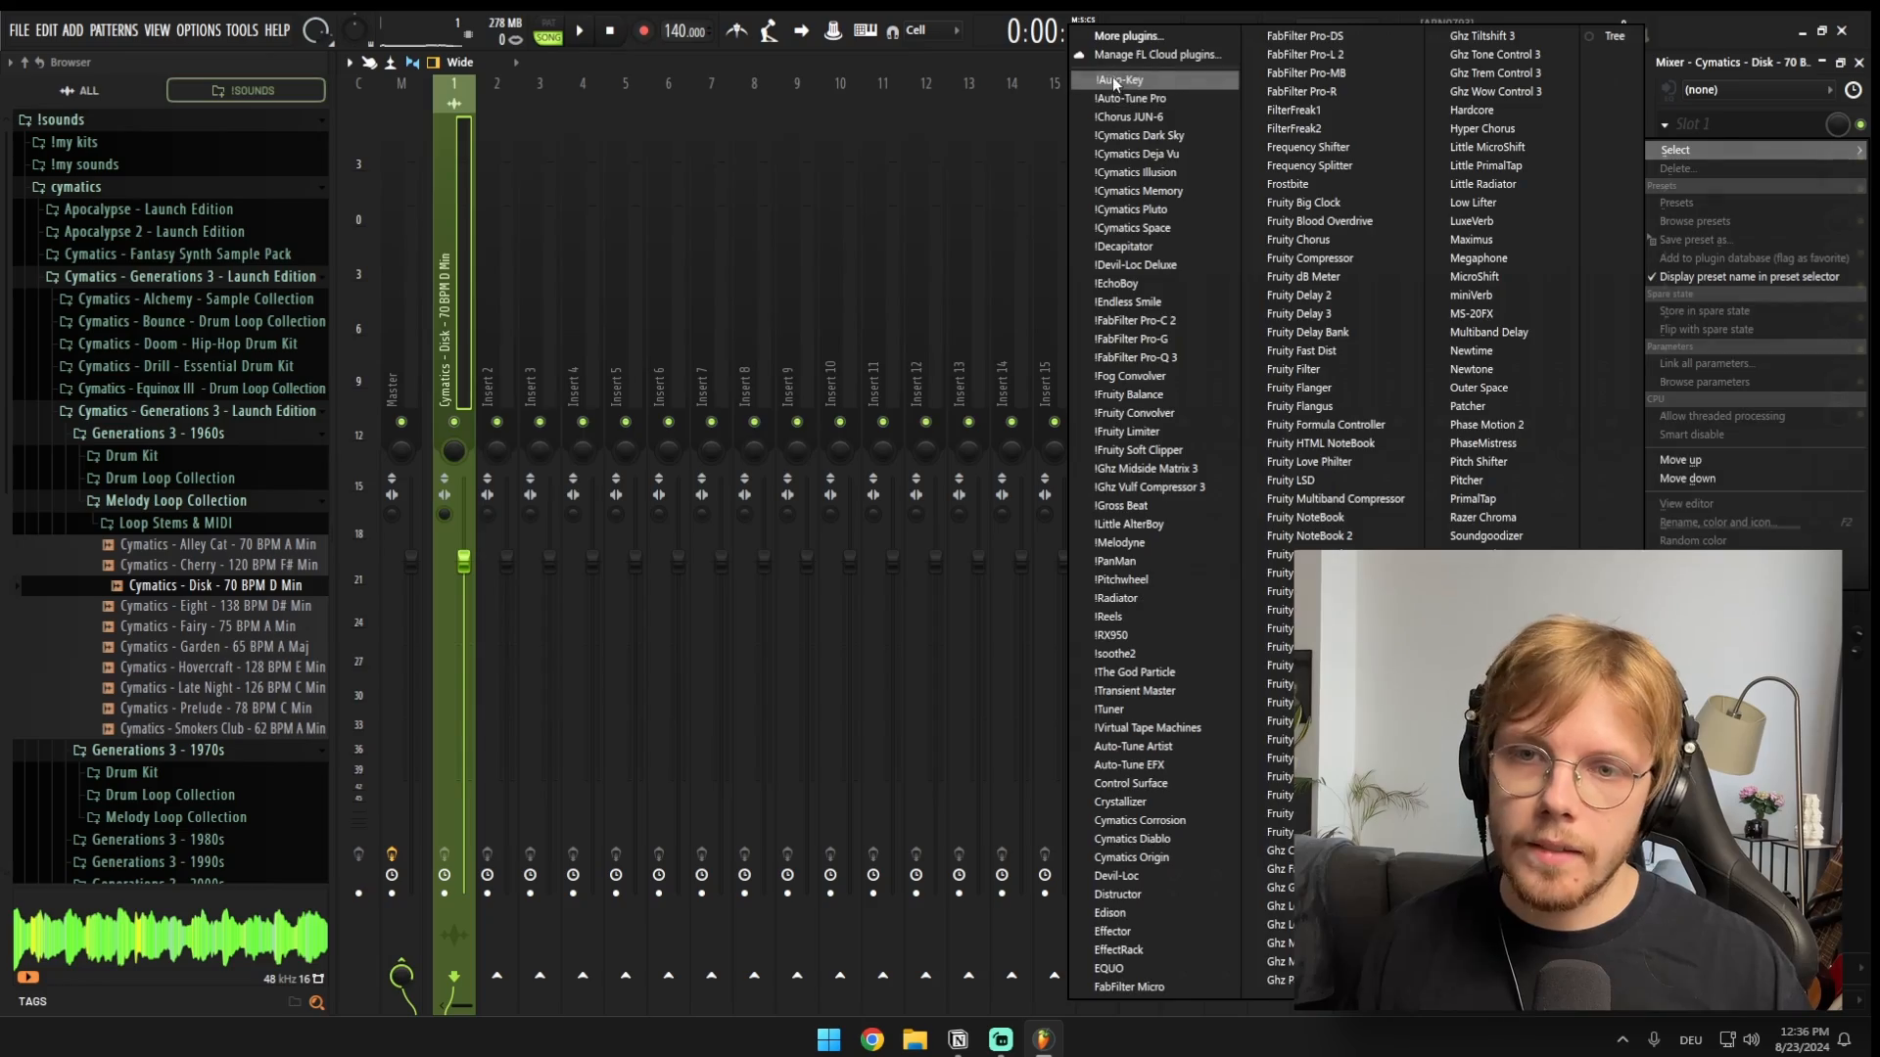
# Step: Load the Auto-Key plugin into effect slot 1 of the Cymatics - Disk mixer track
pyautogui.click(1112, 77)
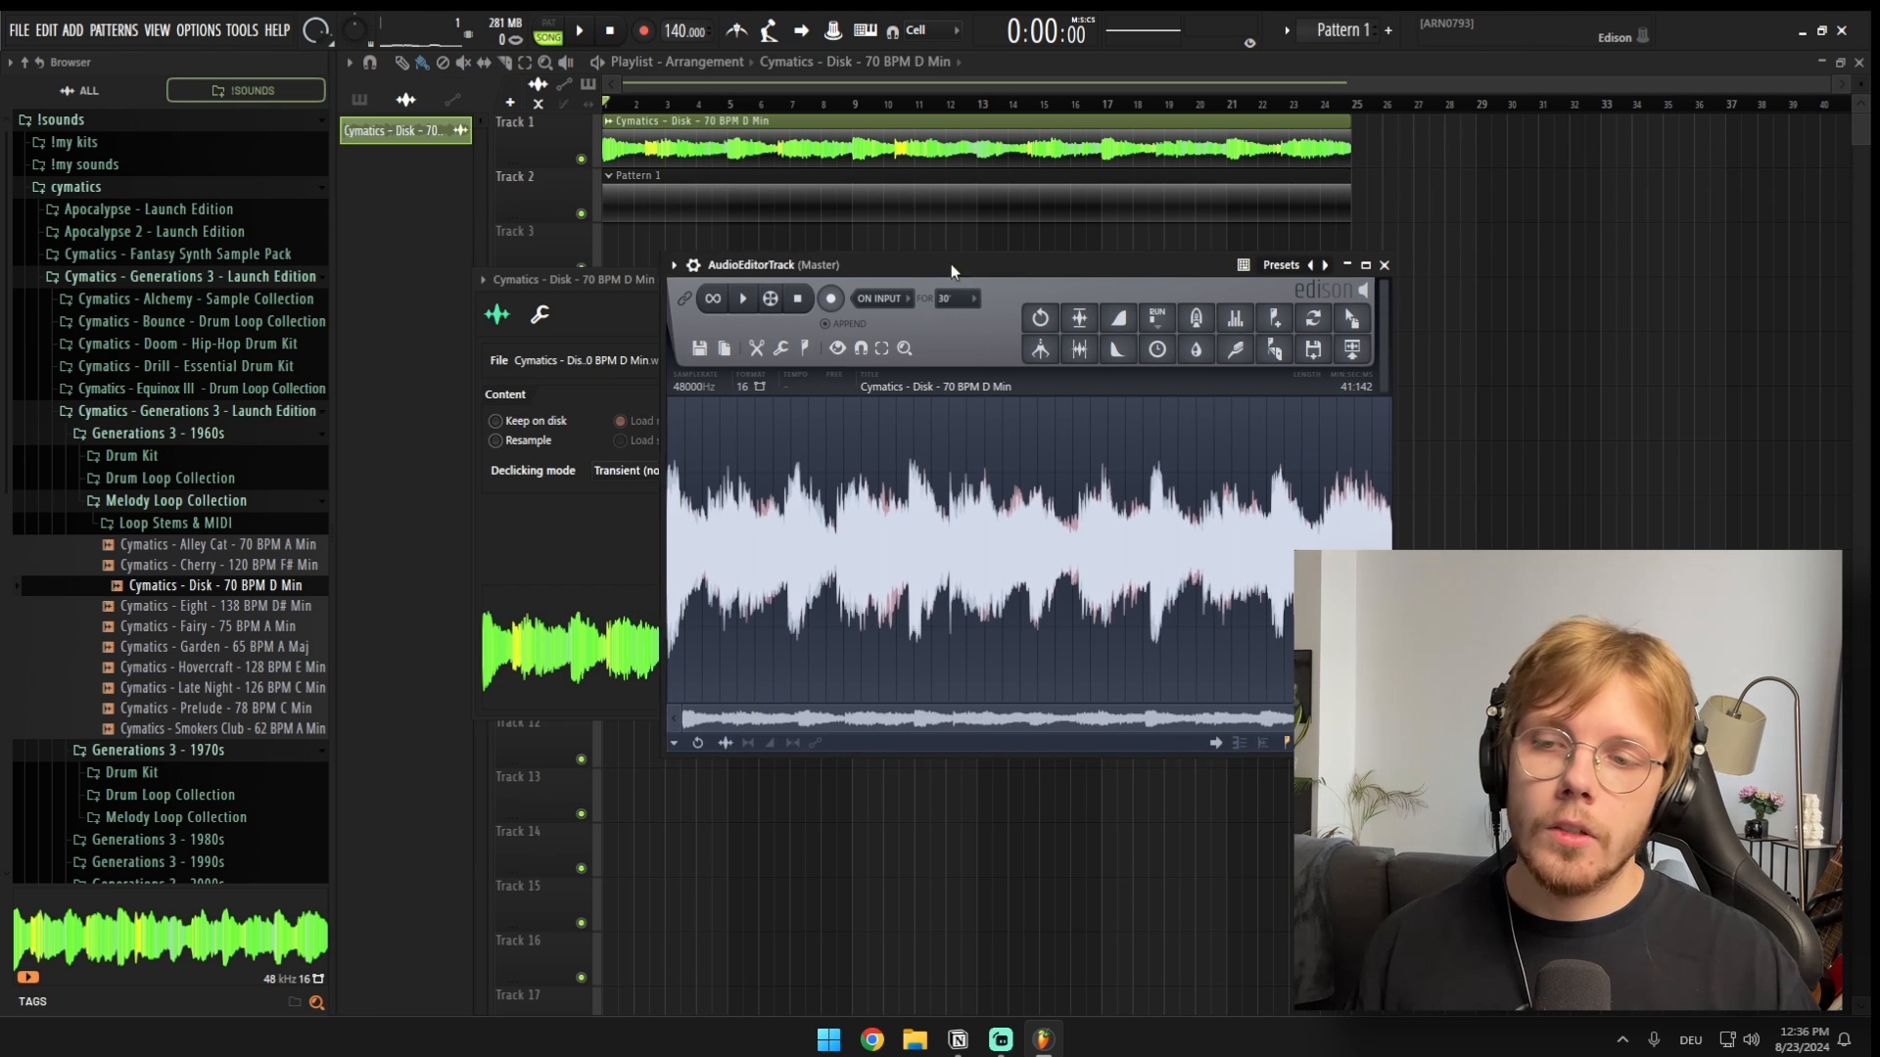
# Step: Convert the Disk sample in Edison to a score dumped to the piano roll, and select all its notes
pyautogui.moveTo(949, 262); pyautogui.dragTo(909, 218)
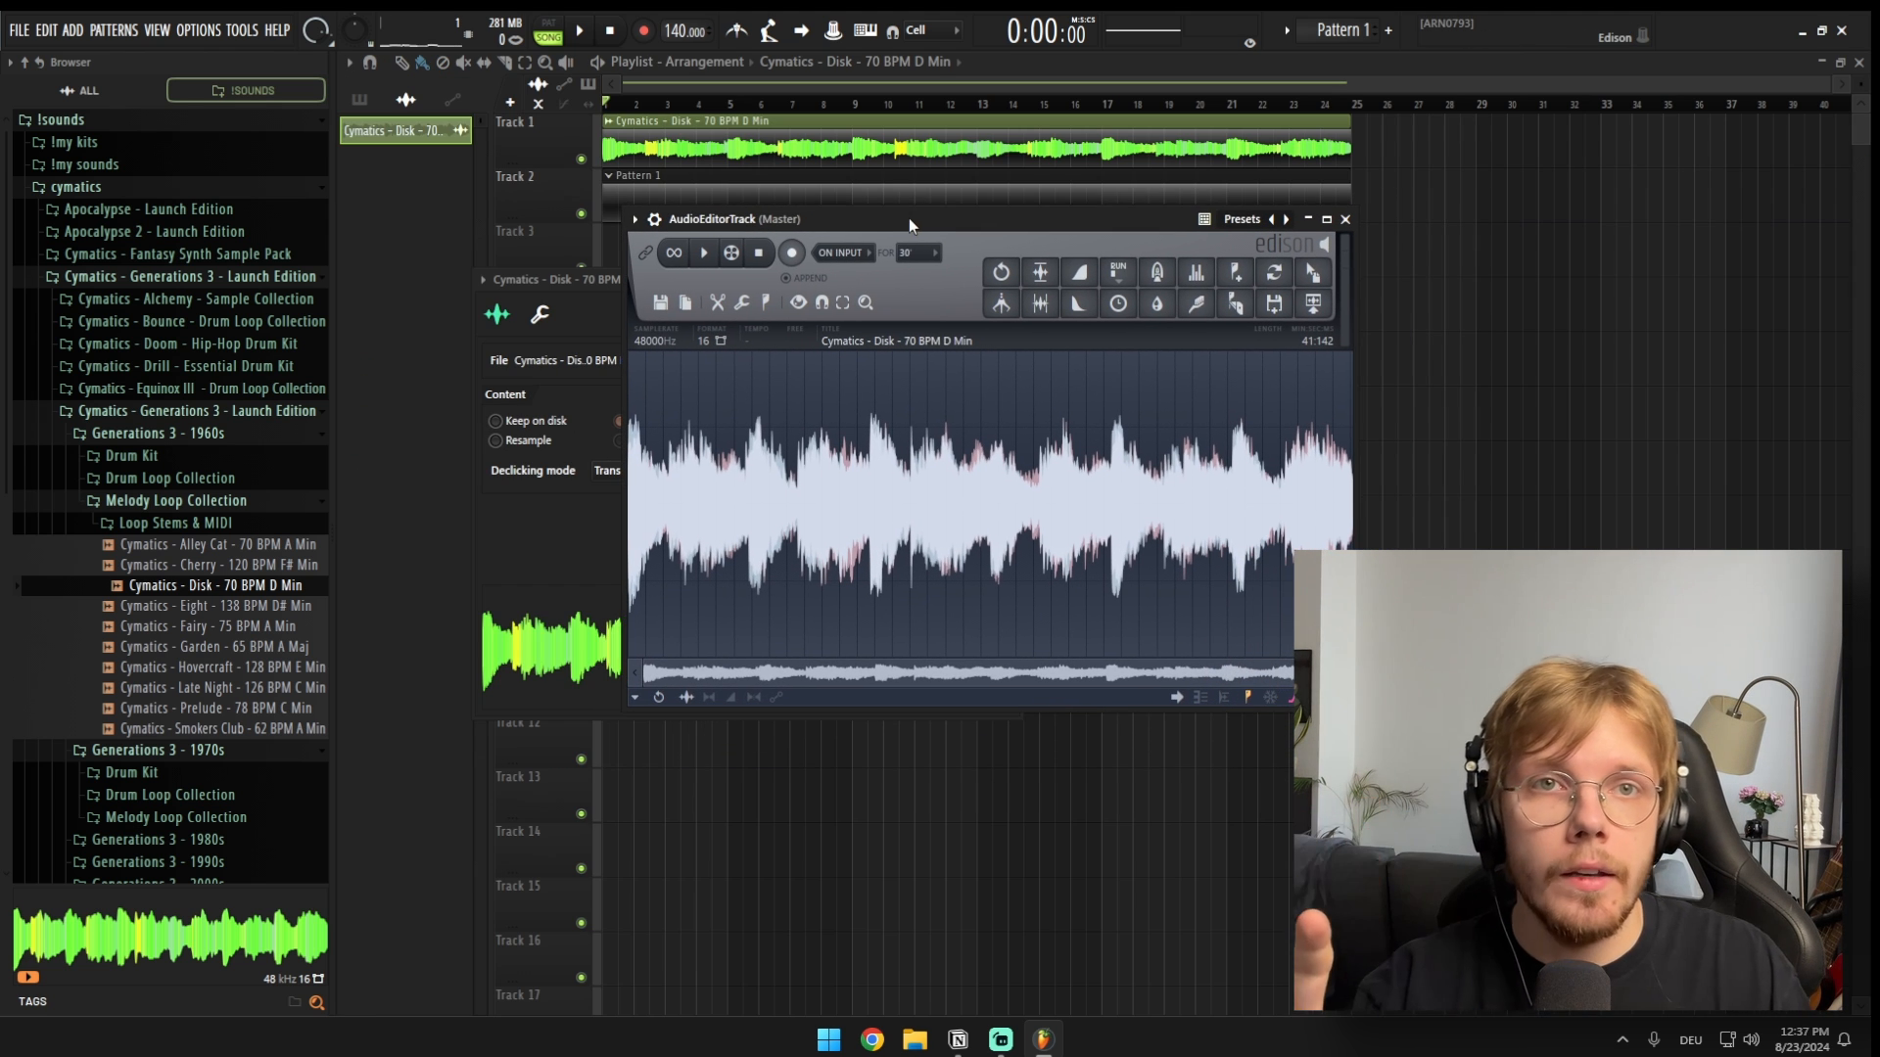
pyautogui.rightClick(891, 478)
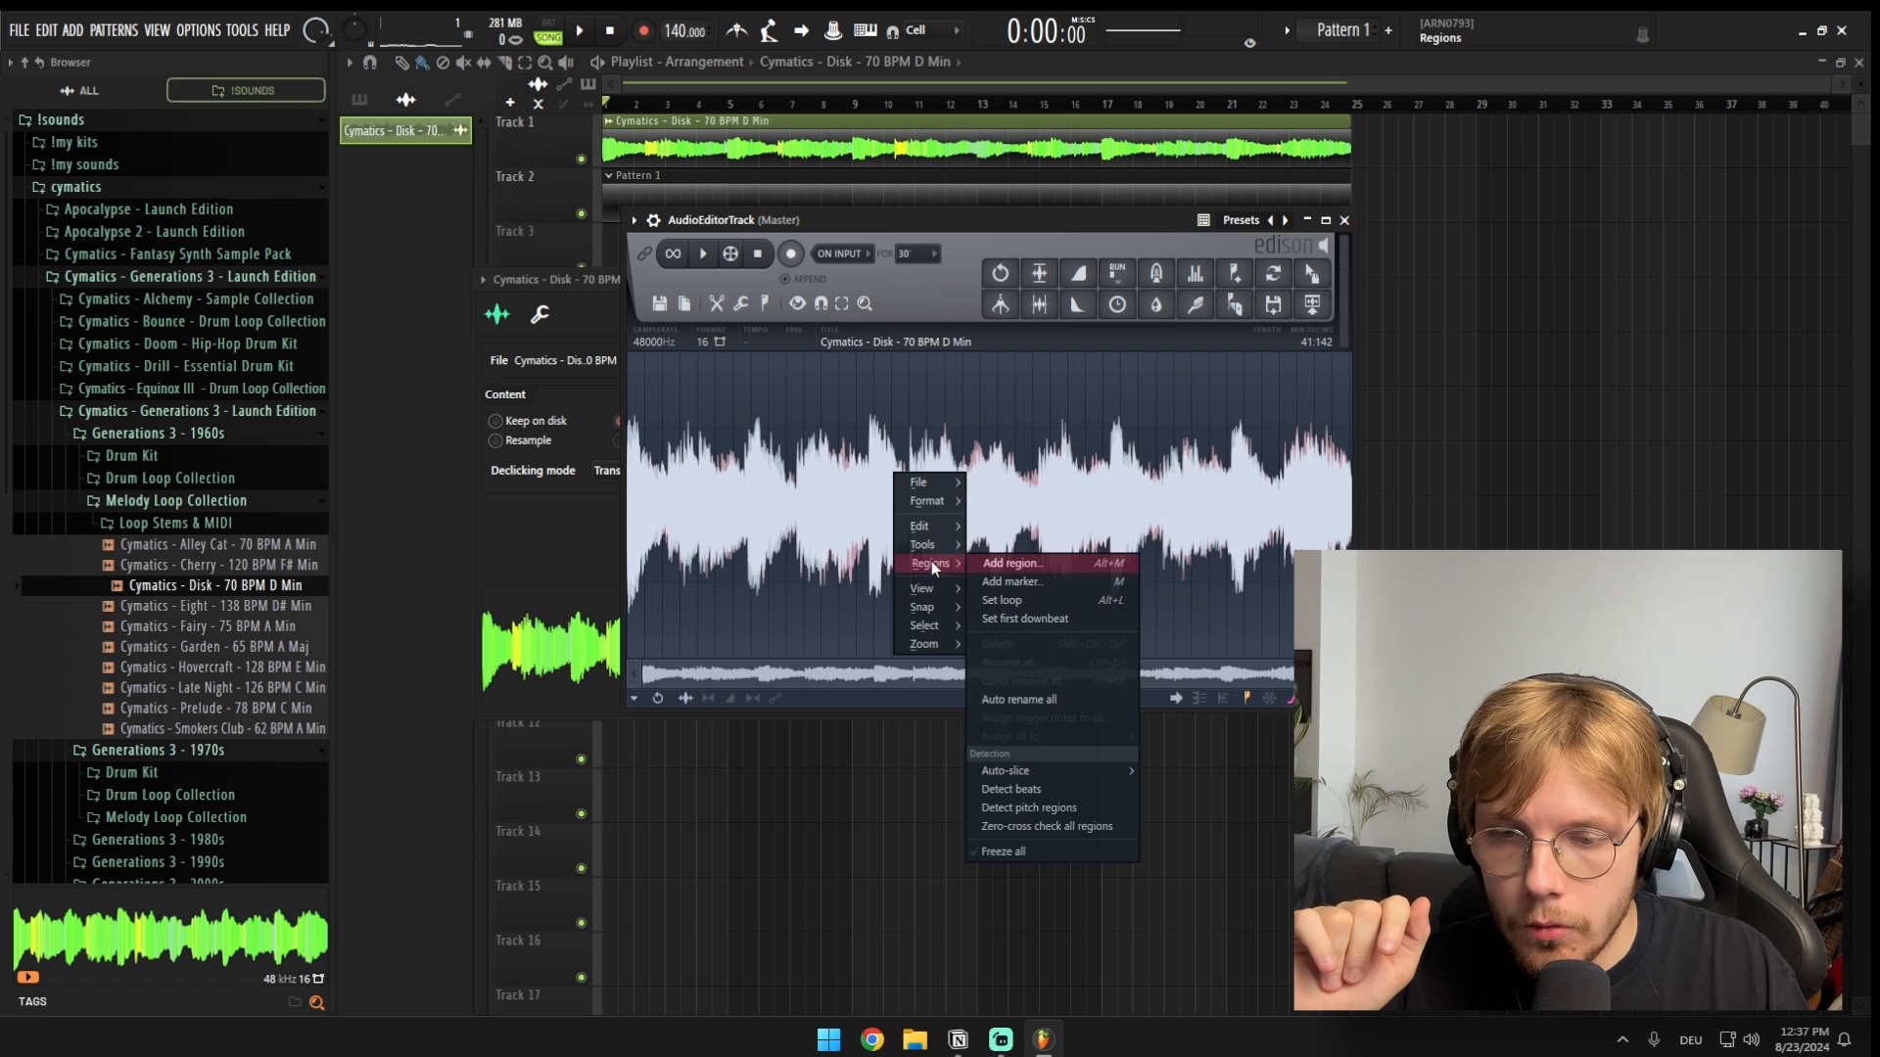
pyautogui.moveTo(926, 543)
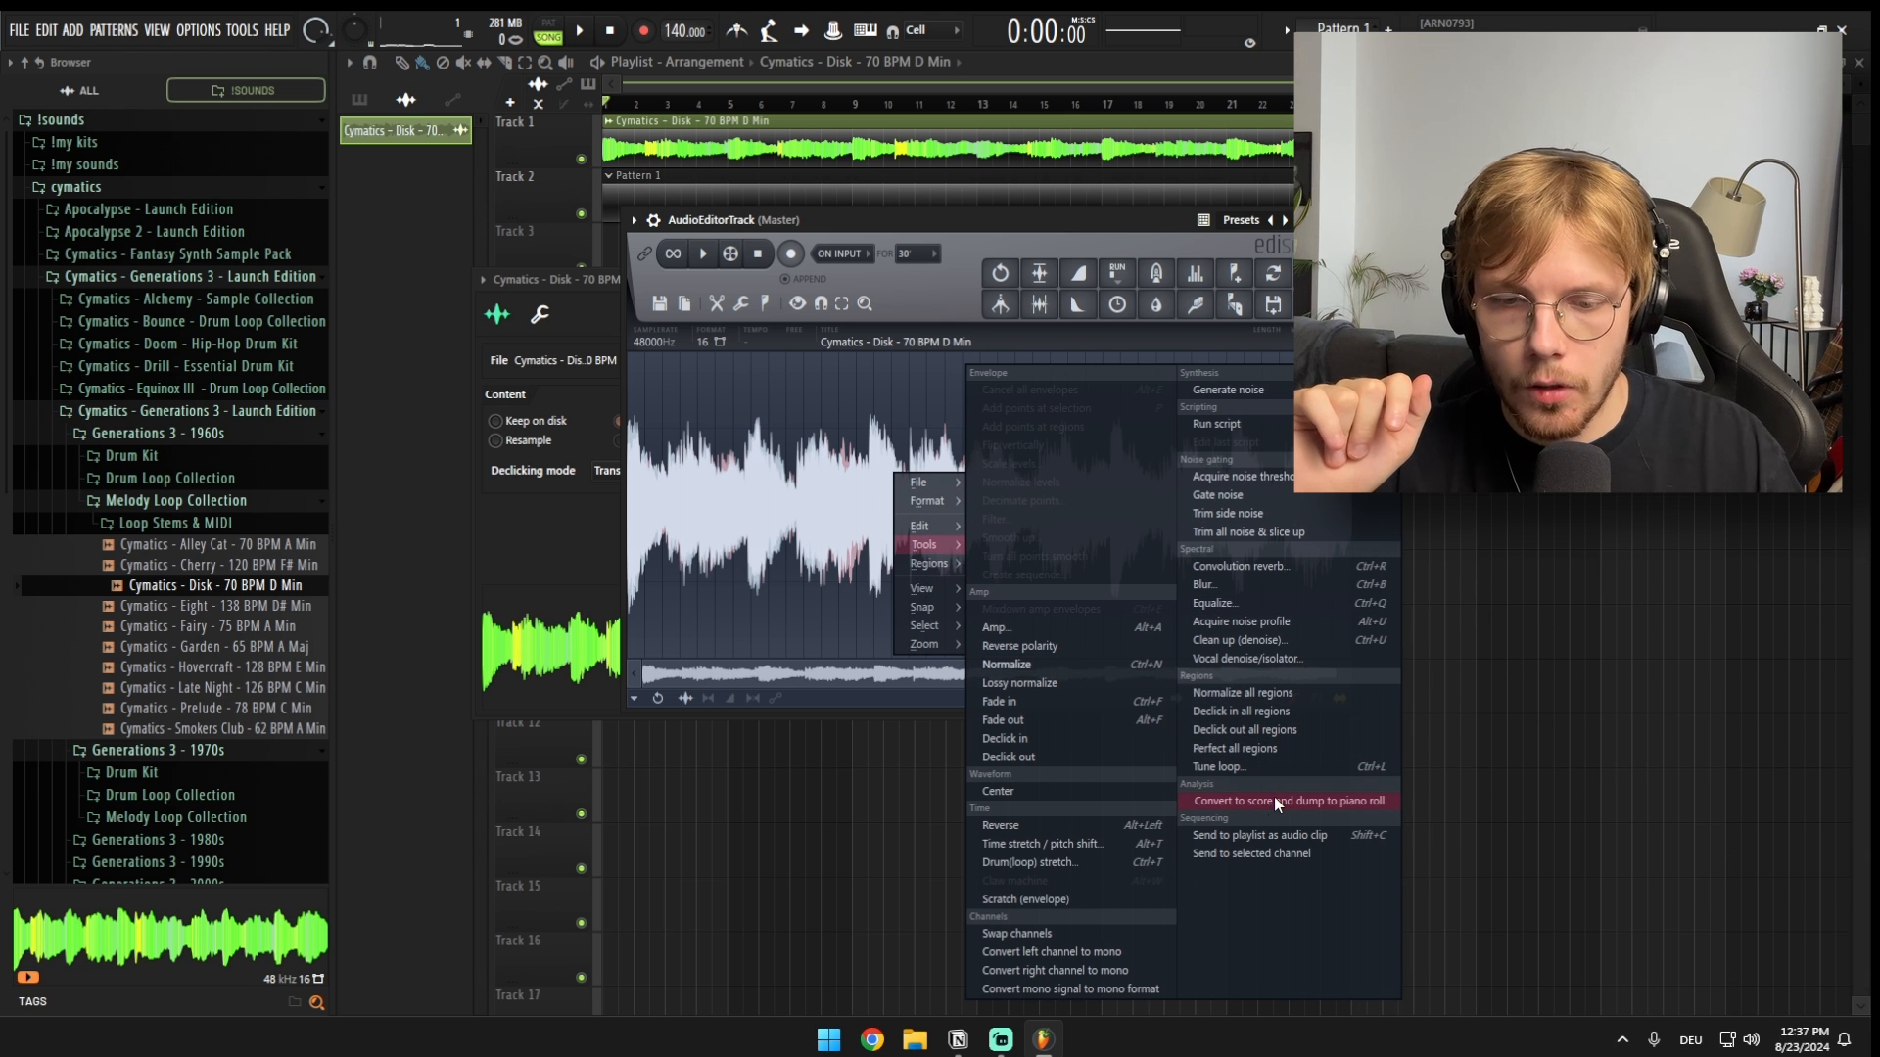
pyautogui.click(1265, 801)
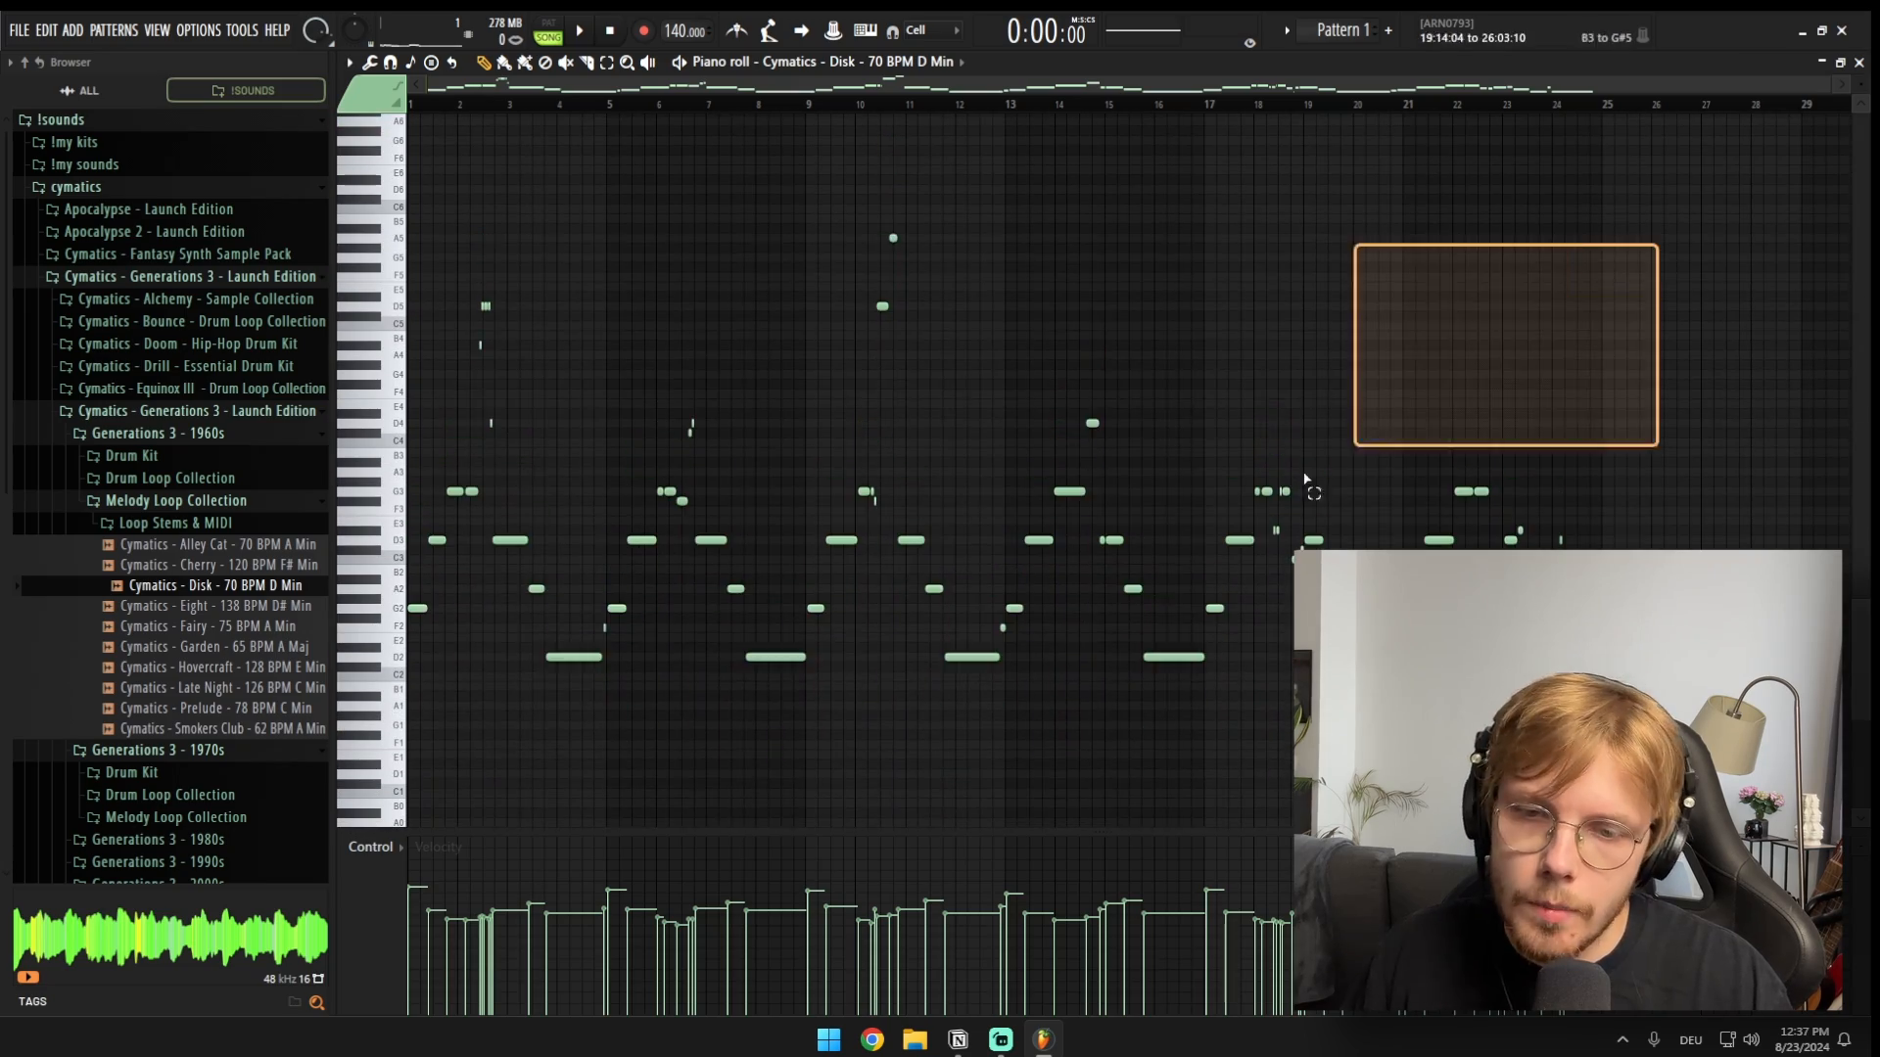
pyautogui.hotkey('ctrl', 'a')
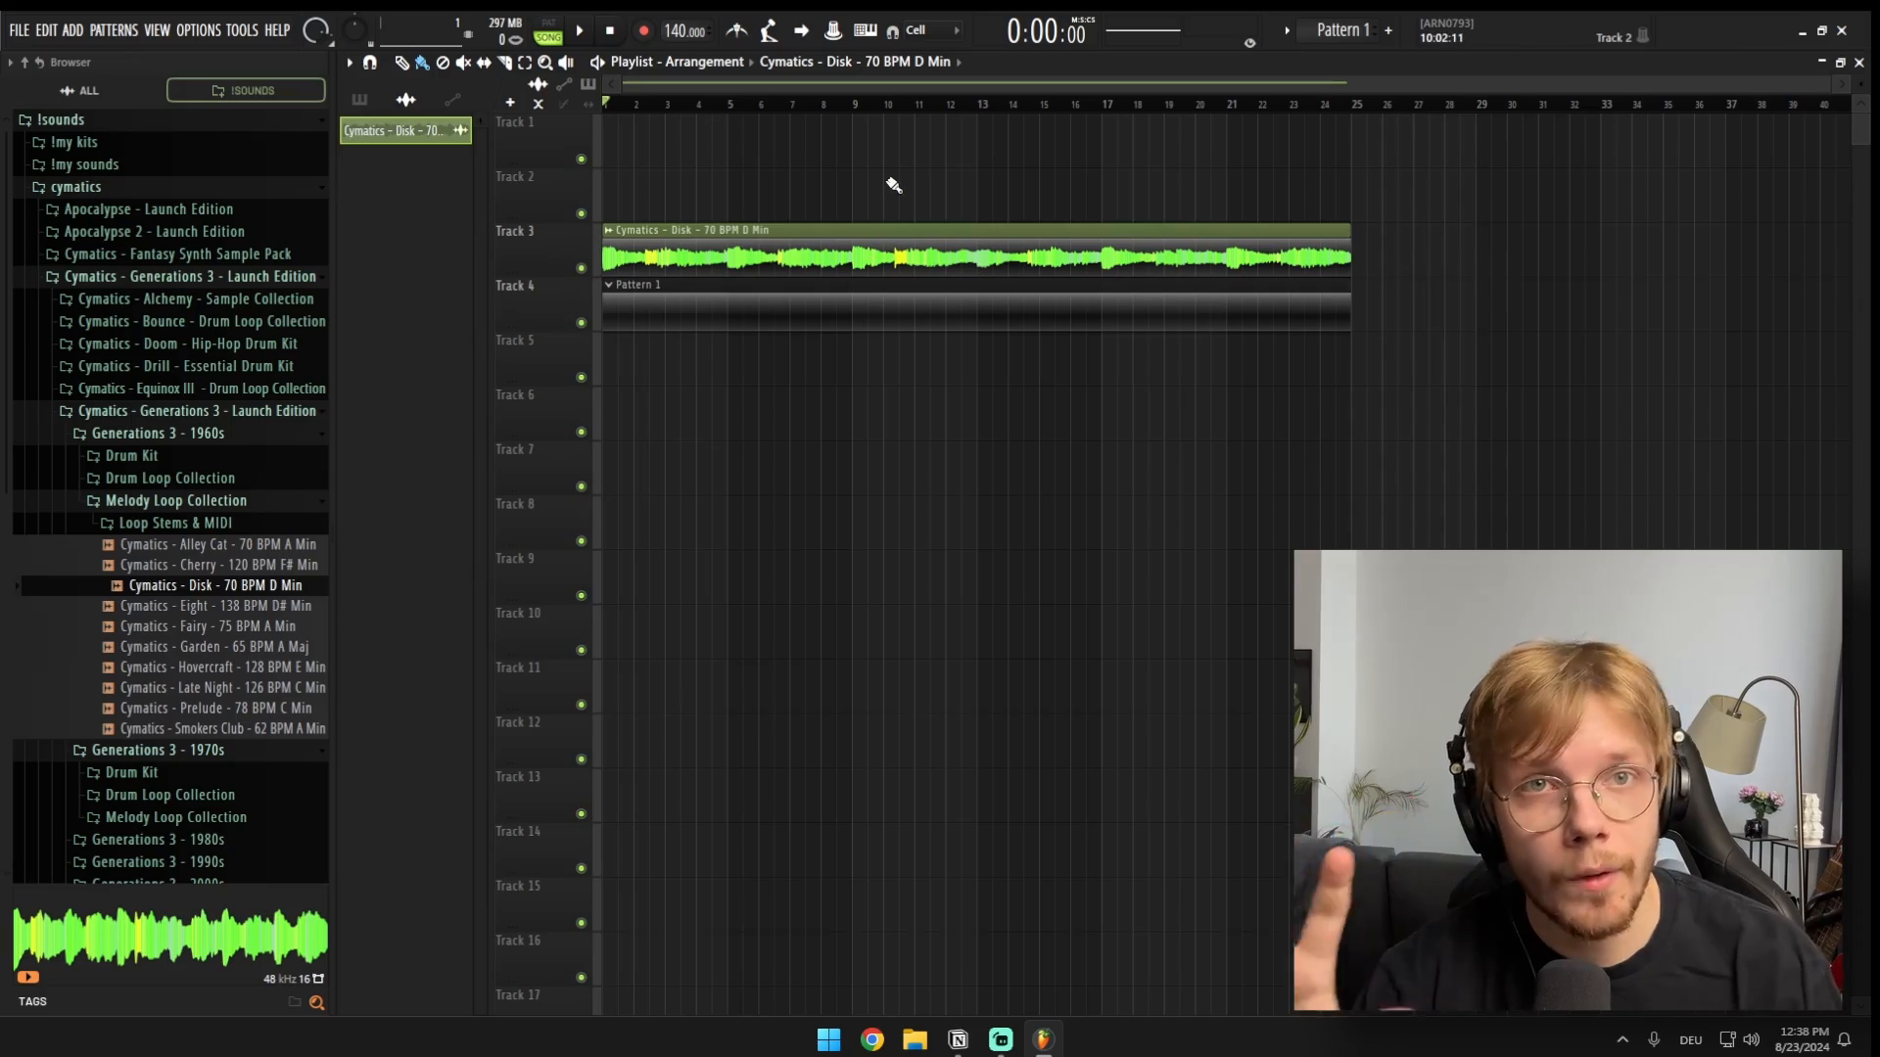
# Step: Extract only the drums and instruments stems from the Disk clip on Track 3, with playlist track grouping off
pyautogui.click(609, 230)
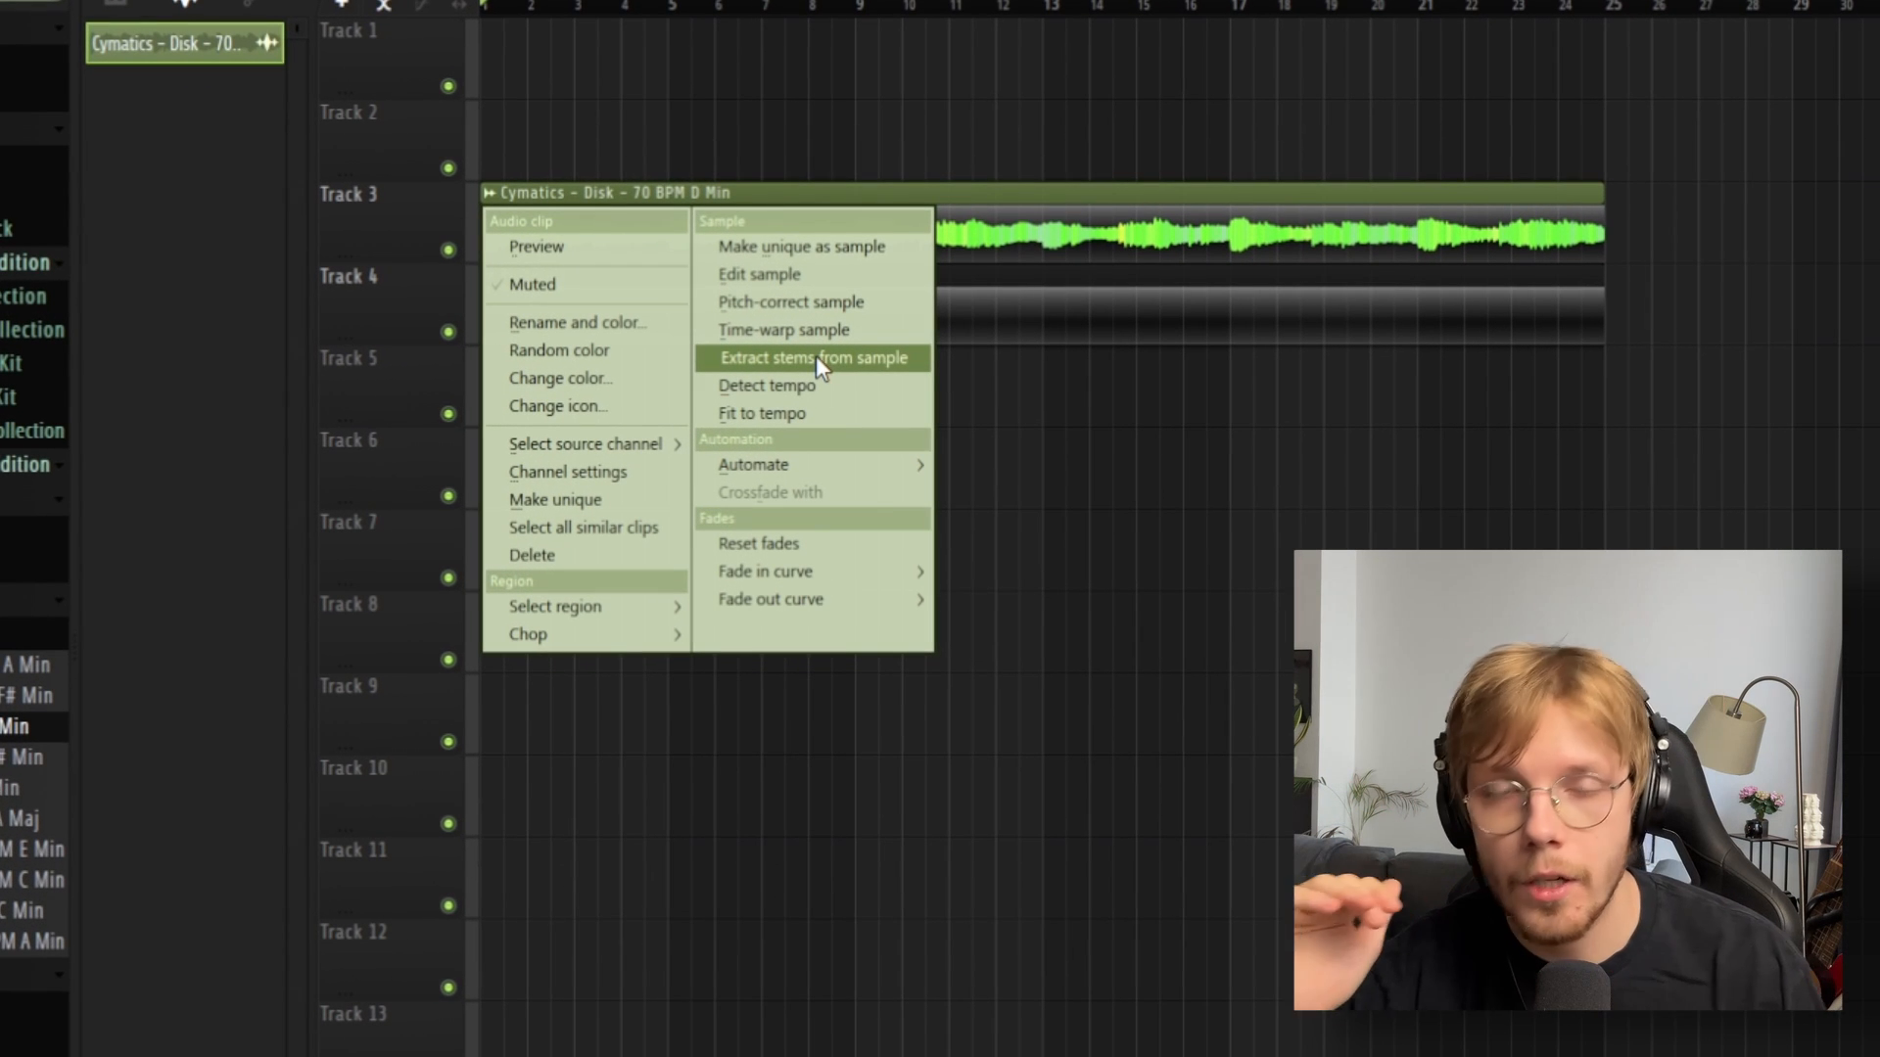
pyautogui.click(817, 360)
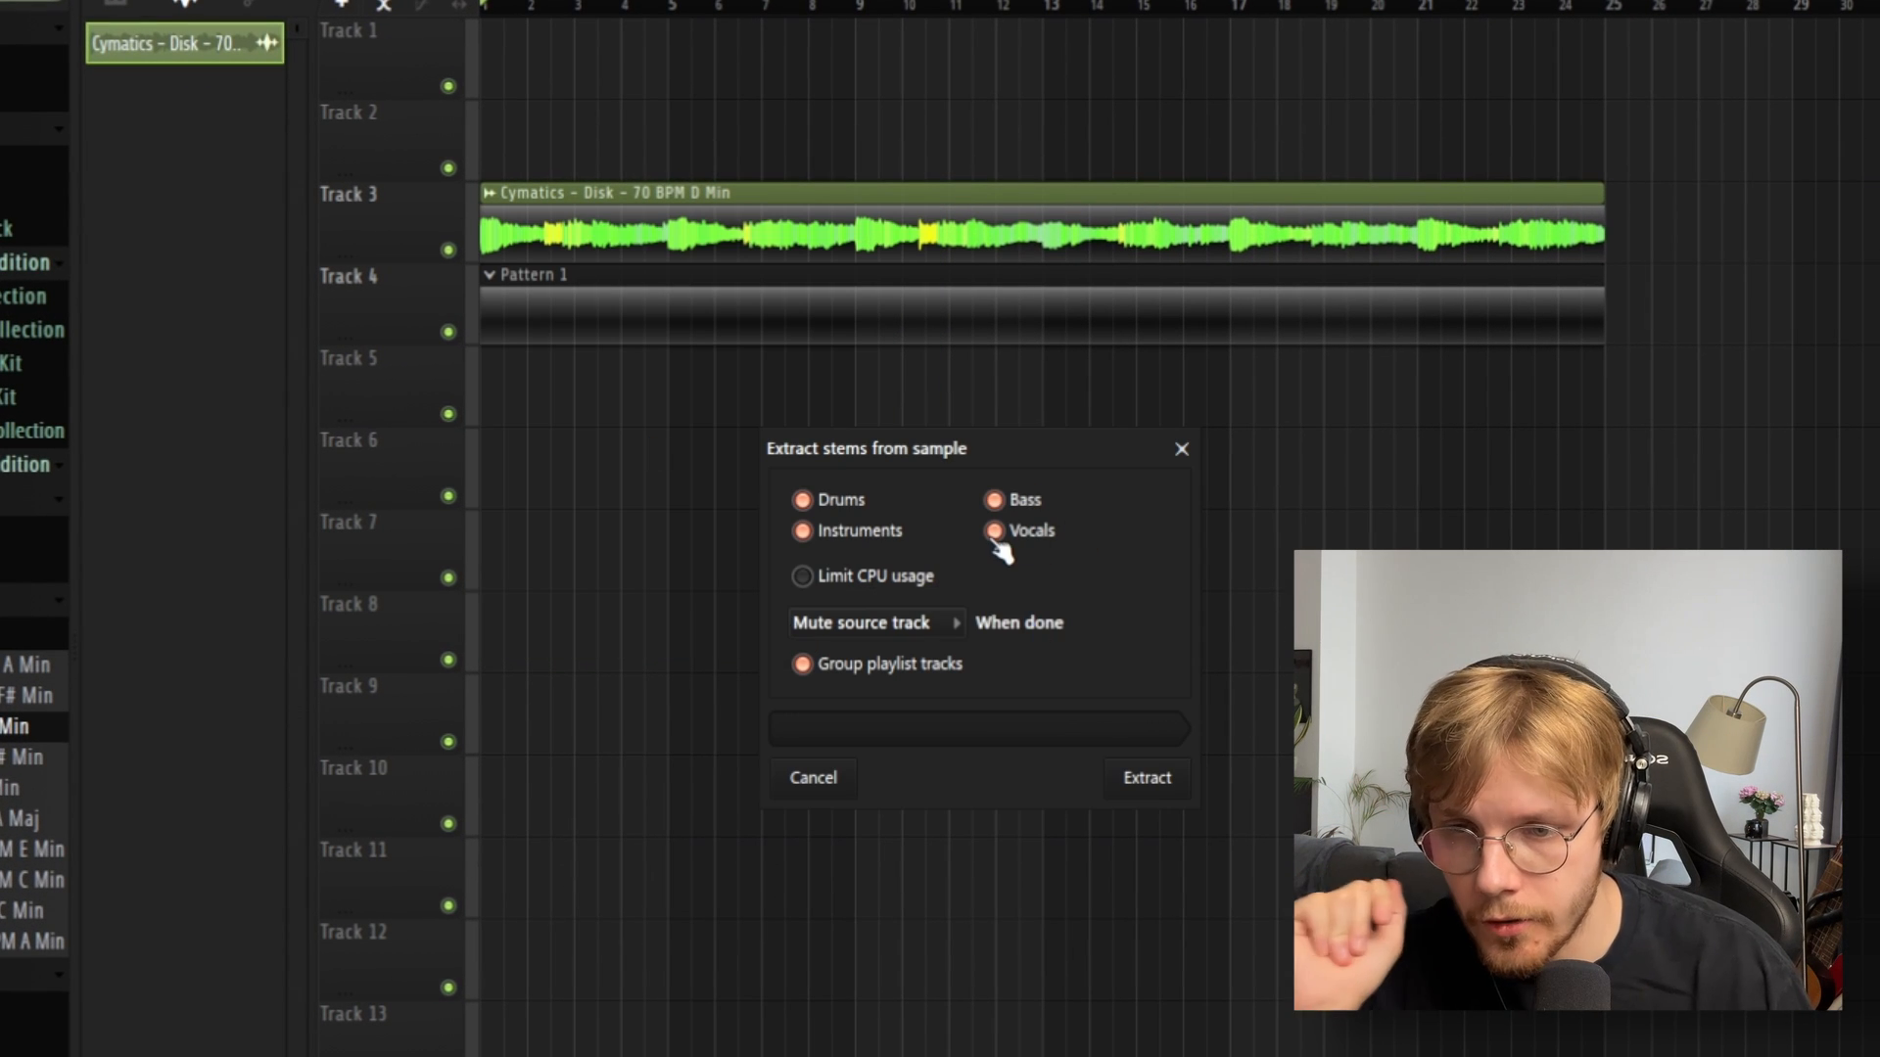
pyautogui.click(1023, 531)
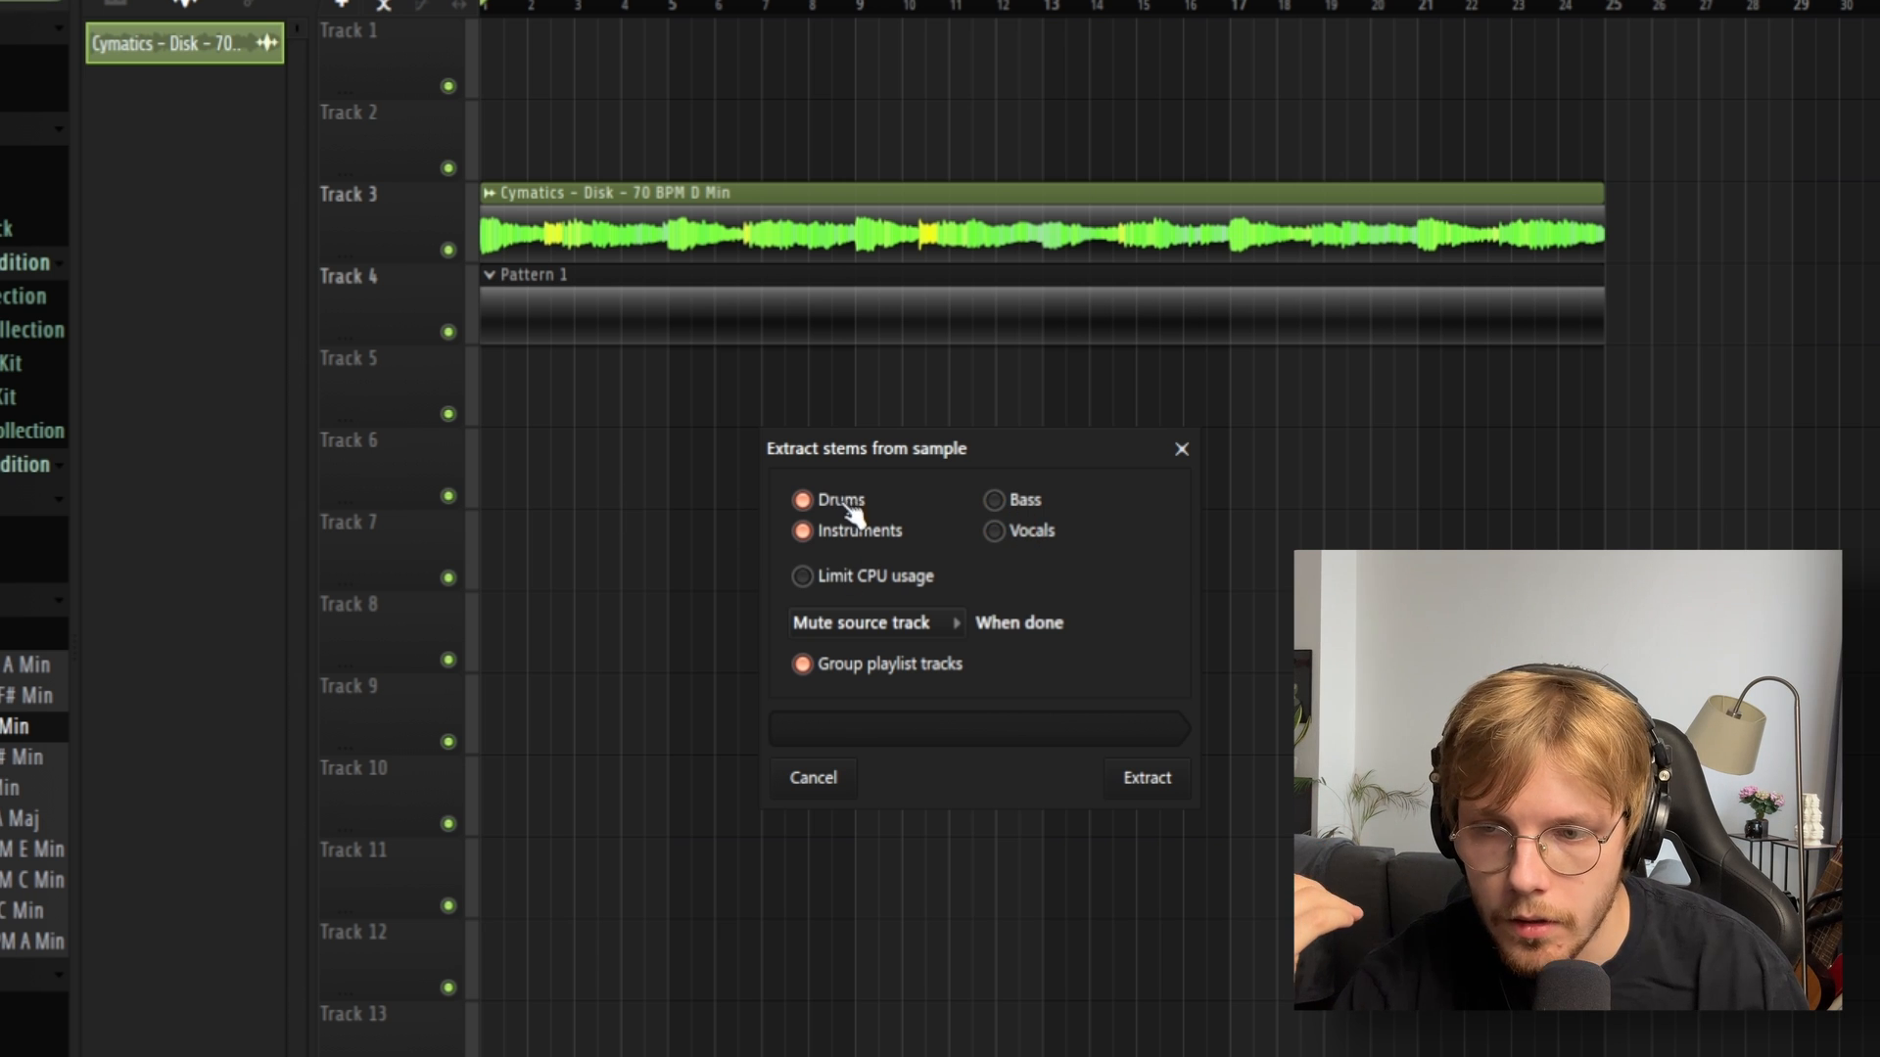
pyautogui.click(893, 668)
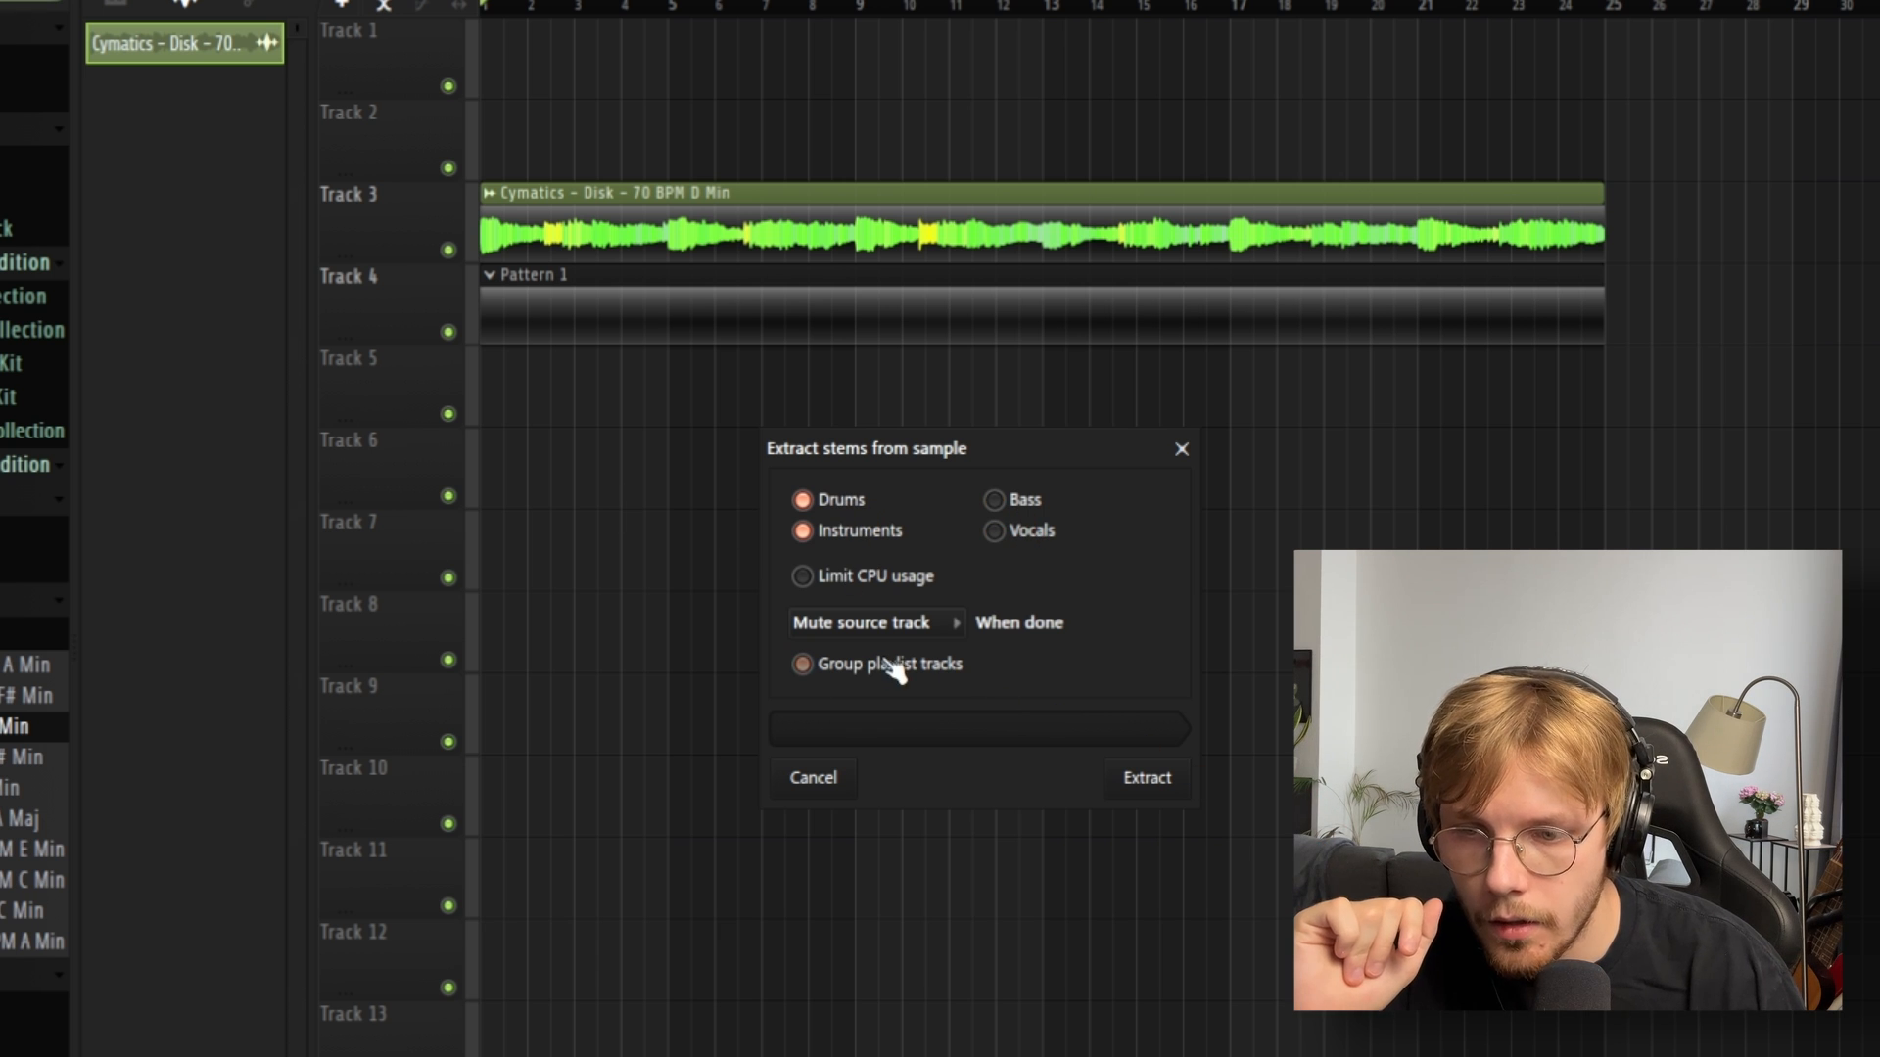
pyautogui.click(1155, 779)
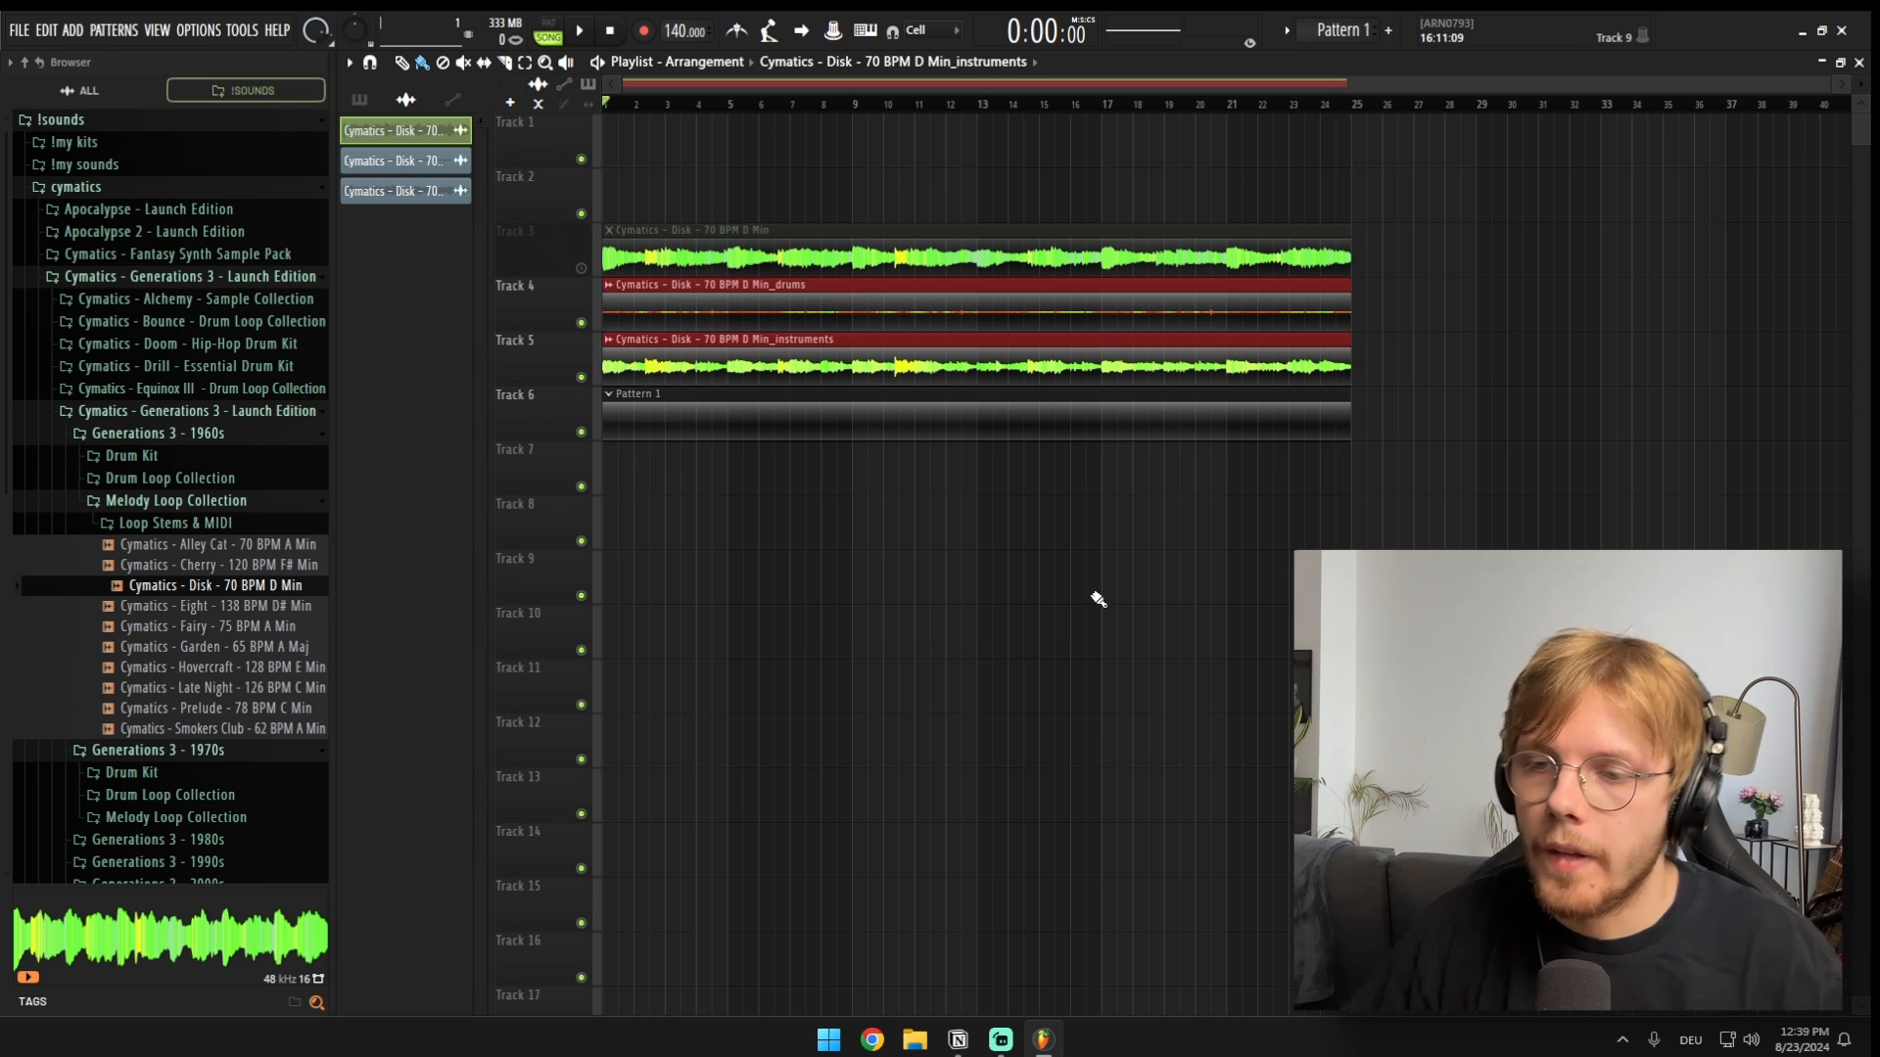
# Step: Solo the drums stem on Track 4 and listen to it, and do the same with the instruments stem on Track 5
pyautogui.keyDown('ctrl'); pyautogui.click(1439, 338); pyautogui.keyUp('ctrl')
pyautogui.rightClick(581, 324)
pyautogui.press('space')
pyautogui.press('space')
pyautogui.rightClick(581, 378)
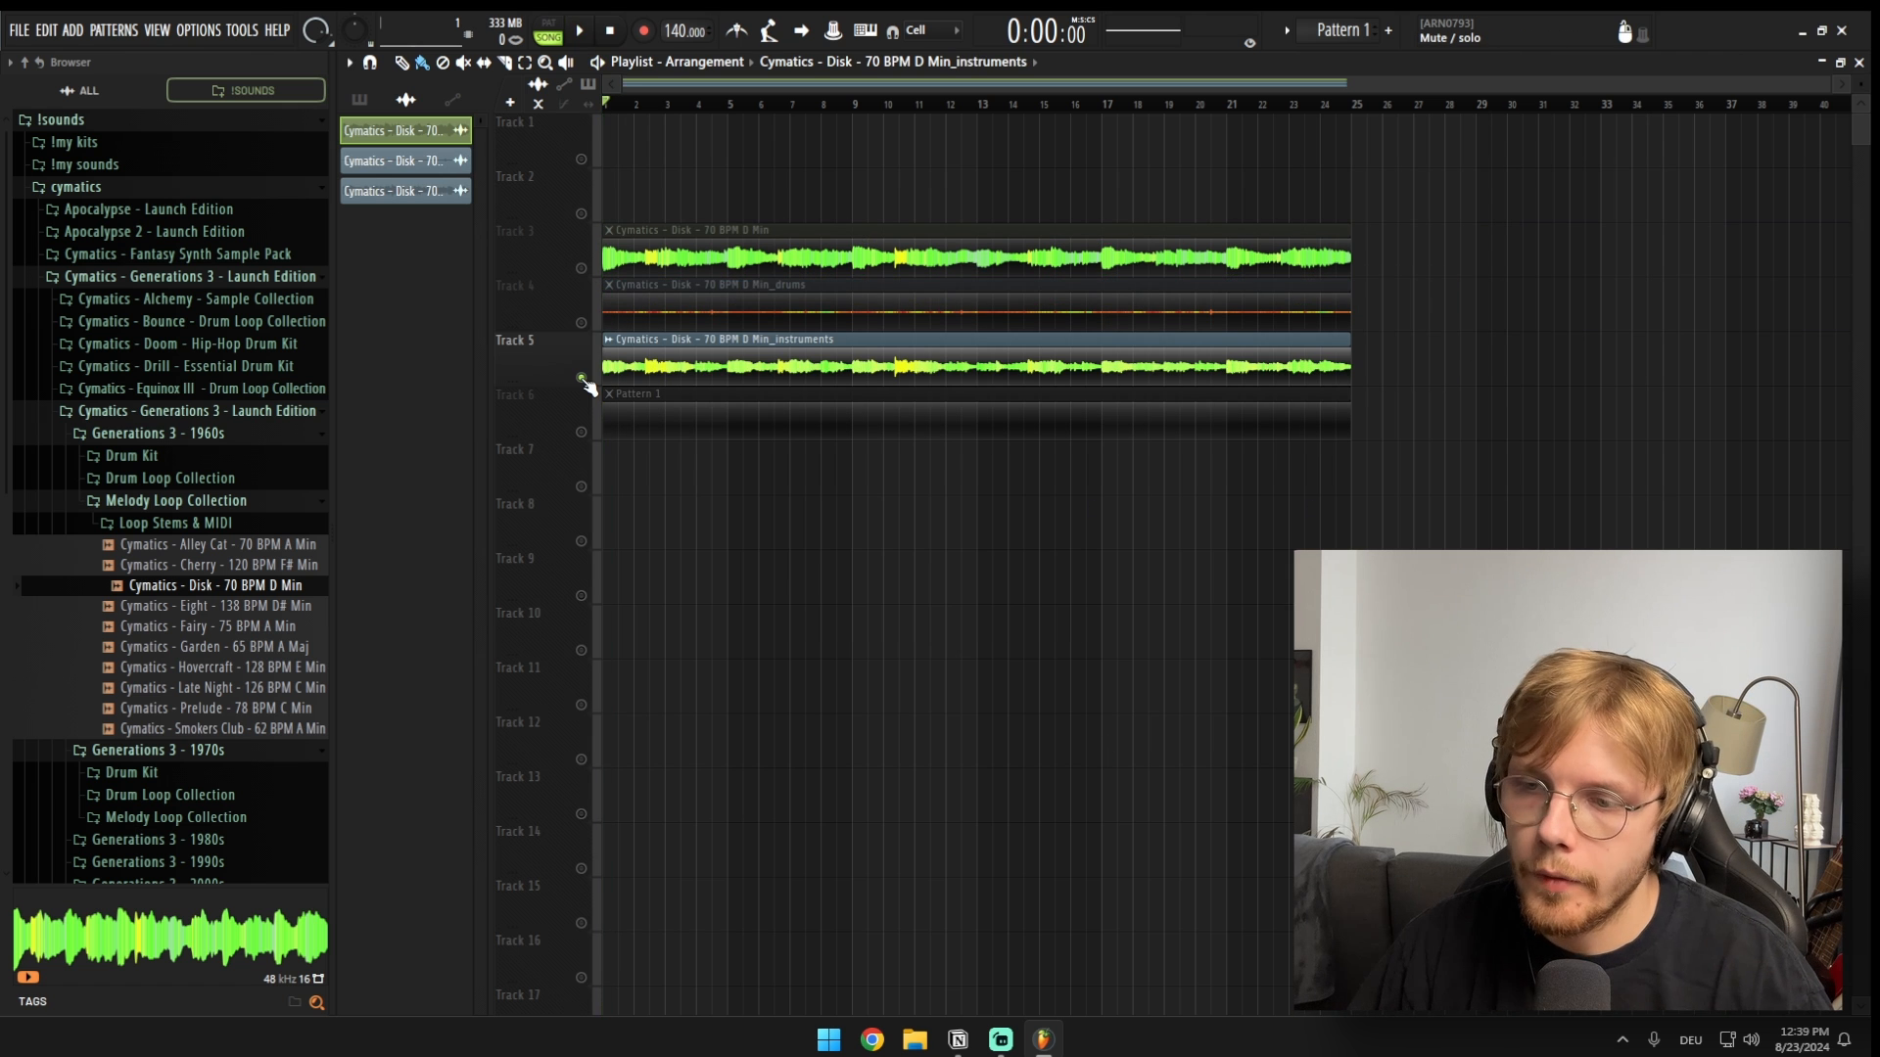
pyautogui.press('space')
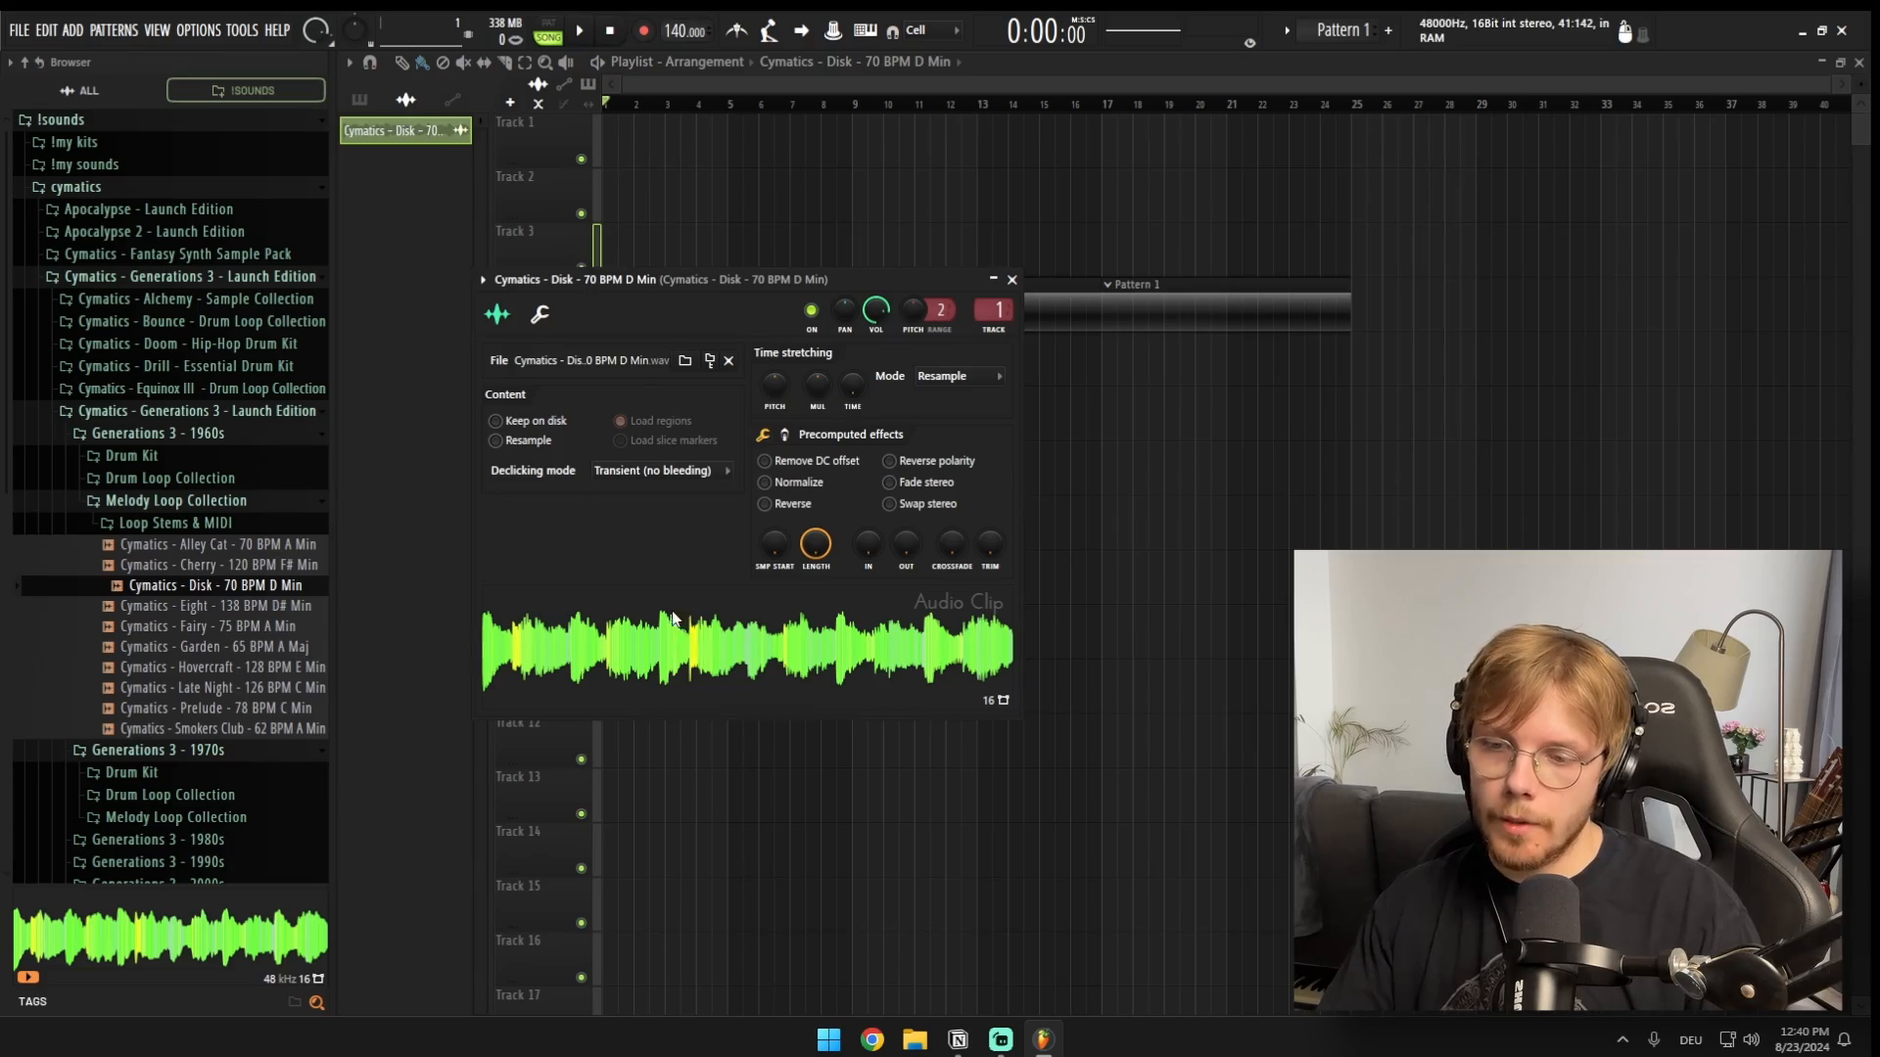
# Step: Open the Disk sample in a new Fruity Slicer channel and select the Pattern 1 clip on Track 4
pyautogui.rightClick(673, 614)
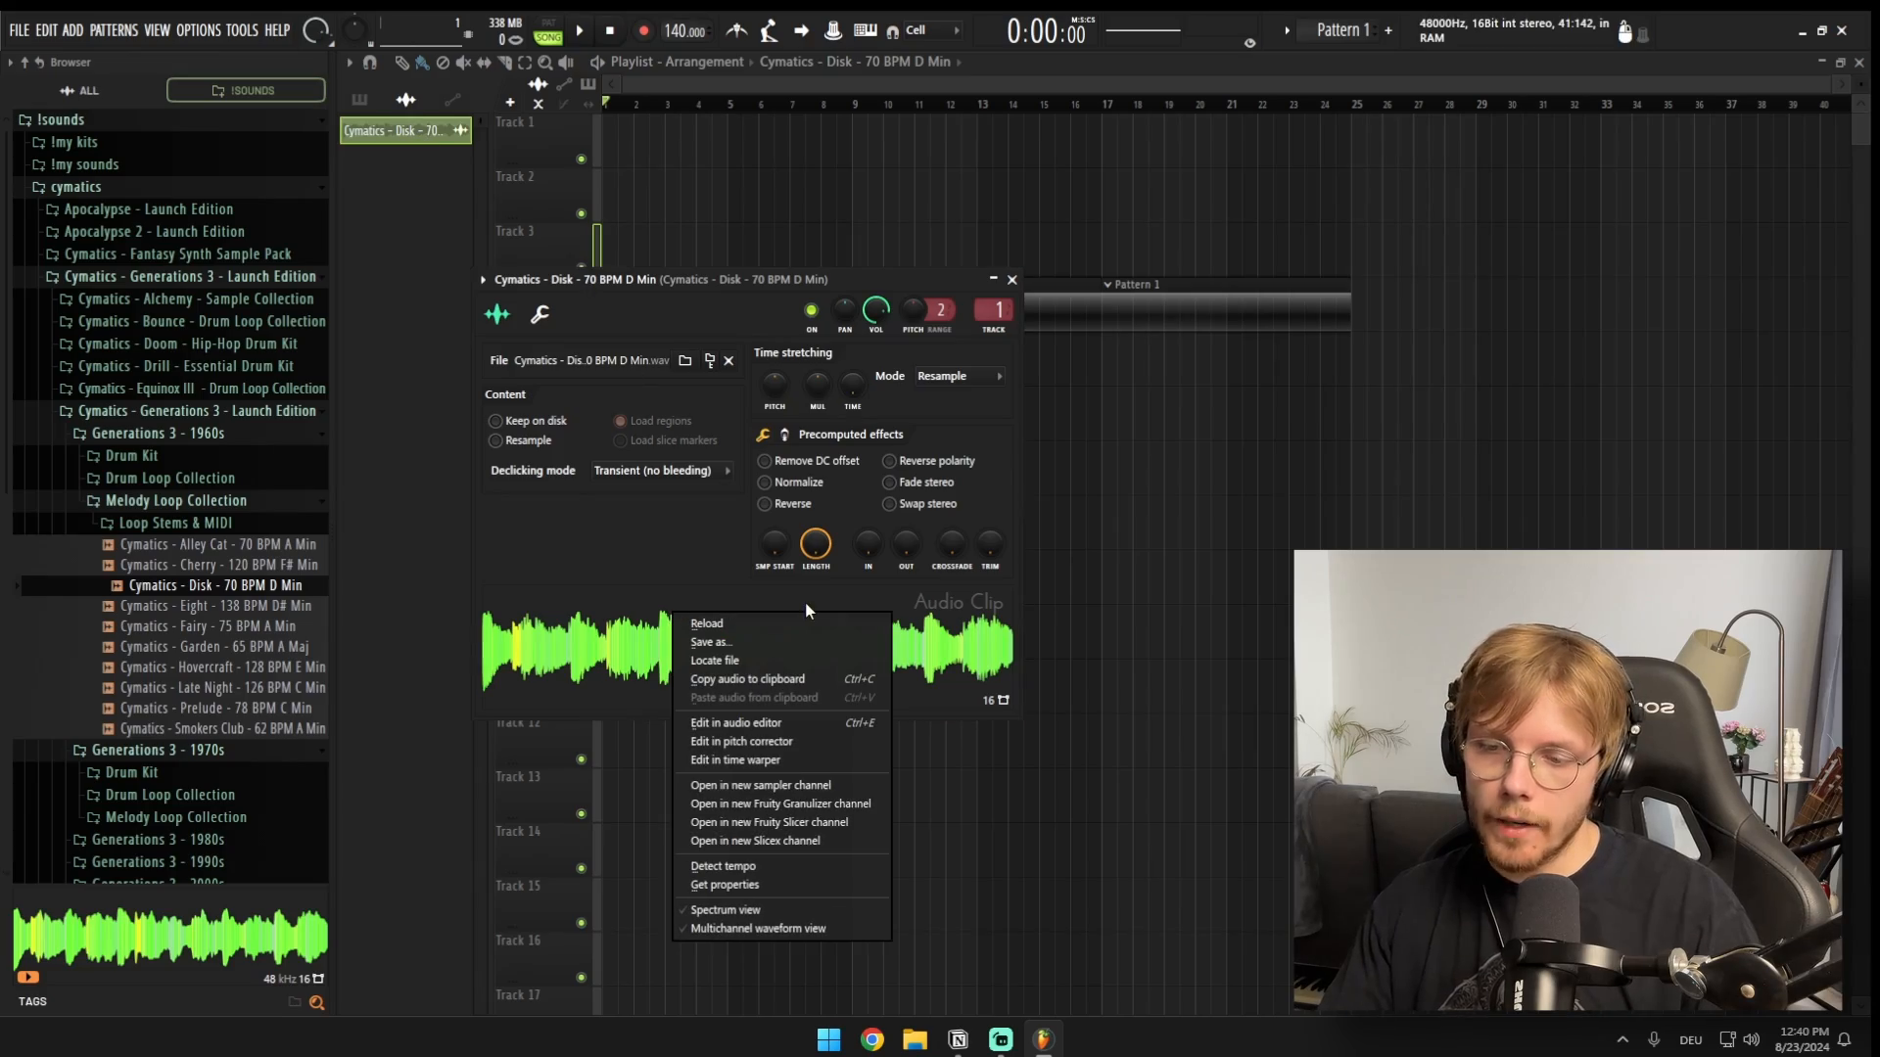
pyautogui.click(762, 823)
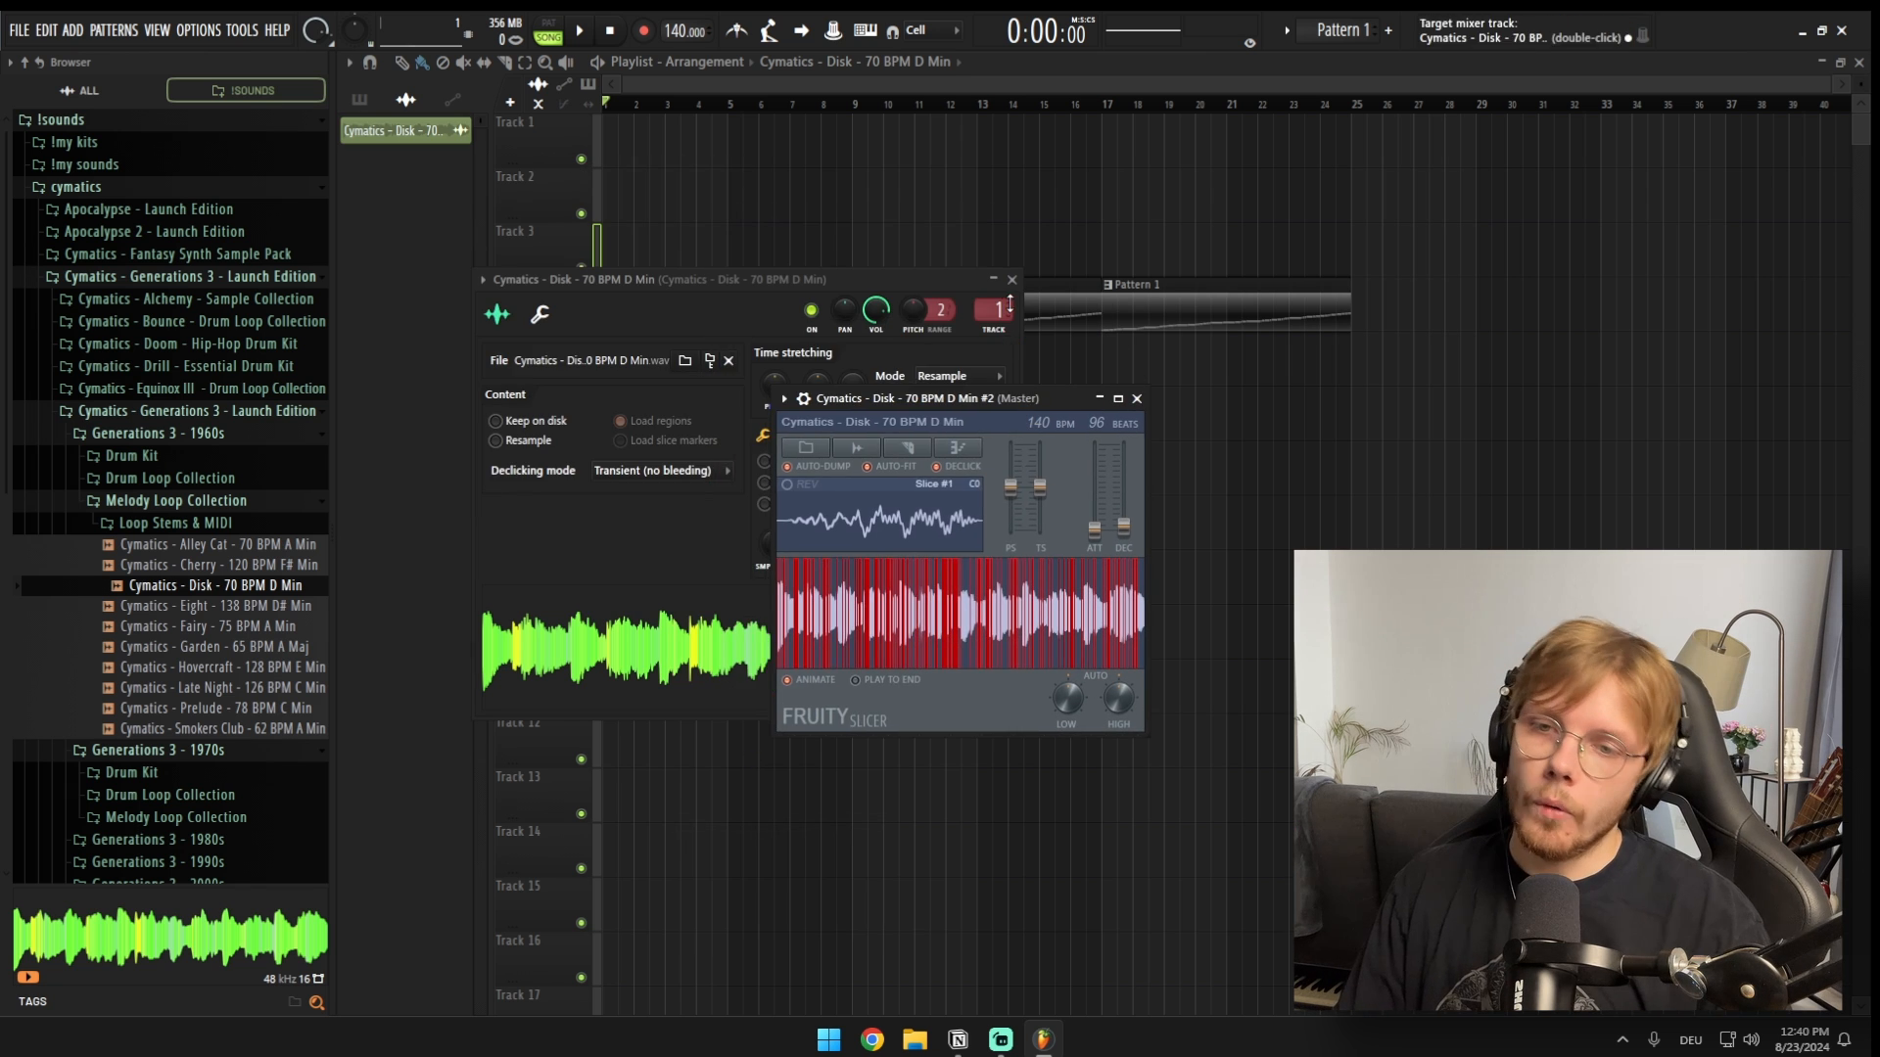
pyautogui.rightClick(959, 324)
pyautogui.moveTo(948, 291)
pyautogui.mouseDown()
pyautogui.moveTo(830, 315)
pyautogui.moveTo(1603, 280)
pyautogui.moveTo(1214, 325)
pyautogui.moveTo(1355, 314)
pyautogui.mouseUp()
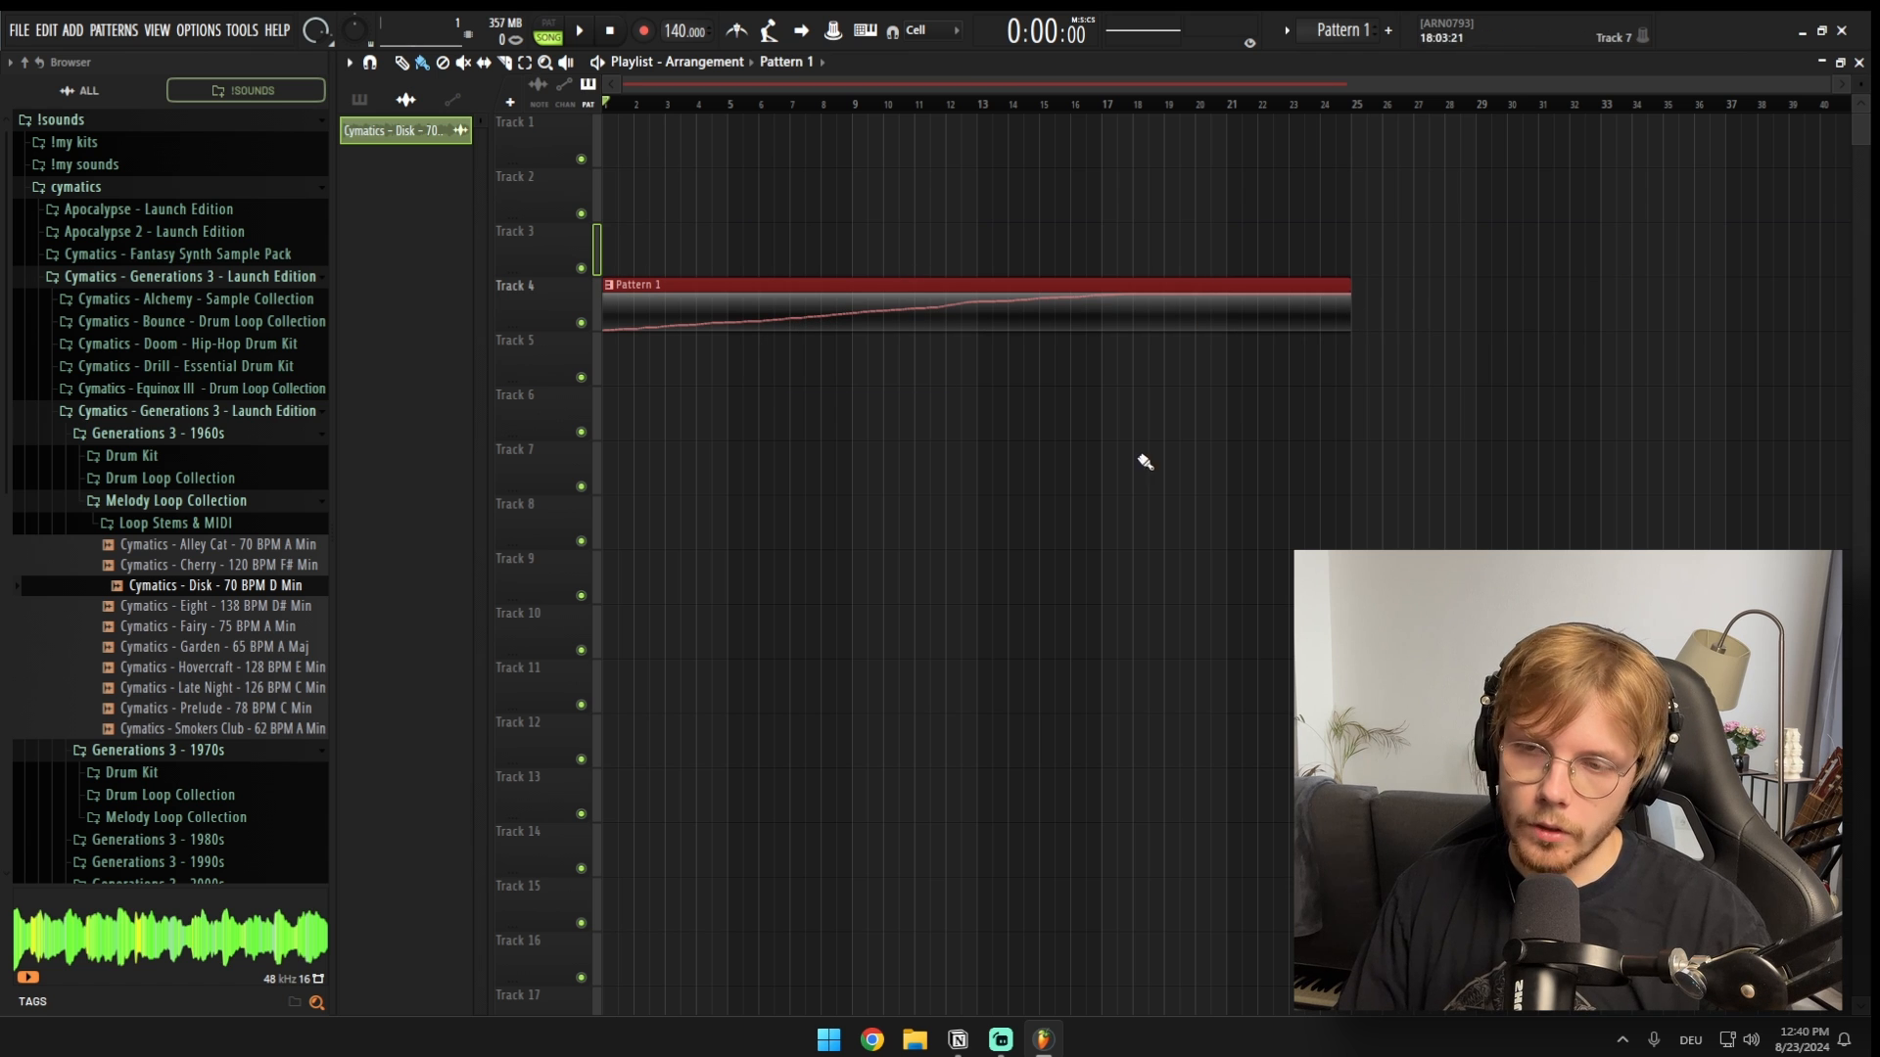
# Step: Play the sliced Pattern 1 with the channel rack and the Fruity Slicer channel open
pyautogui.press('space')
pyautogui.press('F6')
pyautogui.click(913, 421)
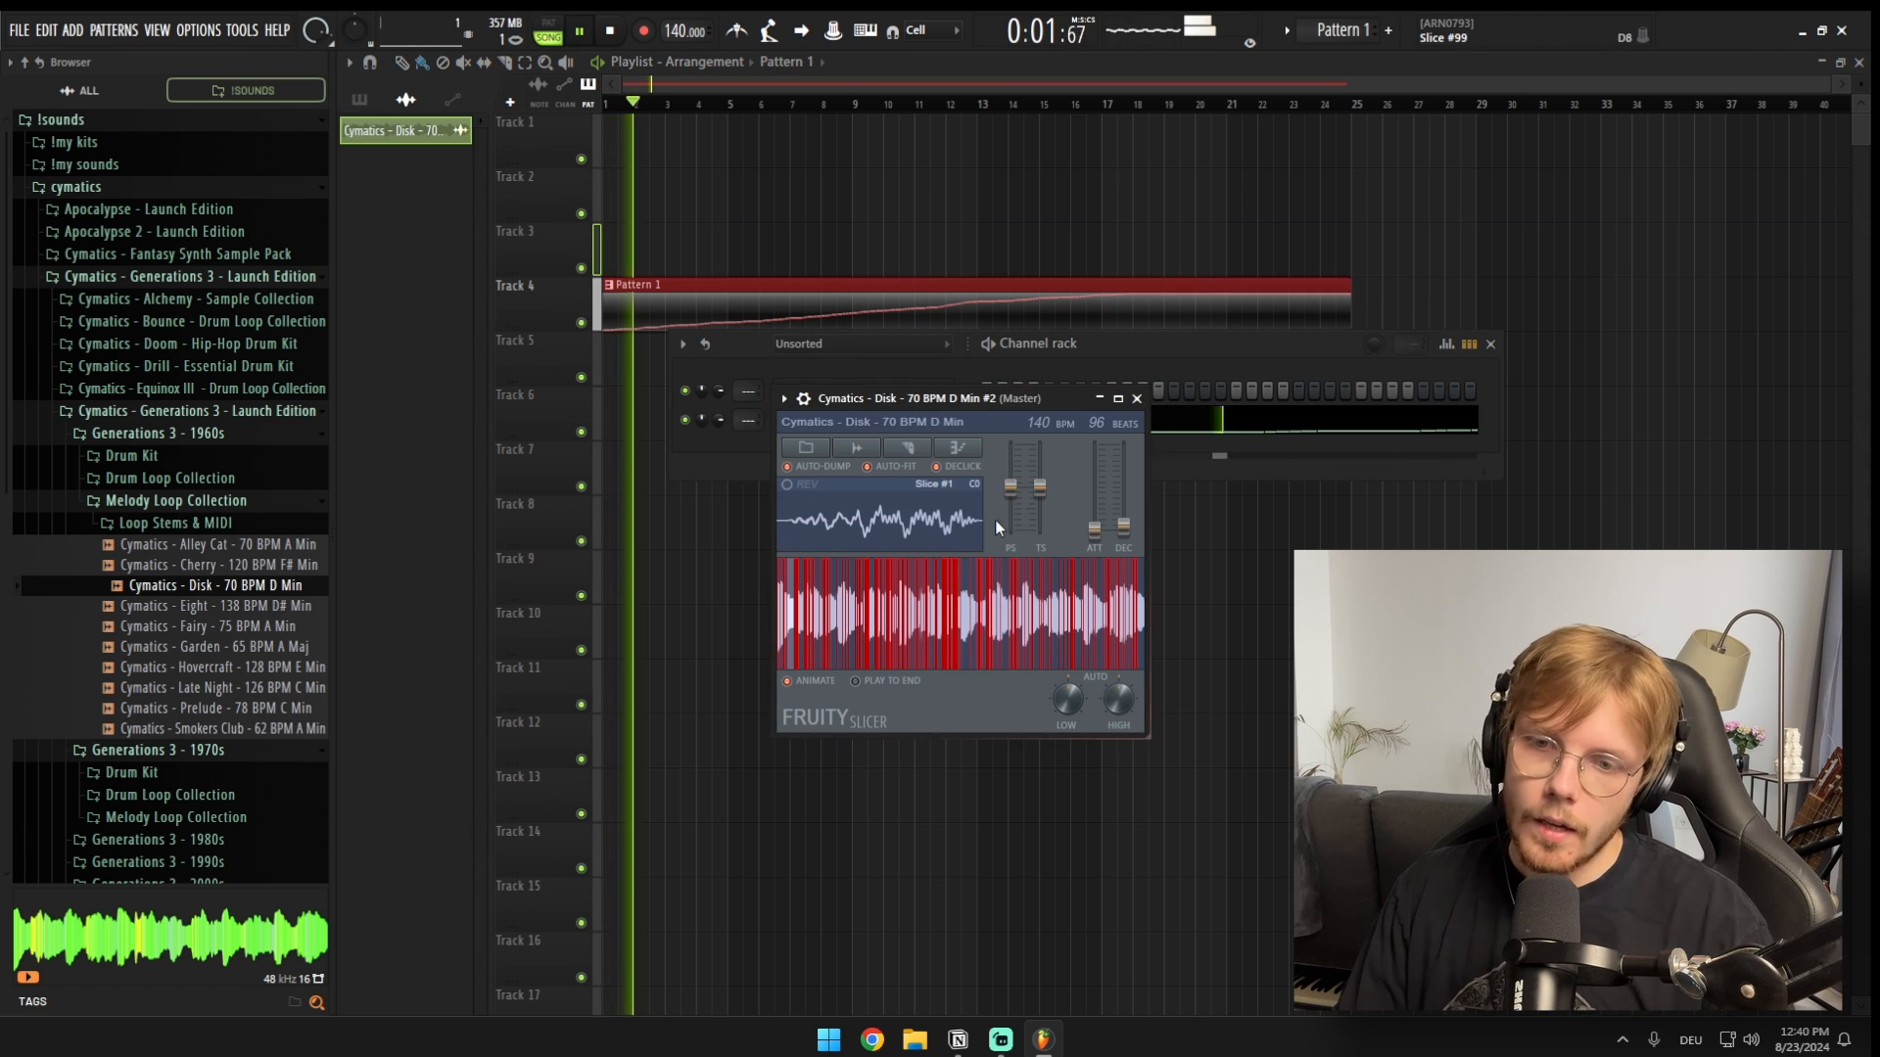
pyautogui.moveTo(1014, 400); pyautogui.dragTo(950, 387)
pyautogui.press('space')
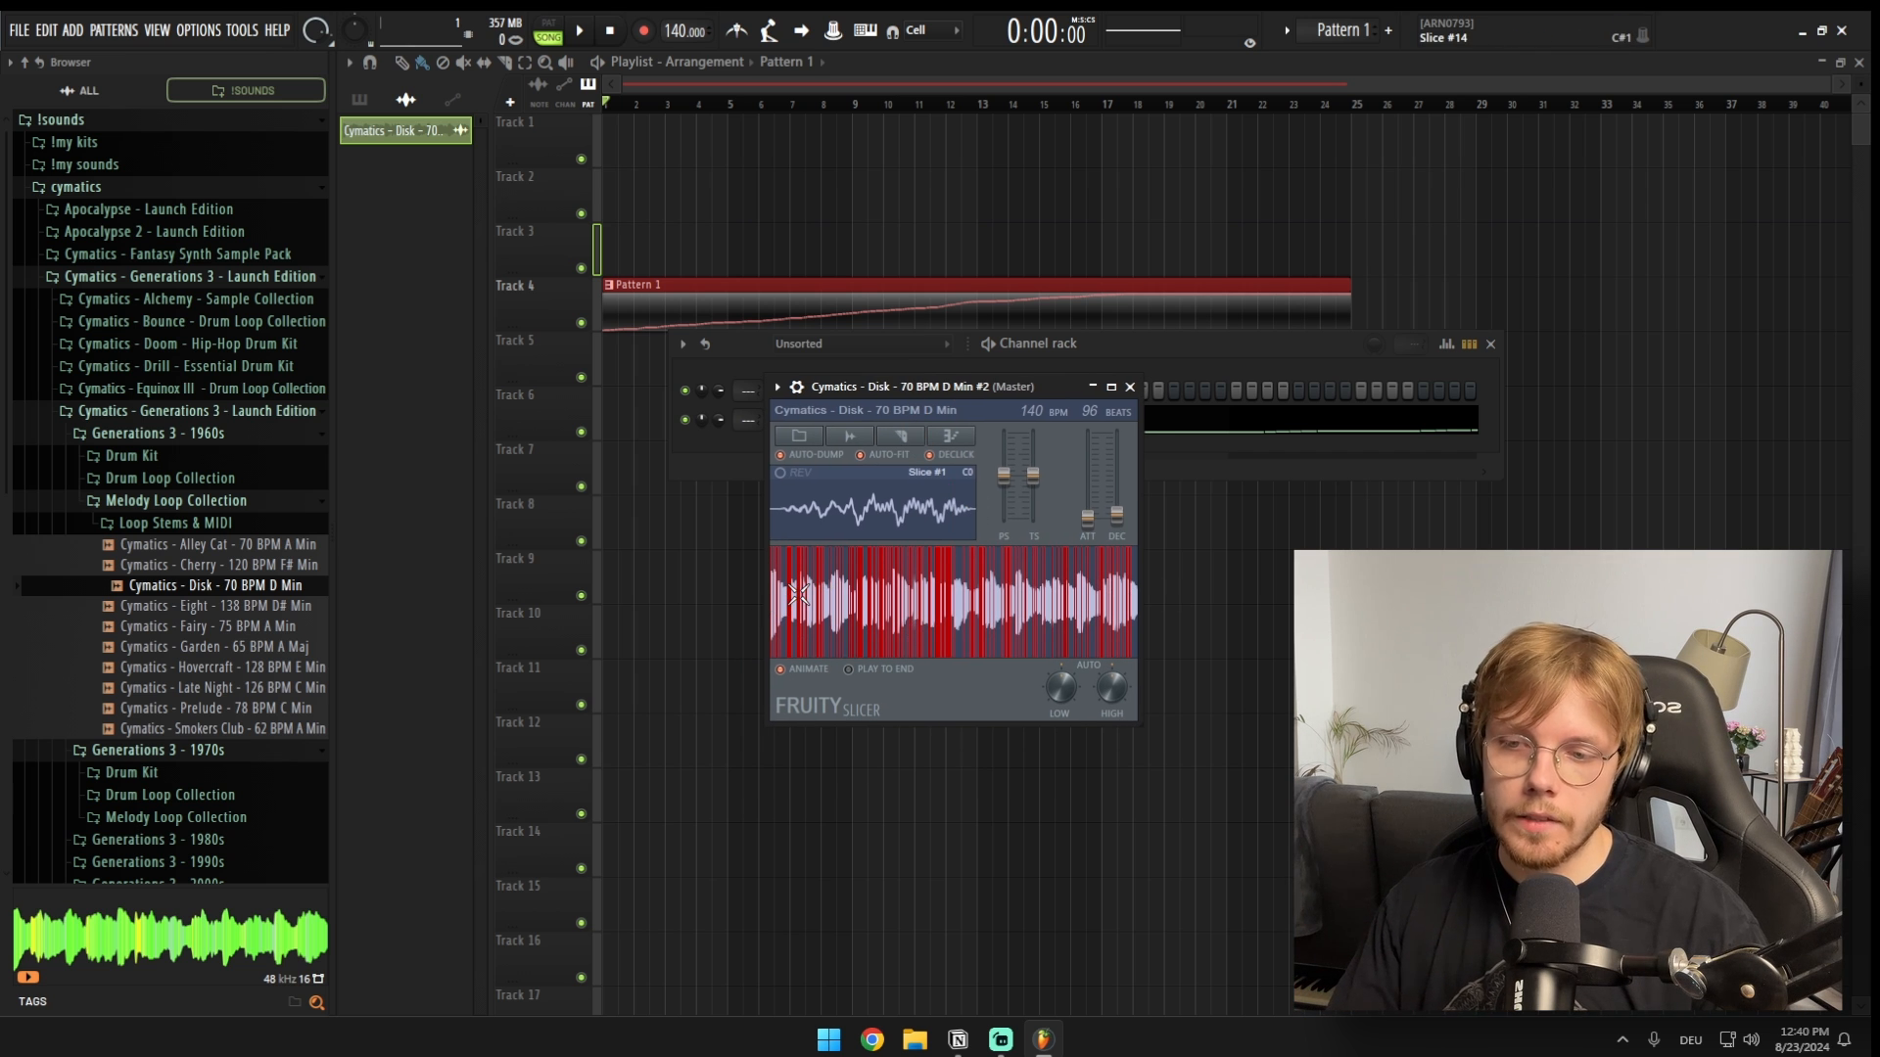
# Step: Try slicing the Disk sample by Beat, with Sharp auto-slicing and with Dull auto-slicing in Fruity Slicer
pyautogui.click(902, 437)
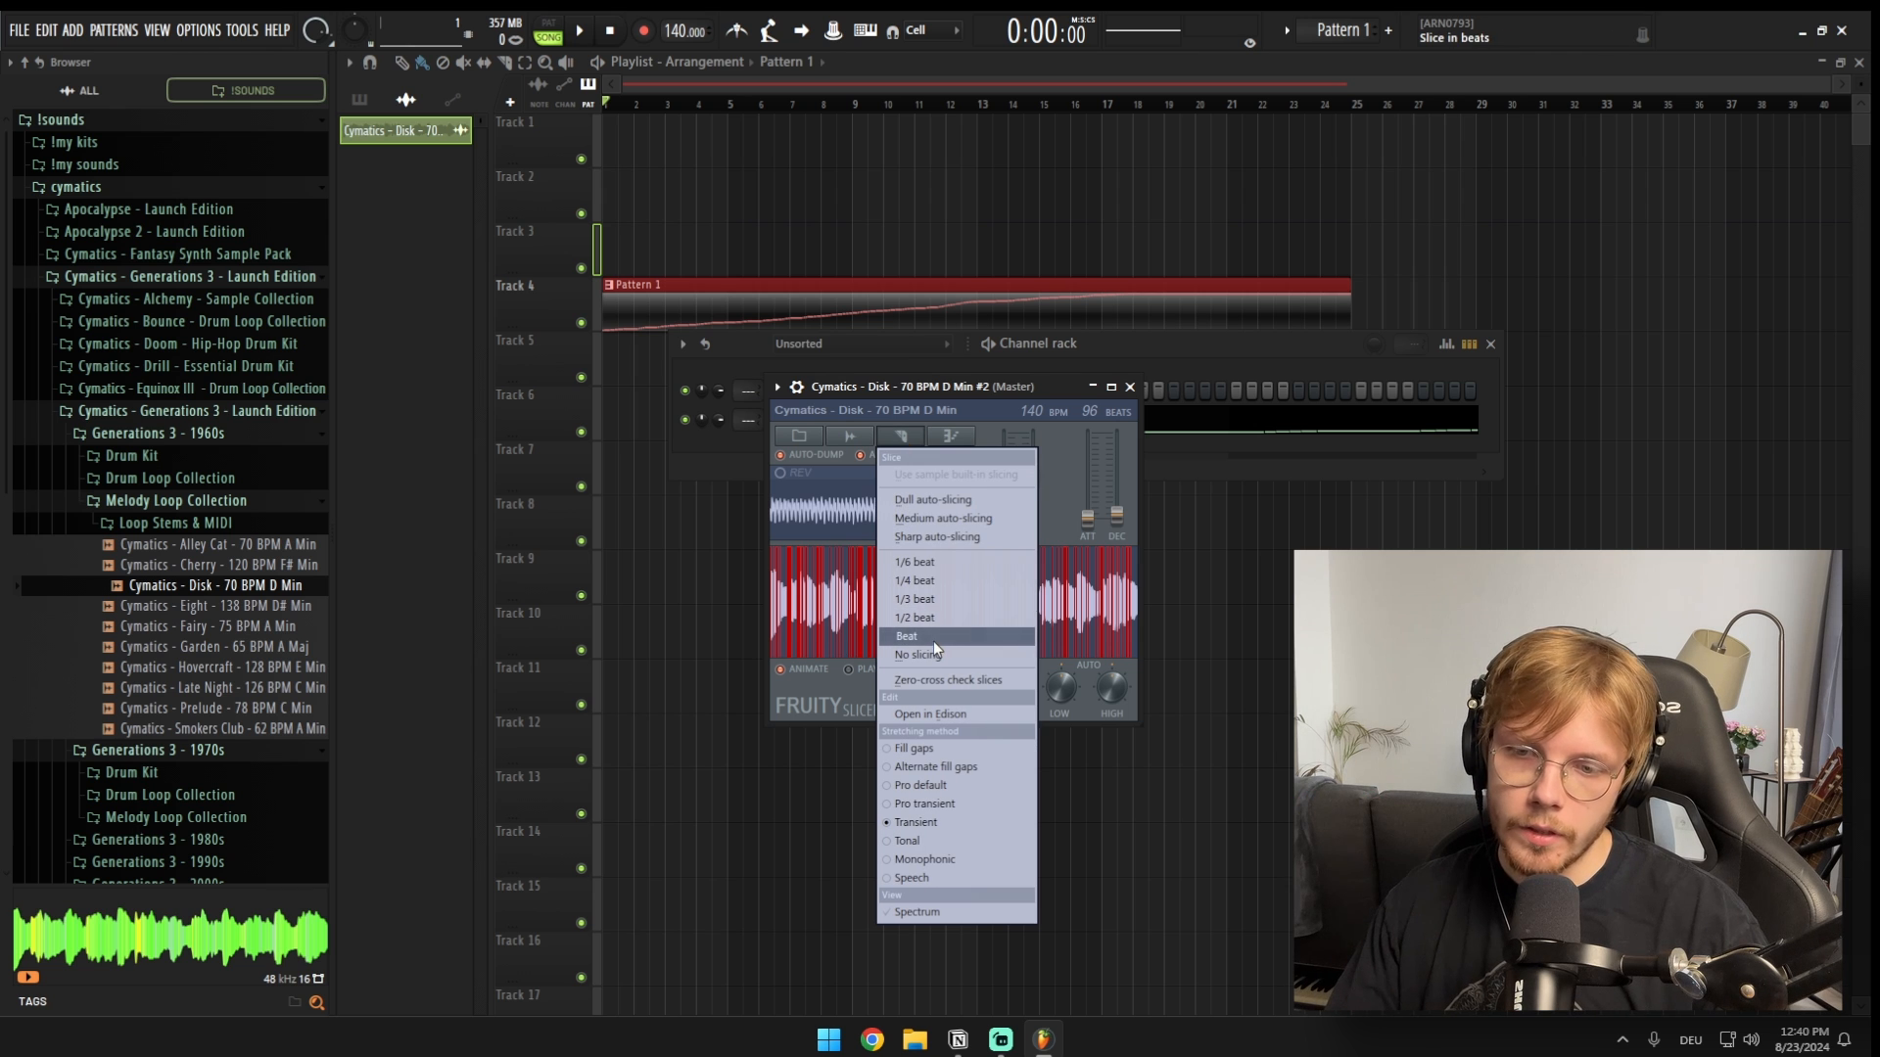
pyautogui.click(933, 640)
pyautogui.click(920, 438)
pyautogui.click(954, 529)
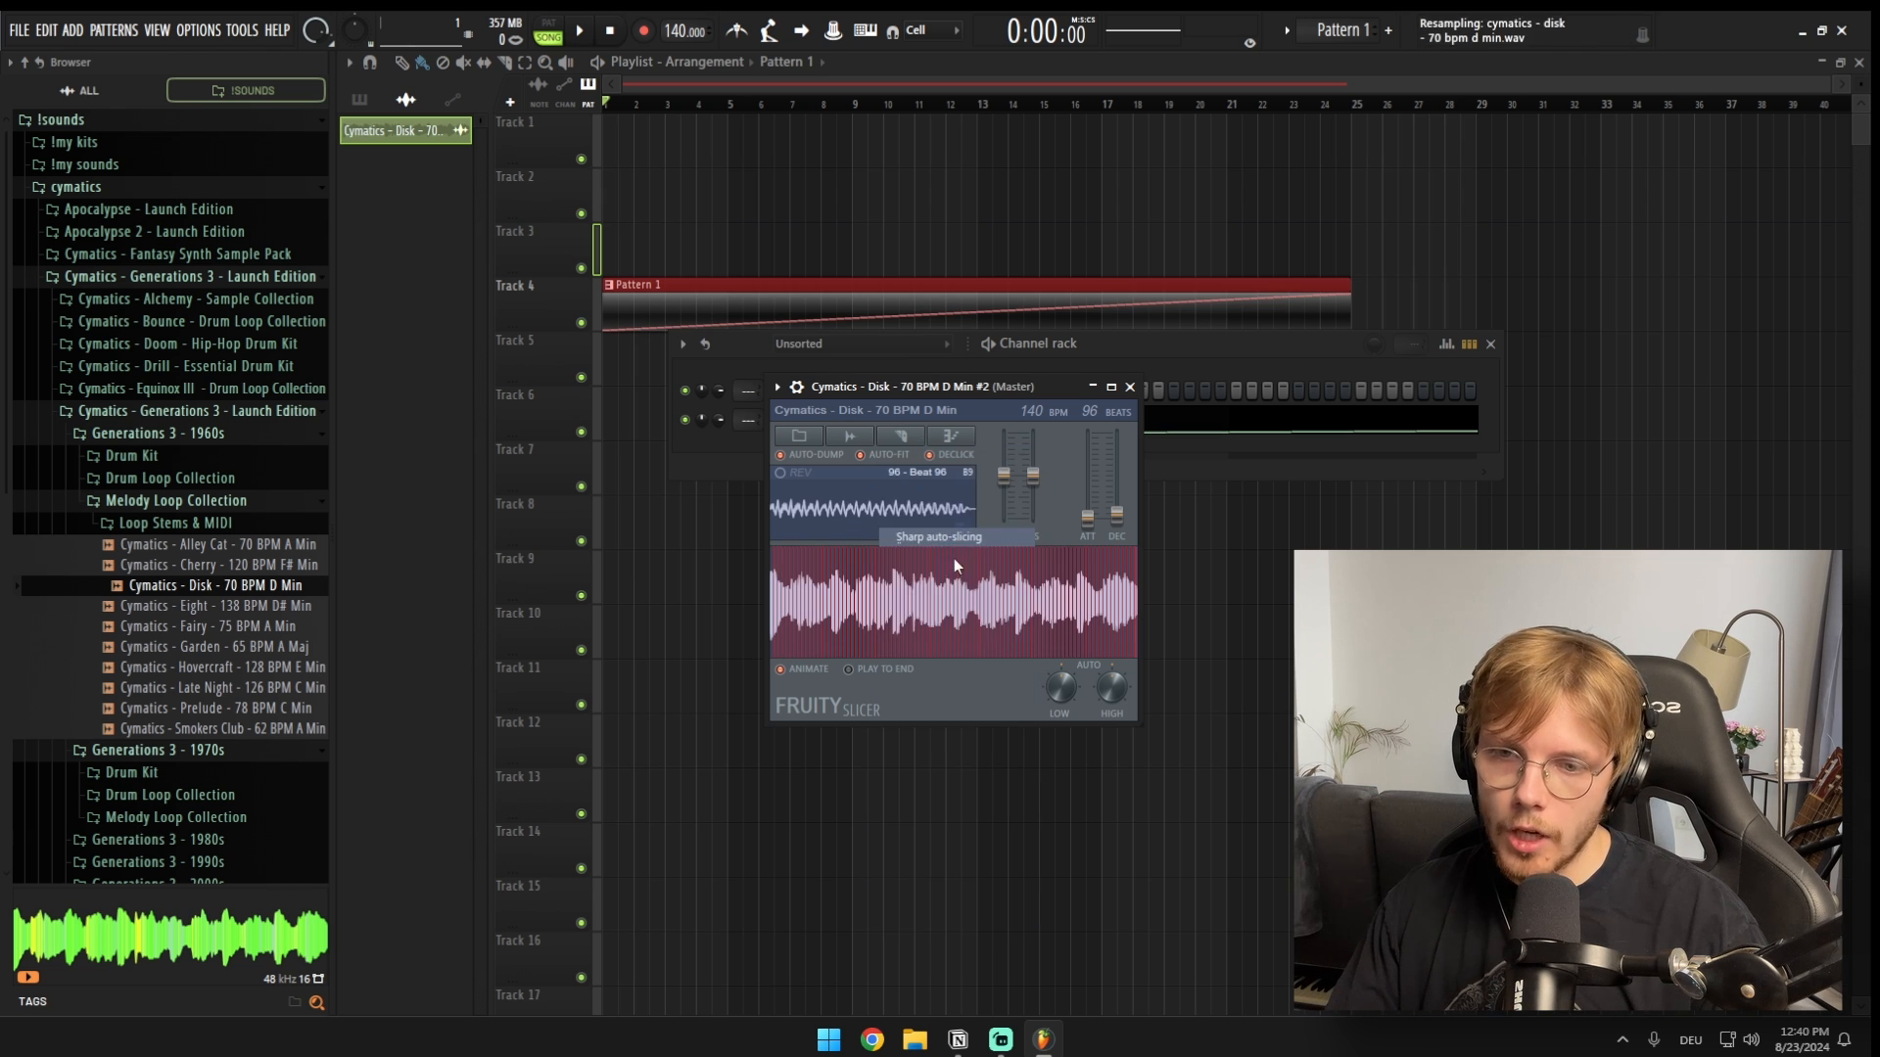
pyautogui.click(909, 434)
pyautogui.click(926, 497)
# Step: Slice the Disk sample at every beat in Fruity Slicer
pyautogui.click(902, 435)
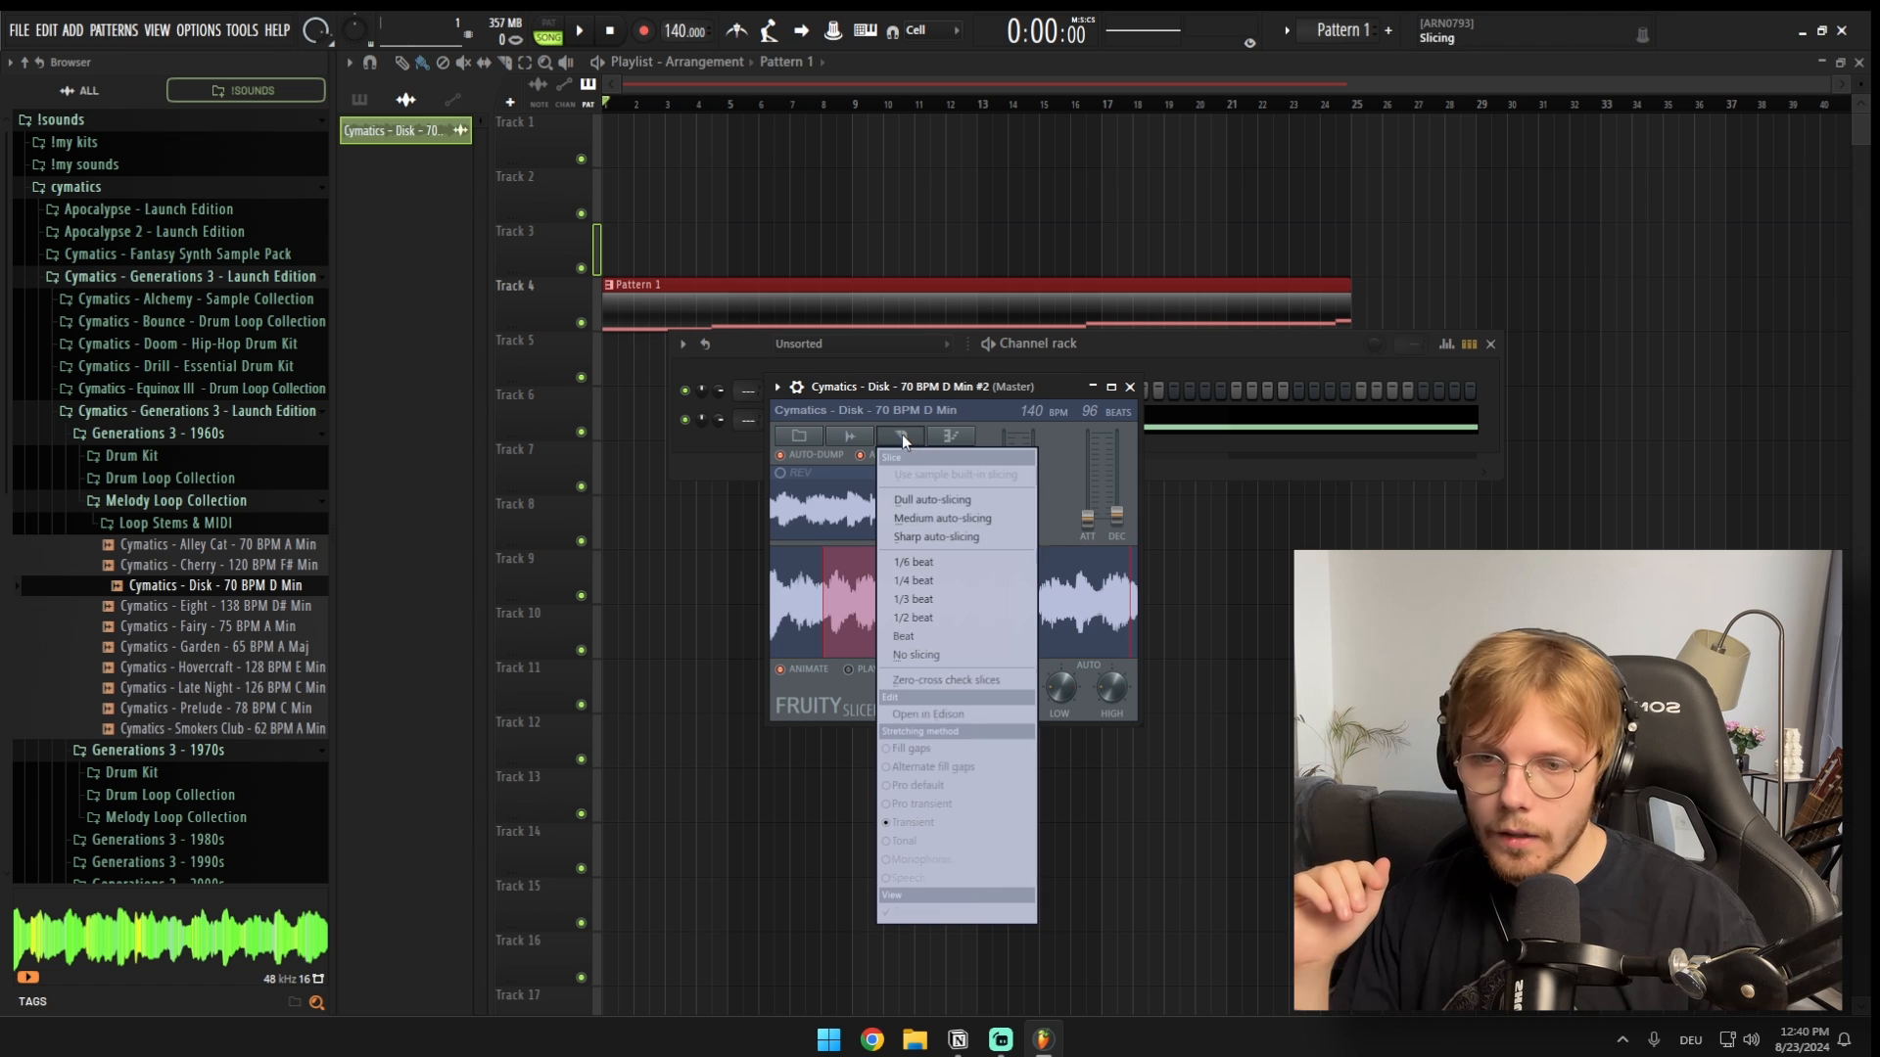
pyautogui.click(912, 636)
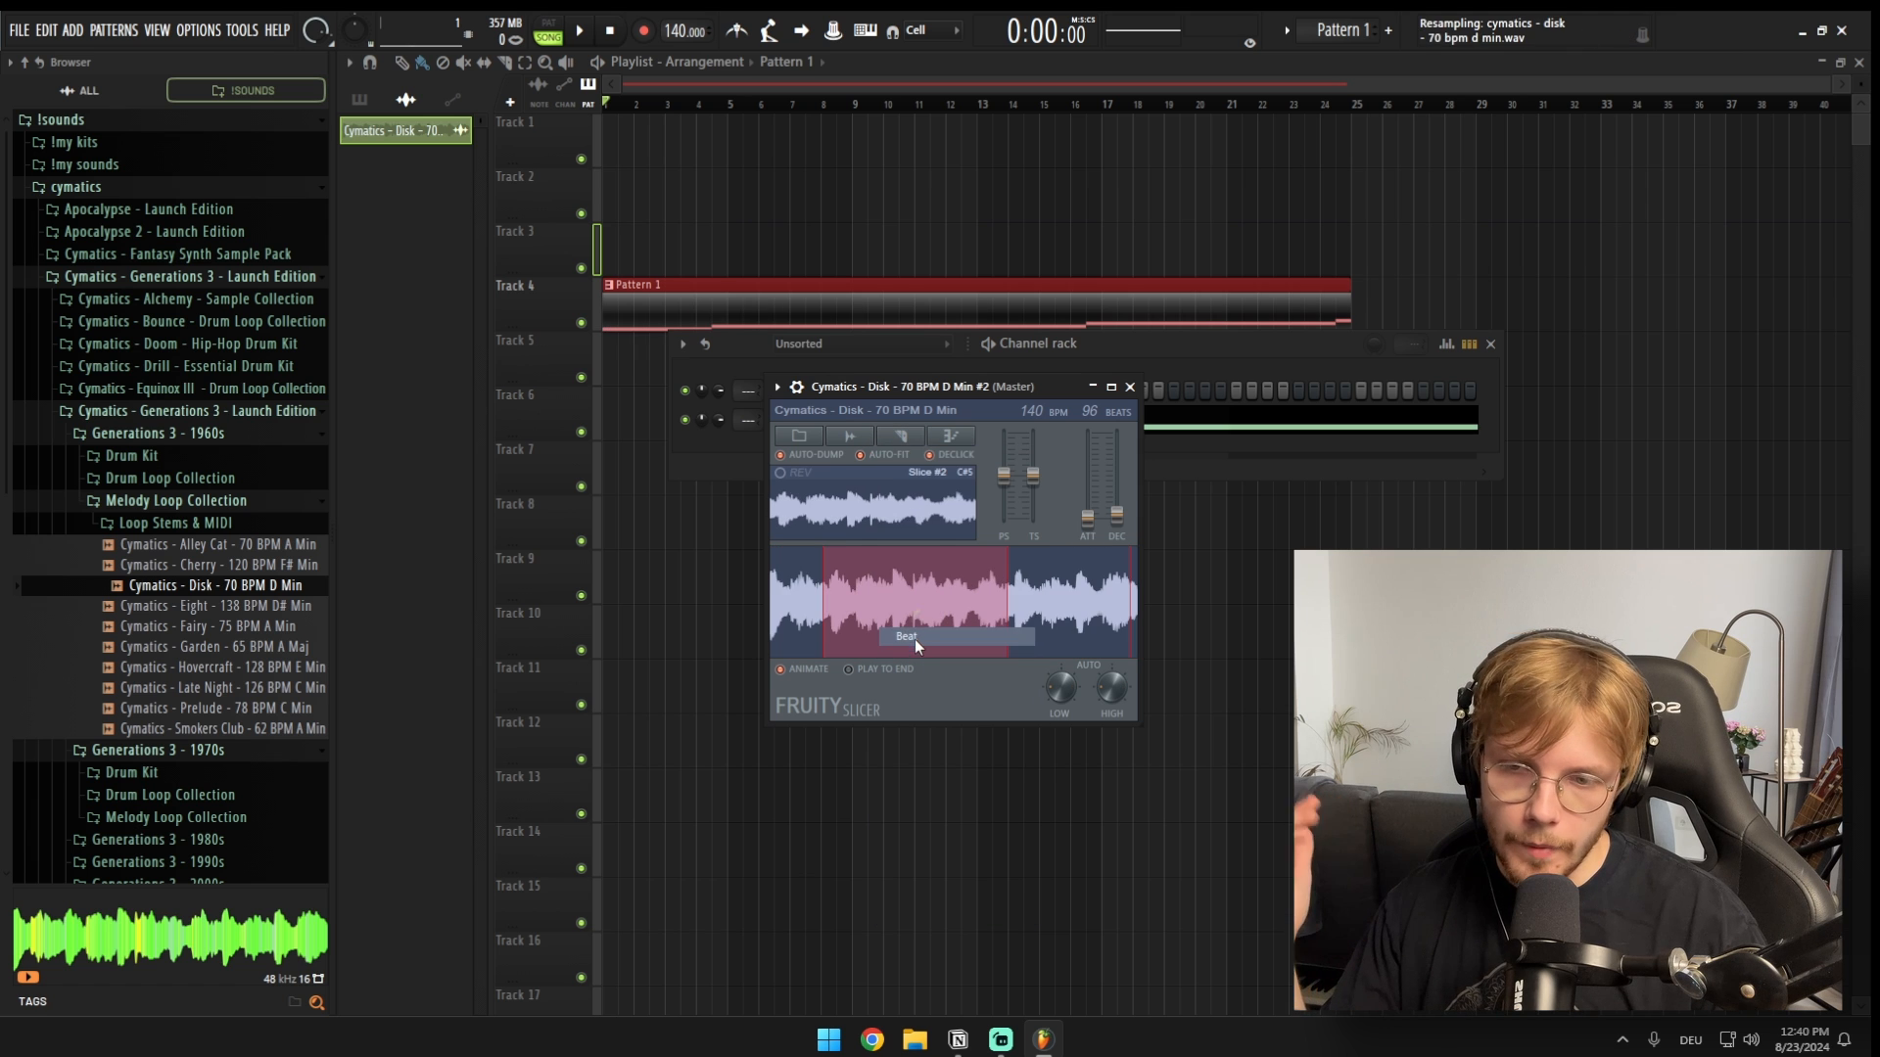
pyautogui.click(902, 434)
pyautogui.click(1123, 472)
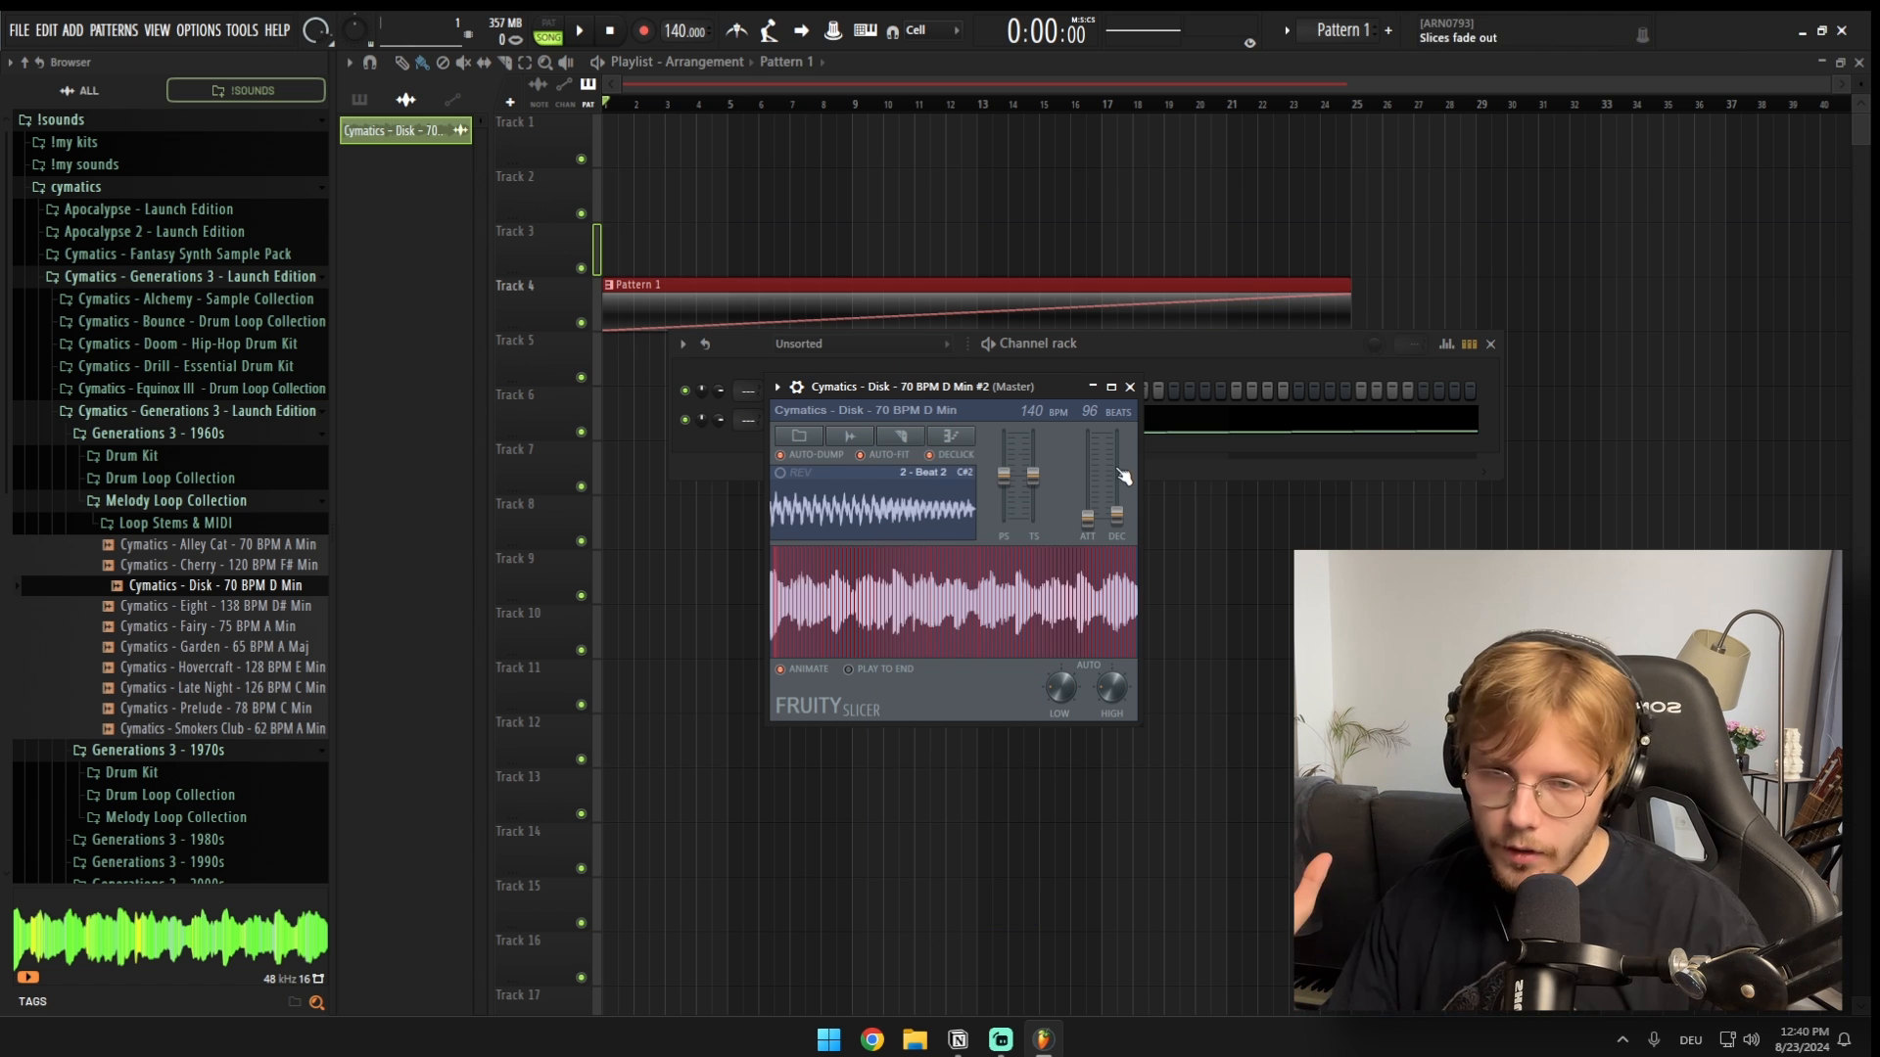
# Step: Raise the slices' fade-in slightly and set their fade-out to 8 ms in Fruity Slicer
pyautogui.moveTo(1092, 528); pyautogui.dragTo(1092, 518)
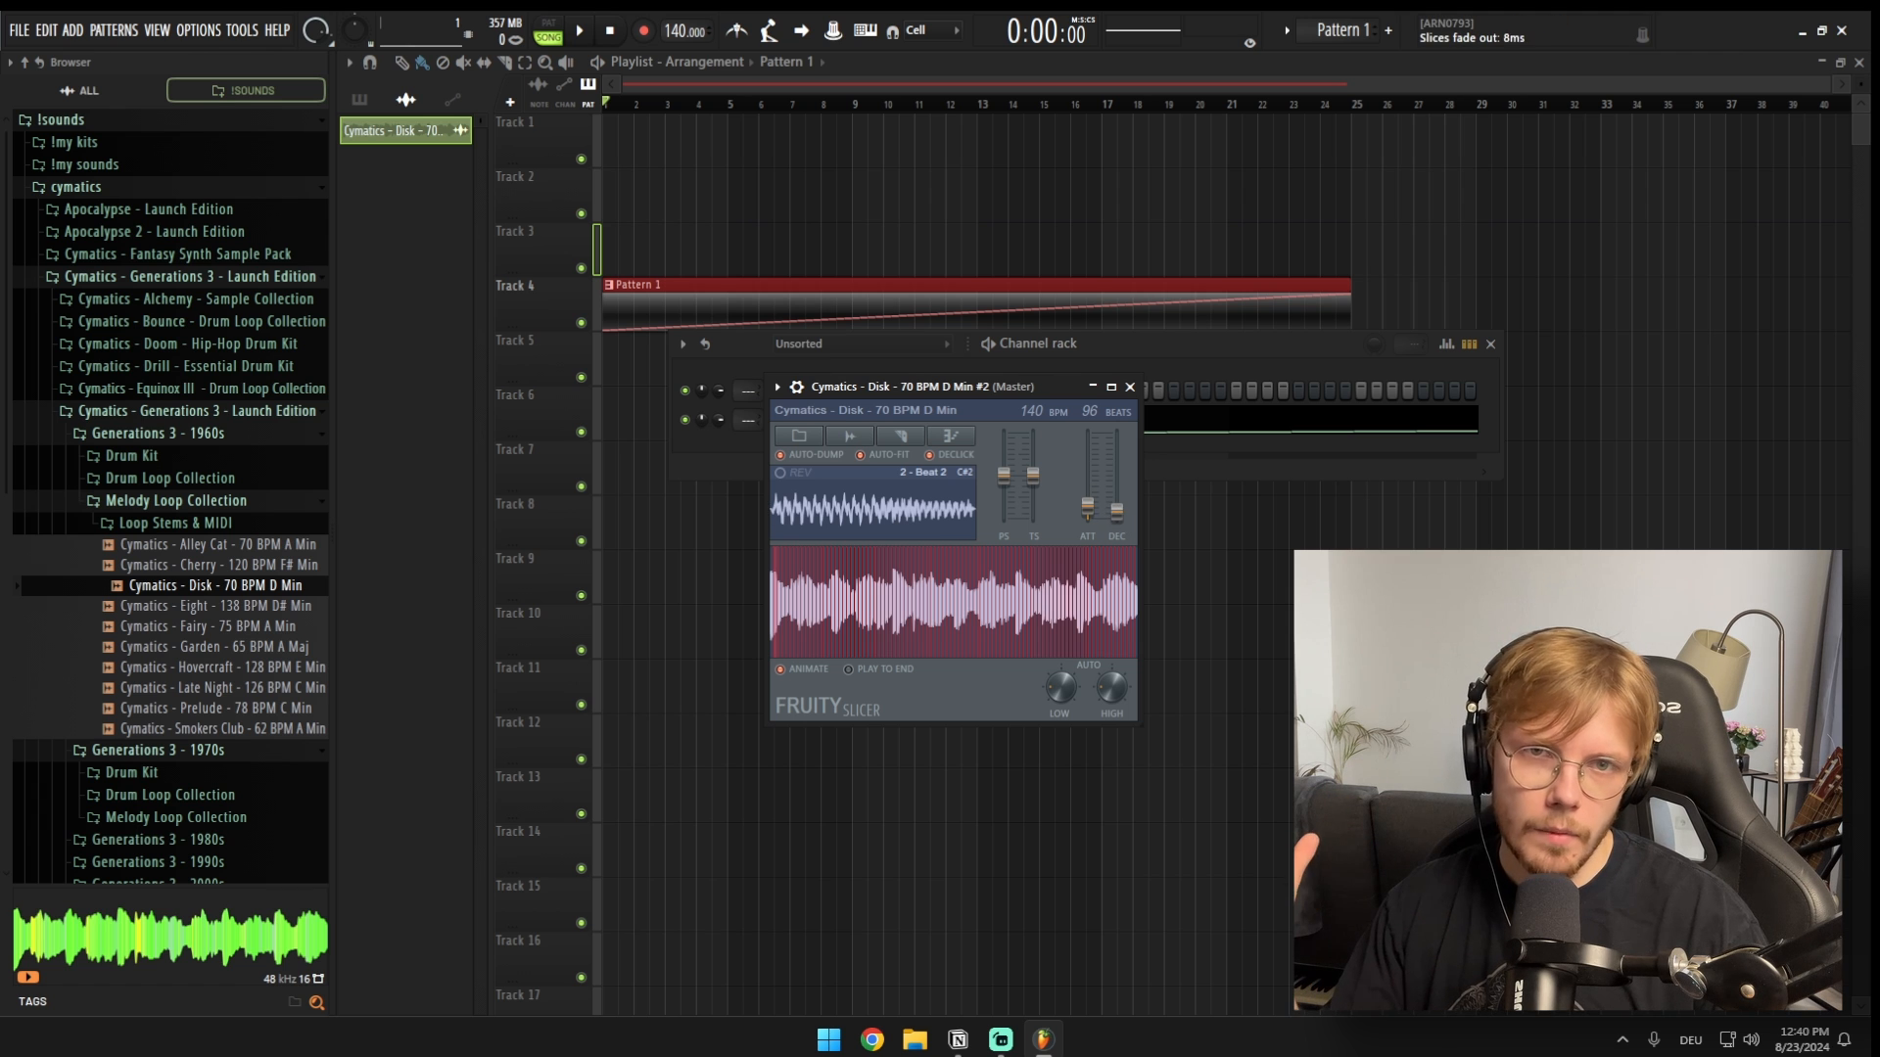
pyautogui.moveTo(1005, 388); pyautogui.dragTo(1022, 394)
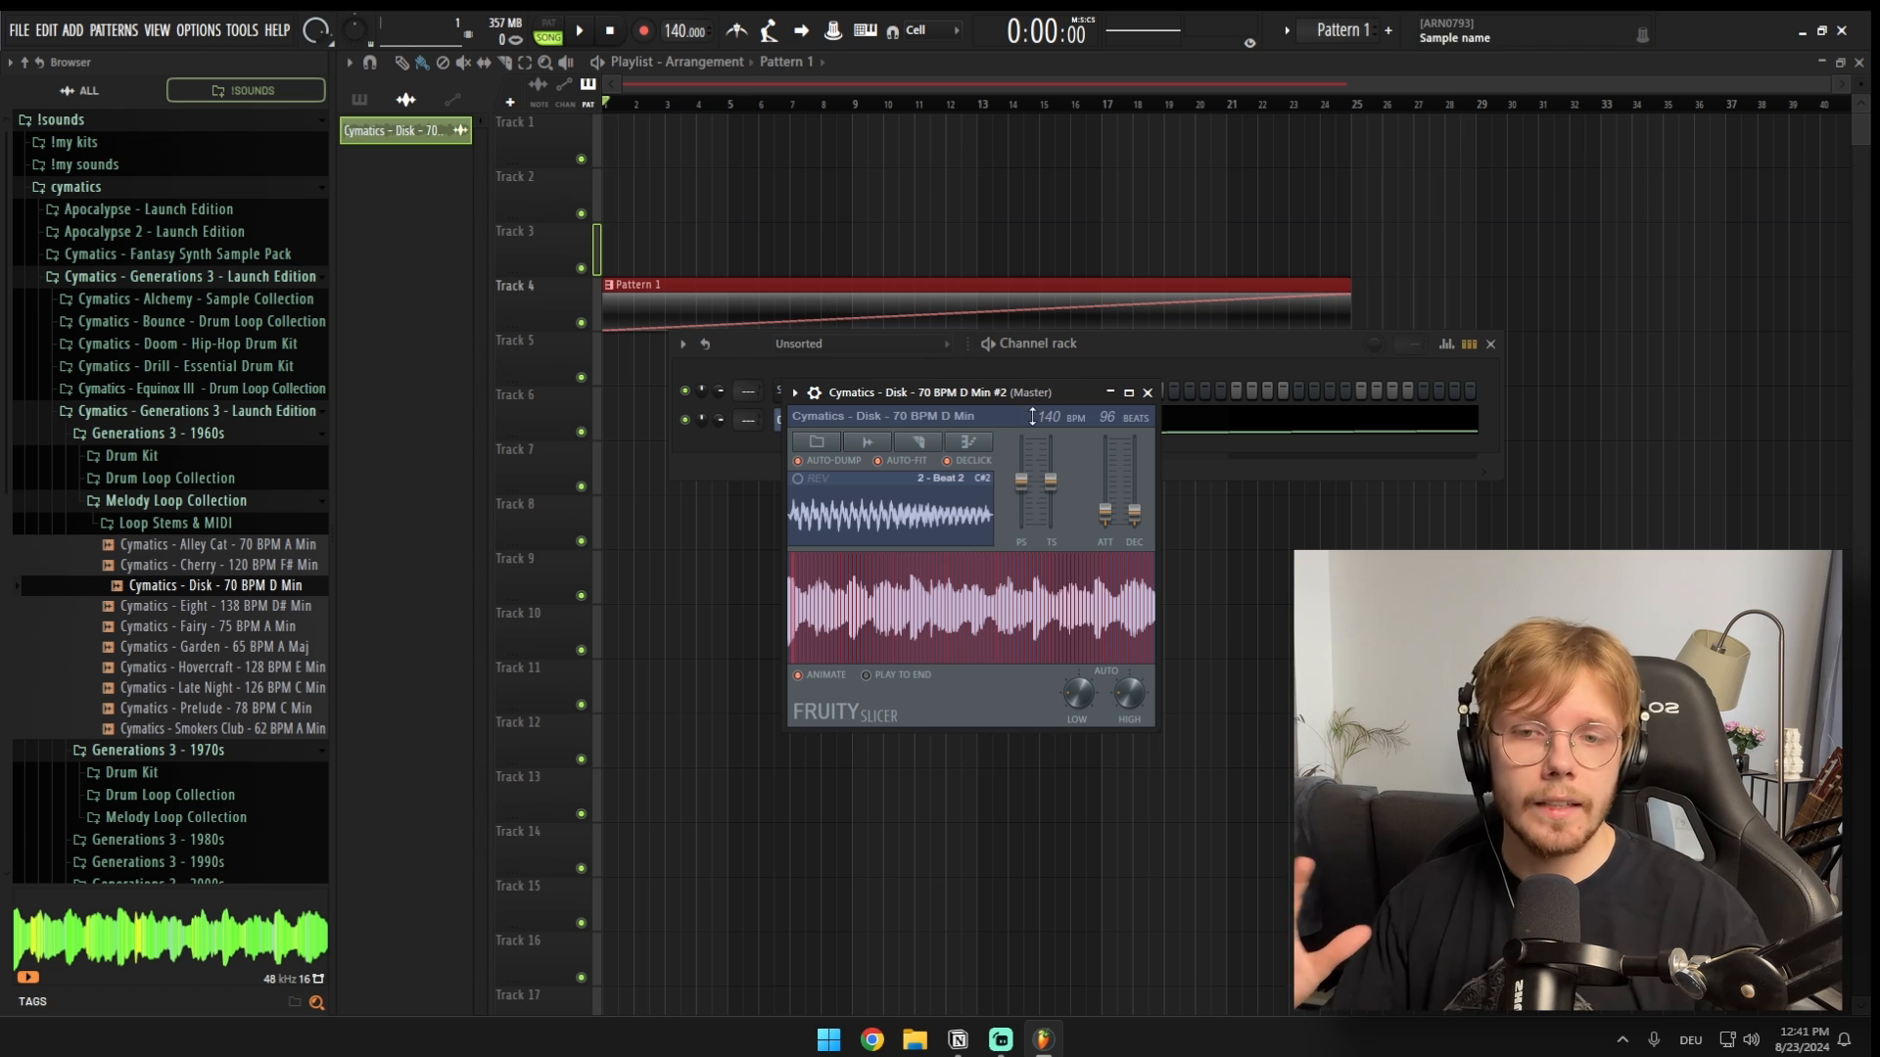
pyautogui.moveTo(1105, 514); pyautogui.dragTo(1105, 530)
# Step: Set slices to play to the end of the sample and audition several of them at a lowered pitch
pyautogui.moveTo(987, 398); pyautogui.dragTo(1006, 350)
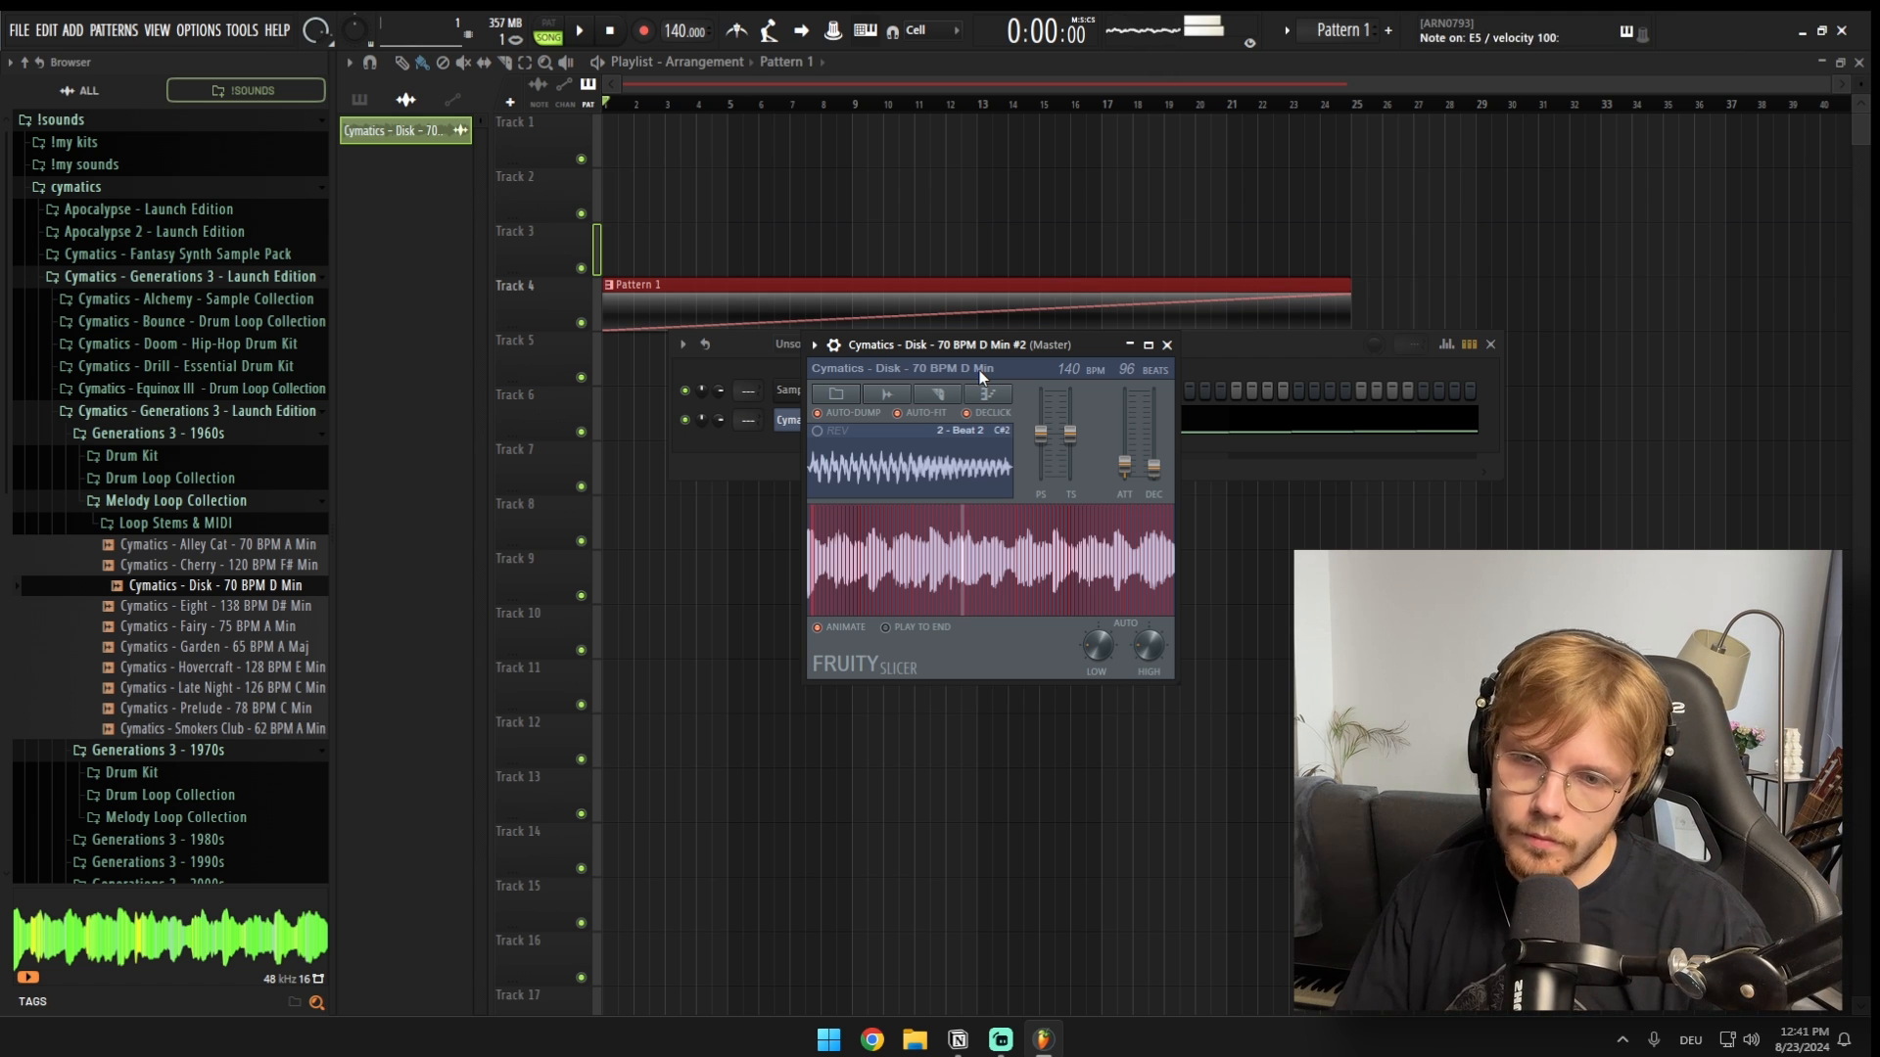
pyautogui.moveTo(952, 350); pyautogui.dragTo(949, 396)
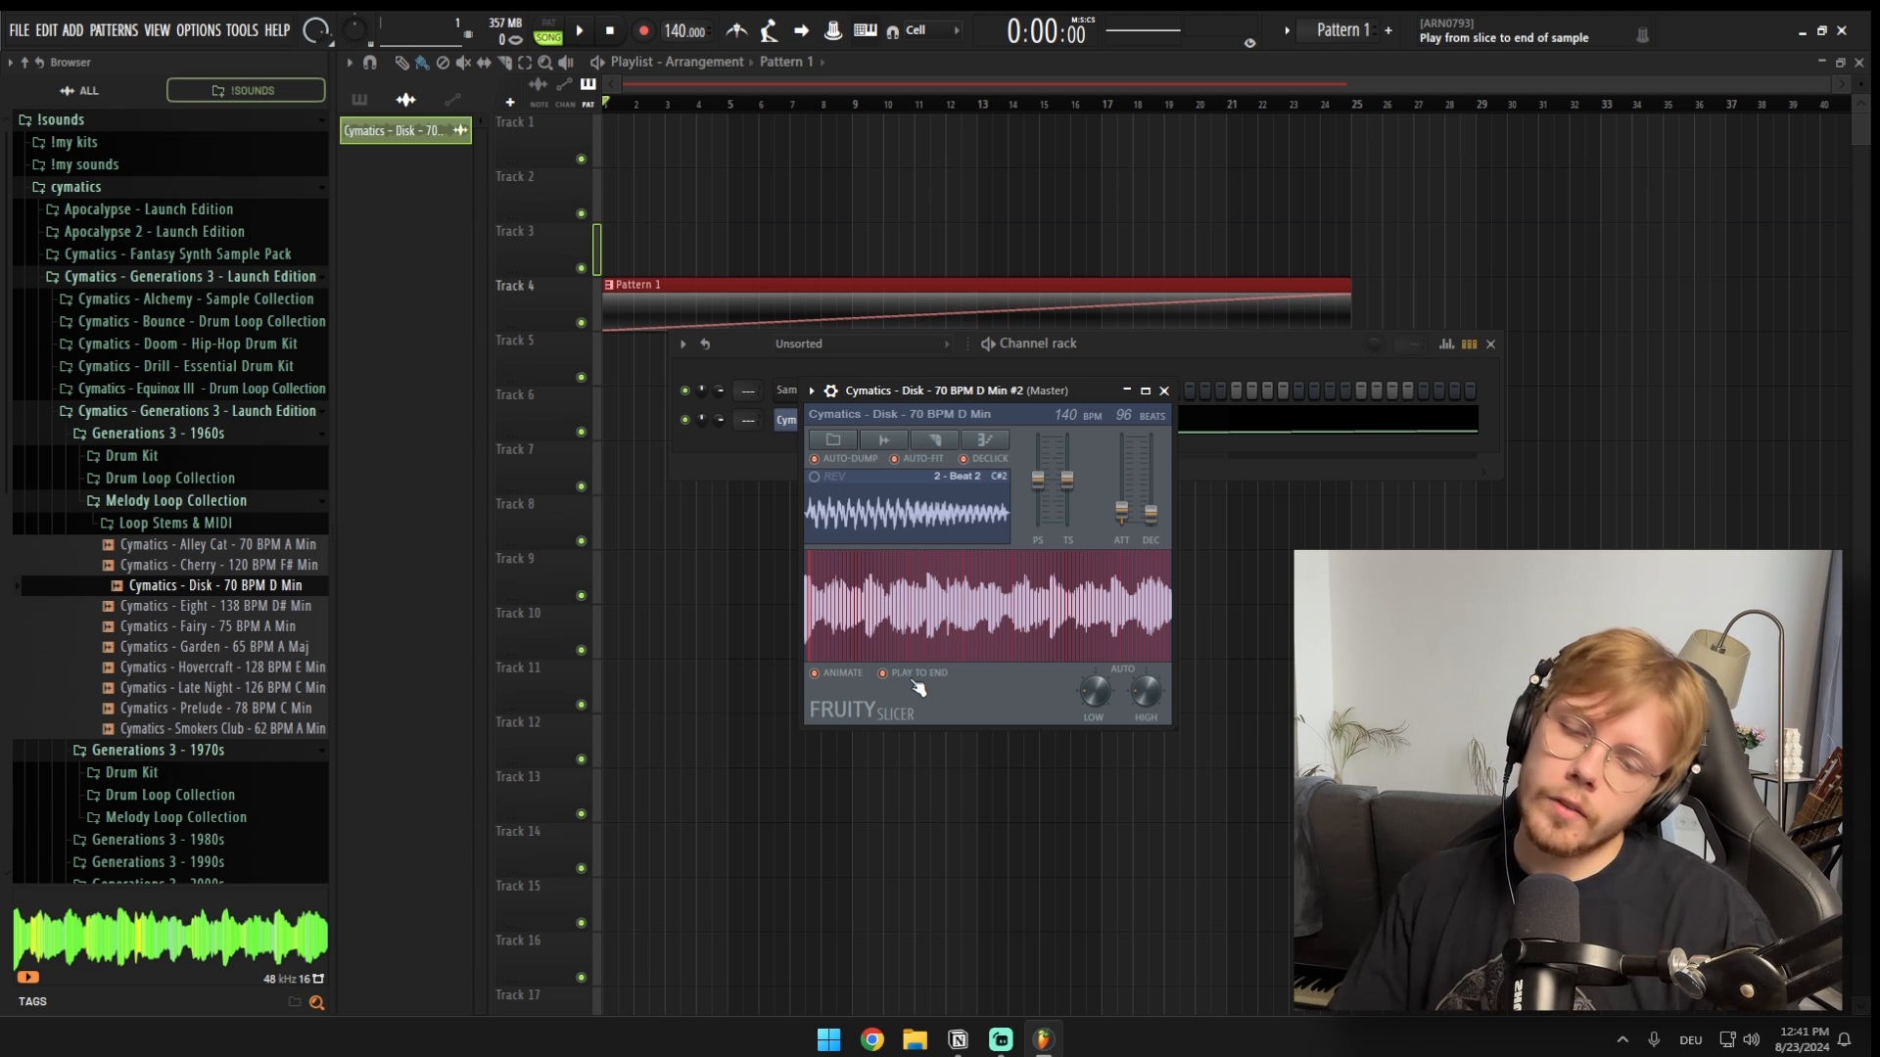
pyautogui.moveTo(983, 396); pyautogui.dragTo(975, 350)
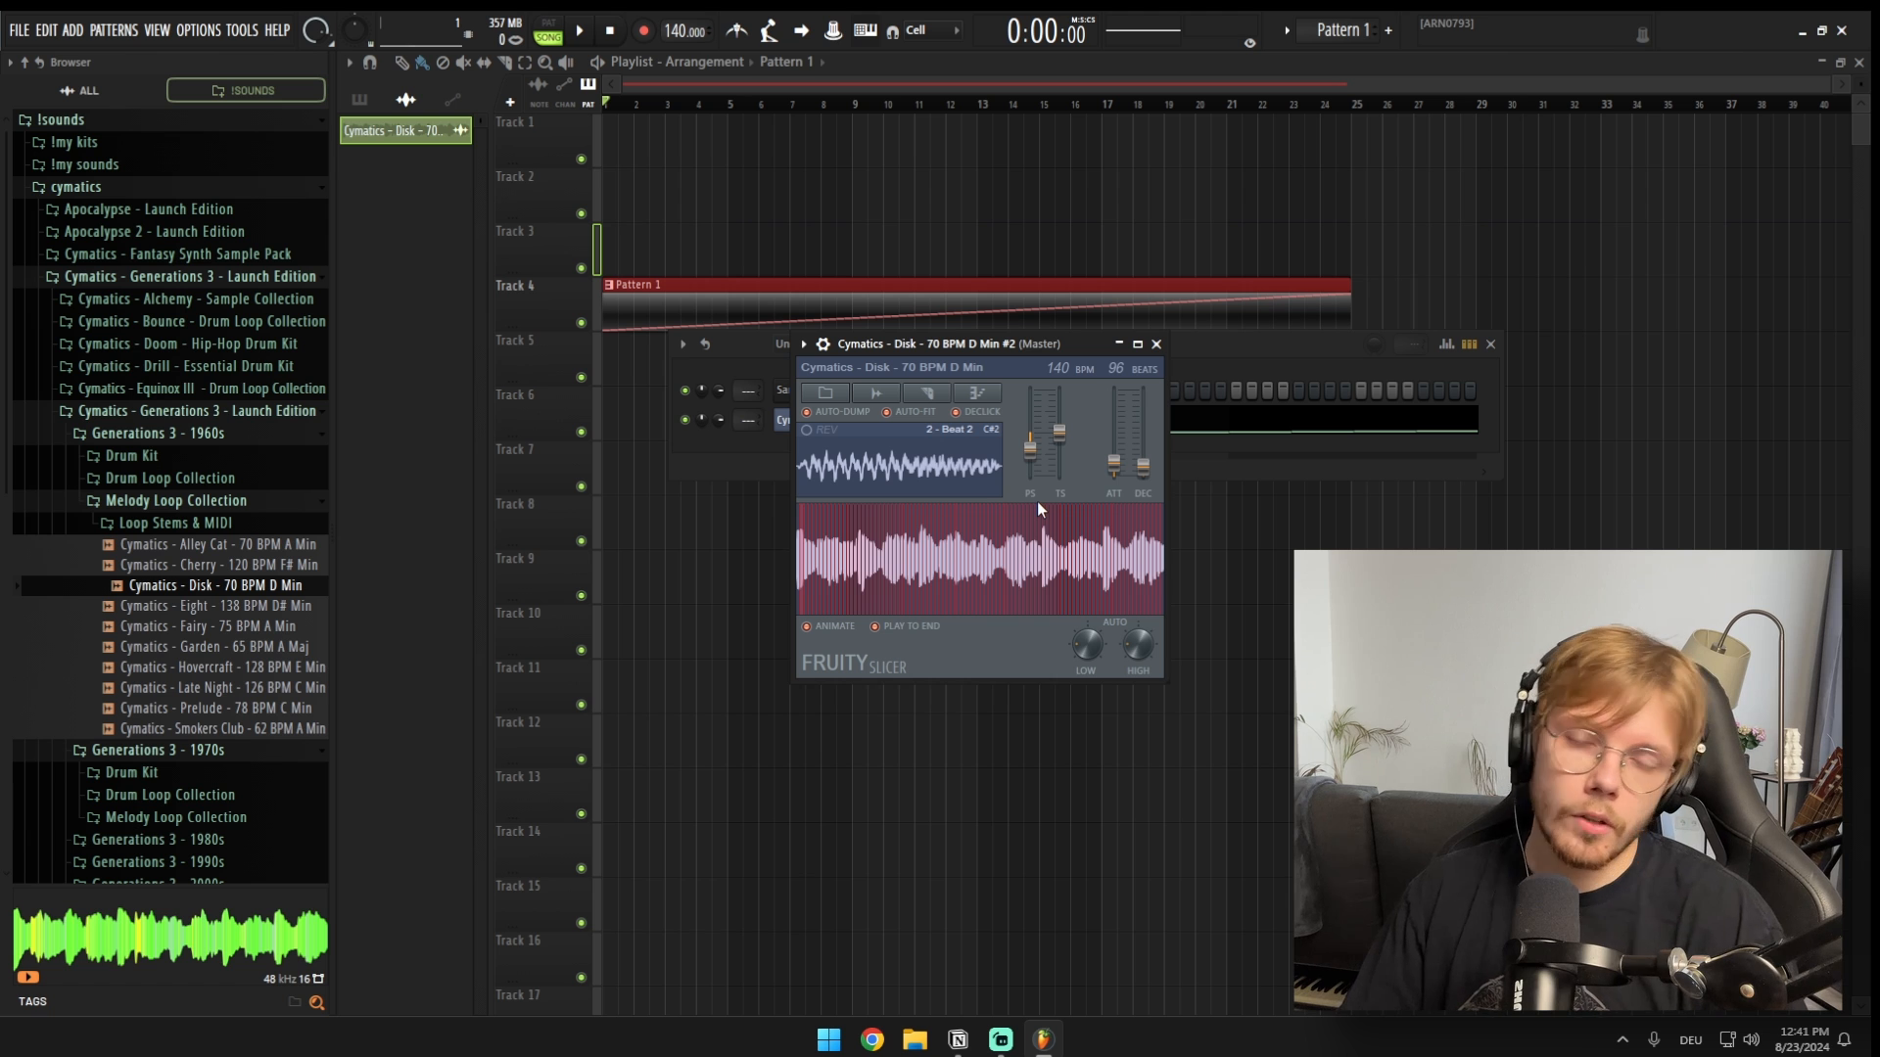
pyautogui.press('c')
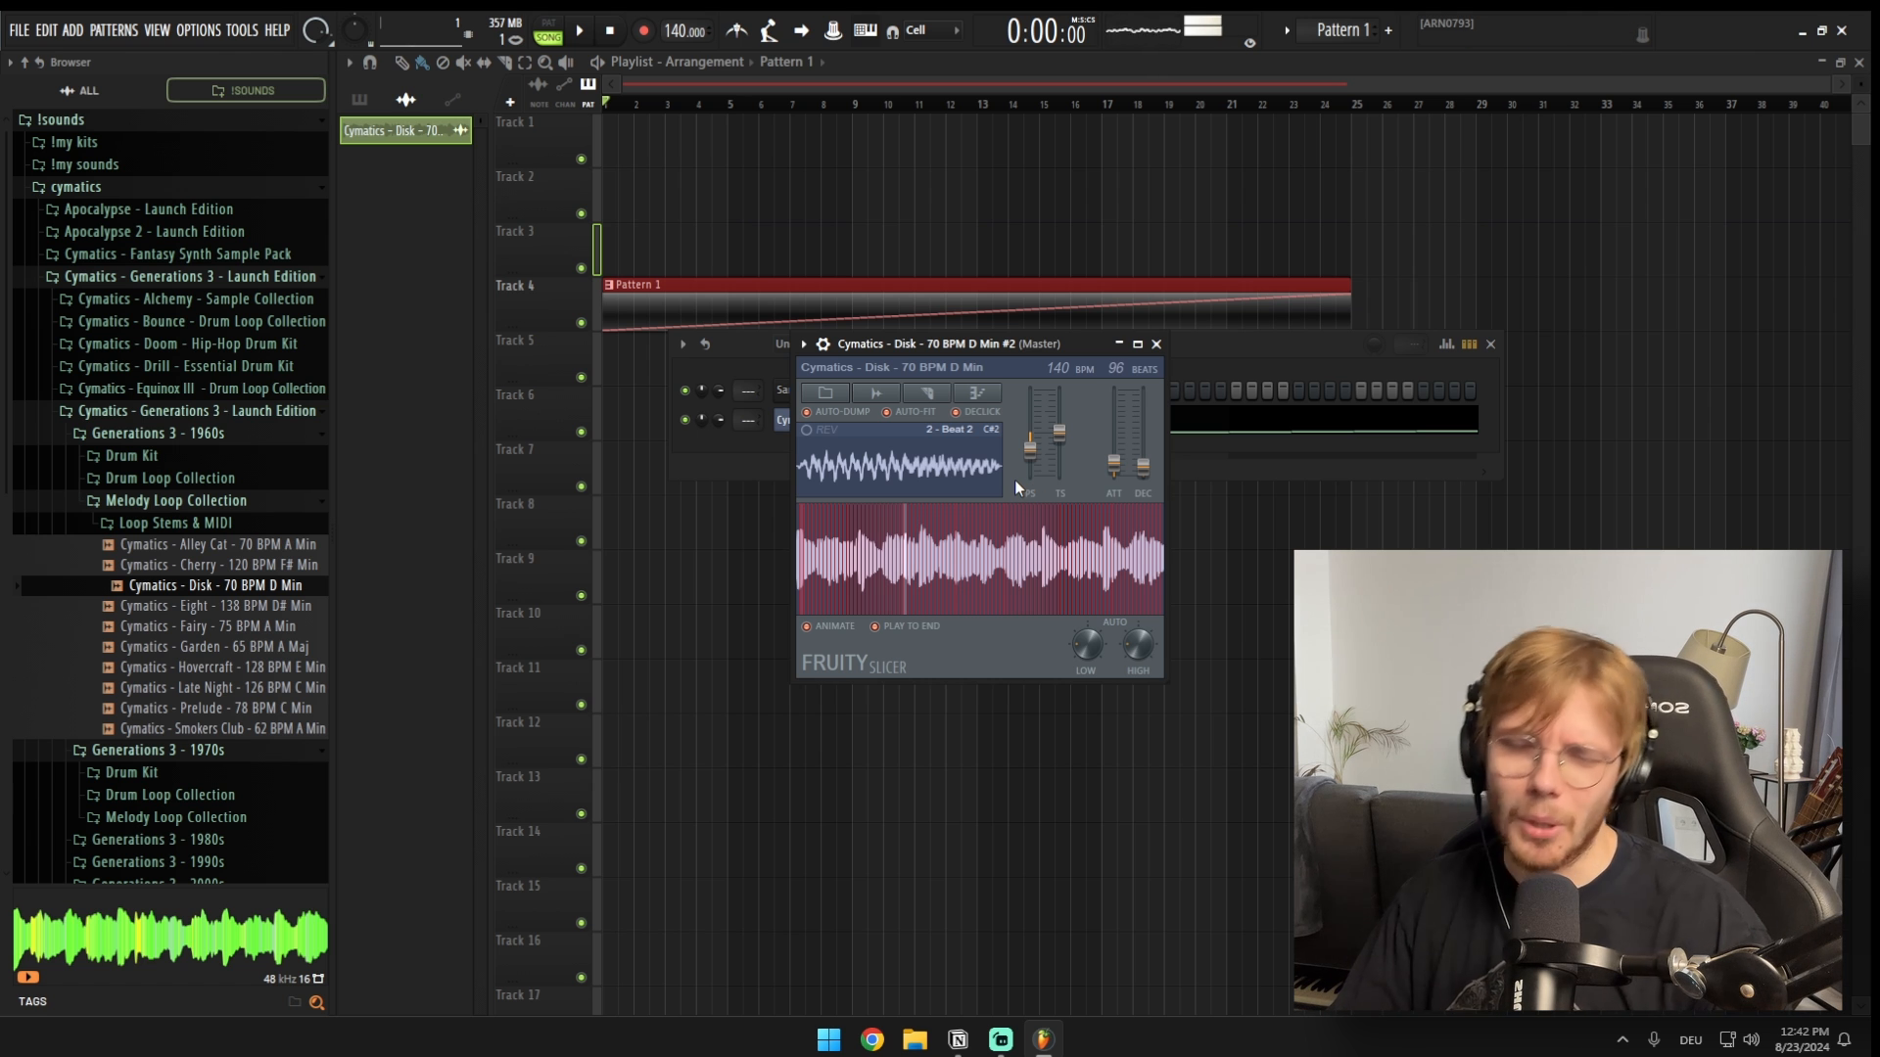
pyautogui.press('c')
pyautogui.press('b')
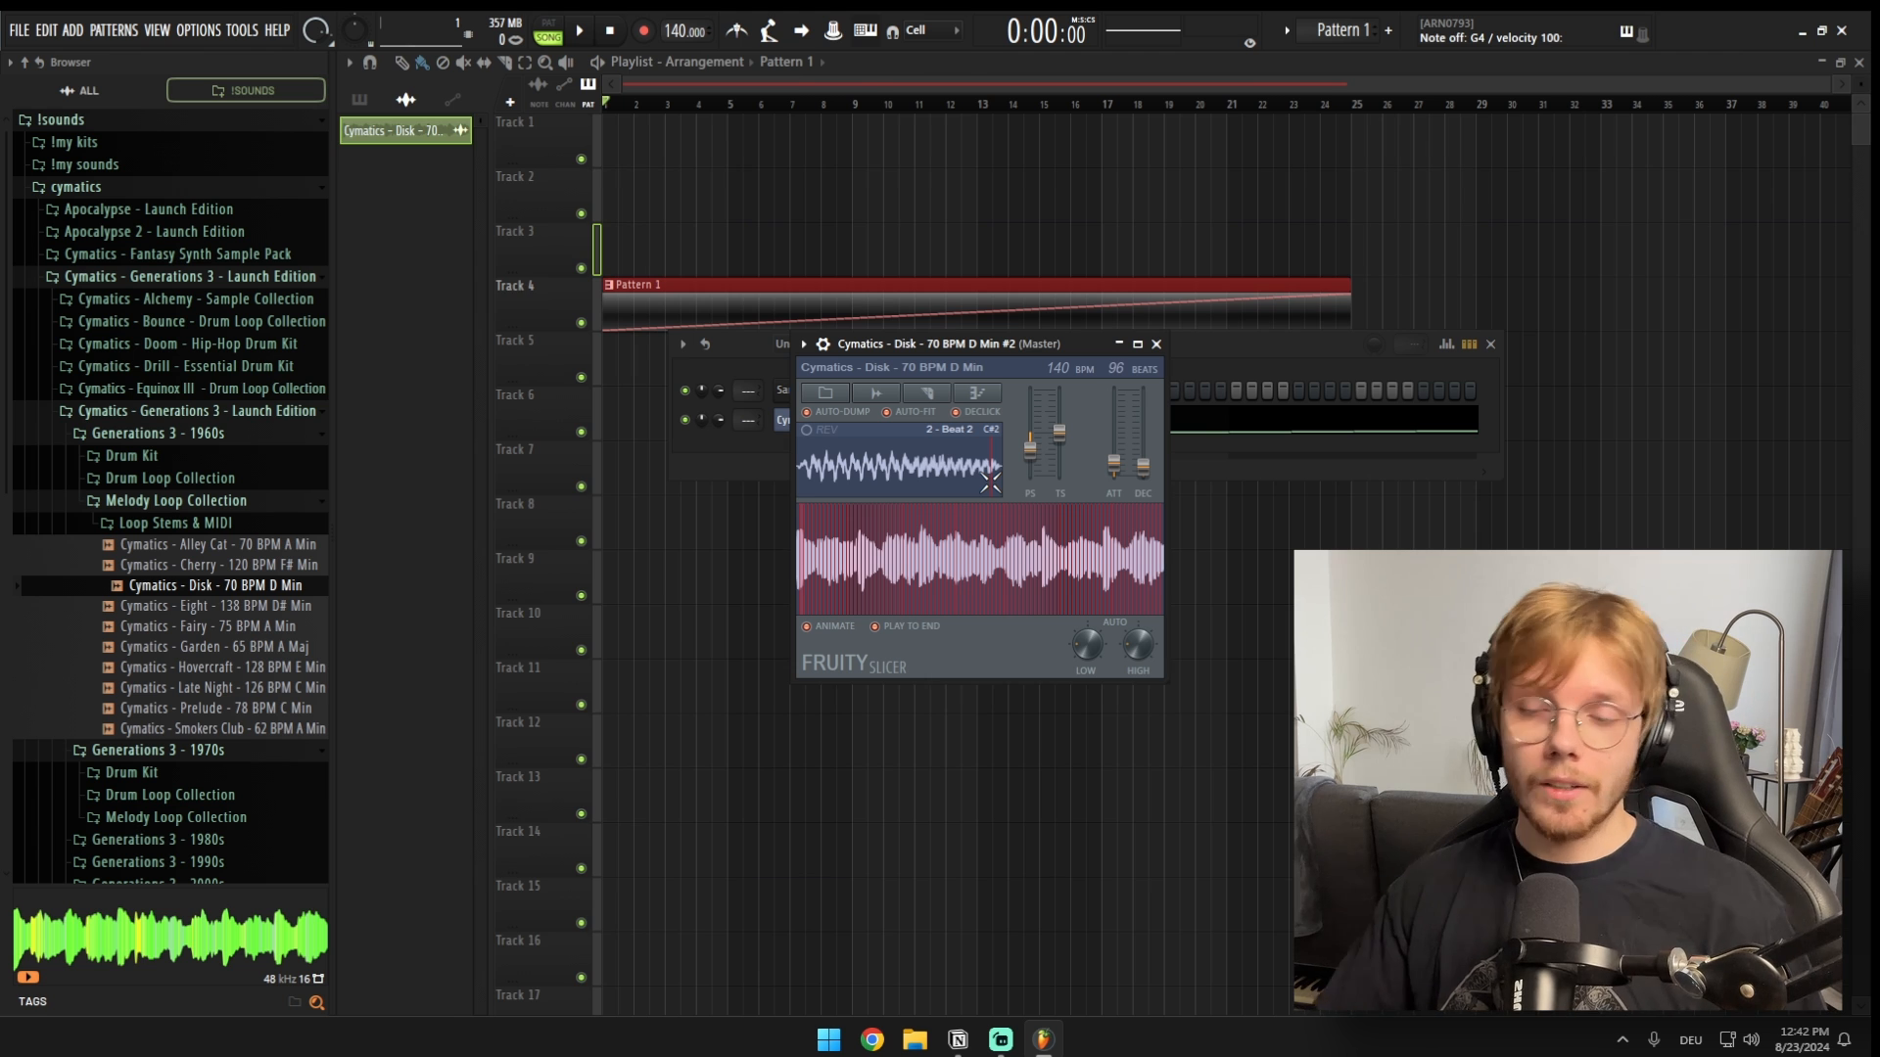
# Step: Play back the slice sequence in the piano roll of the Disk slicer channel
pyautogui.press('F7')
pyautogui.press('space')
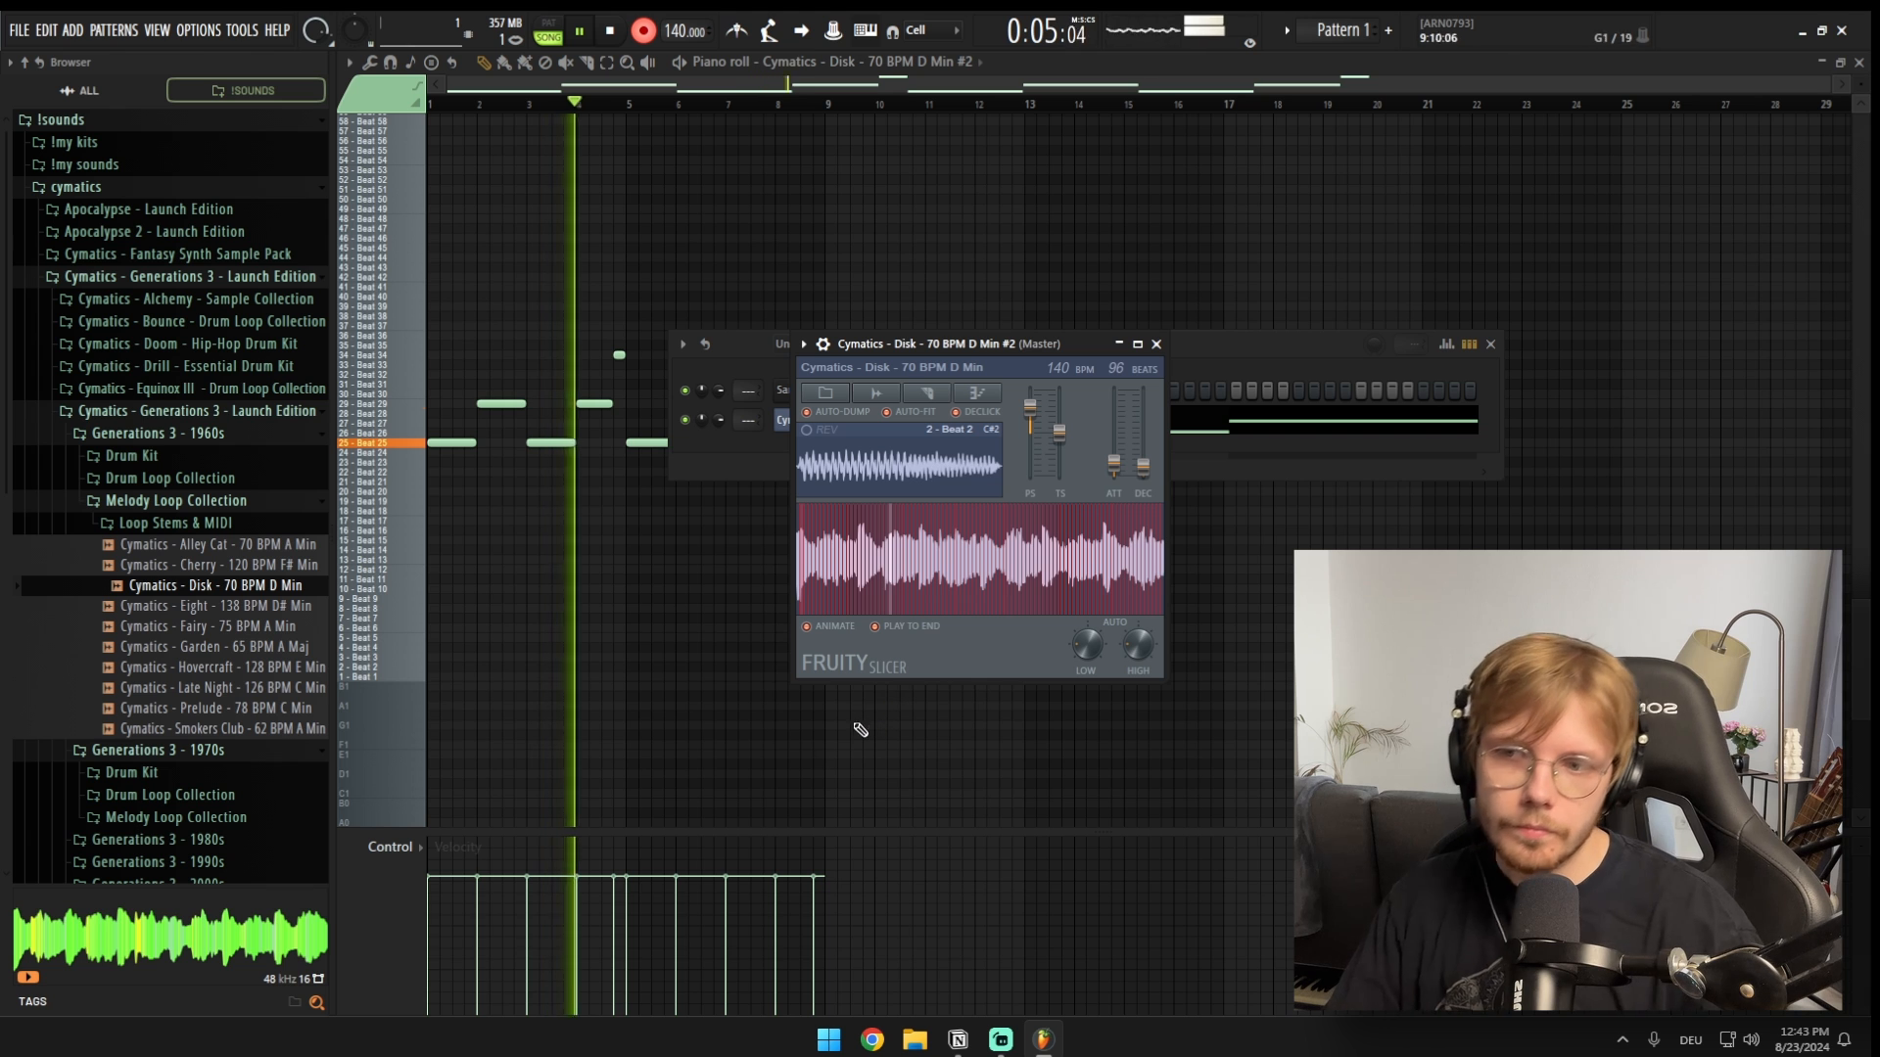
pyautogui.press('space')
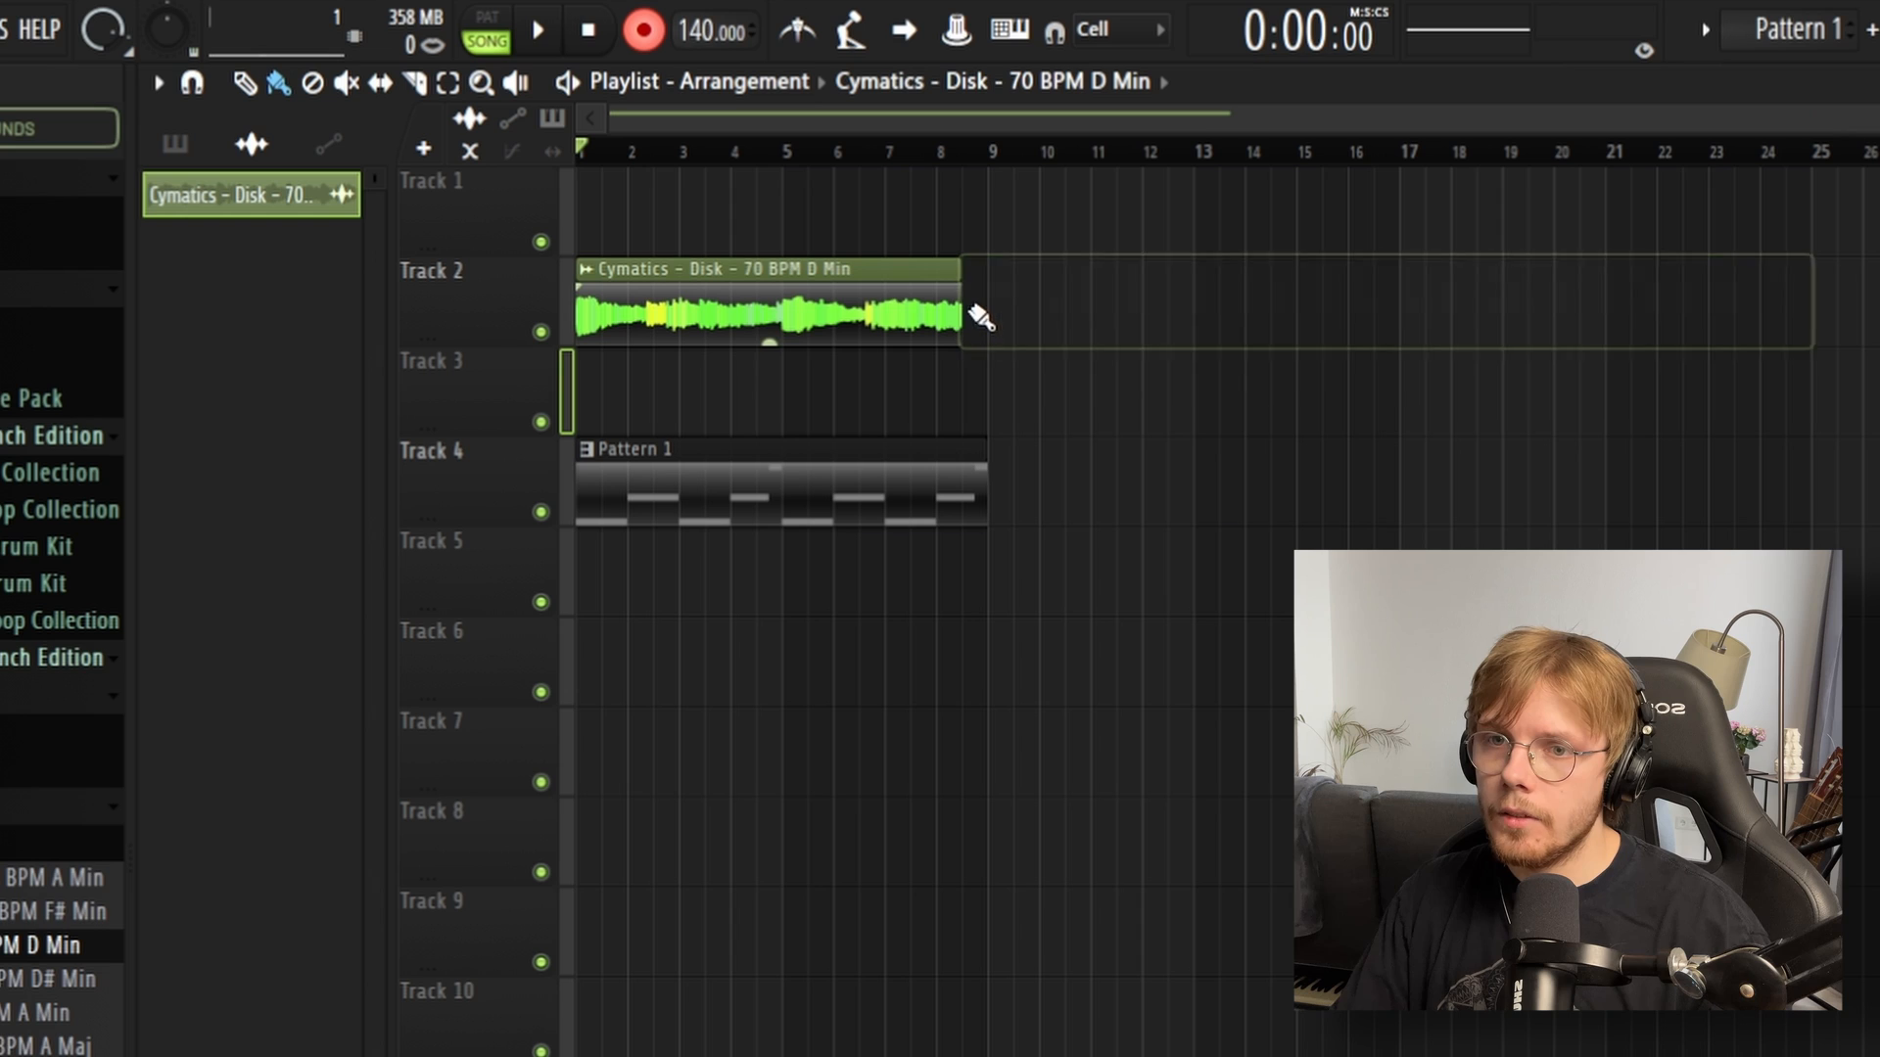
# Step: Resize and time-stretch the Disk audio clip on Track 2 to end at bar 9, and delete it from the project
pyautogui.click(979, 294)
pyautogui.rightClick(982, 284)
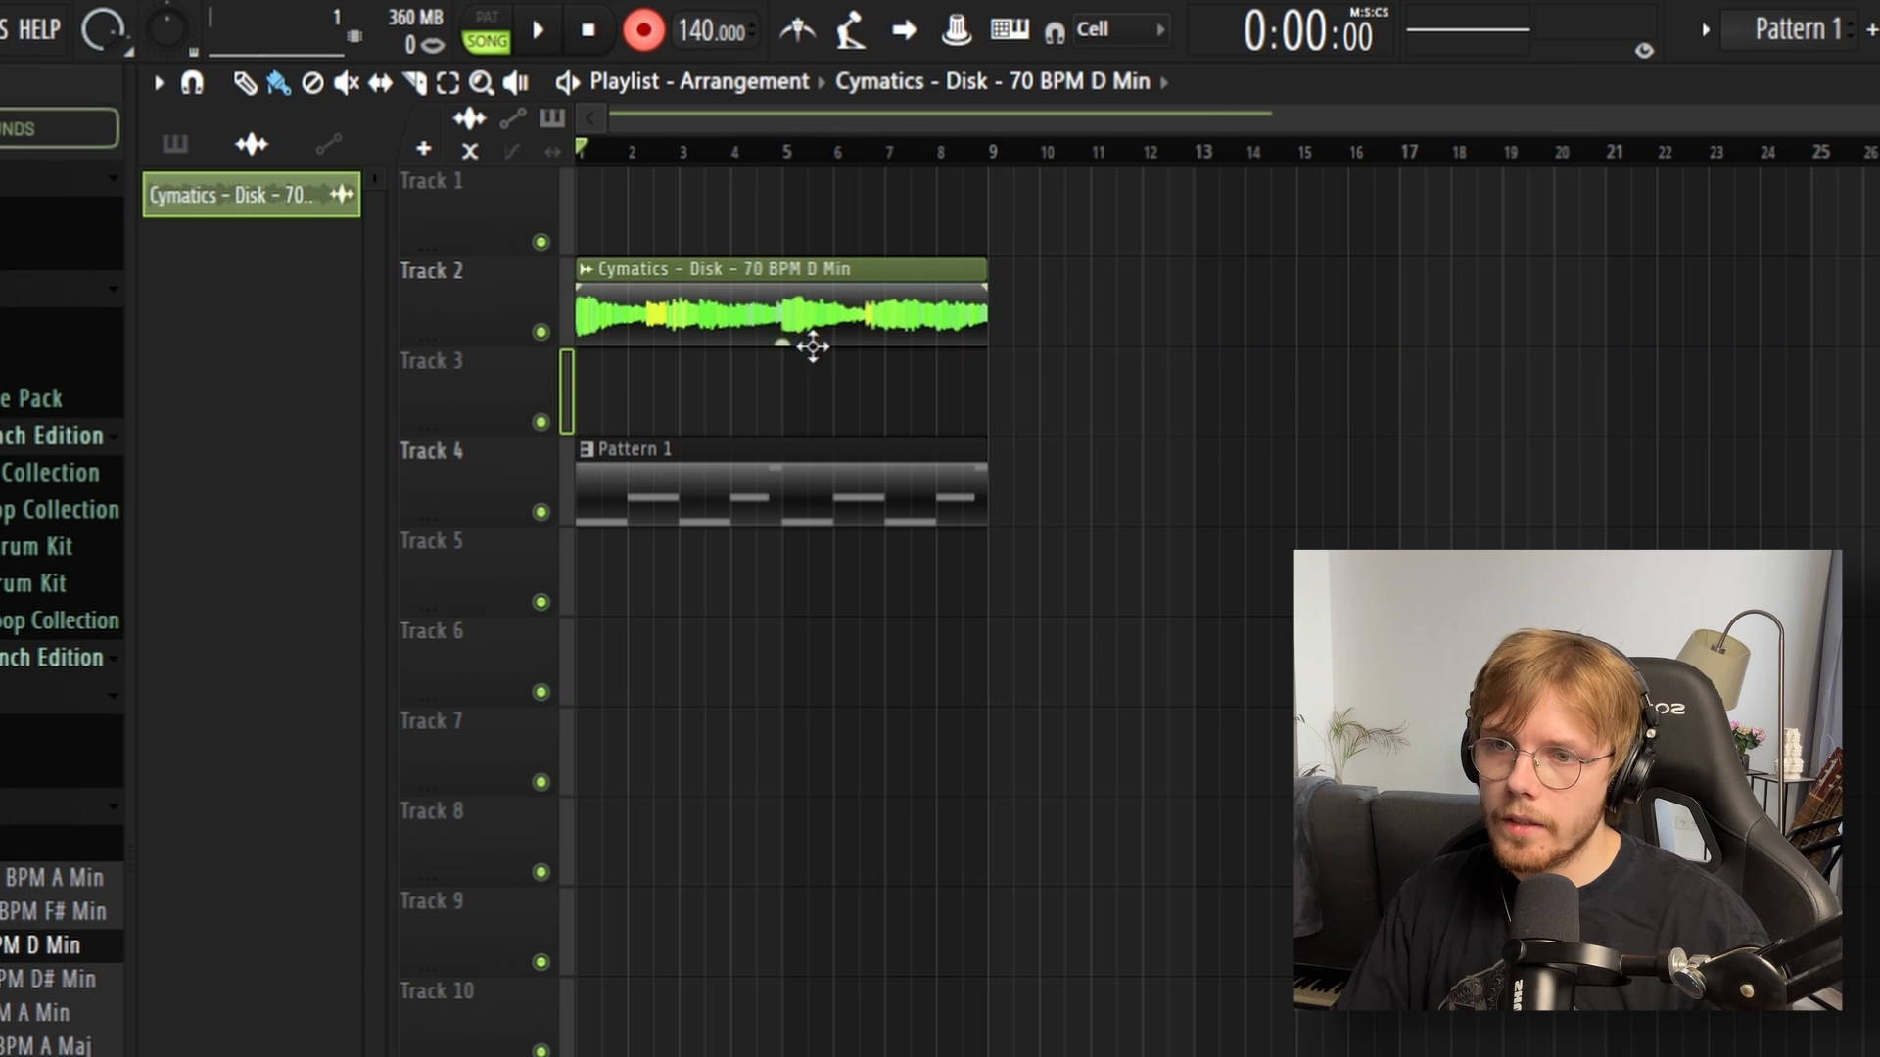
pyautogui.moveTo(987, 268)
pyautogui.mouseDown()
pyautogui.moveTo(967, 269)
pyautogui.moveTo(988, 279)
pyautogui.mouseUp()
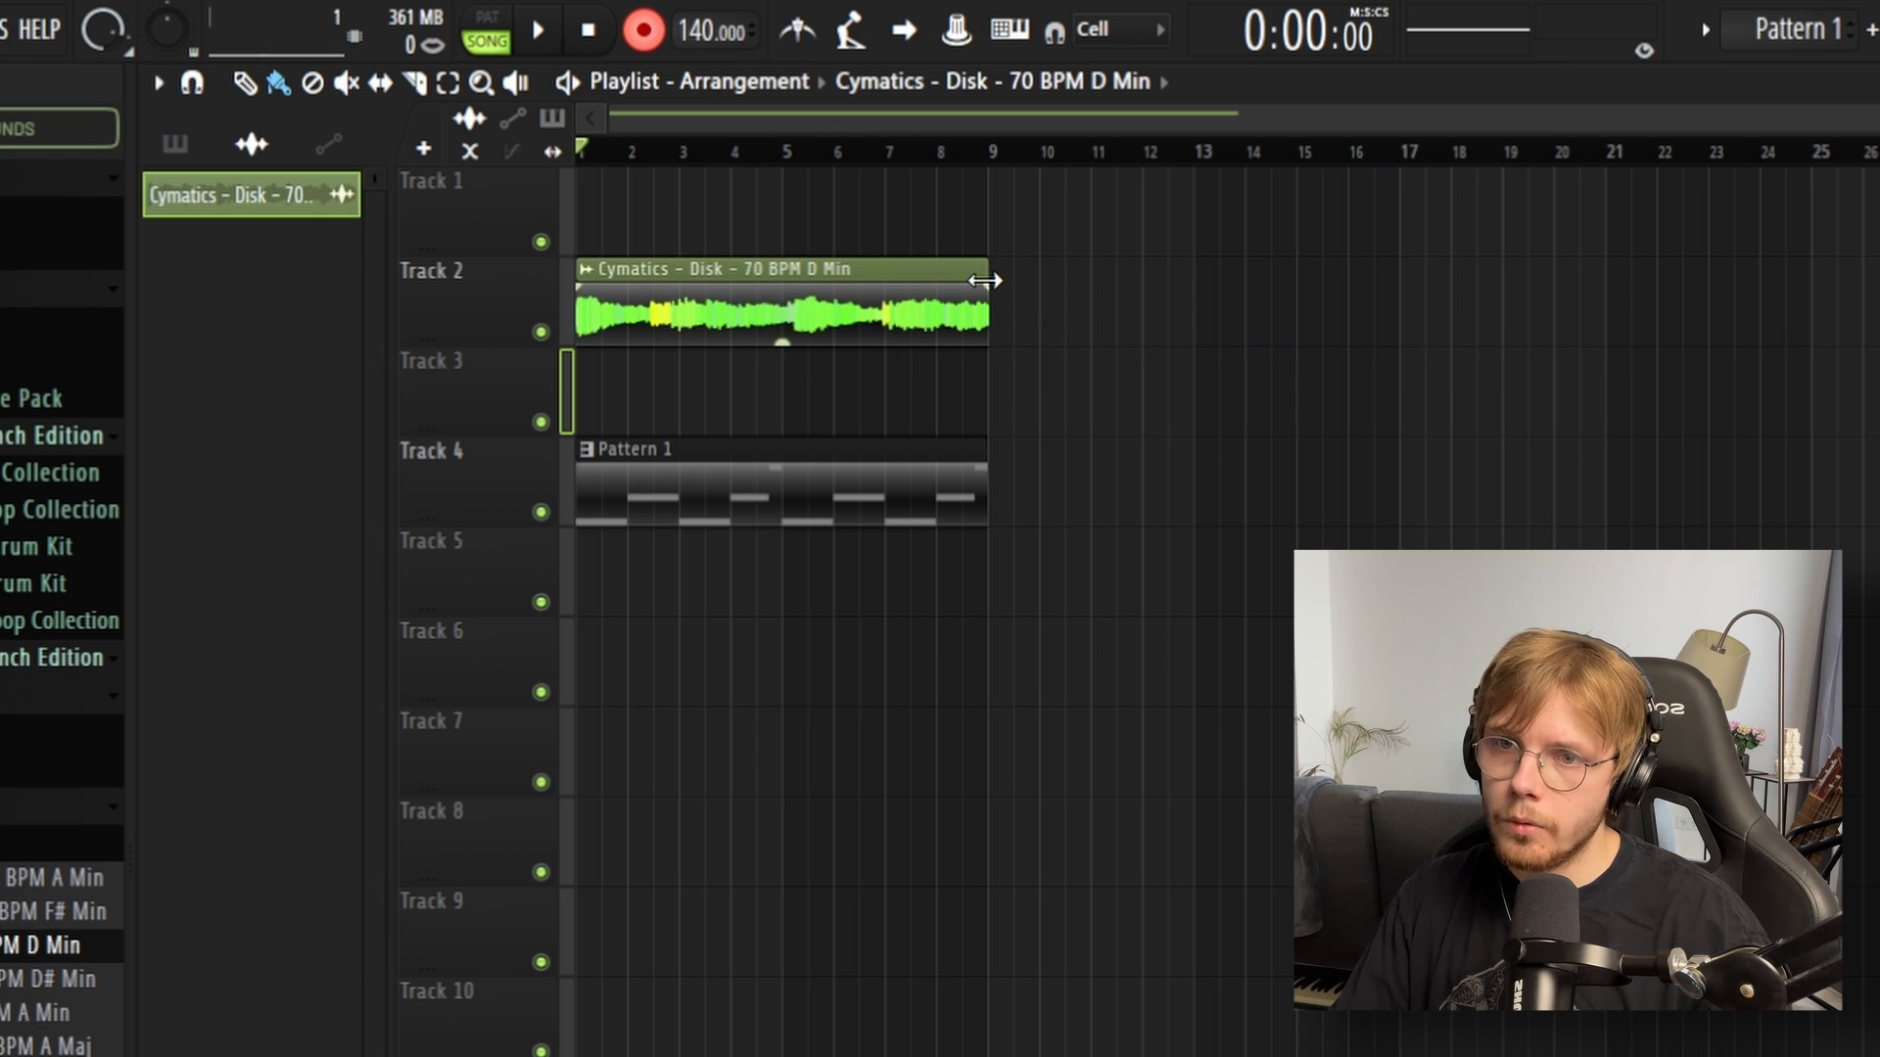
pyautogui.rightClick(588, 276)
pyautogui.rightClick(315, 202)
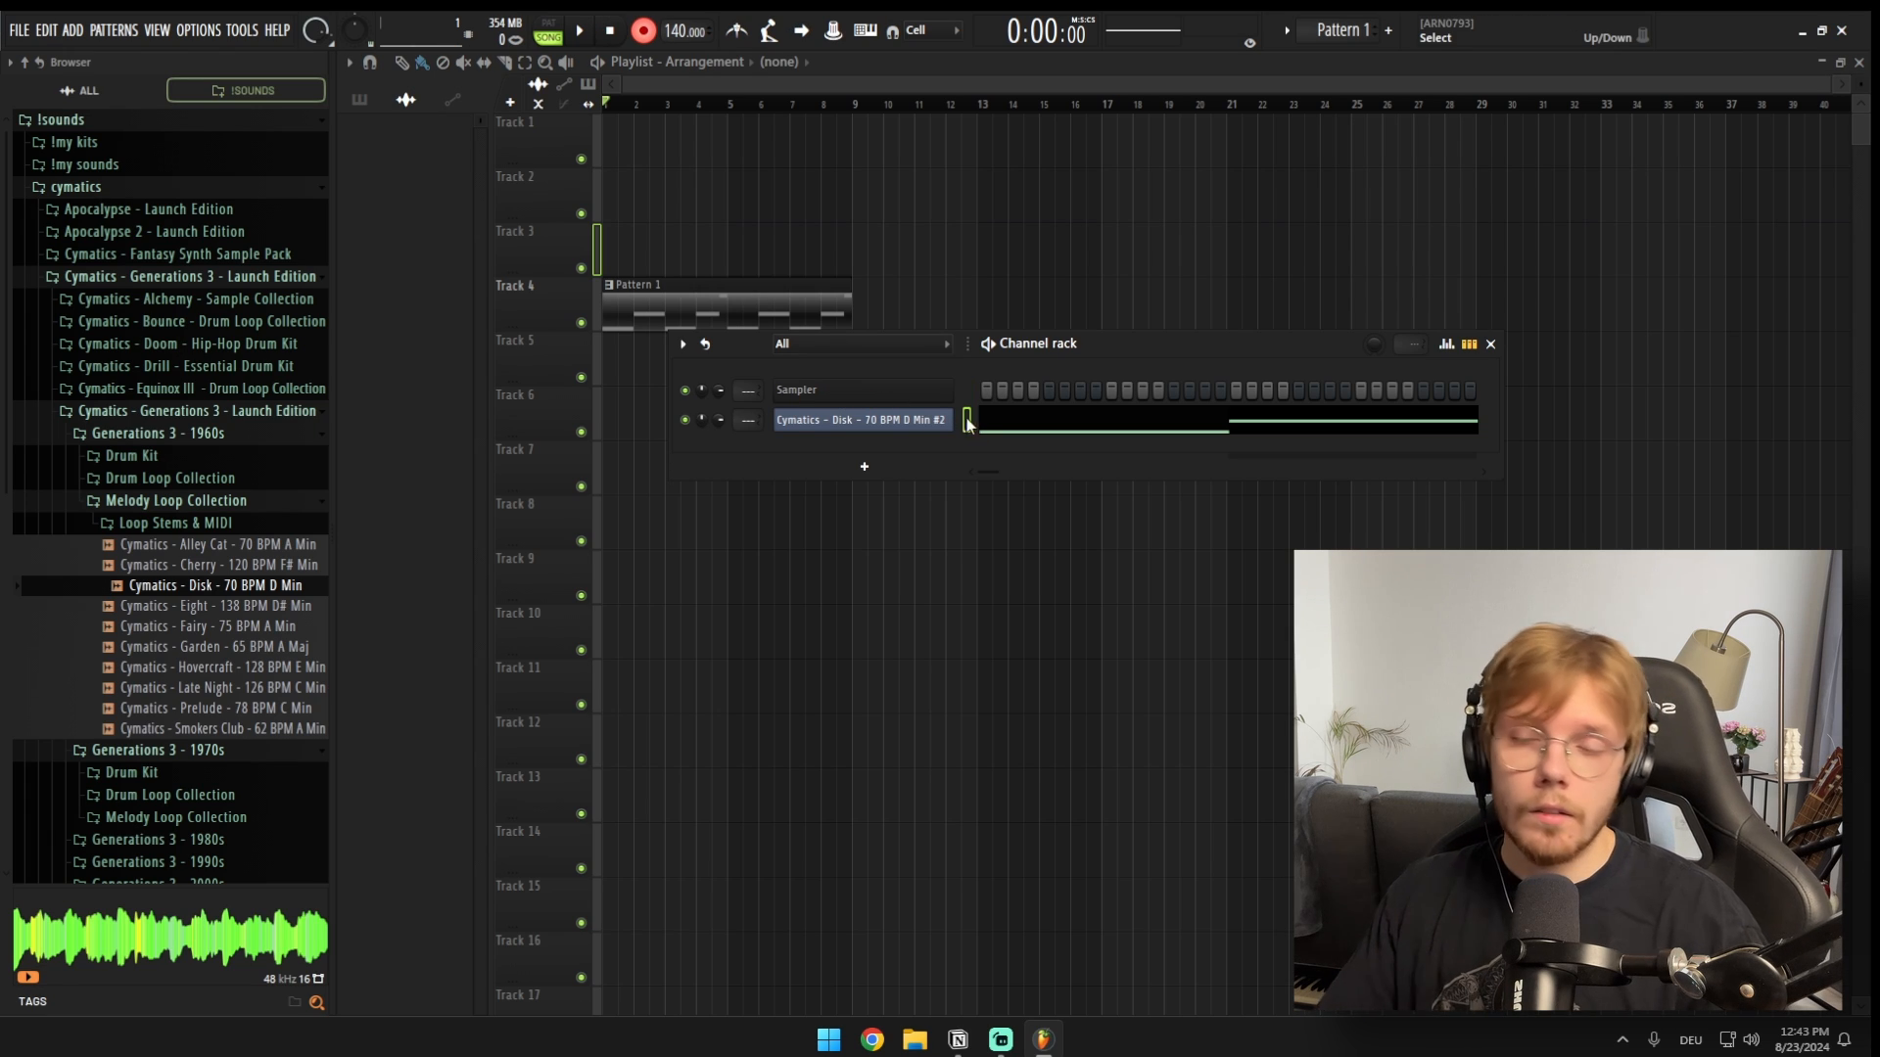
# Step: Reopen the Disk Fruity Slicer channel and play the pattern with the time stretch raised
pyautogui.click(862, 420)
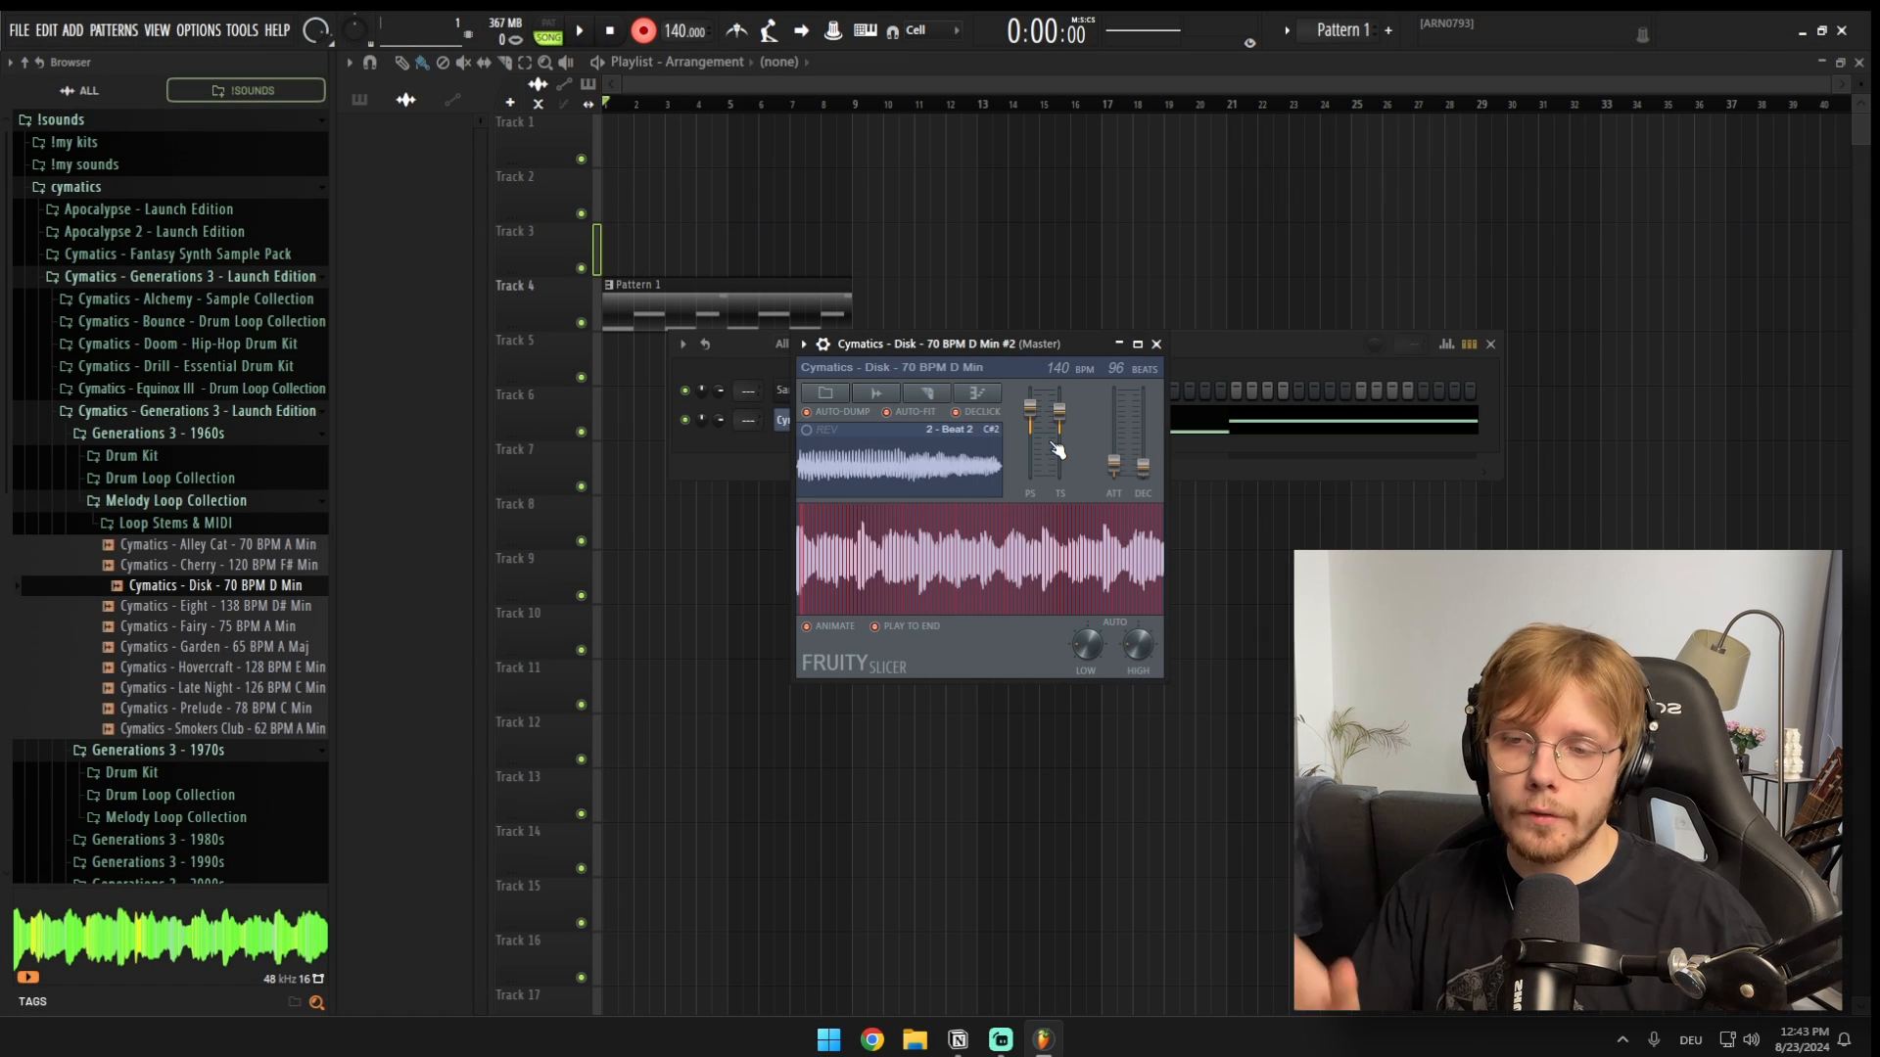
pyautogui.moveTo(1026, 349); pyautogui.dragTo(1023, 376)
pyautogui.press('space')
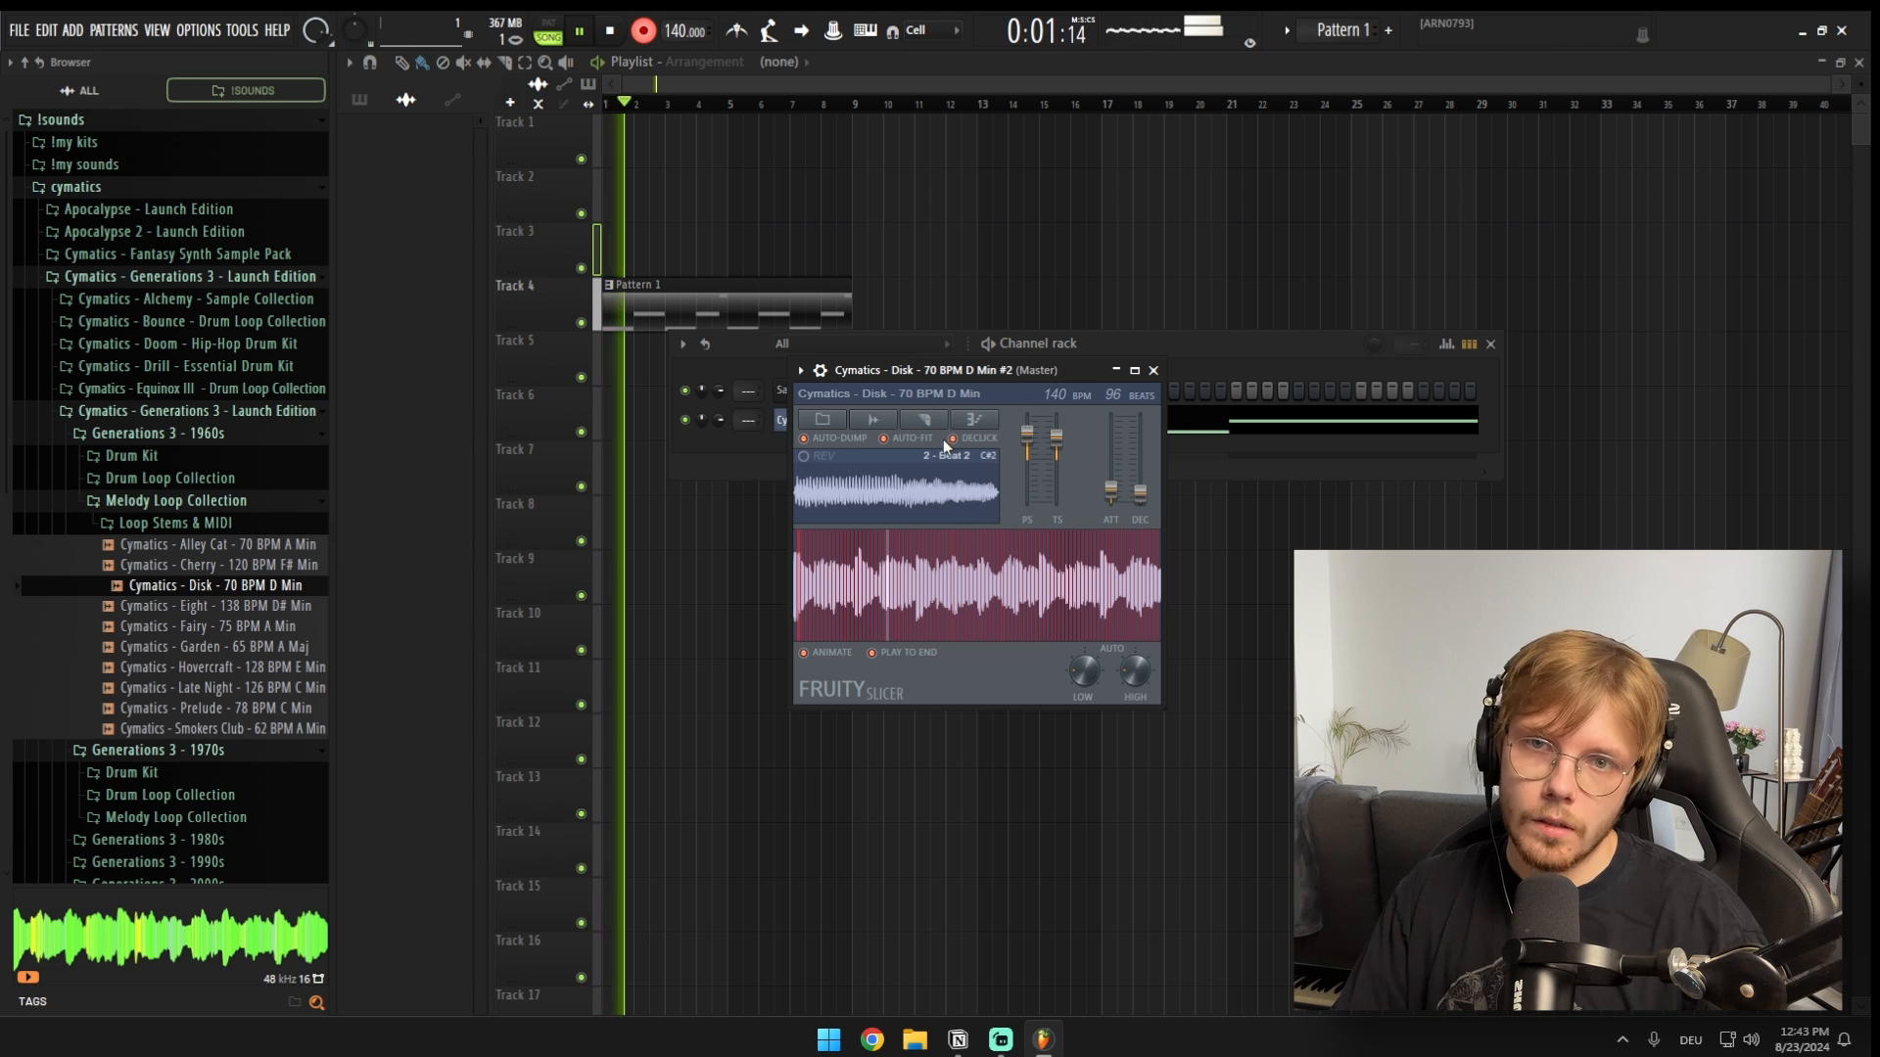
pyautogui.press('space')
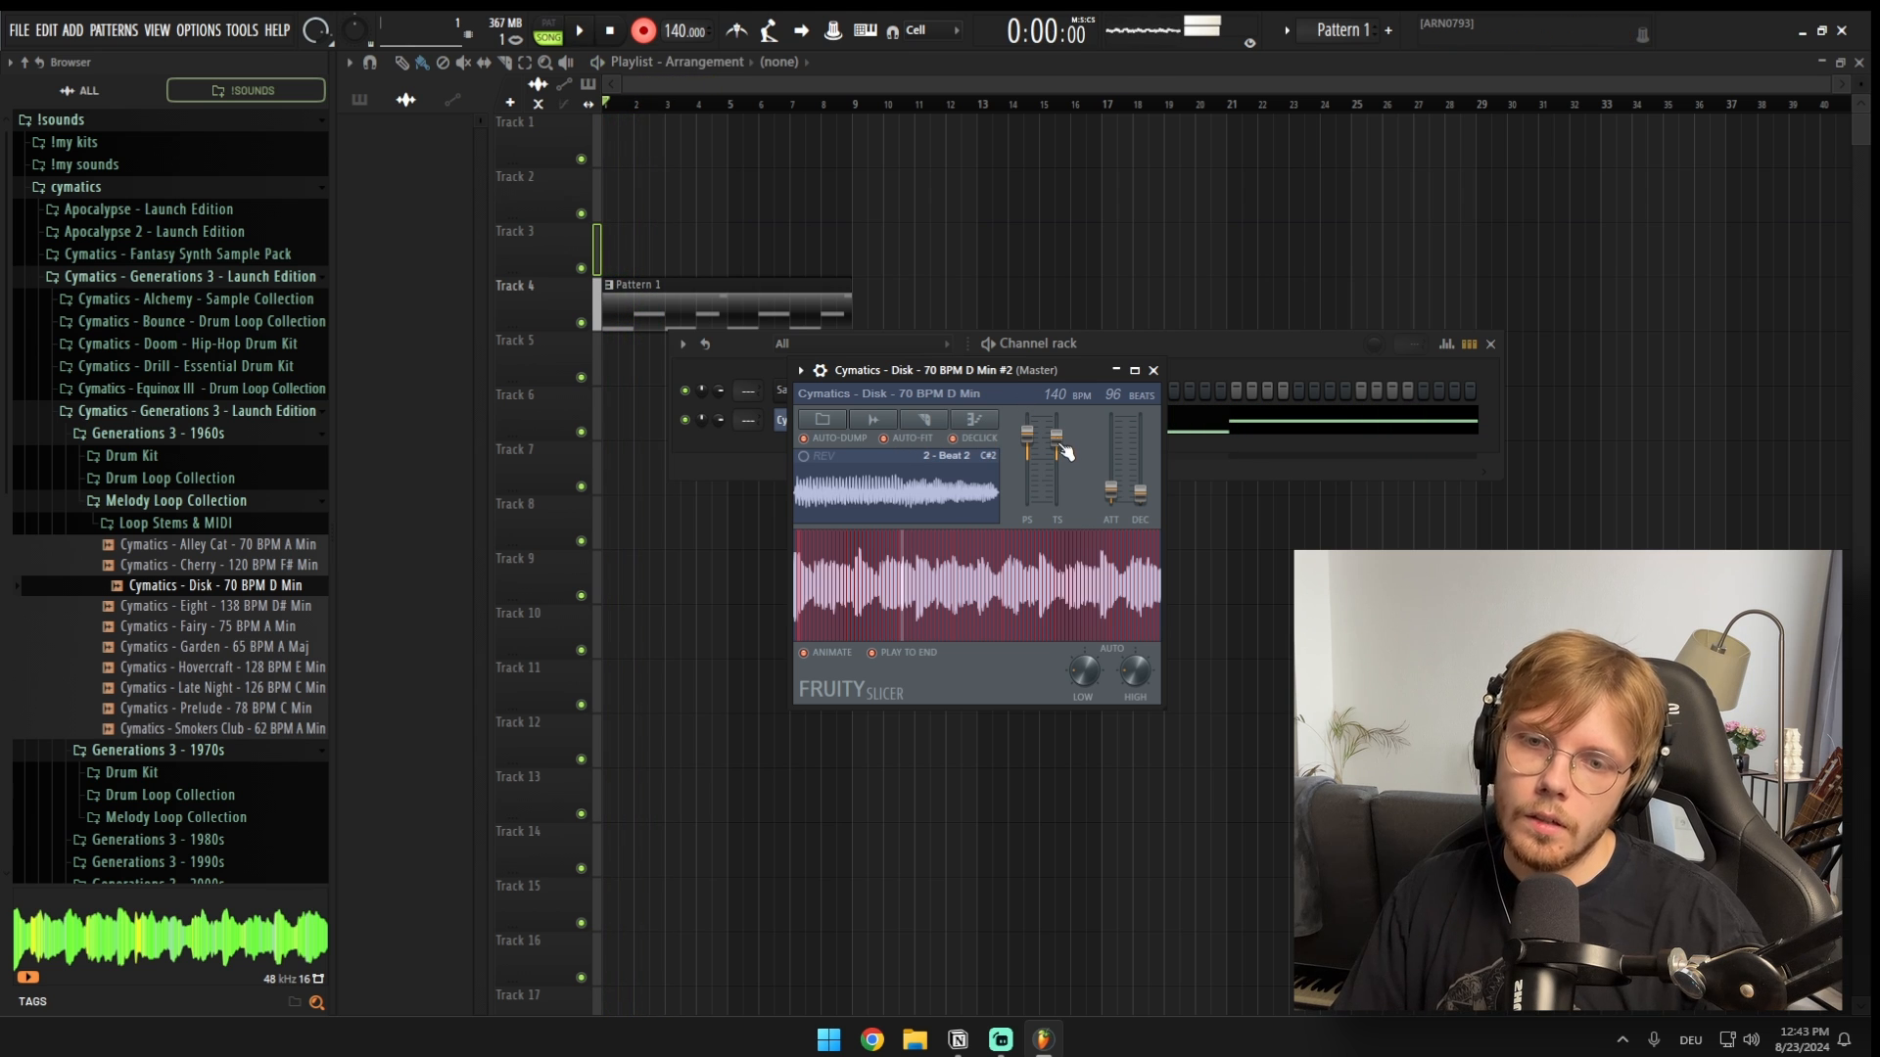
# Step: Try the slicer's time stretch at 50% and play the pattern with Play to end switched off
pyautogui.moveTo(1057, 437); pyautogui.dragTo(1057, 460)
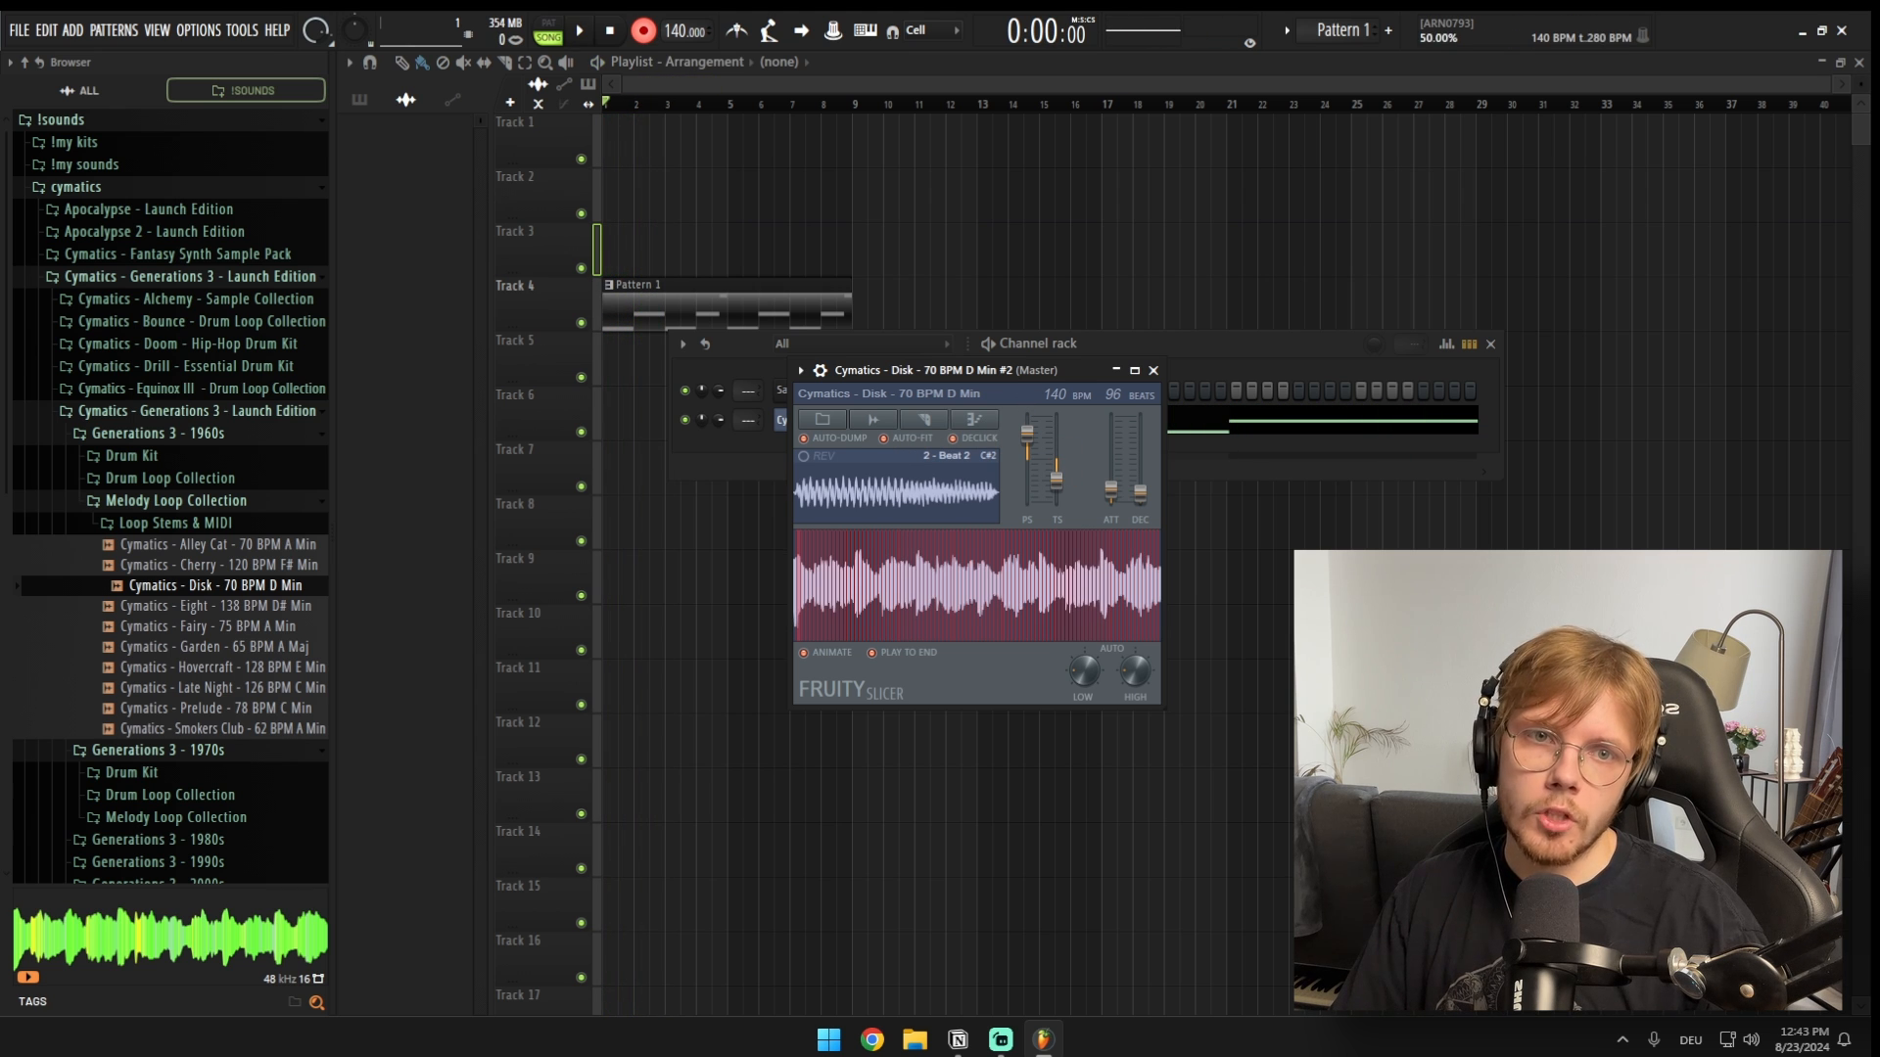
pyautogui.press('space')
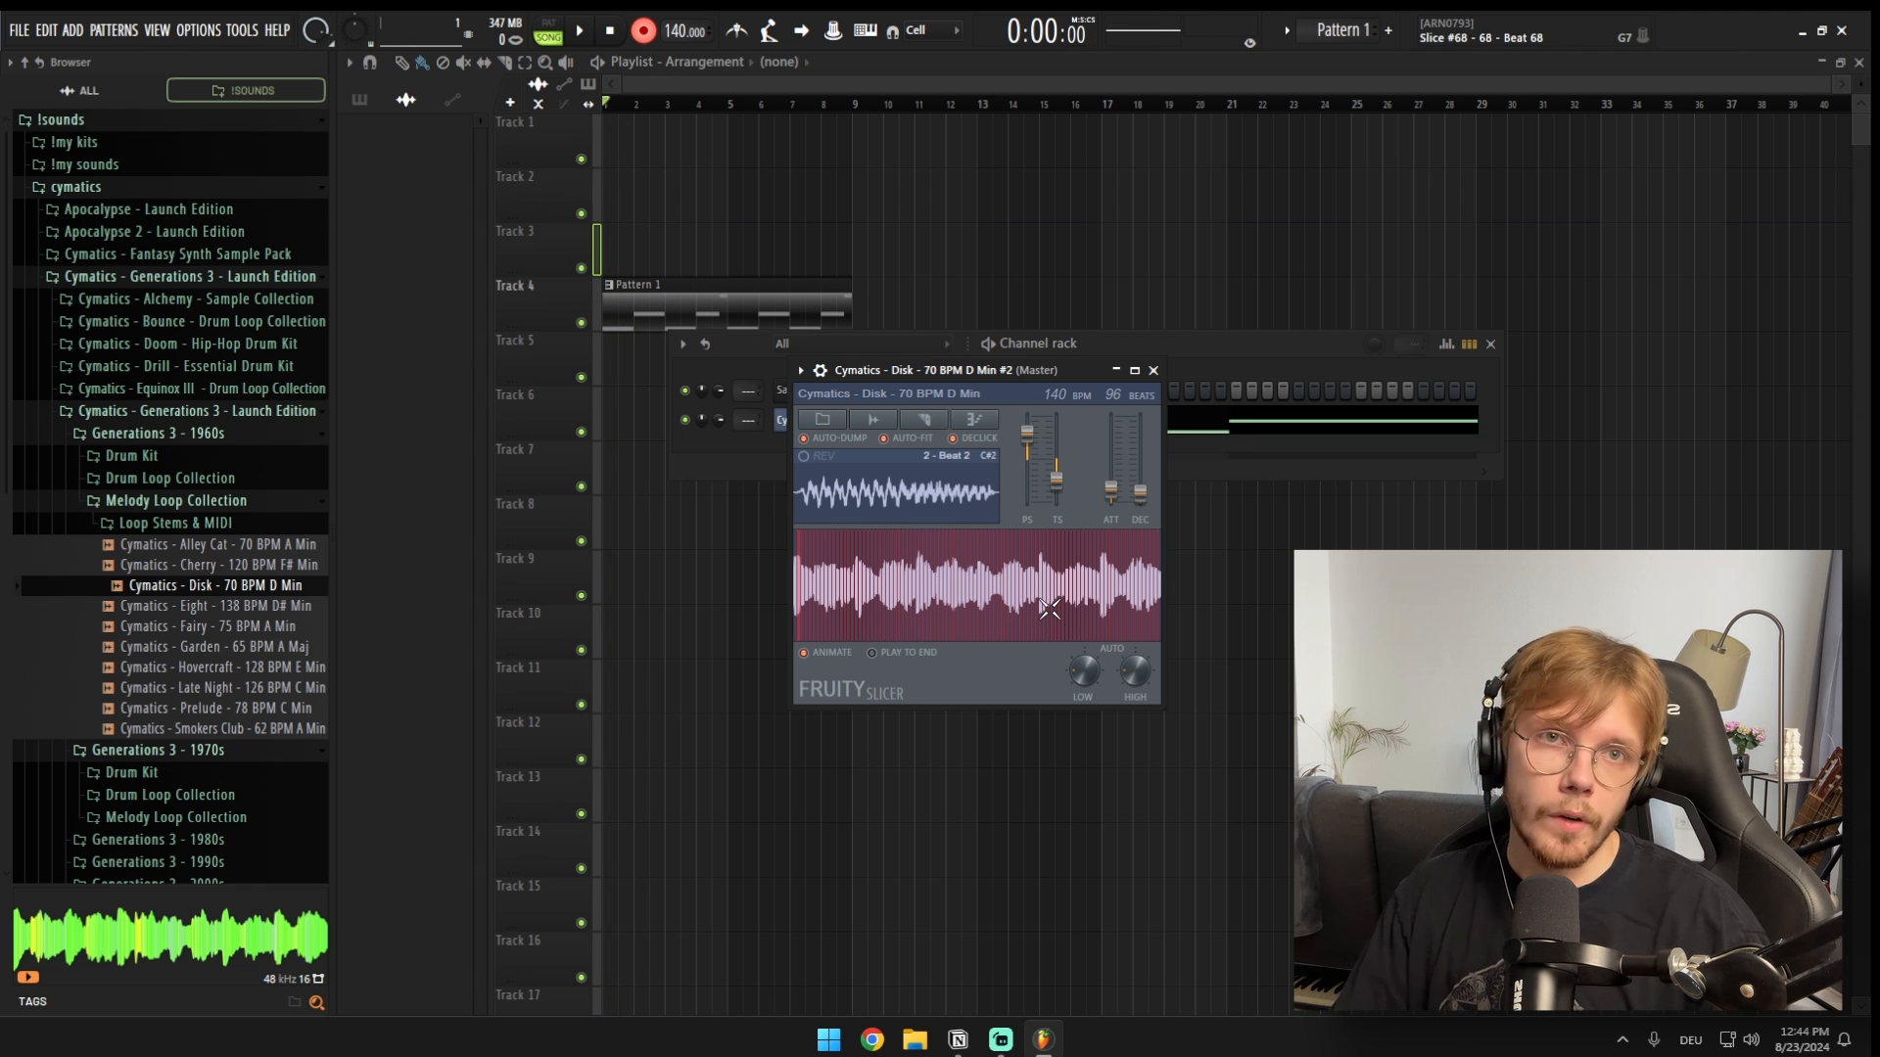
pyautogui.press('space')
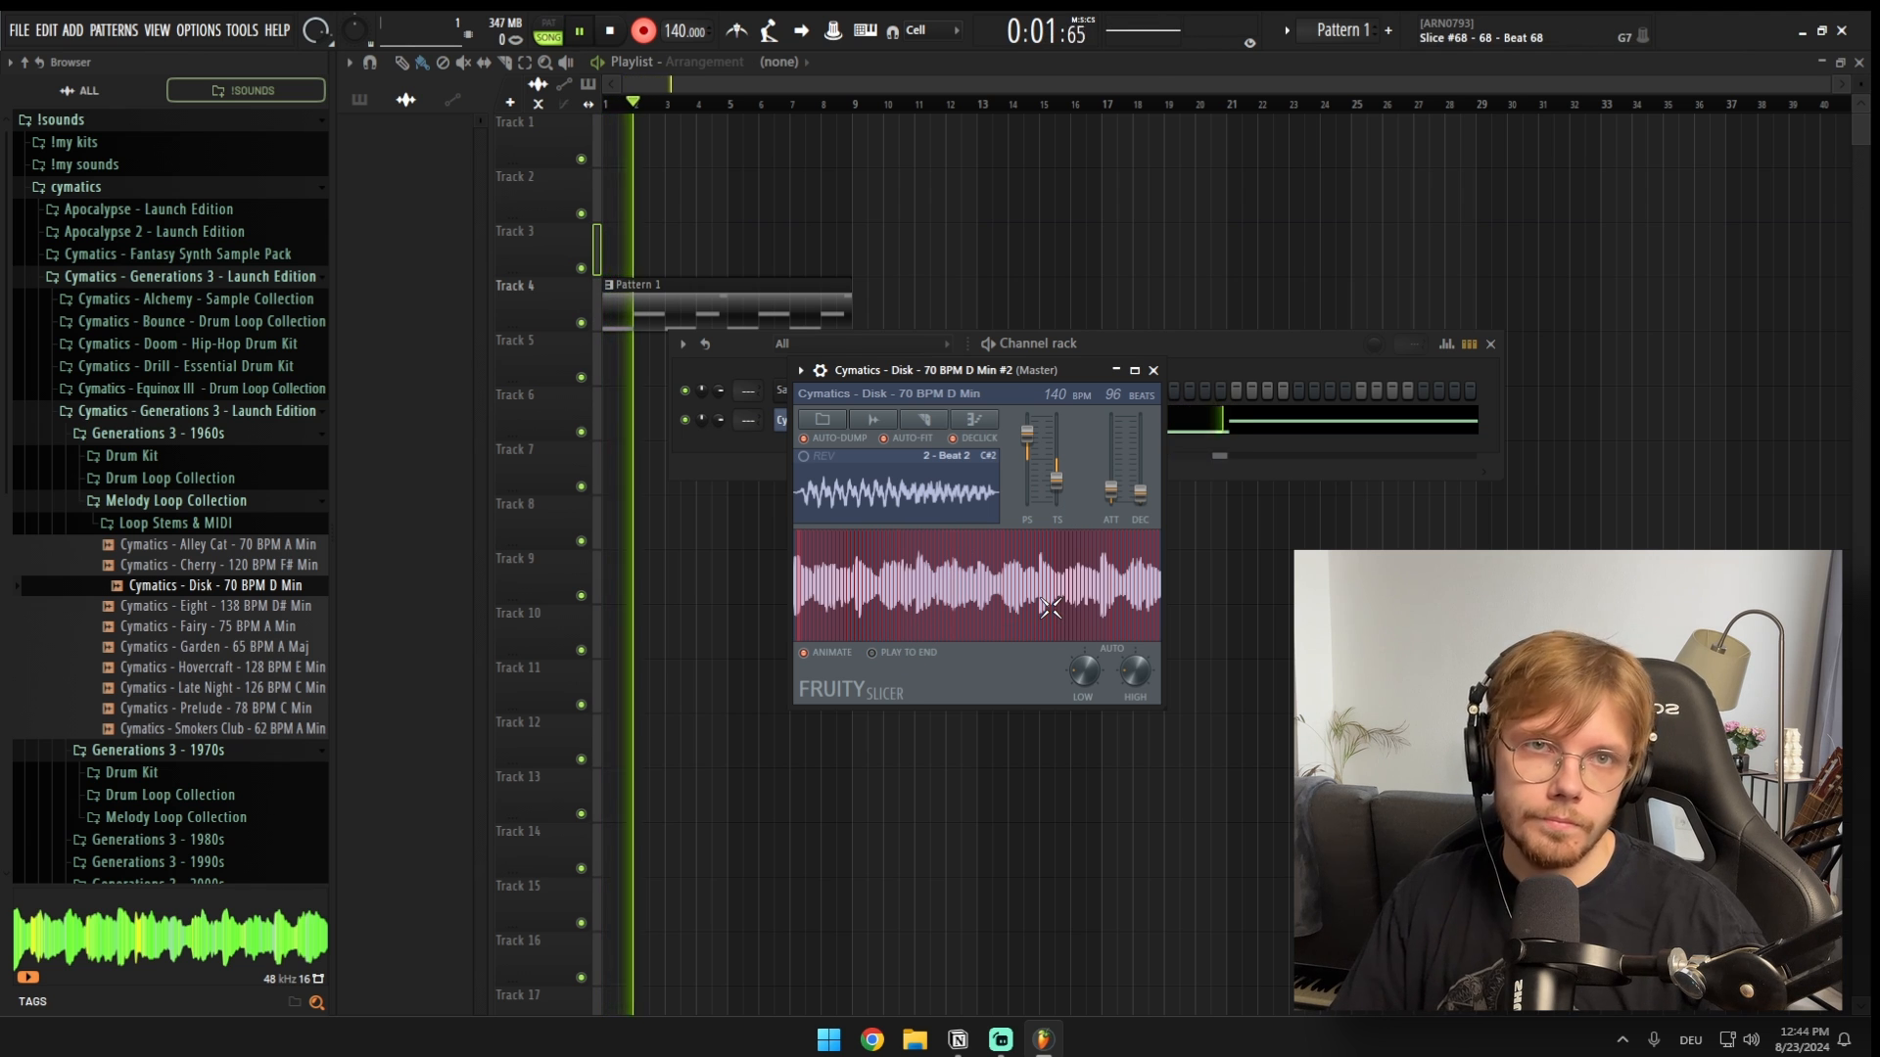
pyautogui.press('space')
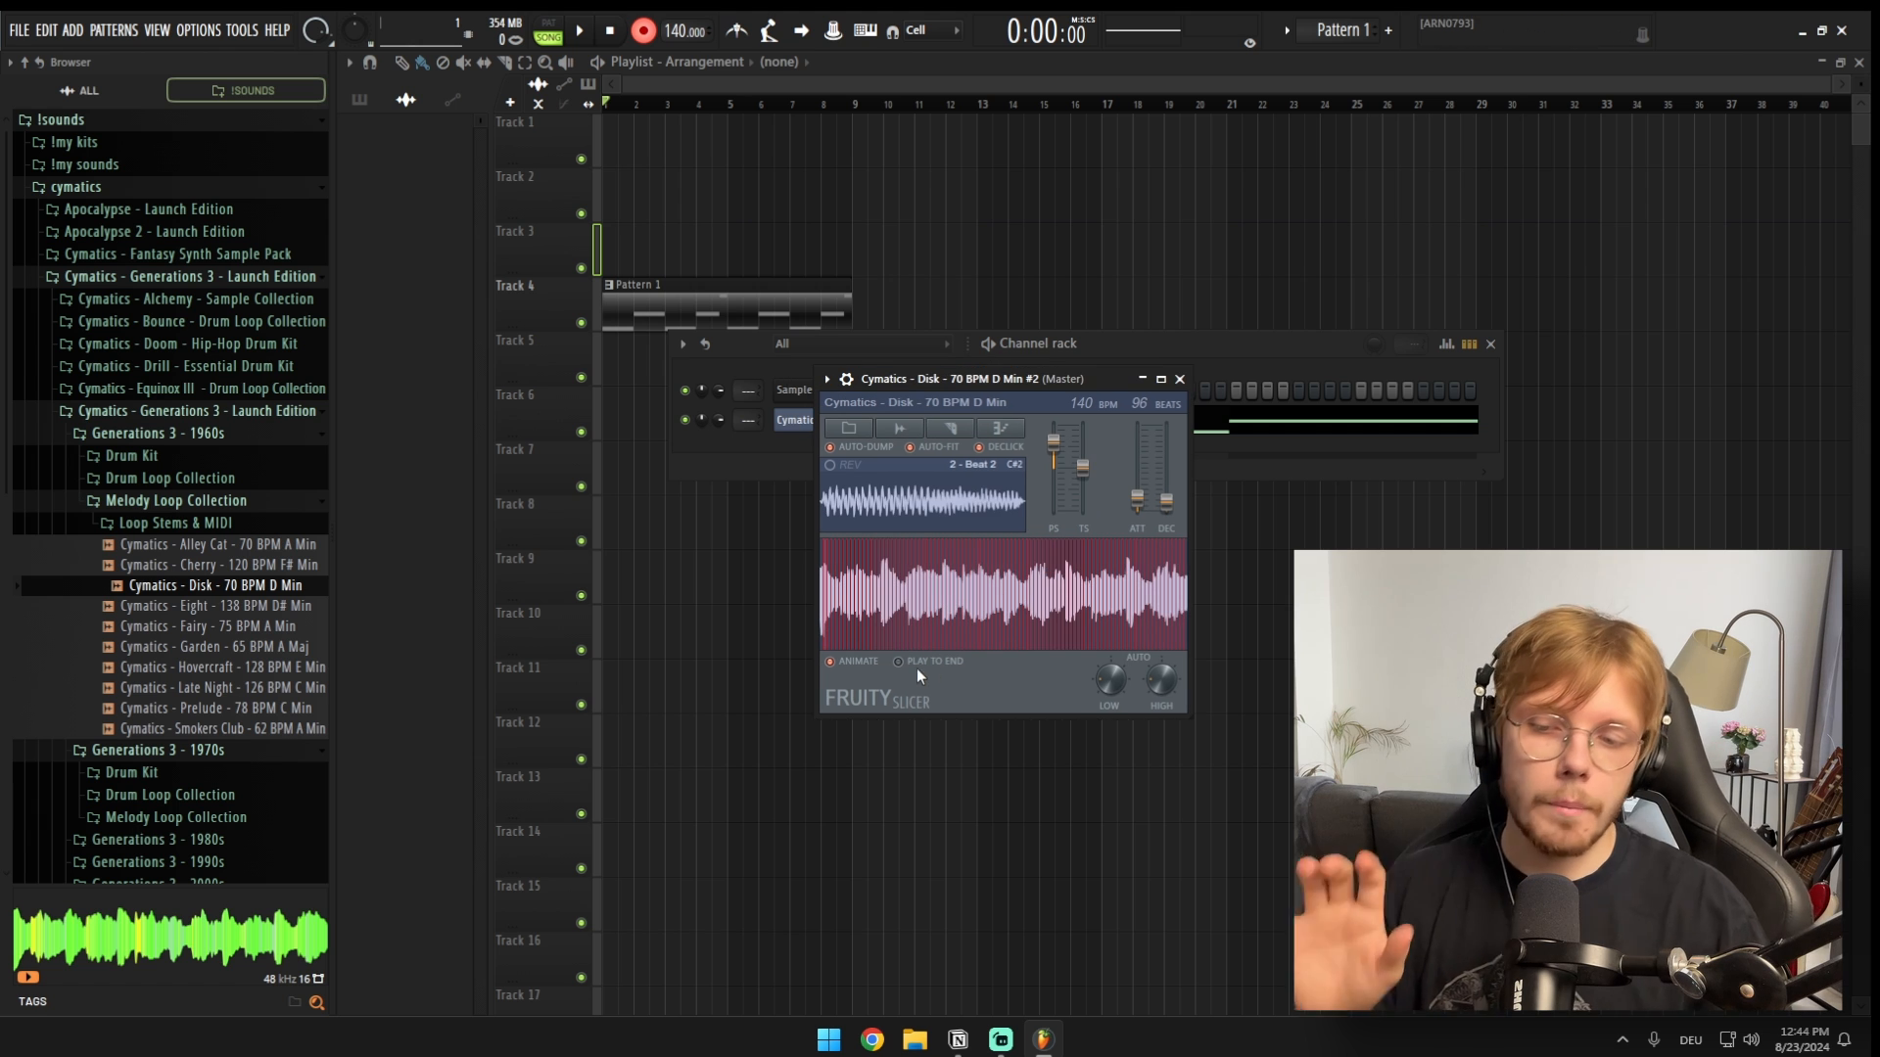
# Step: Try reversing the Beat 25 slice in Fruity Slicer and play the pattern
pyautogui.moveTo(956, 372); pyautogui.dragTo(955, 441)
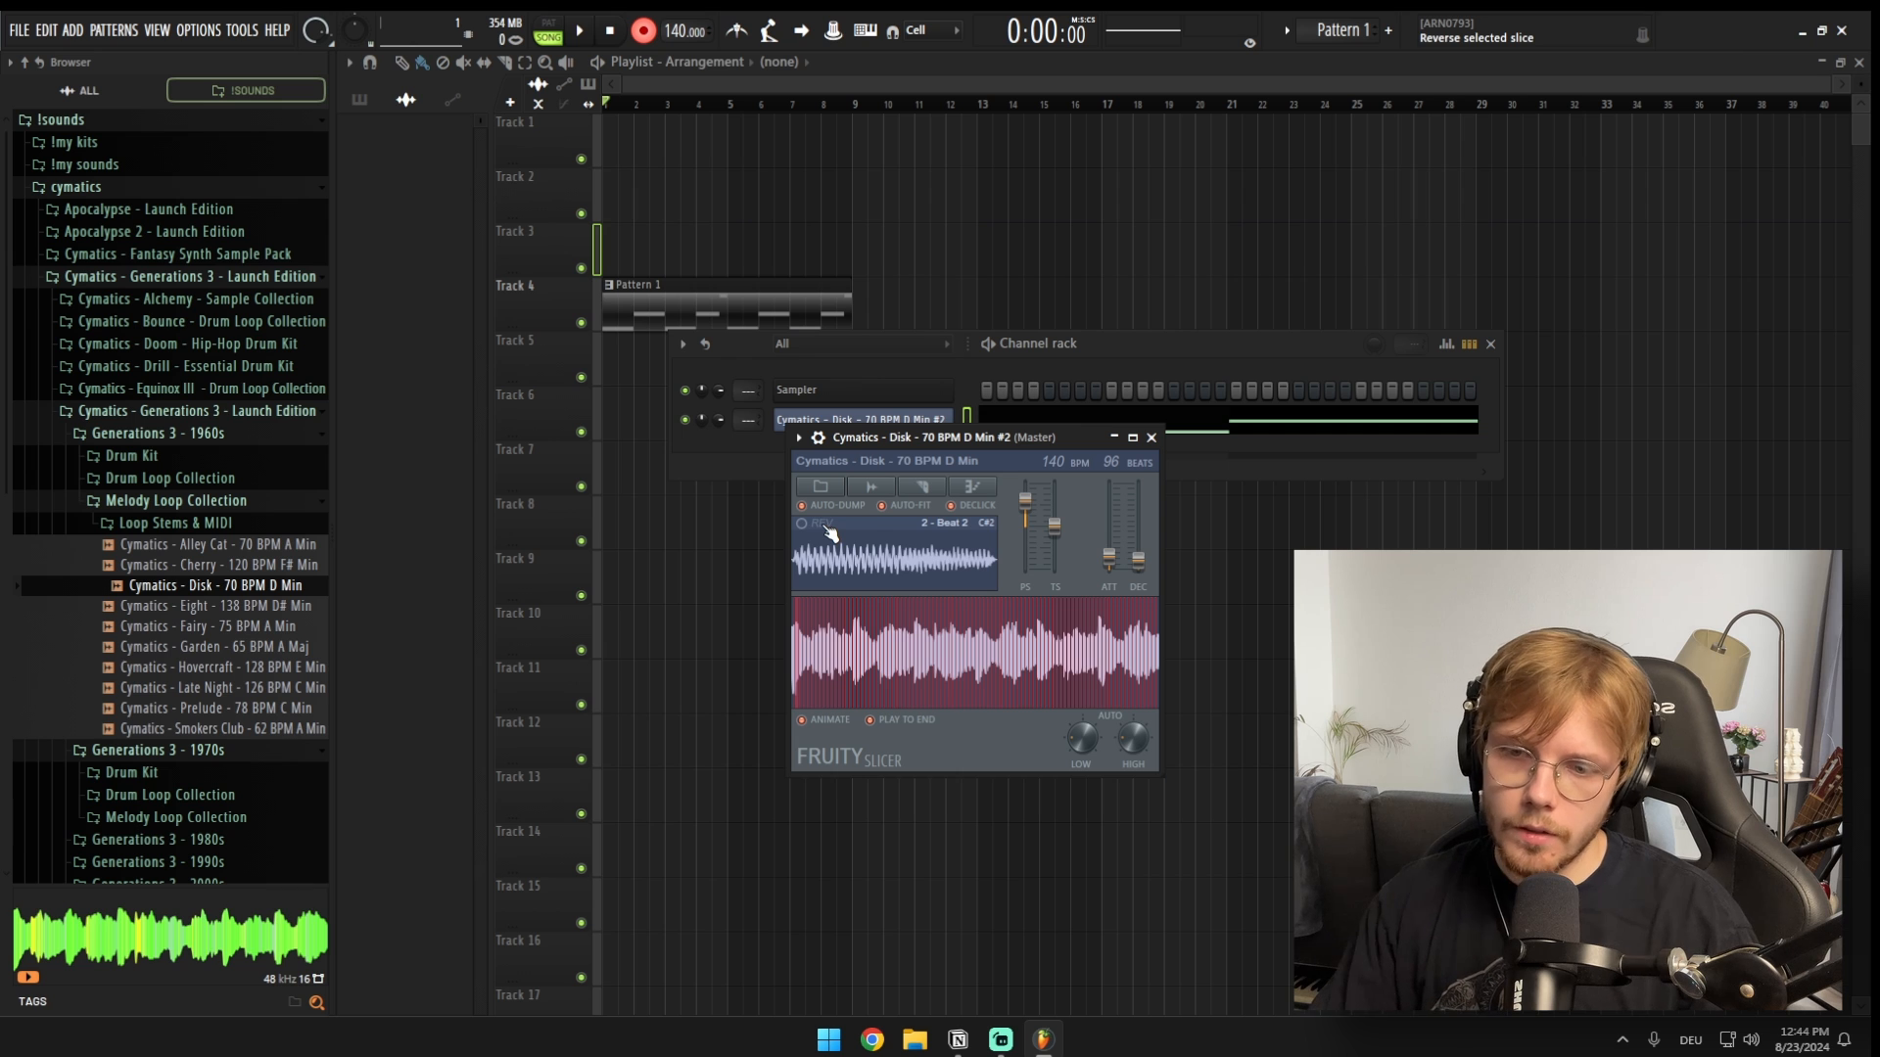
pyautogui.click(884, 628)
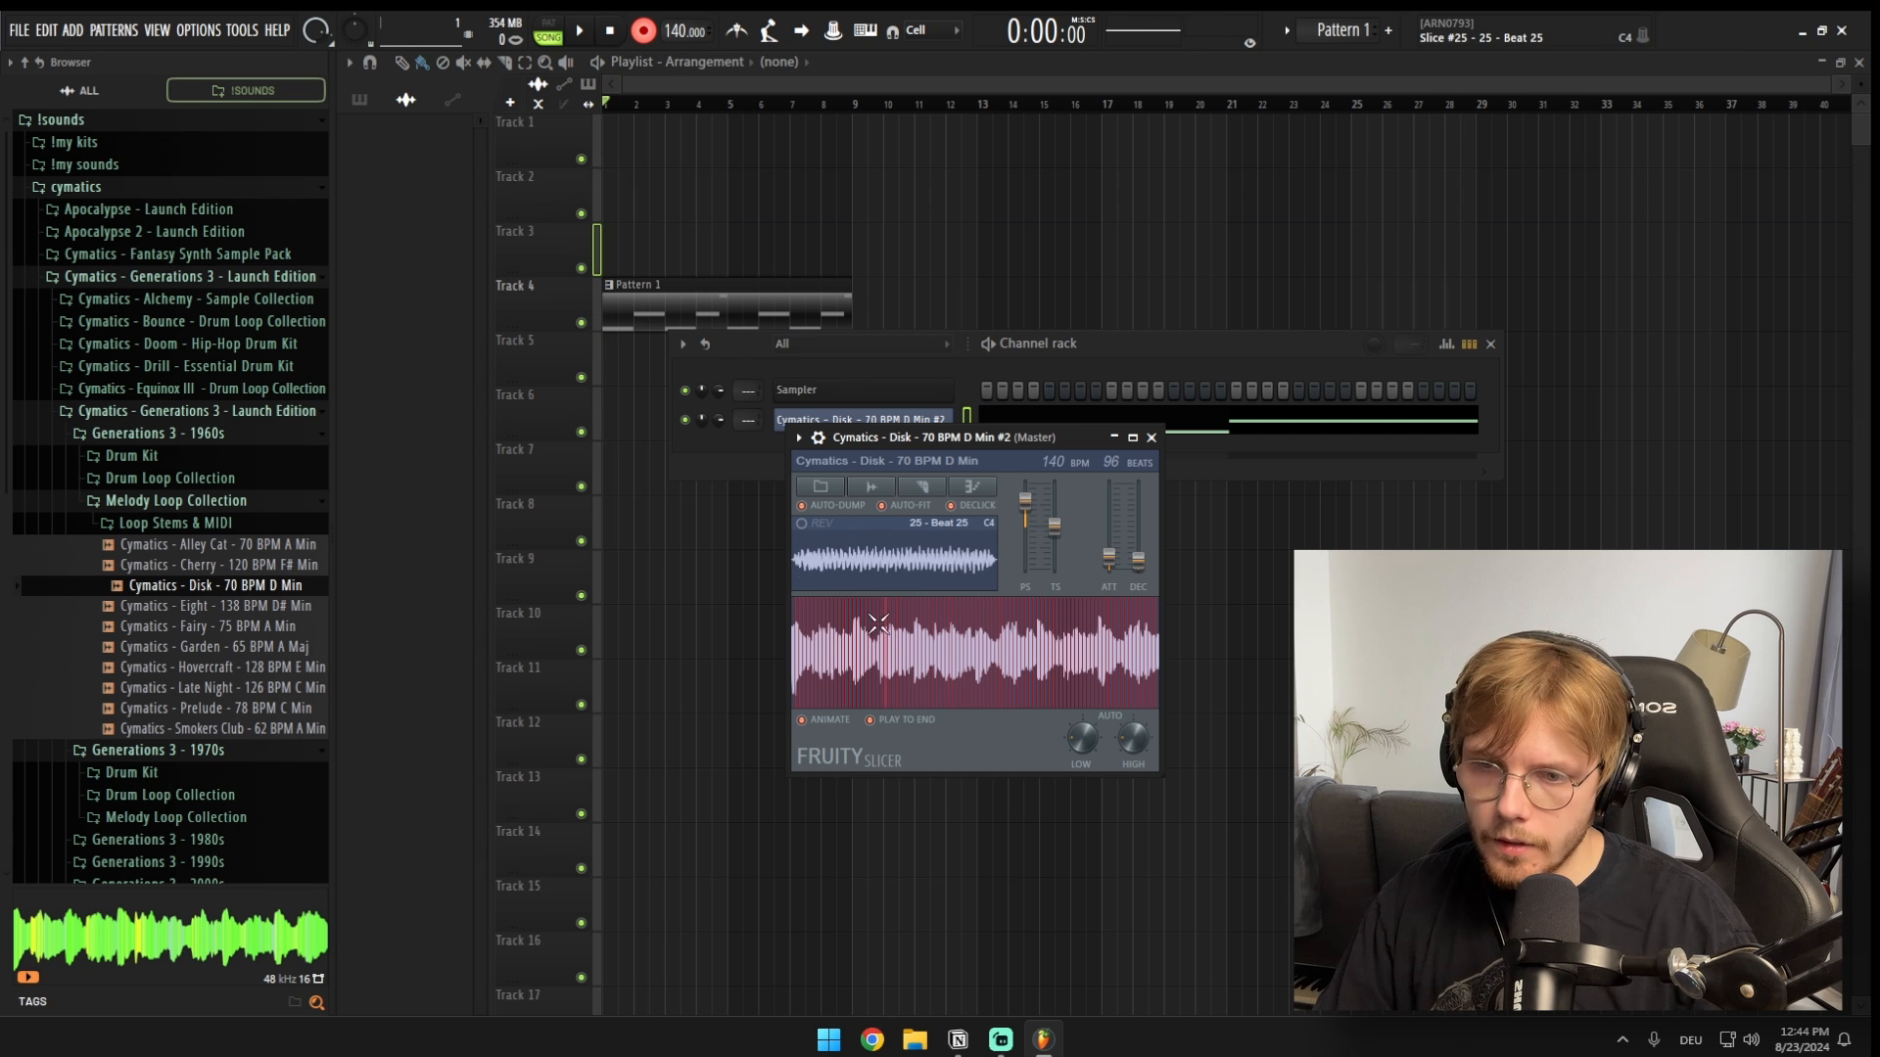
pyautogui.click(811, 532)
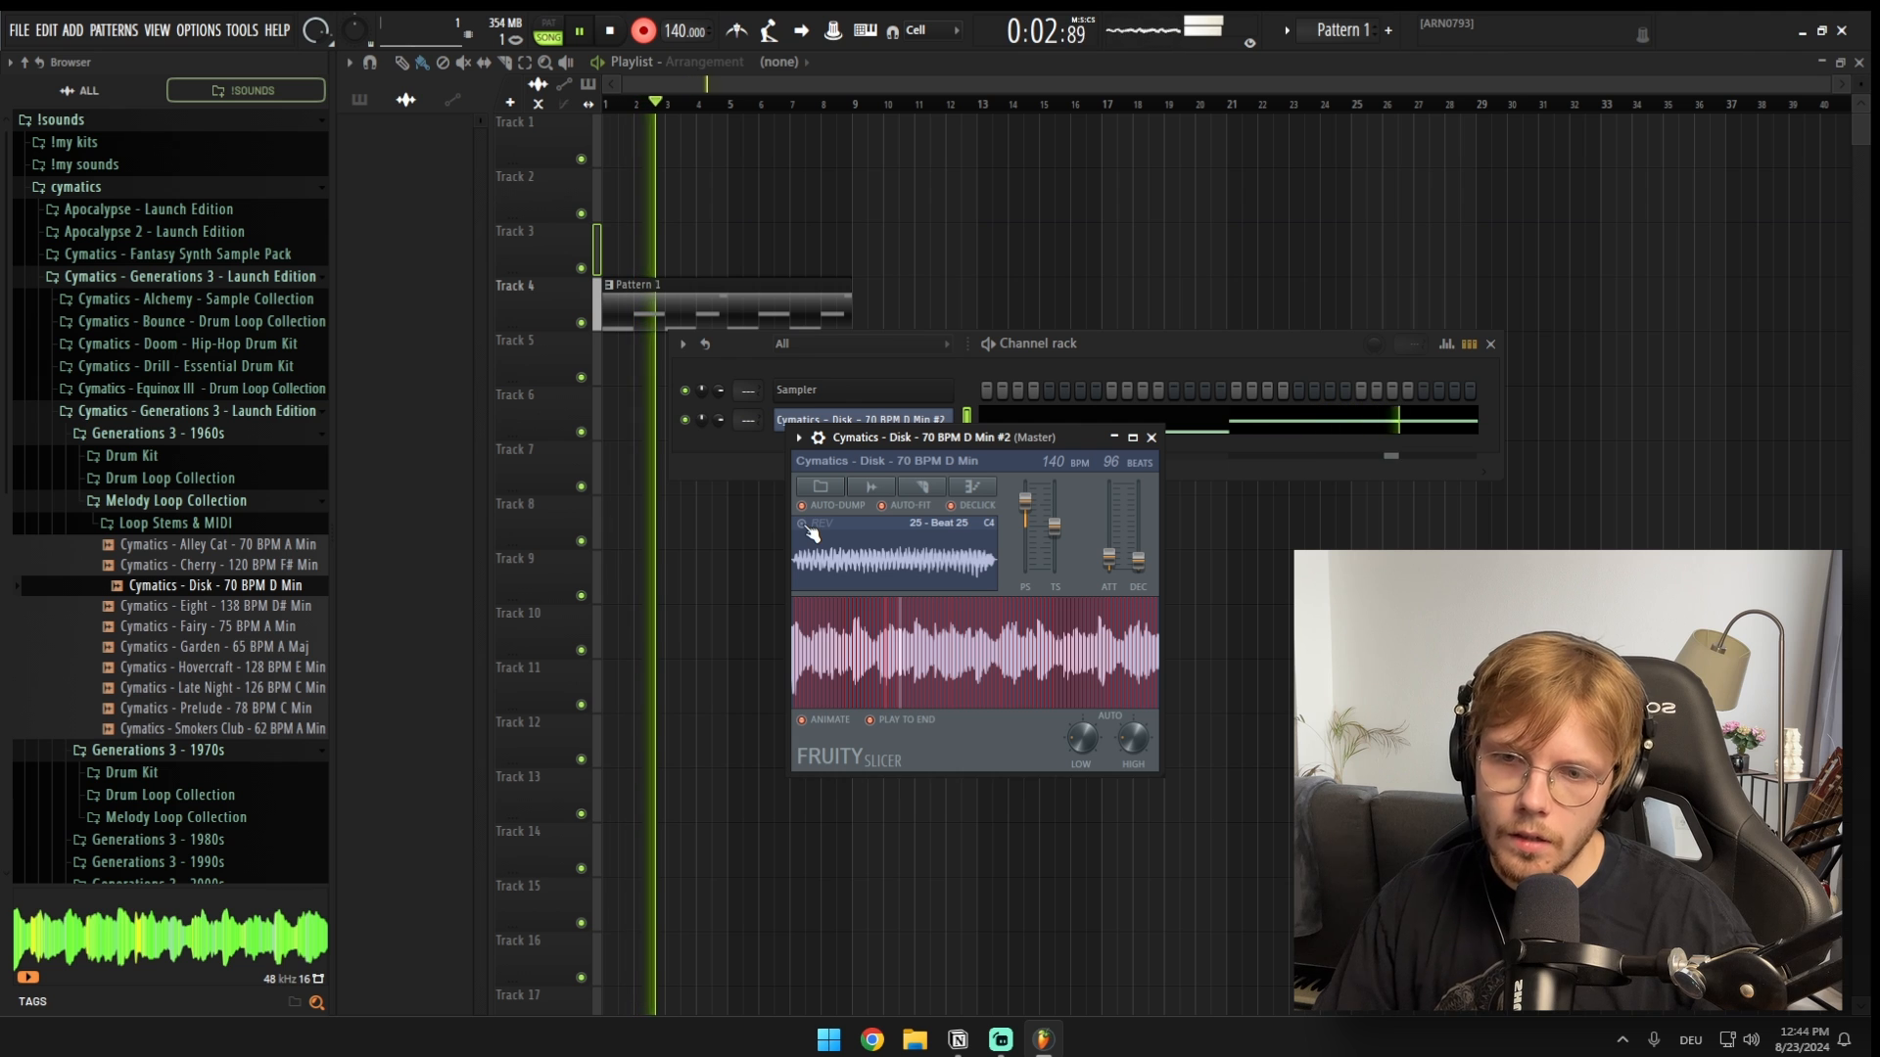
pyautogui.press('space')
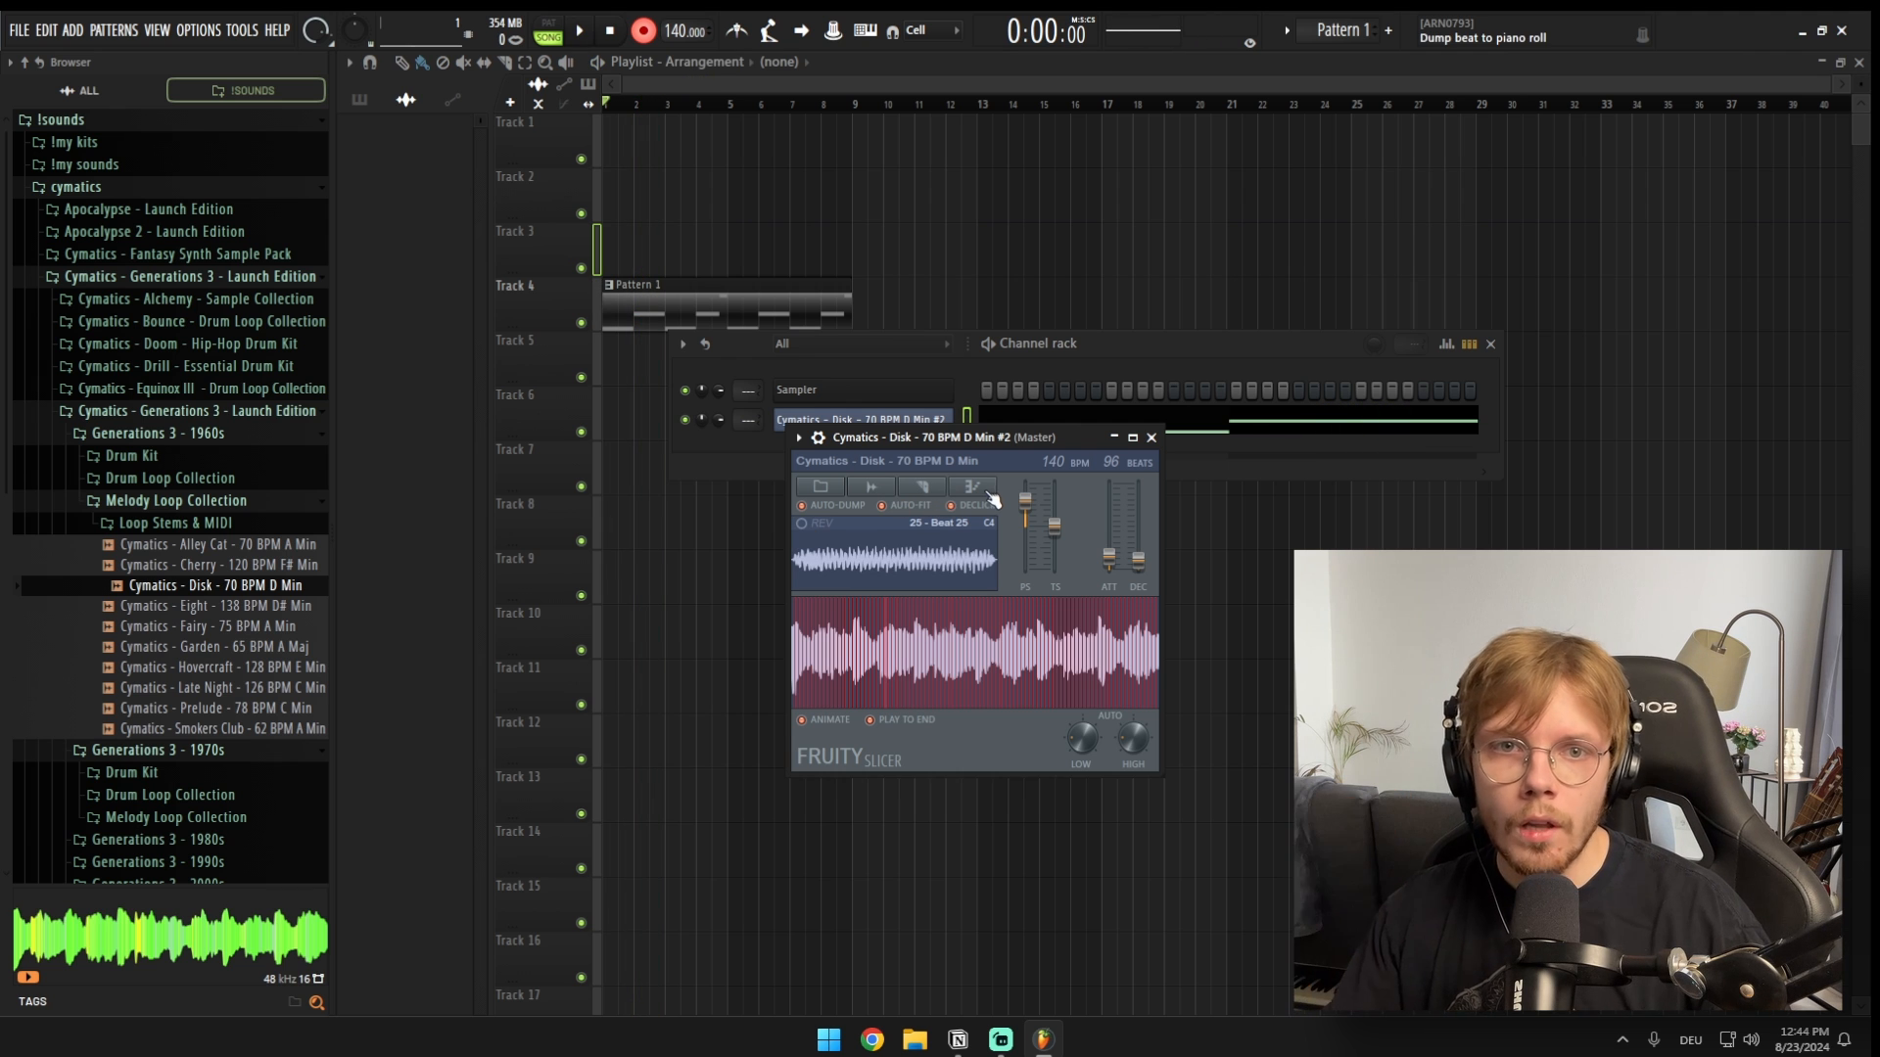
# Step: Examine Fruity Slicer's slicing presets and stretching methods, and close the slicer without changing them
pyautogui.moveTo(1028, 441); pyautogui.dragTo(1091, 423)
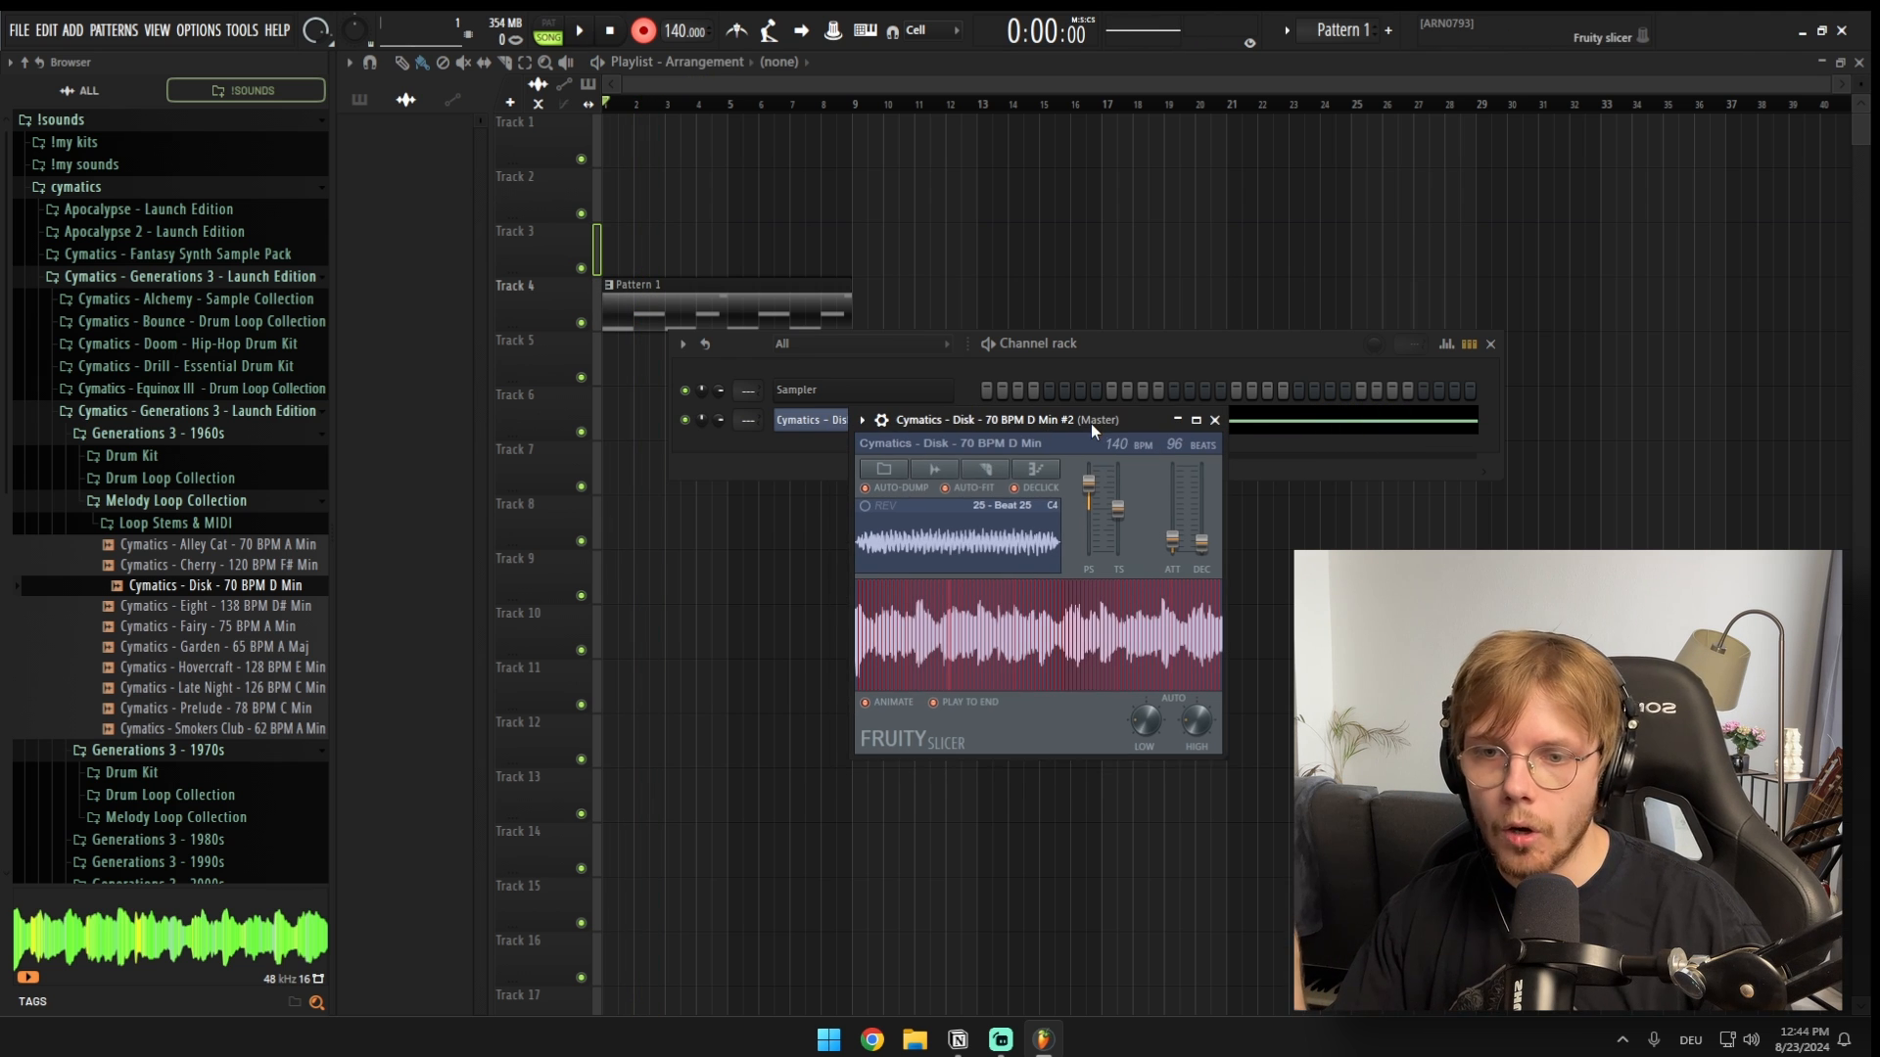
pyautogui.click(988, 467)
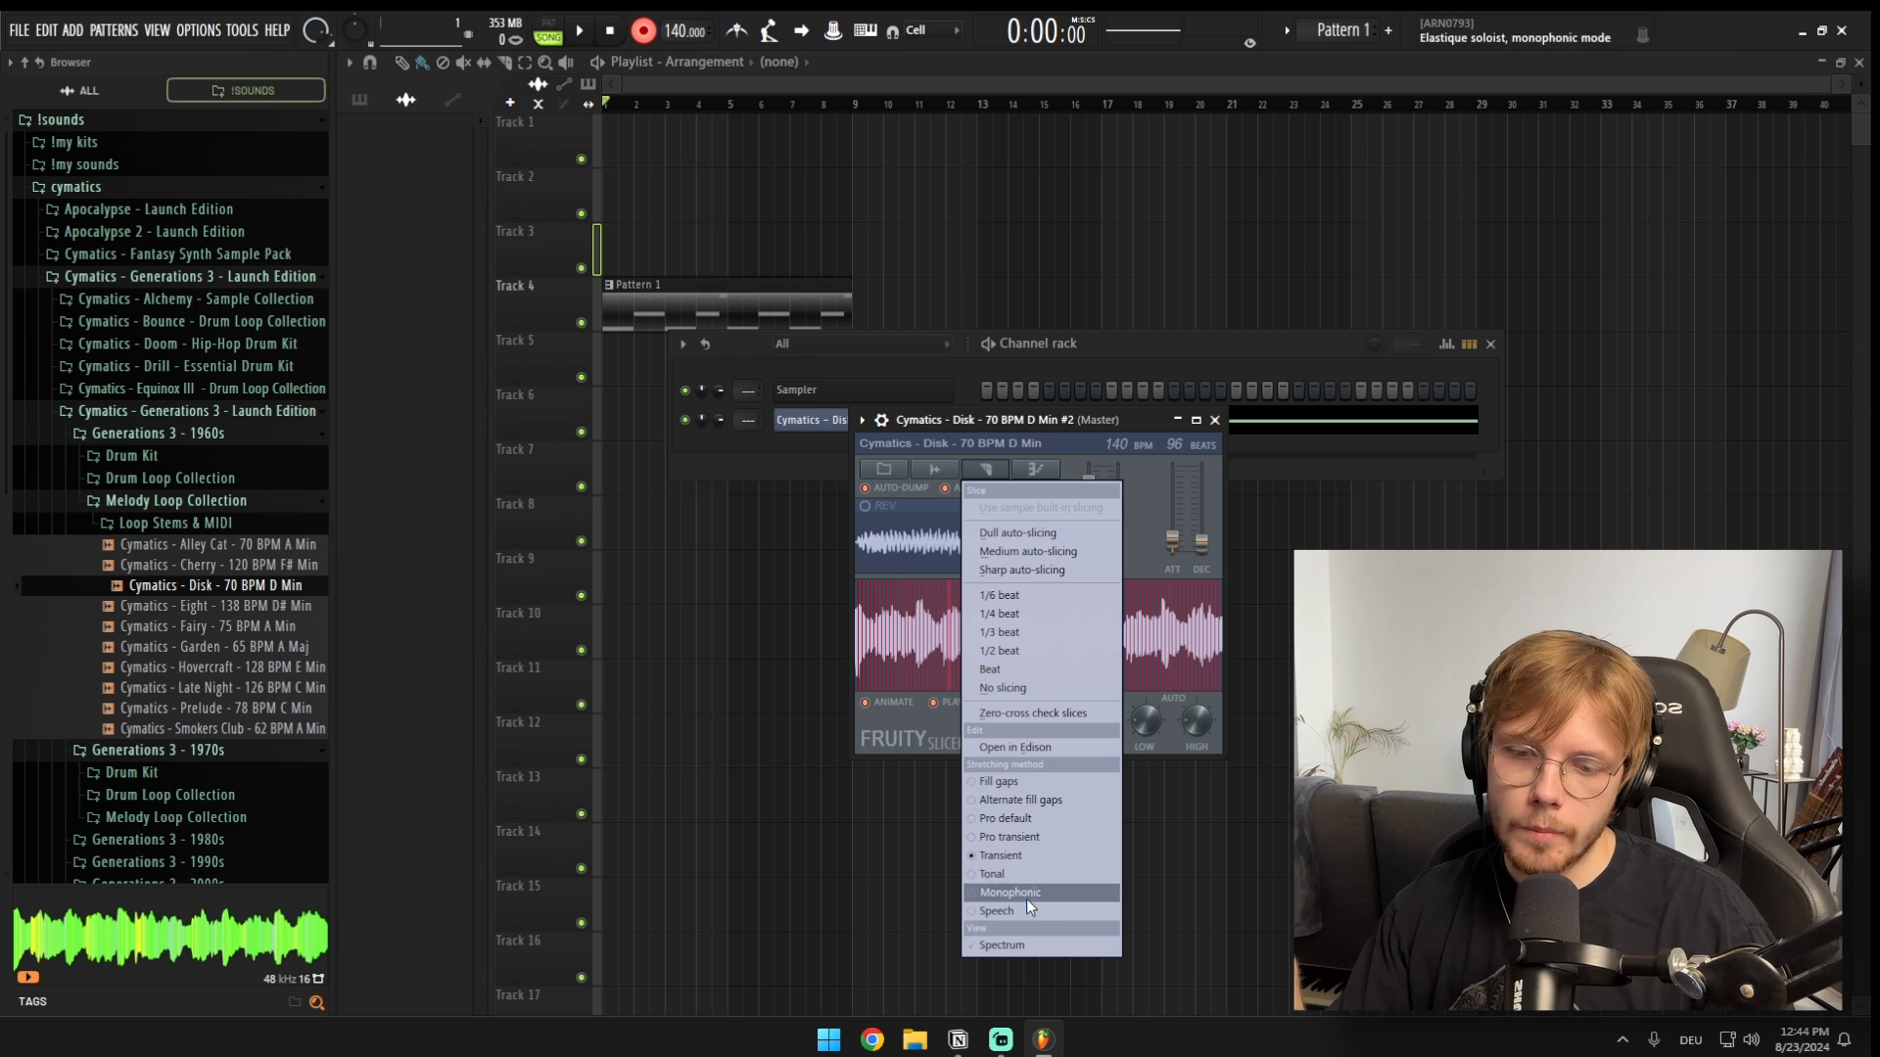
pyautogui.click(1163, 513)
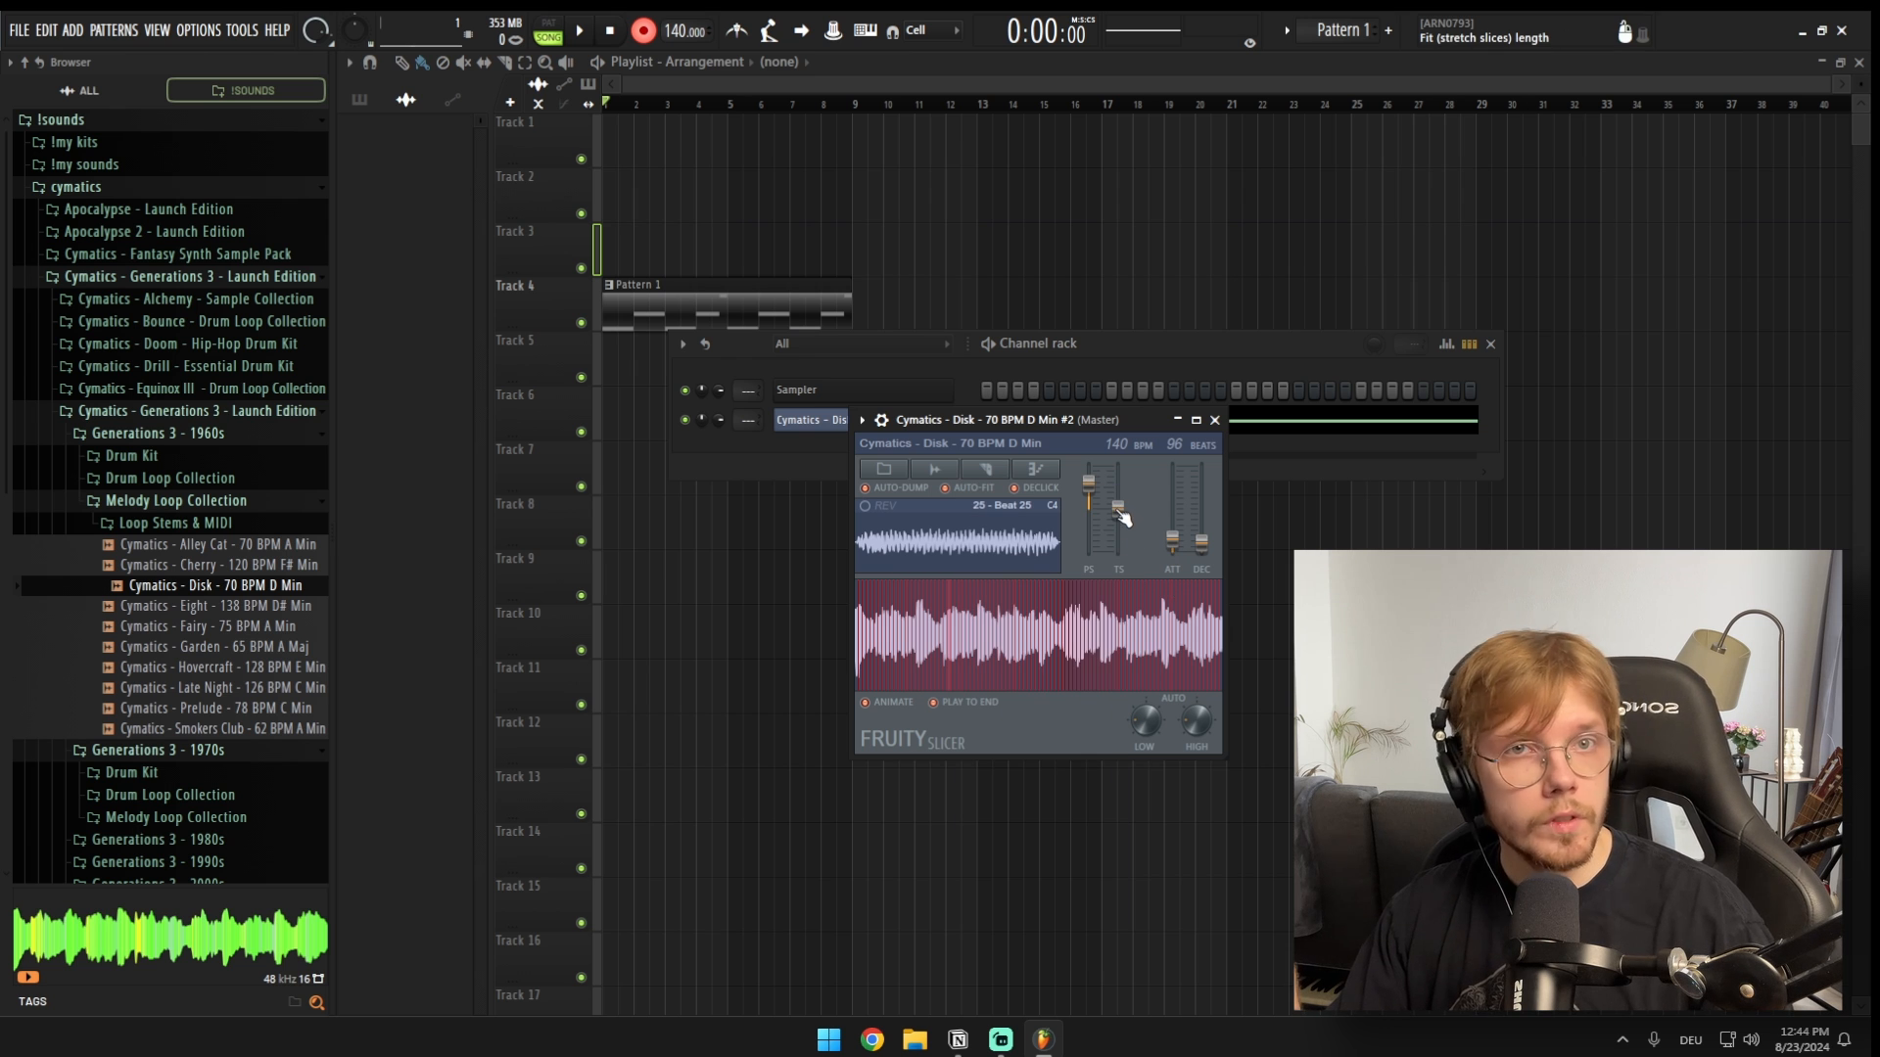
pyautogui.click(985, 473)
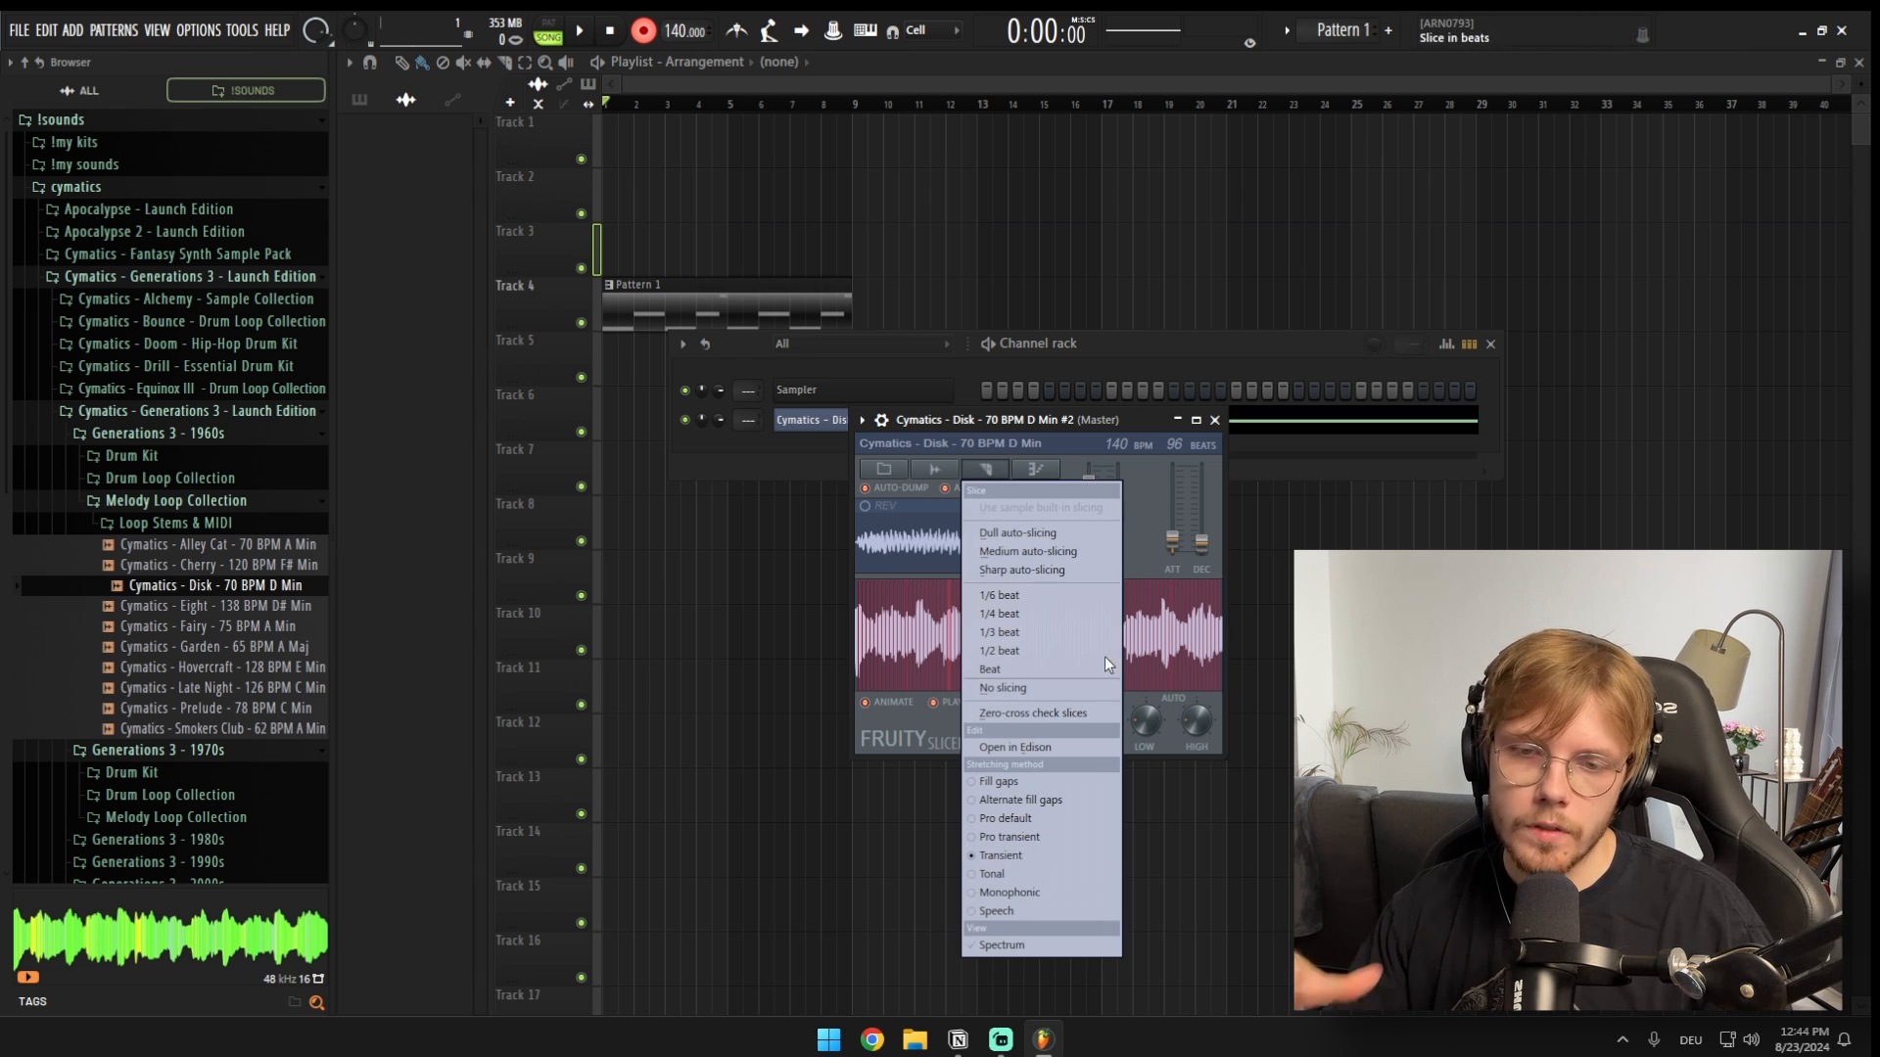
pyautogui.click(1149, 517)
pyautogui.click(1214, 420)
# Step: Chop the Disk audio clip on Track 3 into beats and deselect the resulting chops
pyautogui.moveTo(1282, 514); pyautogui.dragTo(1018, 637)
pyautogui.scroll(3, 1014, 636)
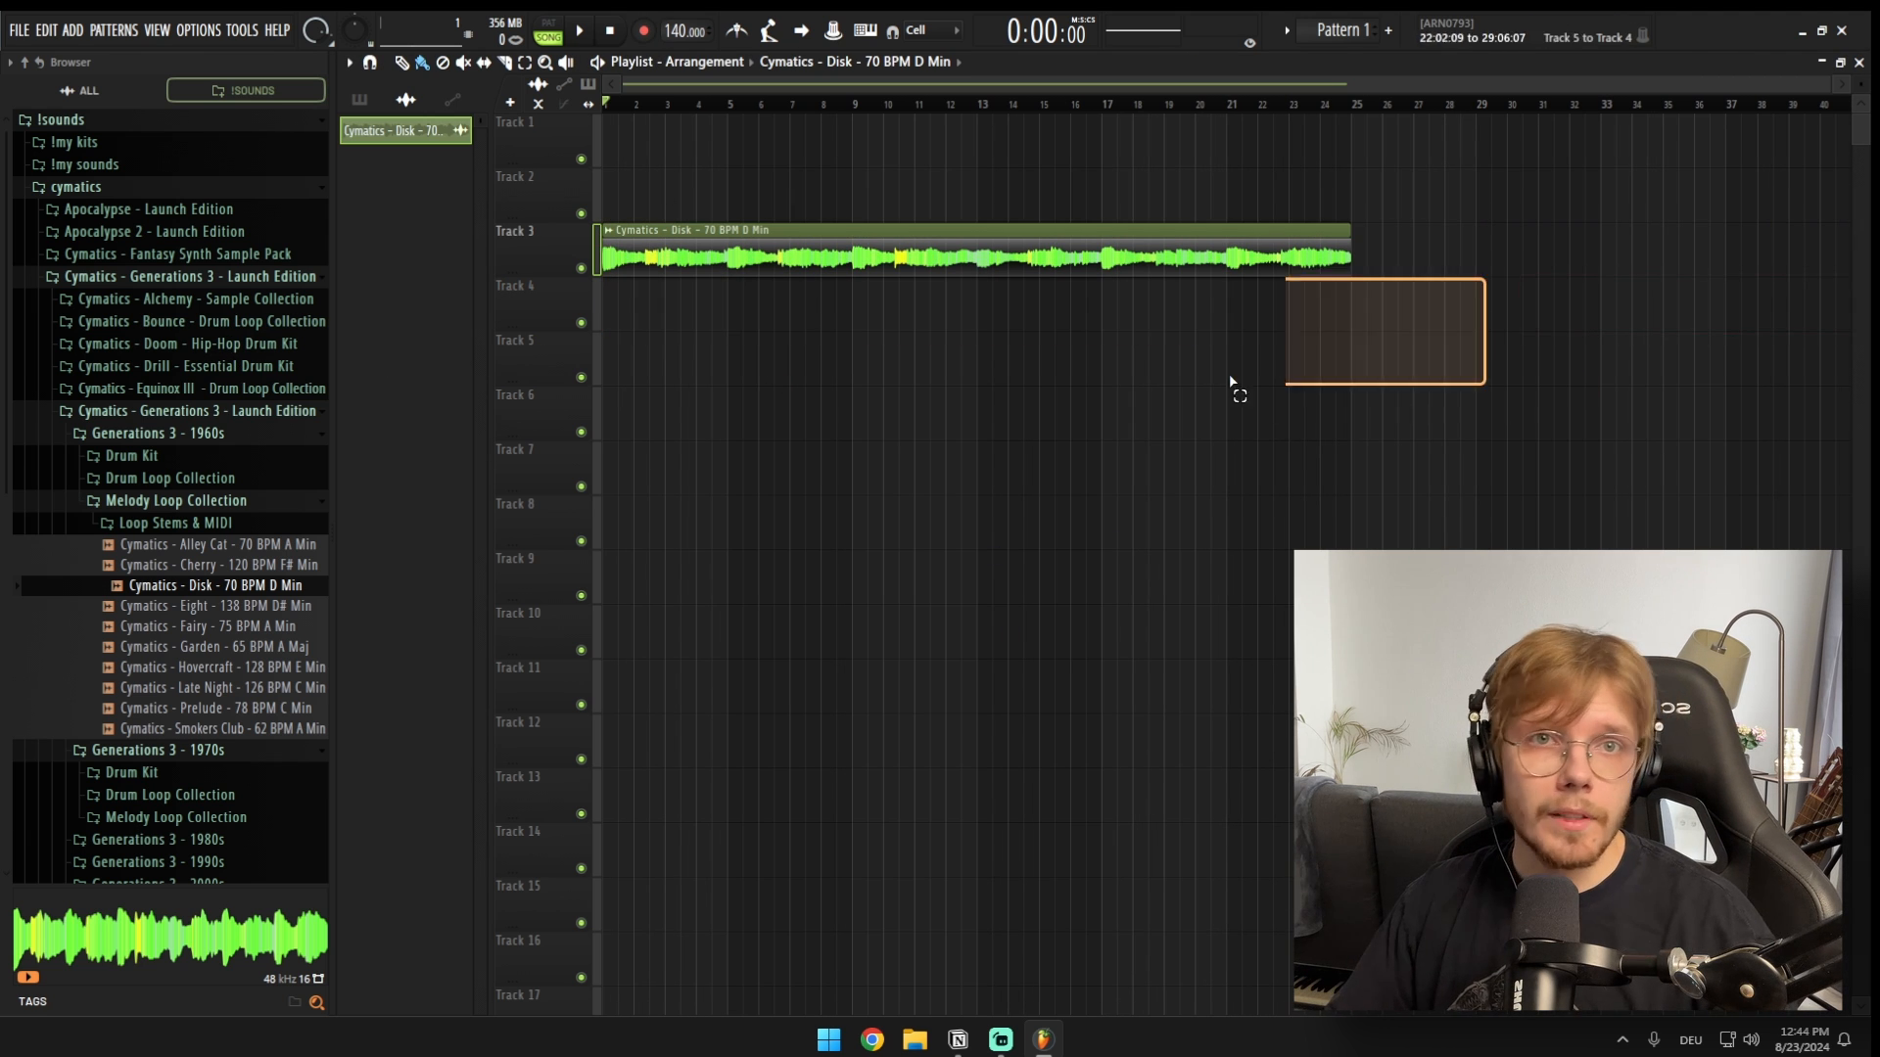
pyautogui.click(608, 230)
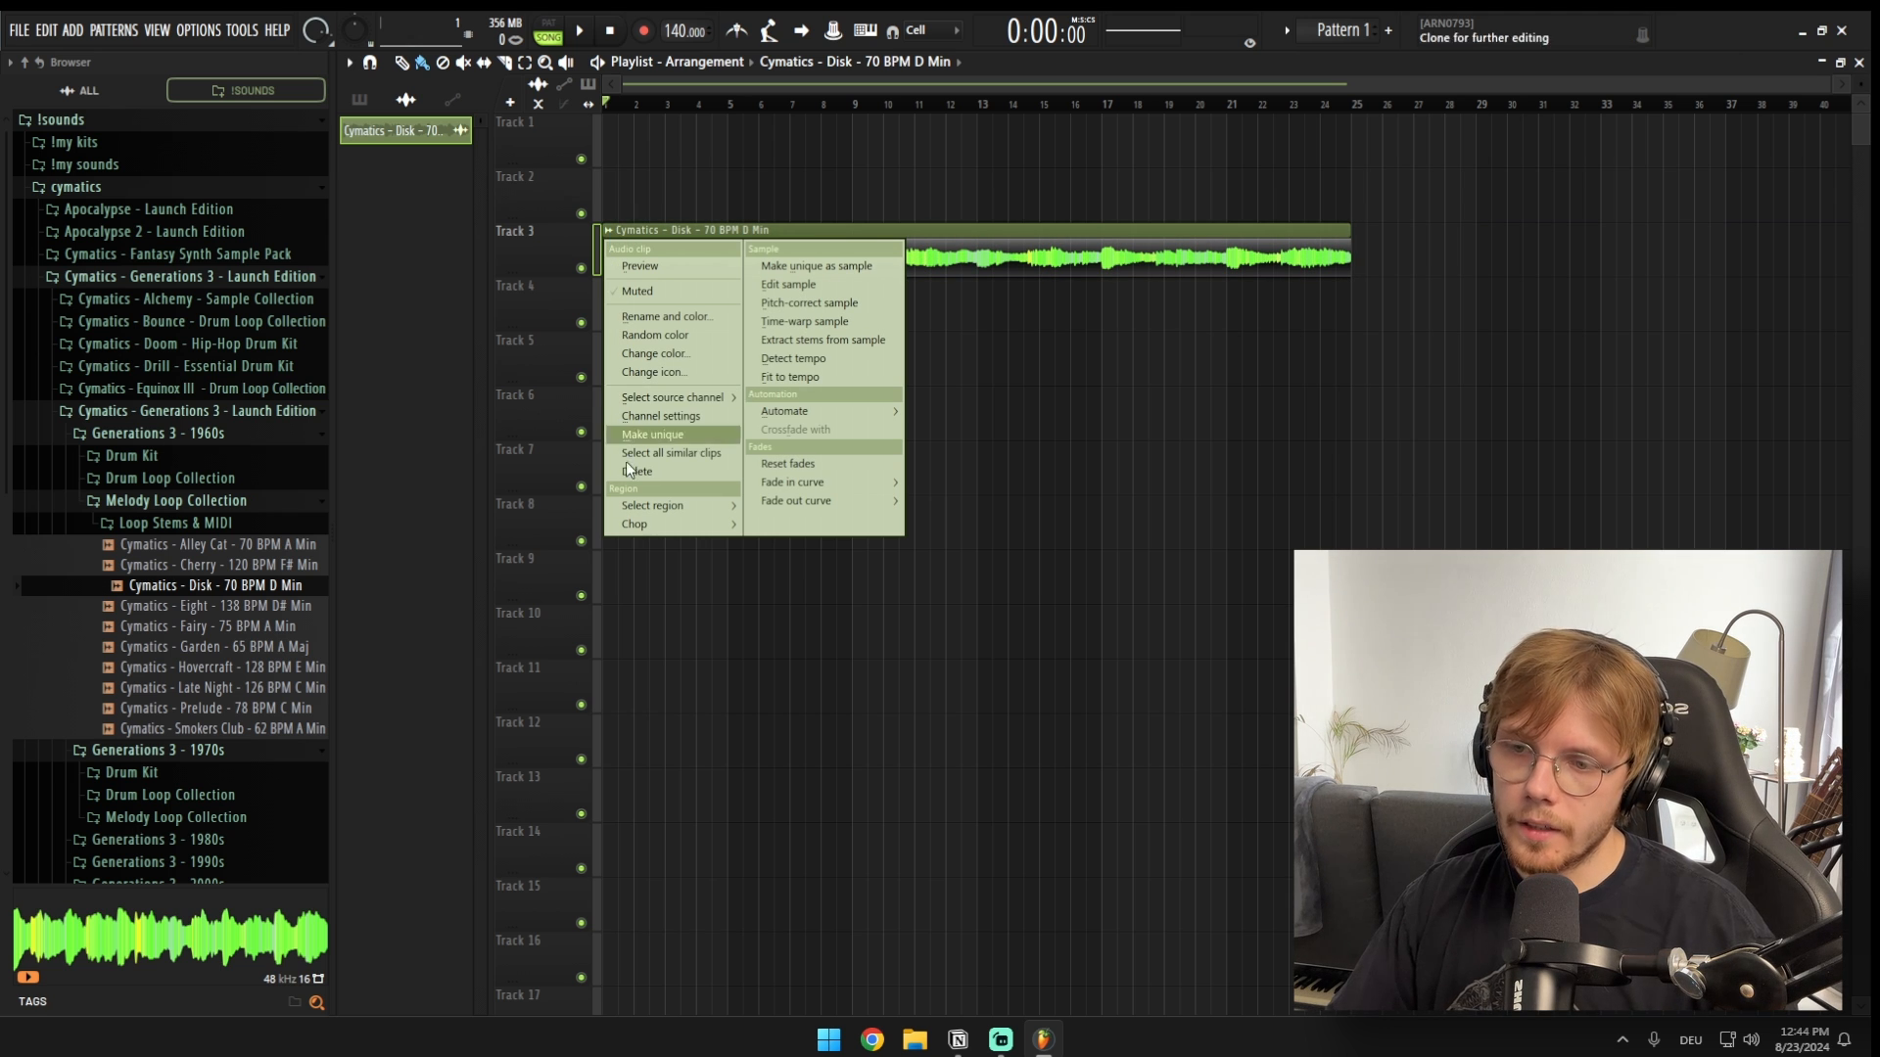
pyautogui.moveTo(649, 526)
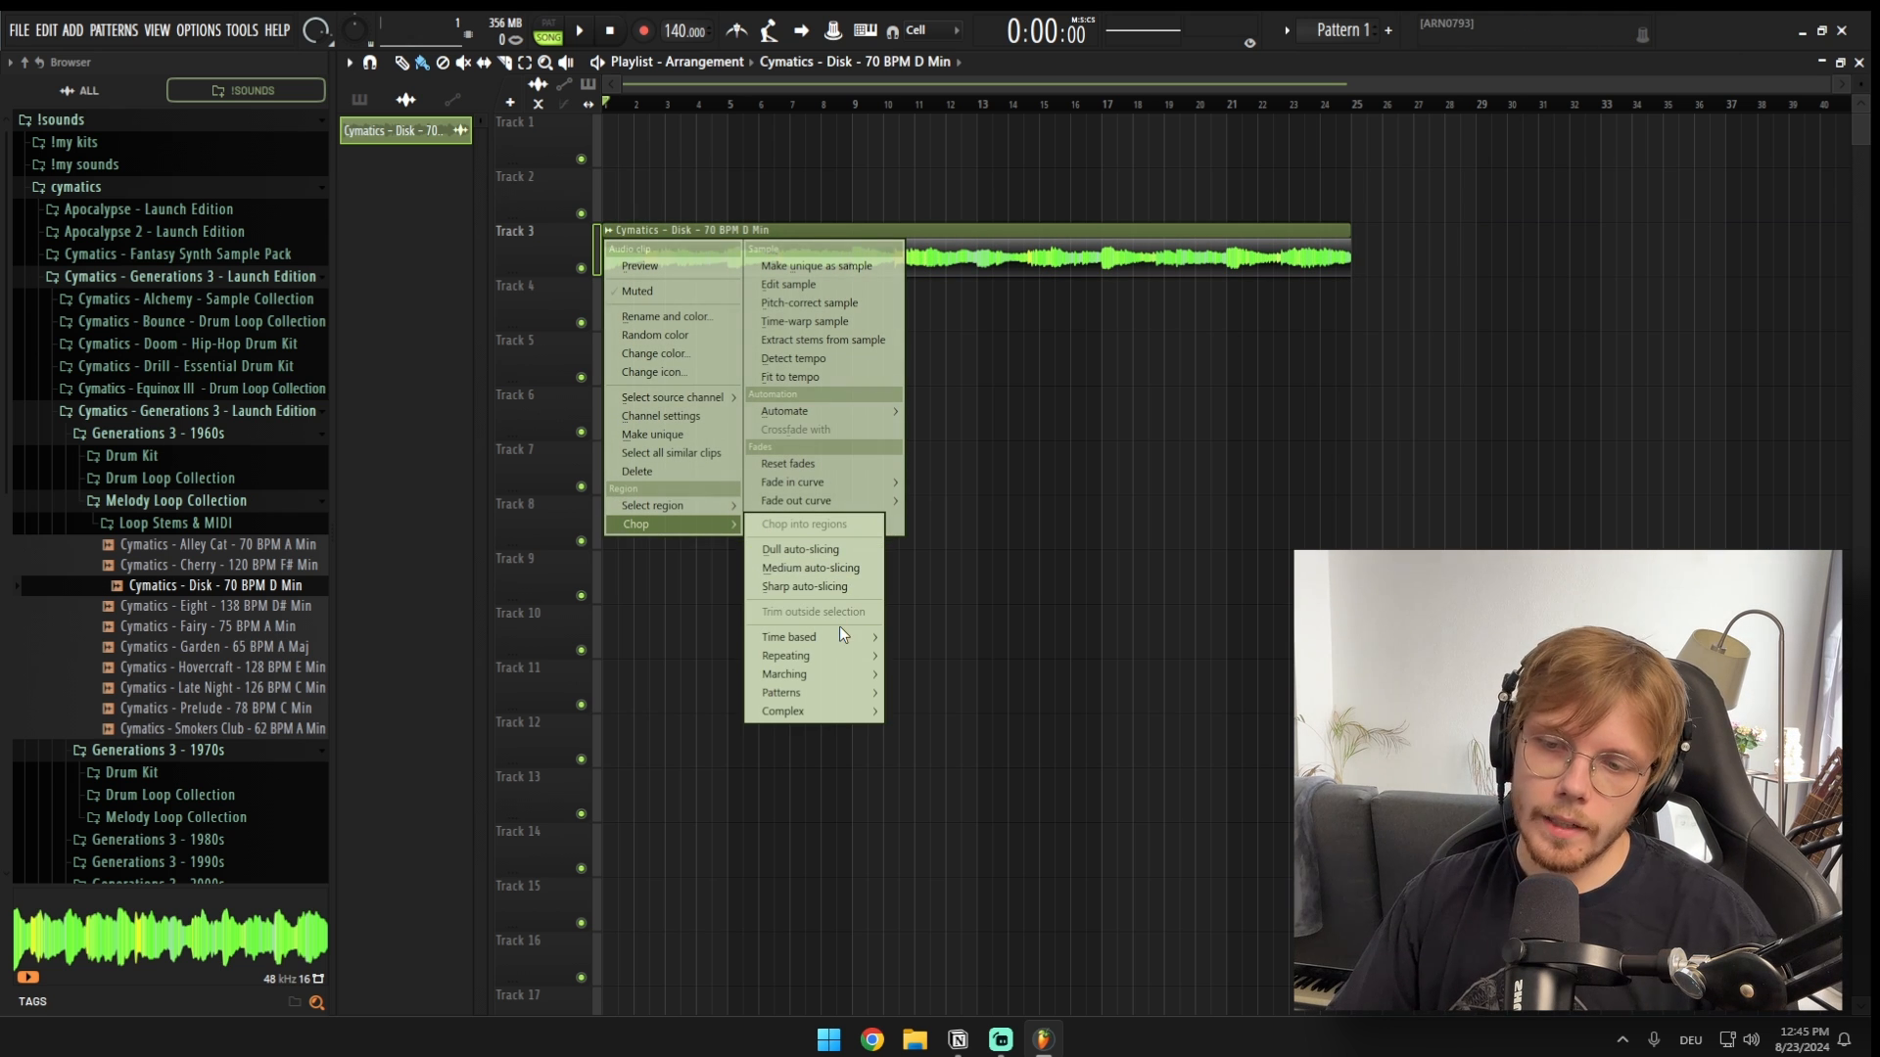
pyautogui.moveTo(836, 644)
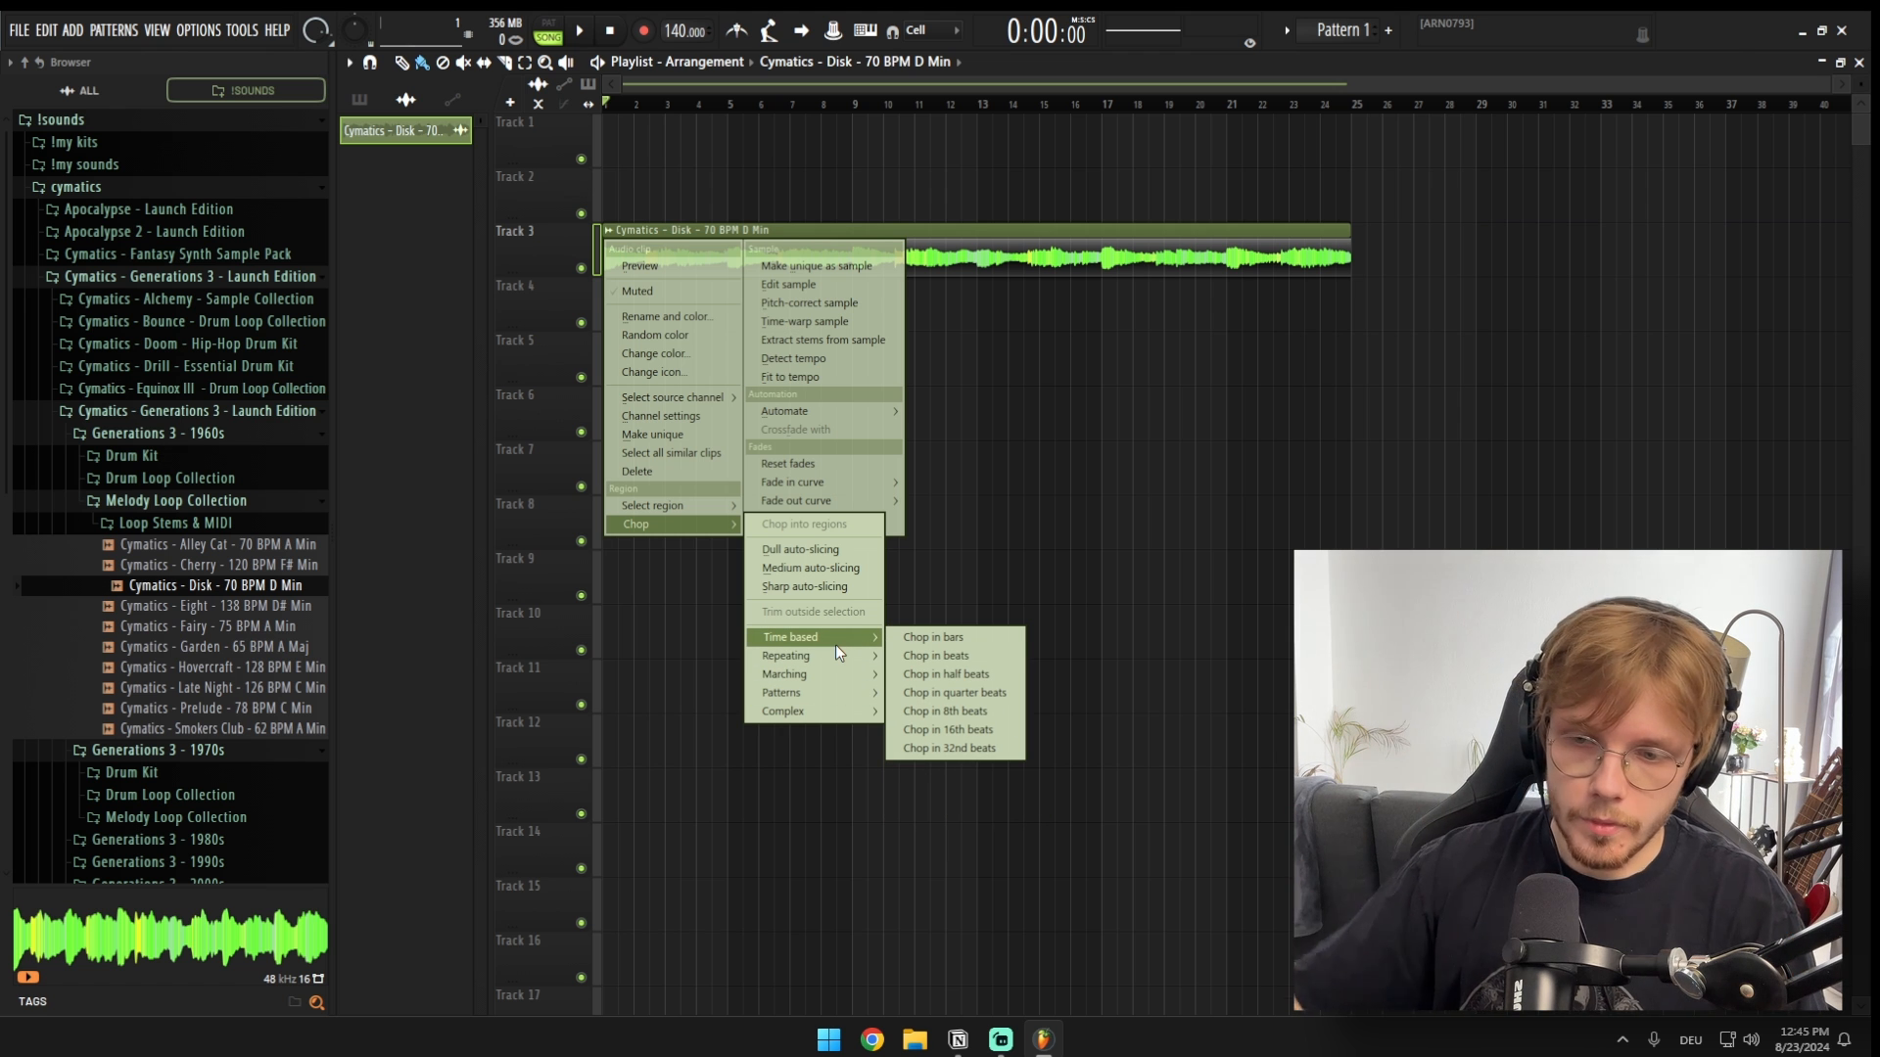
pyautogui.click(957, 658)
pyautogui.scroll(8, 536, 294)
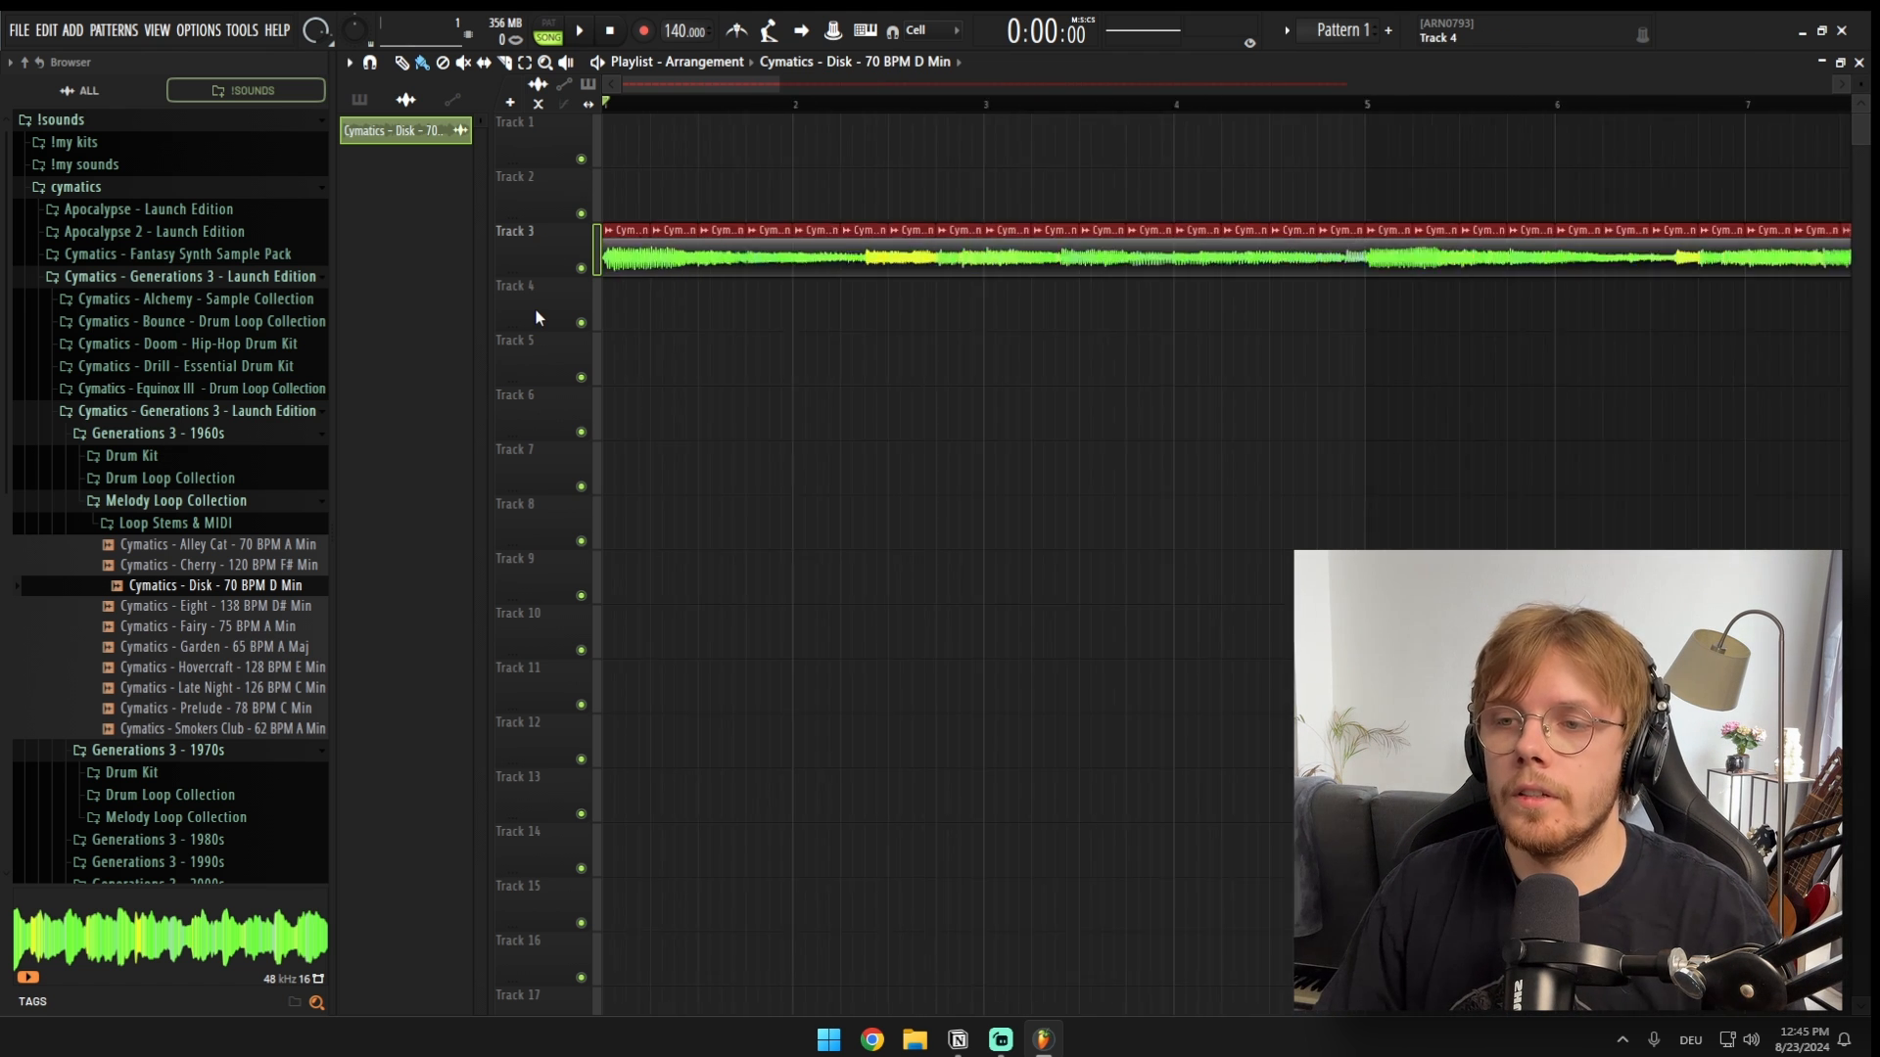
pyautogui.keyDown('ctrl'); pyautogui.click(658, 300); pyautogui.keyUp('ctrl')
# Step: Play the chopped clips on Track 3 from the start of the playlist
pyautogui.scroll(-5, 691, 300)
pyautogui.scroll(-2, 692, 298)
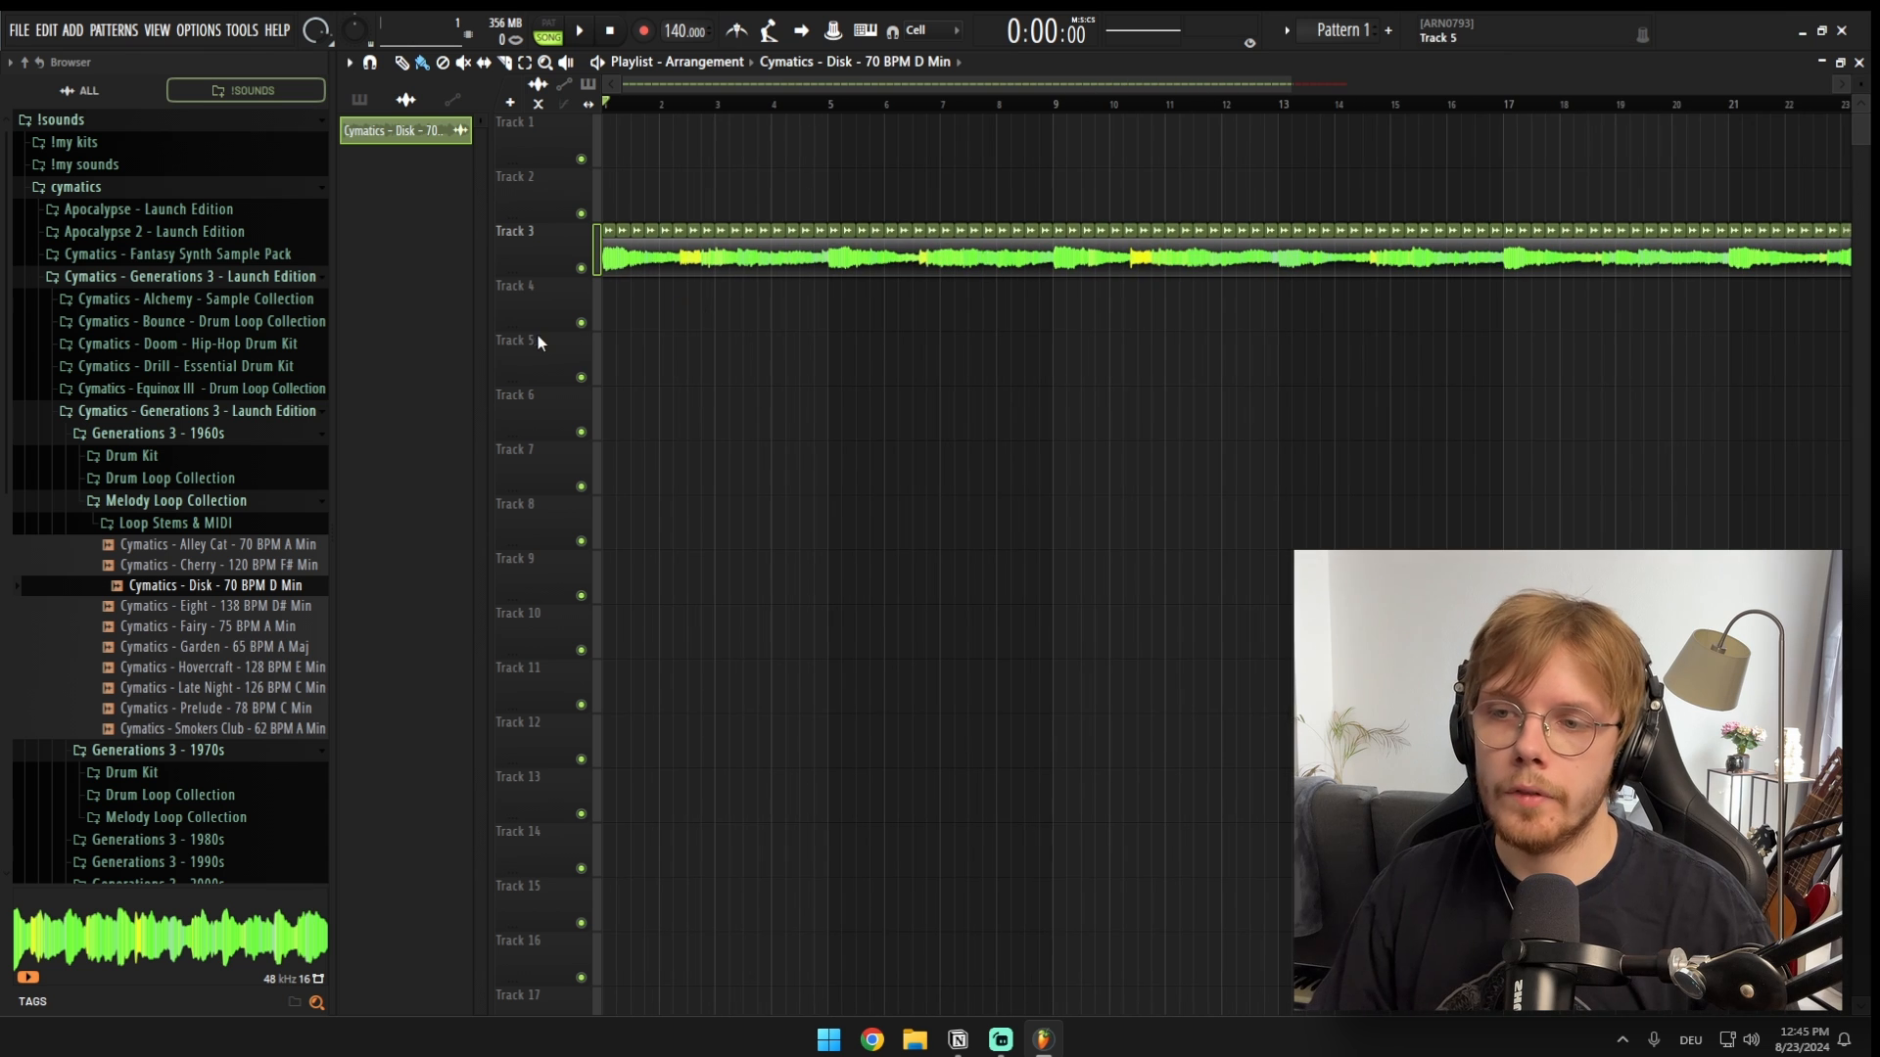
pyautogui.scroll(4, 532, 333)
pyautogui.press('space')
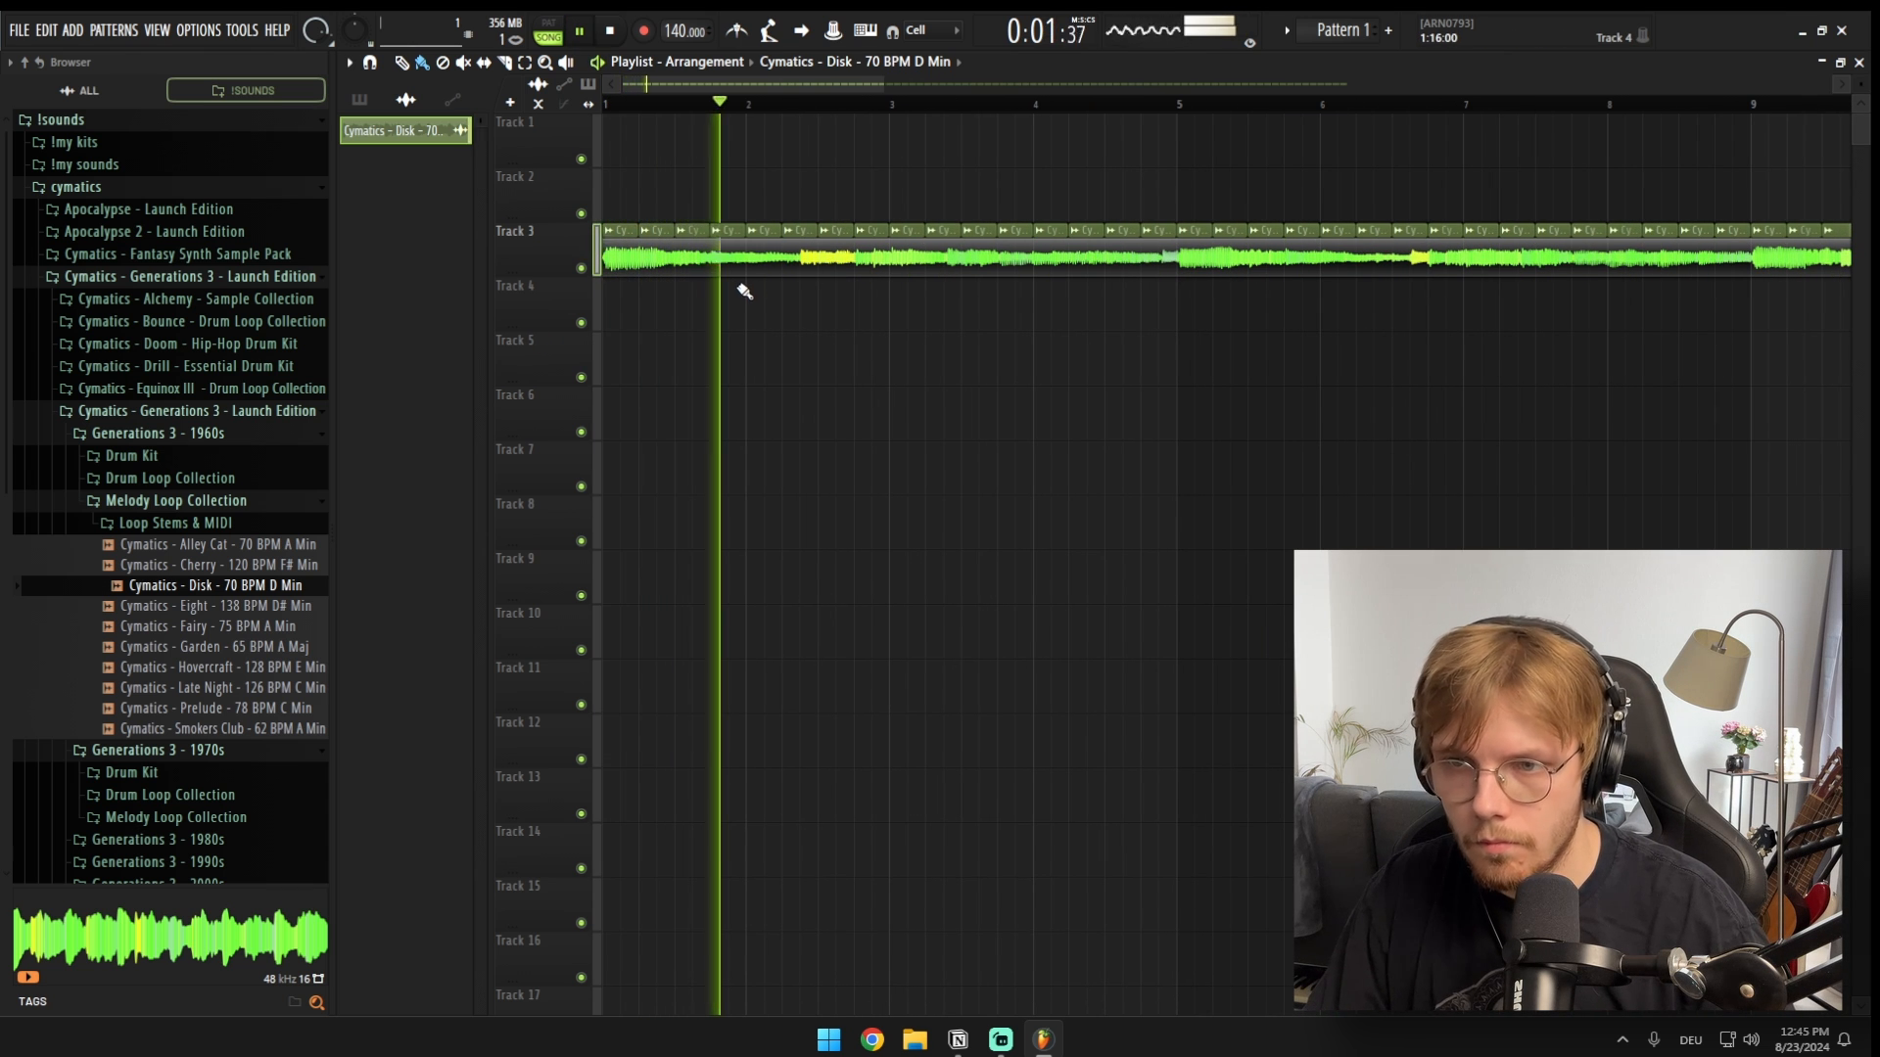
pyautogui.press('space')
pyautogui.scroll(4, 537, 314)
pyautogui.scroll(-3, 536, 306)
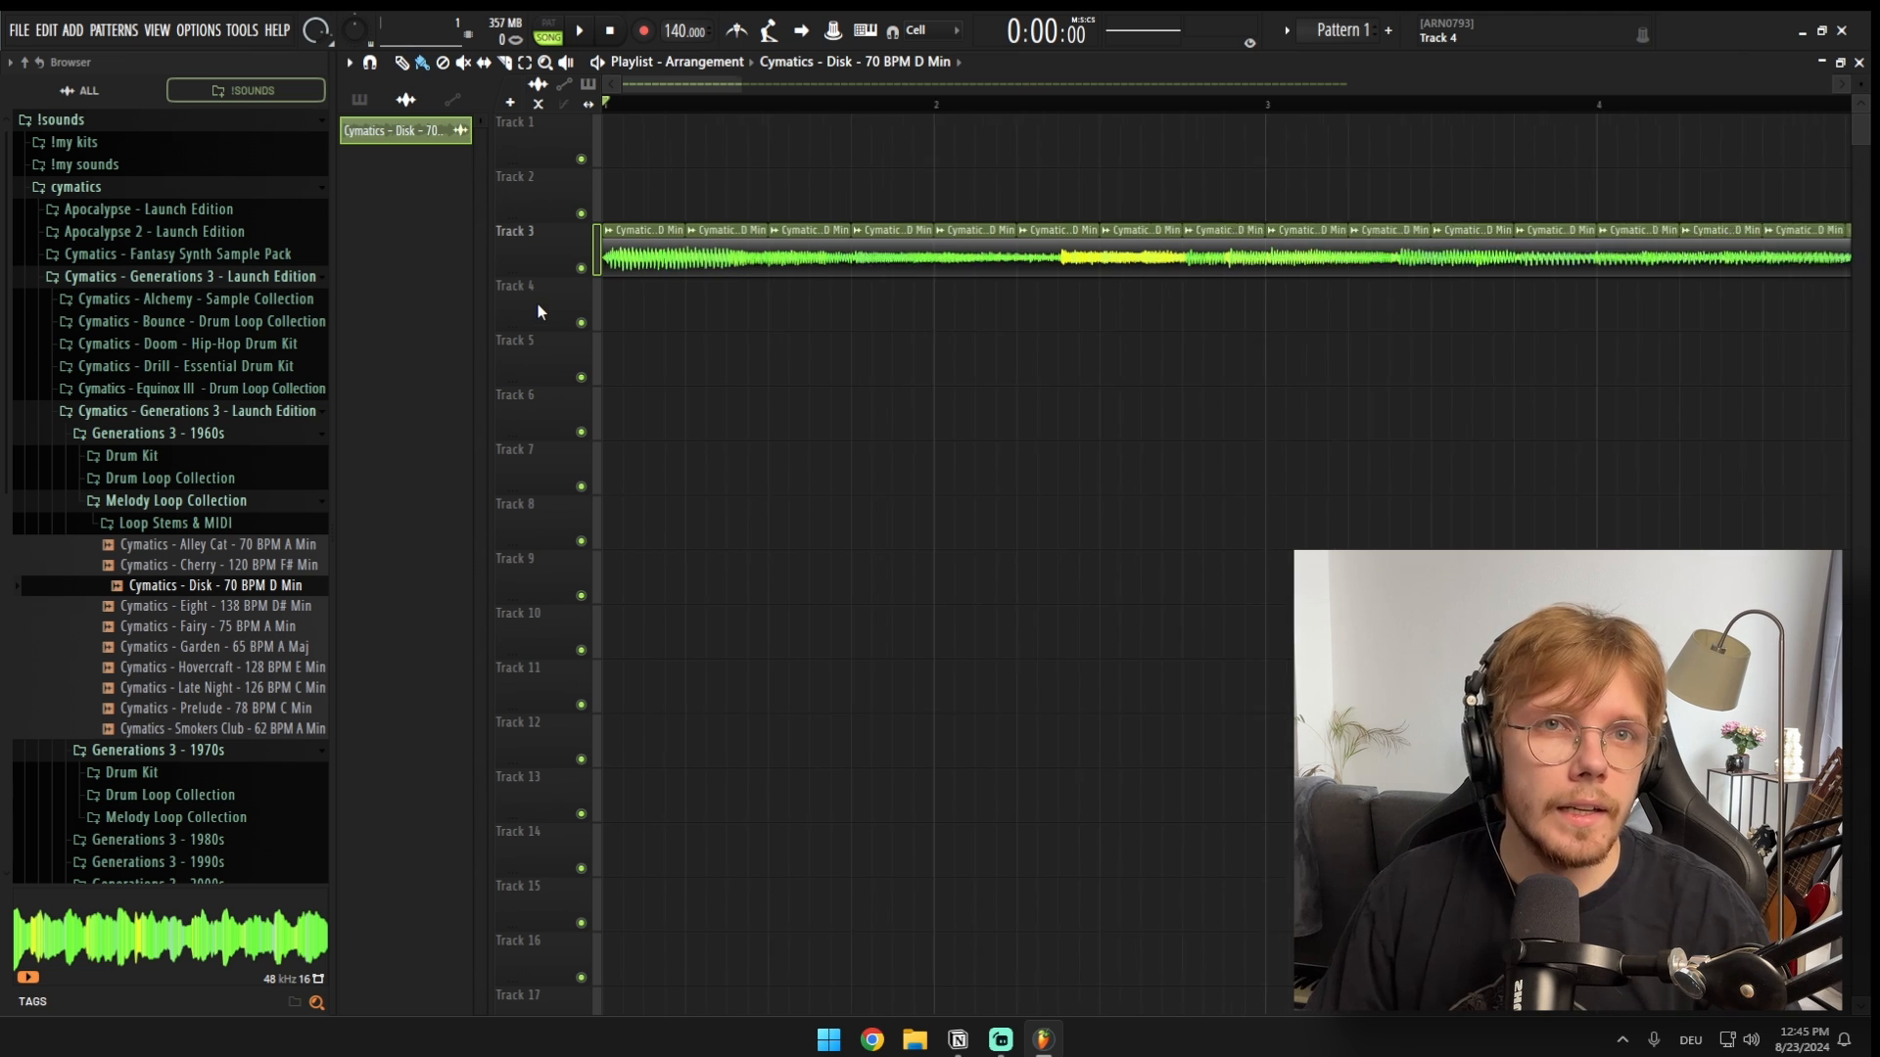
# Step: Set the Disk audio clip's declicking mode to Generic (bleeding) and play the chops
pyautogui.doubleClick(622, 233)
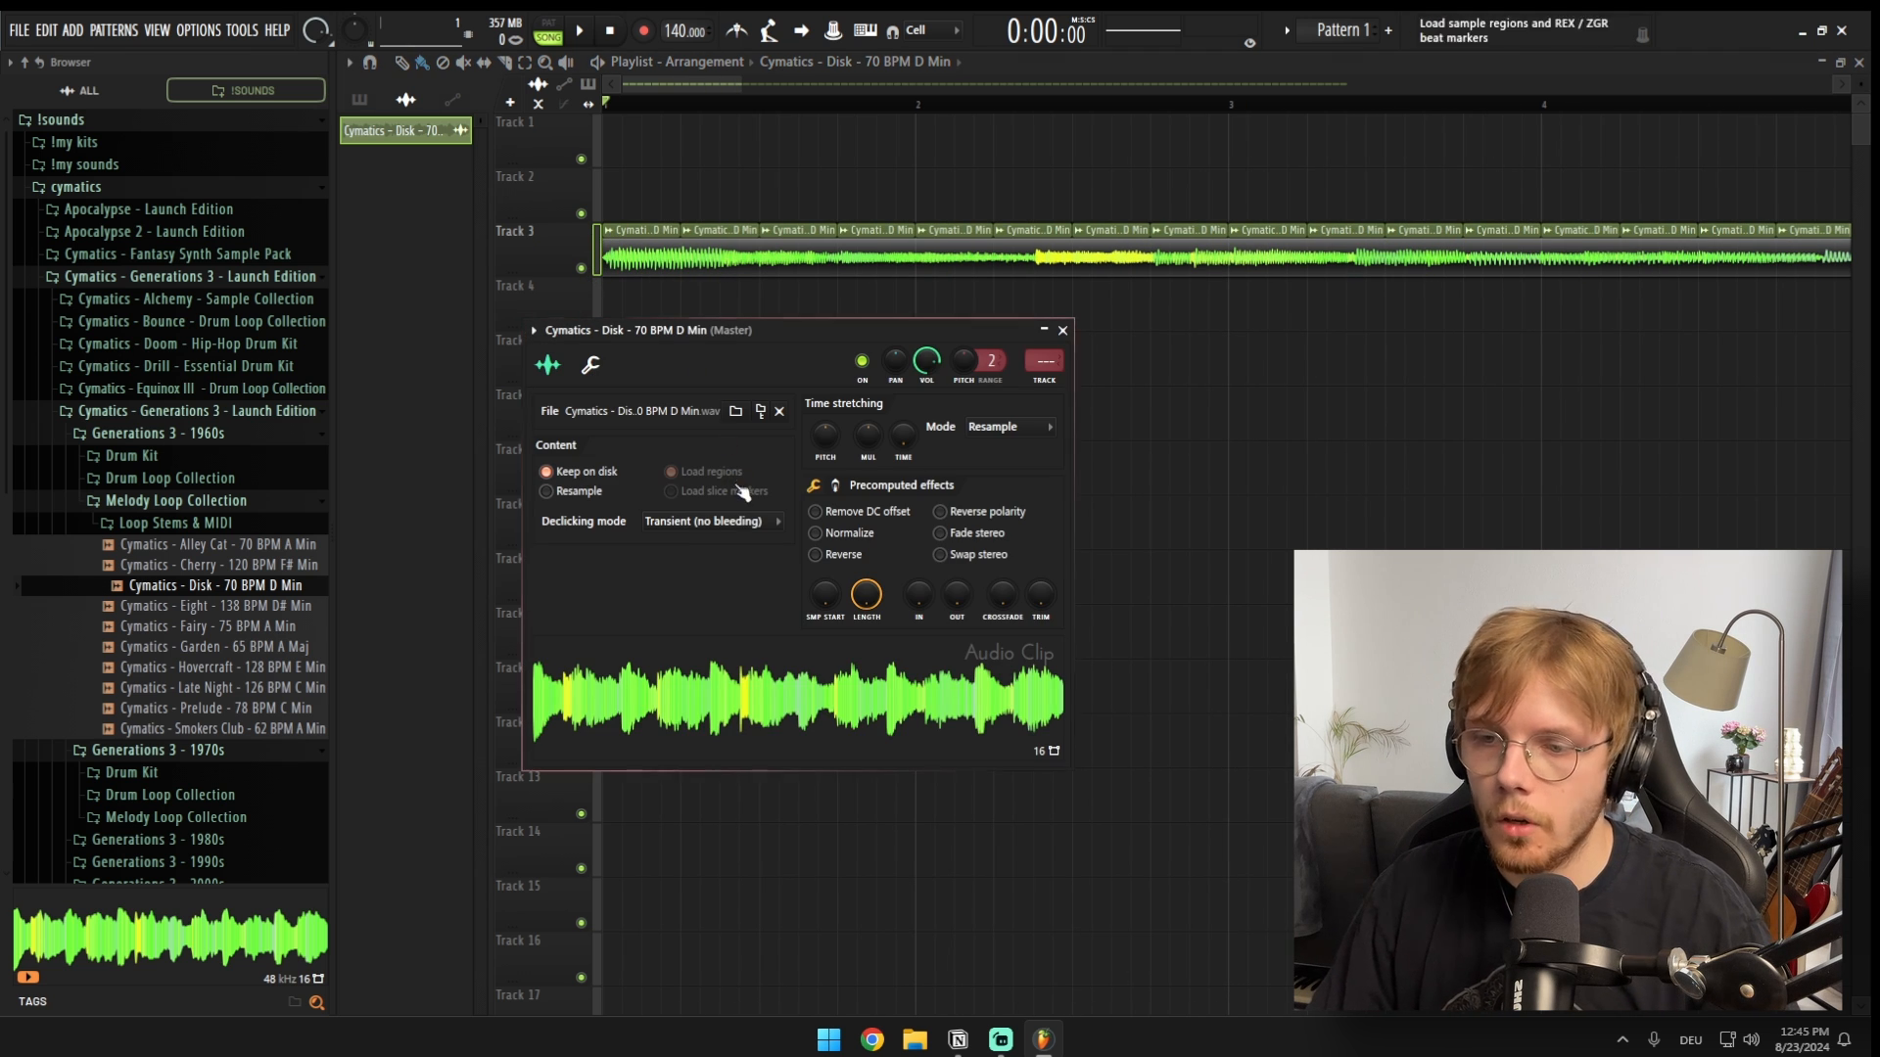
pyautogui.click(717, 598)
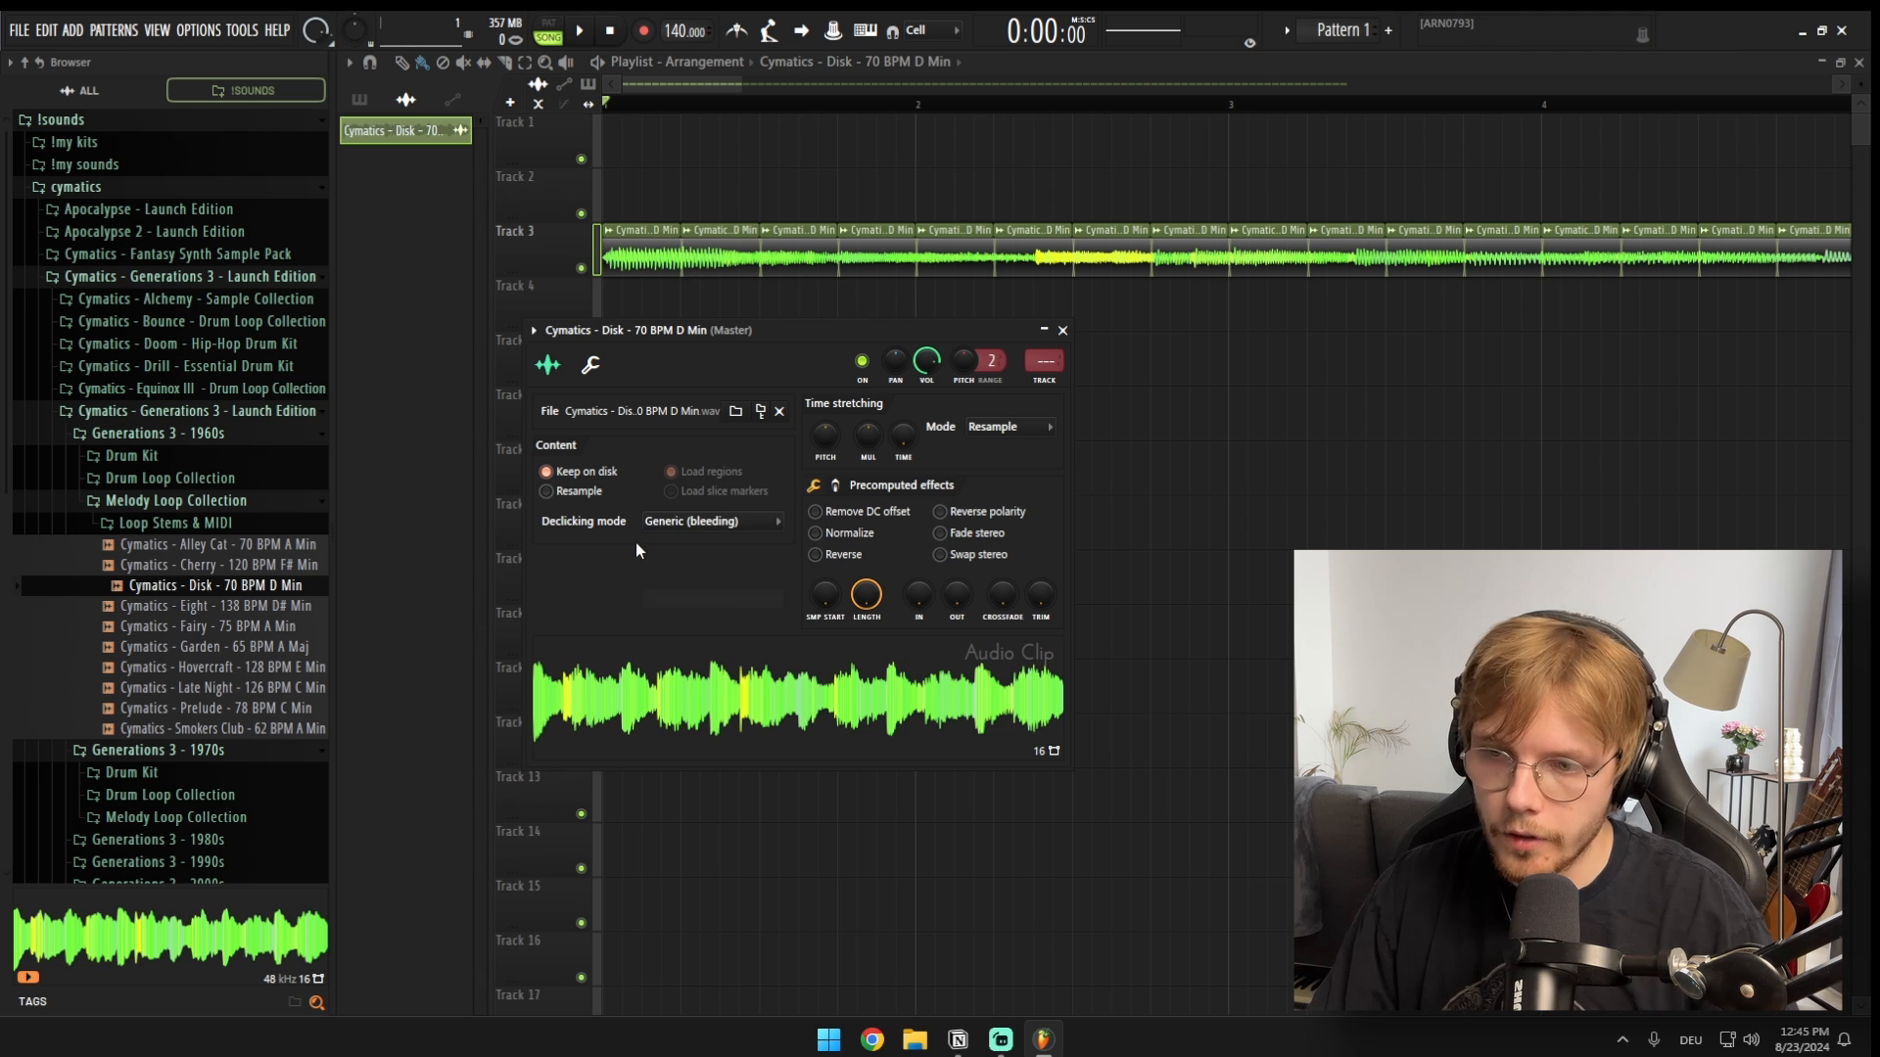
pyautogui.press('Escape')
pyautogui.press('space')
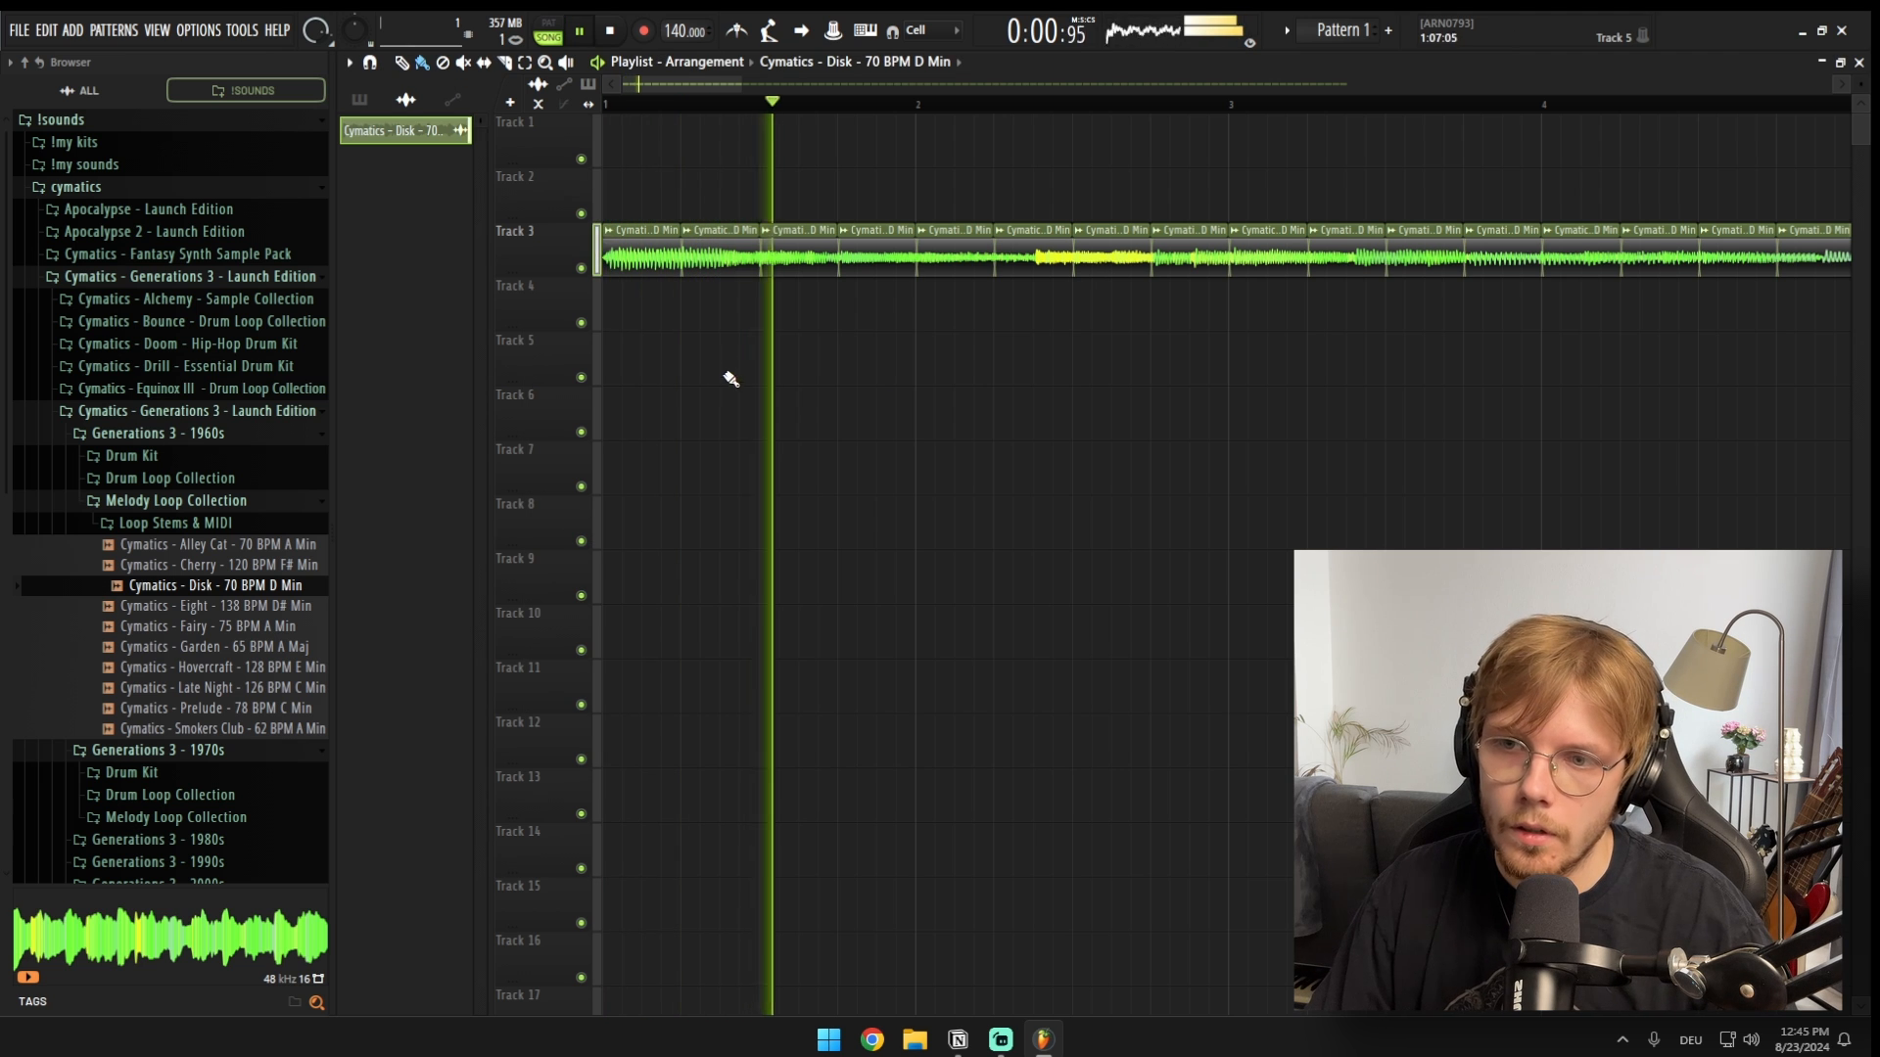
# Step: Try the Smooth (bleeding) declicking mode on the Disk audio clip and play the chops
pyautogui.doubleClick(630, 254)
pyautogui.click(710, 521)
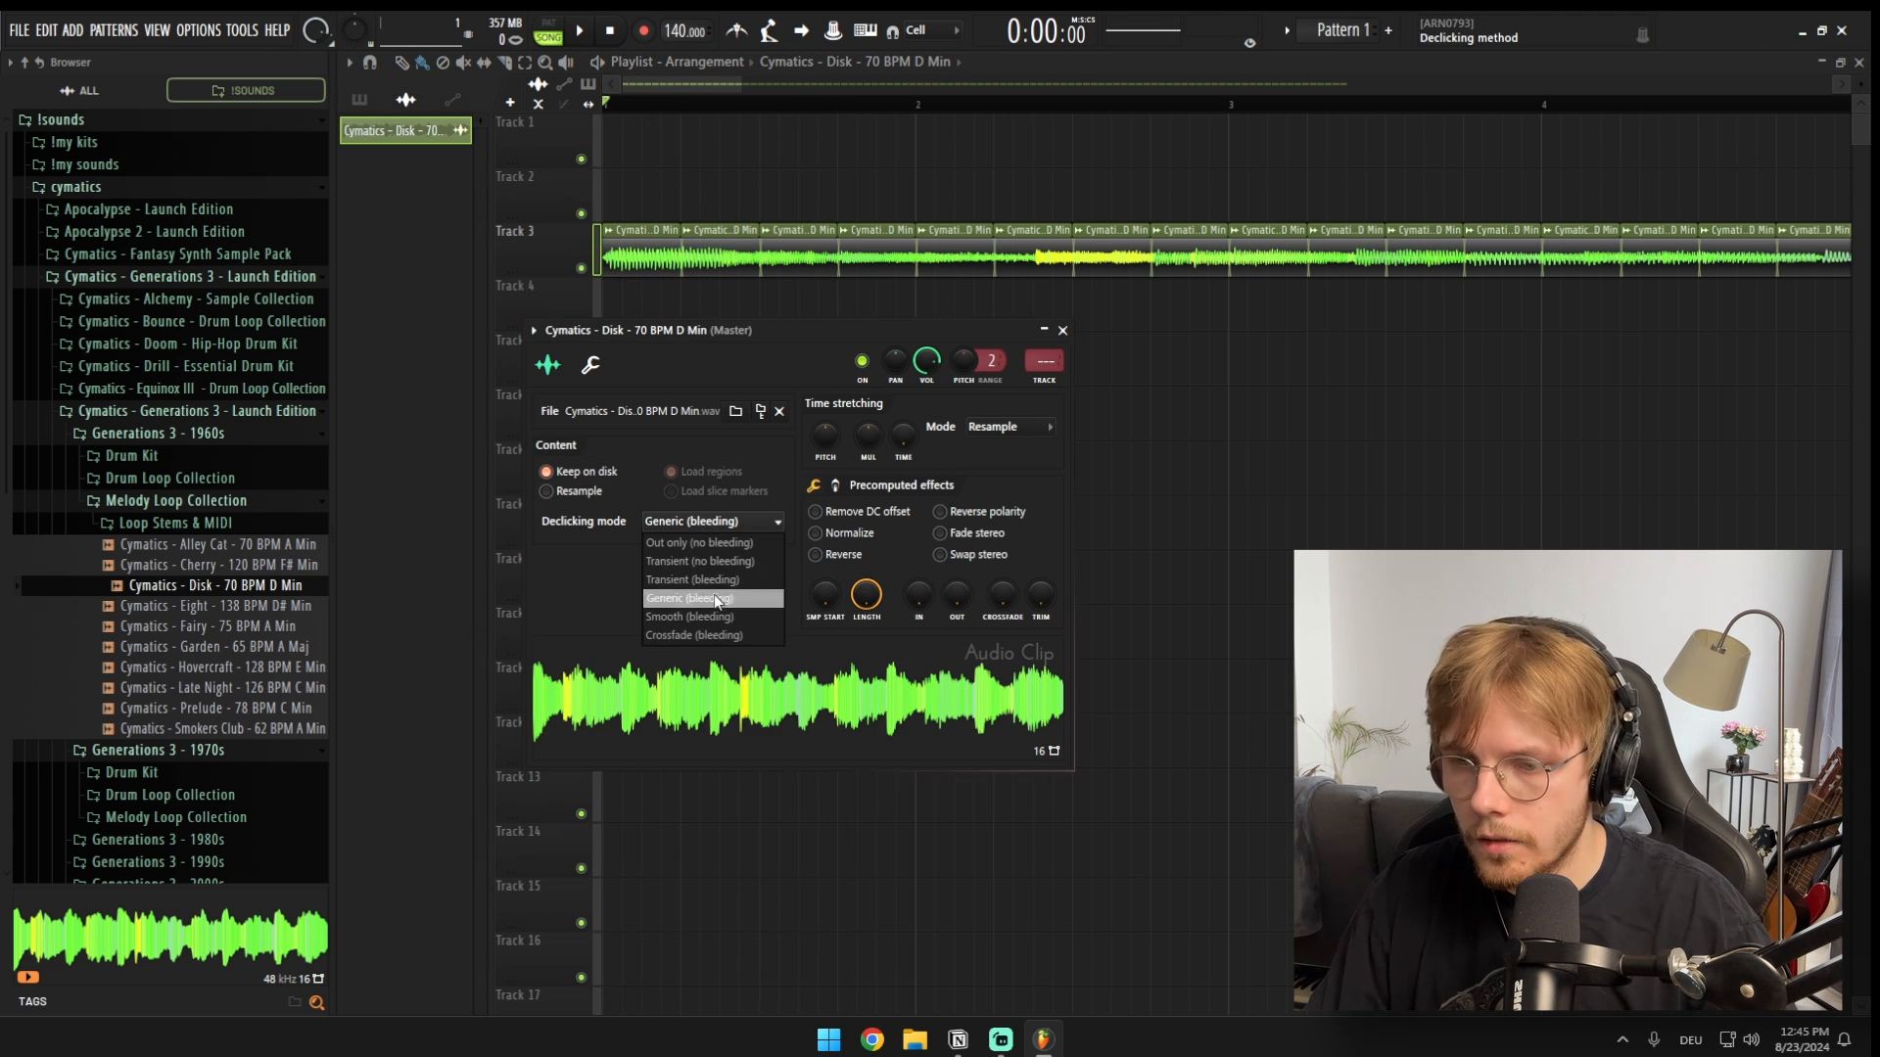
pyautogui.click(709, 615)
pyautogui.press('space')
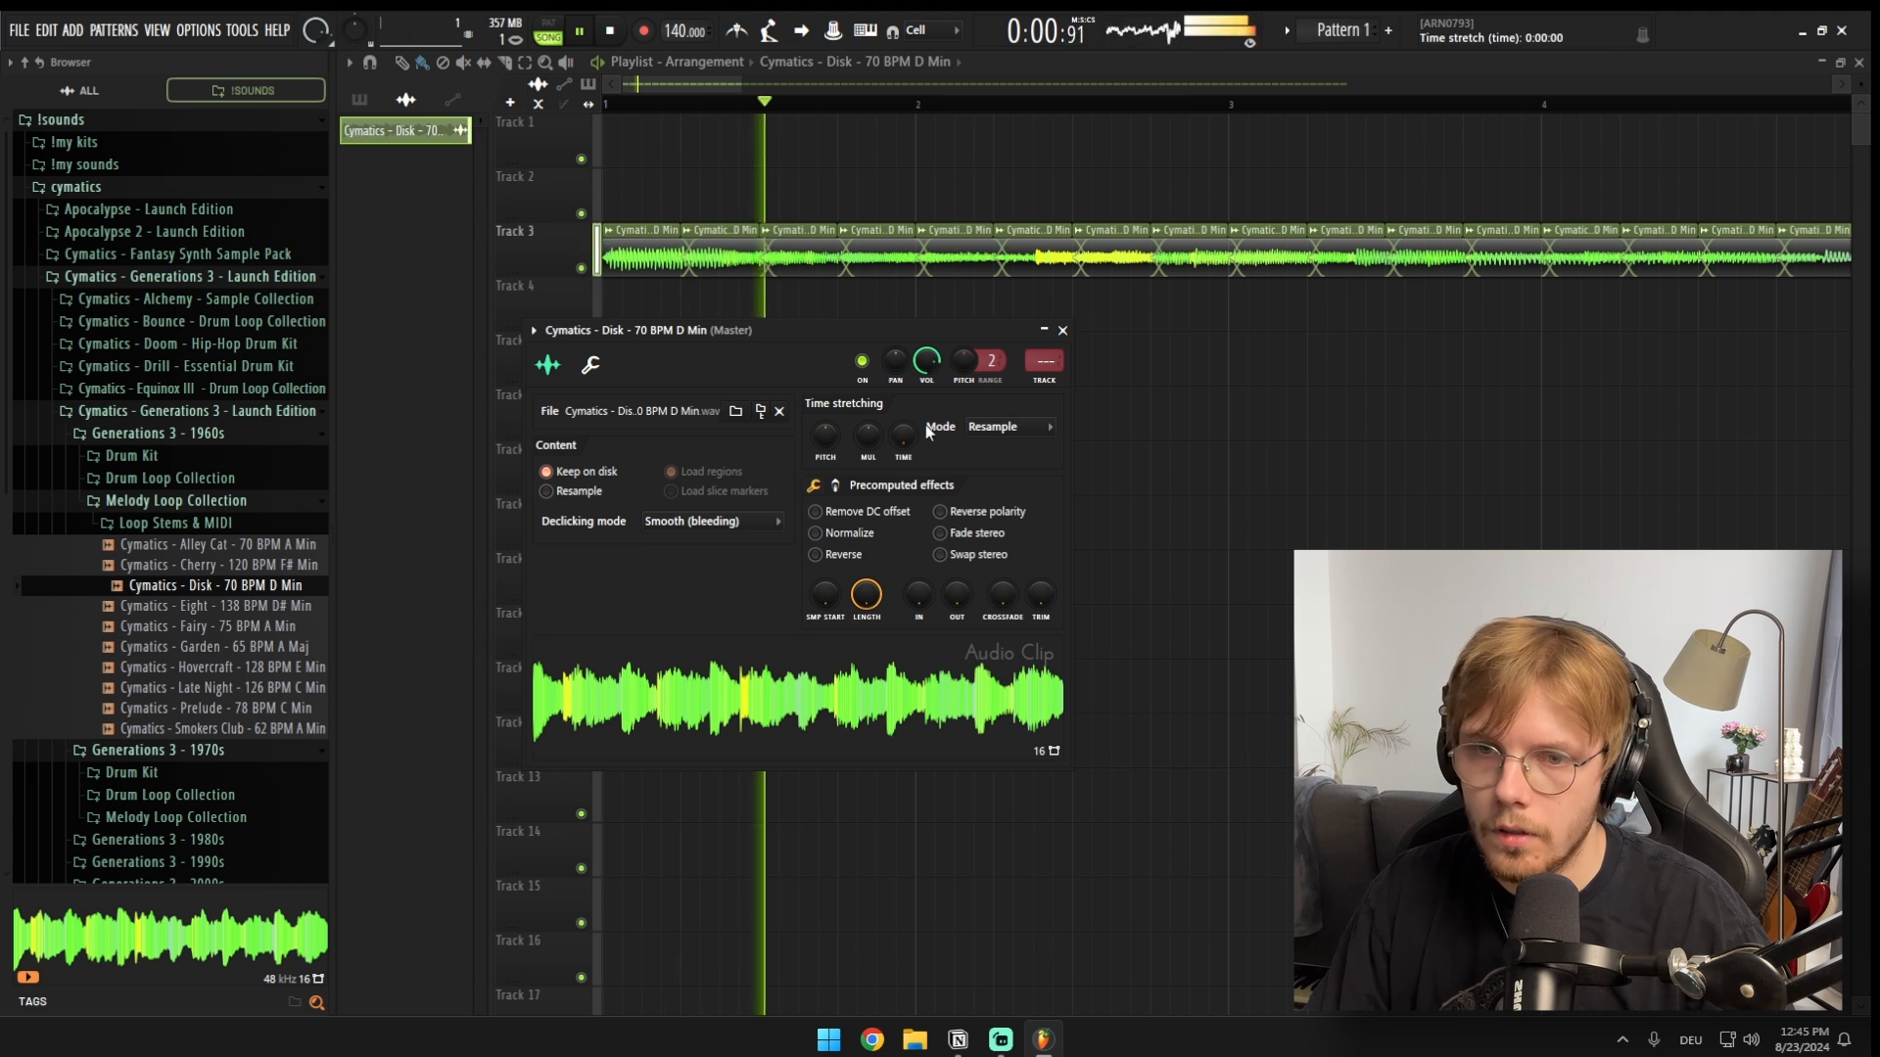
# Step: Set the Disk audio clip's declicking mode back to Generic (bleeding) and close its channel settings
pyautogui.click(743, 519)
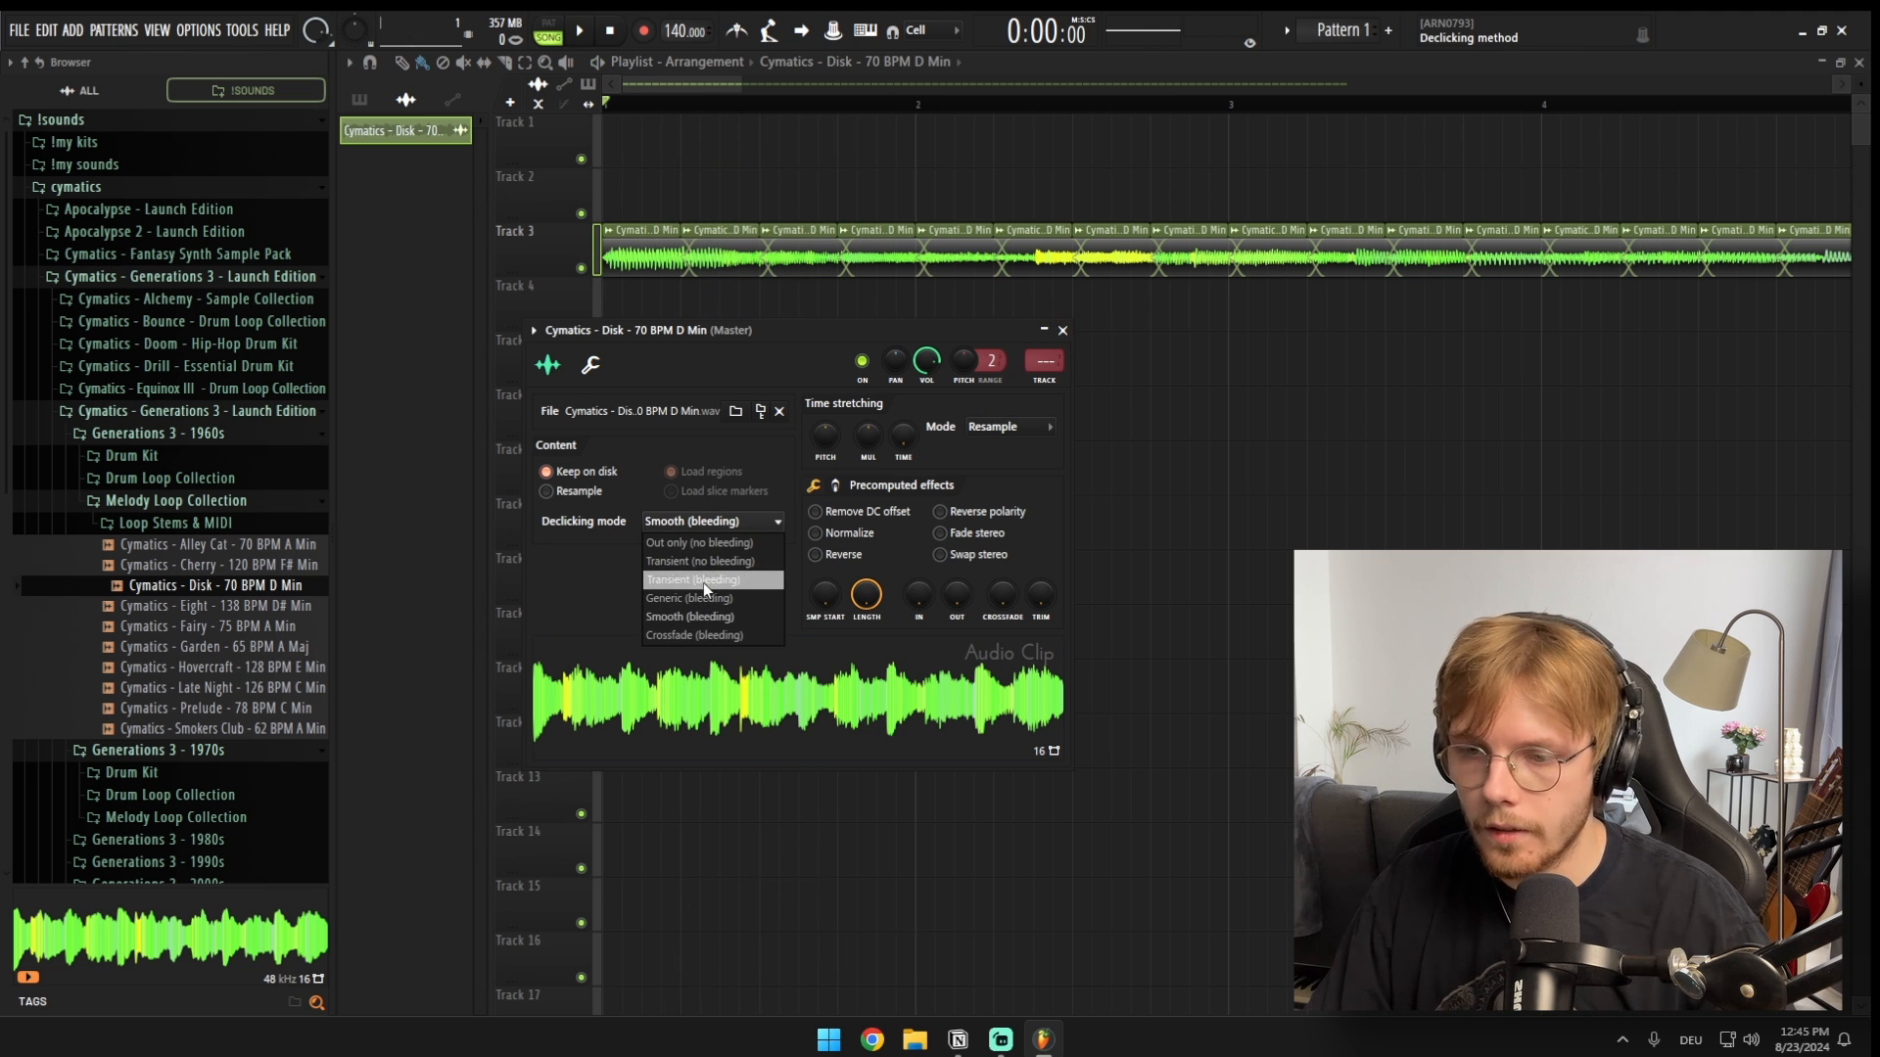
pyautogui.click(691, 595)
pyautogui.press('Escape')
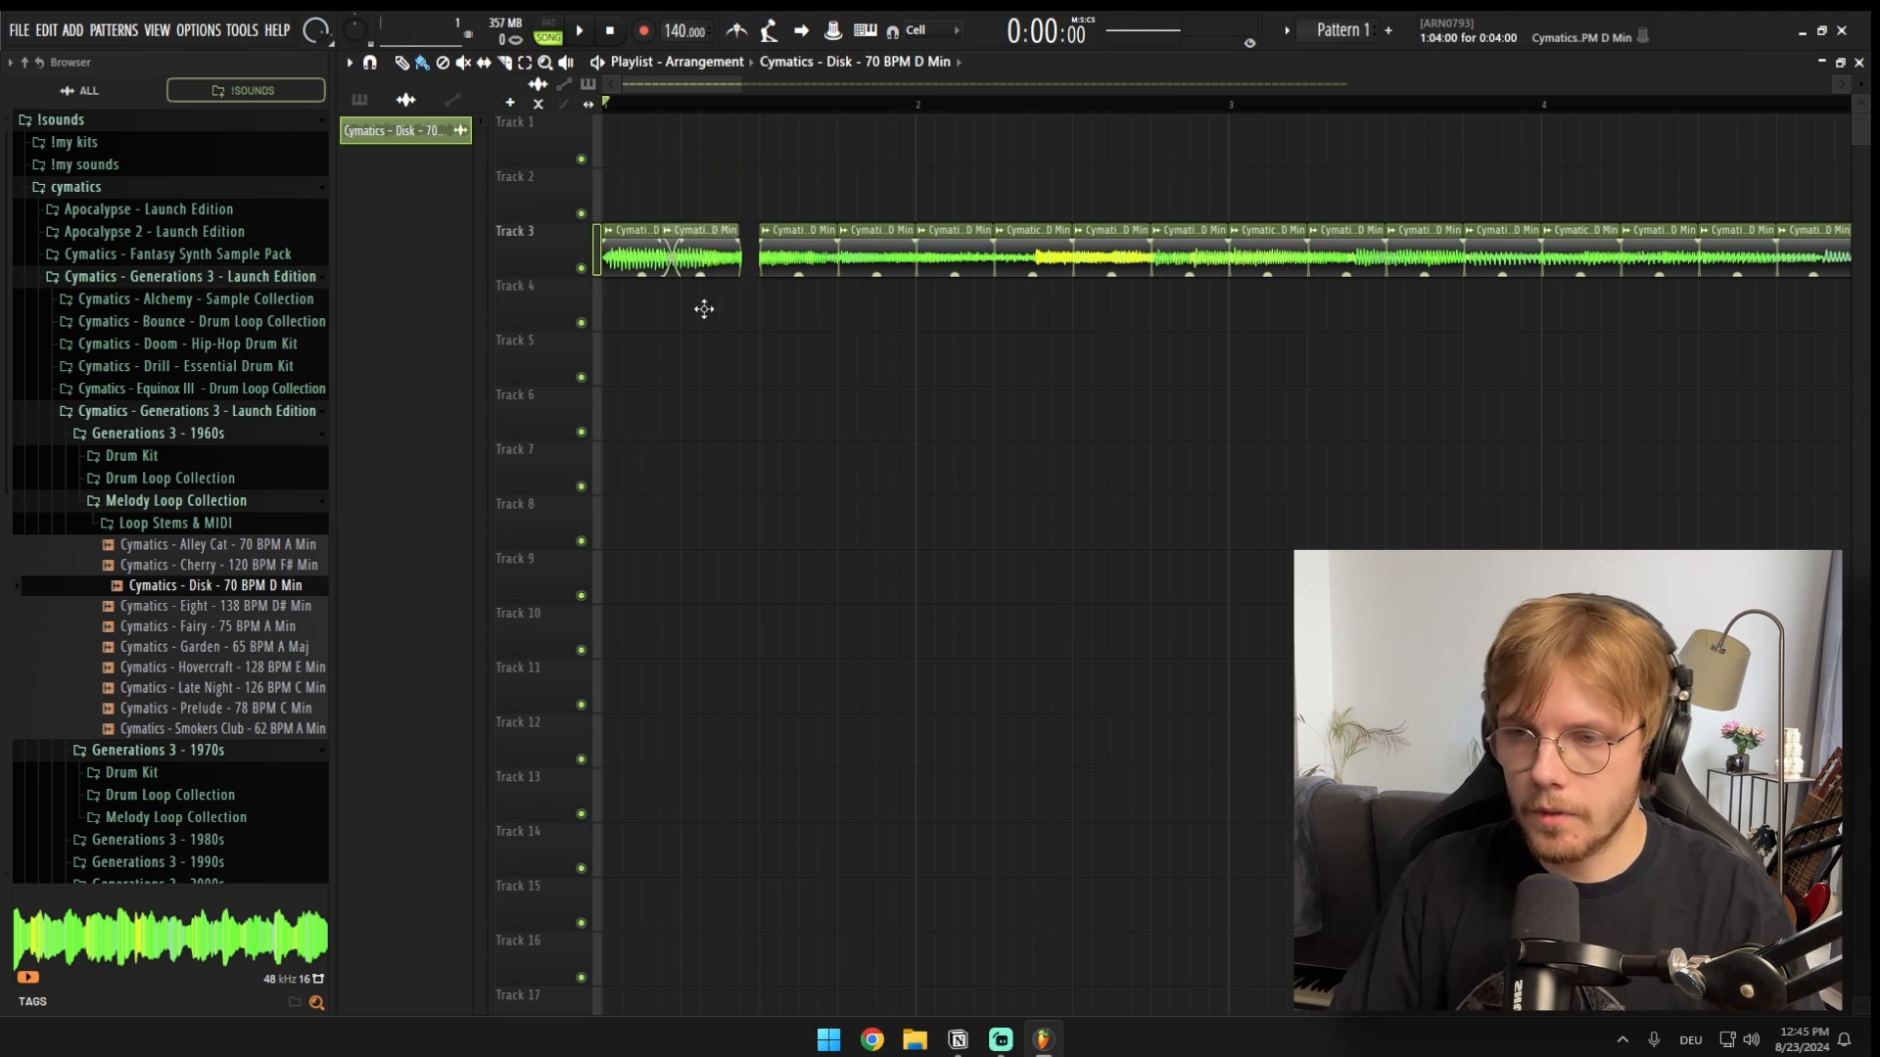
# Step: Move the second beat chop from Track 3 down to Track 4 and play the arrangement
pyautogui.press('space')
pyautogui.press('space')
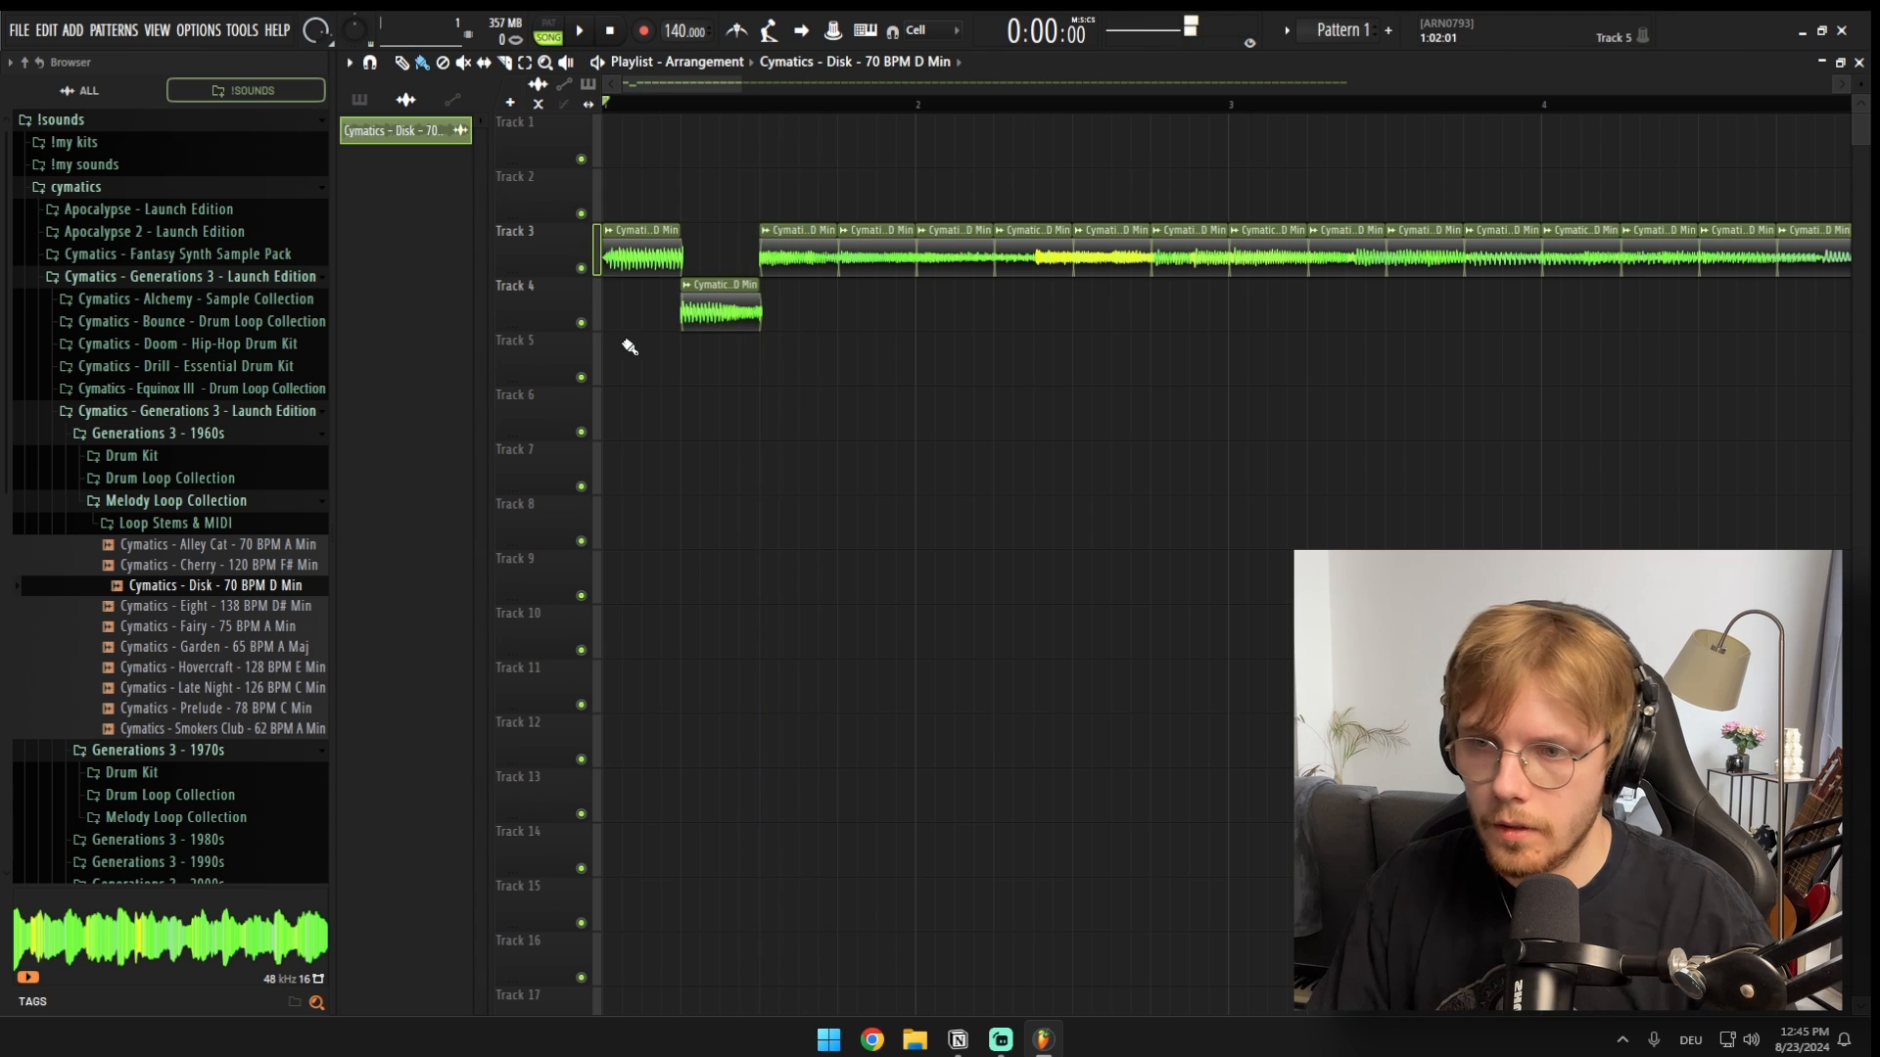
pyautogui.scroll(5, 632, 343)
pyautogui.scroll(-6, 881, 470)
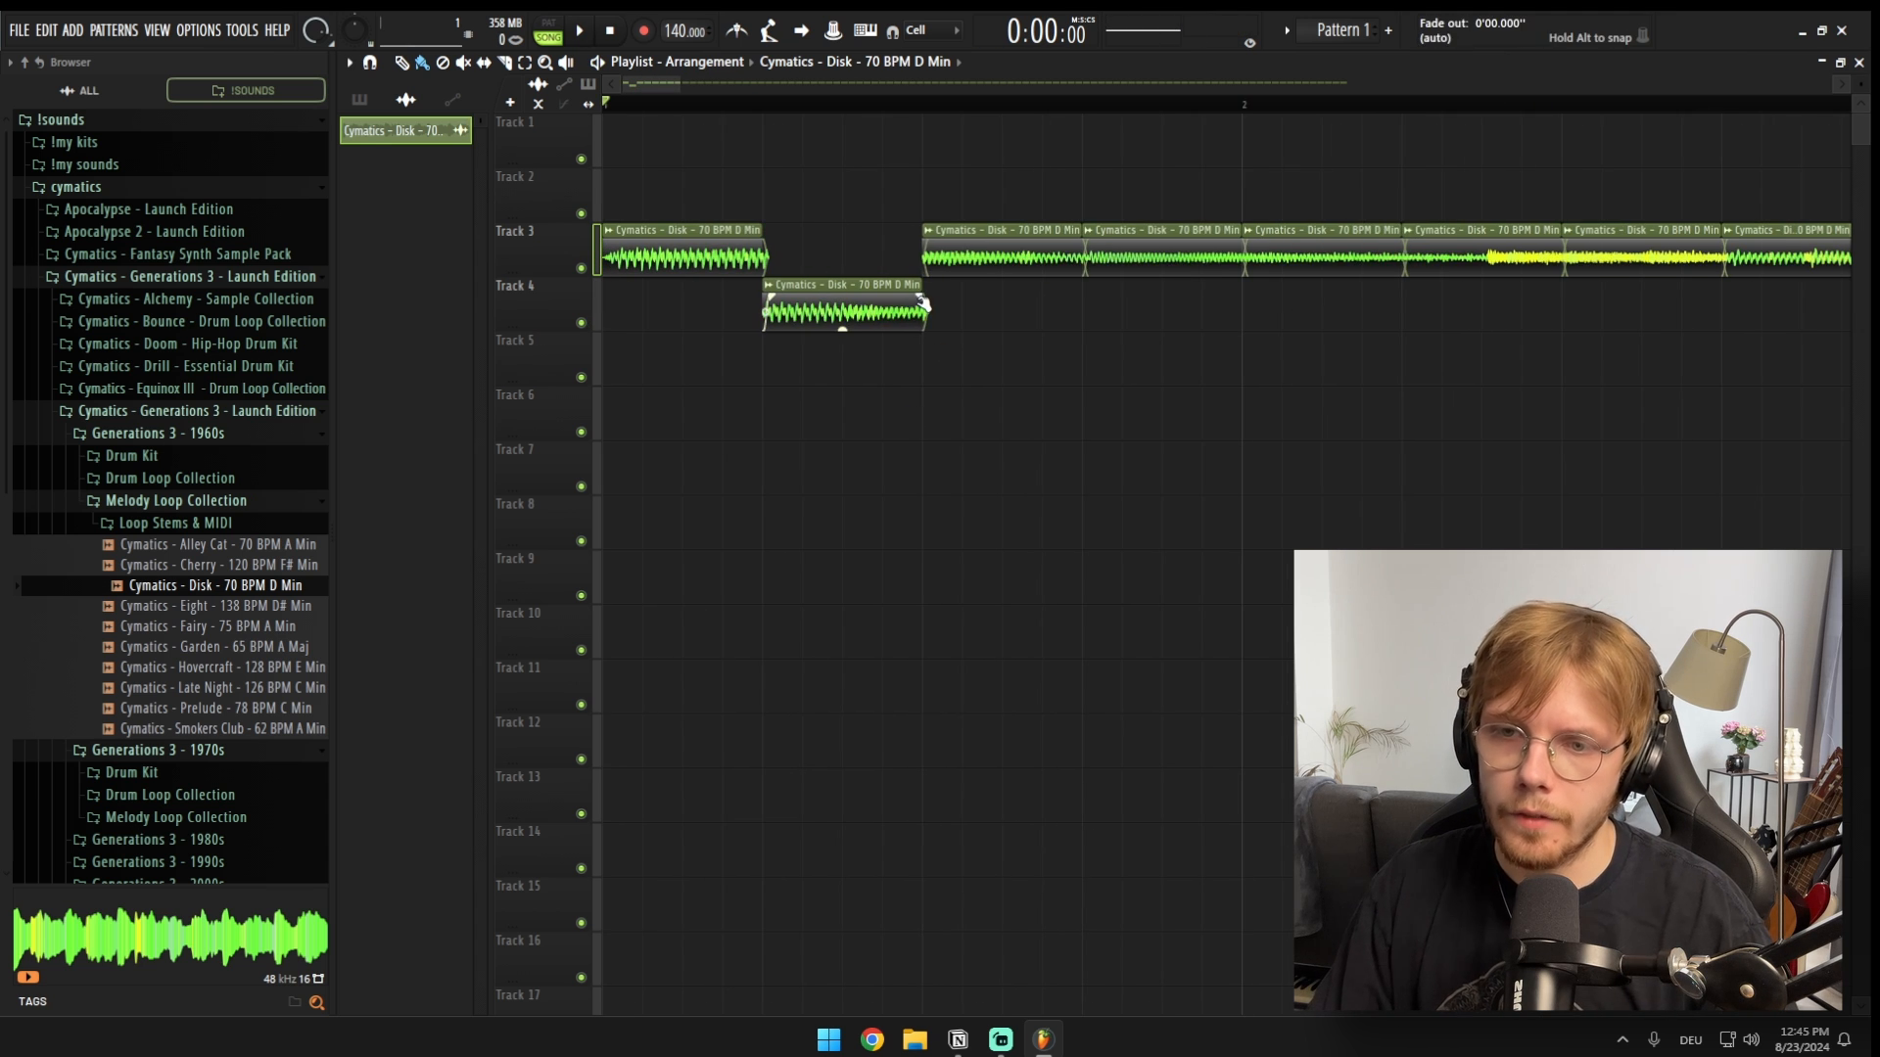
# Step: Toggle the playlist option Create new clips with manual fades and inspect the fades on the Track 4 chop
pyautogui.click(348, 62)
pyautogui.moveTo(390, 84)
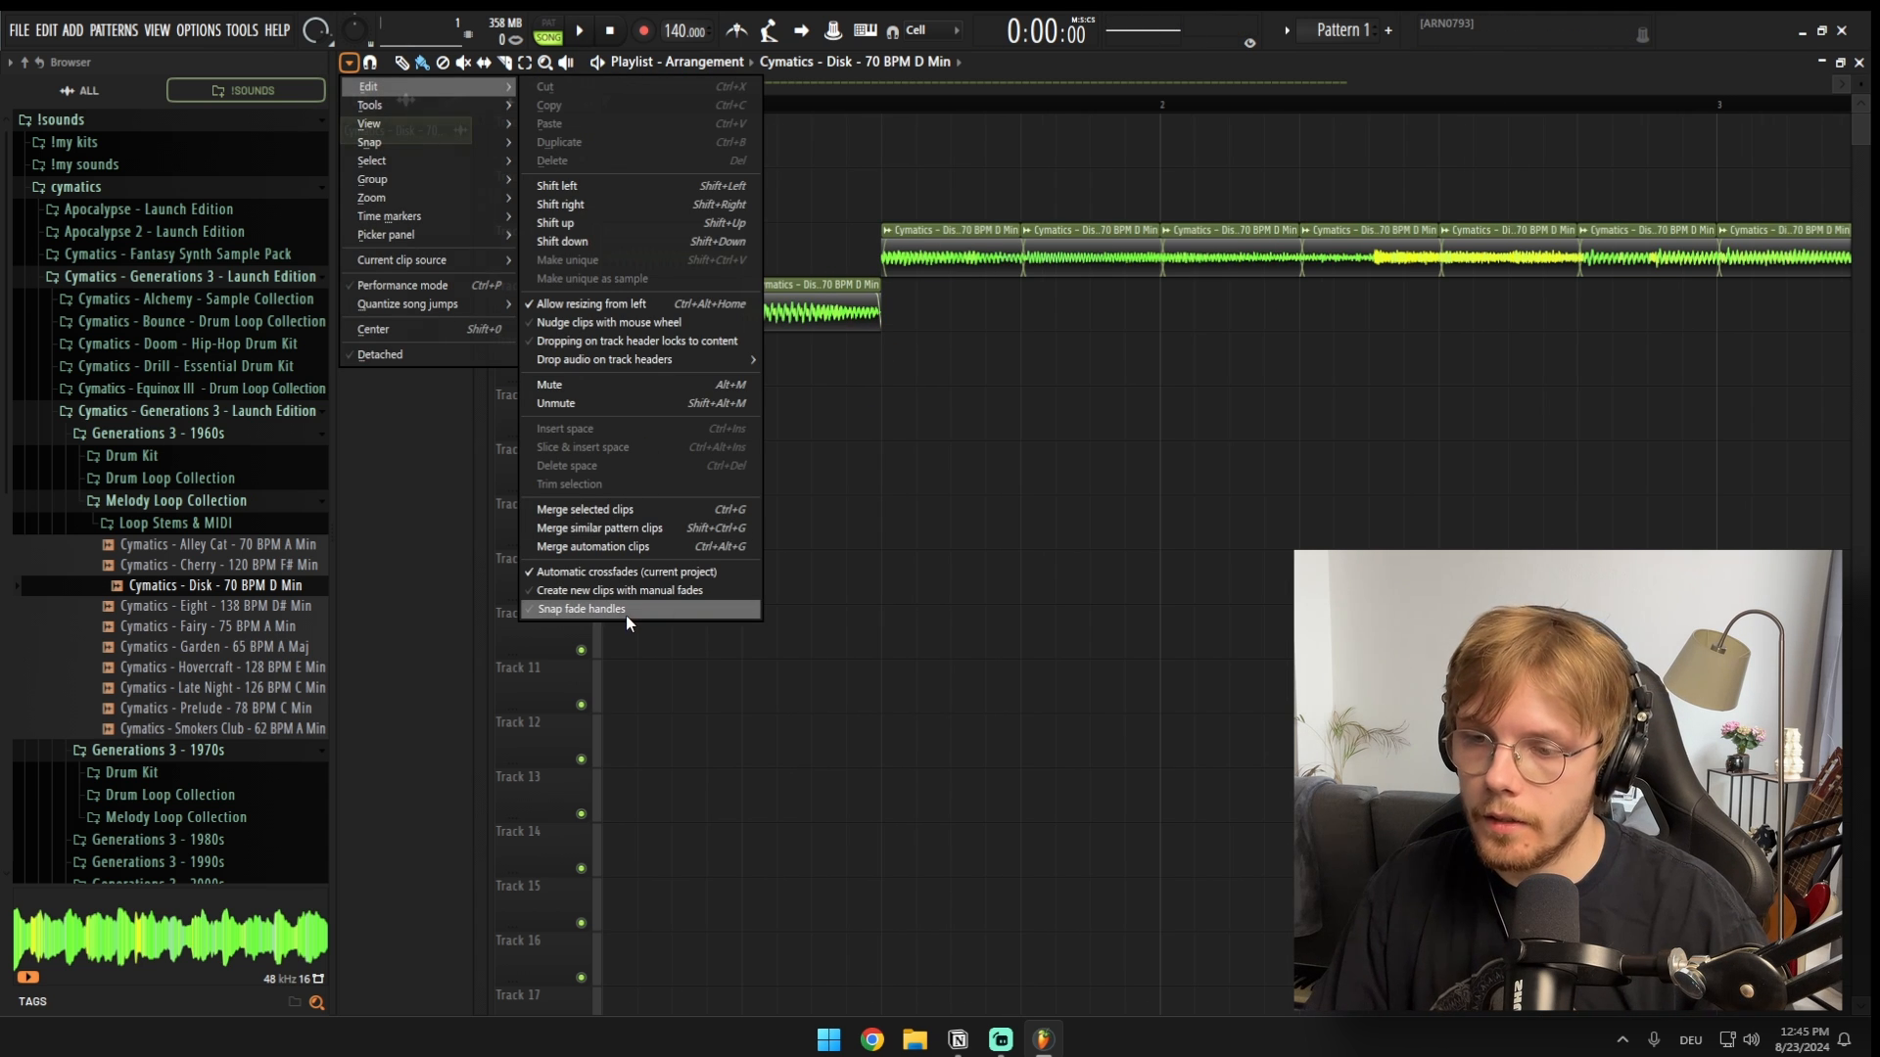
pyautogui.click(588, 591)
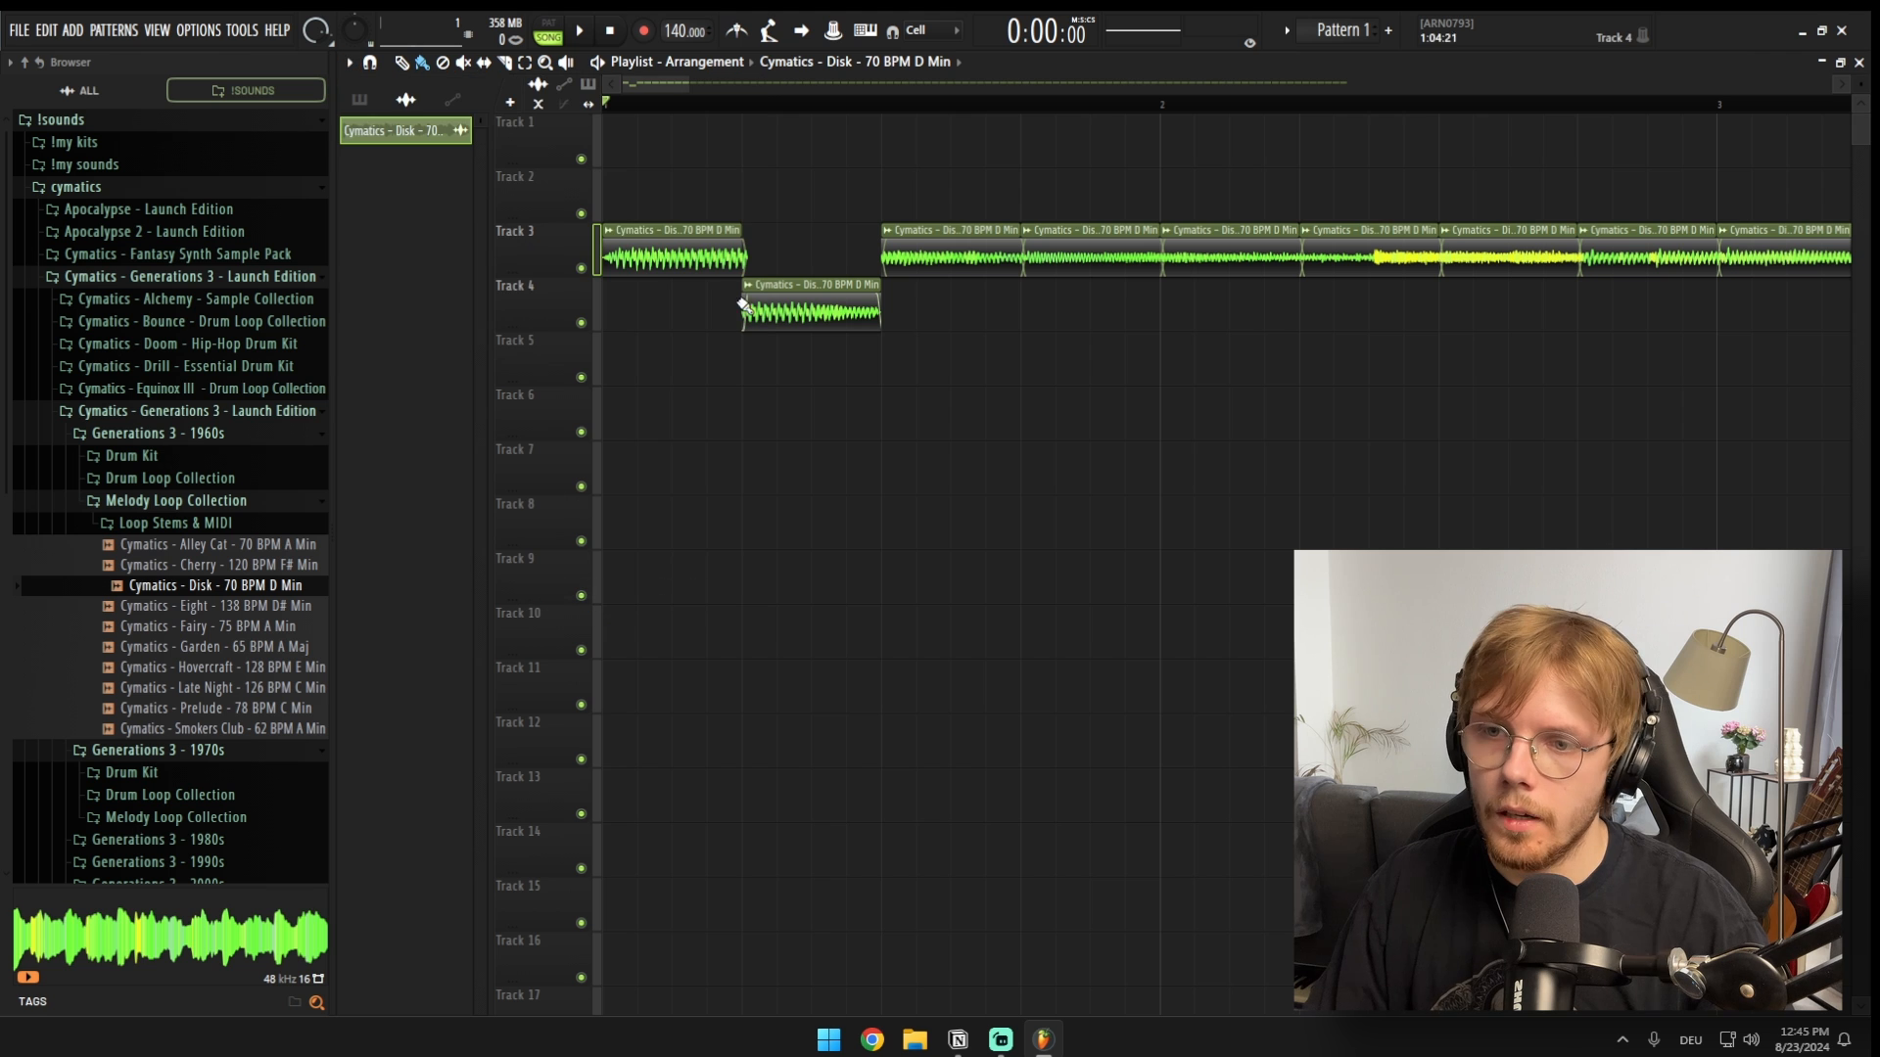
pyautogui.scroll(-3, 777, 357)
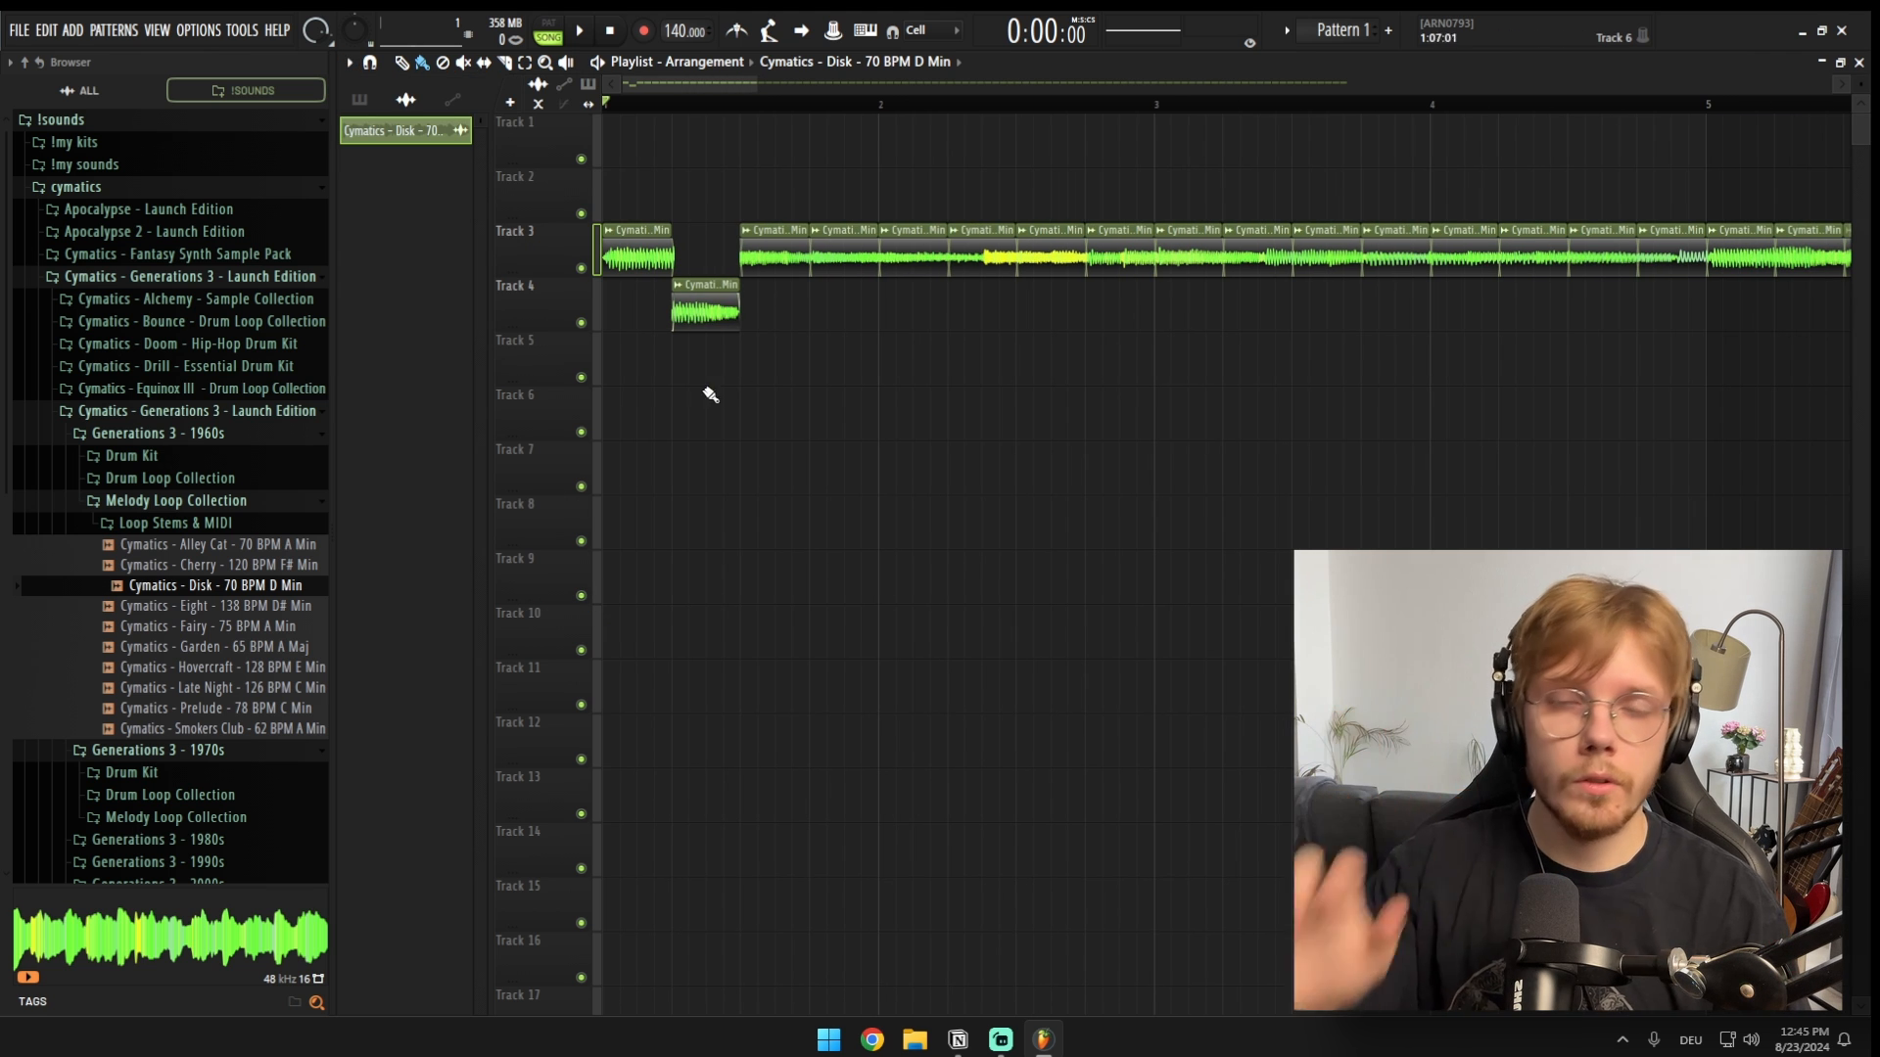
pyautogui.scroll(5, 686, 387)
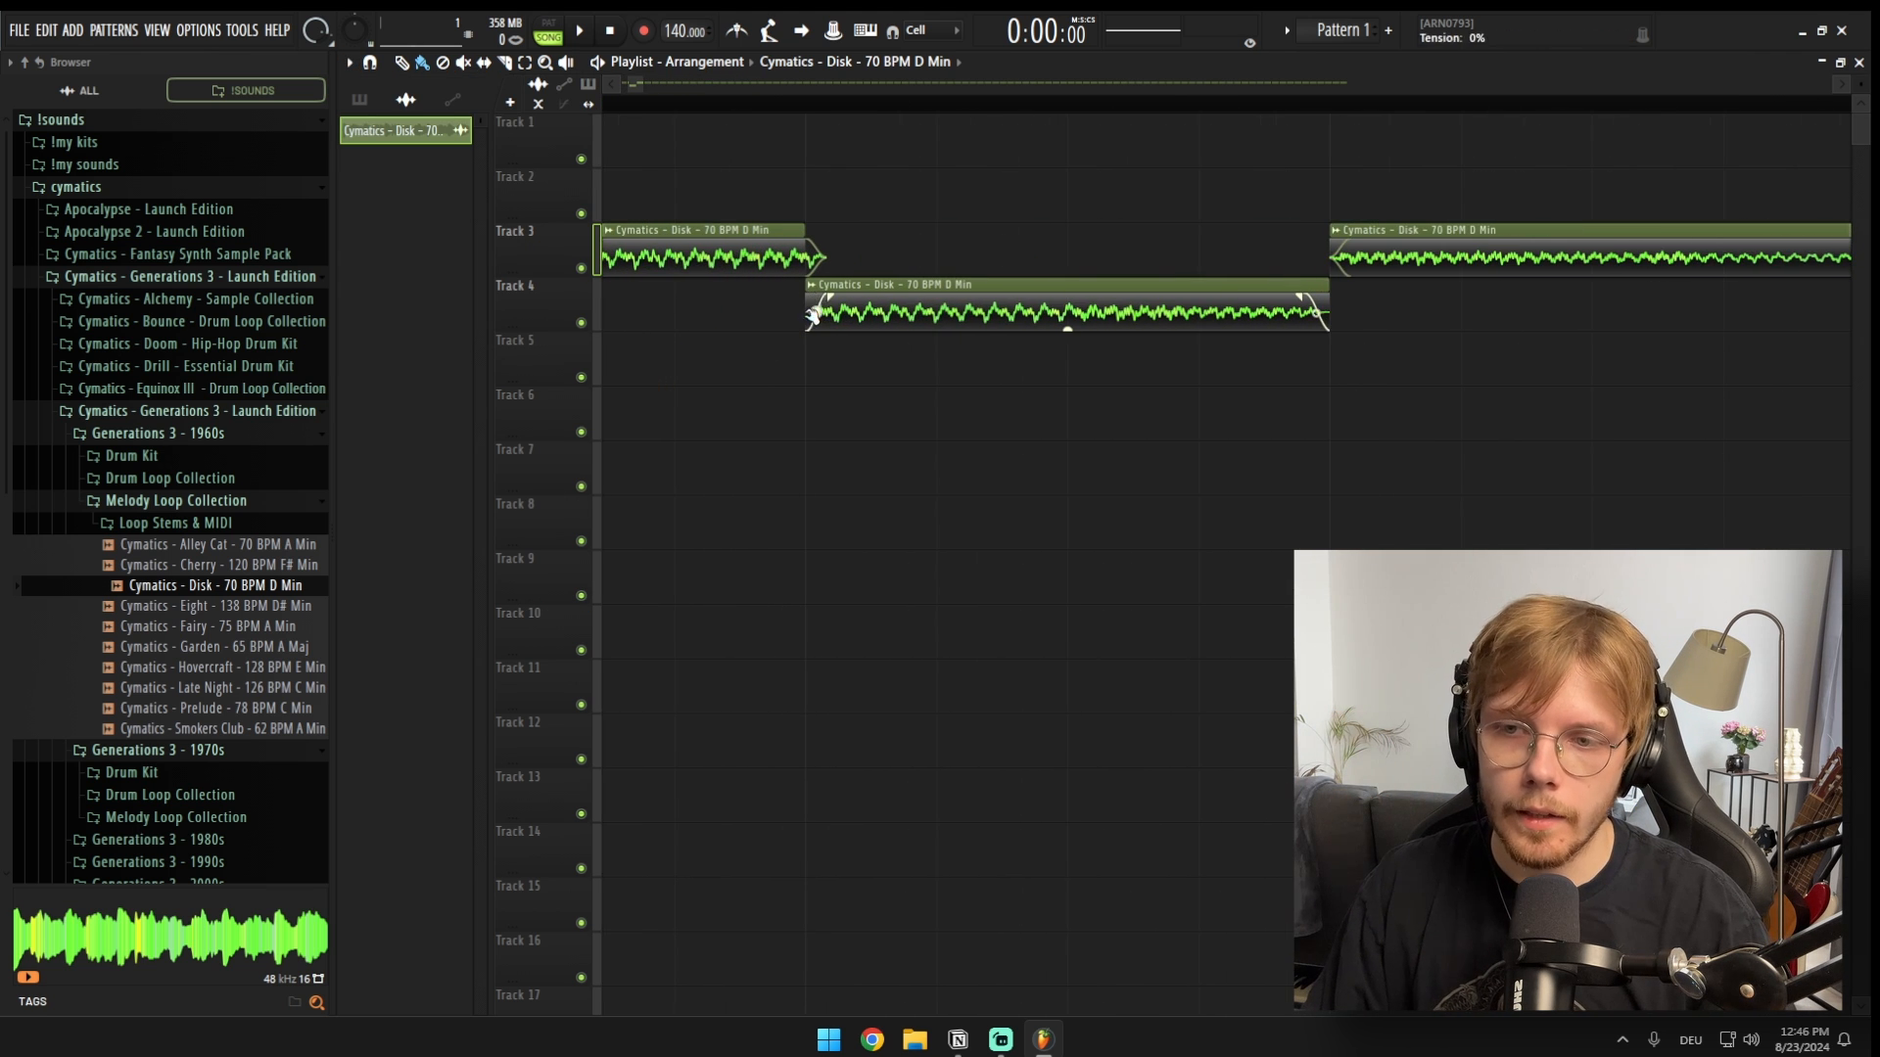
# Step: Extend the Track 5 chop to two beats so that it ends at bar 2
pyautogui.scroll(-4, 831, 353)
pyautogui.scroll(-3, 663, 323)
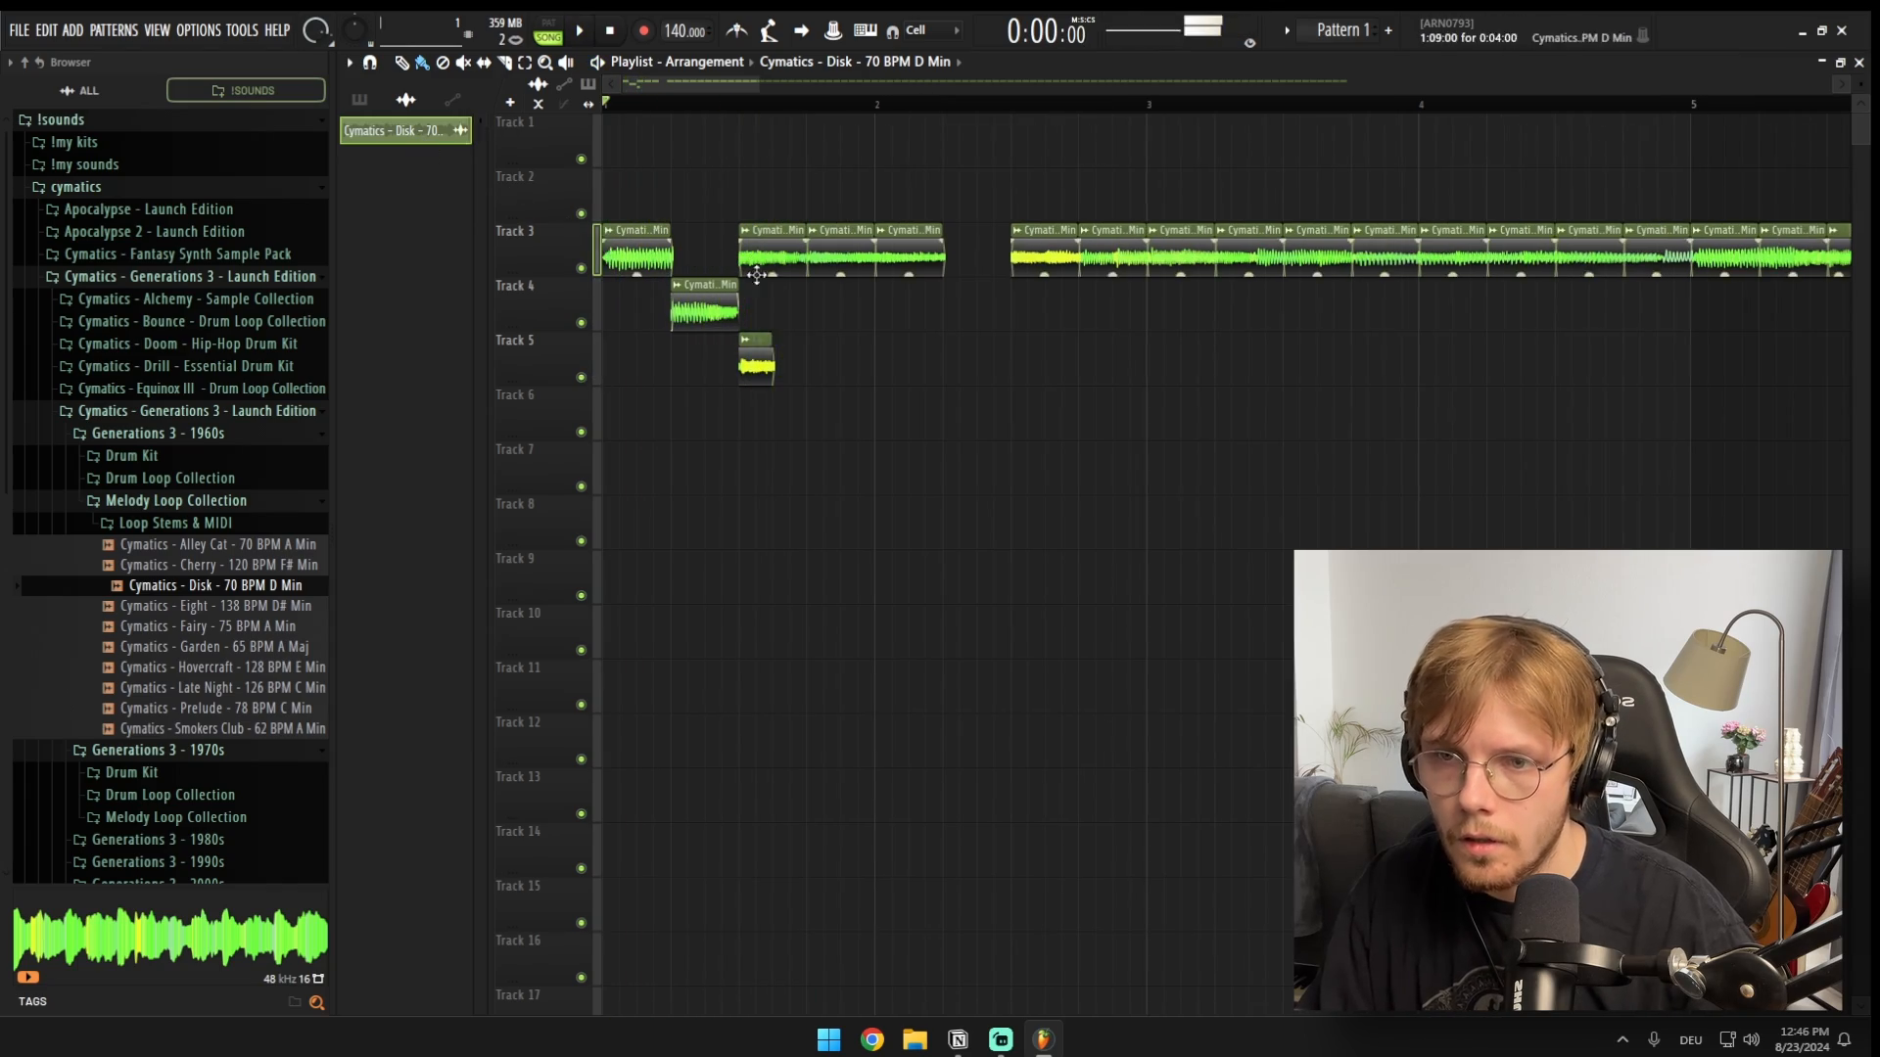
pyautogui.moveTo(765, 339); pyautogui.dragTo(874, 338)
# Step: During playback, delete the Track 3 chop just before bar 2 and arrange chops on beats 1 and 3 of bar 2 on Track 4
pyautogui.press('space')
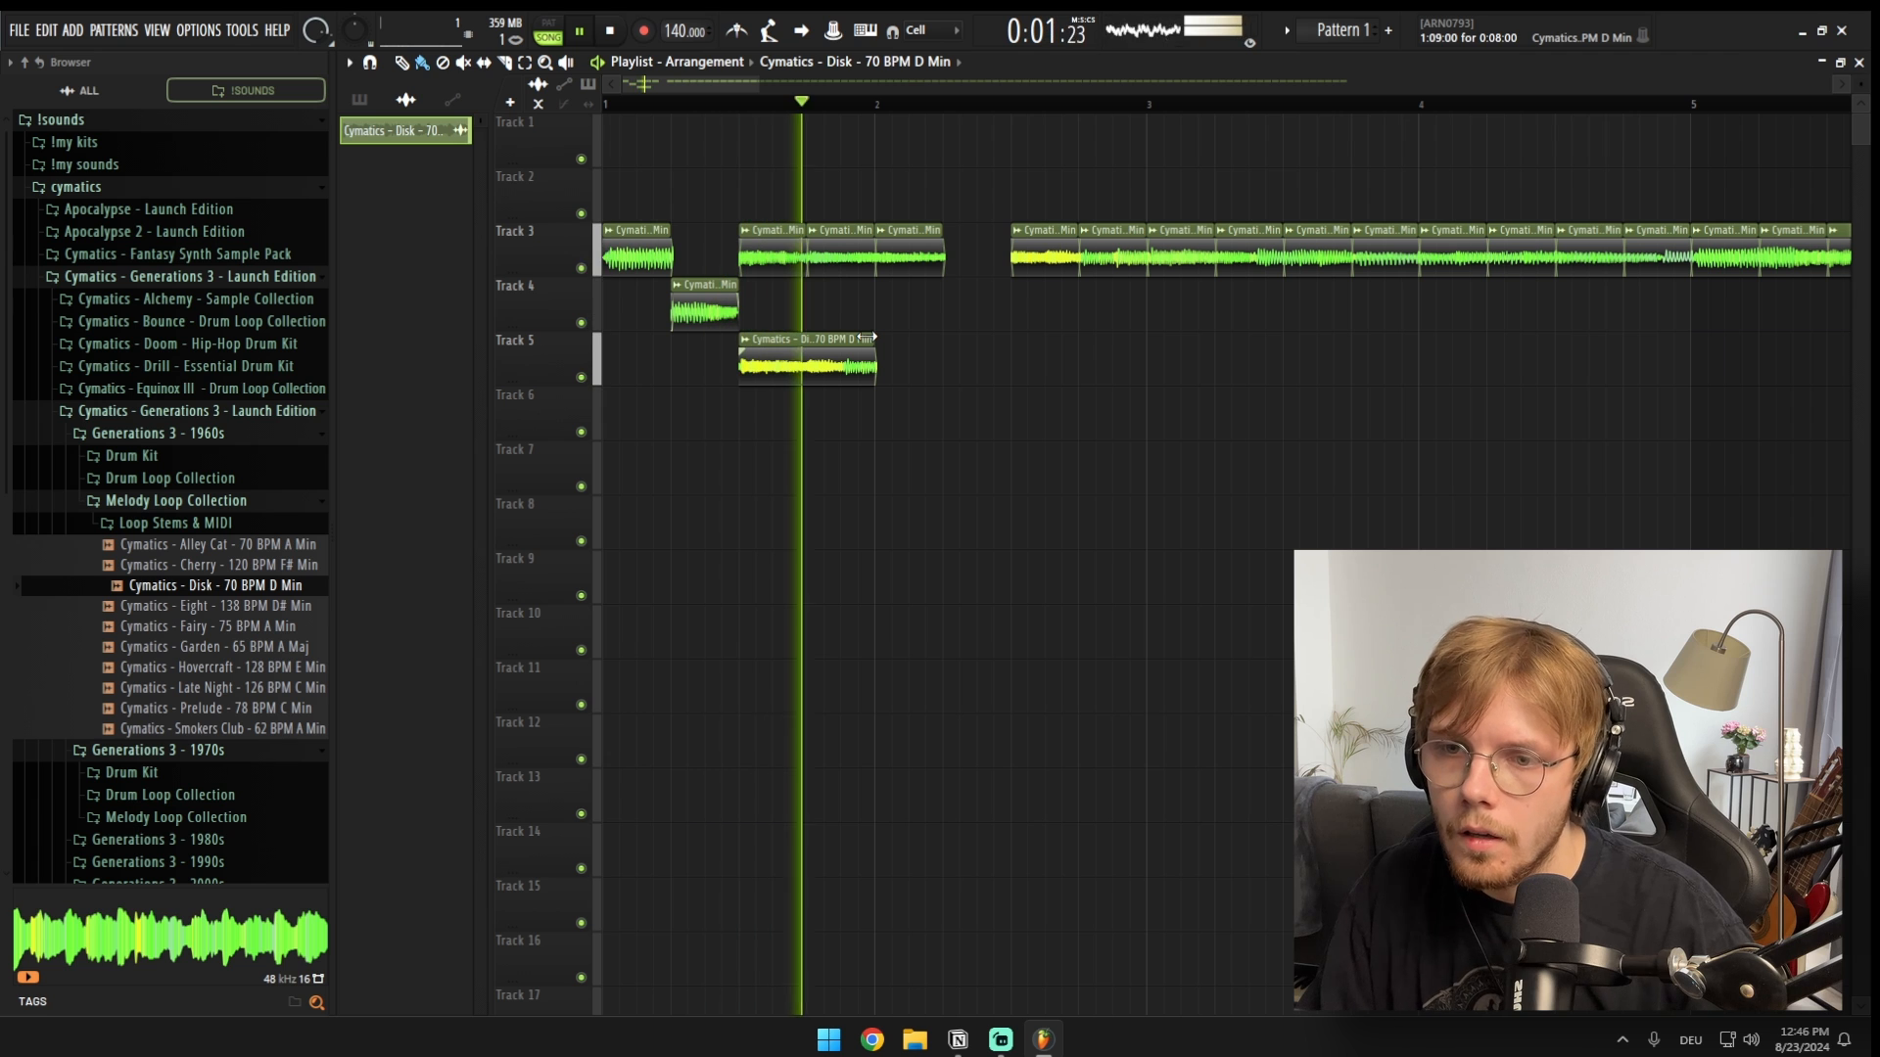
pyautogui.rightClick(857, 257)
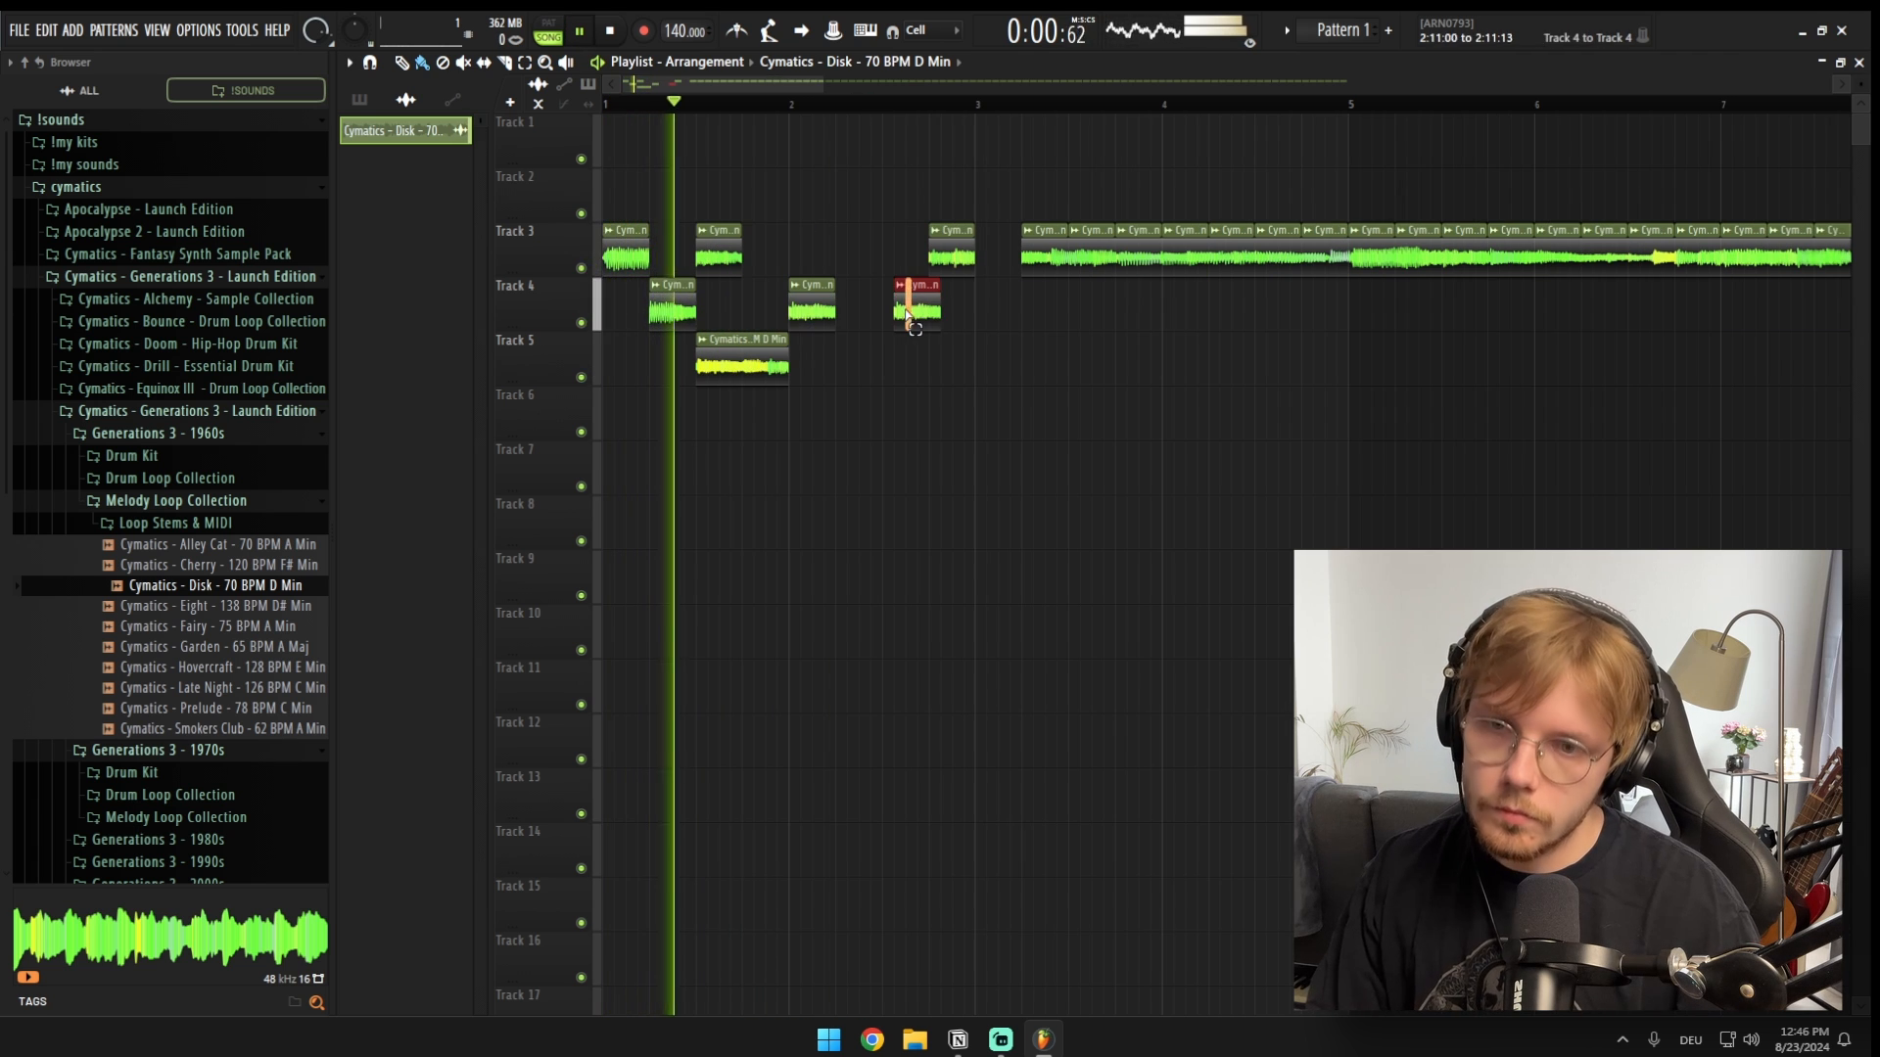
pyautogui.rightClick(901, 299)
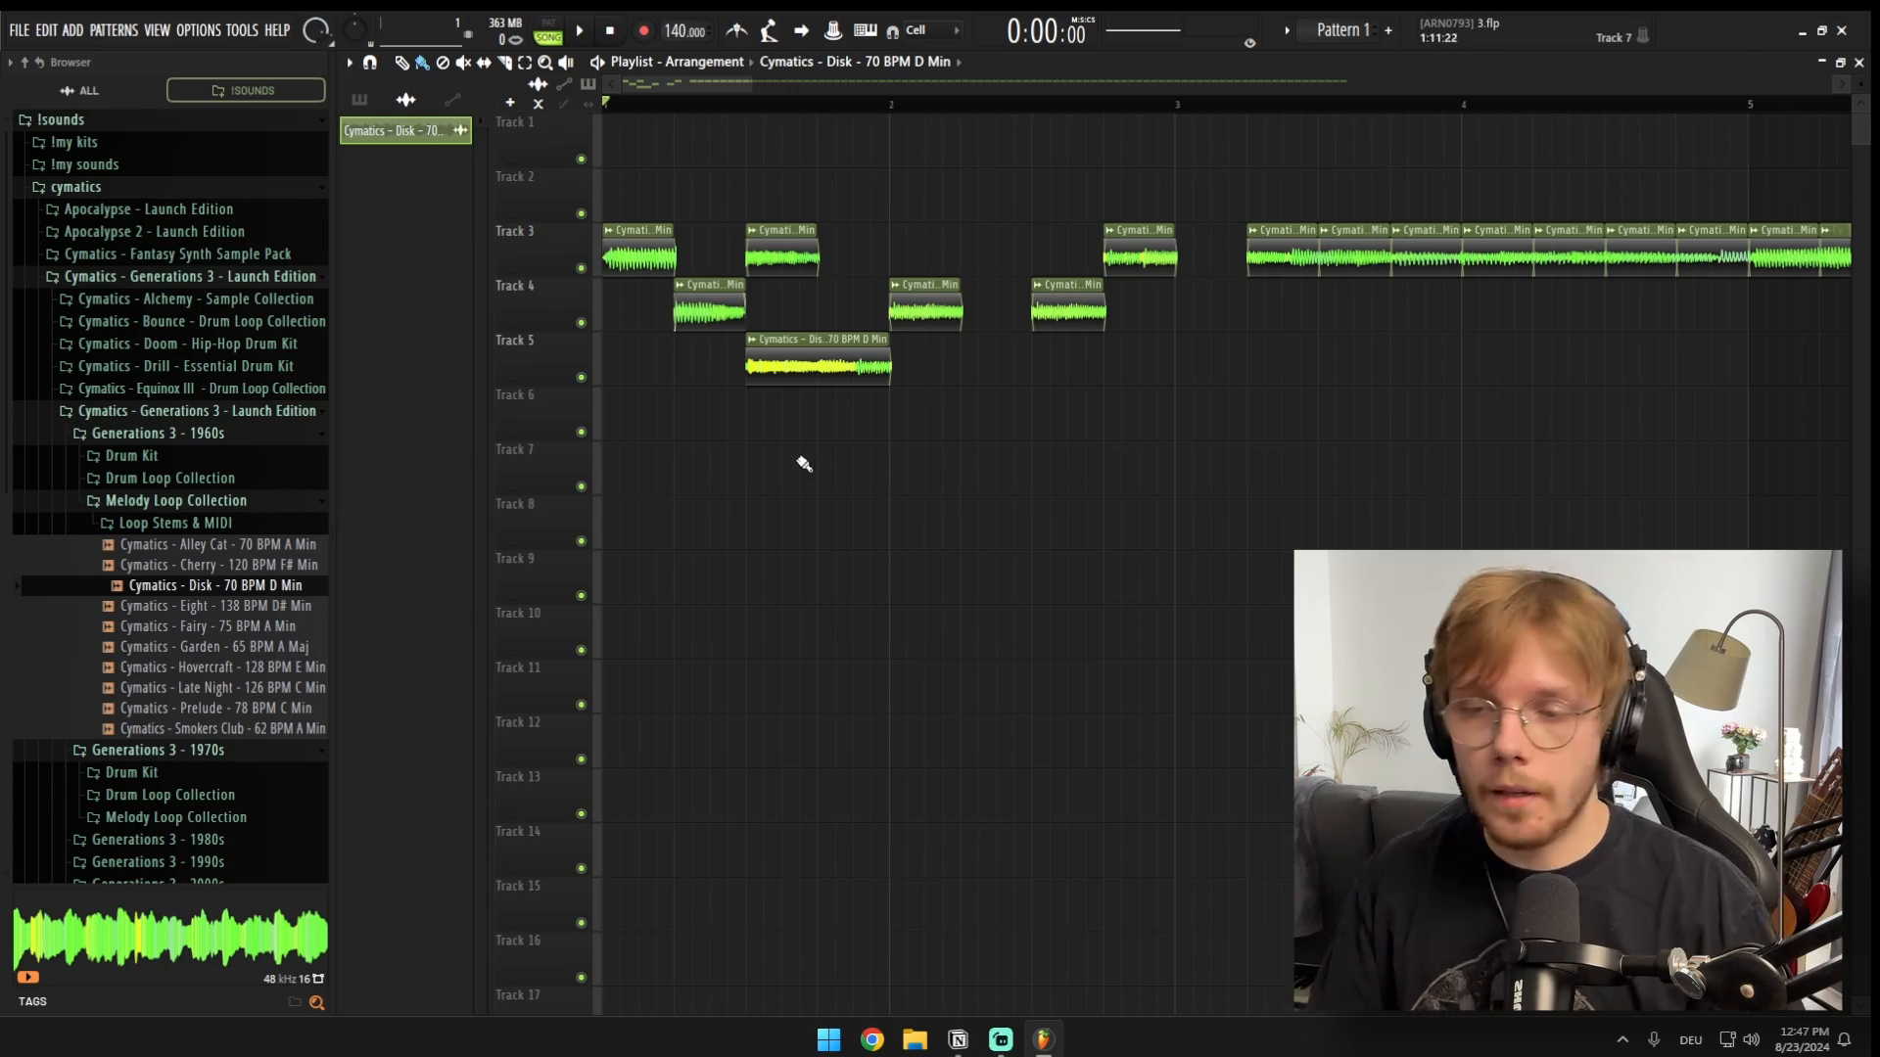
# Step: Try shortening the Track 4 chop at bar 2 to about a quarter of a beat
pyautogui.scroll(5, 803, 464)
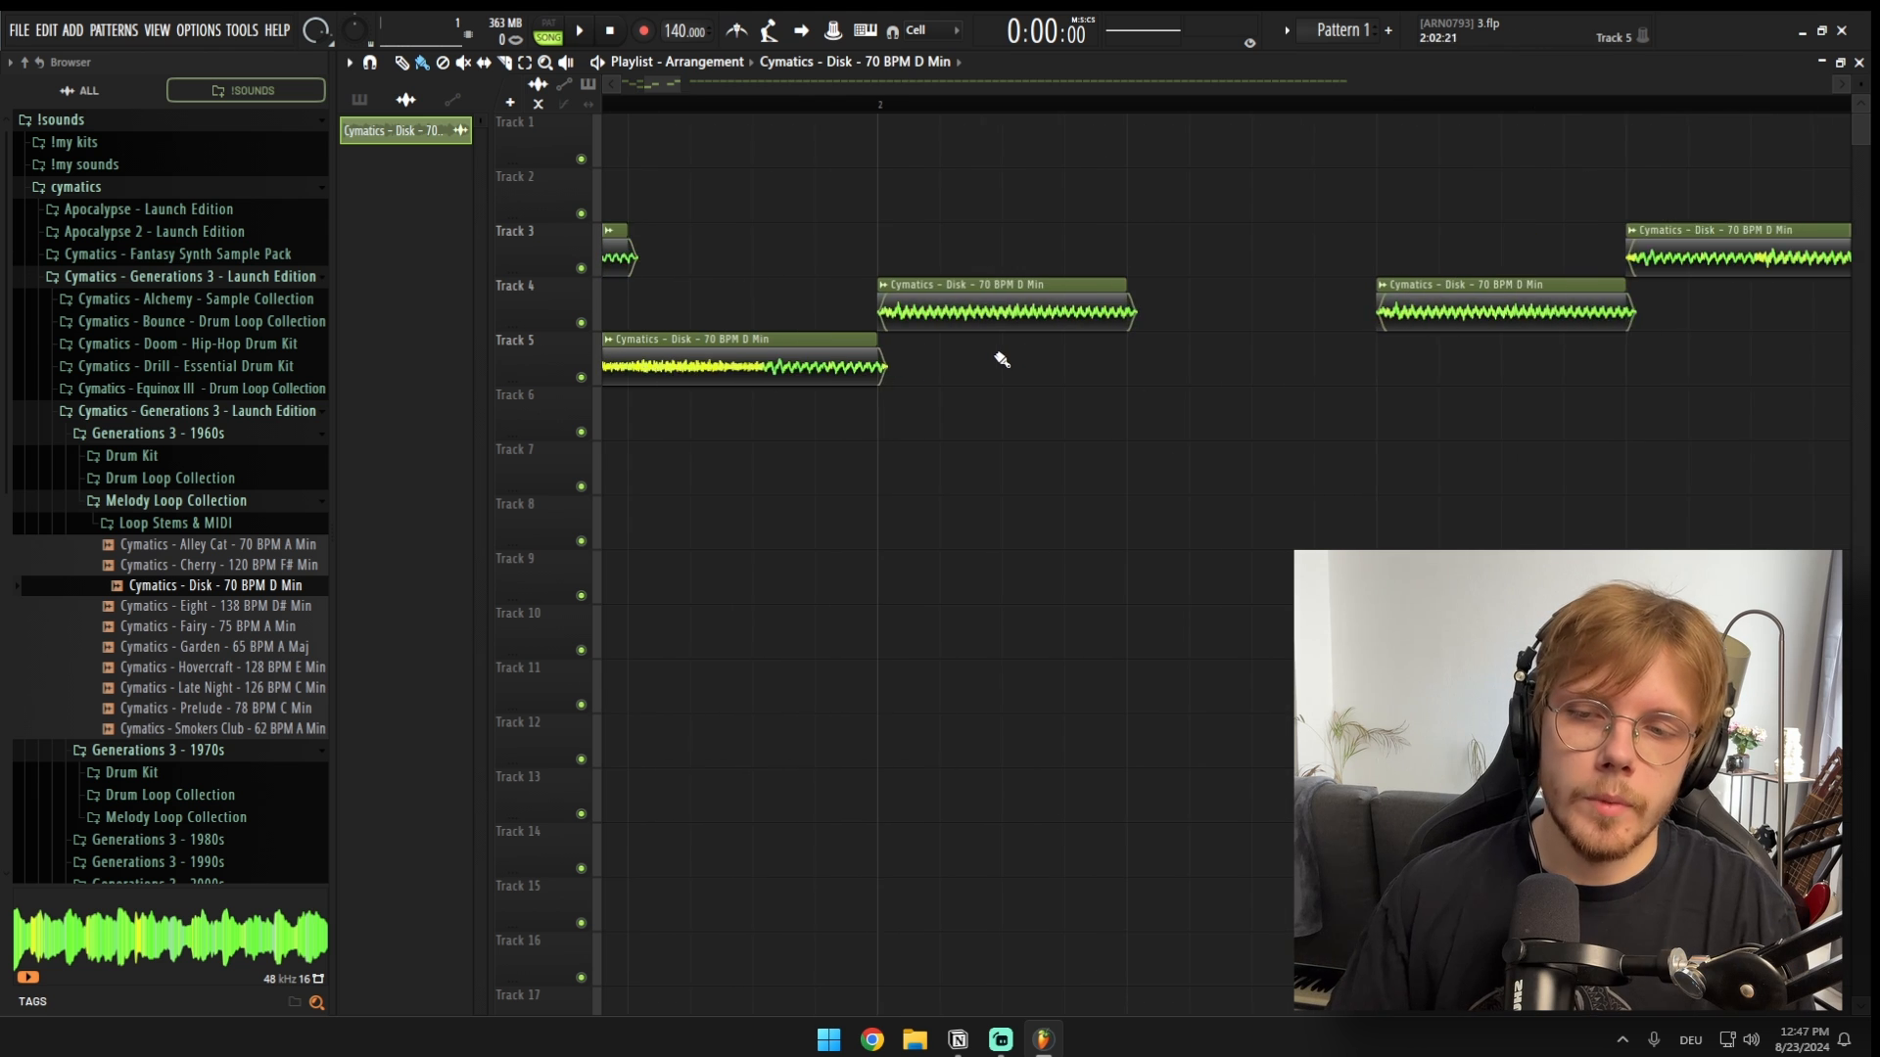
pyautogui.rightClick(982, 280)
pyautogui.scroll(-4, 995, 362)
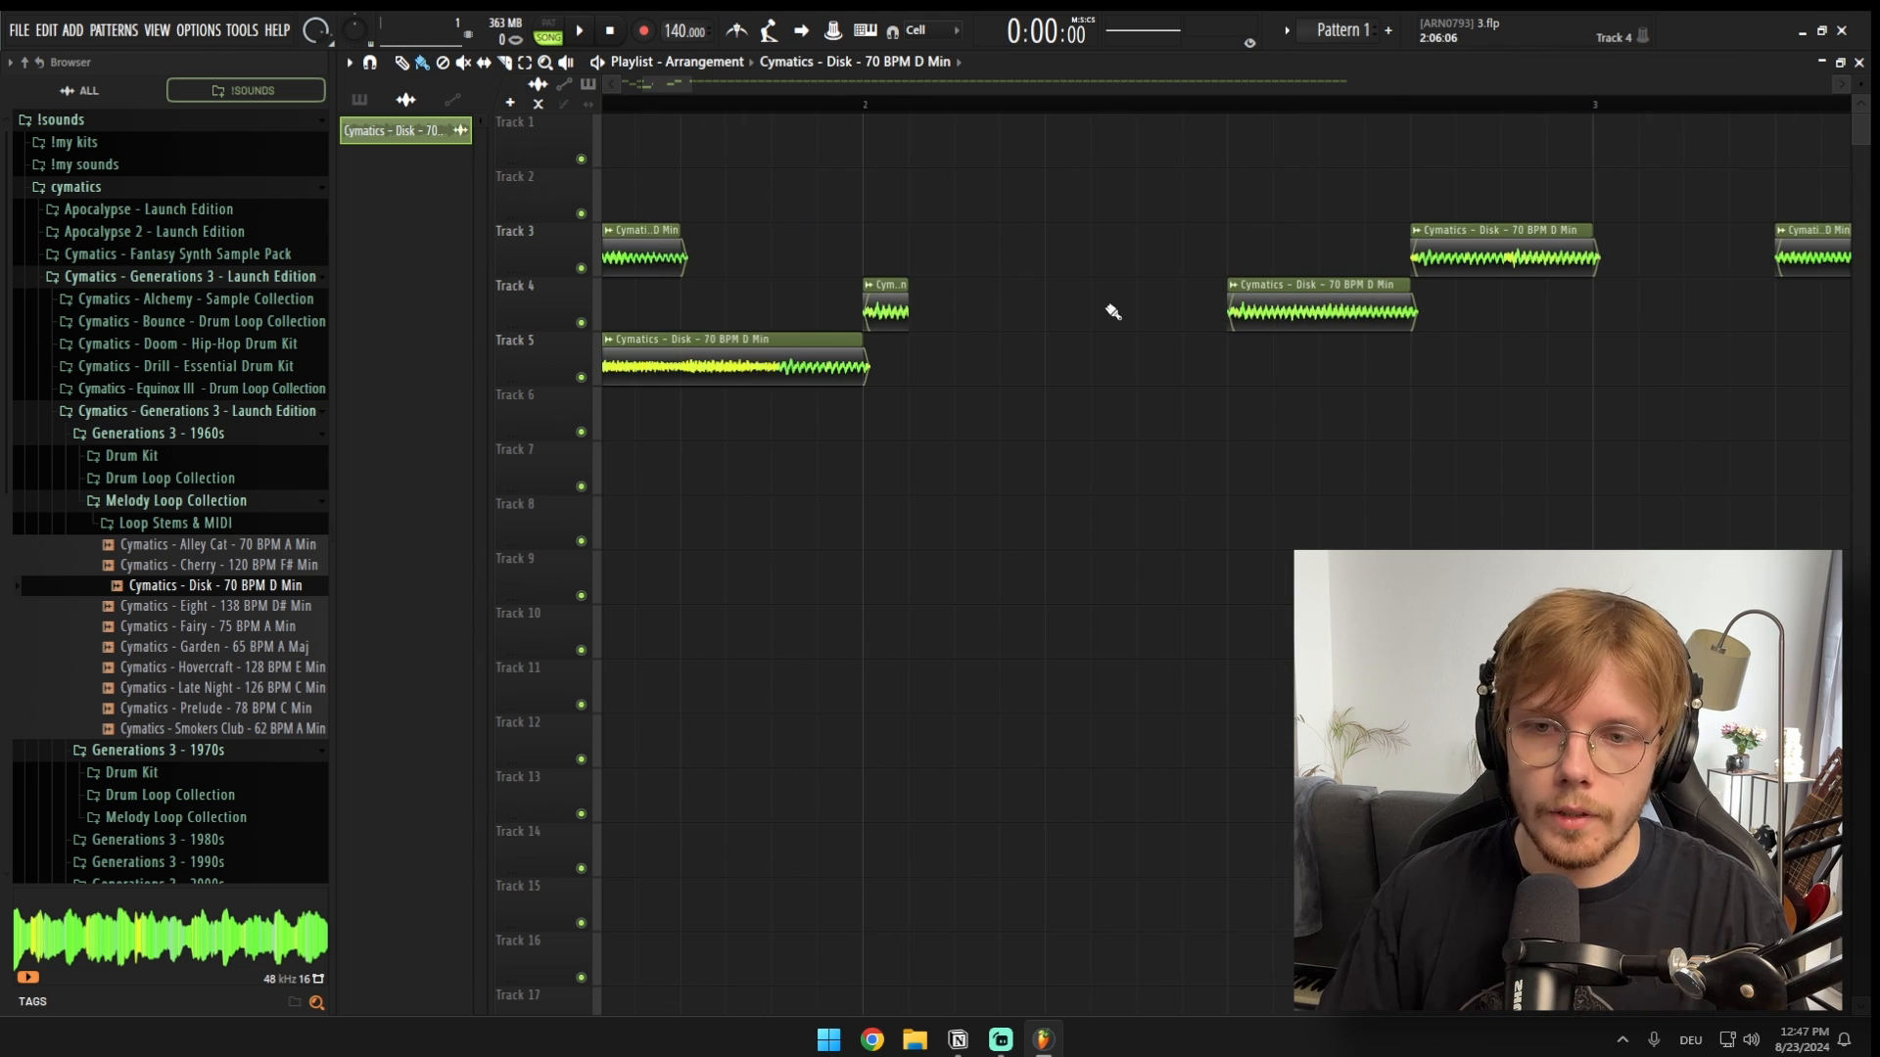
pyautogui.scroll(-2, 1236, 359)
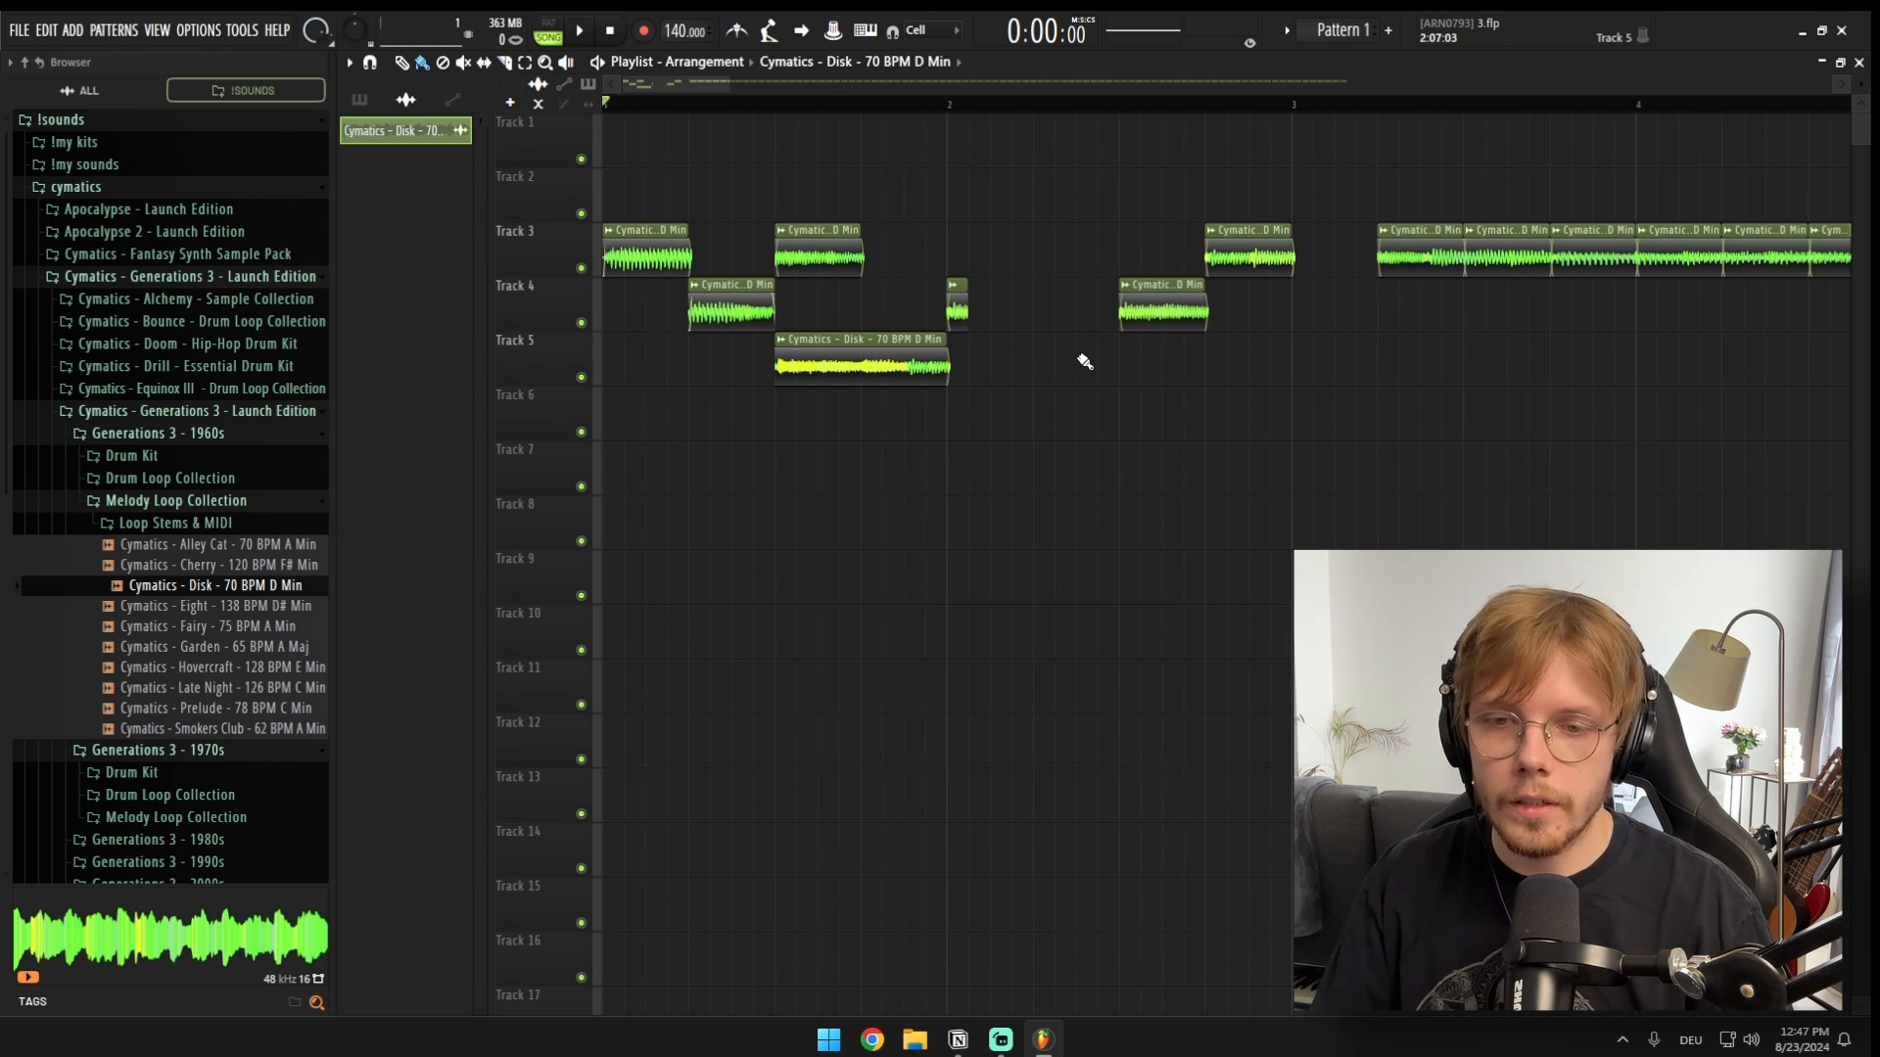
pyautogui.scroll(-3, 1085, 362)
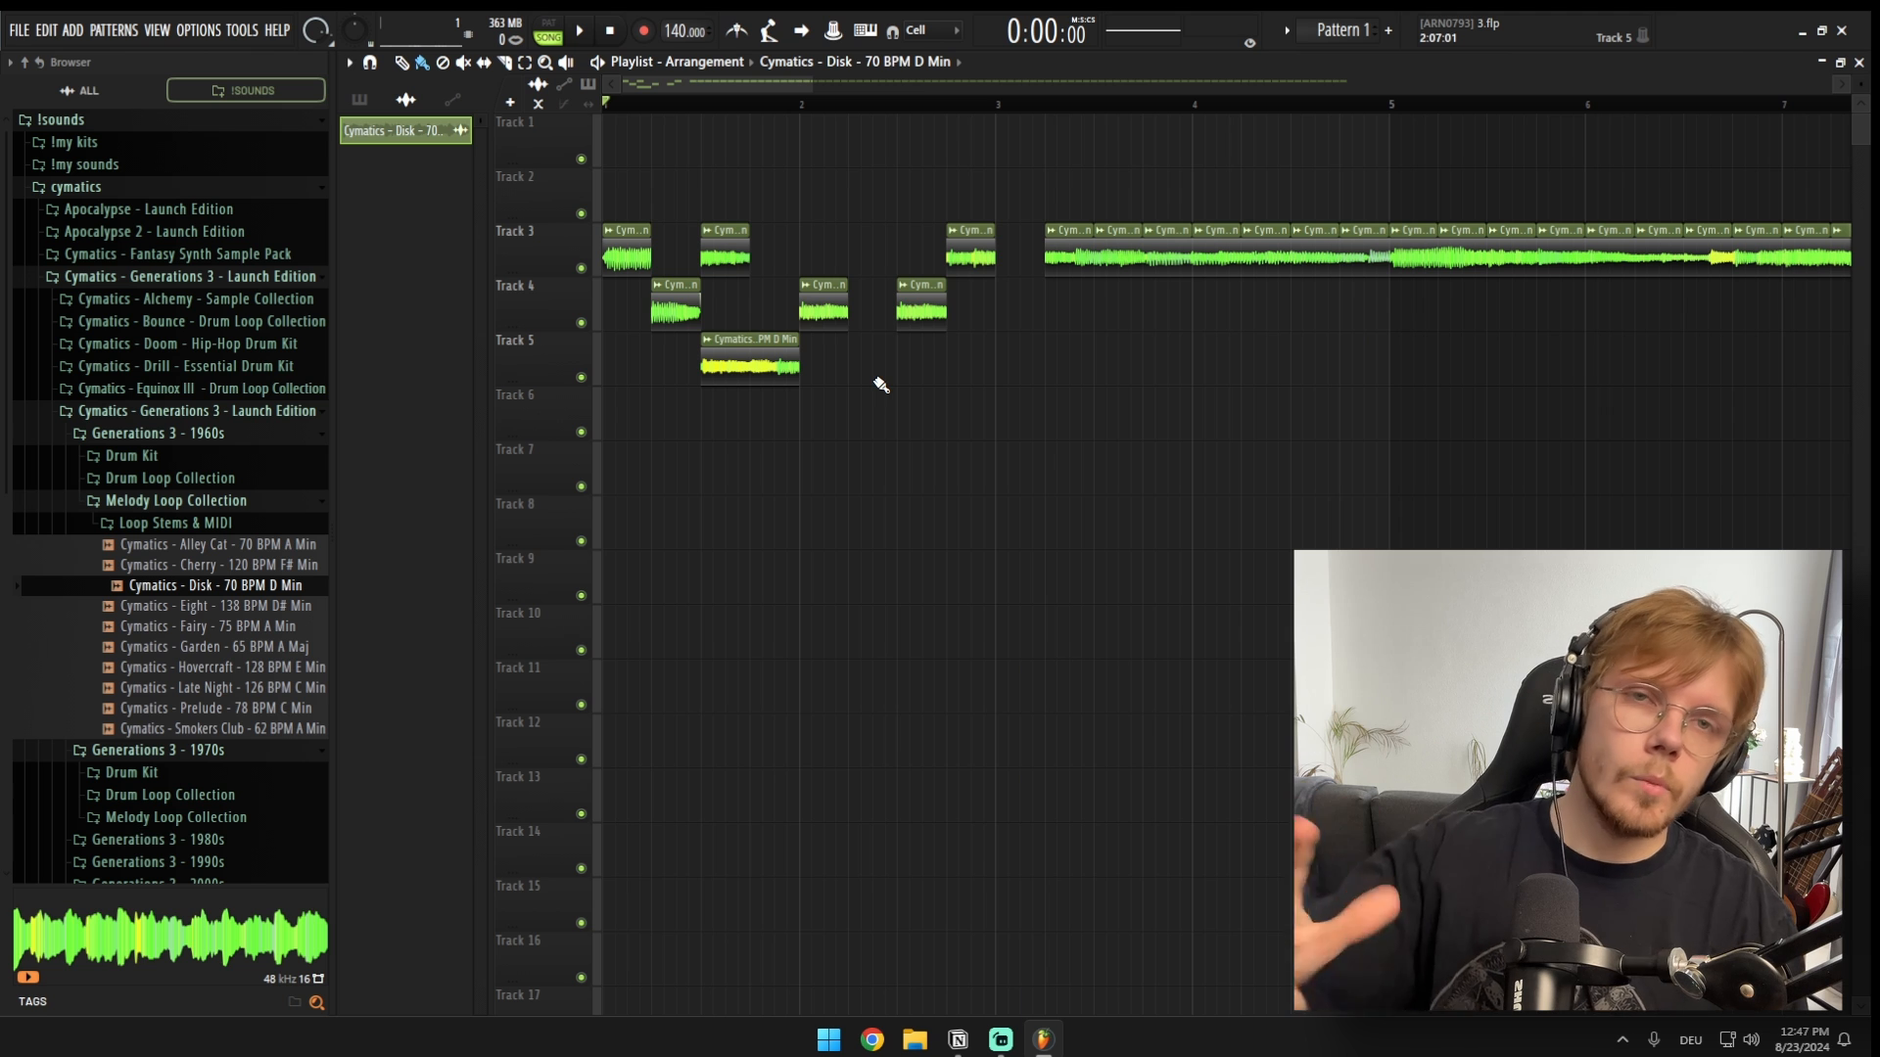
# Step: Move the two Track 3 chops from the second half of bar 6 to the second half of bar 2 and play the arrangement
pyautogui.moveTo(1215, 407); pyautogui.dragTo(578, 519)
pyautogui.scroll(-3, 574, 492)
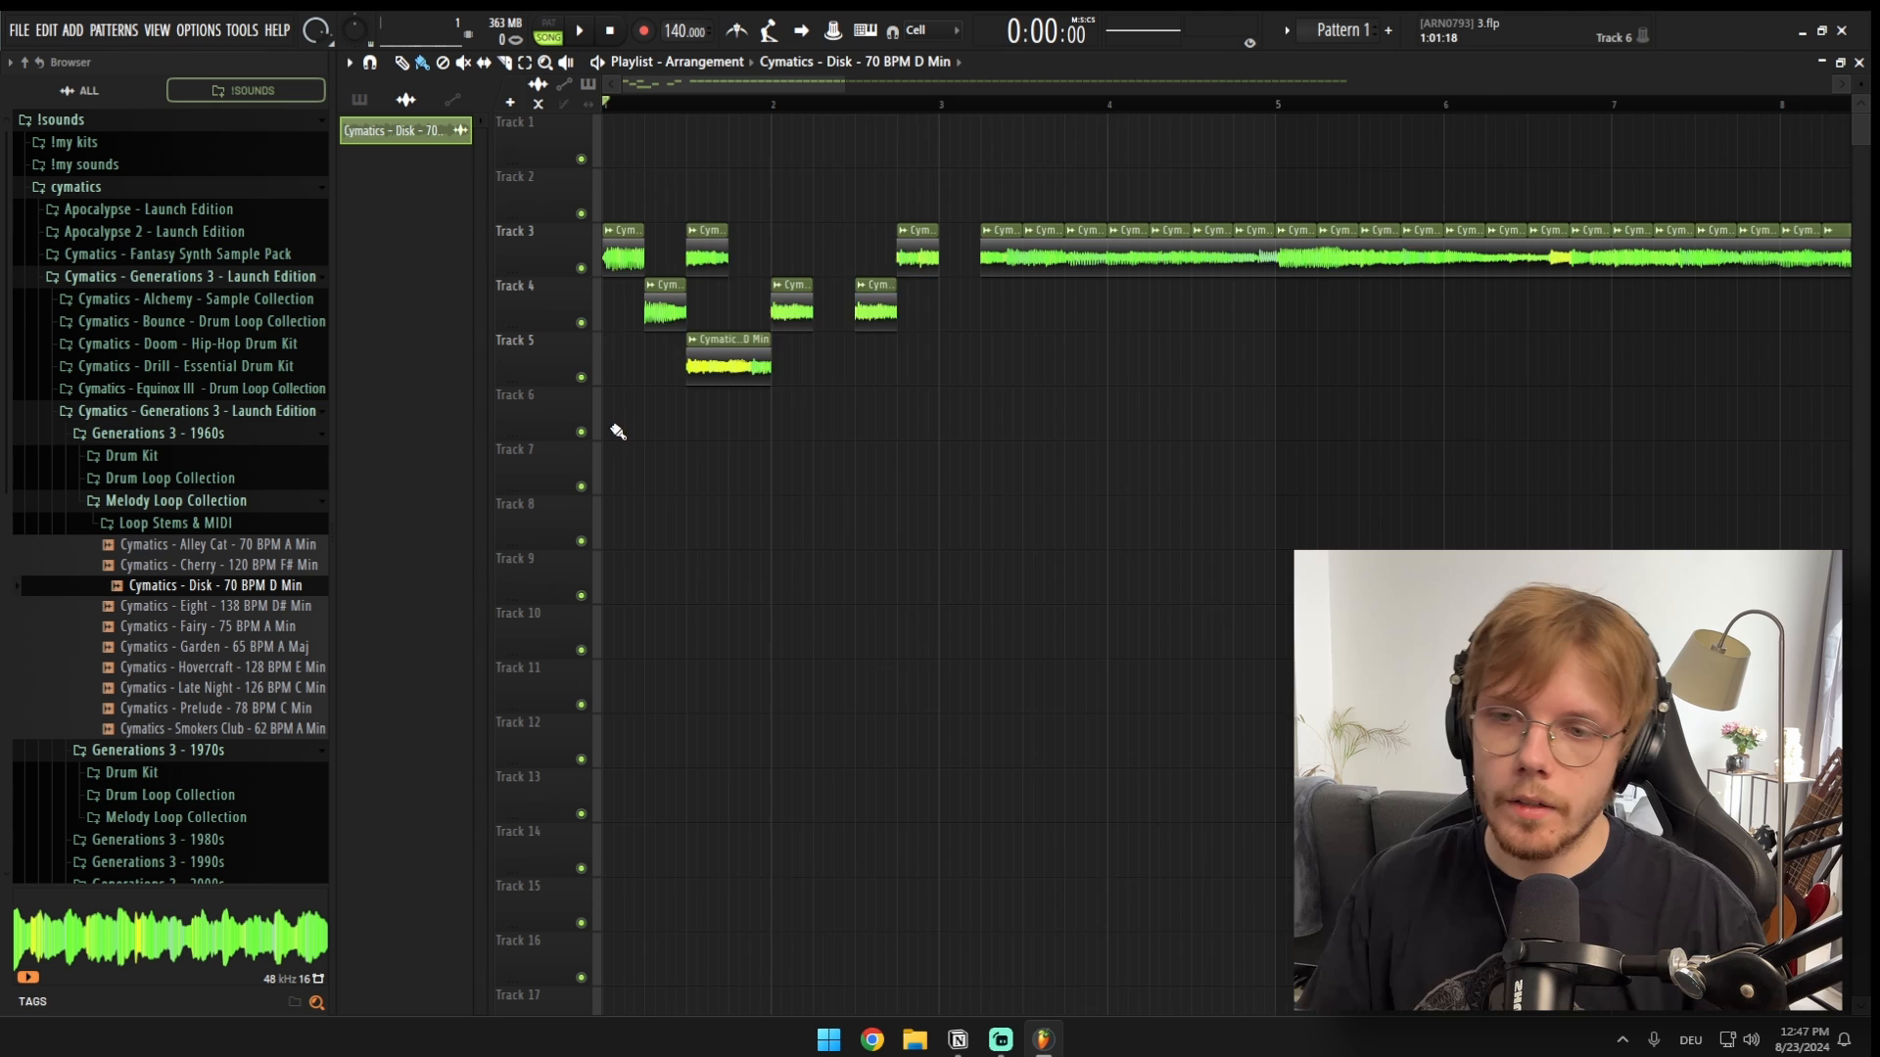
pyautogui.scroll(-2, 954, 259)
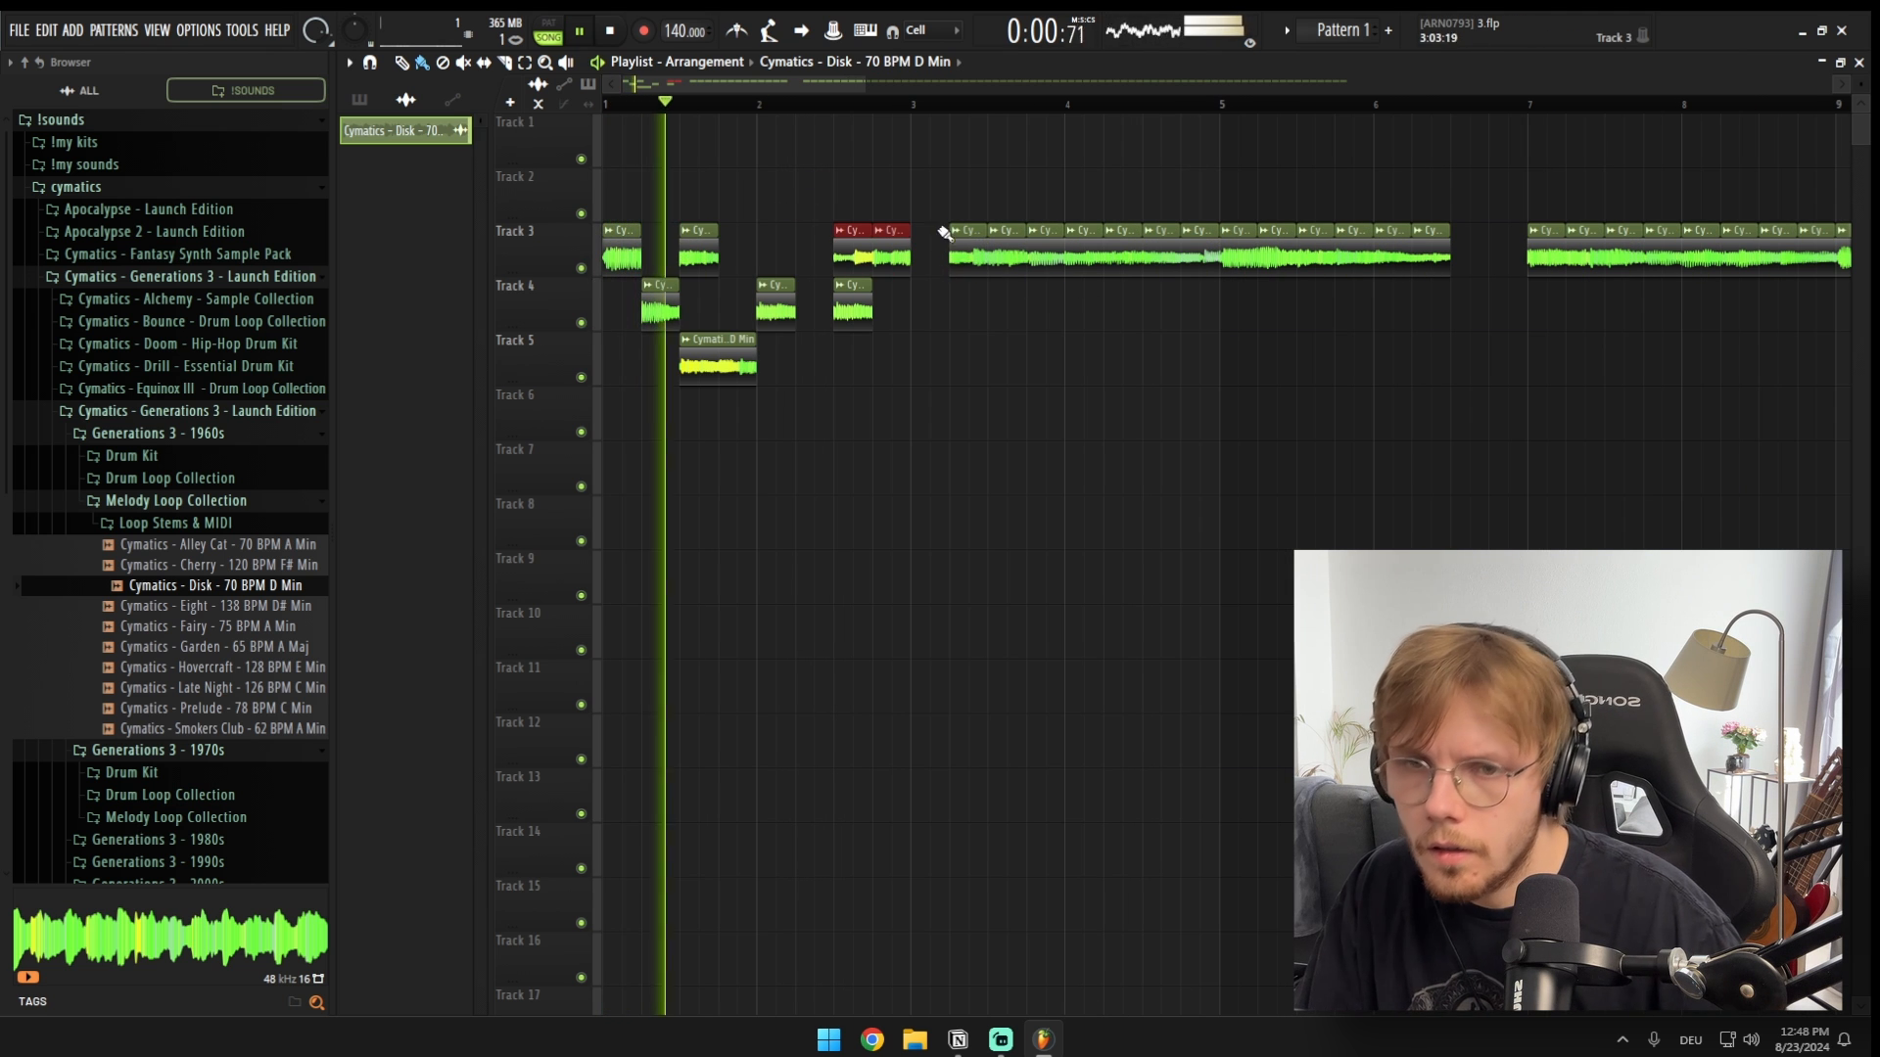
# Step: Replace the leftover Track 3 chops after bar 3 with repeats of the two-bar phrase and play the opening
pyautogui.moveTo(960, 253); pyautogui.dragTo(1306, 299)
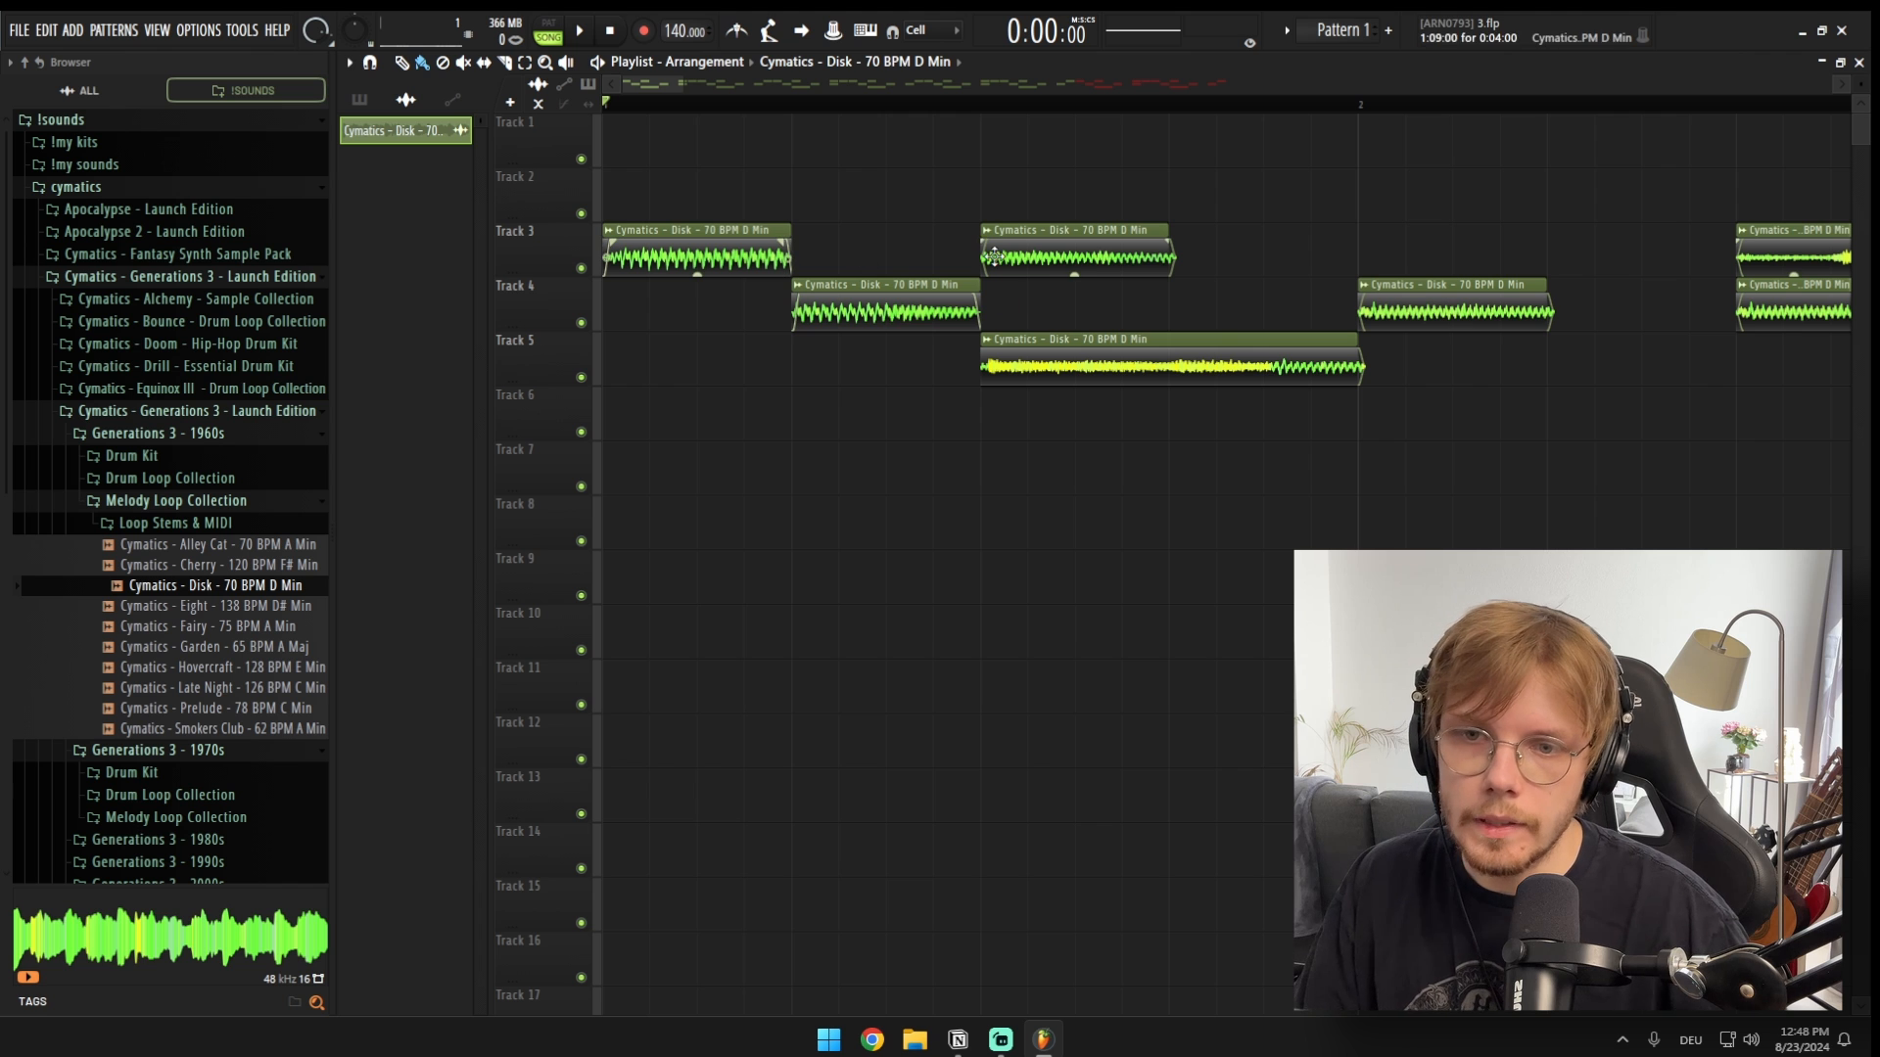
pyautogui.press('space')
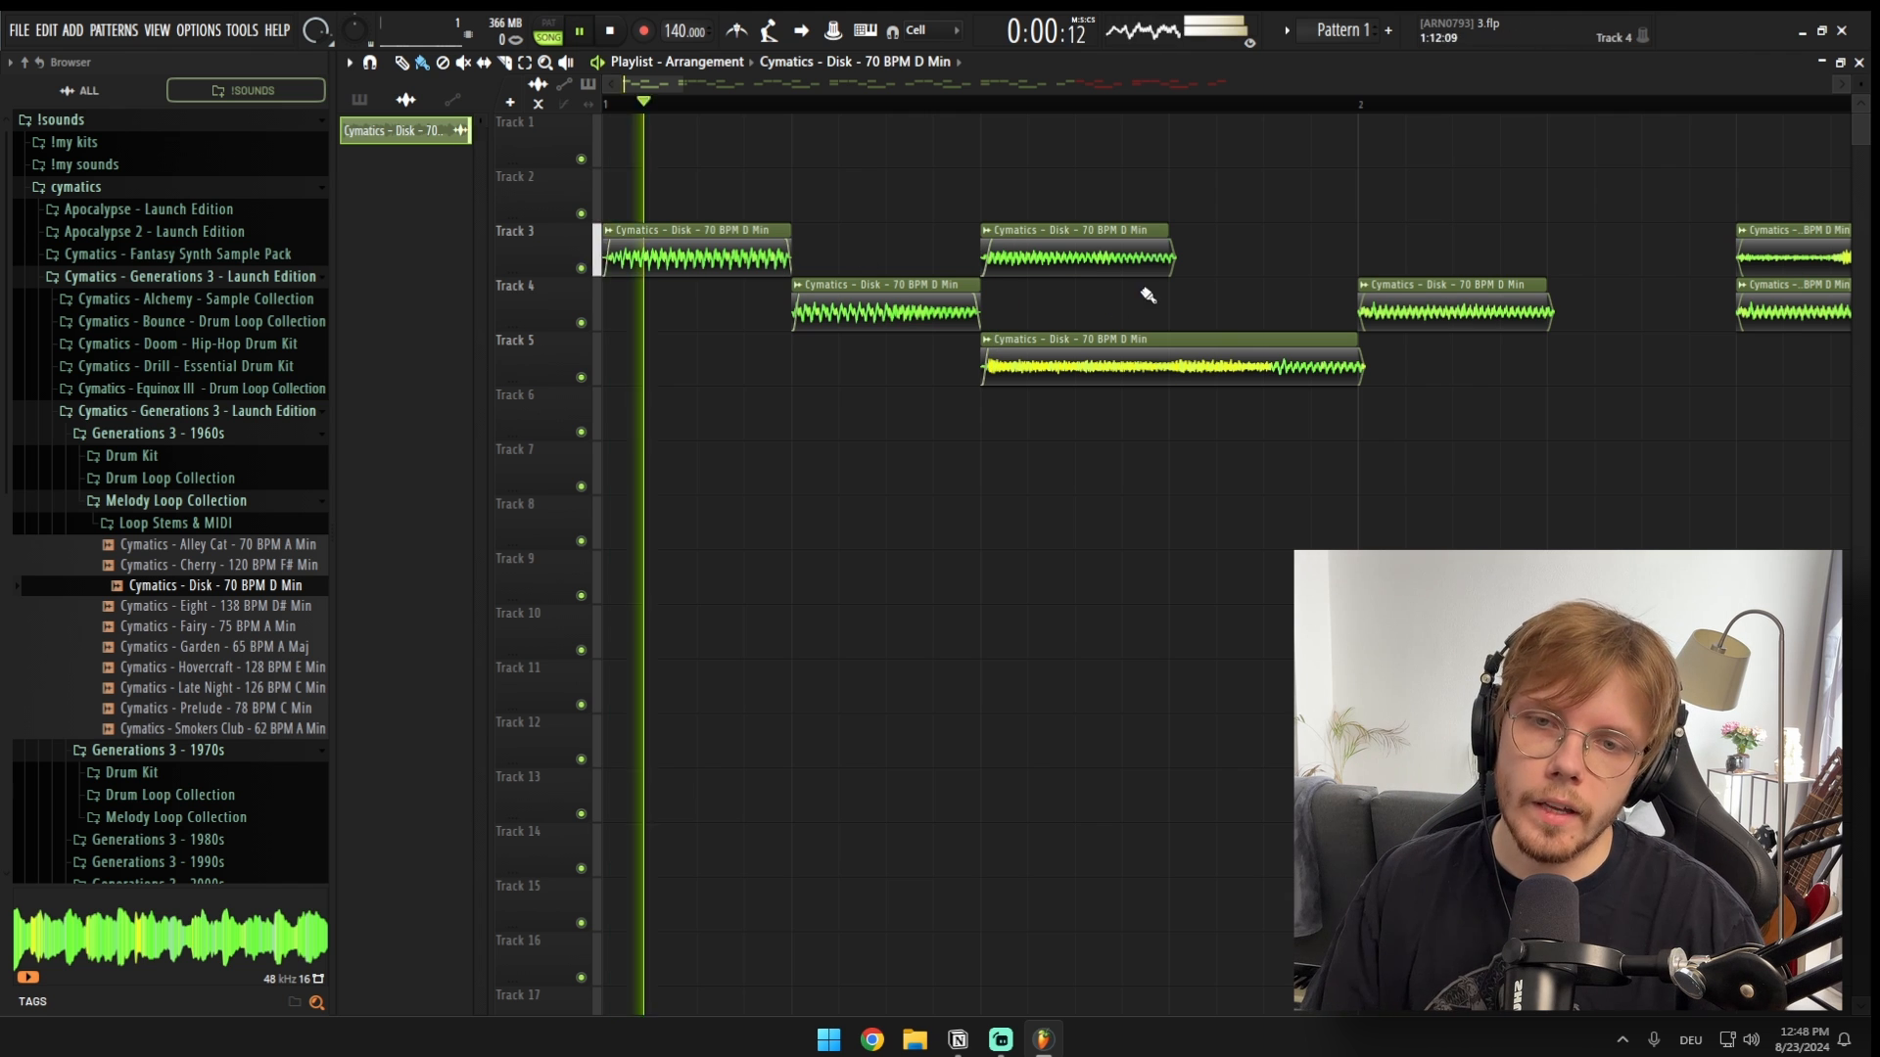
pyautogui.press('space')
pyautogui.press('space')
pyautogui.press('space')
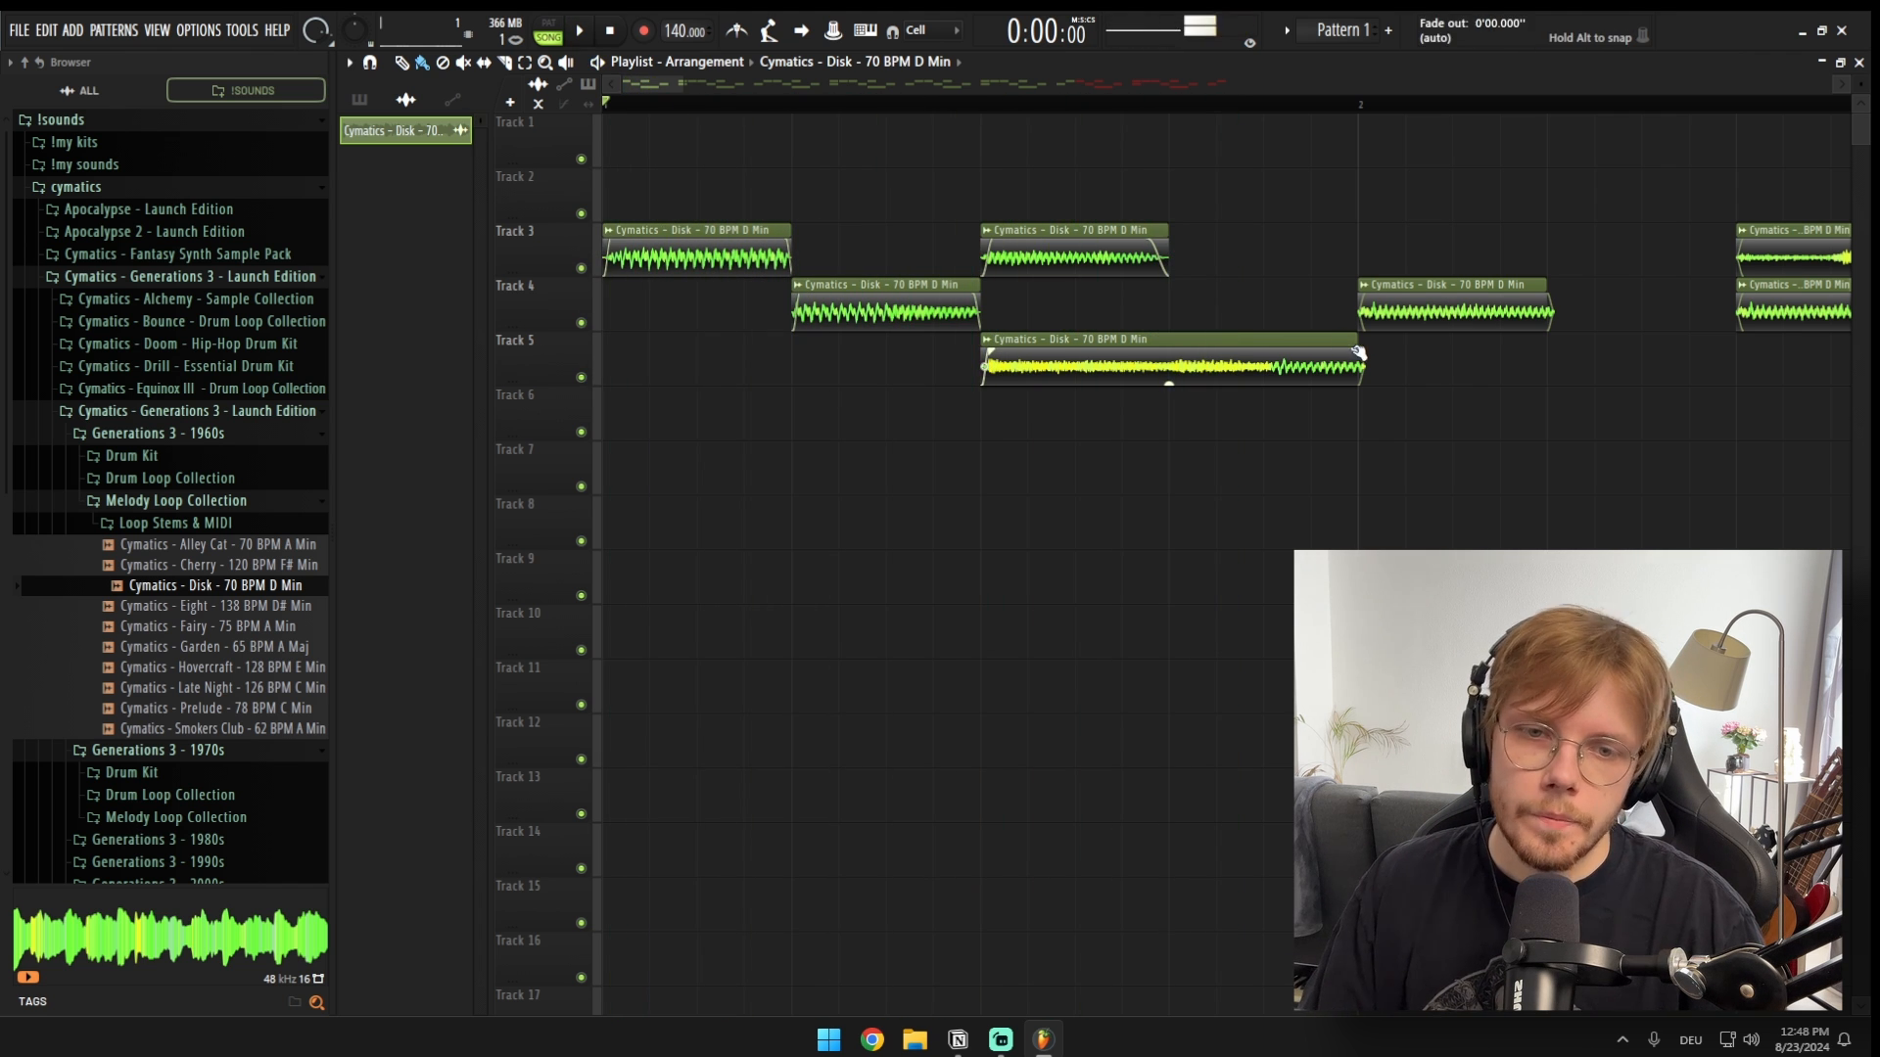
# Step: Add short fade-ins and fade-outs to the bar 1 chops on Tracks 3, 4 and 5, and save the project
pyautogui.moveTo(1359, 352); pyautogui.dragTo(1342, 352)
pyautogui.scroll(-3, 995, 444)
pyautogui.scroll(3, 688, 476)
pyautogui.hotkey('ctrl', 's')
pyautogui.scroll(4, 524, 416)
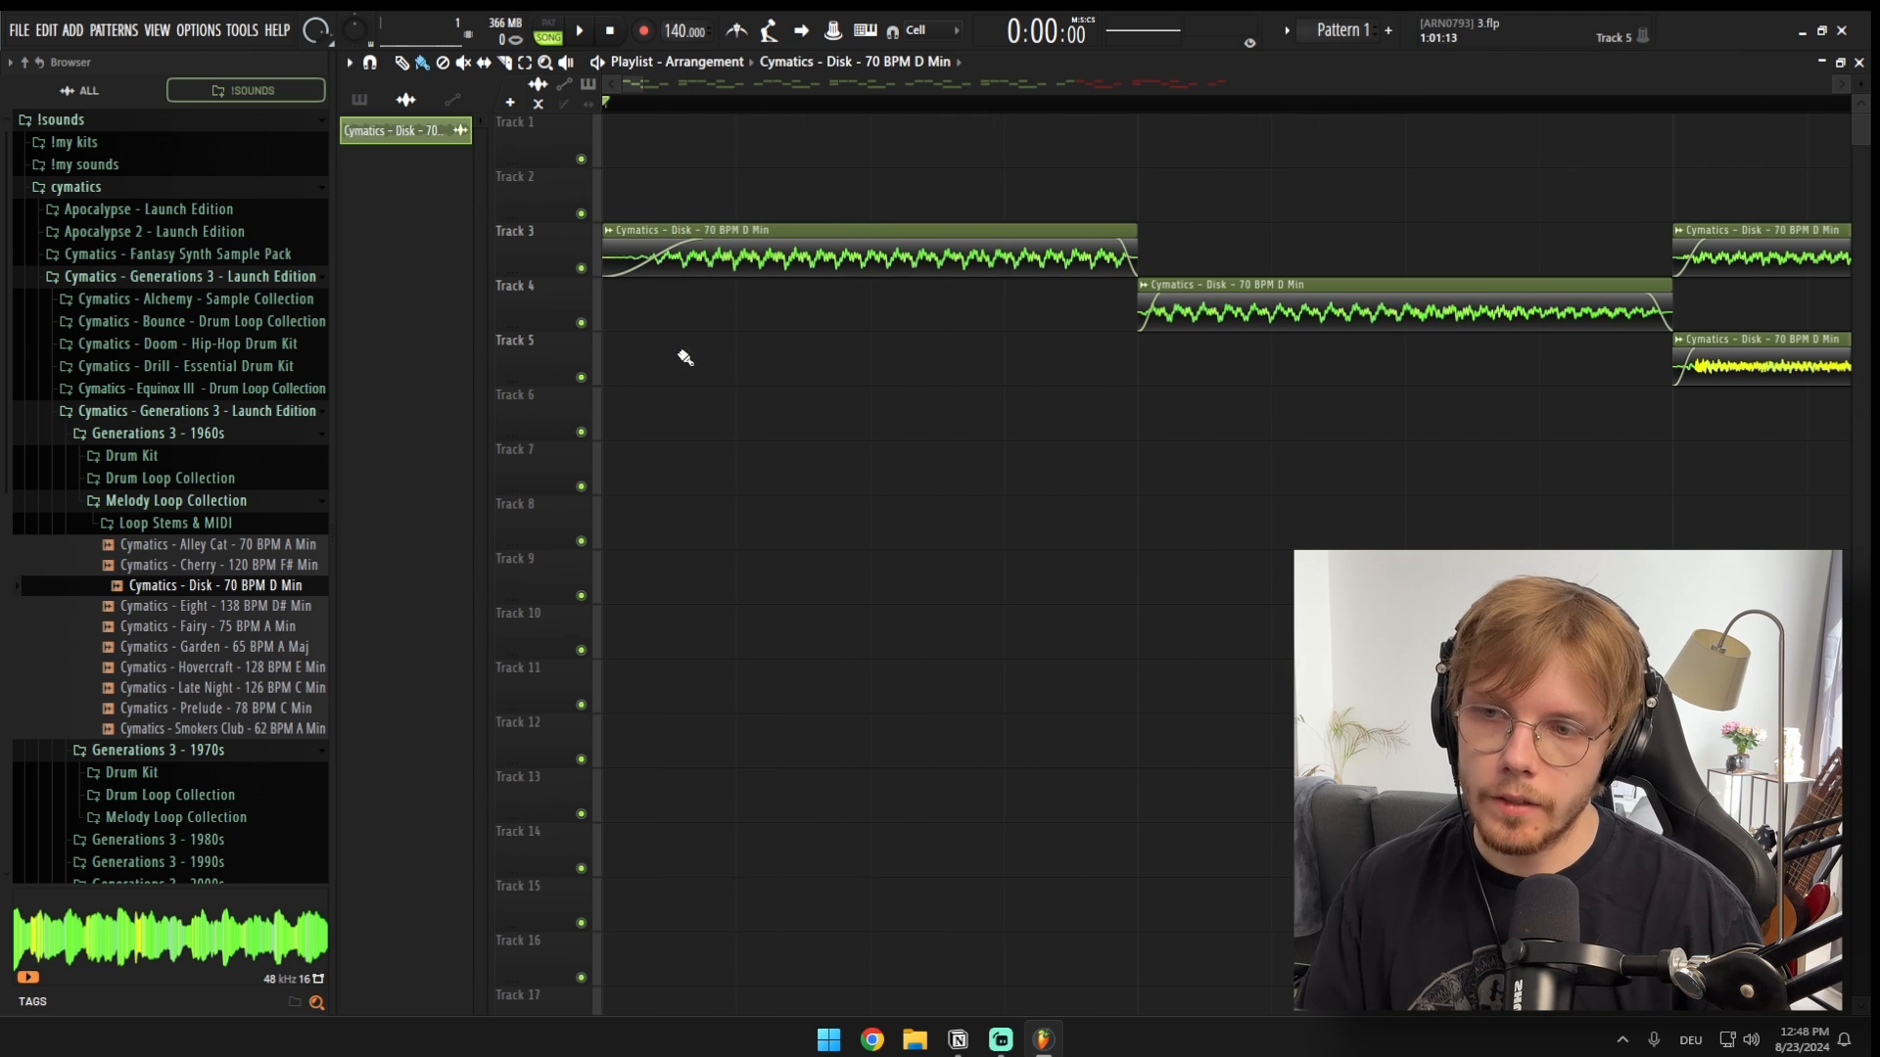
pyautogui.scroll(-3, 685, 359)
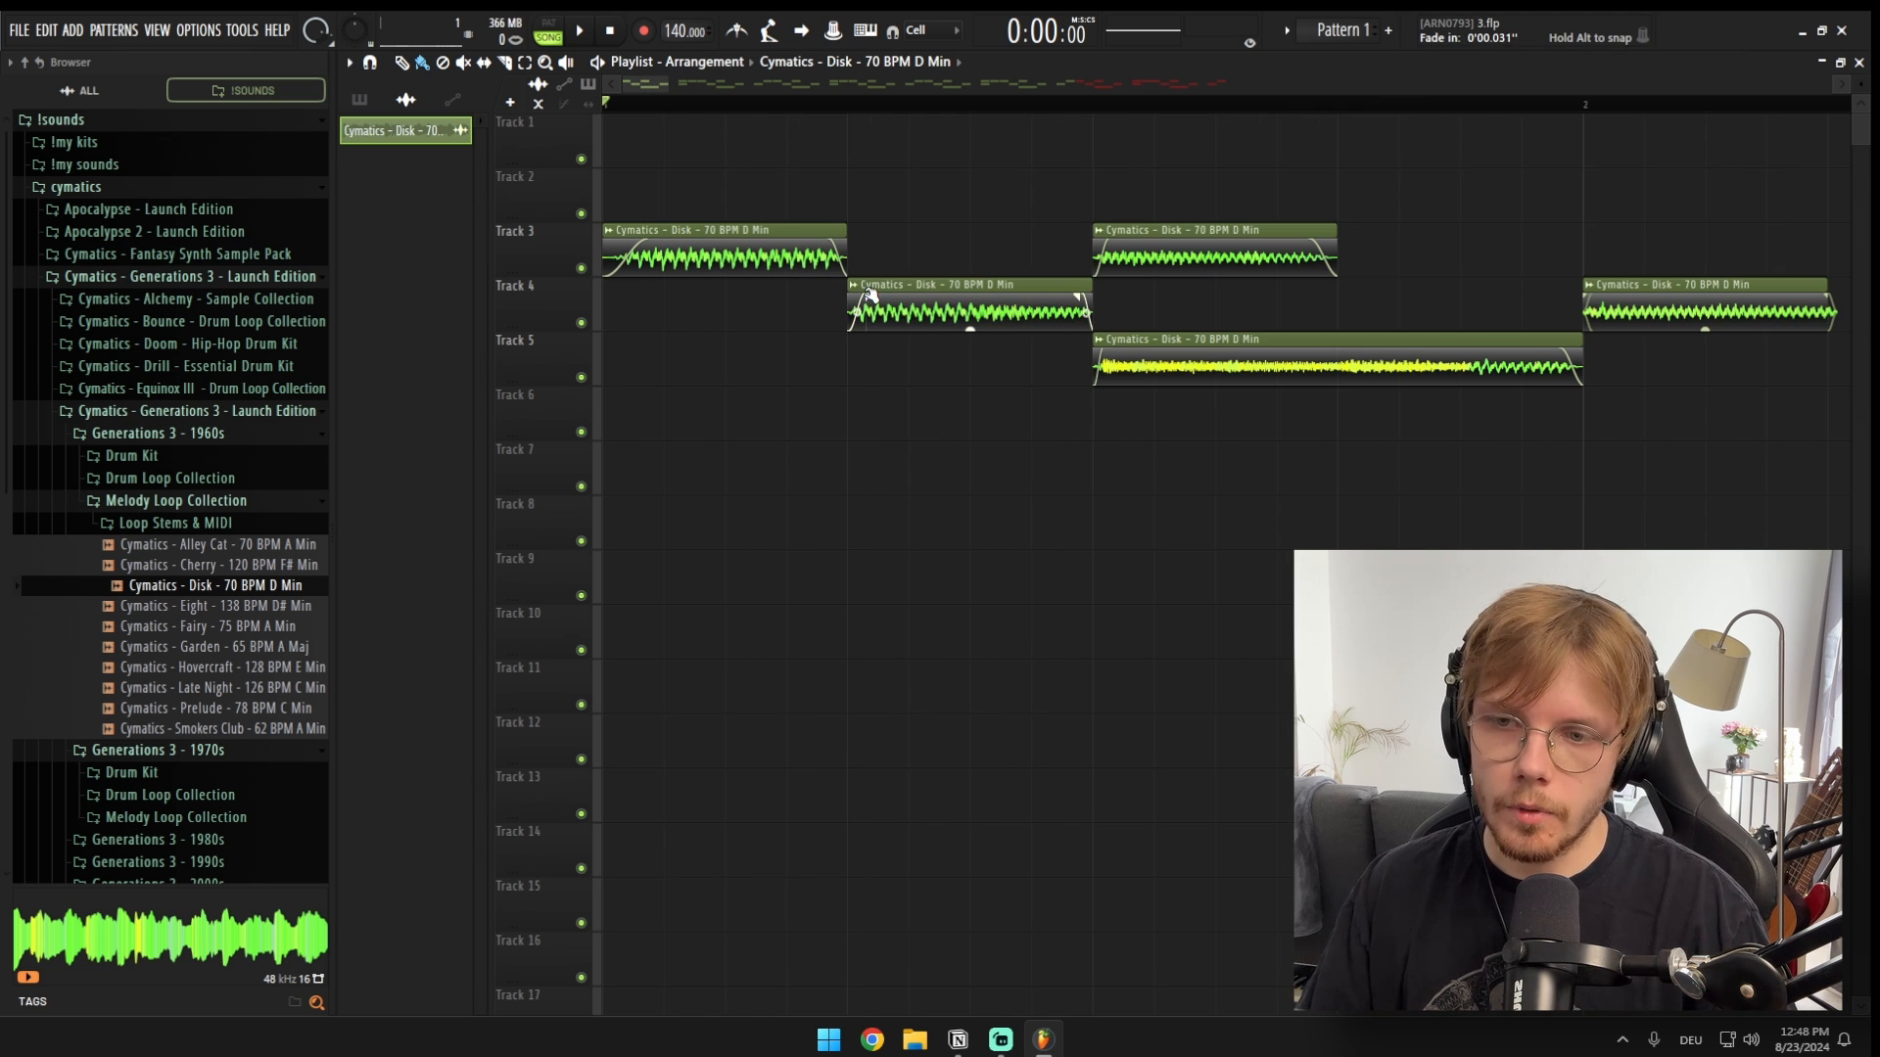
pyautogui.press('space')
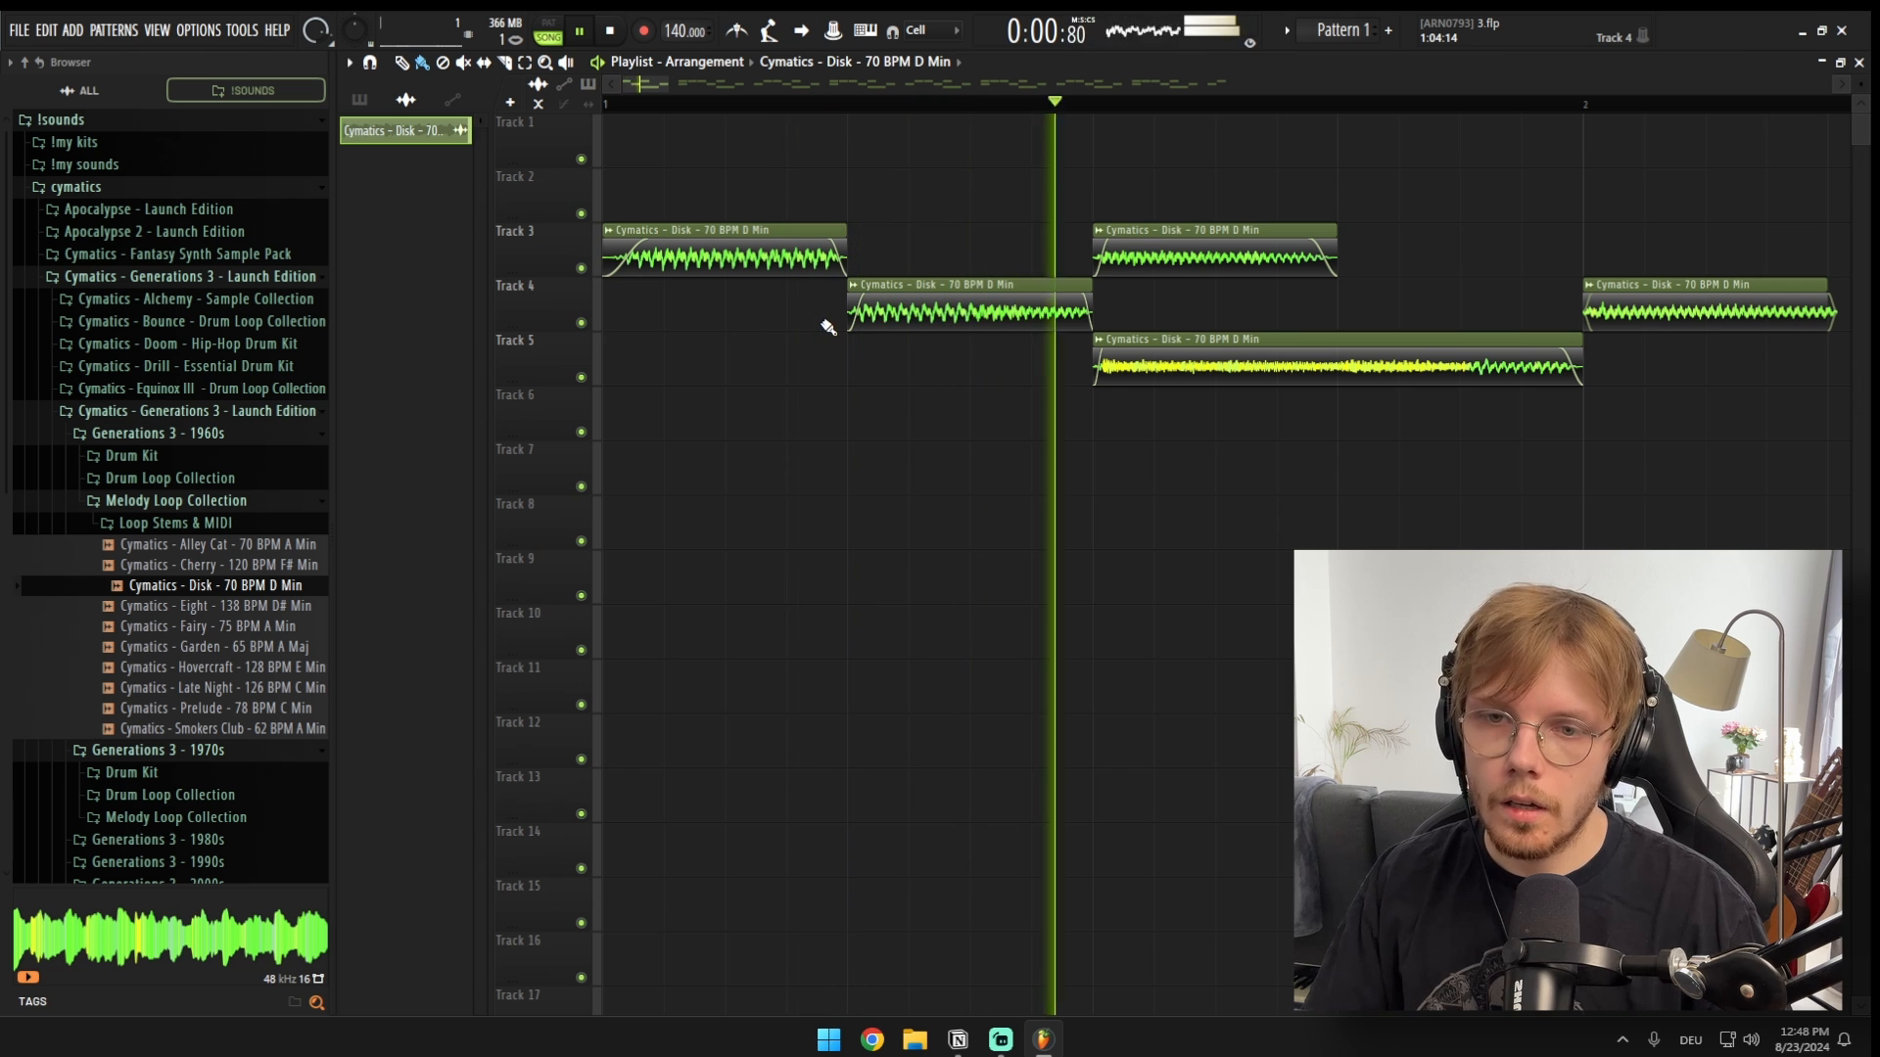
pyautogui.press('space')
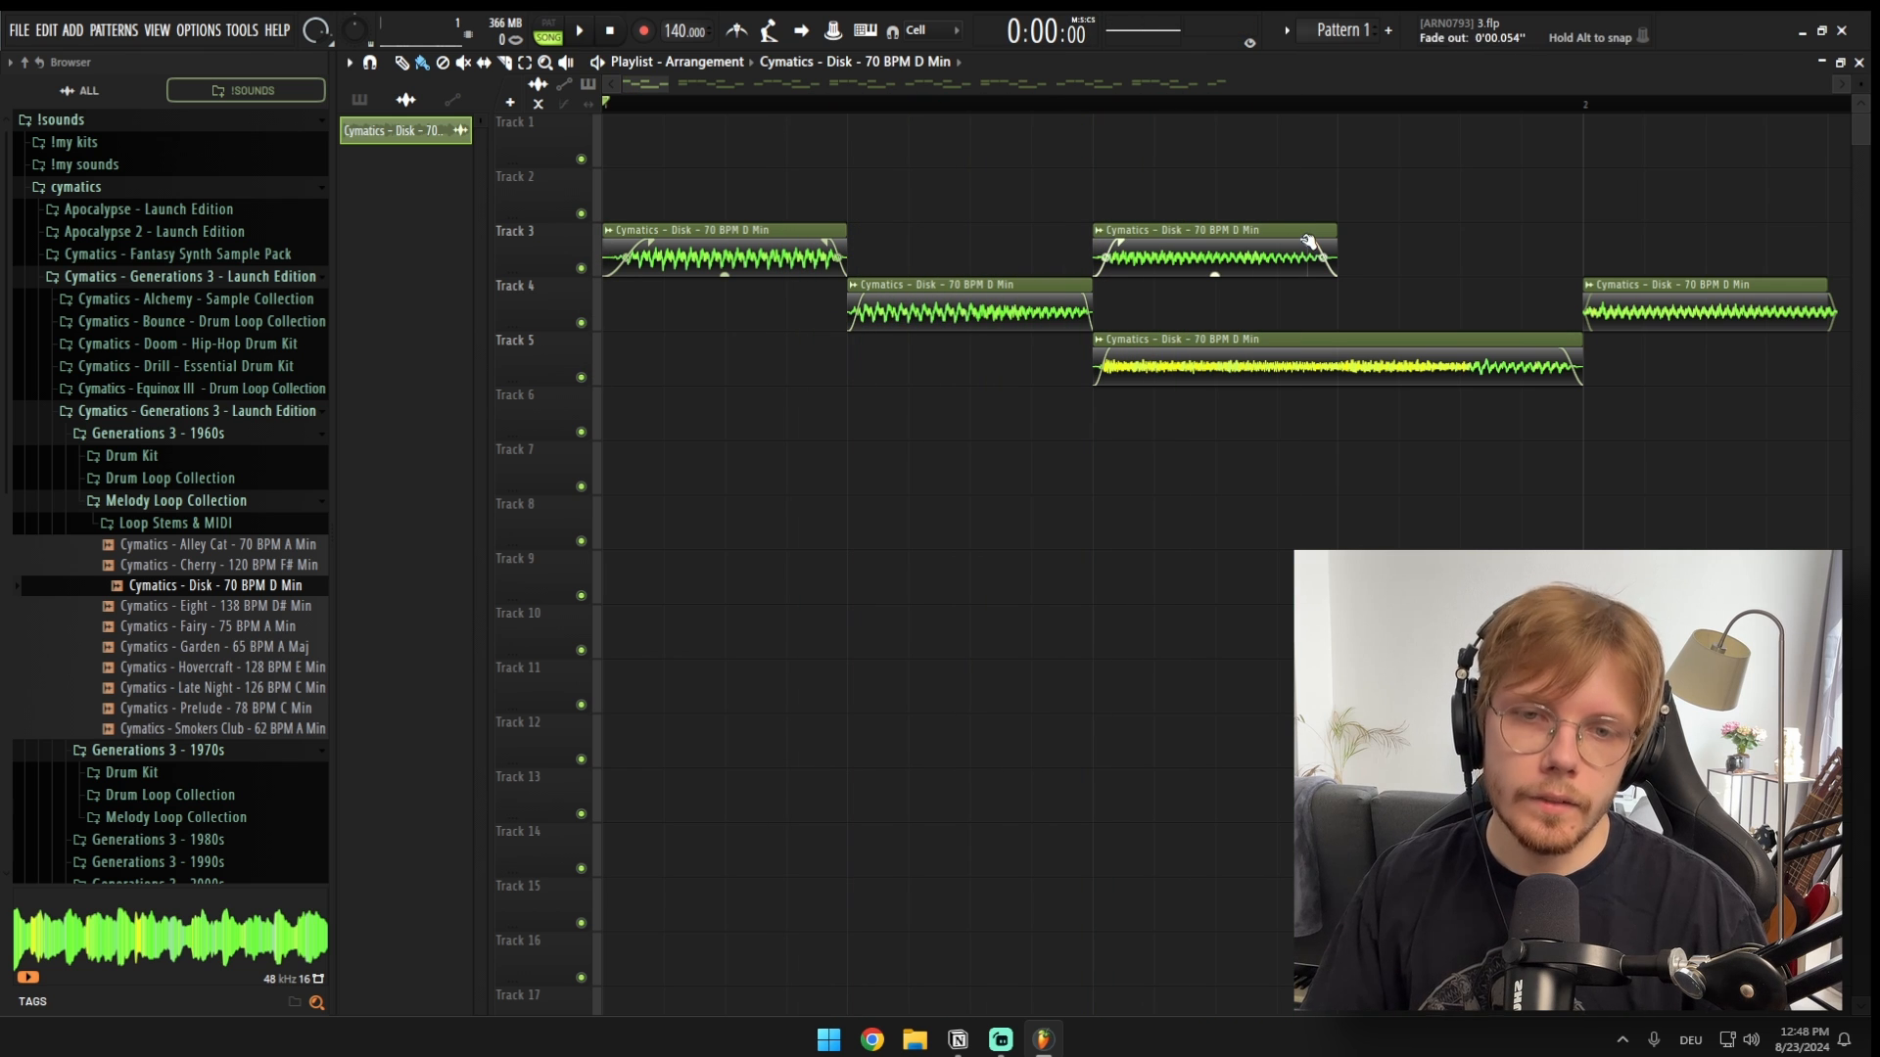
# Step: Add short fades to the bar 2 chops on Tracks 3 and 4 and play the arrangement
pyautogui.scroll(-2, 1157, 336)
pyautogui.scroll(2, 1224, 350)
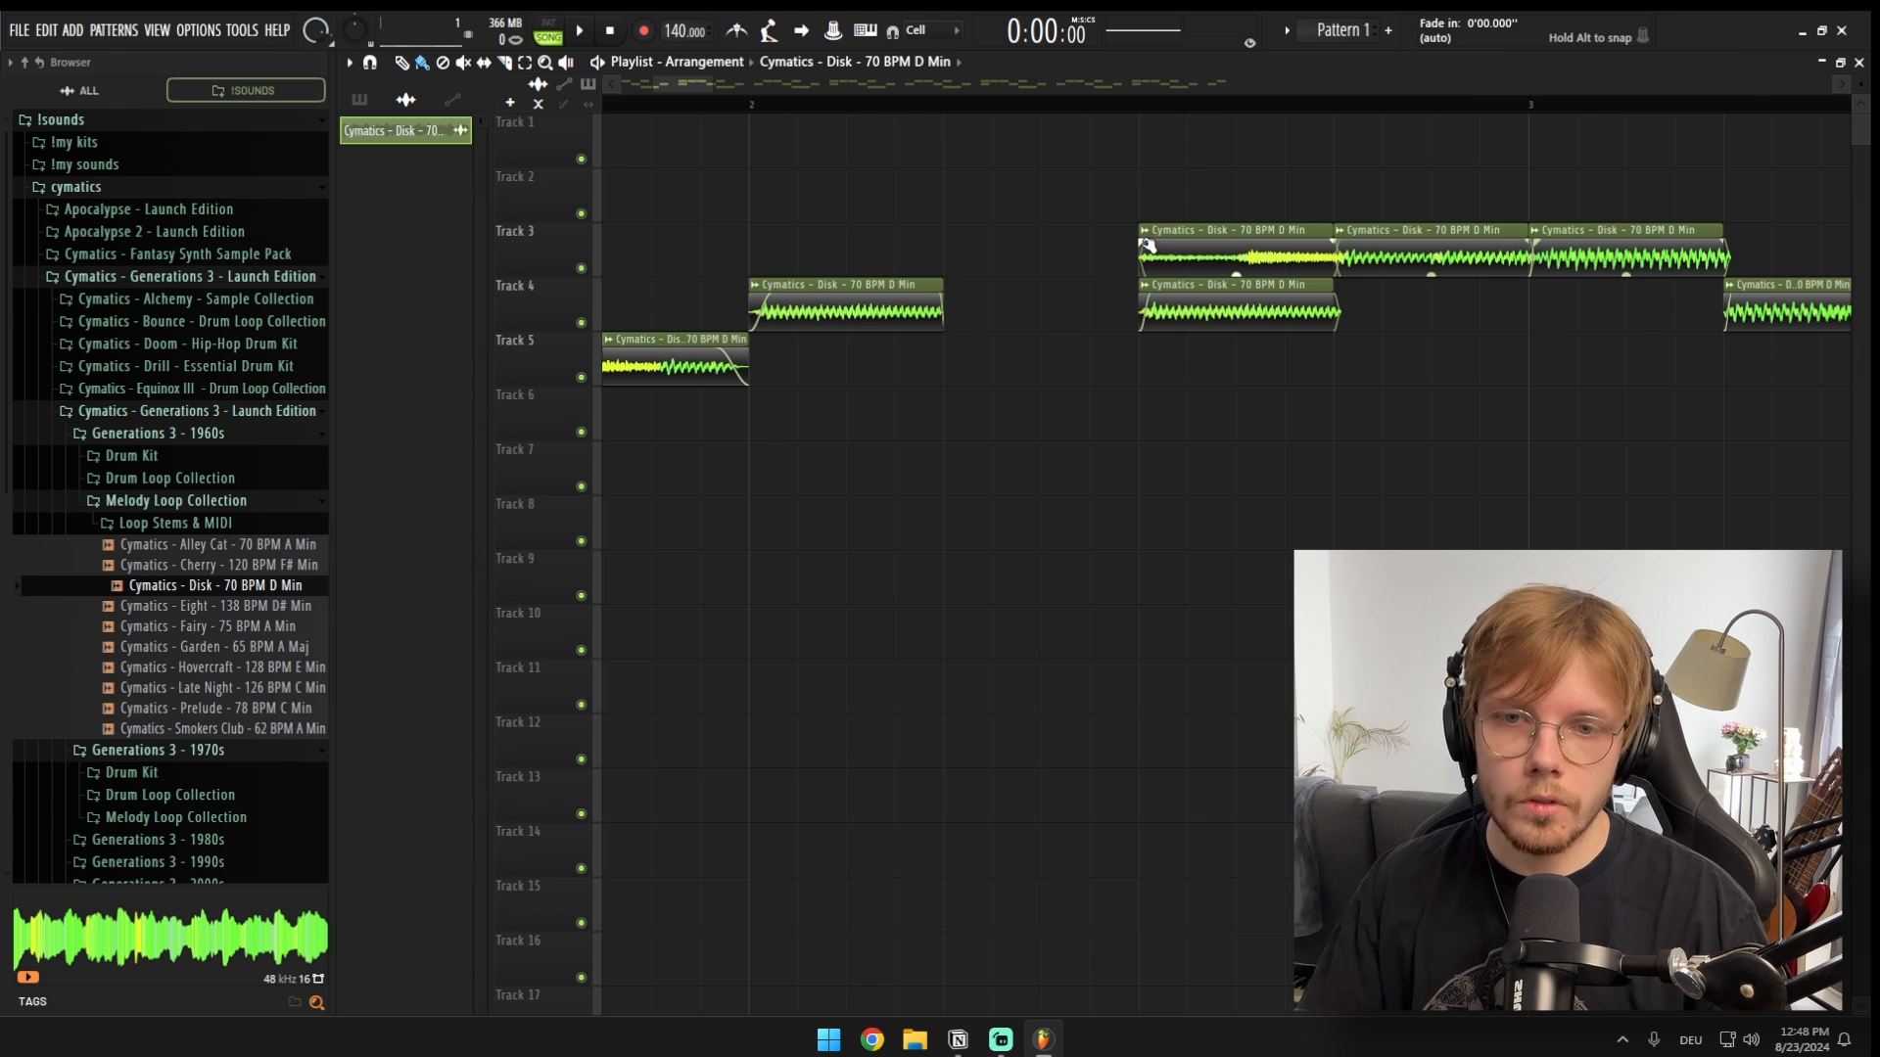
pyautogui.scroll(1, 1203, 253)
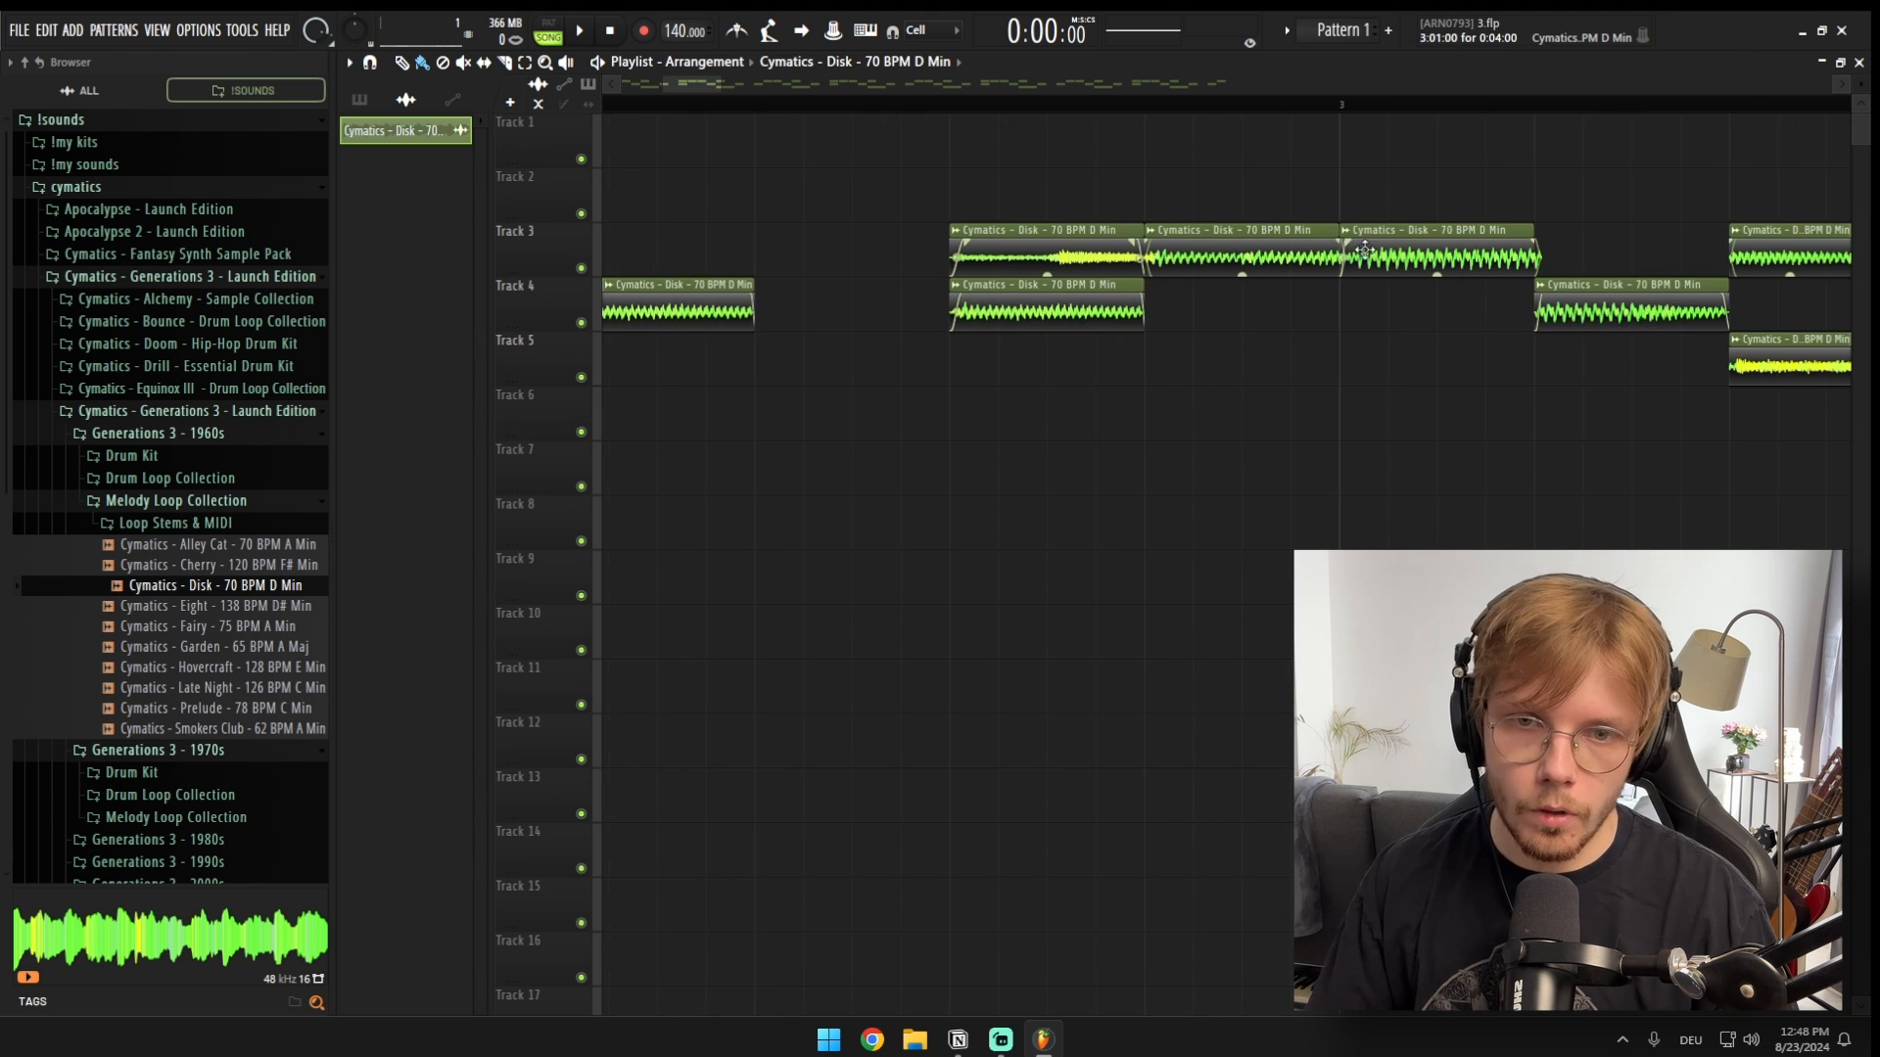
pyautogui.press('space')
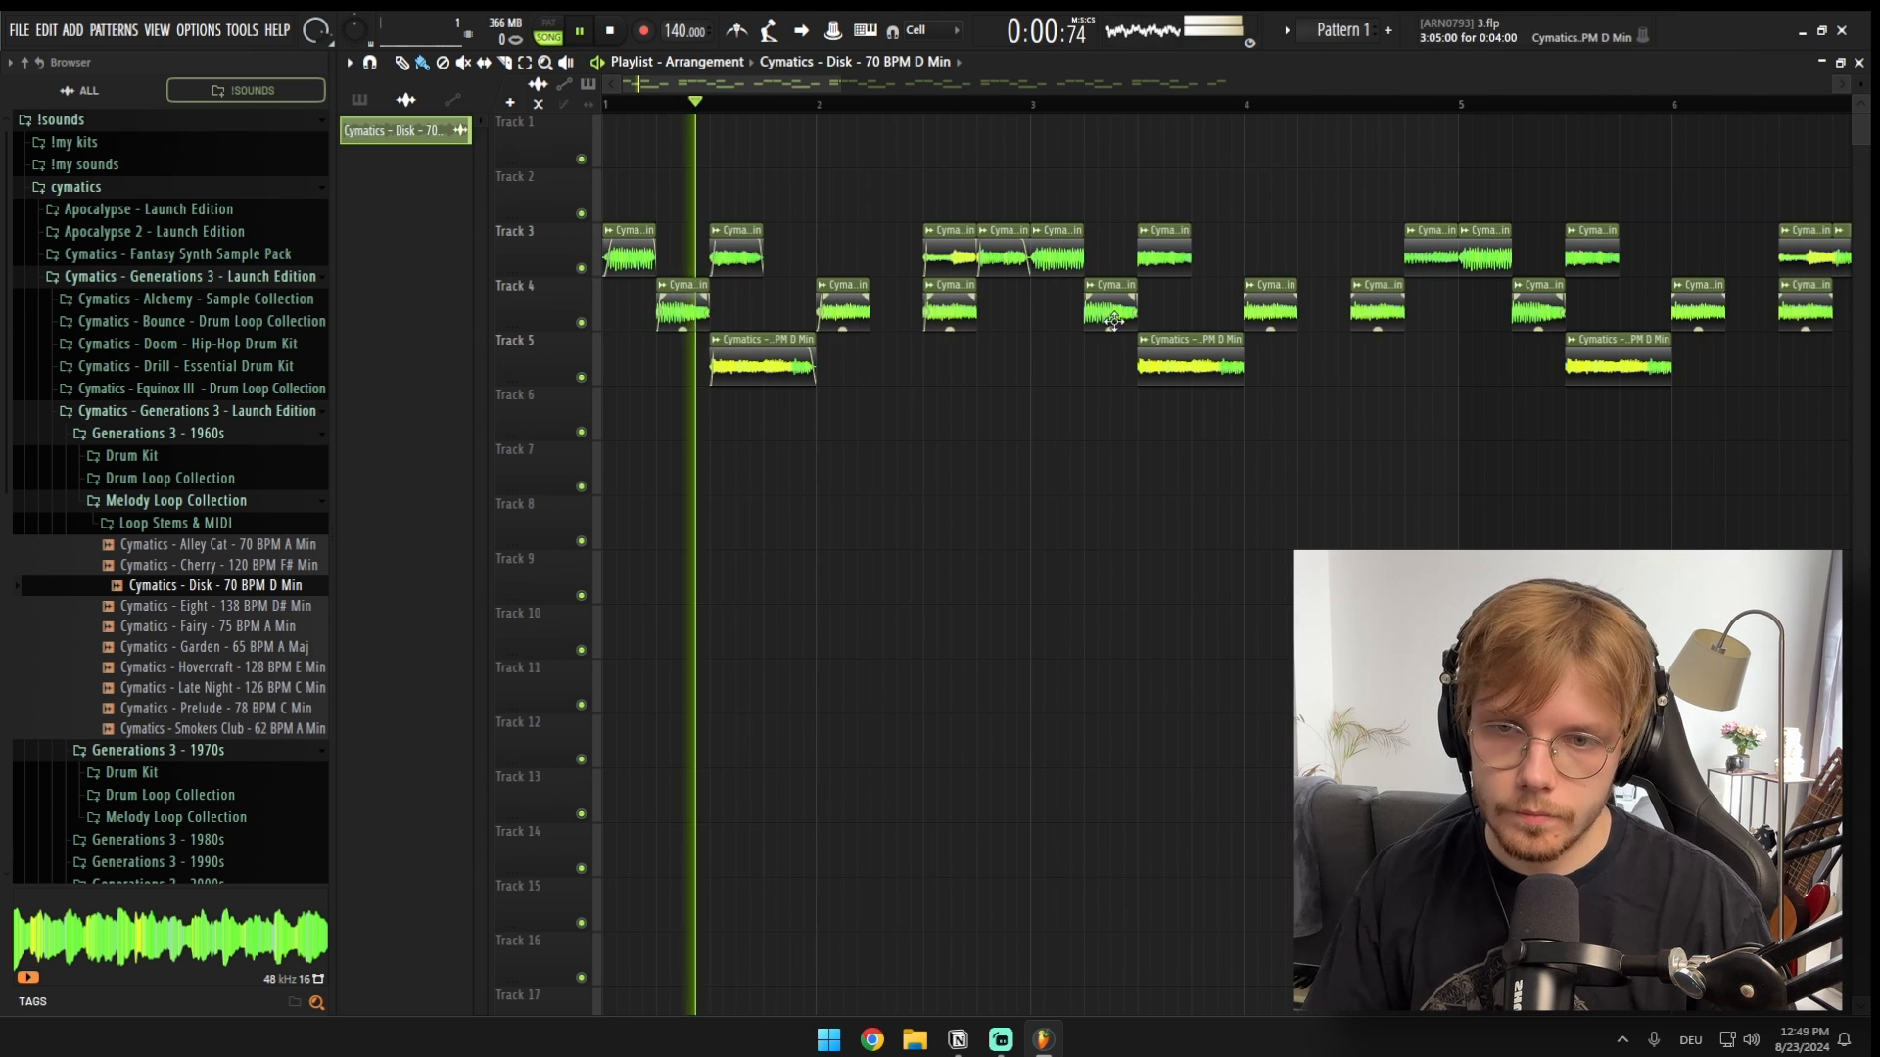
# Step: Replace the chops in bars 3 and 4 with a copy of the faded first two bars, without the Track 3 chop on beat 3 of bar 4
pyautogui.moveTo(1075, 171); pyautogui.dragTo(1406, 378)
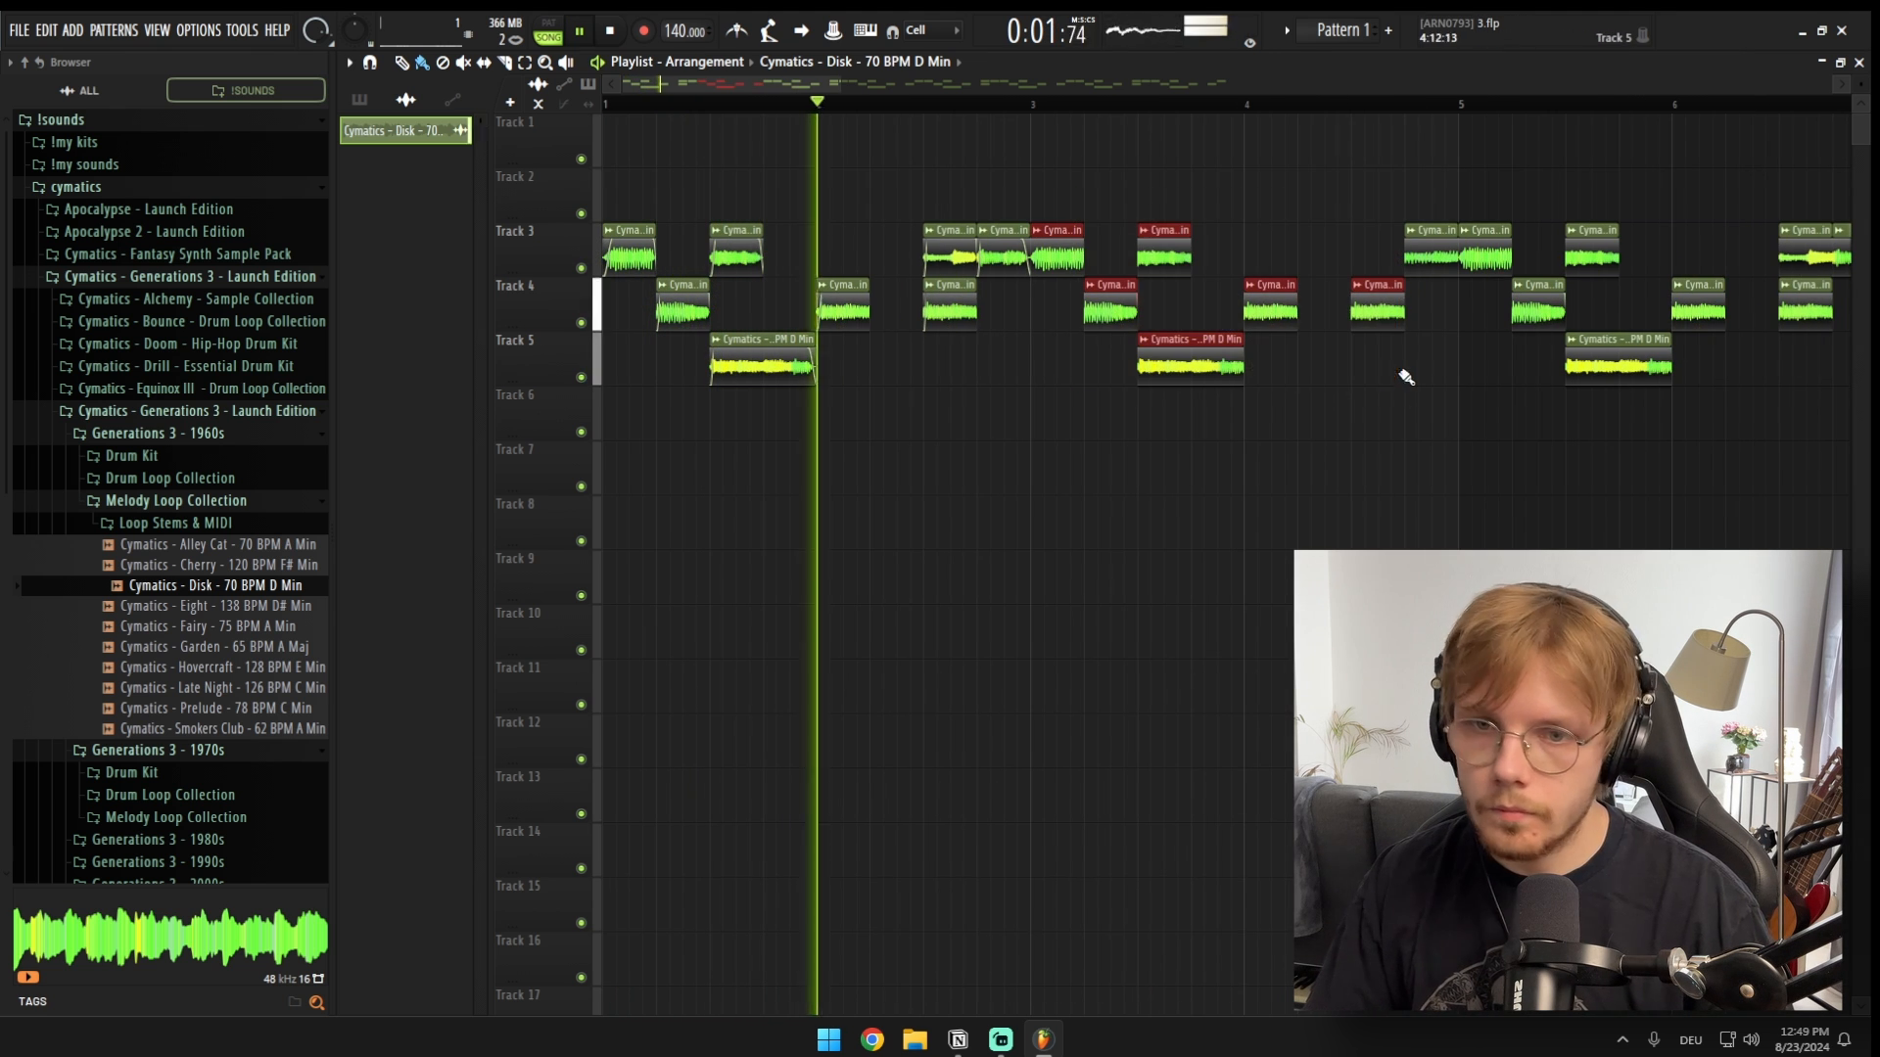
pyautogui.press('Delete')
pyautogui.moveTo(1055, 200); pyautogui.dragTo(627, 387)
pyautogui.hotkey('ctrl', 'b')
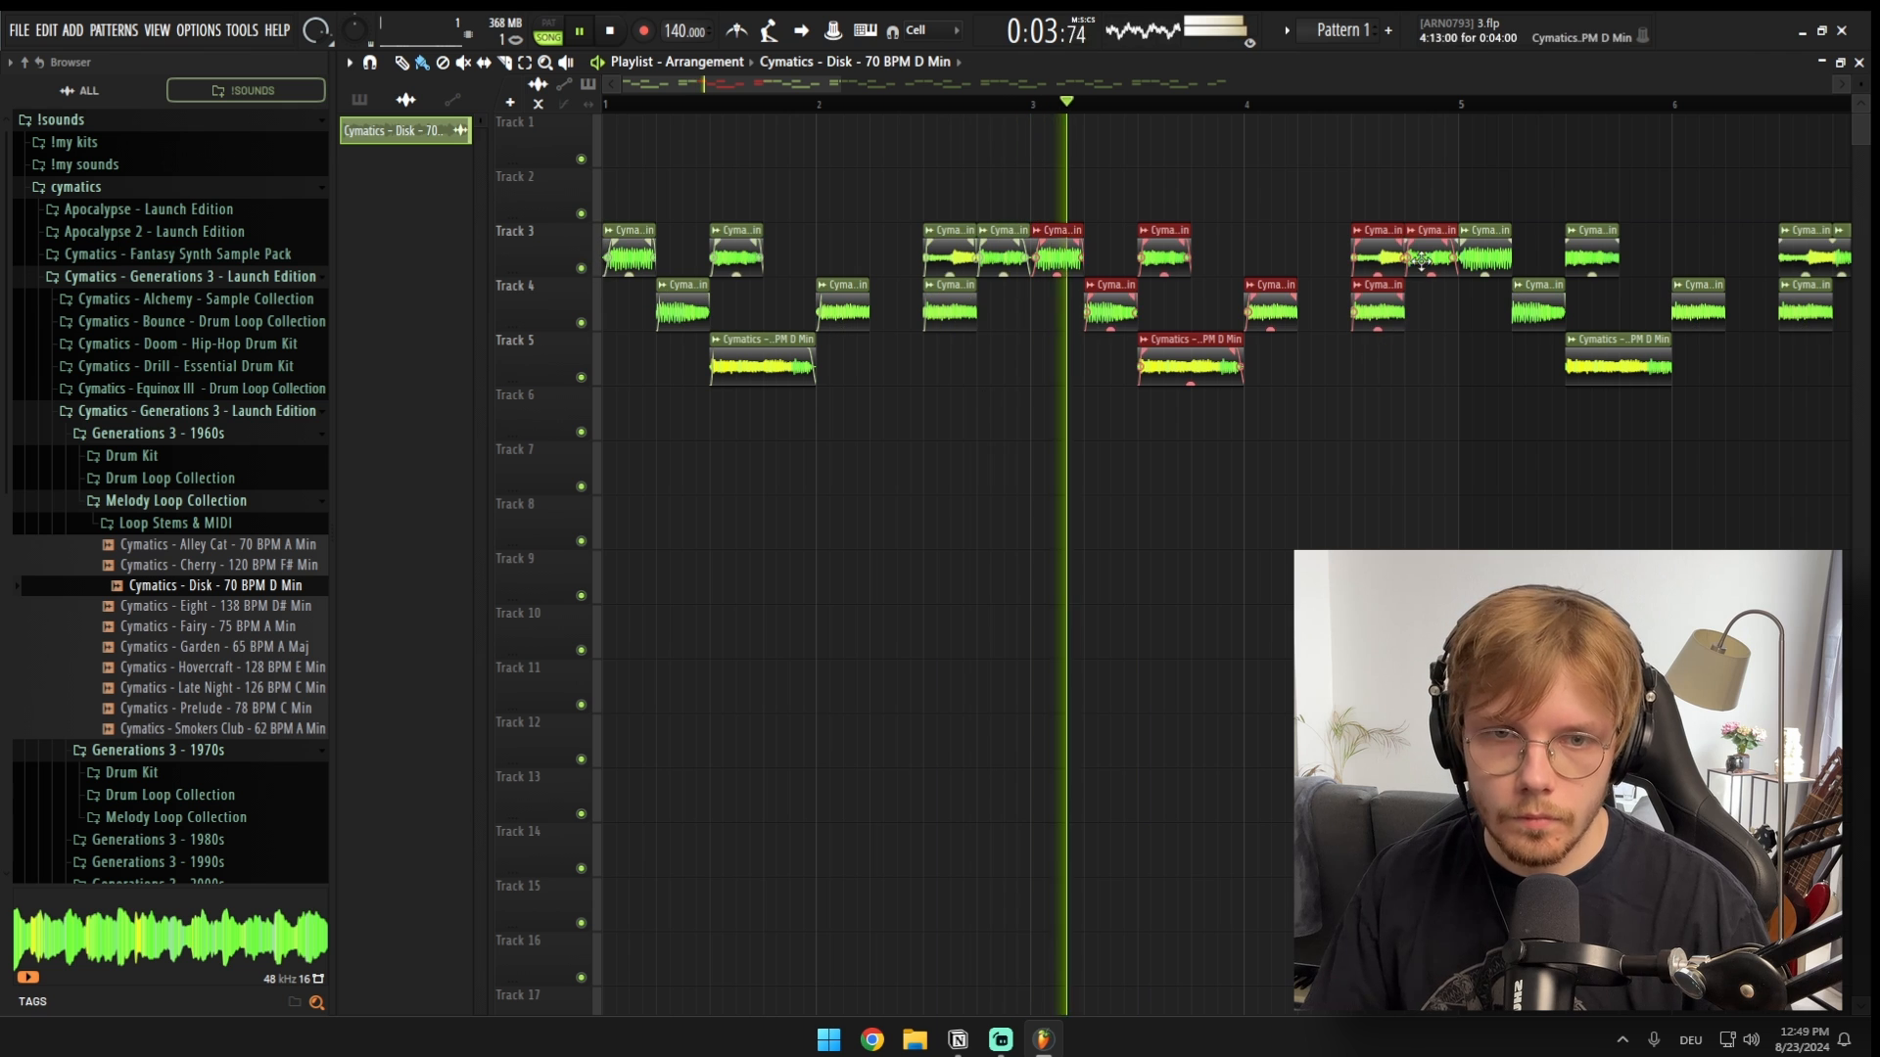
pyautogui.rightClick(1376, 254)
pyautogui.hotkey('ctrl', 'd')
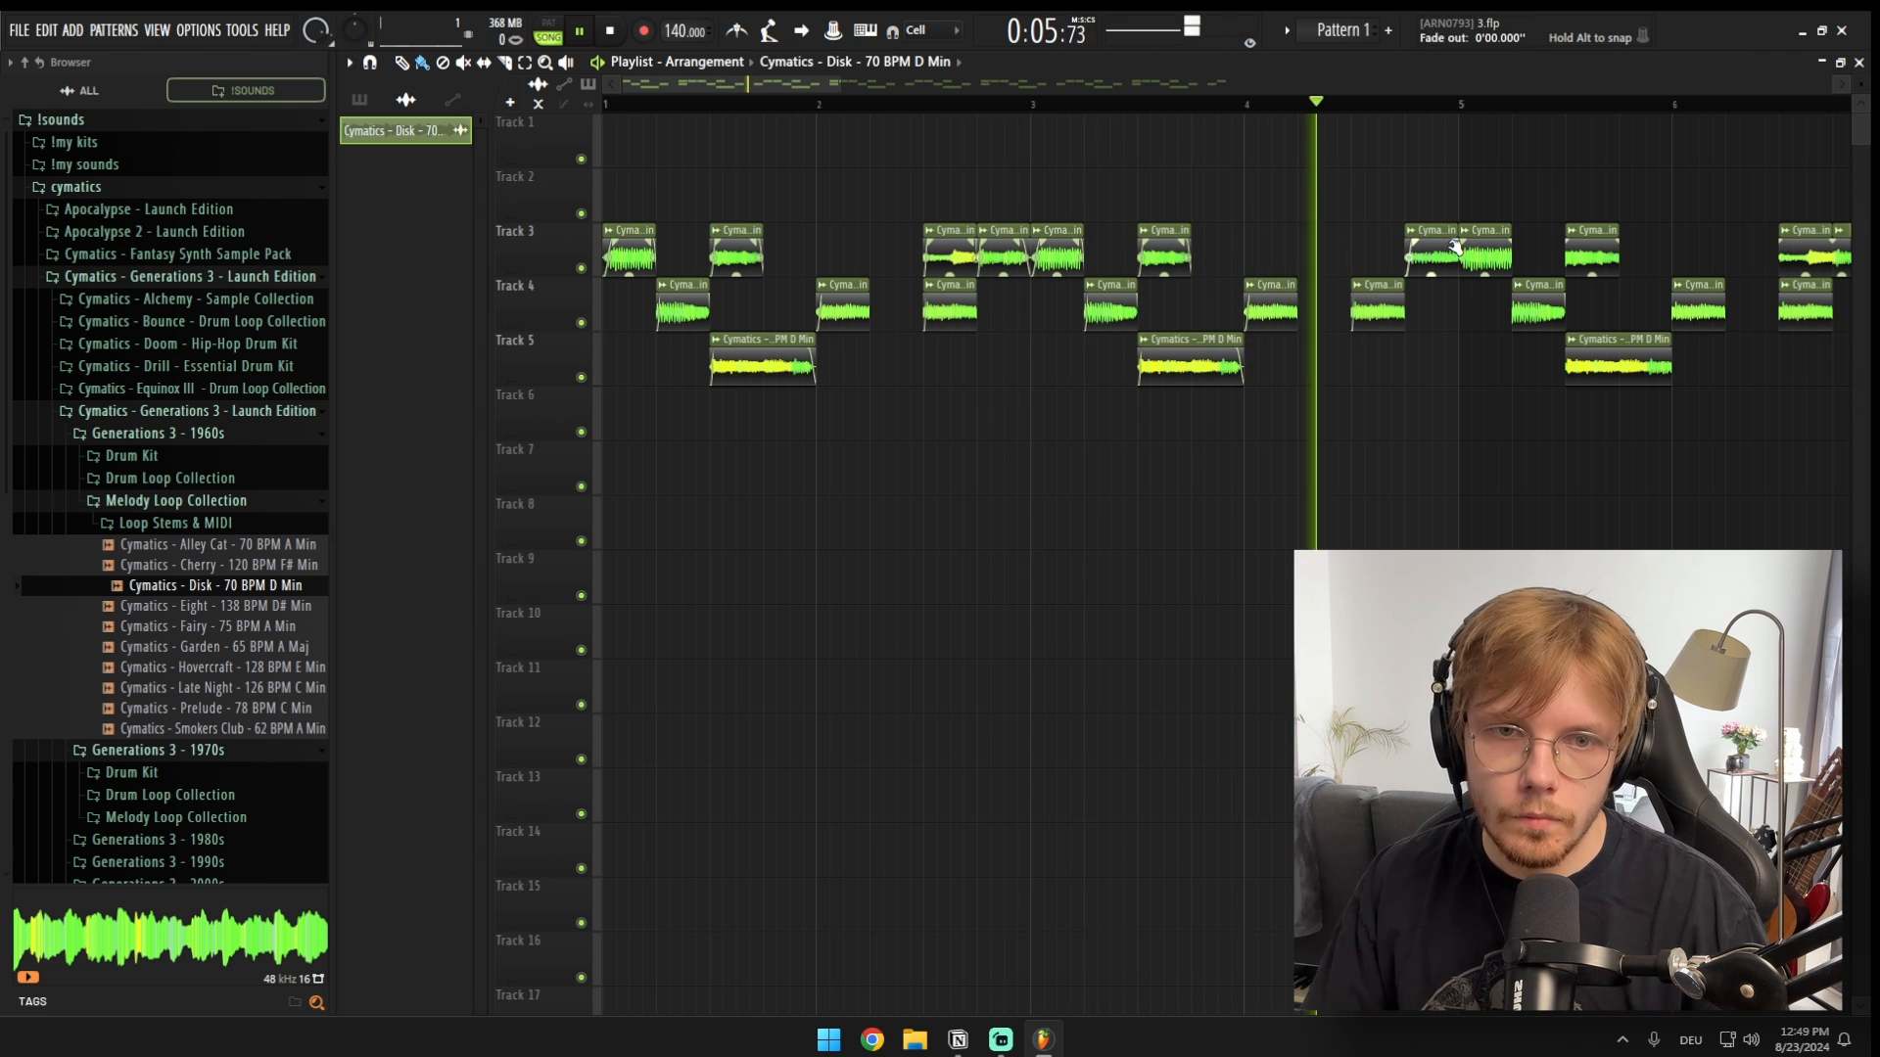
# Step: Repeat the faded four-bar phrase through the rest of the arrangement up to bar 17
pyautogui.scroll(-4, 1384, 332)
pyautogui.hotkey('ctrl', 'd')
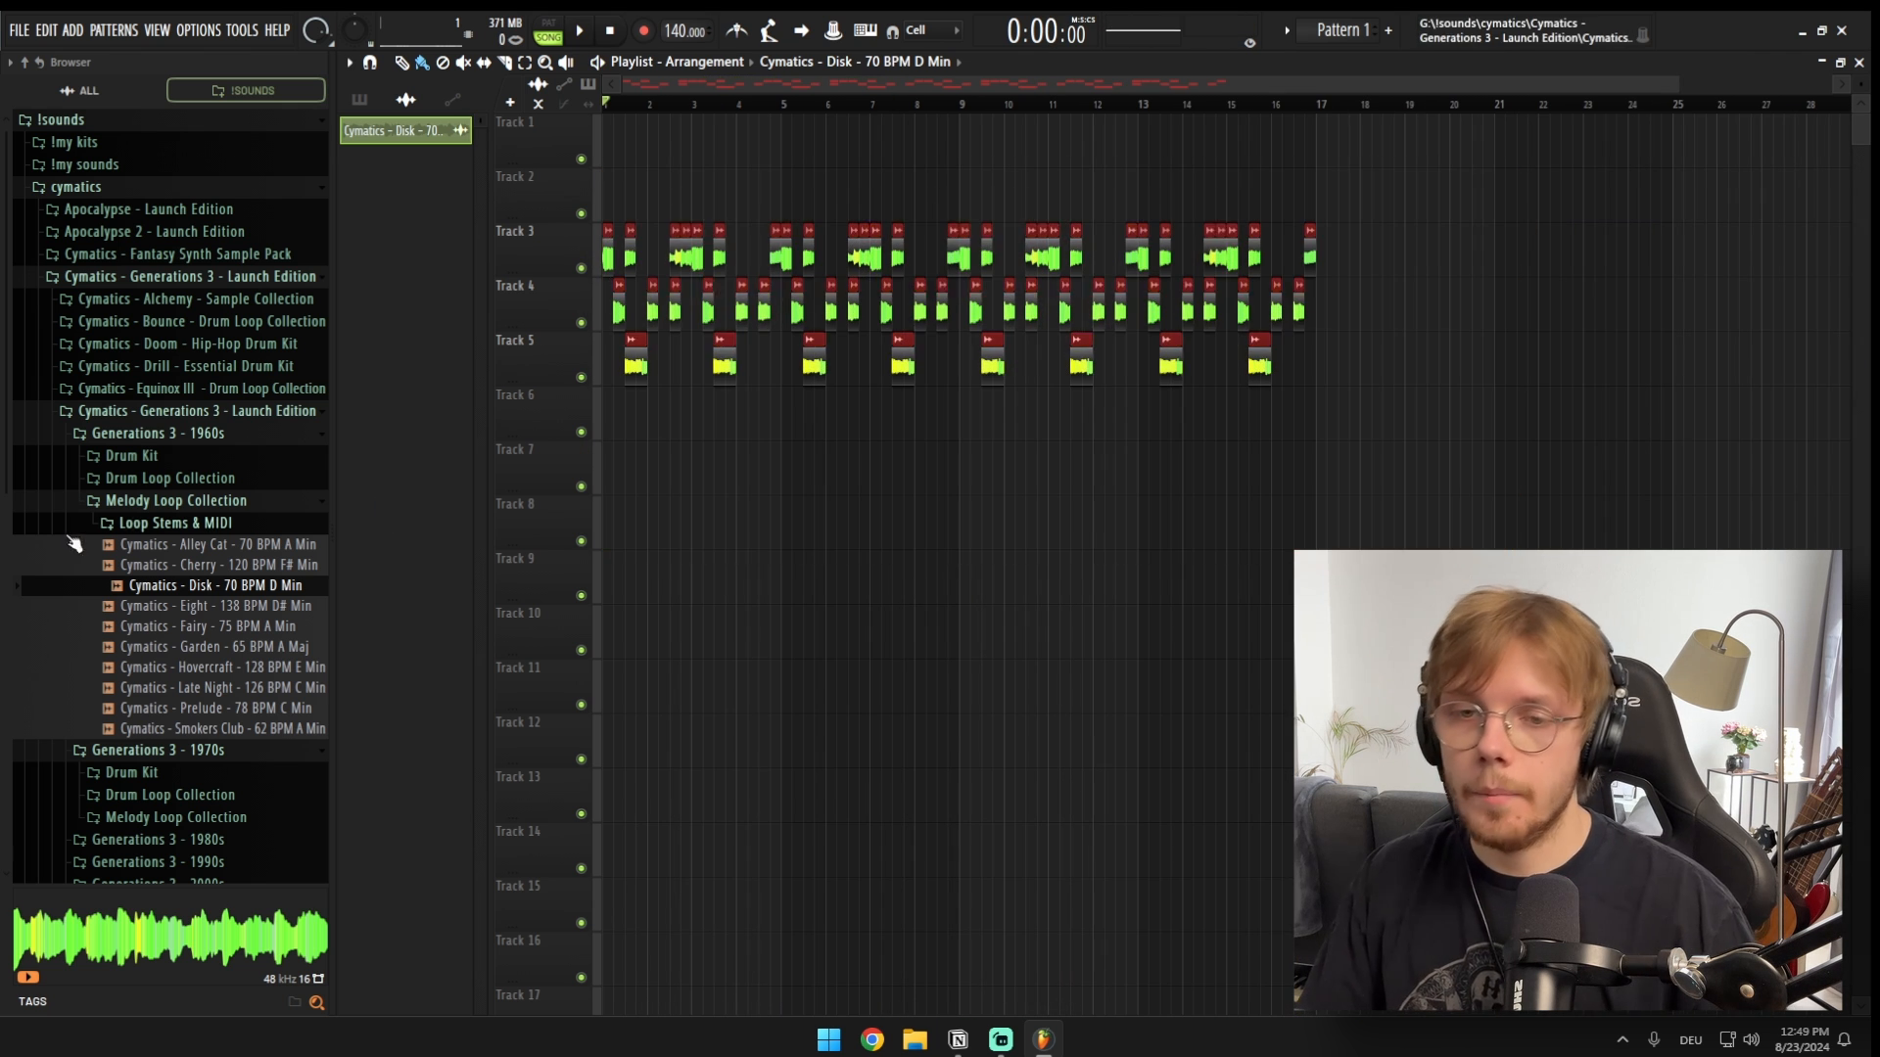
pyautogui.scroll(5, 698, 124)
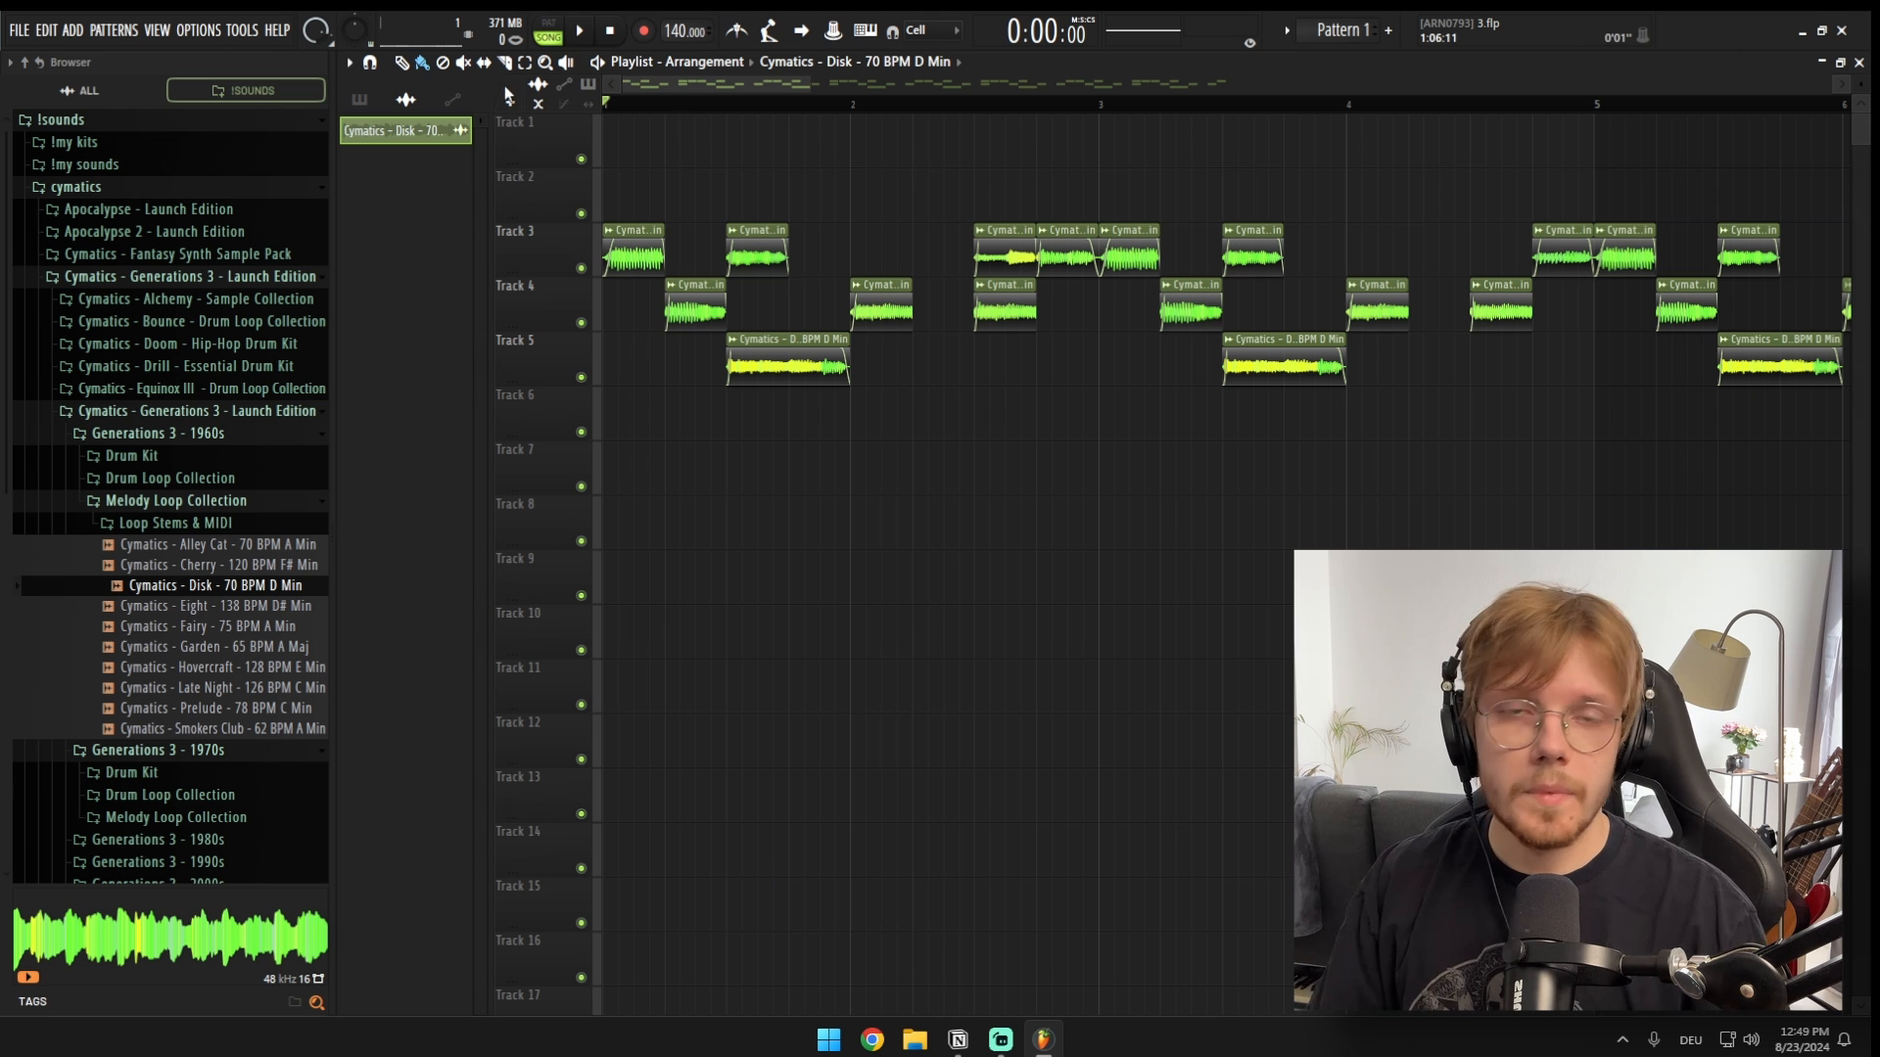
# Step: Set the melody audio clip's time-stretching mode to Auto and lower its channel volume to about 53%
pyautogui.doubleClick(646, 251)
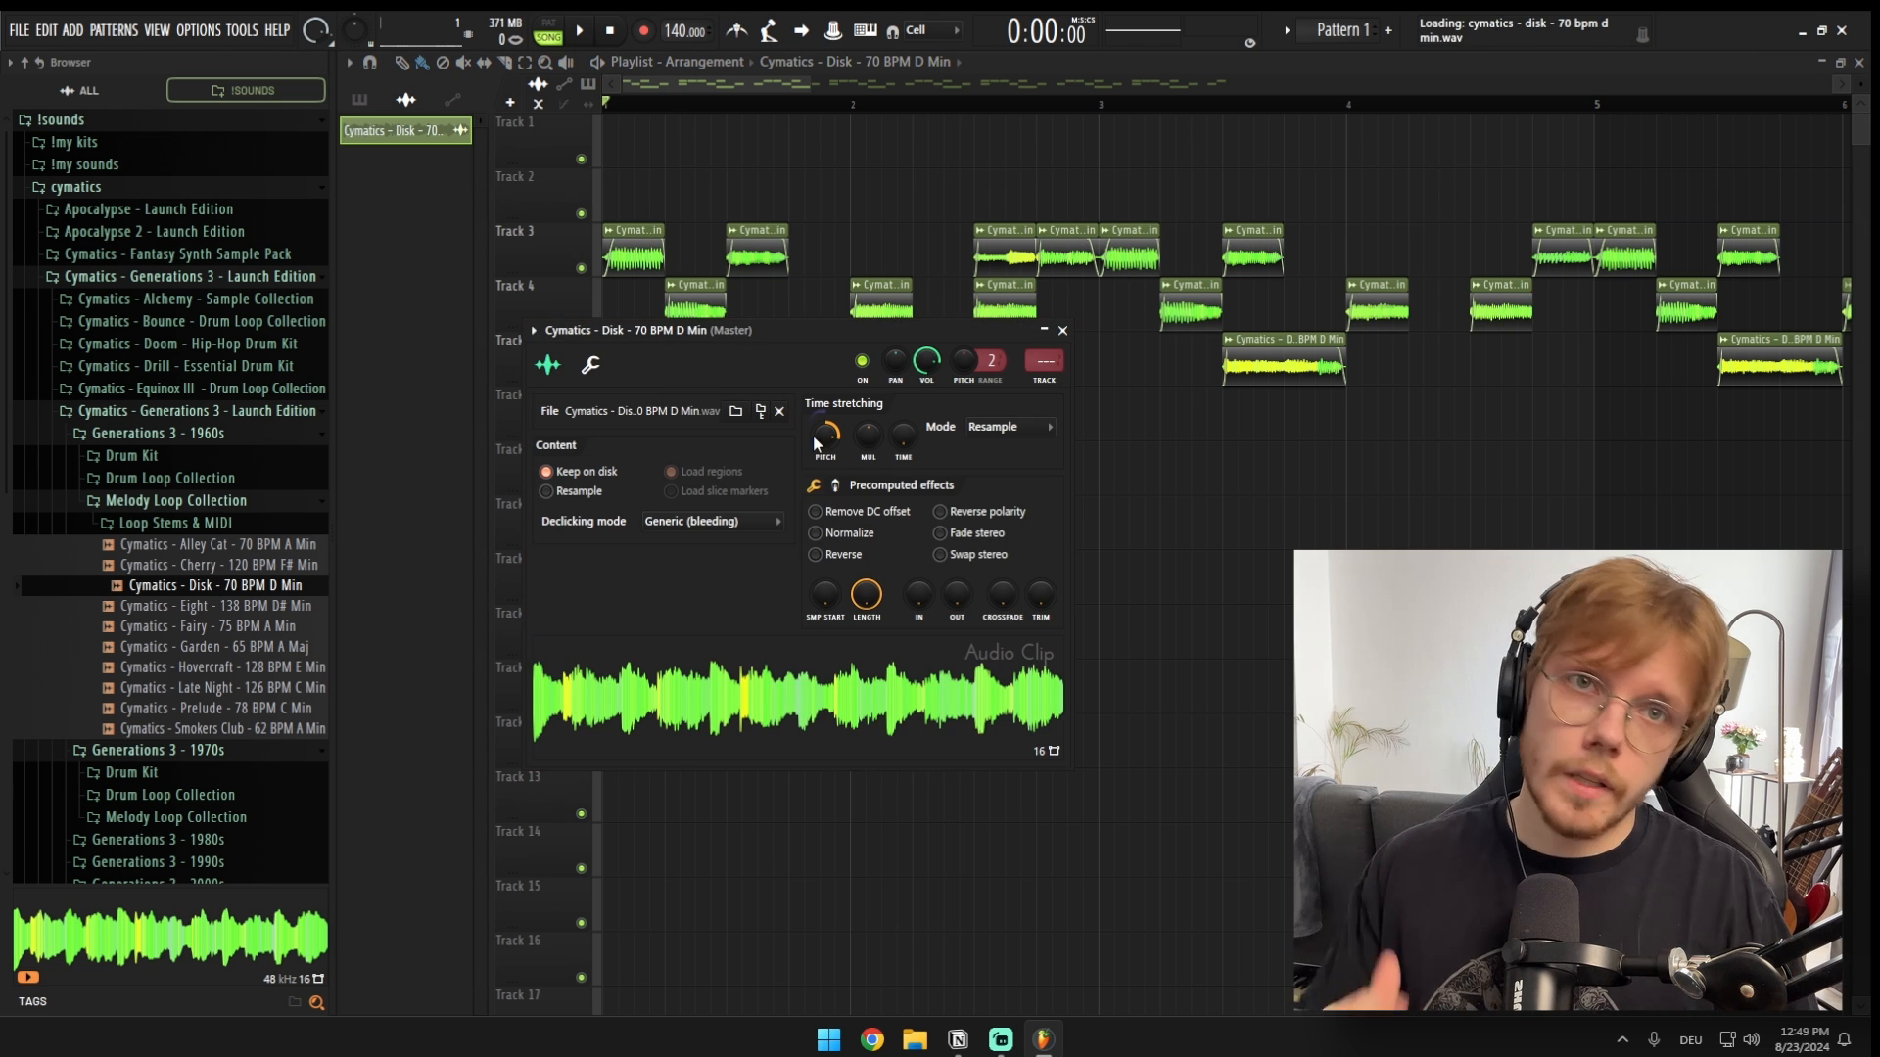
pyautogui.press('space')
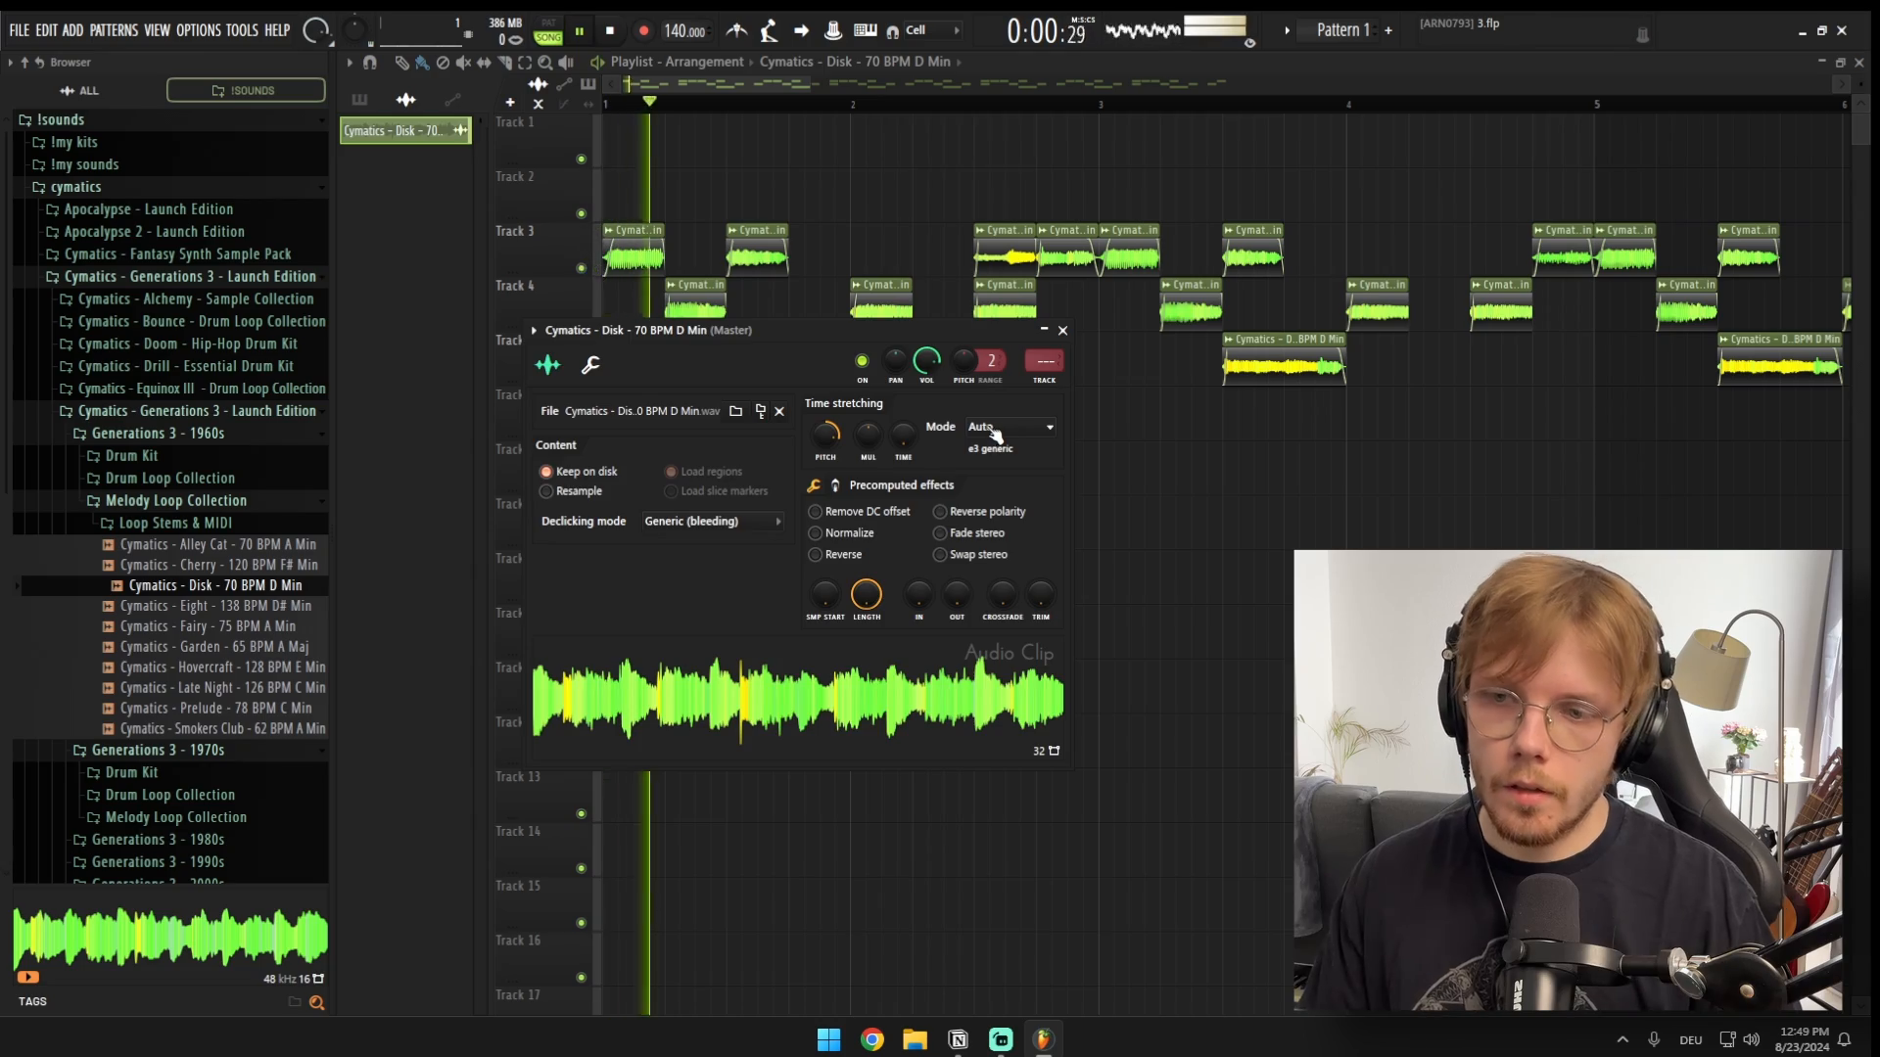
pyautogui.press('Escape')
pyautogui.press('space')
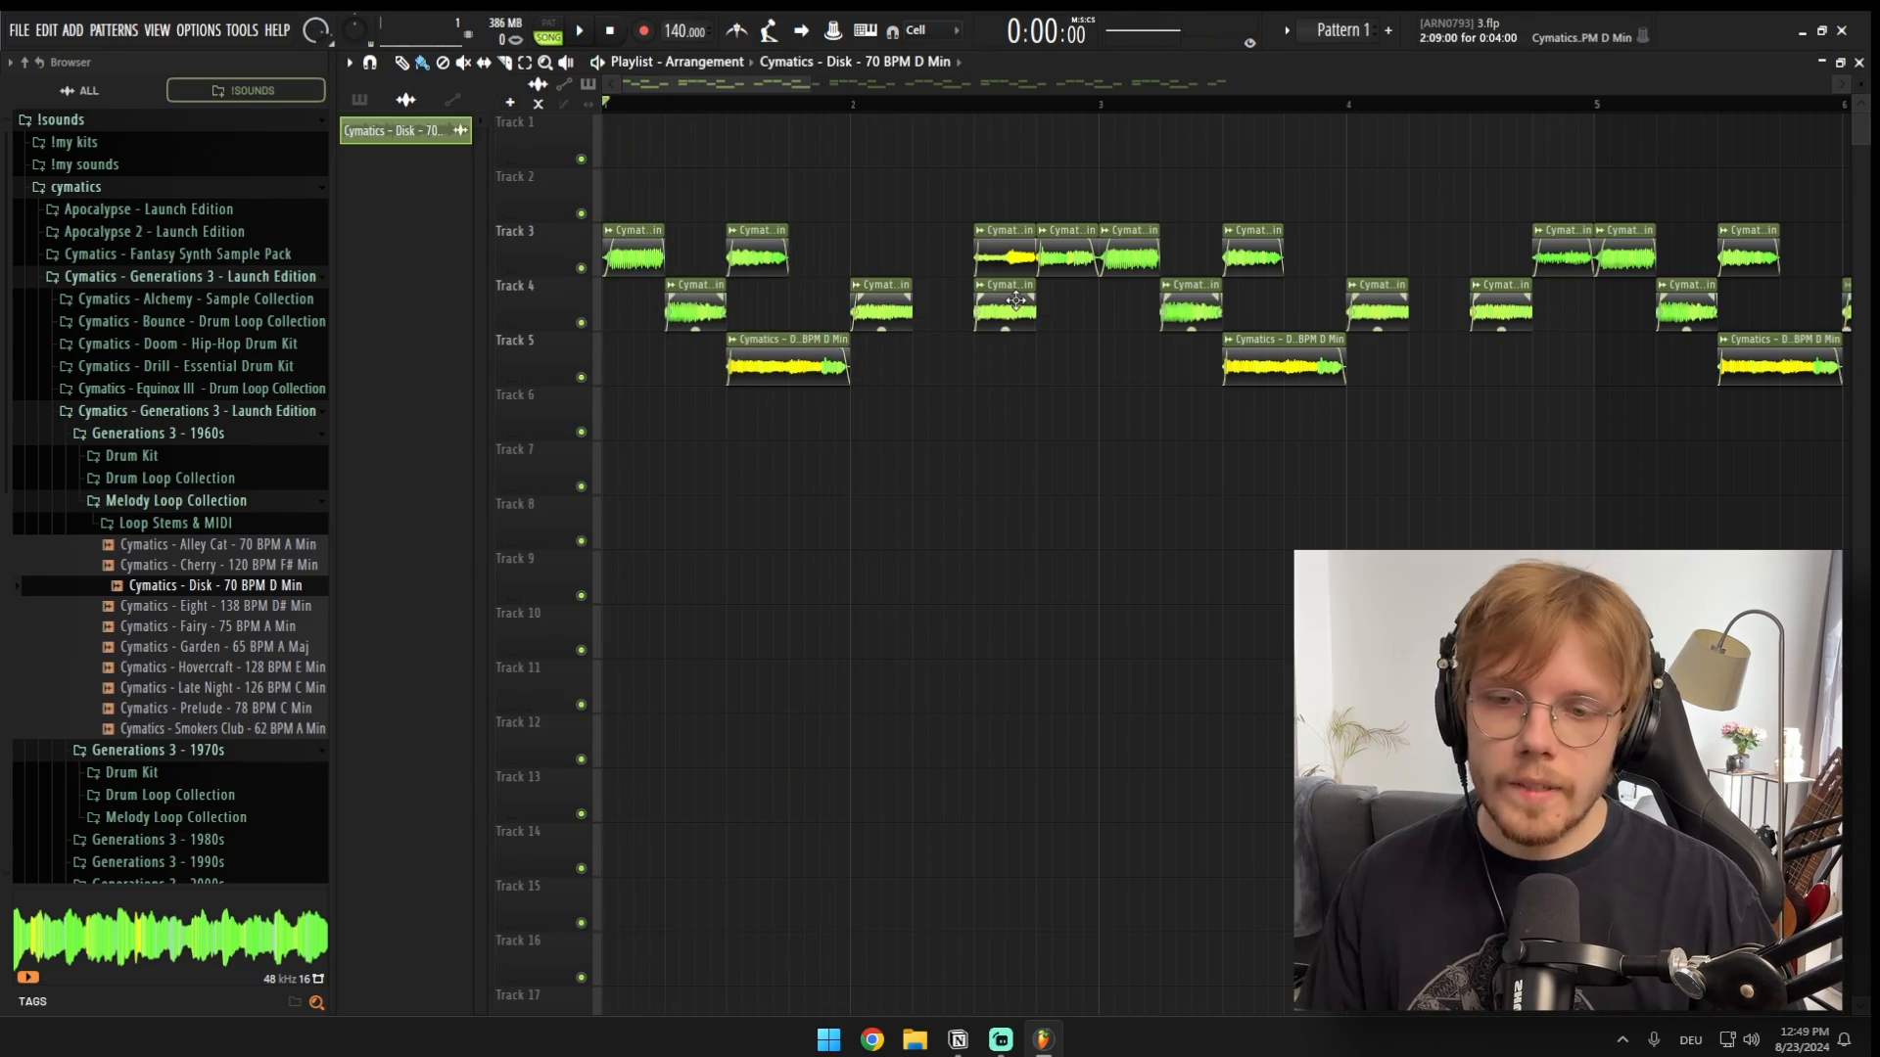
pyautogui.doubleClick(1009, 306)
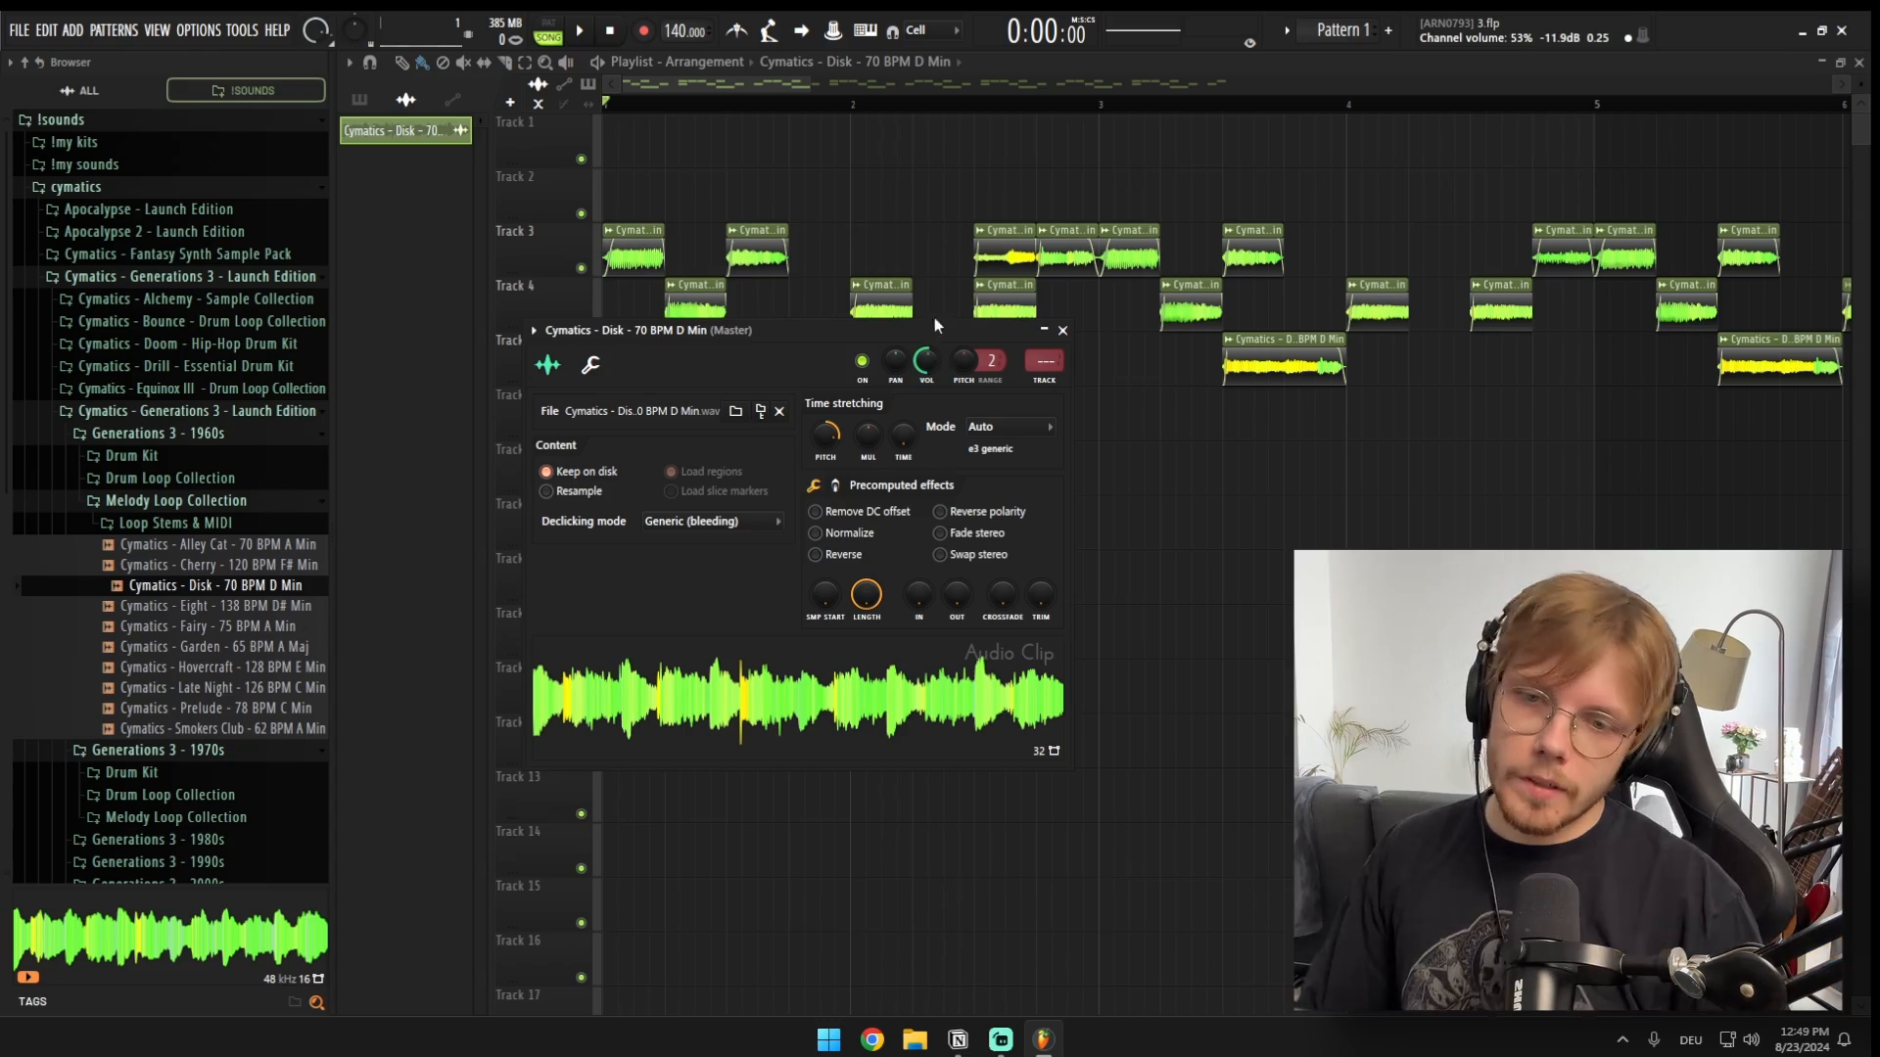
pyautogui.click(1063, 331)
# Step: Make the Track 3 chop on beat 4 of bar 2 unique, pitch it to about -580 cents and play the result
pyautogui.scroll(-2, 1040, 304)
pyautogui.moveTo(916, 200); pyautogui.dragTo(827, 252)
pyautogui.keyDown('ctrl'); pyautogui.scroll(3, 888, 256); pyautogui.keyUp('ctrl')
pyautogui.rightClick(955, 247)
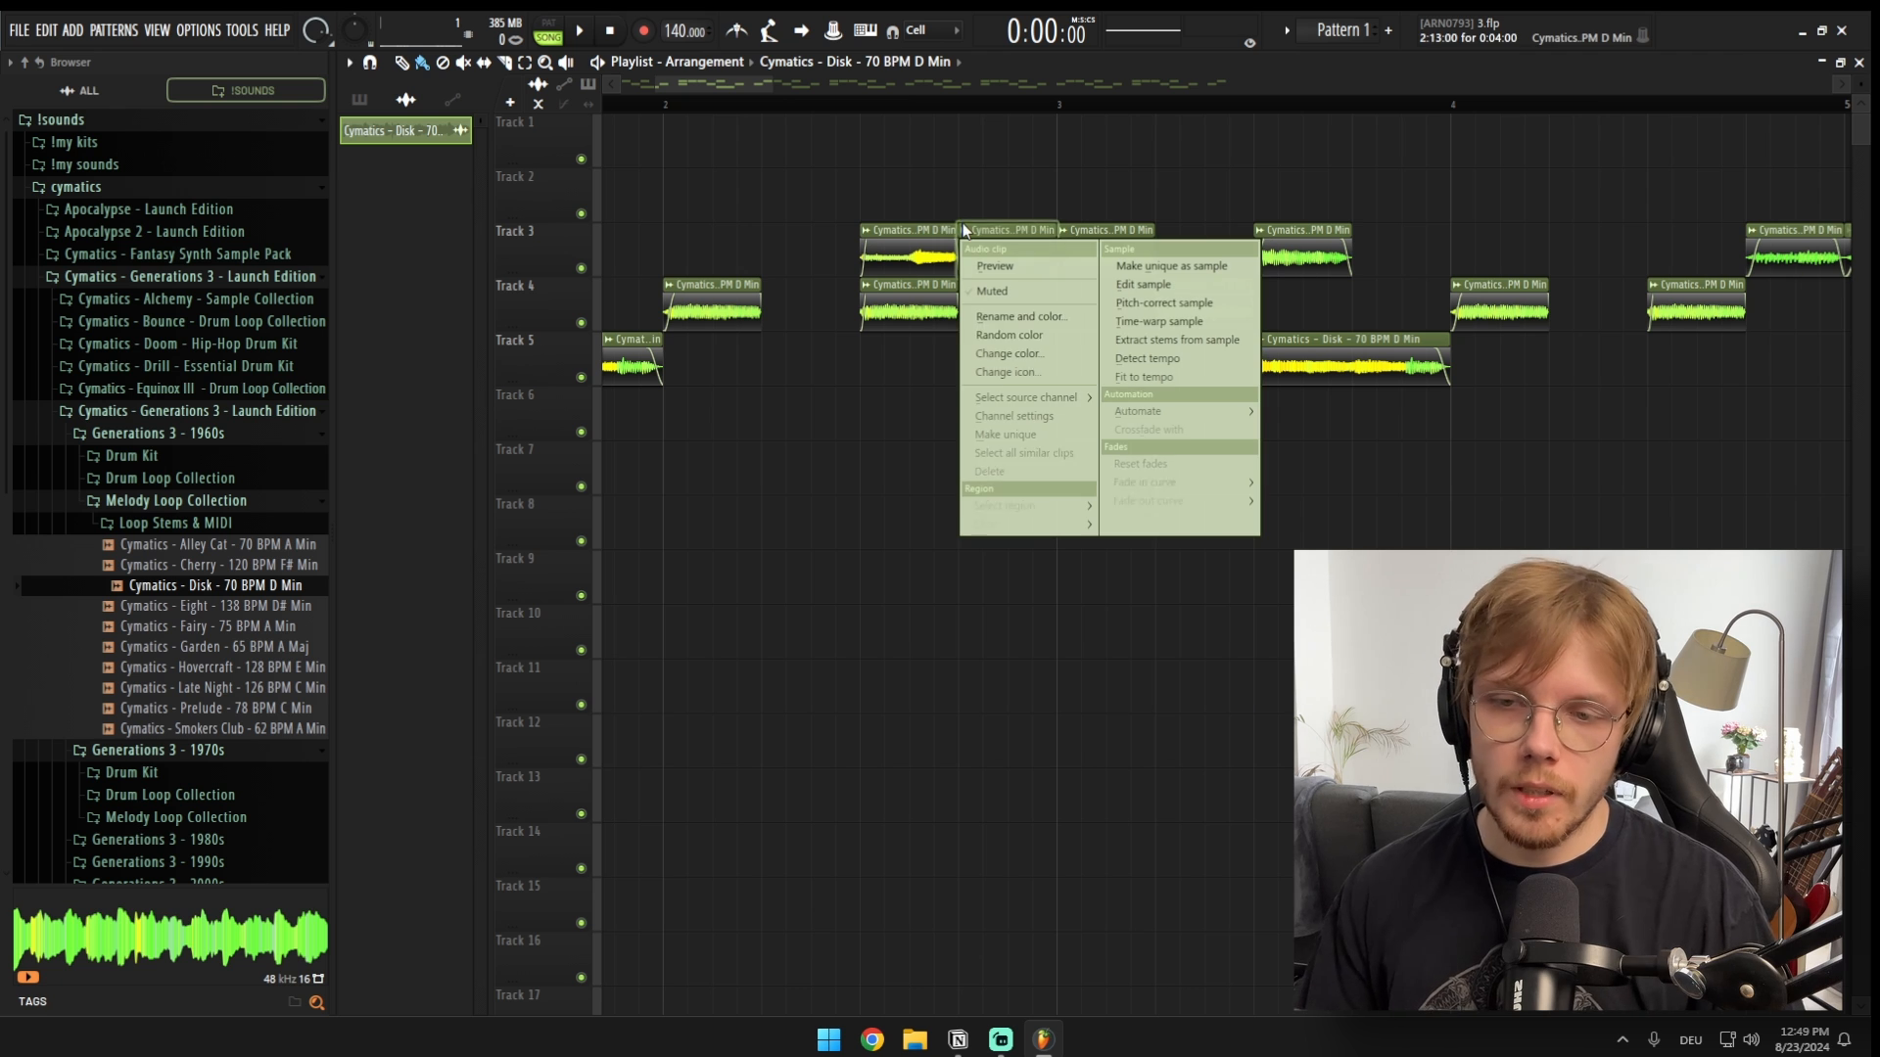
pyautogui.click(1013, 437)
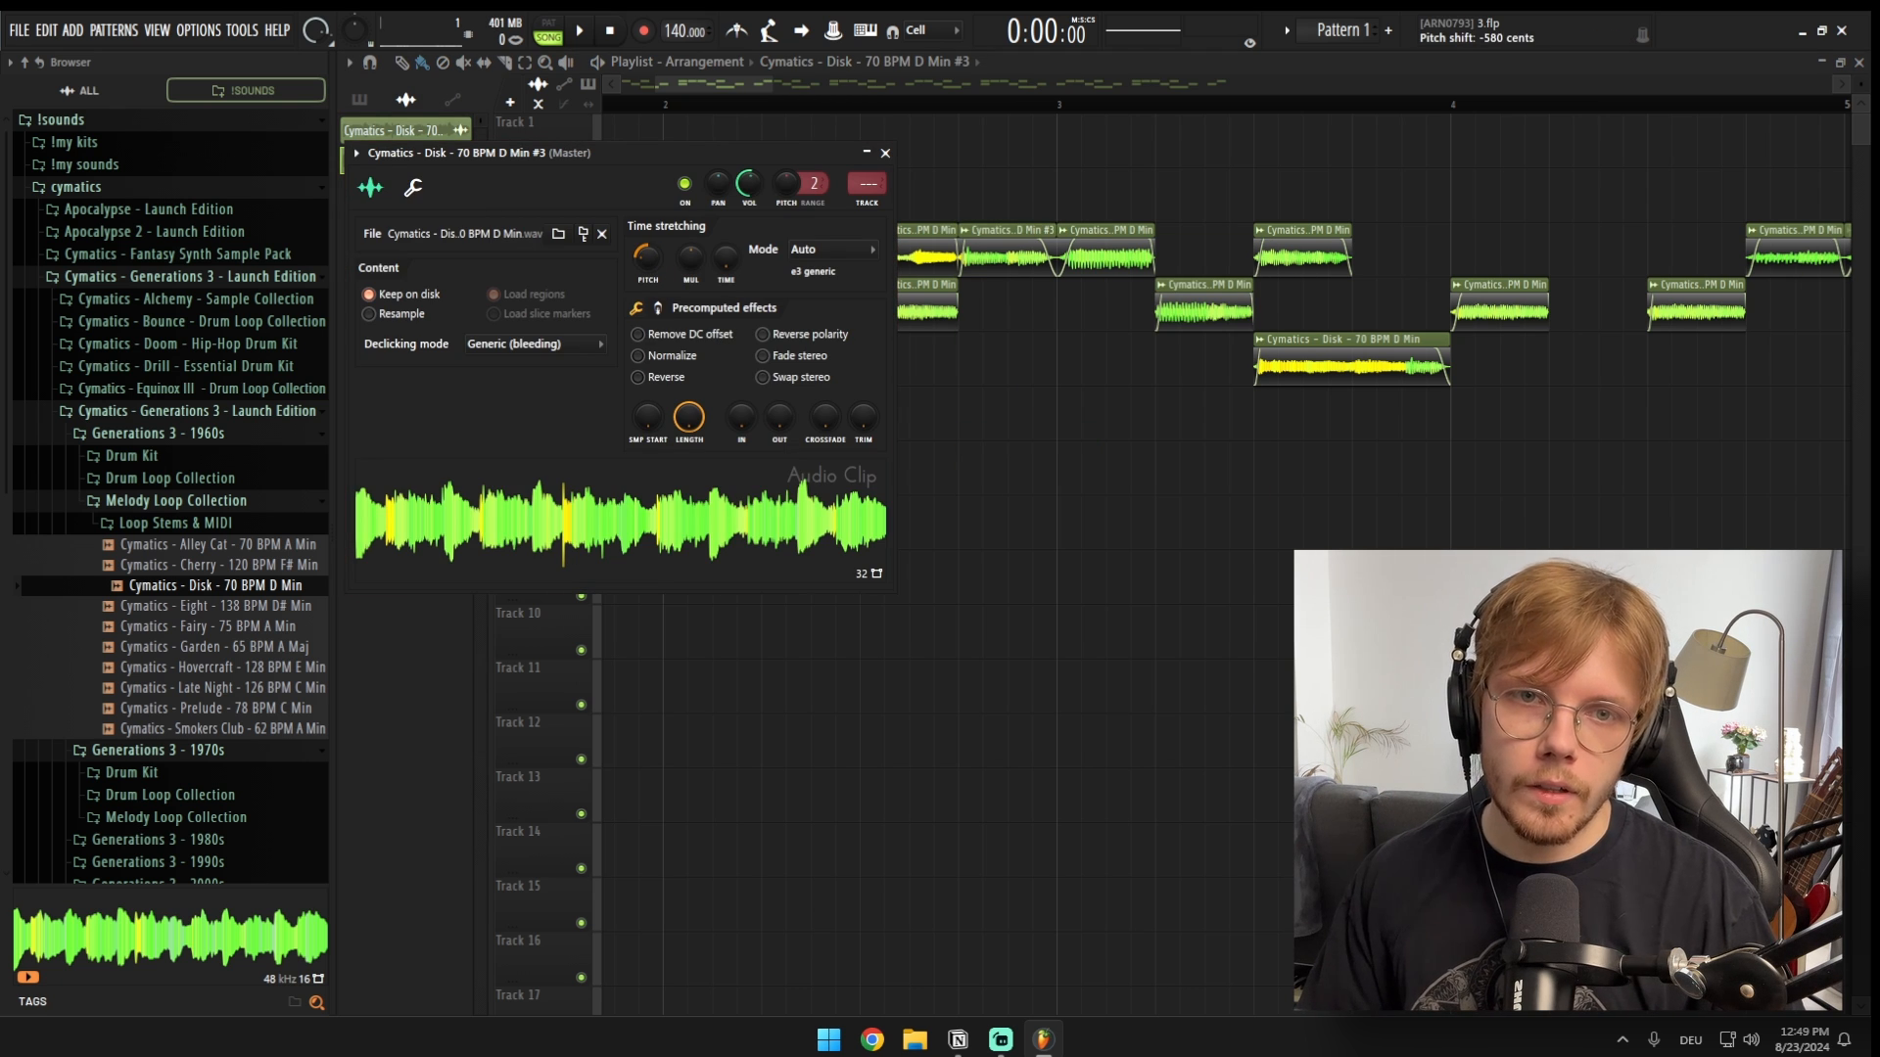
pyautogui.click(885, 154)
pyautogui.keyDown('ctrl'); pyautogui.scroll(-3, 869, 176); pyautogui.keyUp('ctrl')
pyautogui.press('space')
pyautogui.keyDown('ctrl'); pyautogui.click(877, 193); pyautogui.keyUp('ctrl')
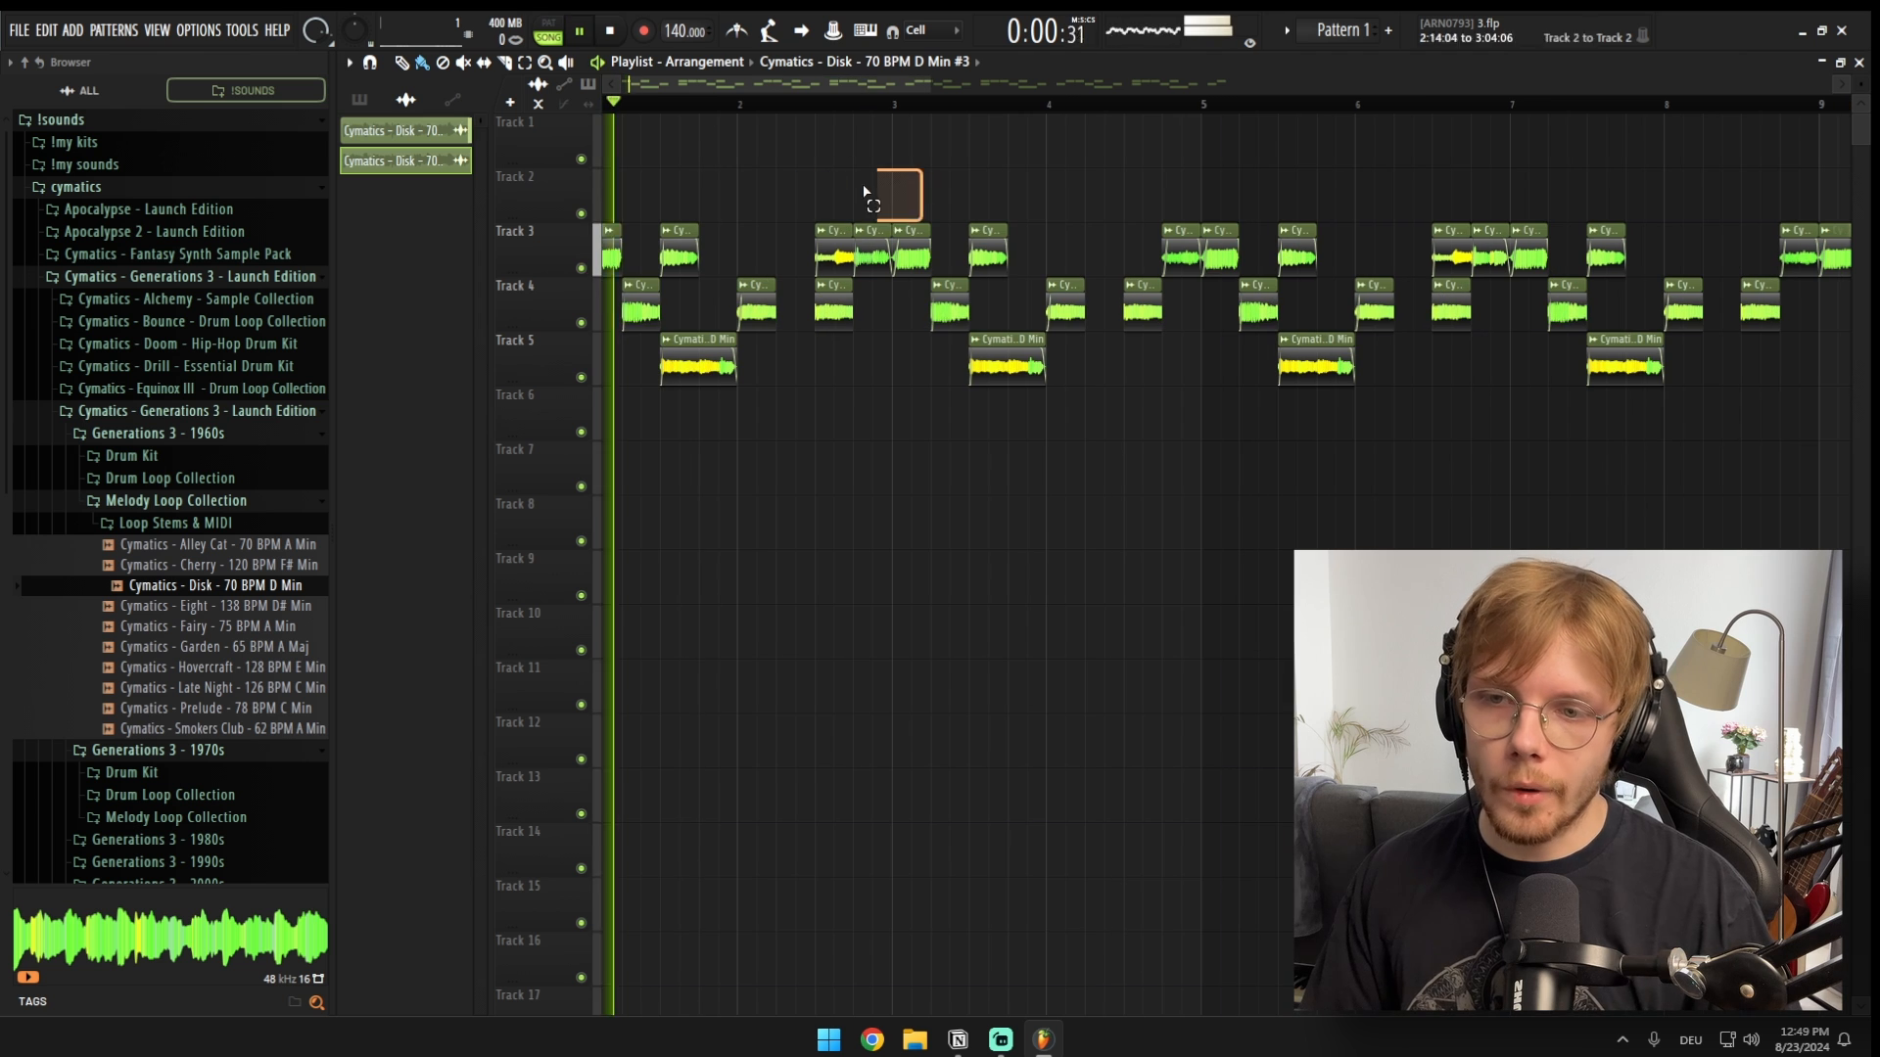
pyautogui.keyDown('ctrl'); pyautogui.scroll(-2, 873, 285); pyautogui.keyUp('ctrl')
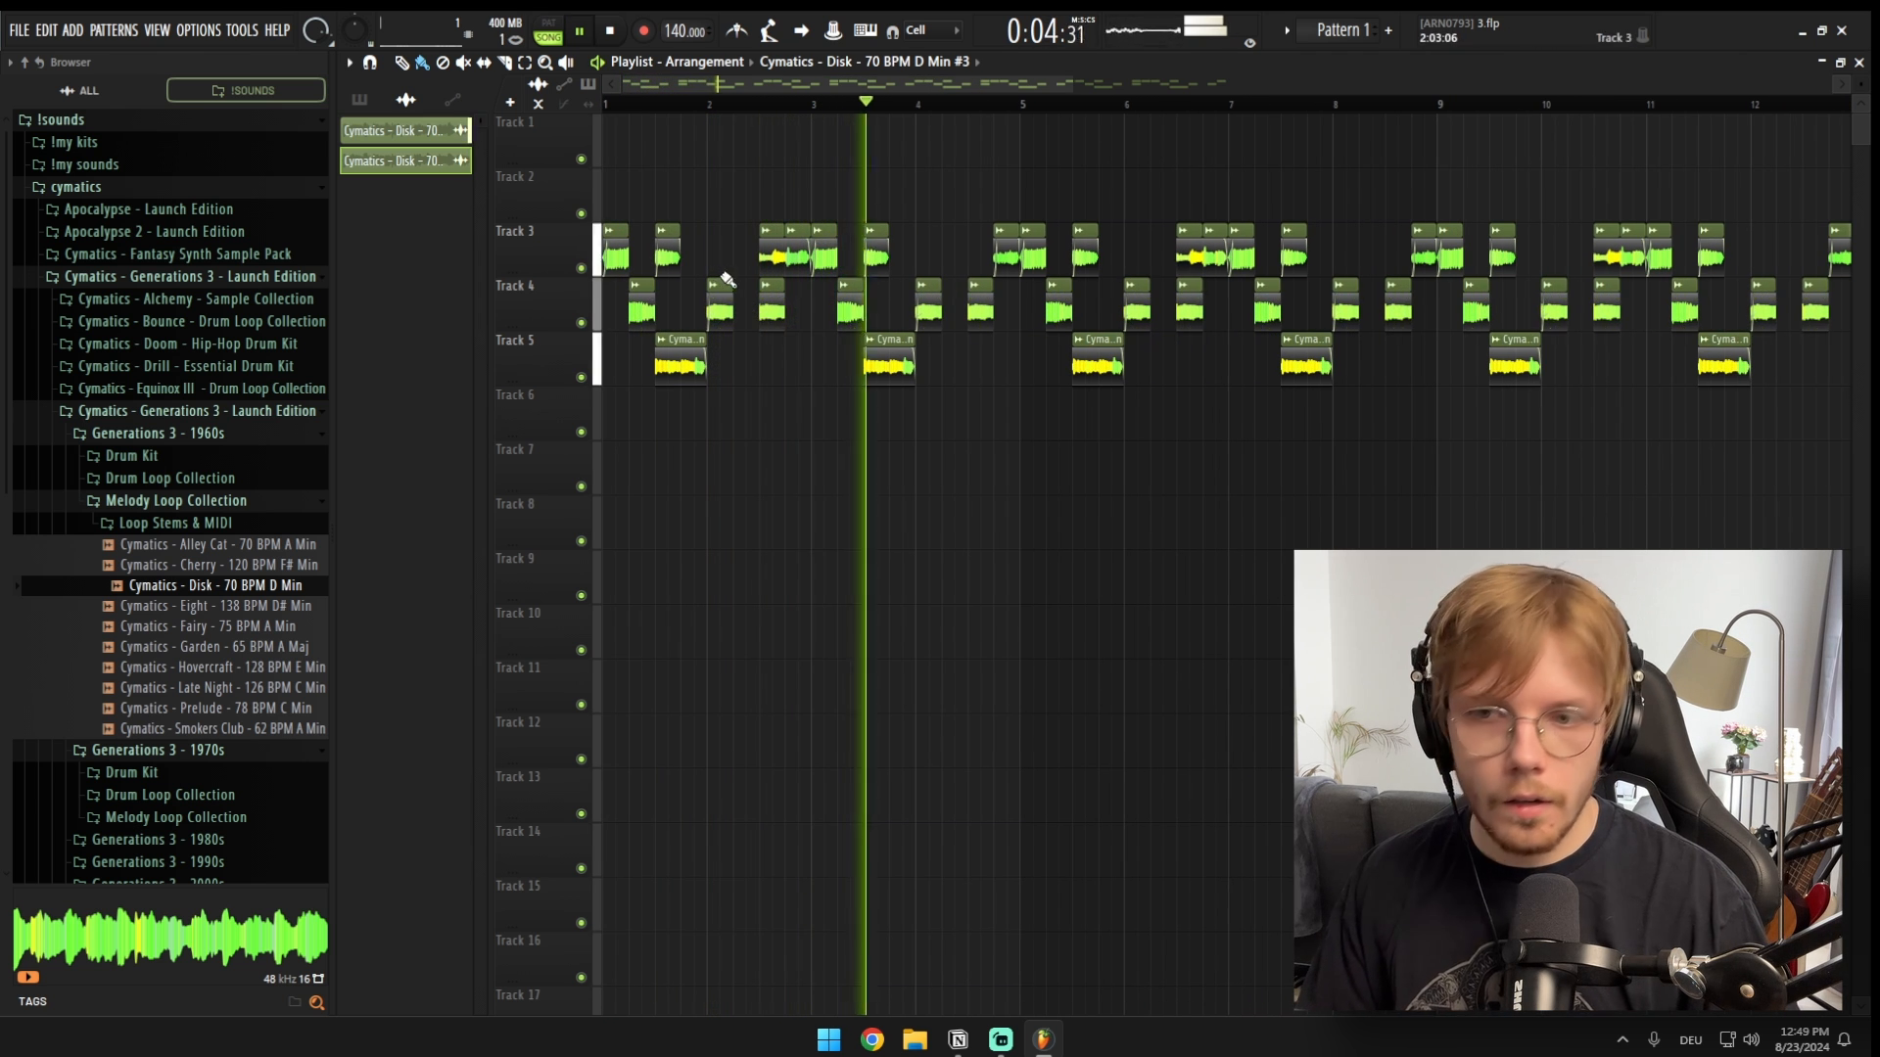
# Step: Make the Track 4 chop on beat 3 of bar 4 unique, pitch it to -200 cents and play the arrangement
pyautogui.keyDown('ctrl'); pyautogui.scroll(3, 935, 211); pyautogui.keyUp('ctrl')
pyautogui.press('space')
pyautogui.rightClick(1020, 285)
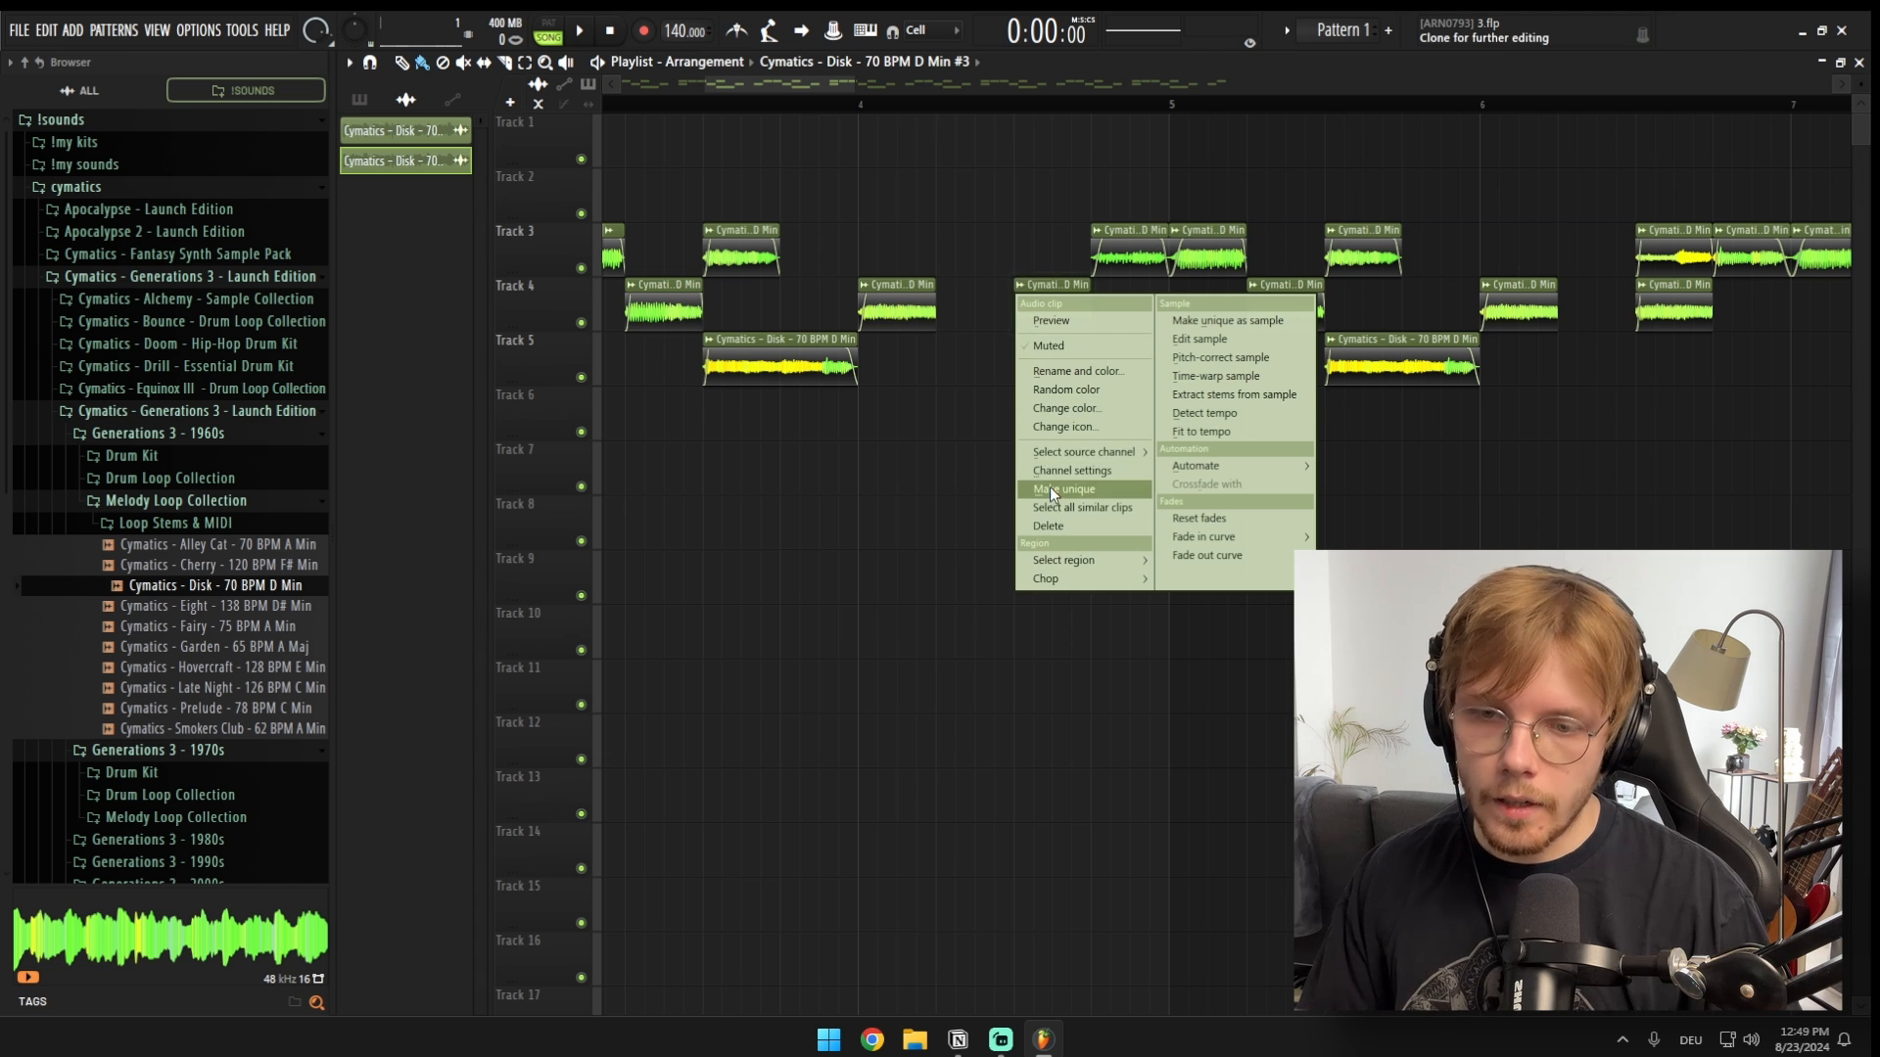
pyautogui.click(1050, 489)
pyautogui.doubleClick(1060, 314)
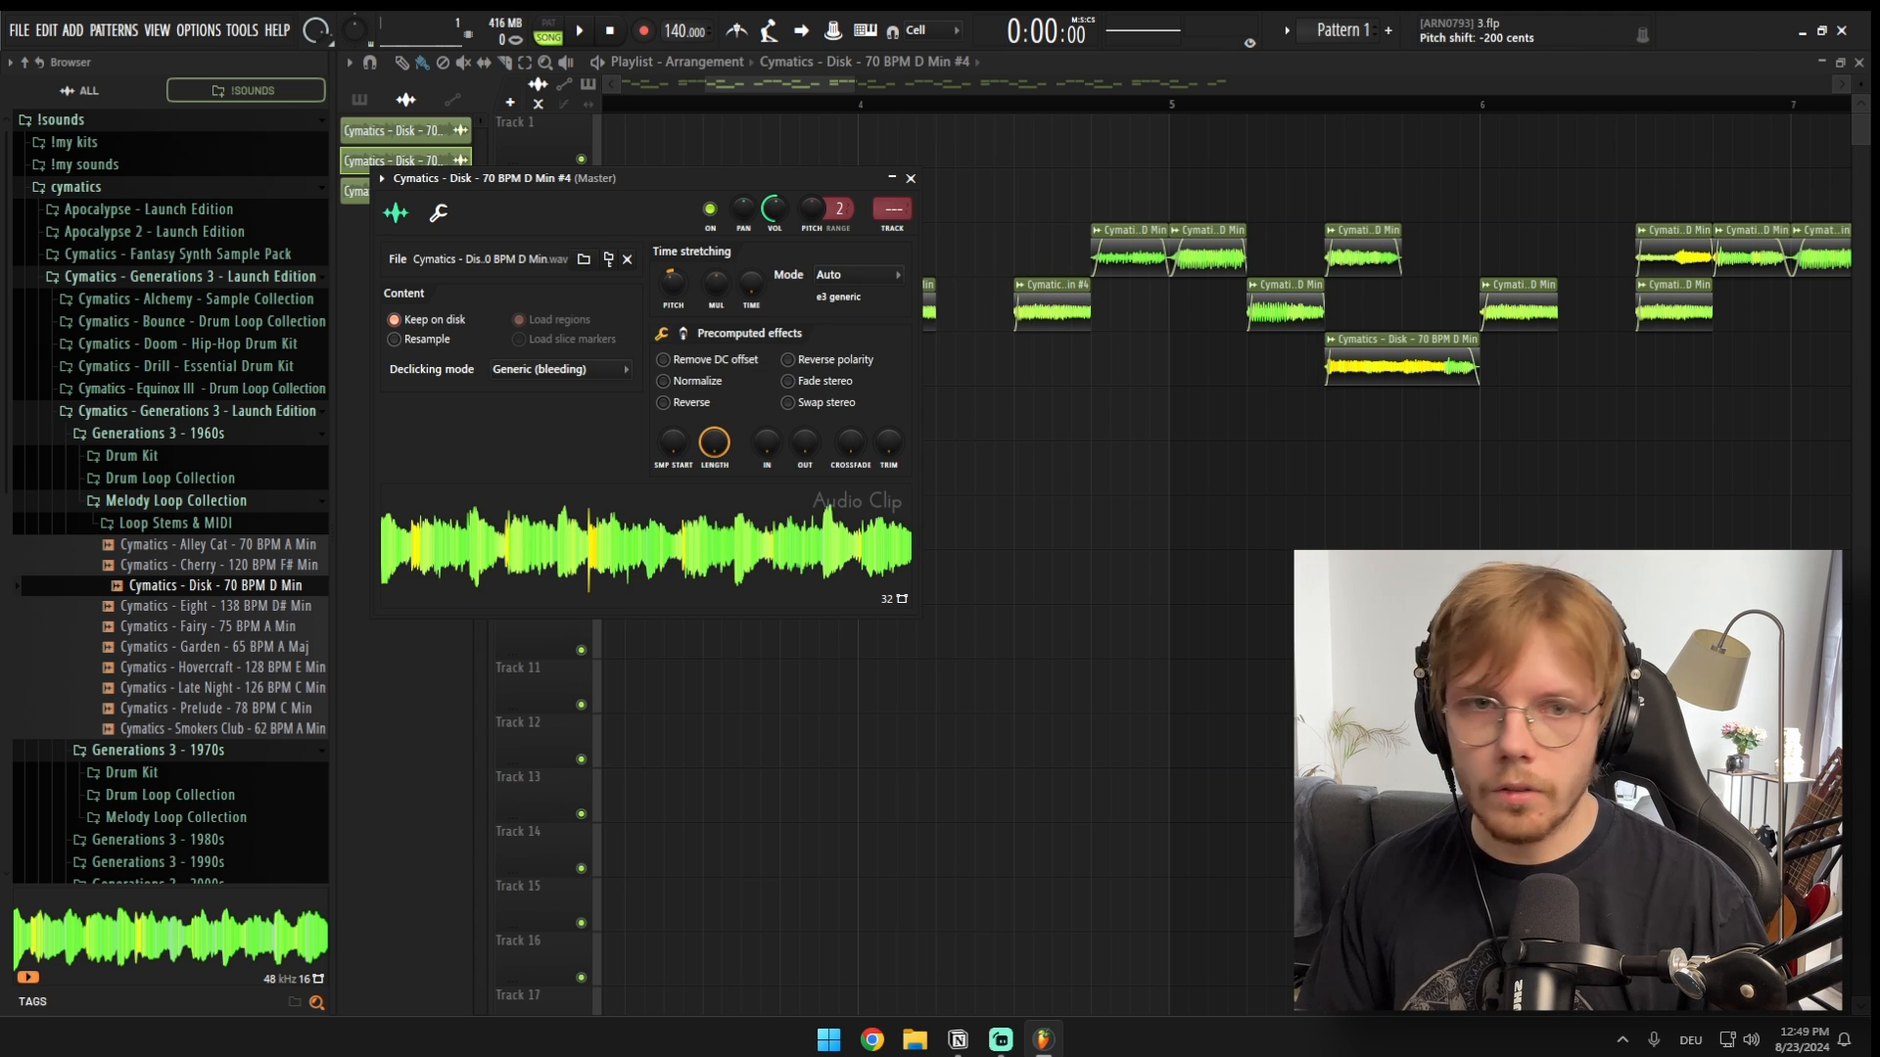
pyautogui.click(910, 178)
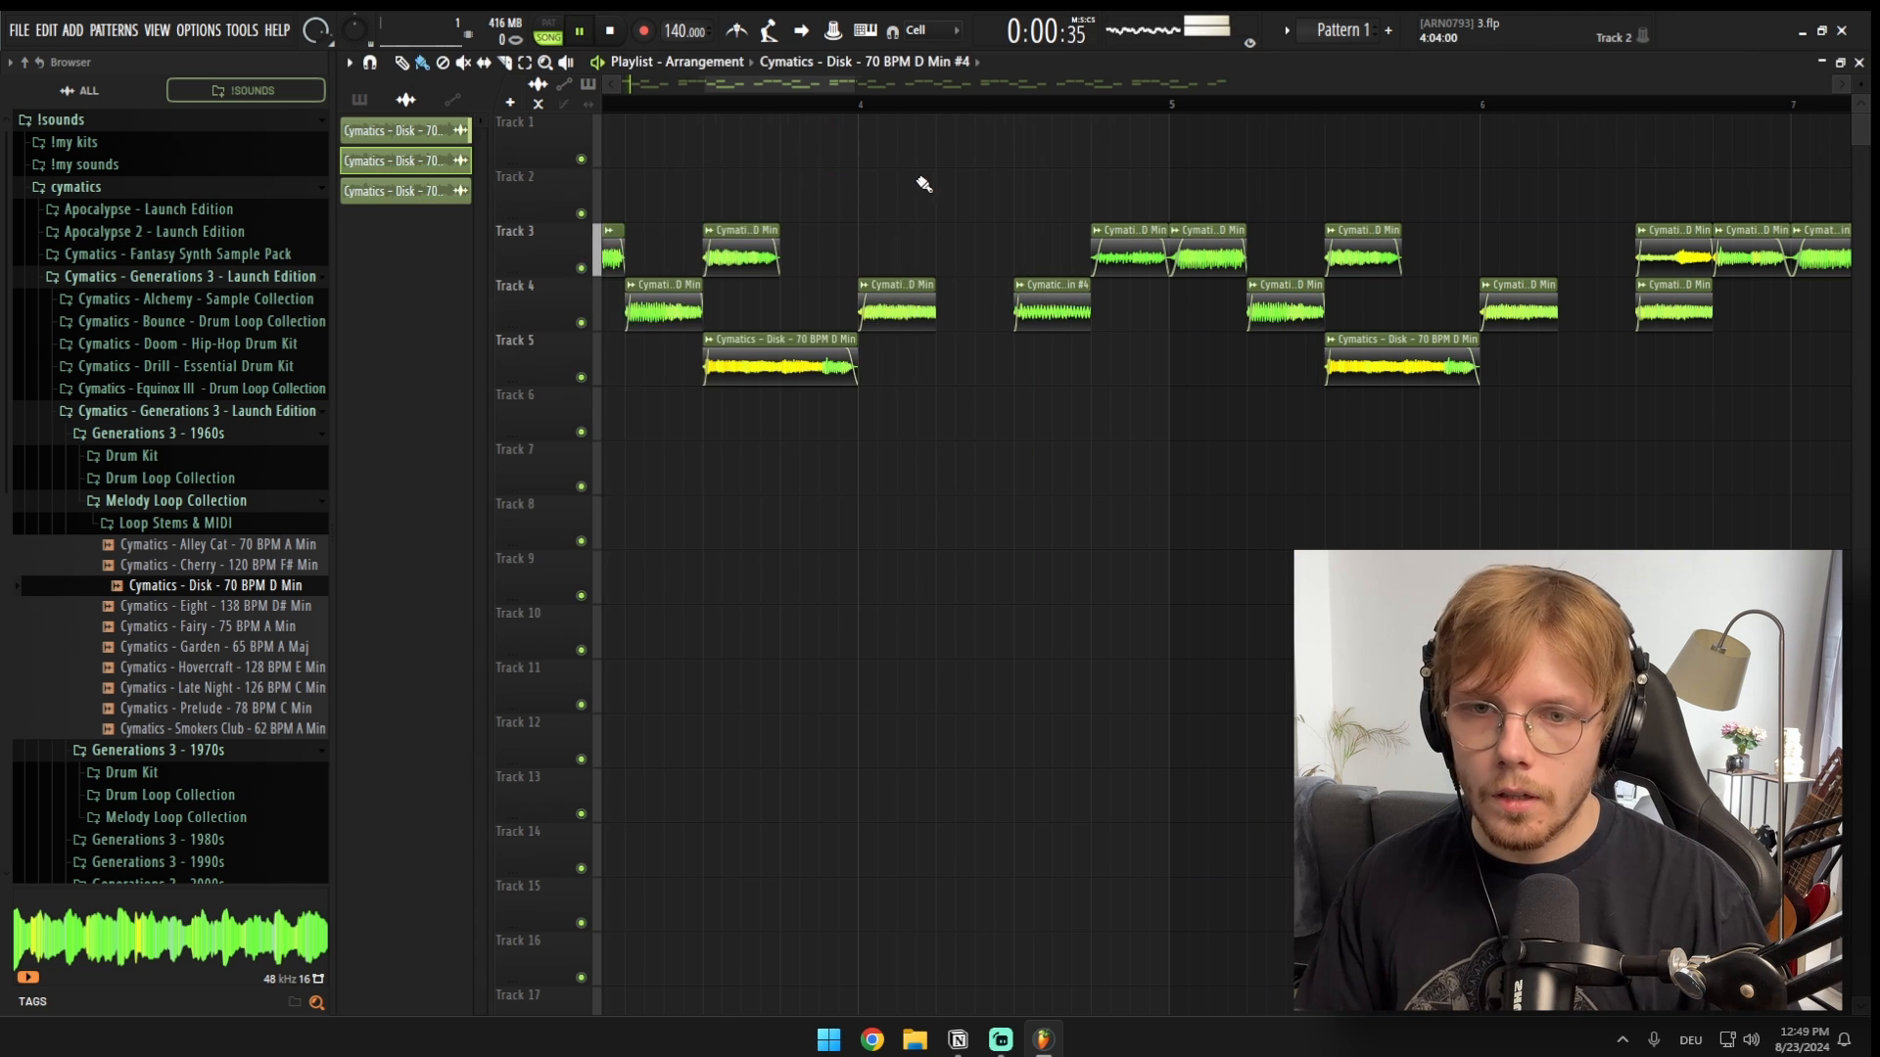
pyautogui.keyDown('ctrl'); pyautogui.scroll(-3, 1013, 201); pyautogui.keyUp('ctrl')
pyautogui.press('space')
pyautogui.keyDown('ctrl'); pyautogui.scroll(-3, 955, 274); pyautogui.keyUp('ctrl')
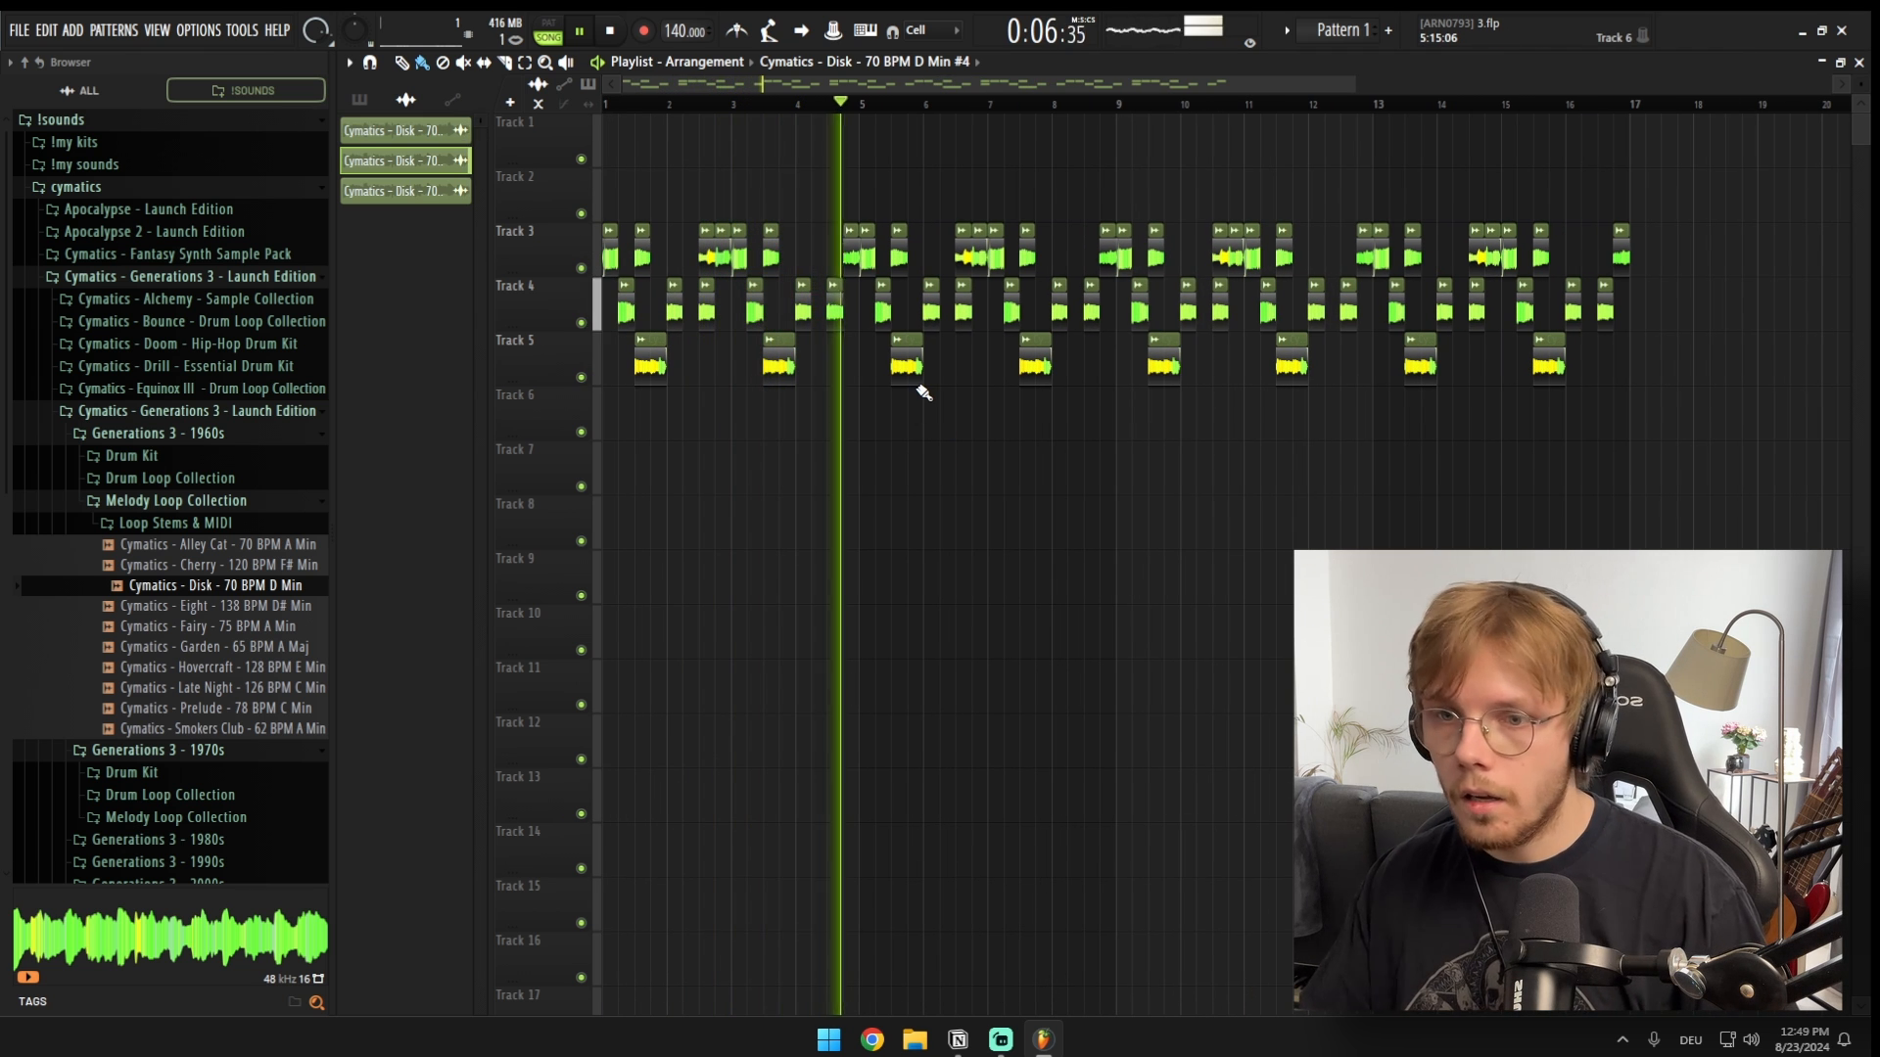
# Step: Delete all chops from bar 5 onward and fill the space up to bar 17 with copies of the first four bars
pyautogui.moveTo(1729, 196); pyautogui.dragTo(871, 448)
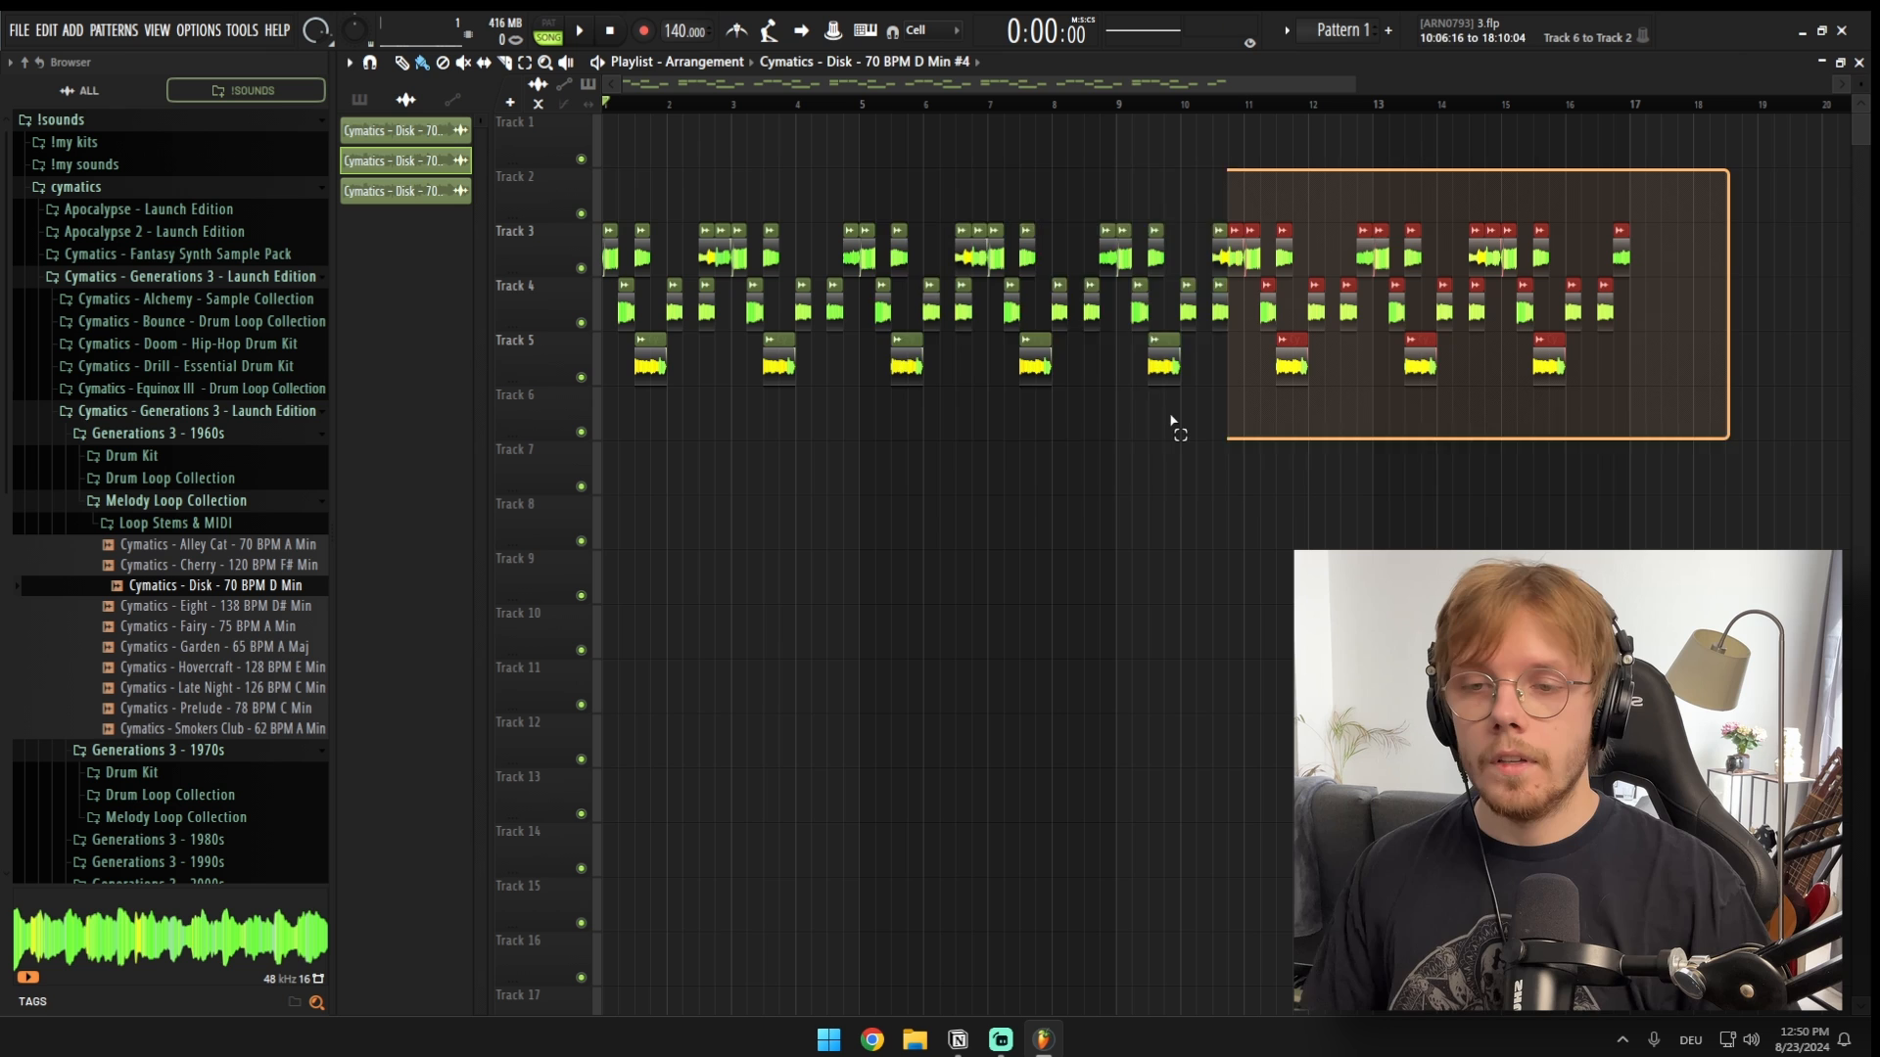
pyautogui.press('Delete')
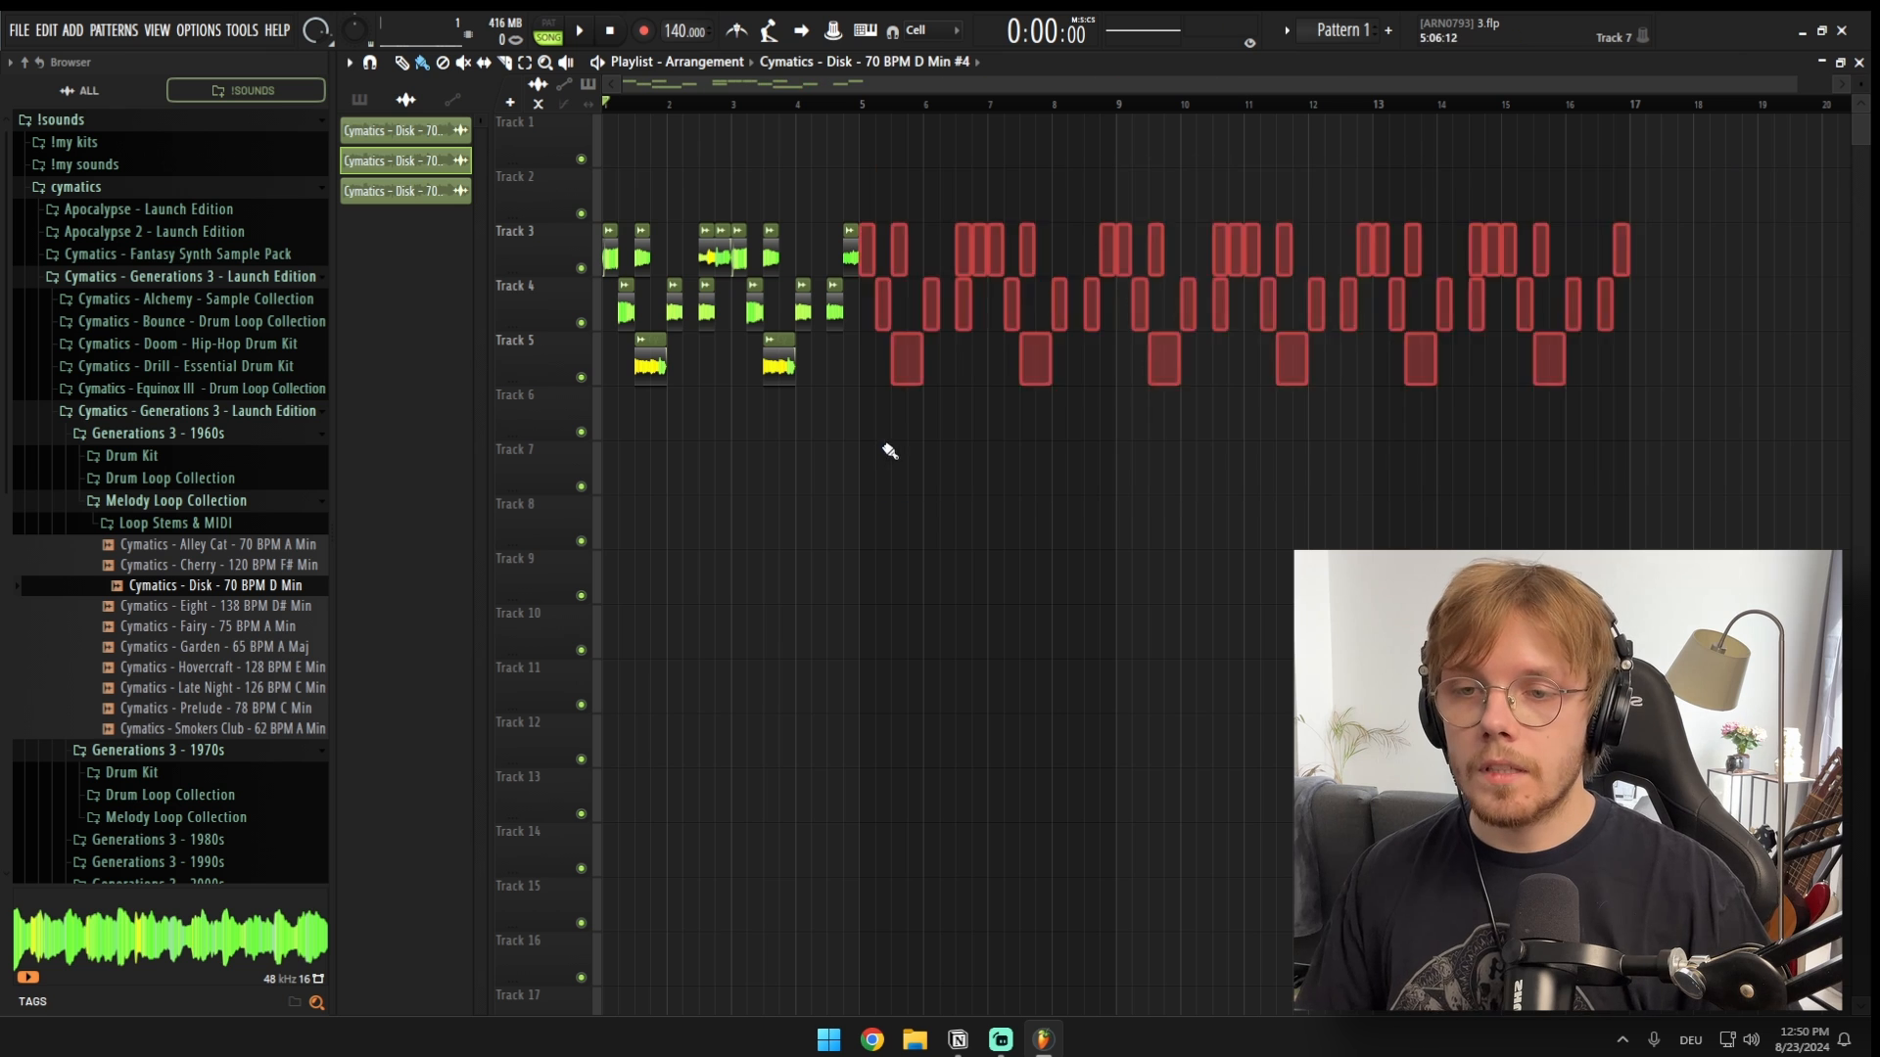
pyautogui.hotkey('ctrl', 'b')
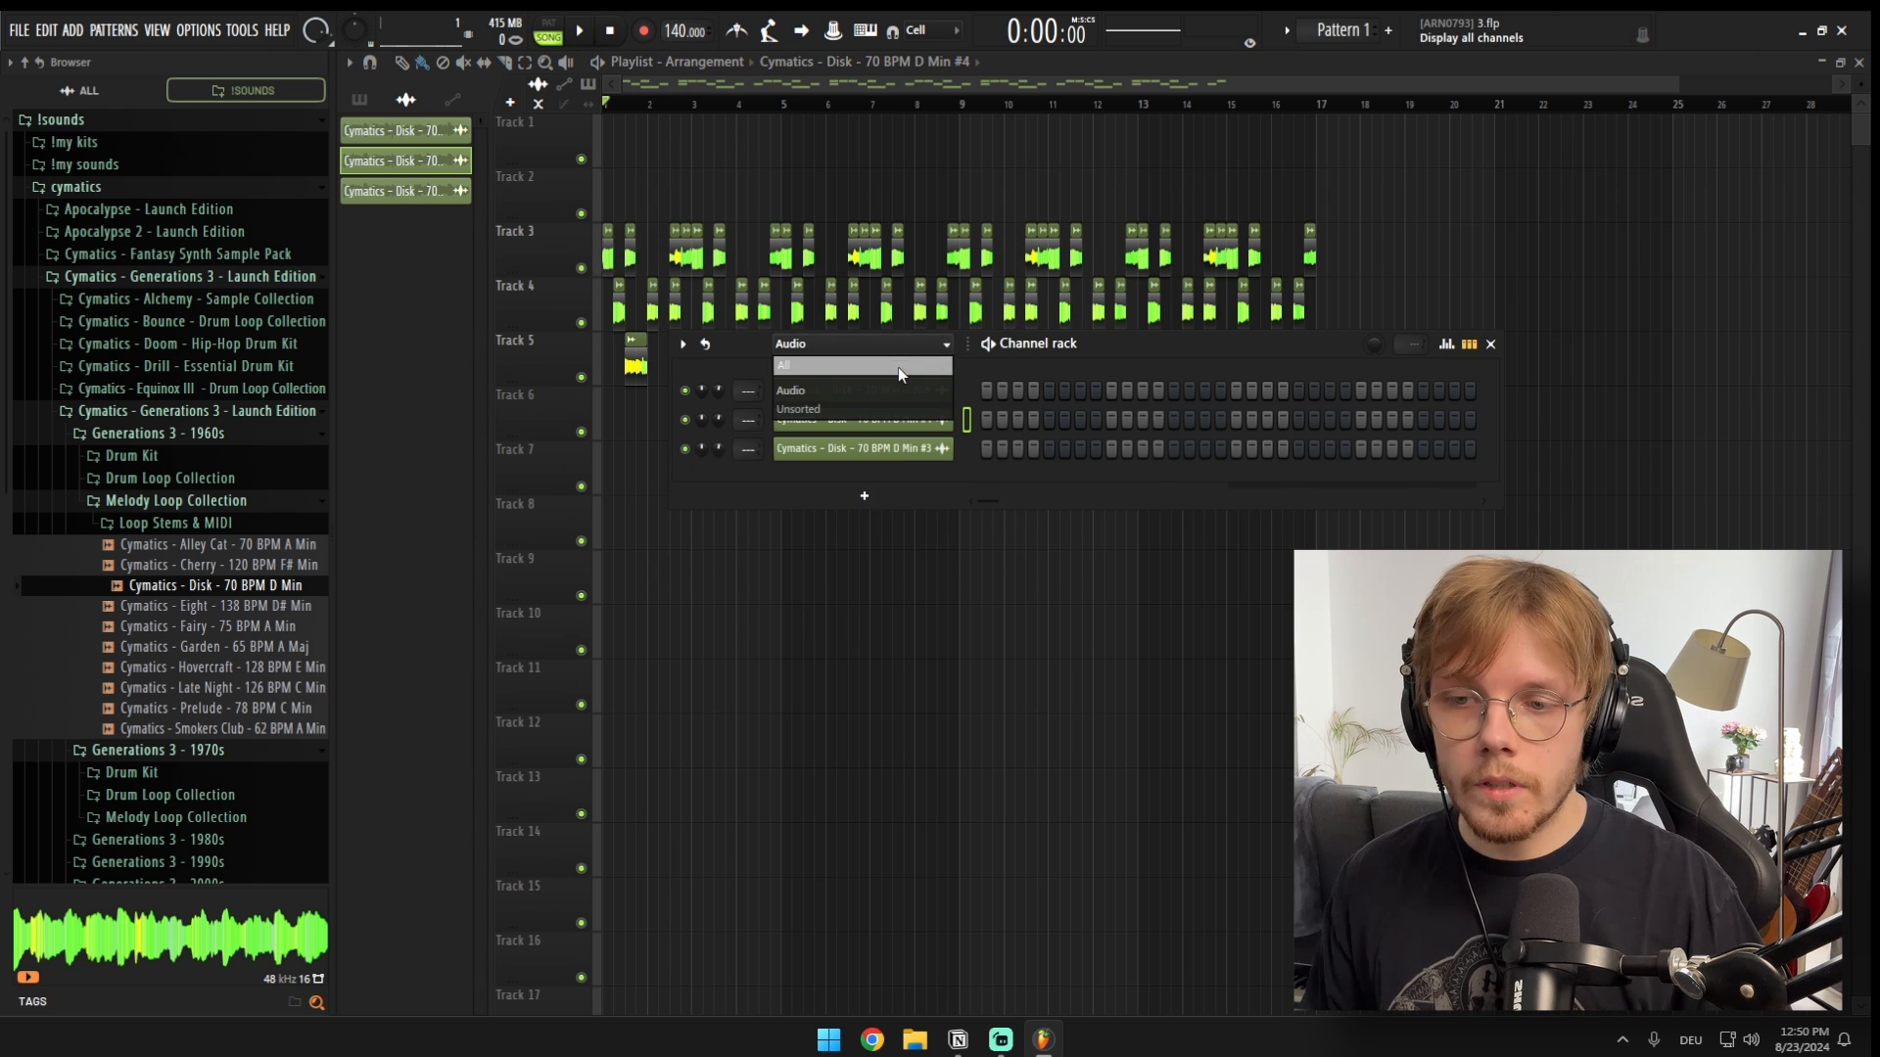
# Step: Show all channels in the channel rack and set the pitch shift of the Fruity Slicer channel #5 to -300 cents
pyautogui.click(897, 367)
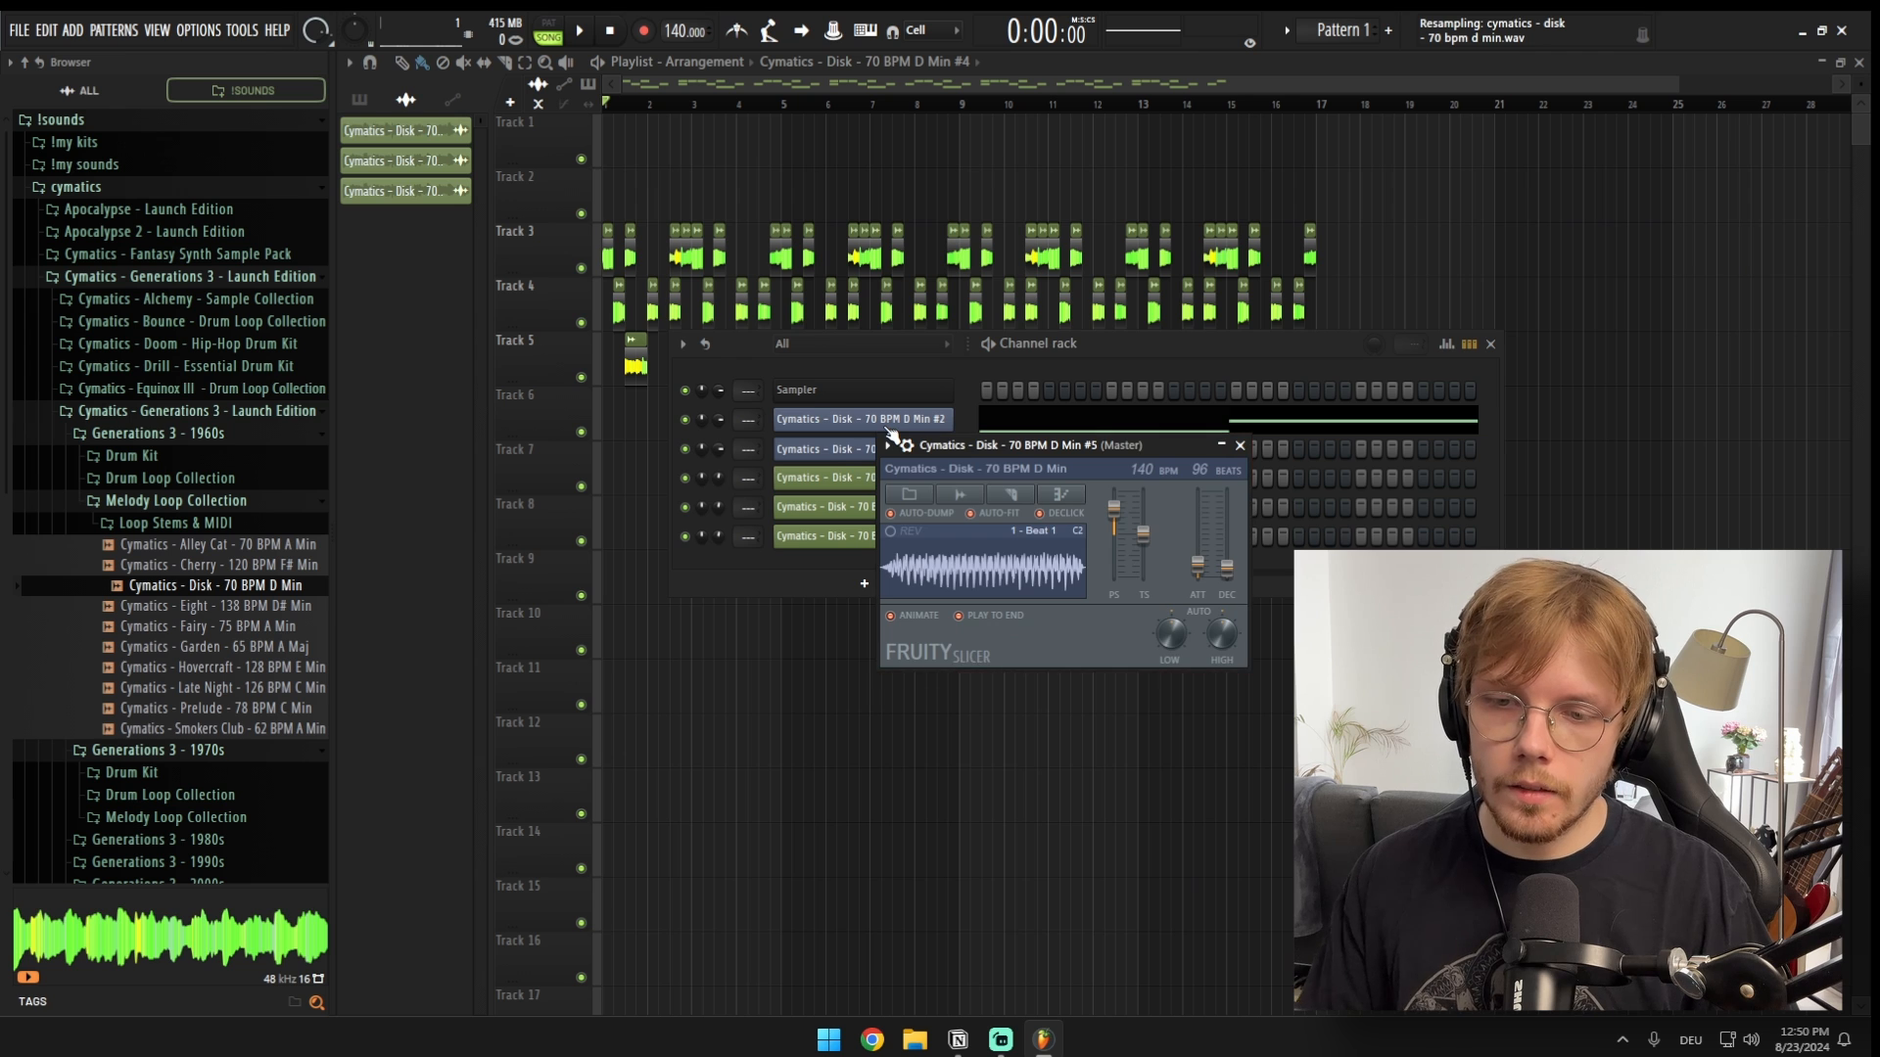
pyautogui.press('Escape')
pyautogui.click(968, 424)
pyautogui.click(891, 449)
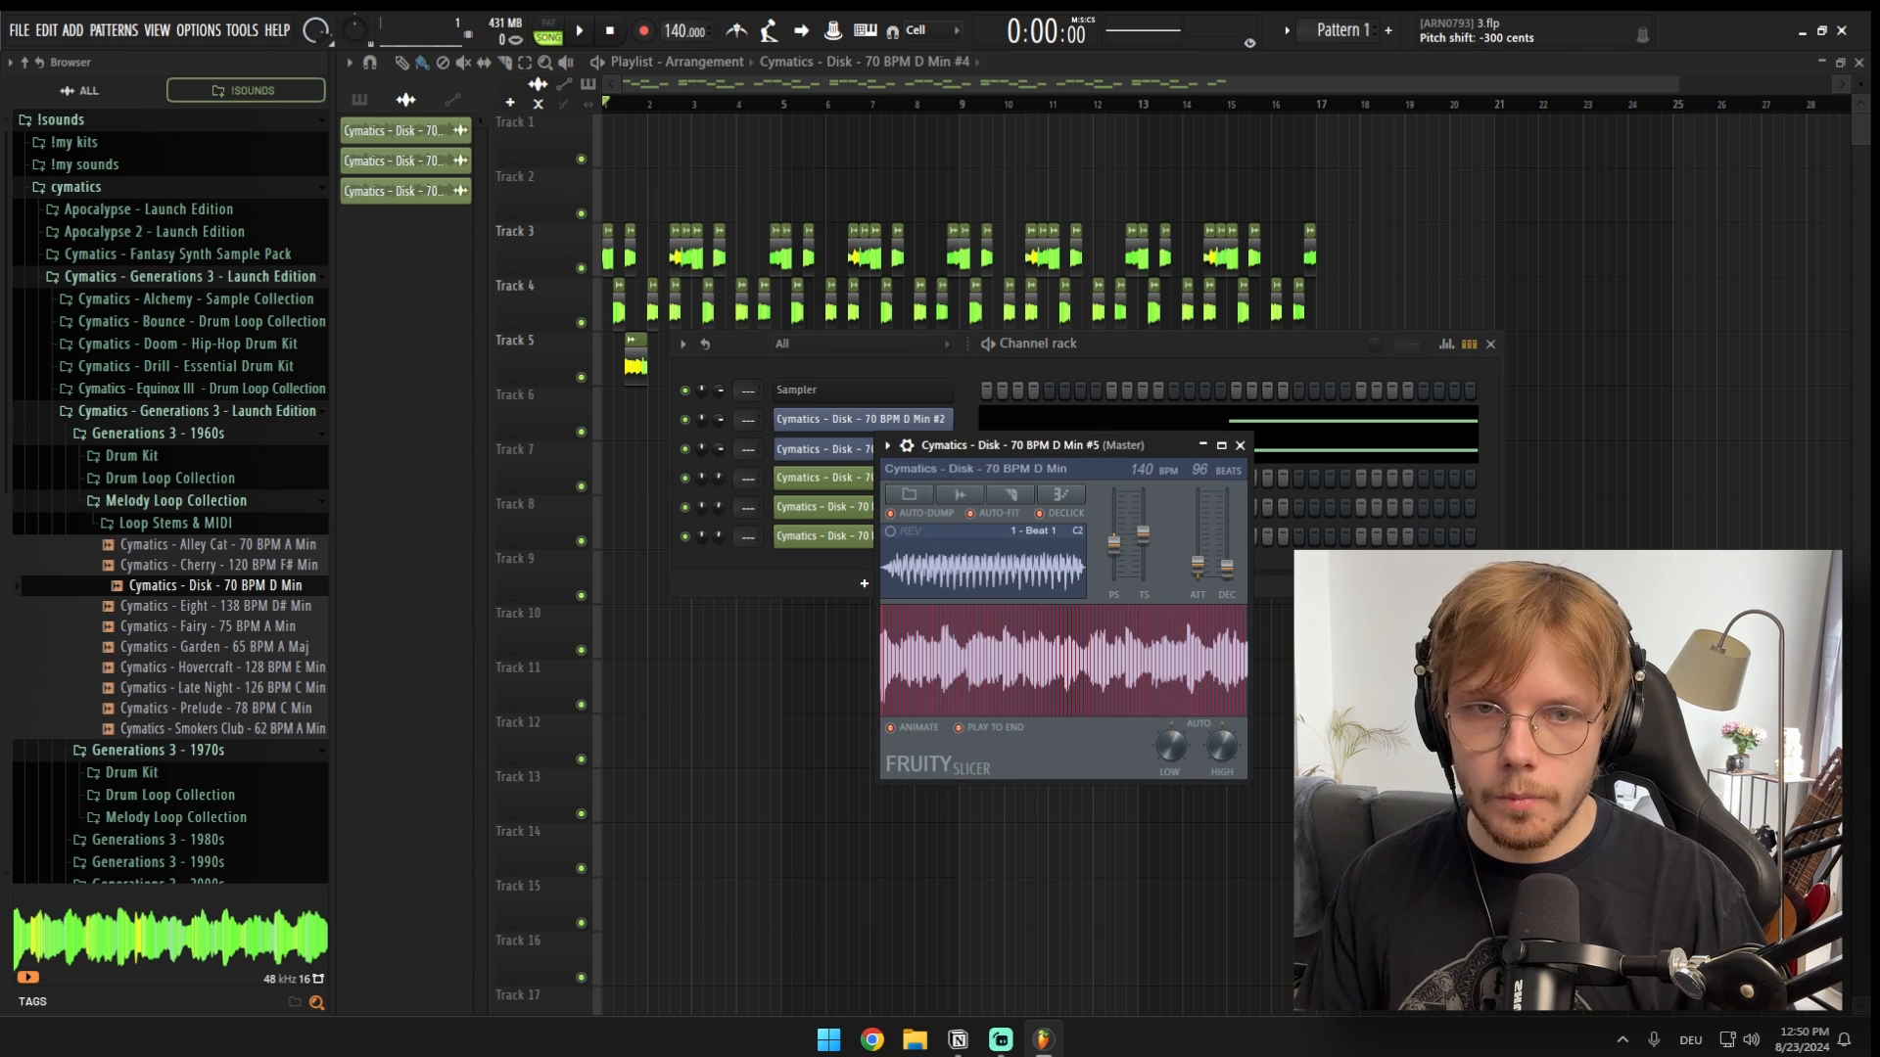
# Step: Delete the long Beat 25 and Beat 29 notes from channel #5's piano roll, keeping only the short Beat 34 notes
pyautogui.press('F5')
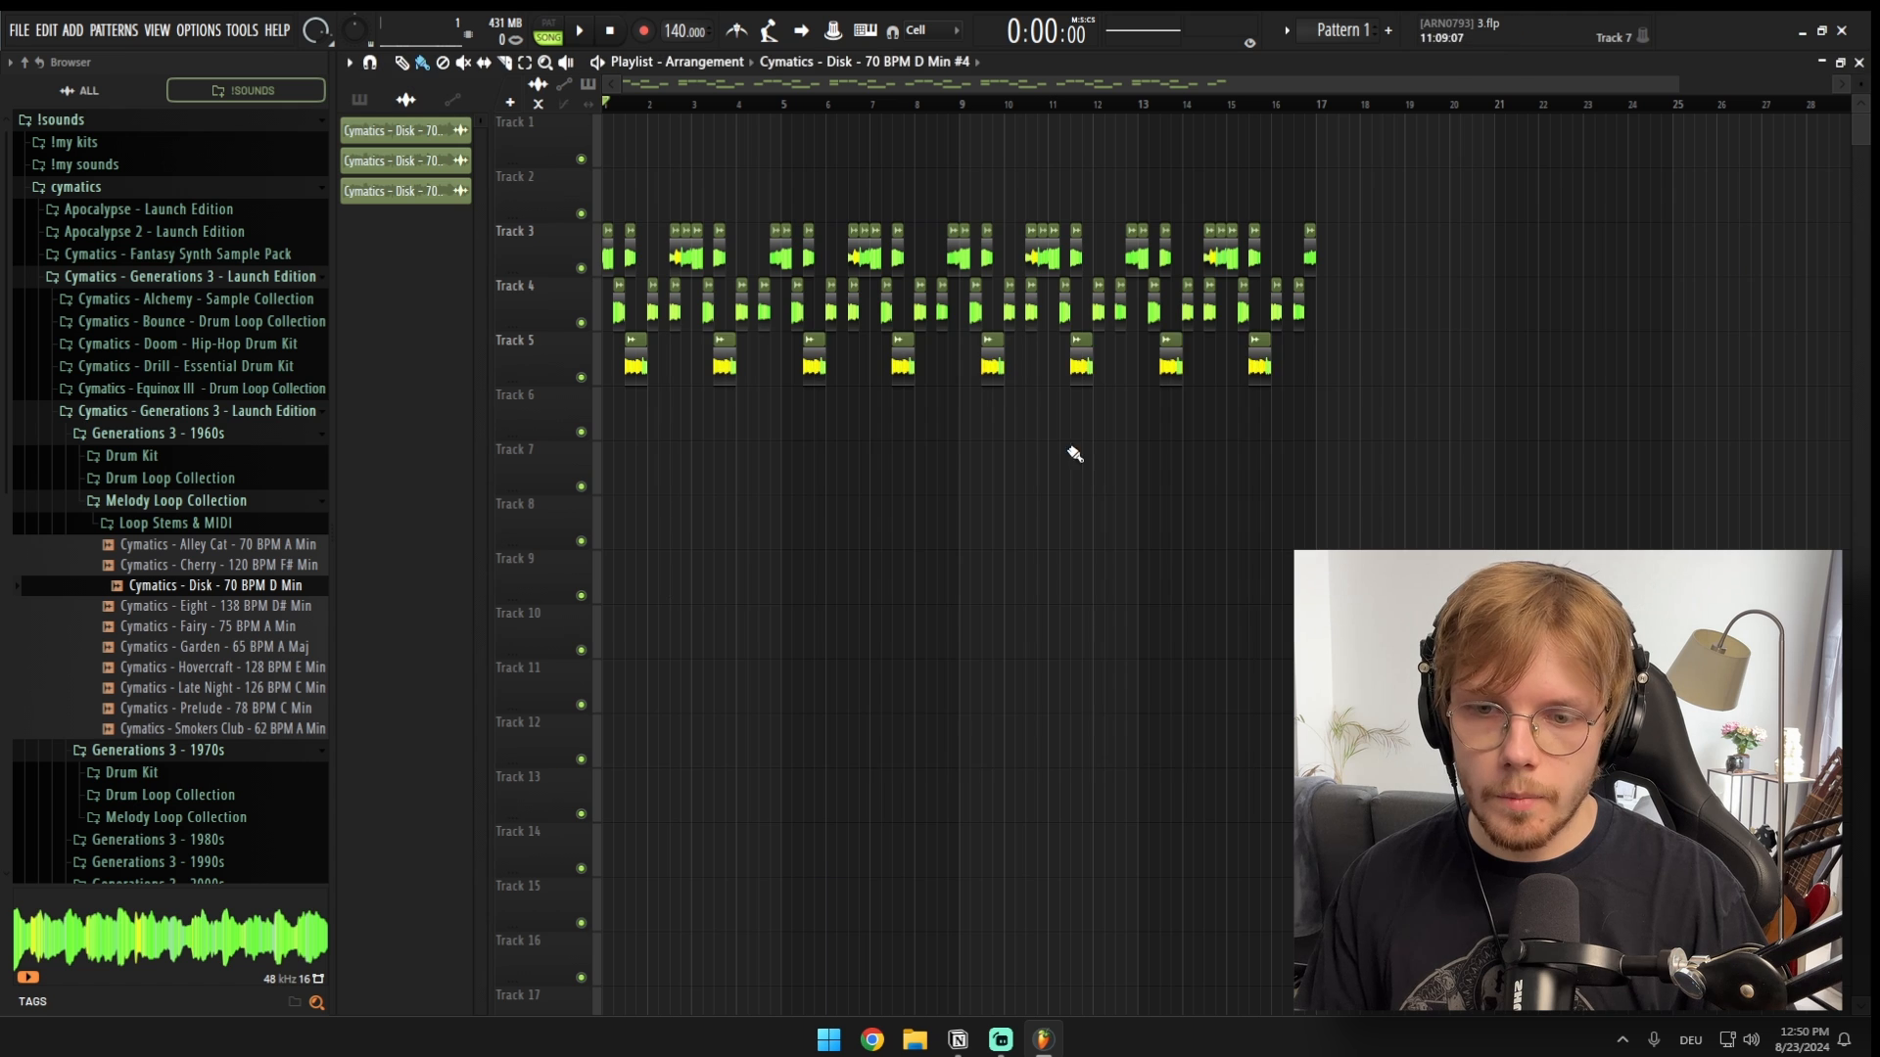
pyautogui.press('F5')
pyautogui.click(835, 449)
pyautogui.click(1101, 456)
pyautogui.click(1103, 460)
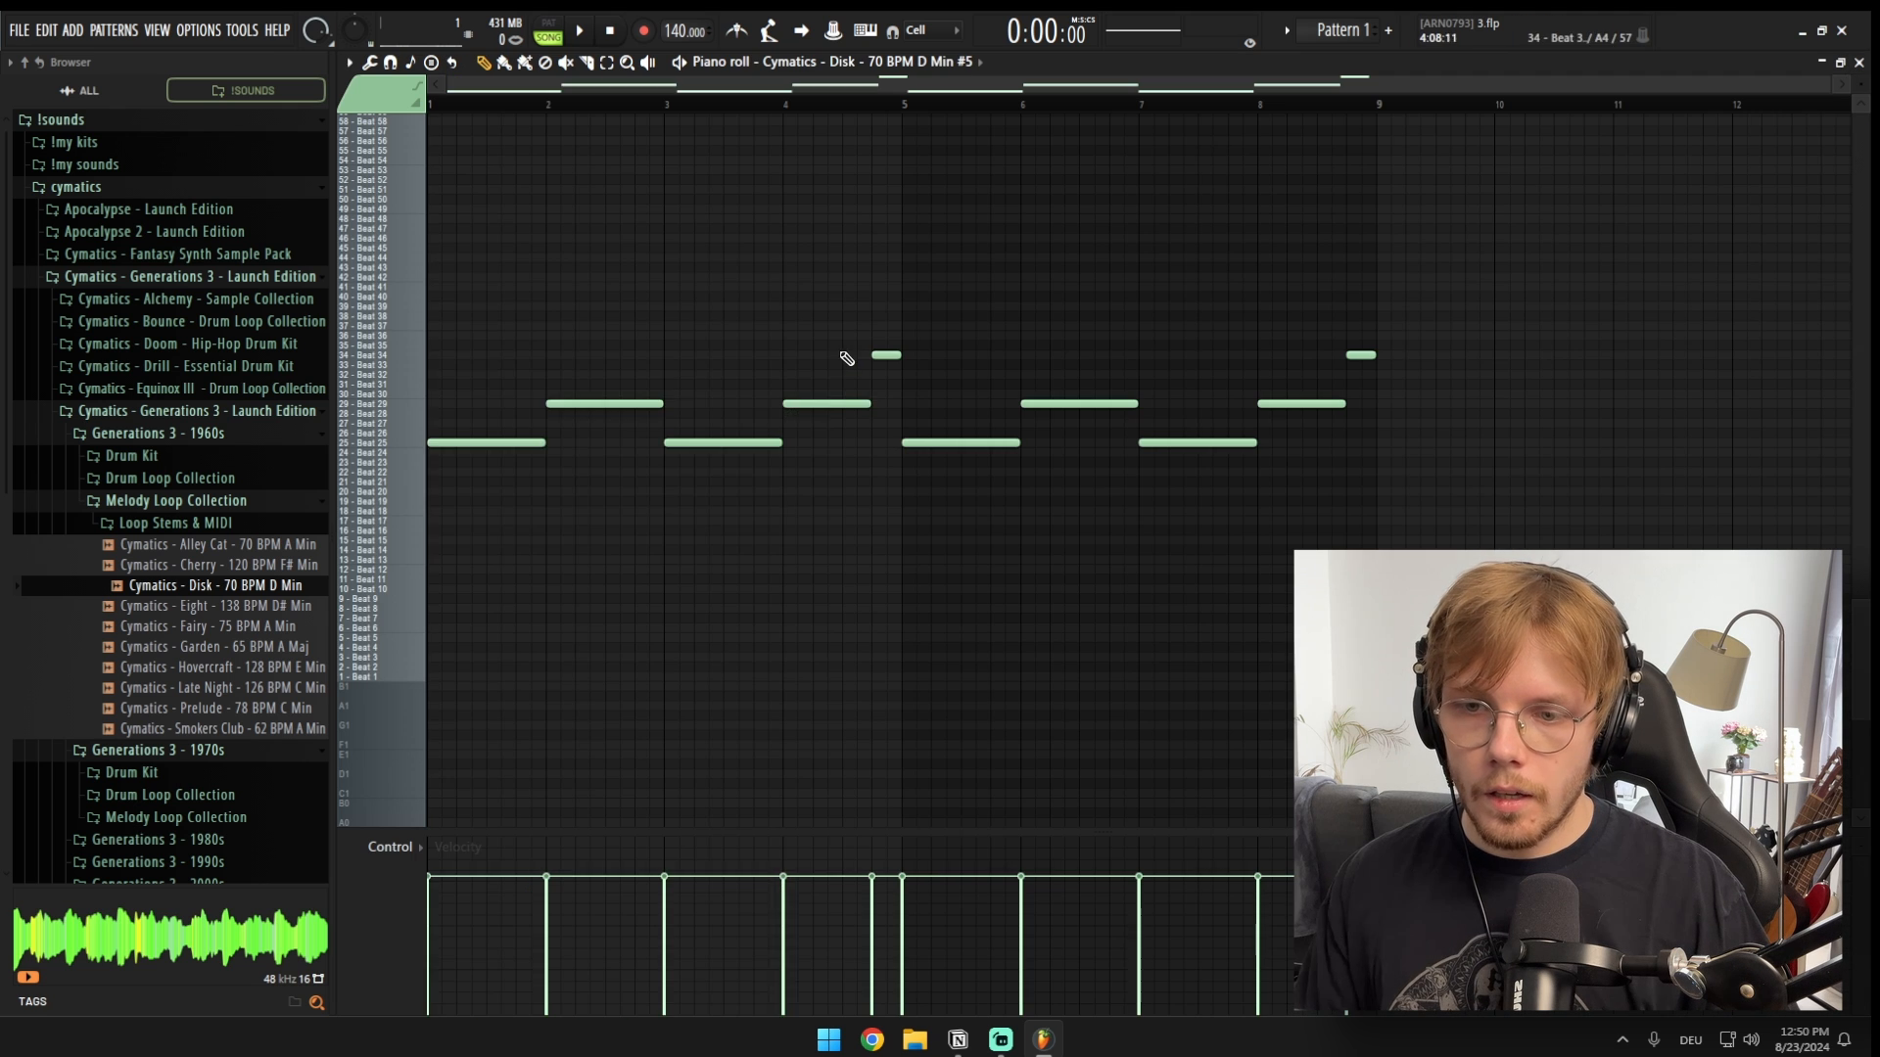
pyautogui.moveTo(924, 408); pyautogui.dragTo(1317, 565)
pyautogui.press('Delete')
pyautogui.press('F6')
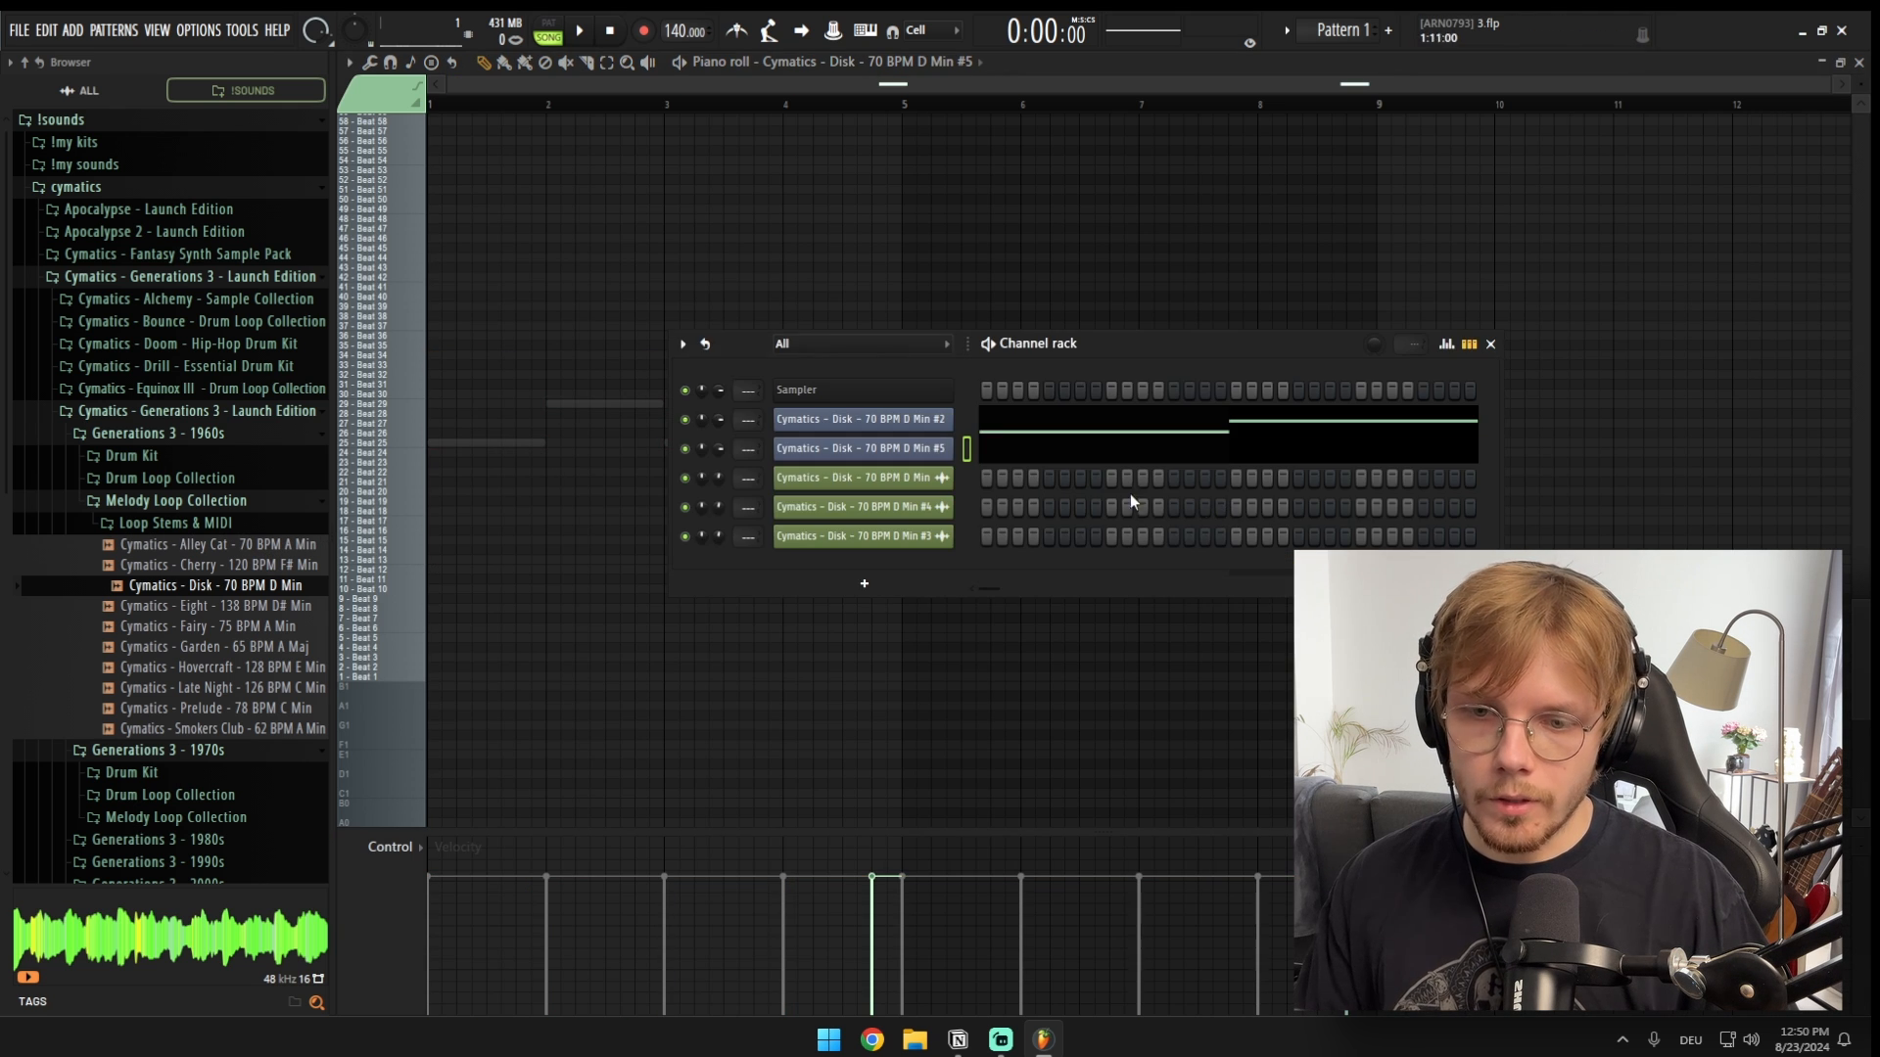
# Step: Examine the Beat 25 and Beat 29 notes in the piano roll of Fruity Slicer channel #2
pyautogui.click(1018, 421)
pyautogui.scroll(-1, 895, 380)
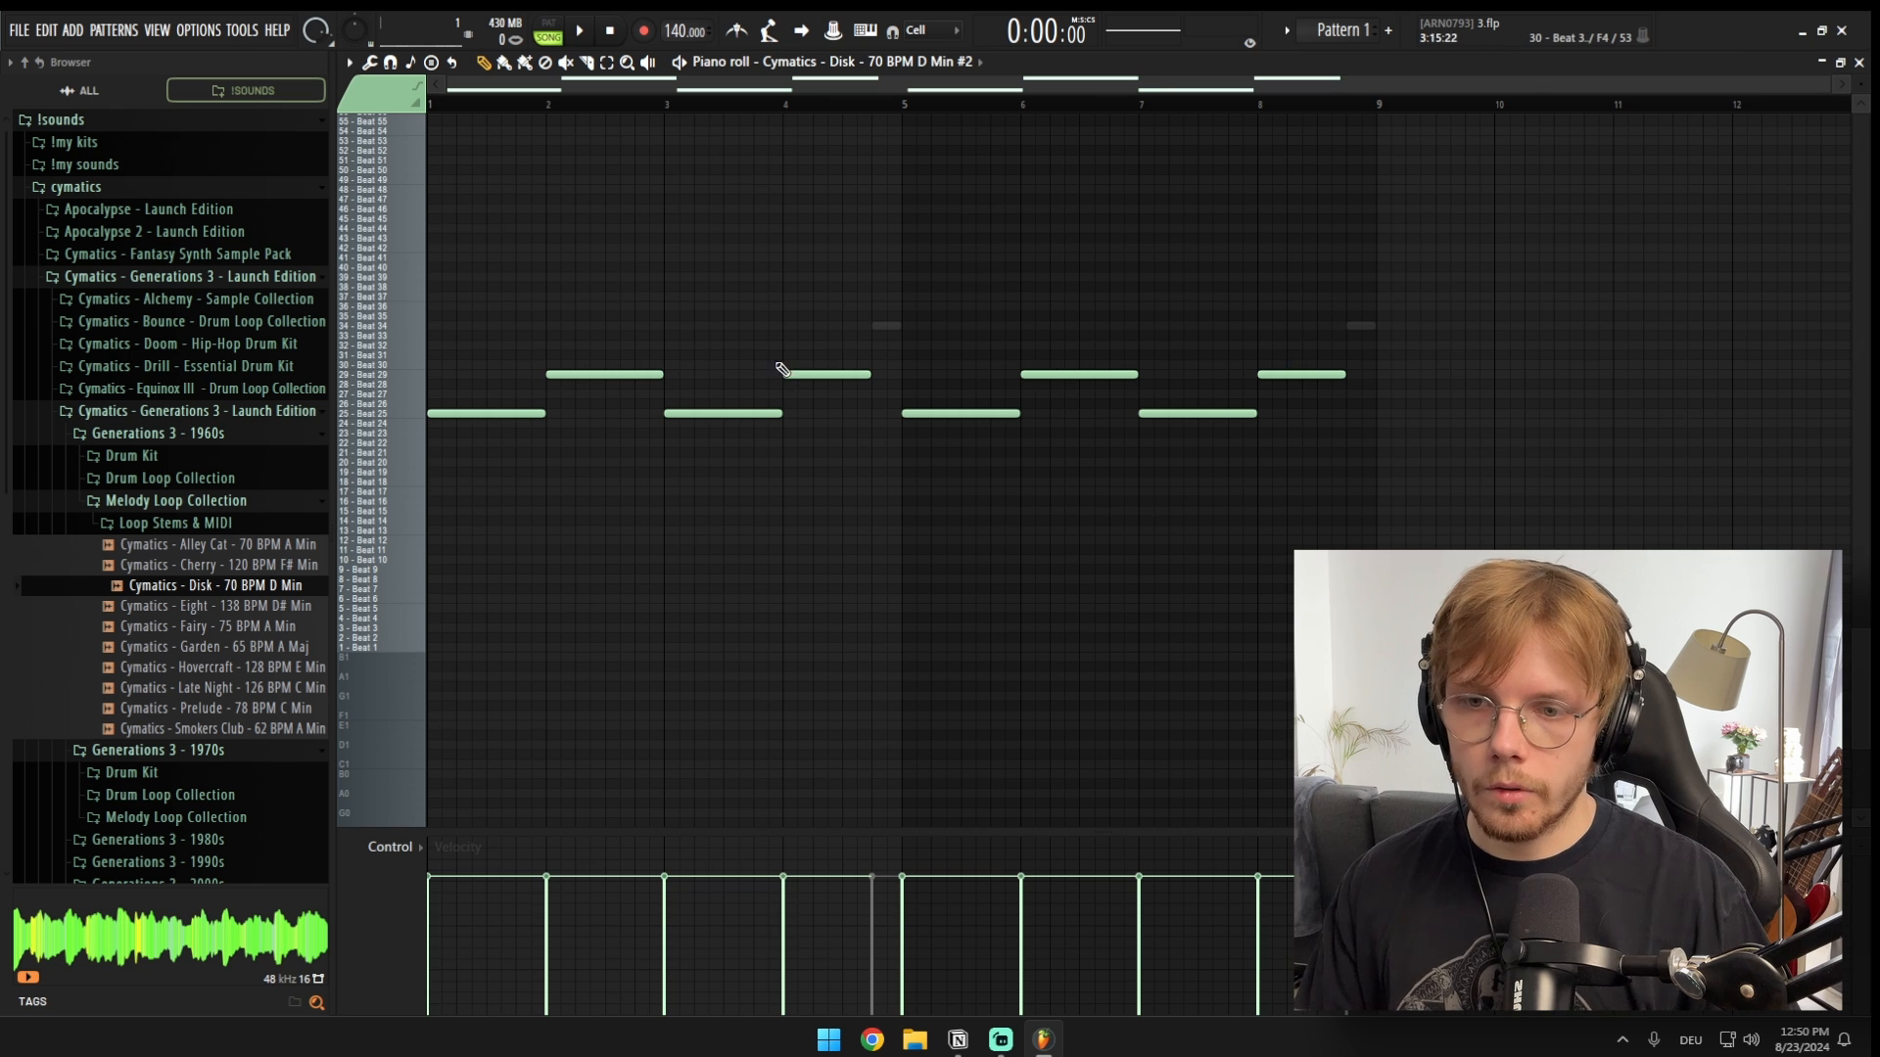
pyautogui.press('F6')
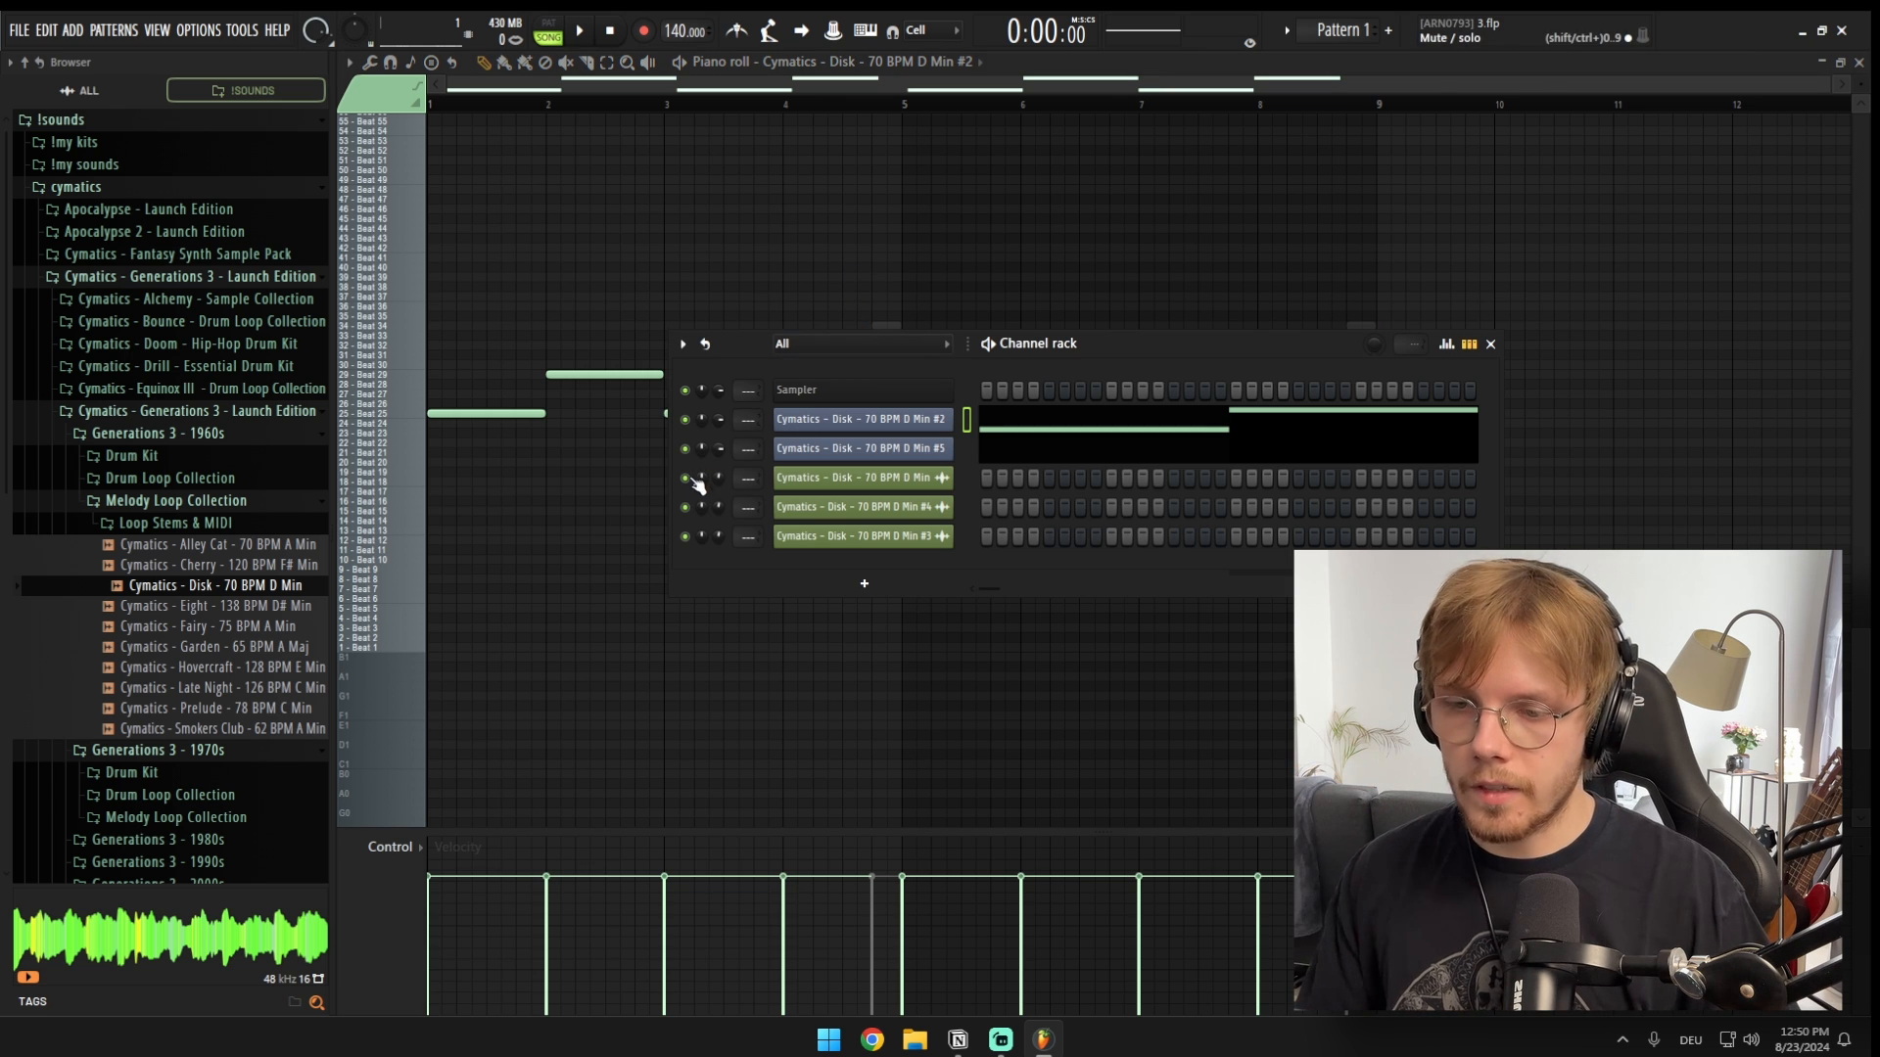
# Step: Mute the three Cymatics Disk audio clip channels and play Pattern 1 on Track 2, duplicating its clip after itself
pyautogui.press('F5')
pyautogui.scroll(-1, 685, 494)
pyautogui.press('F6')
pyautogui.press('space')
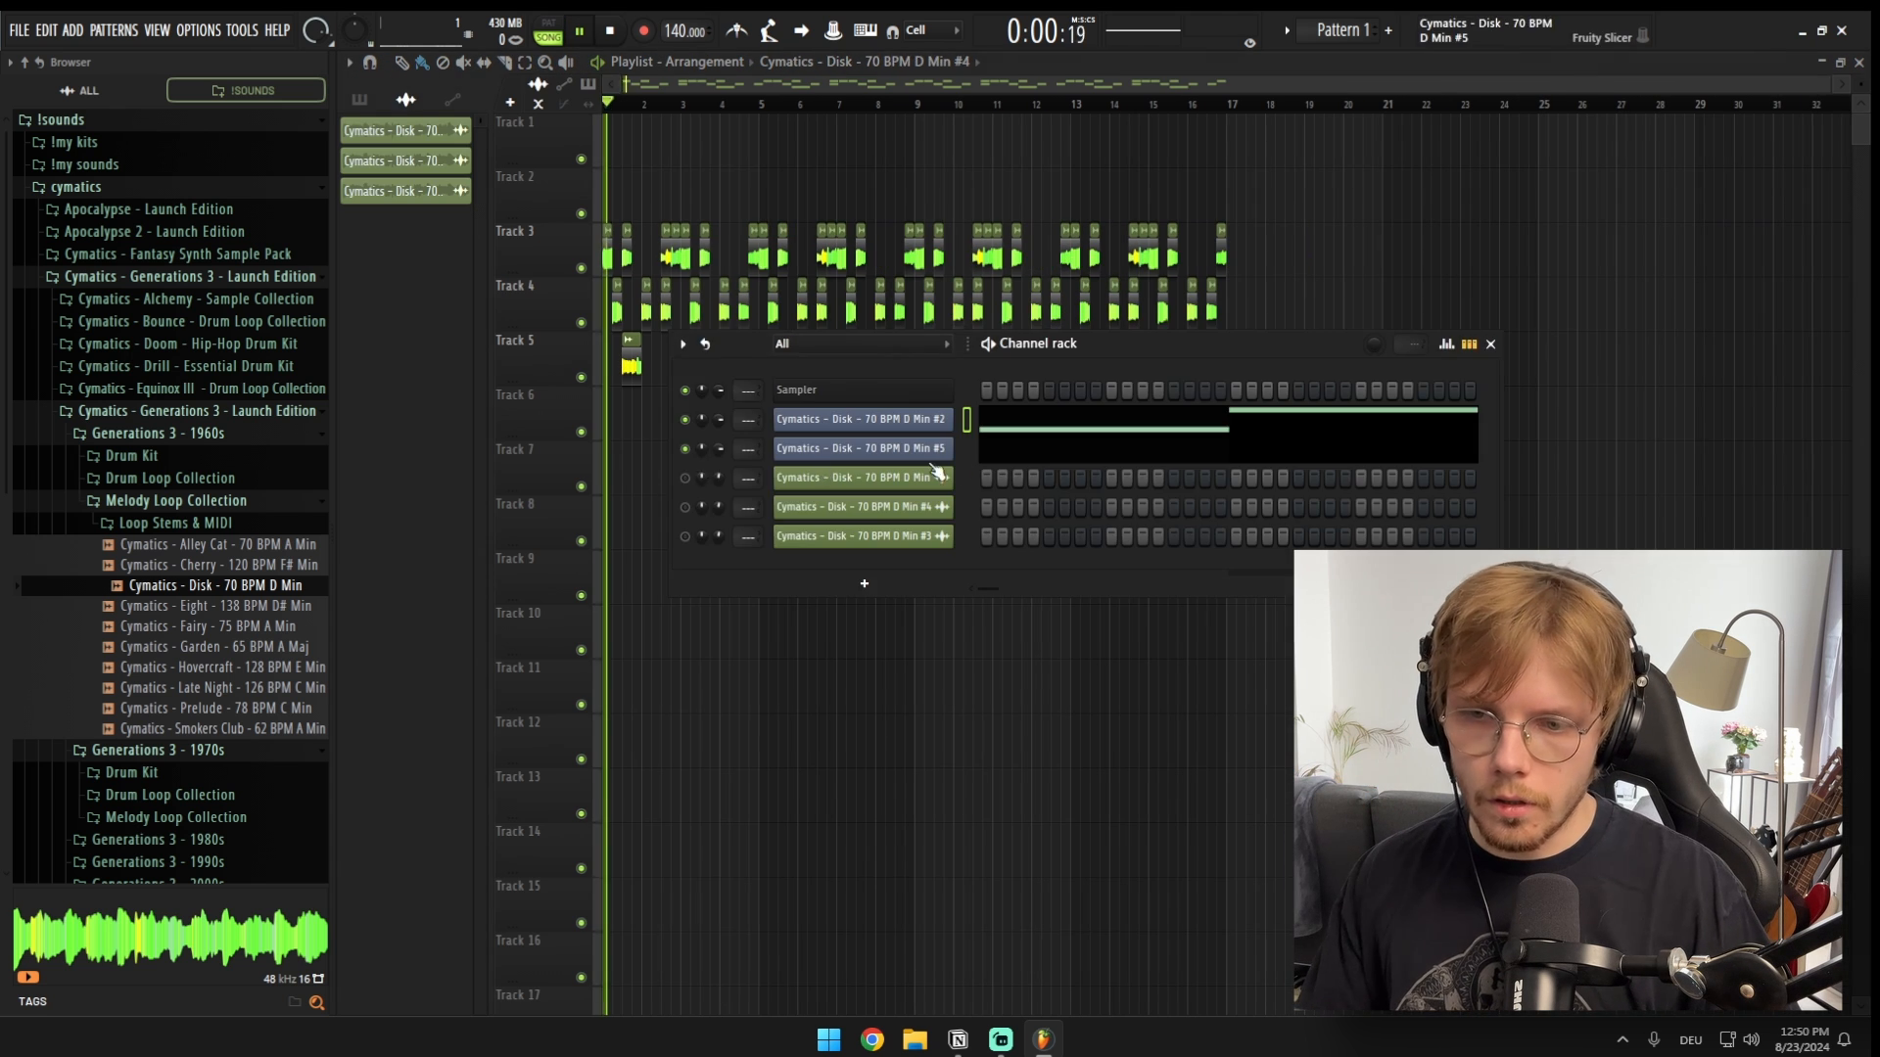
pyautogui.moveTo(1016, 200); pyautogui.dragTo(760, 211)
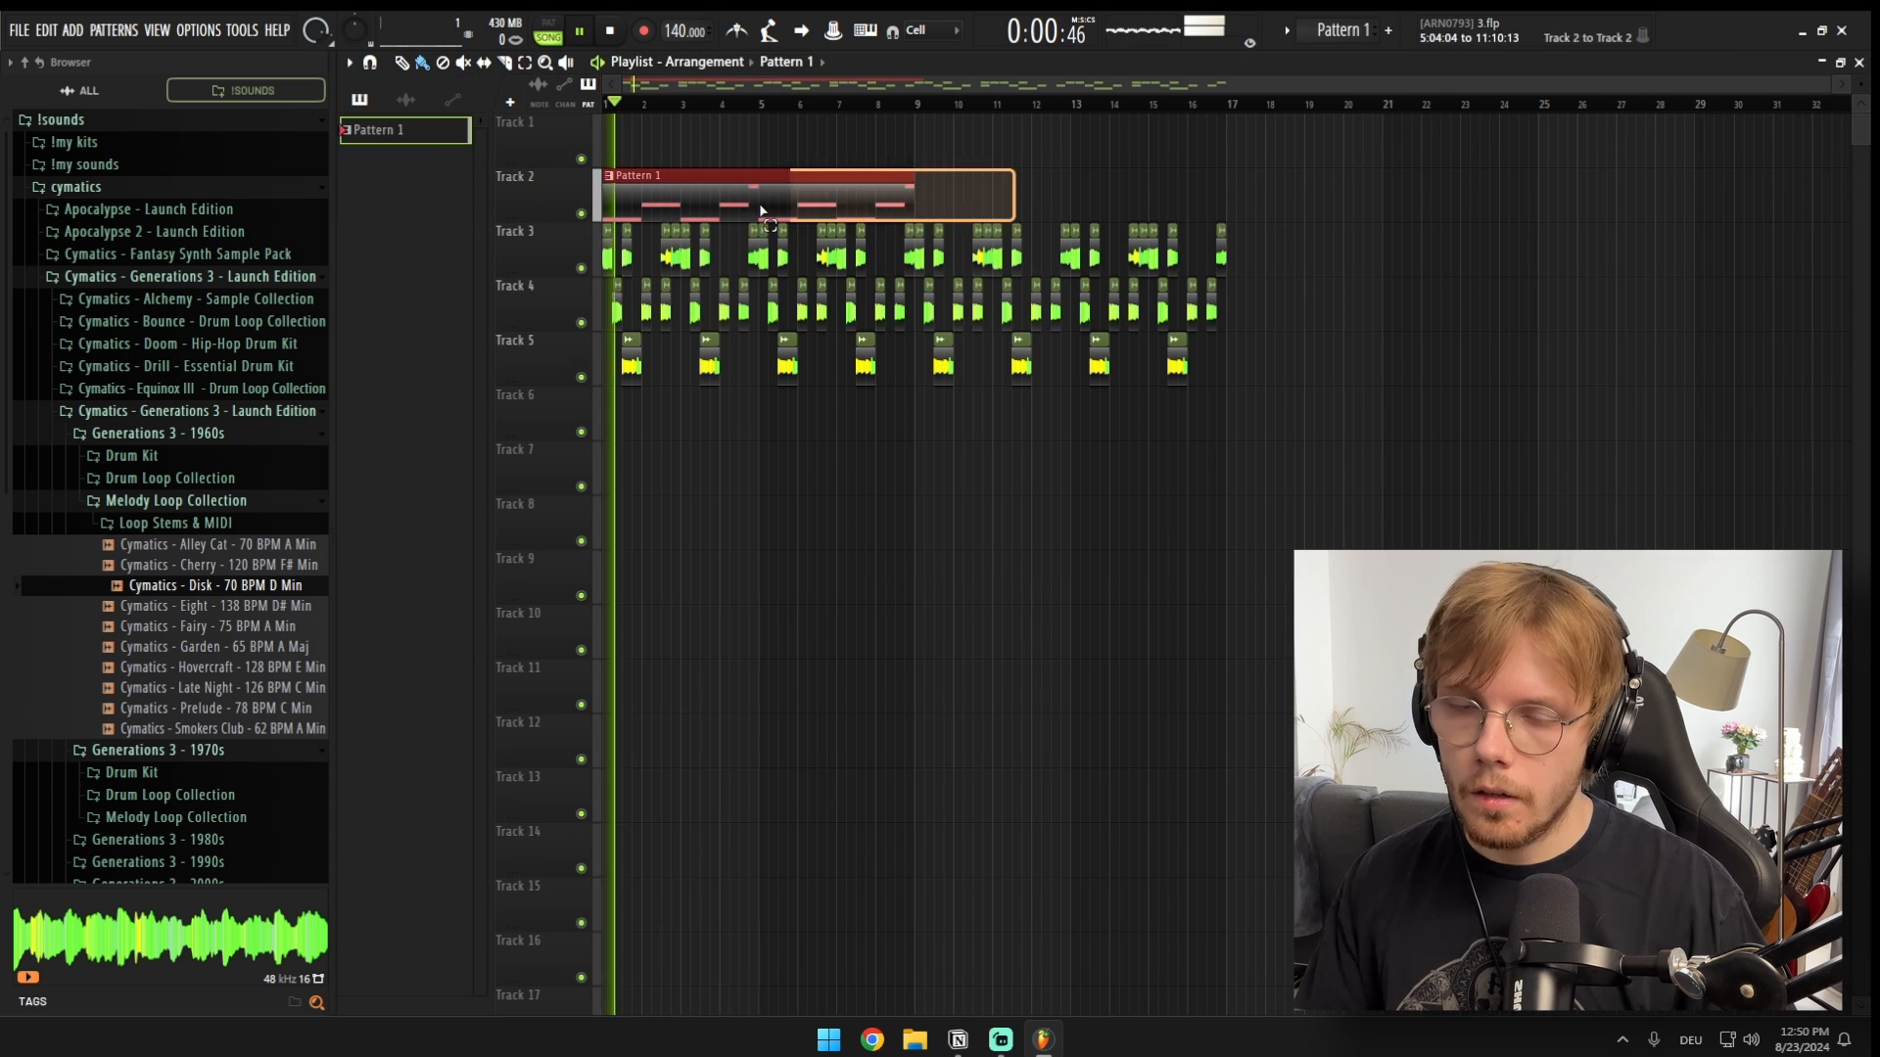
pyautogui.hotkey('ctrl', 'b')
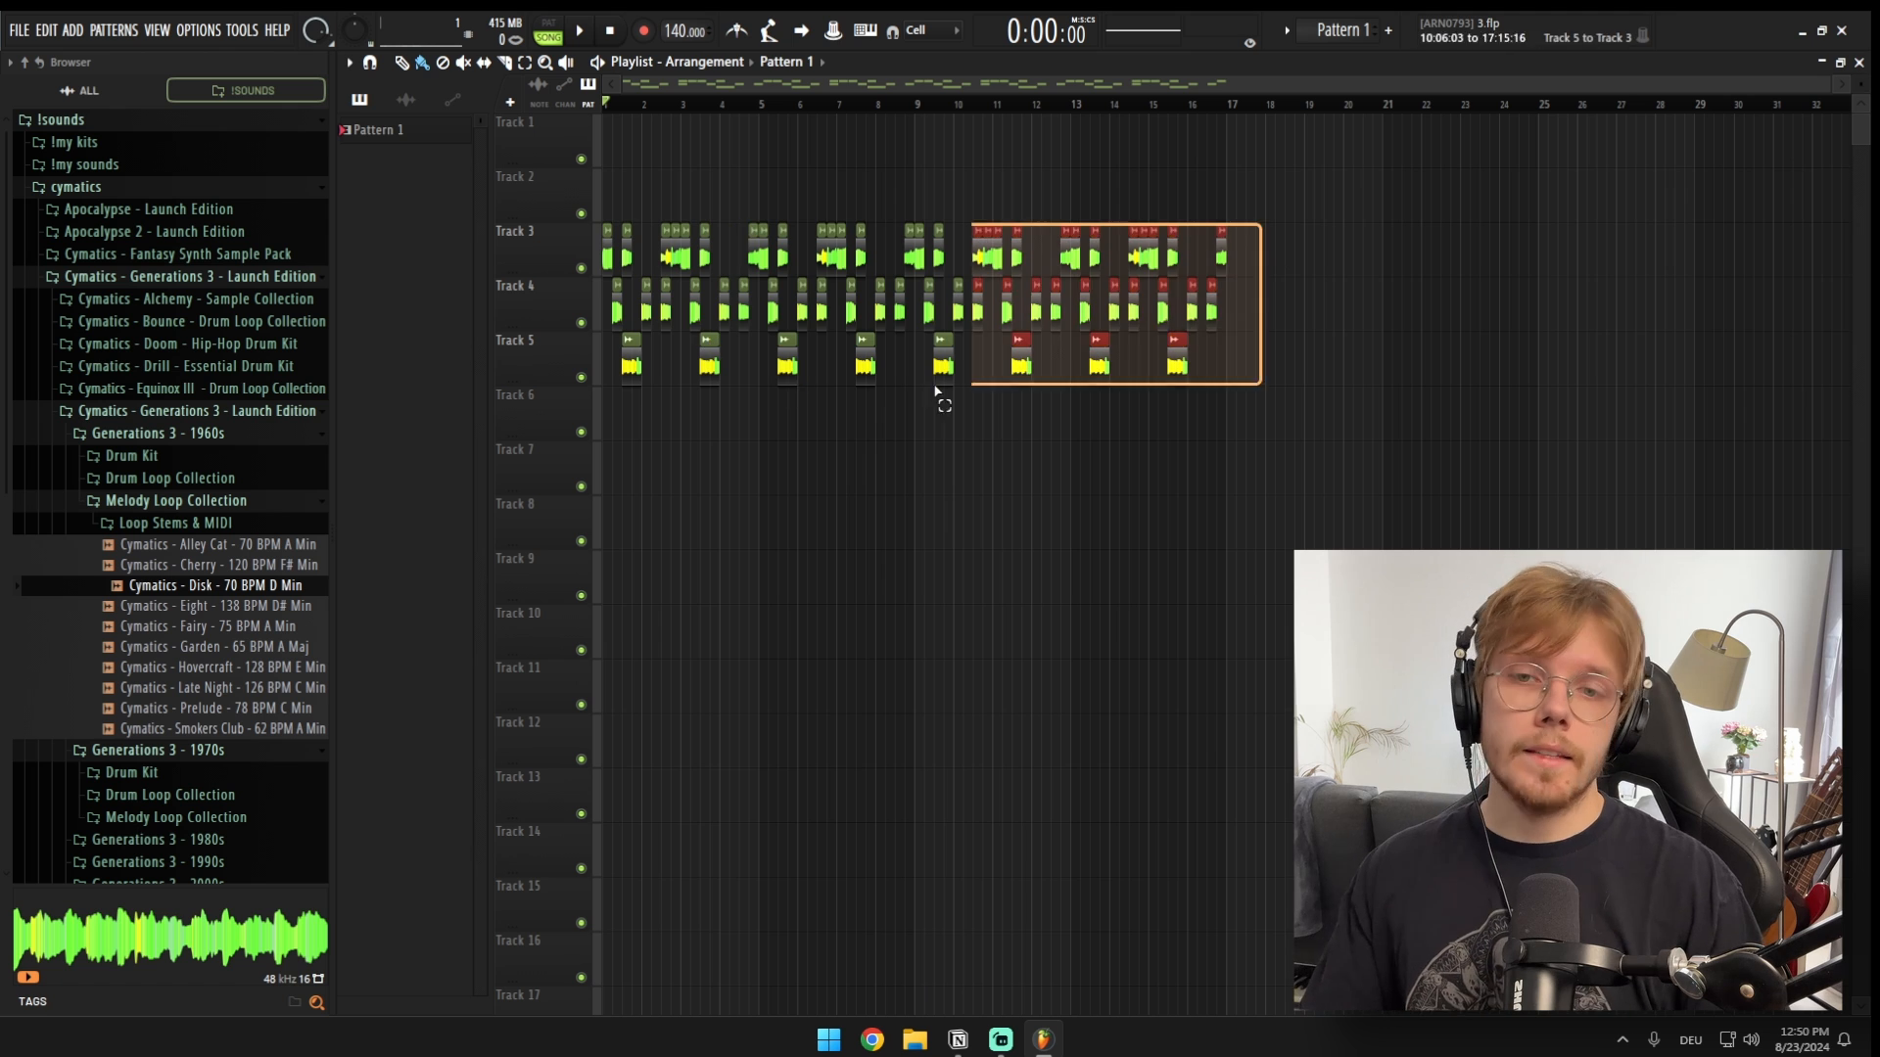
# Step: Clear Pattern 1 from Track 2 and shift all chops on Tracks 3 to 5 so they start at bar 5
pyautogui.click(399, 135)
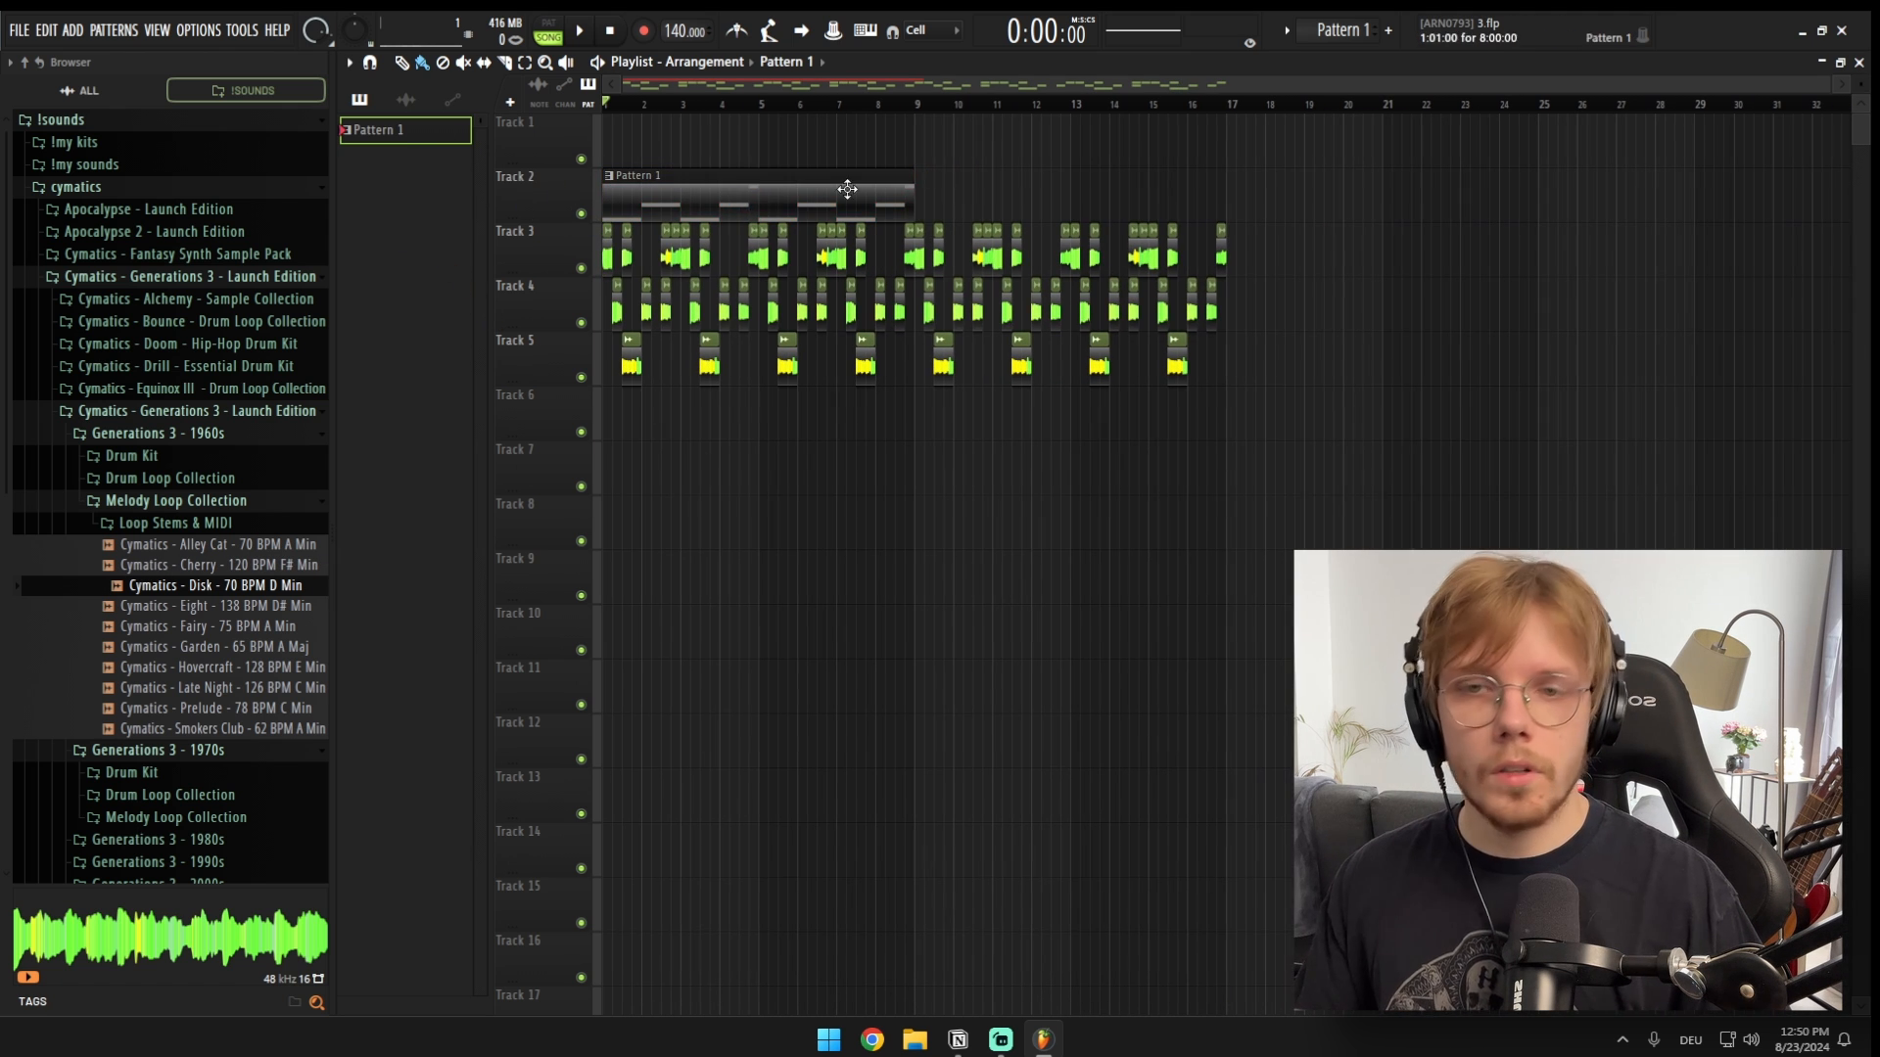
pyautogui.moveTo(1001, 198); pyautogui.dragTo(468, 164)
pyautogui.moveTo(1445, 262); pyautogui.dragTo(377, 362)
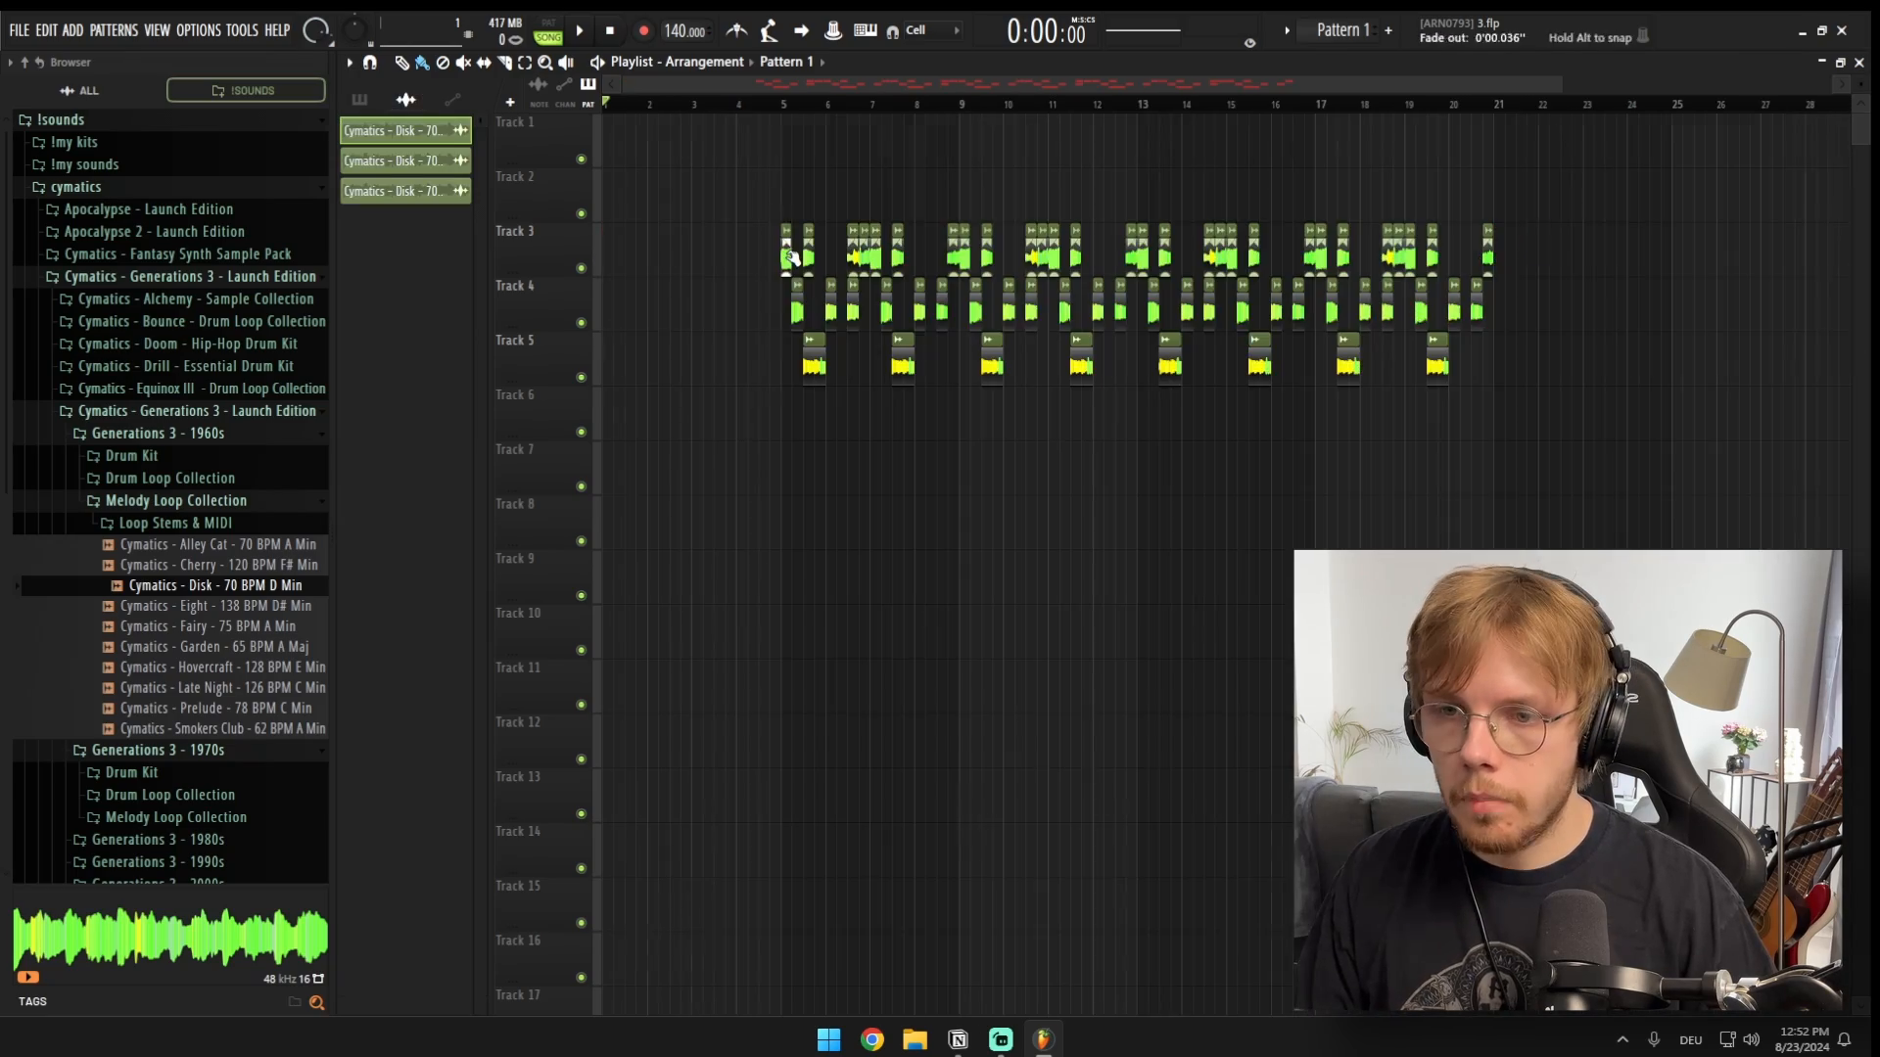
# Step: Place an unchopped four-bar Cymatics Disk clip at bar 1 on Track 2 and play the transition into the chops
pyautogui.scroll(3, 693, 272)
pyautogui.scroll(3, 911, 256)
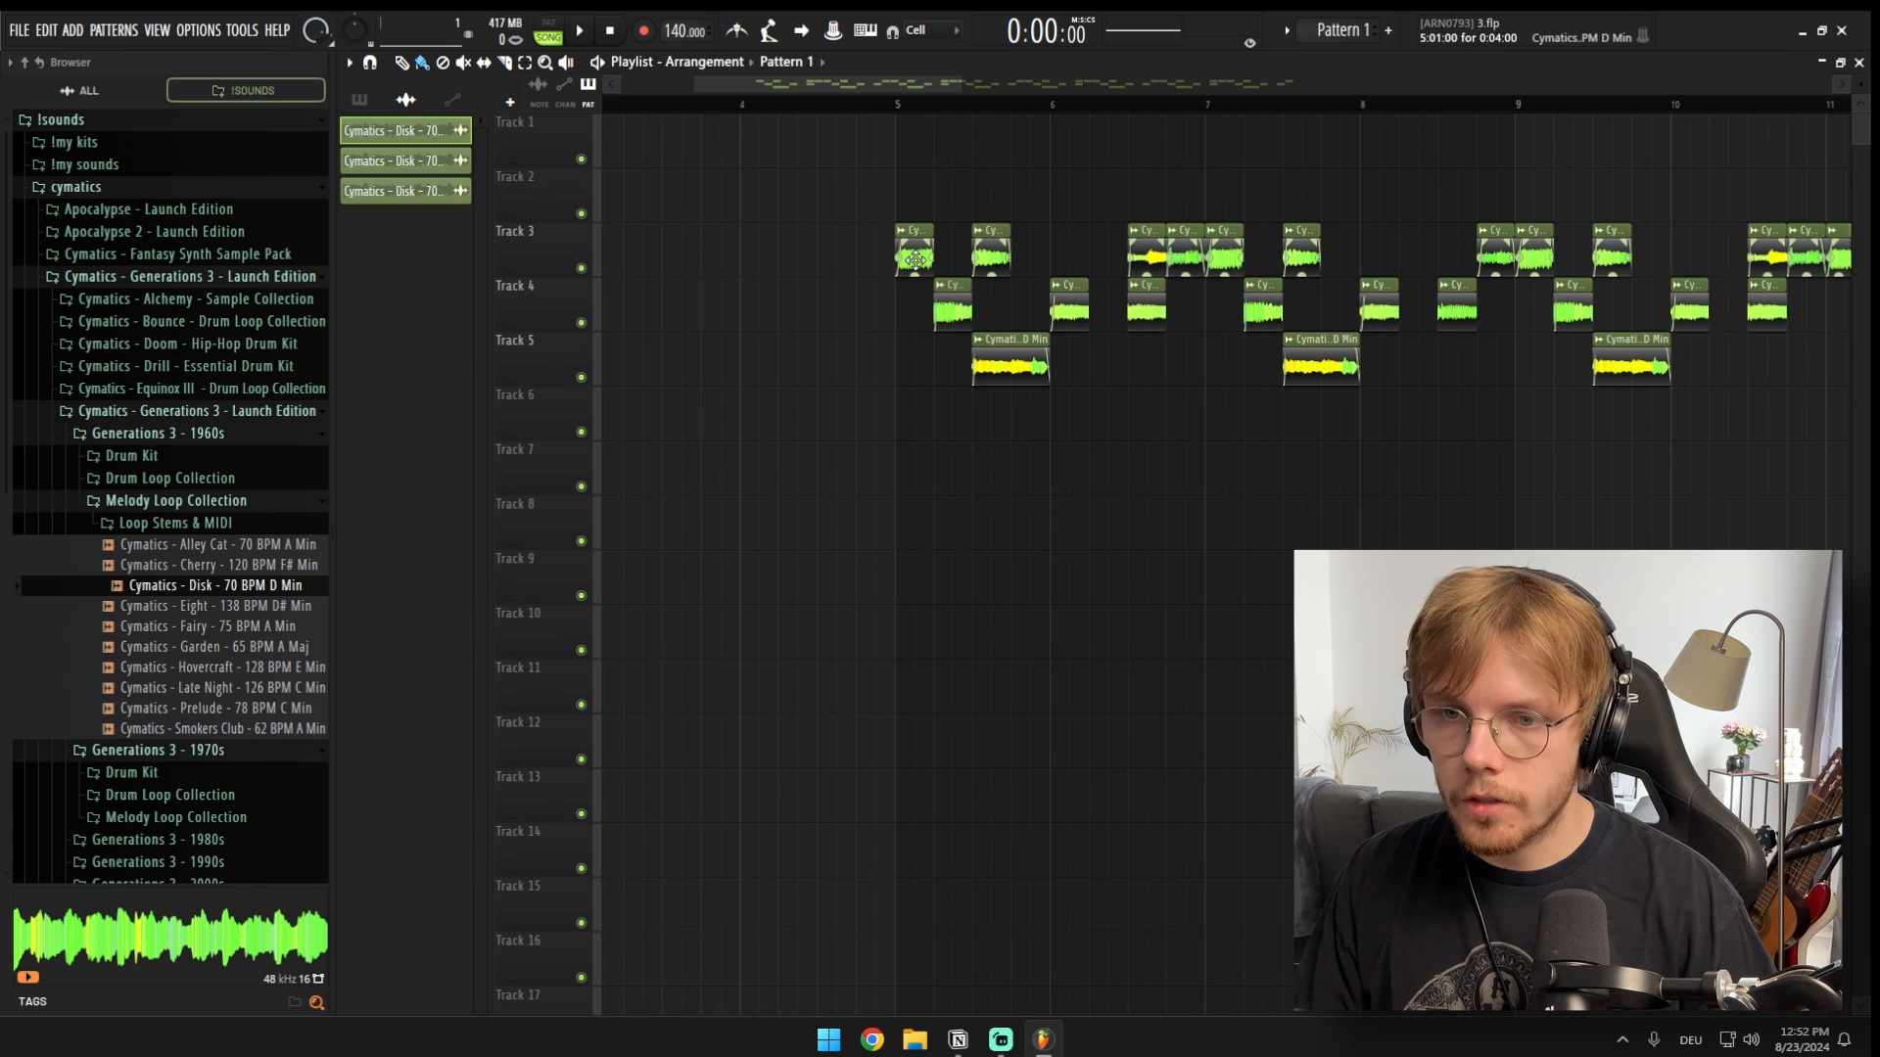
pyautogui.moveTo(910, 232); pyautogui.dragTo(631, 232)
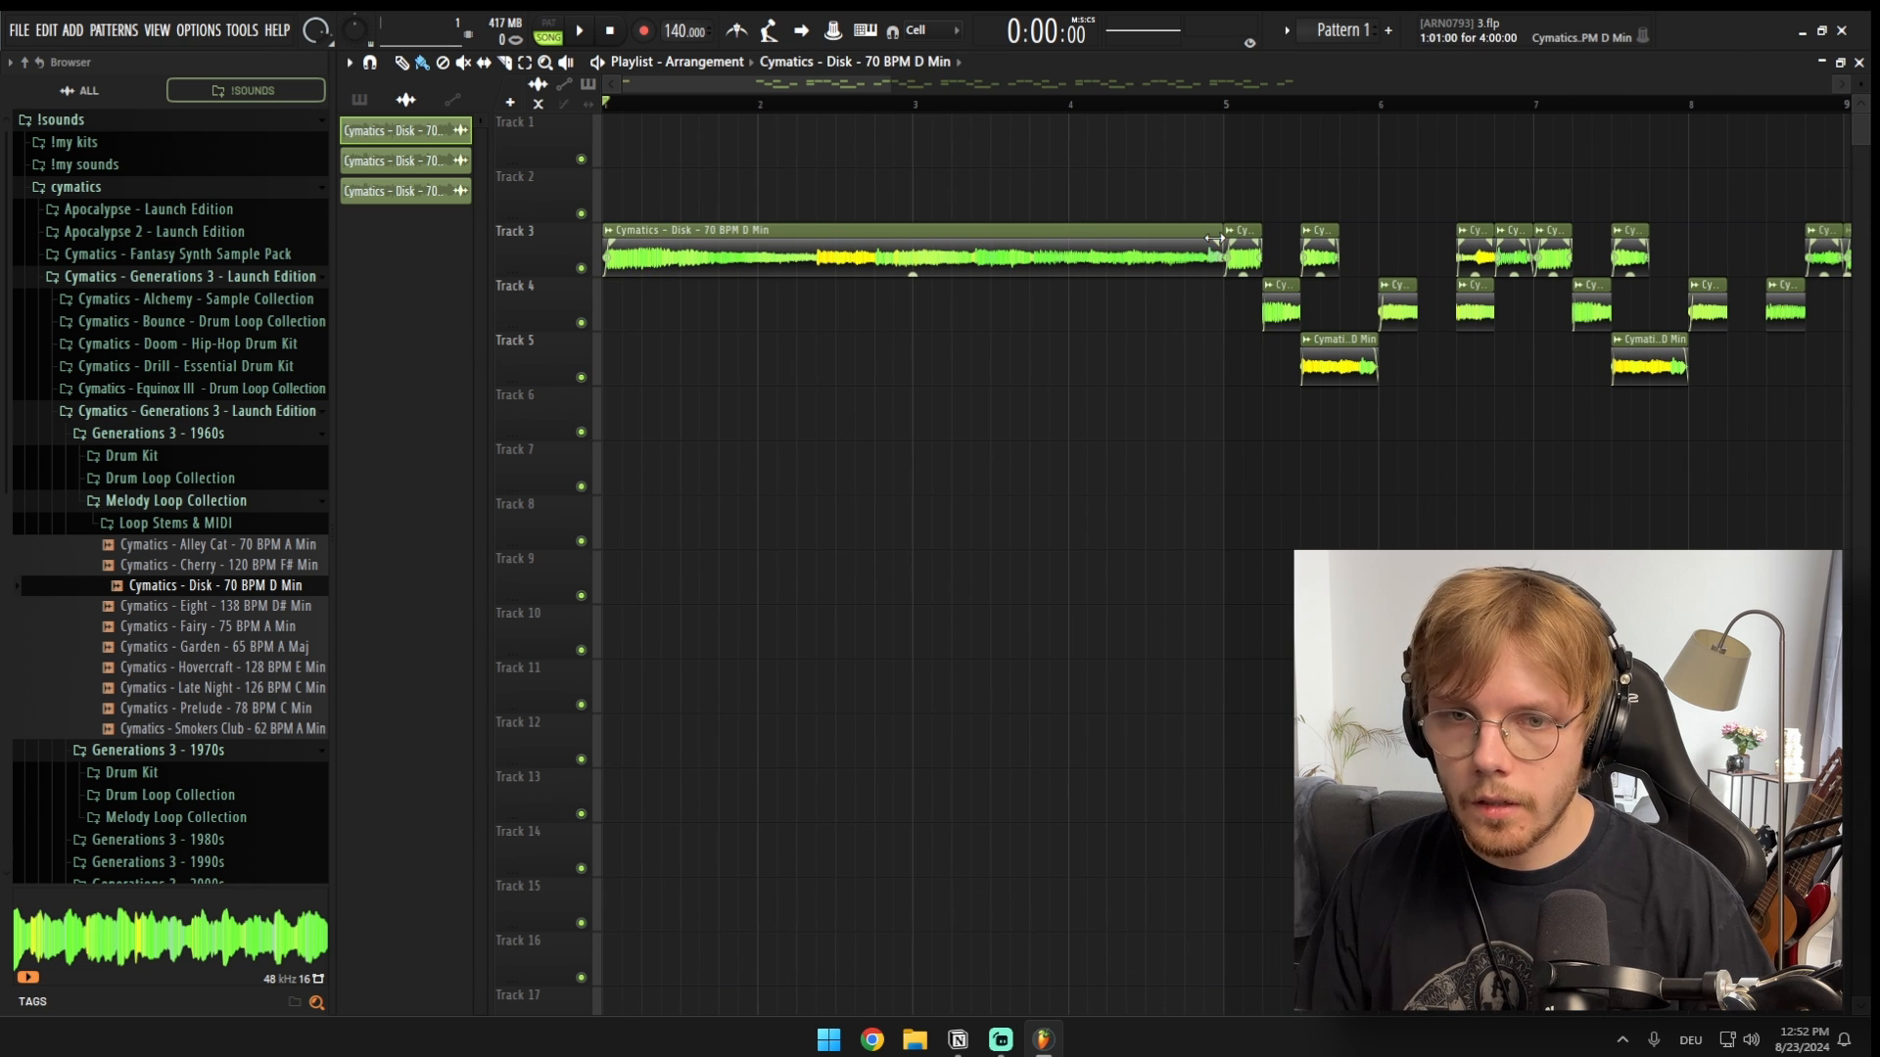
pyautogui.press('space')
pyautogui.scroll(-4, 908, 252)
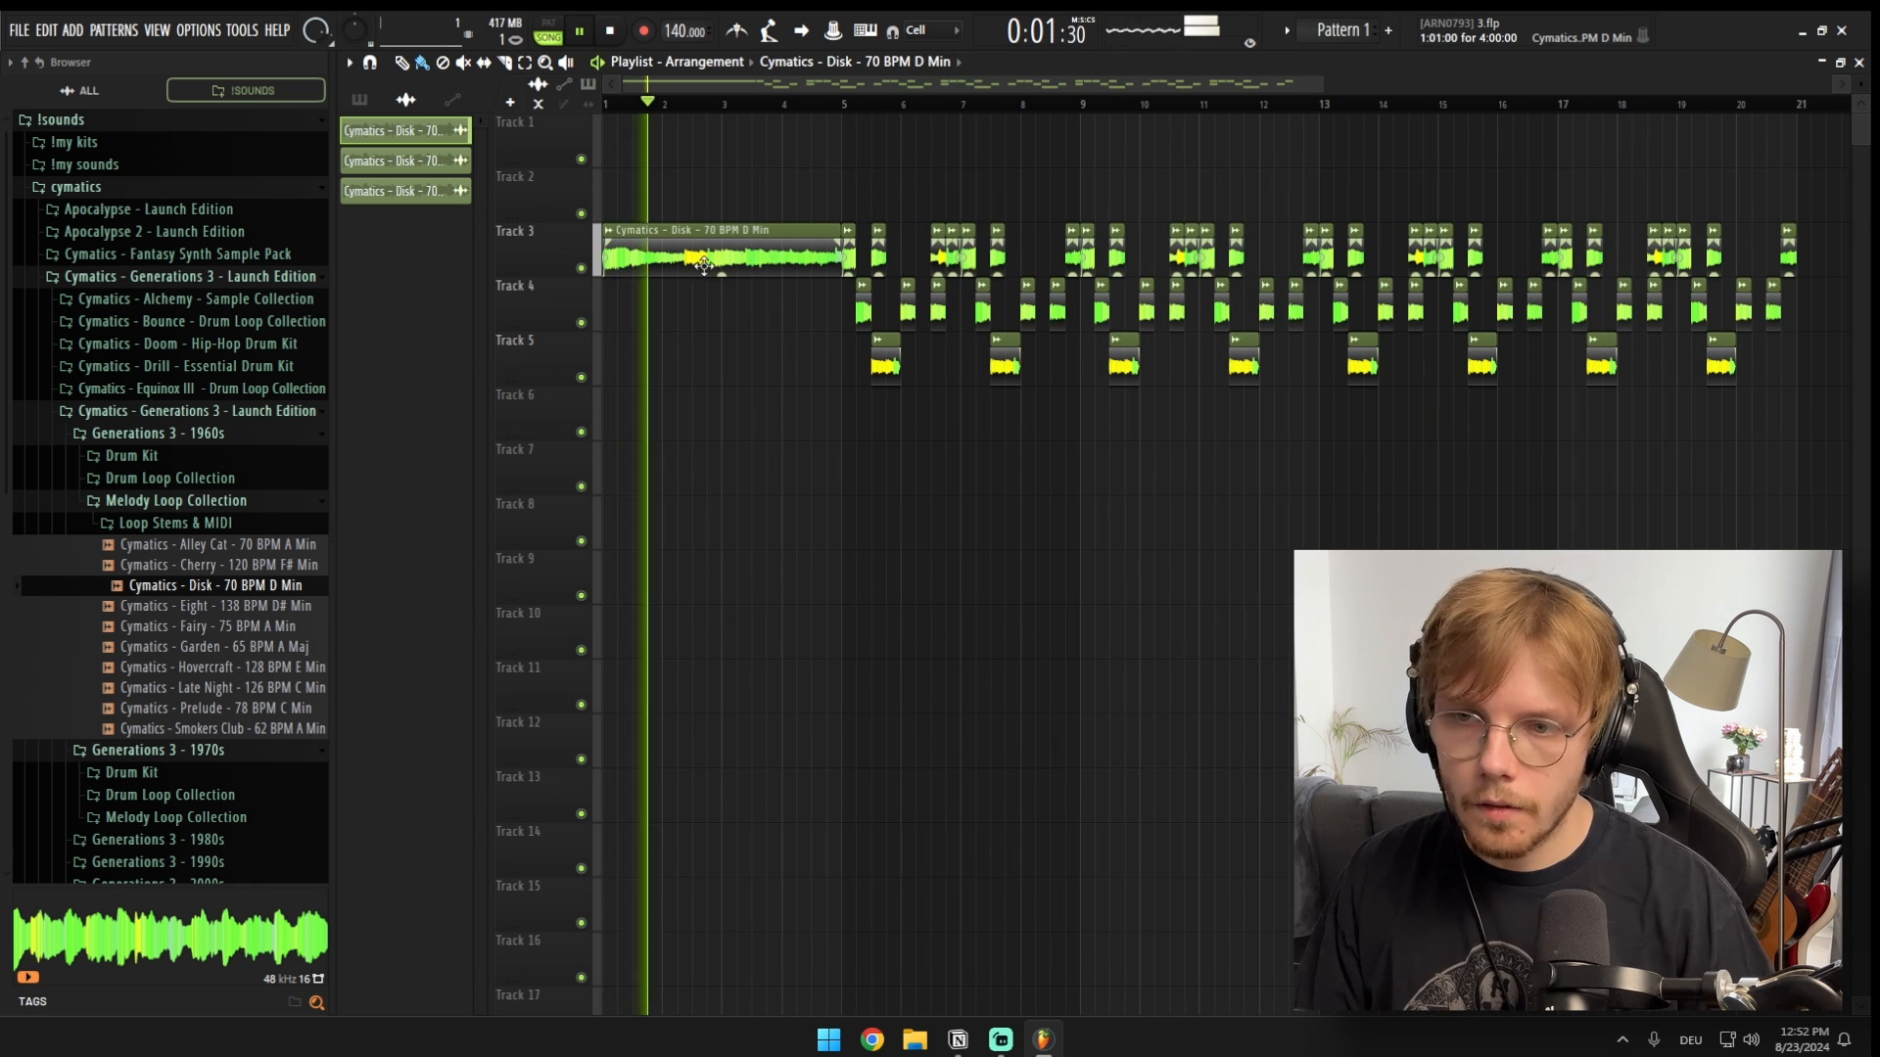
pyautogui.moveTo(658, 245); pyautogui.dragTo(658, 190)
pyautogui.scroll(-3, 658, 190)
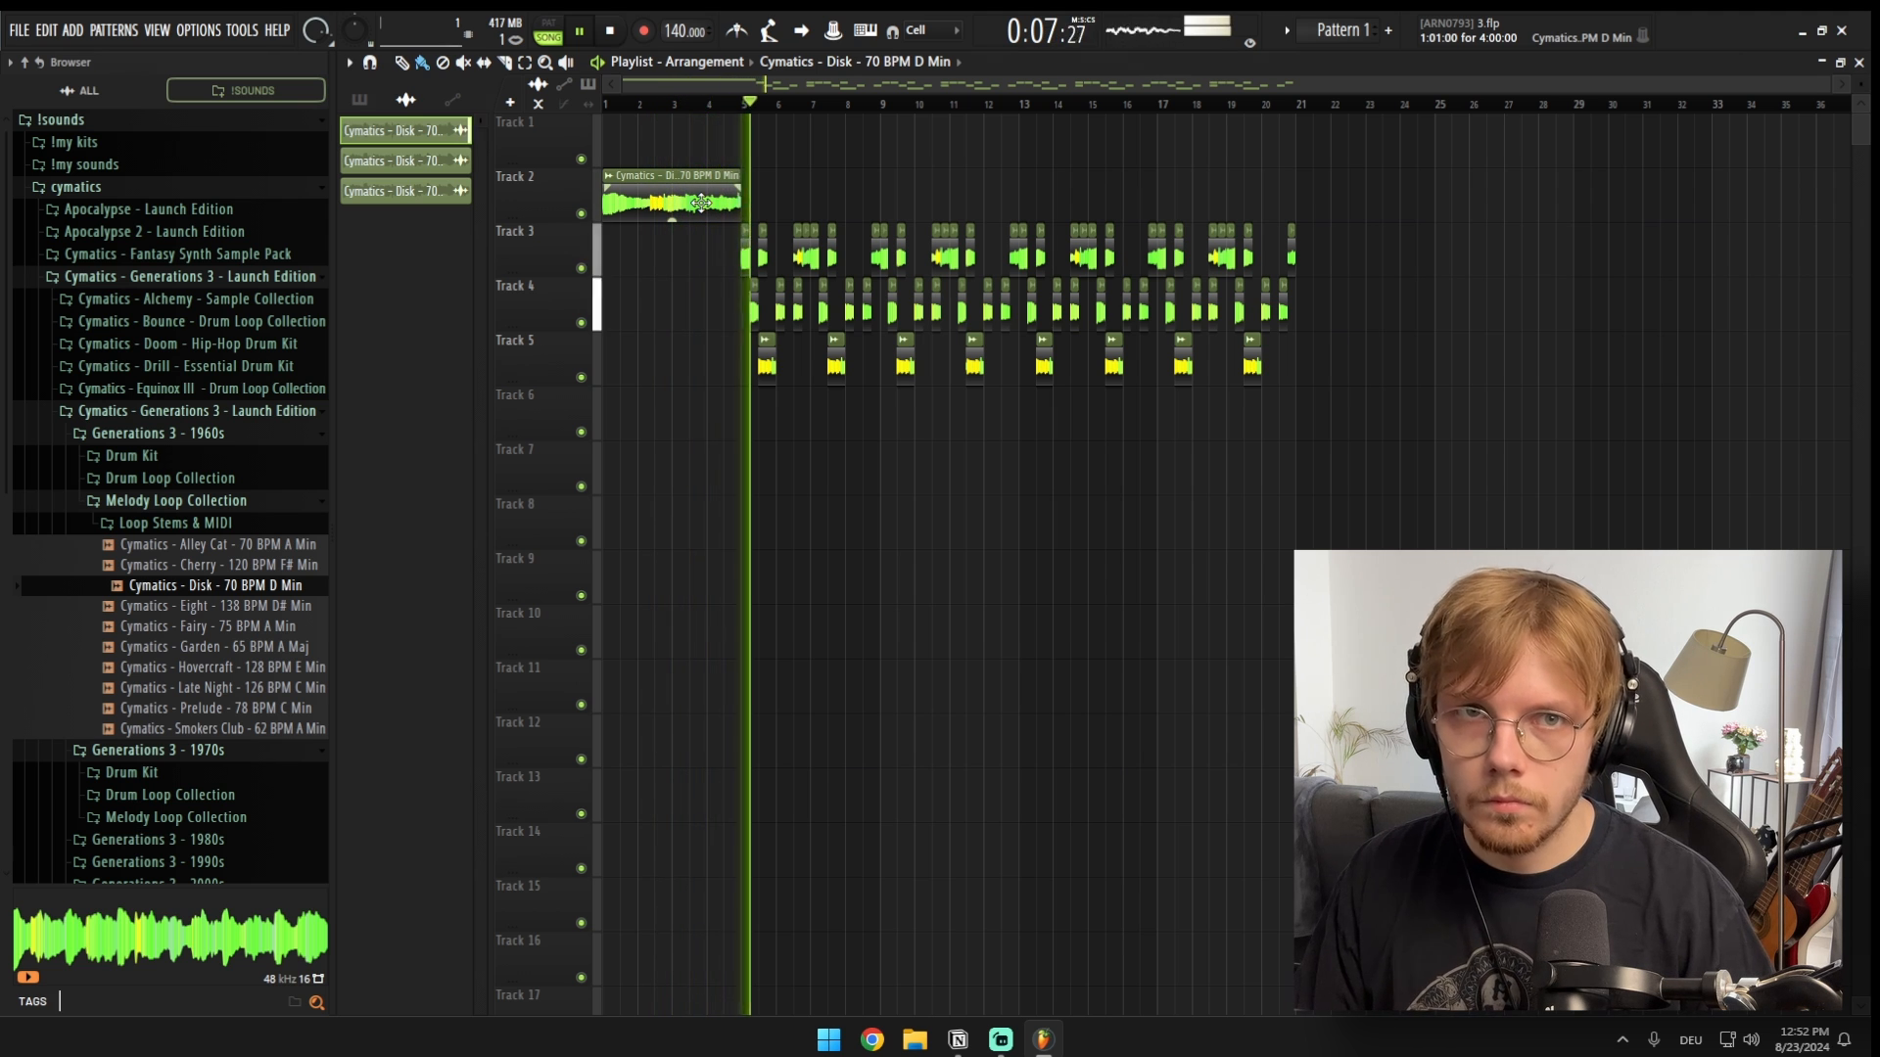
pyautogui.write('d')
pyautogui.moveTo(828, 448); pyautogui.dragTo(731, 496)
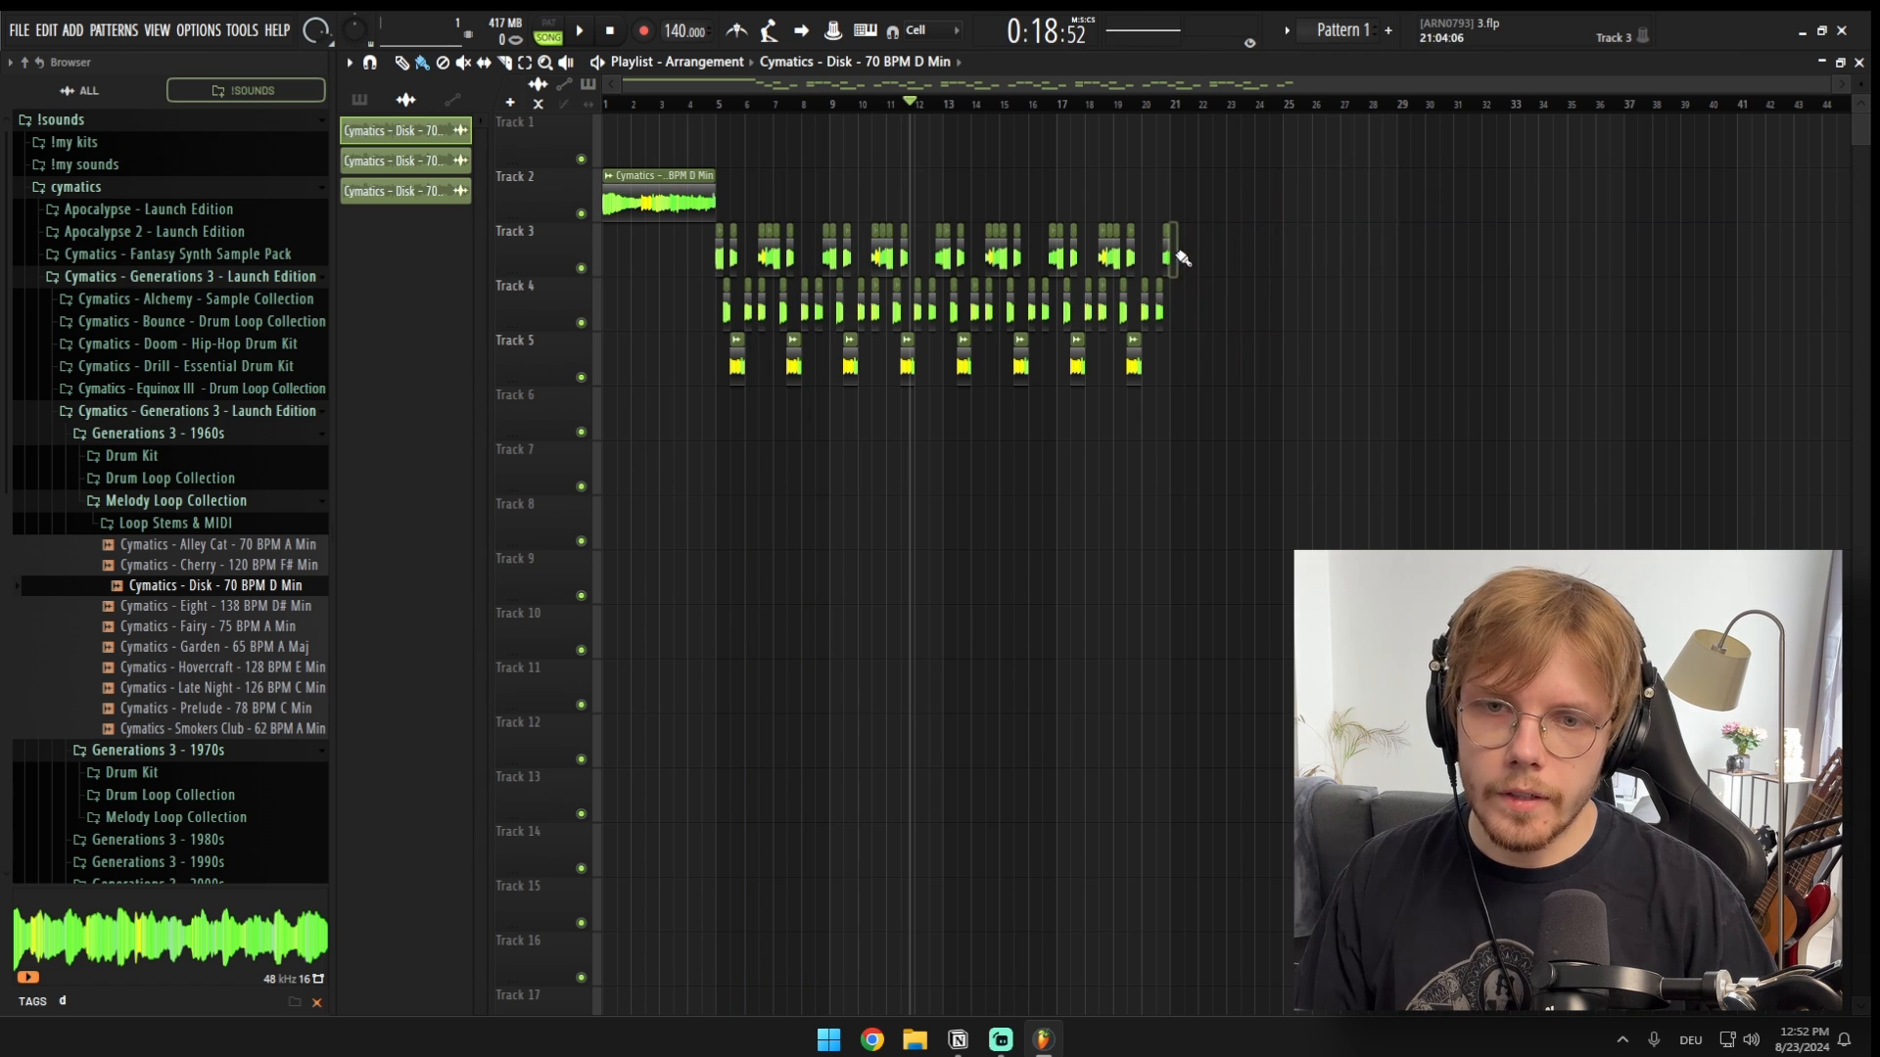
# Step: Copy the unchopped Track 2 clip to bar 21 and repeat the clip-and-chops section up to bar 61
pyautogui.scroll(1, 1333, 260)
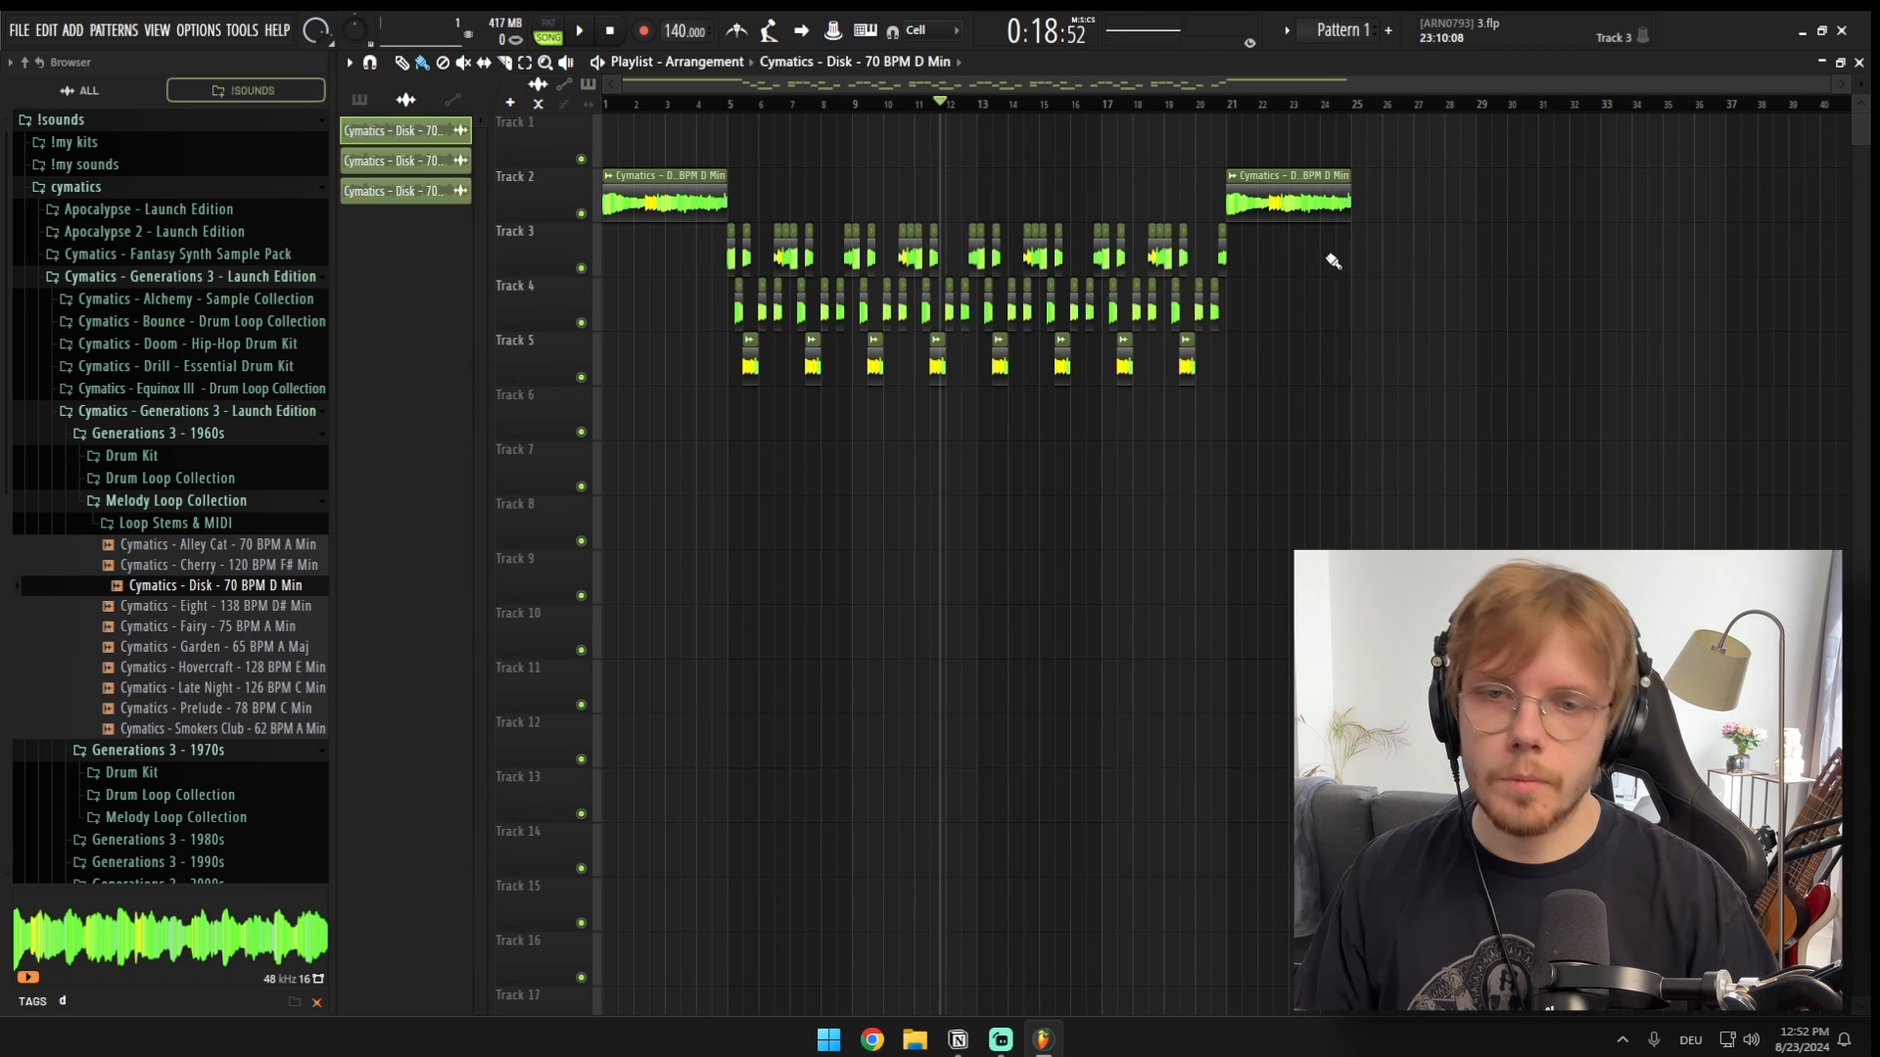
pyautogui.moveTo(1411, 172); pyautogui.dragTo(609, 490)
pyautogui.hotkey('ctrl', 'b')
pyautogui.scroll(-3, 865, 399)
pyautogui.hotkey('ctrl', 'b')
pyautogui.scroll(-3, 864, 398)
pyautogui.hotkey('ctrl', 'd')
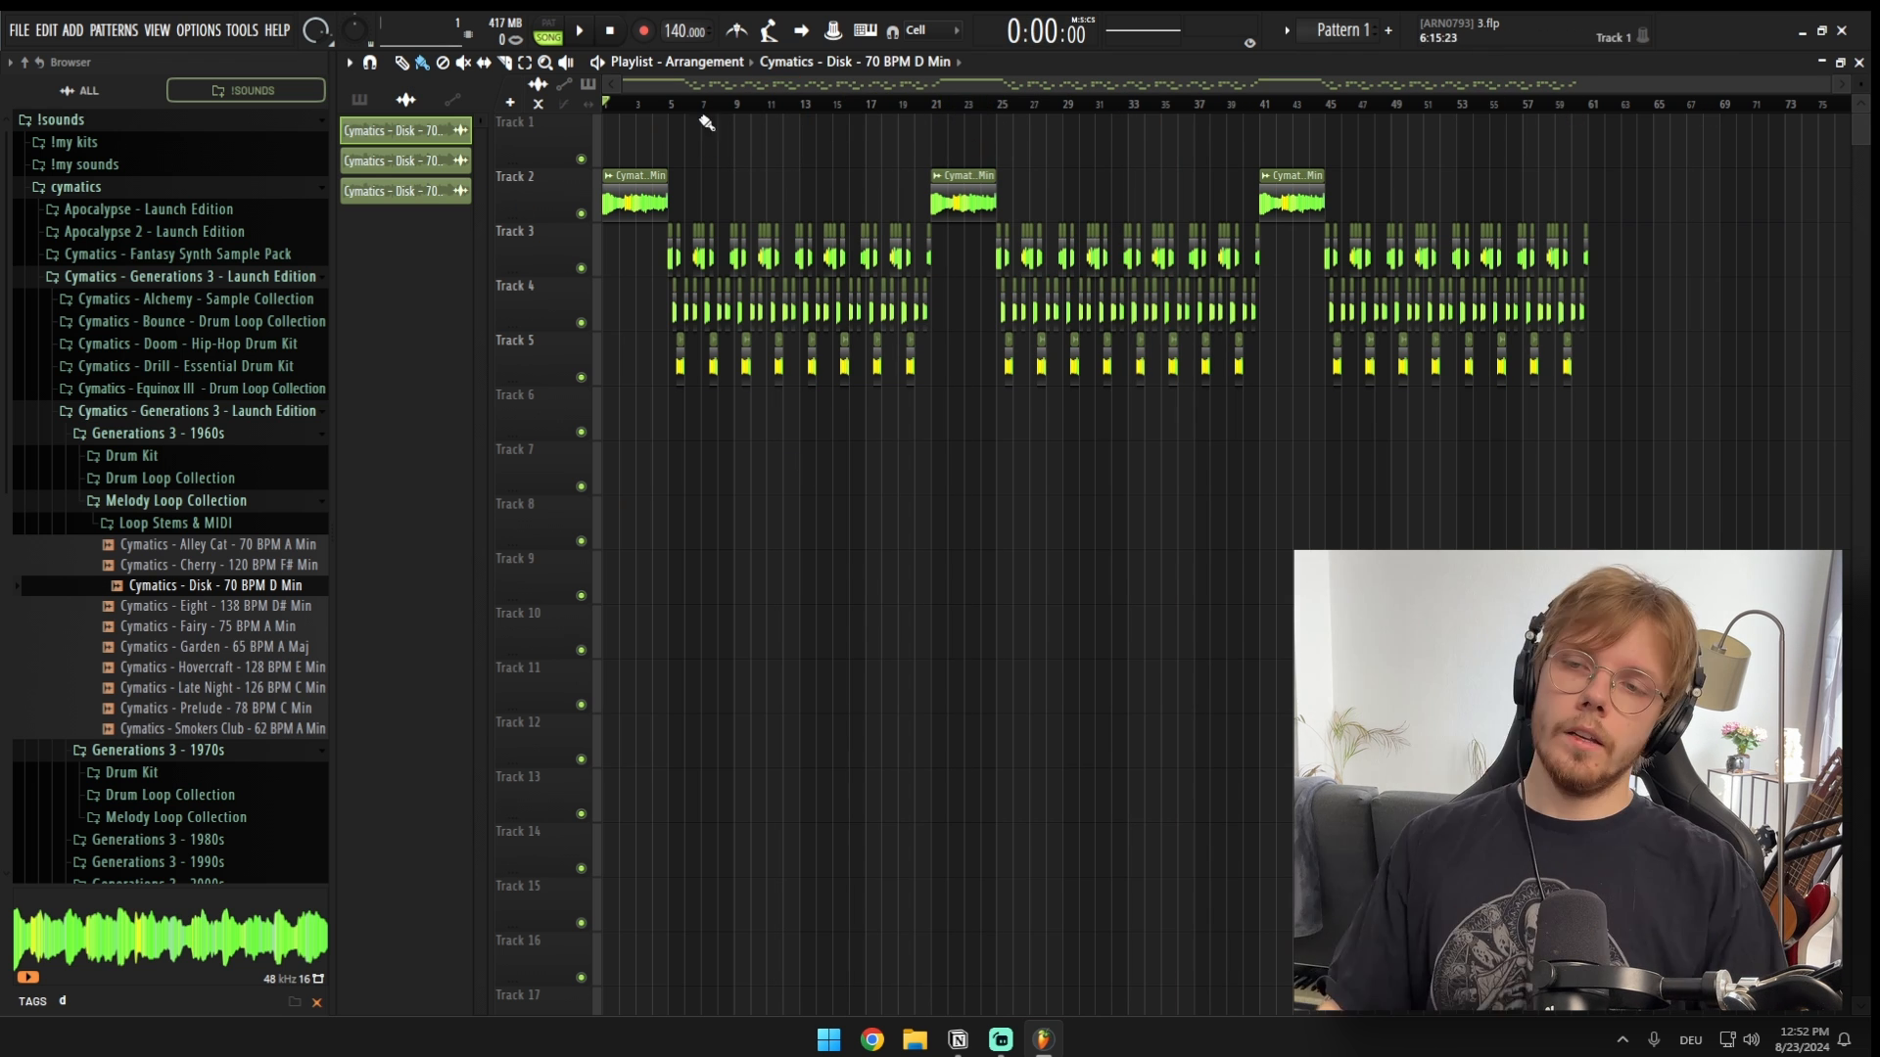
pyautogui.press('space')
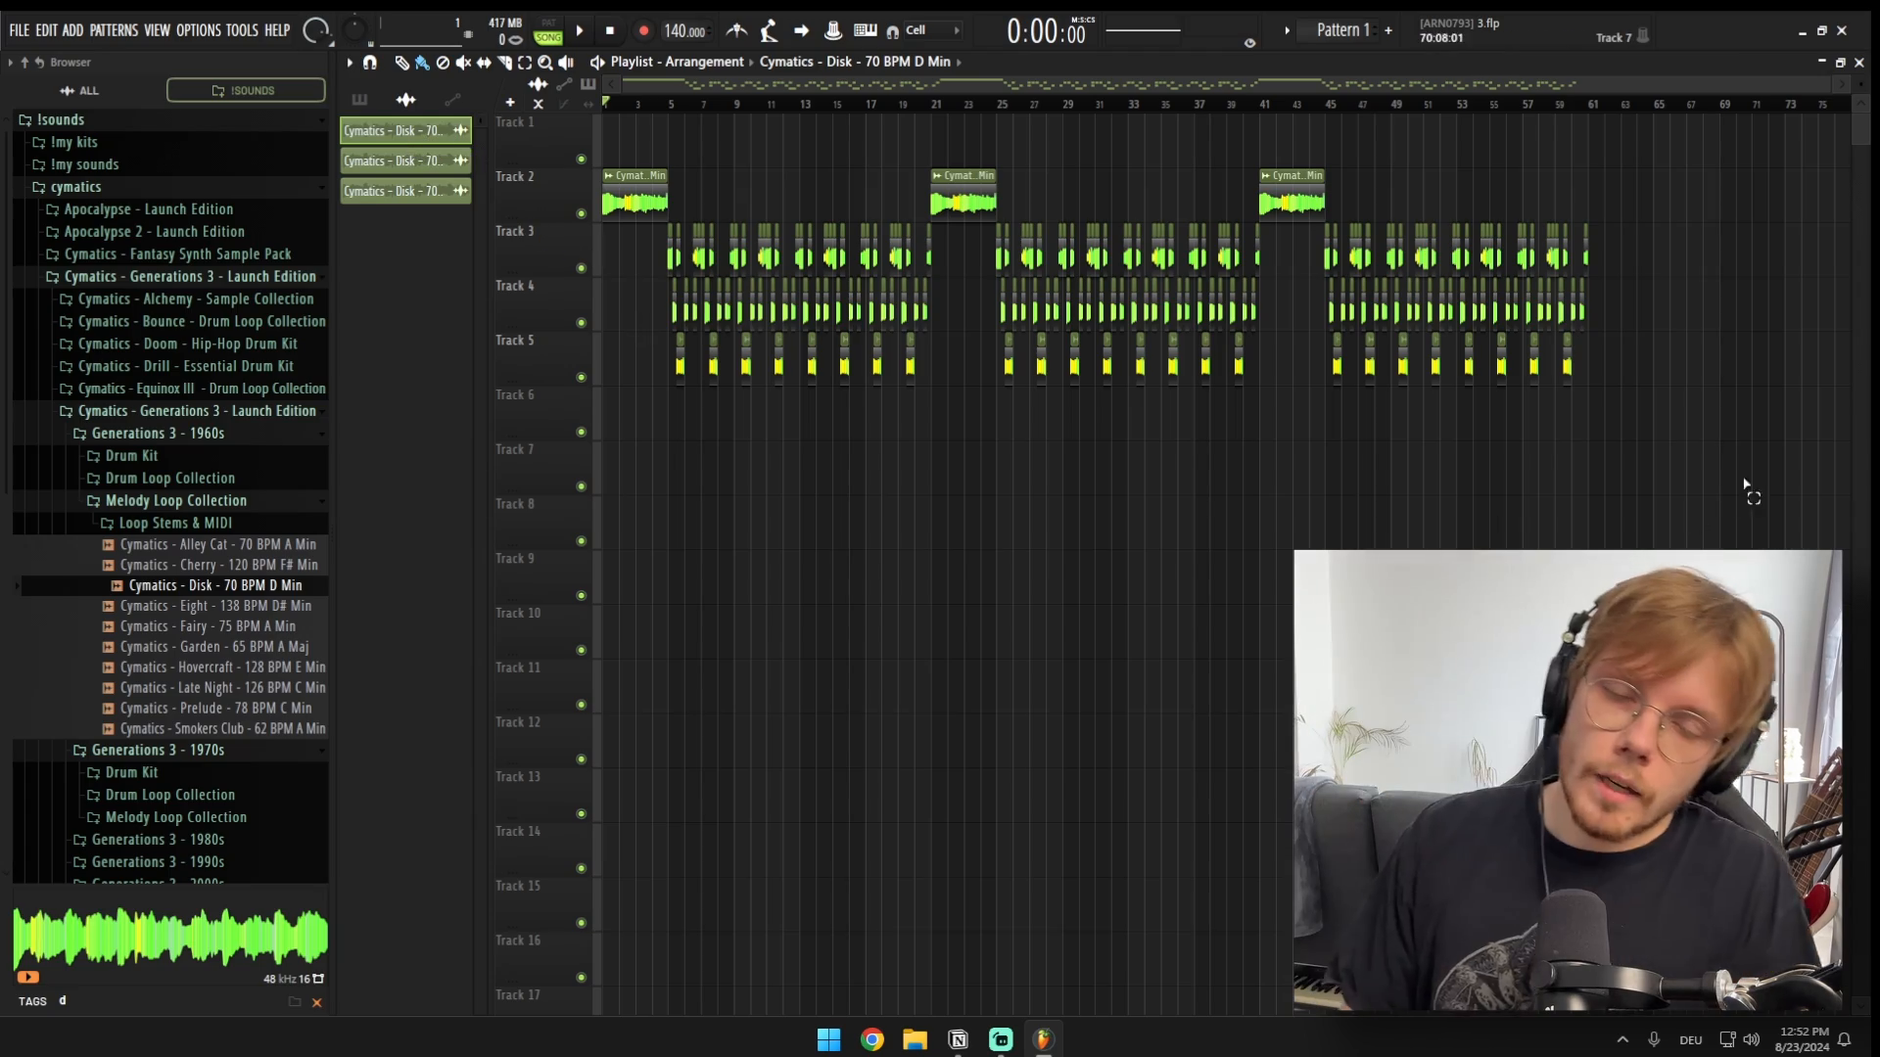
pyautogui.moveTo(1746, 494); pyautogui.dragTo(114, 73)
pyautogui.hotkey('ctrl', 'd')
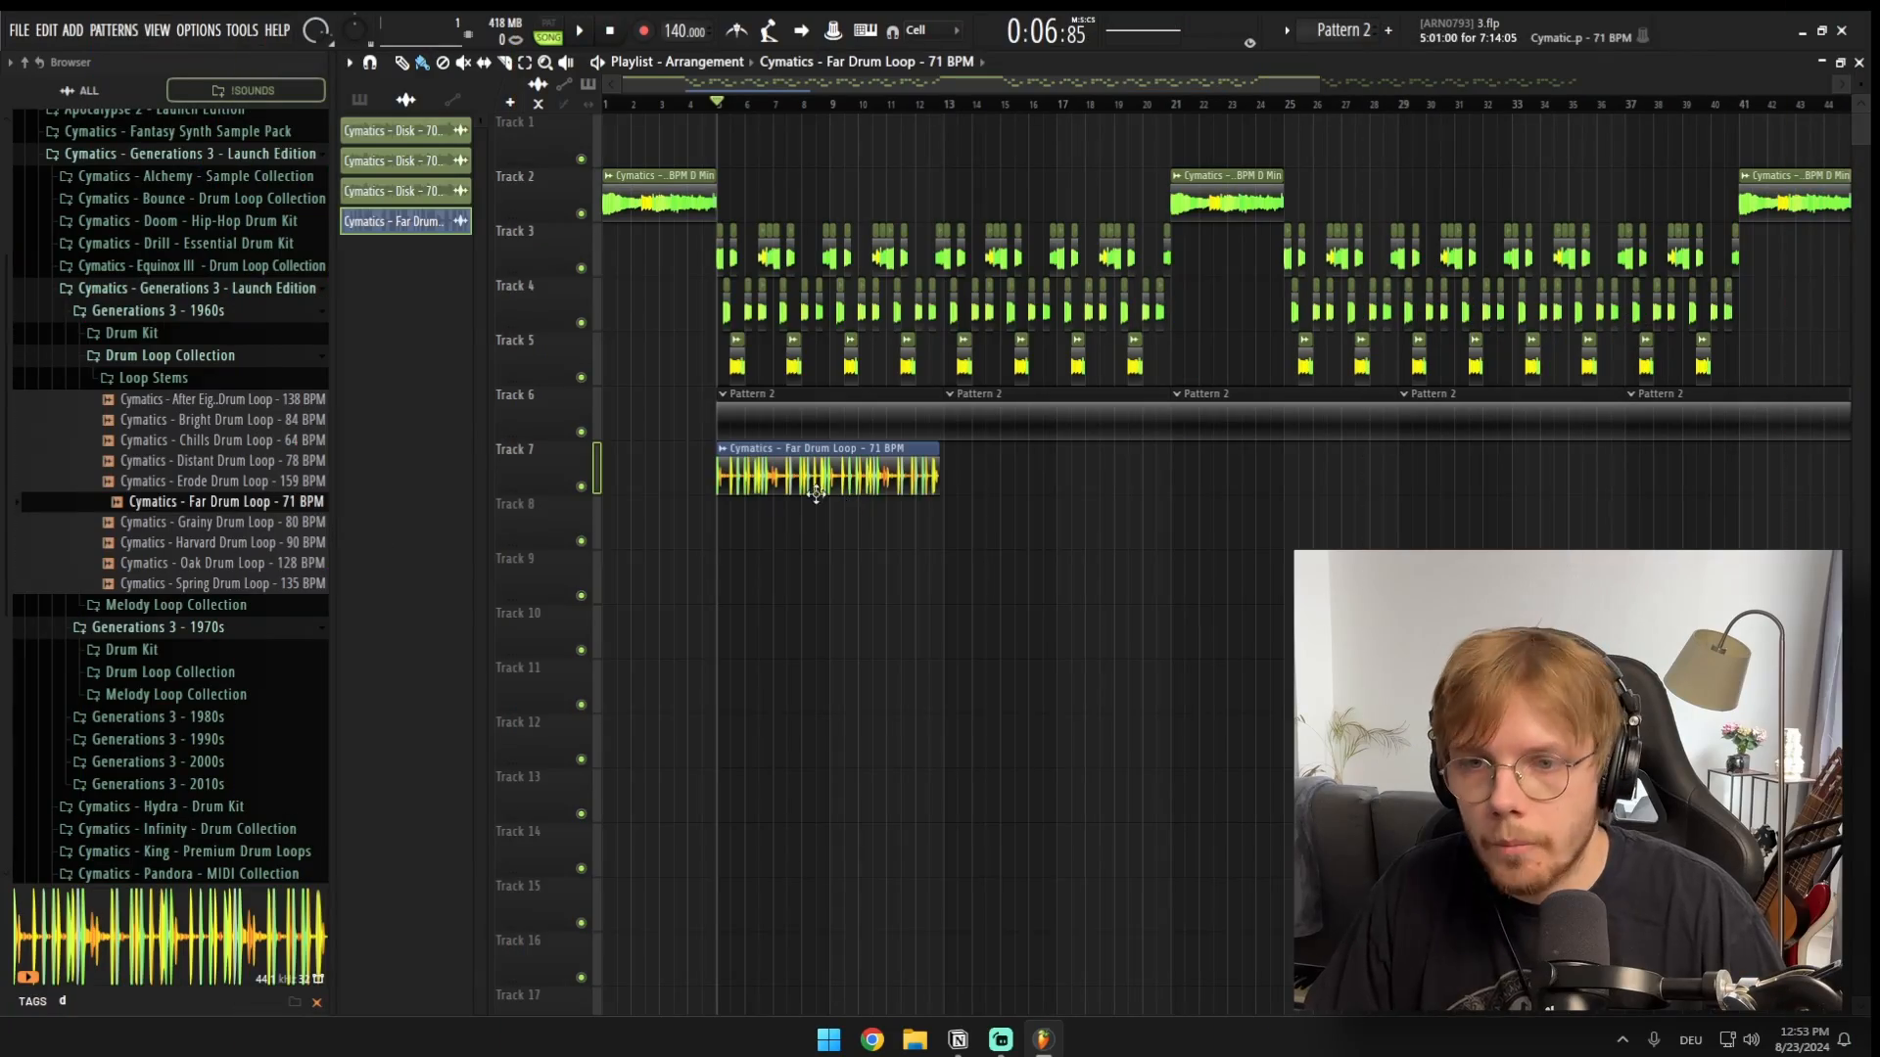
# Step: Stretch the Far Drum Loop on Track 7 to eight bars in Auto mode and set its channel volume to 33%
pyautogui.doubleClick(815, 490)
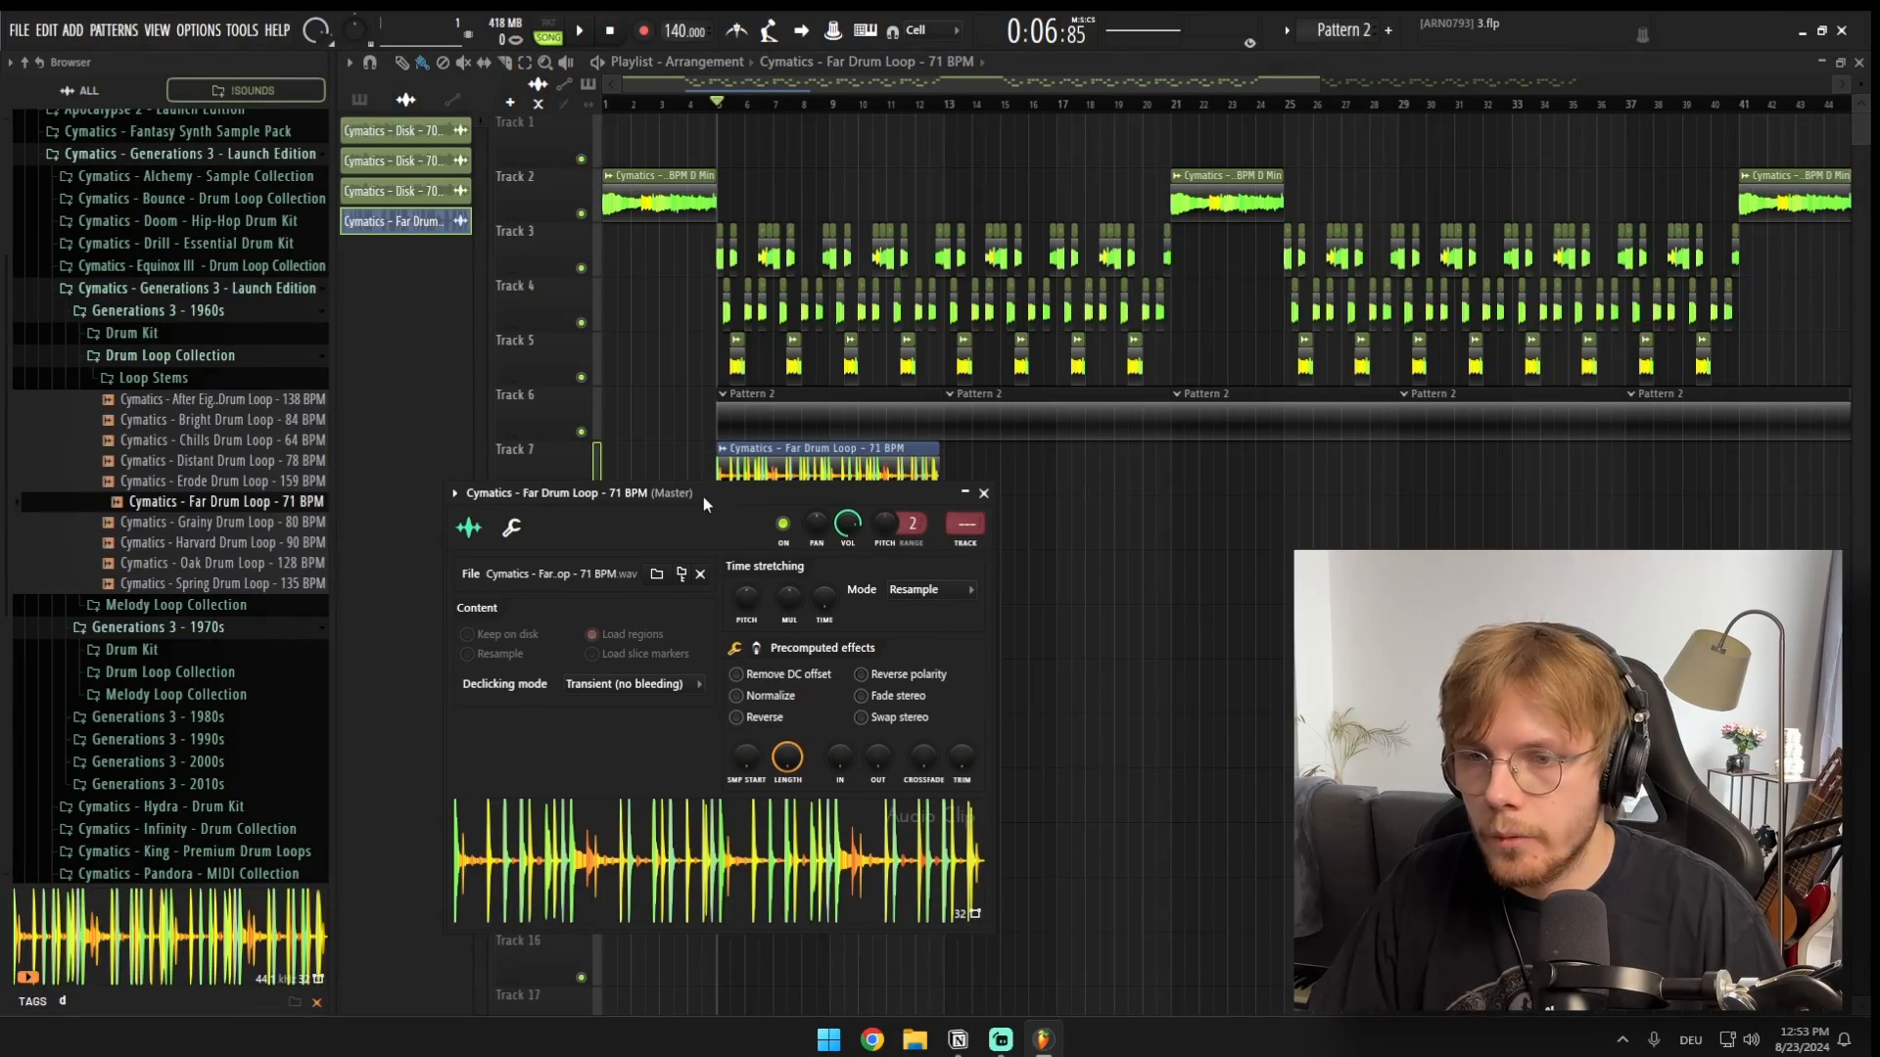
pyautogui.moveTo(754, 597); pyautogui.dragTo(756, 570)
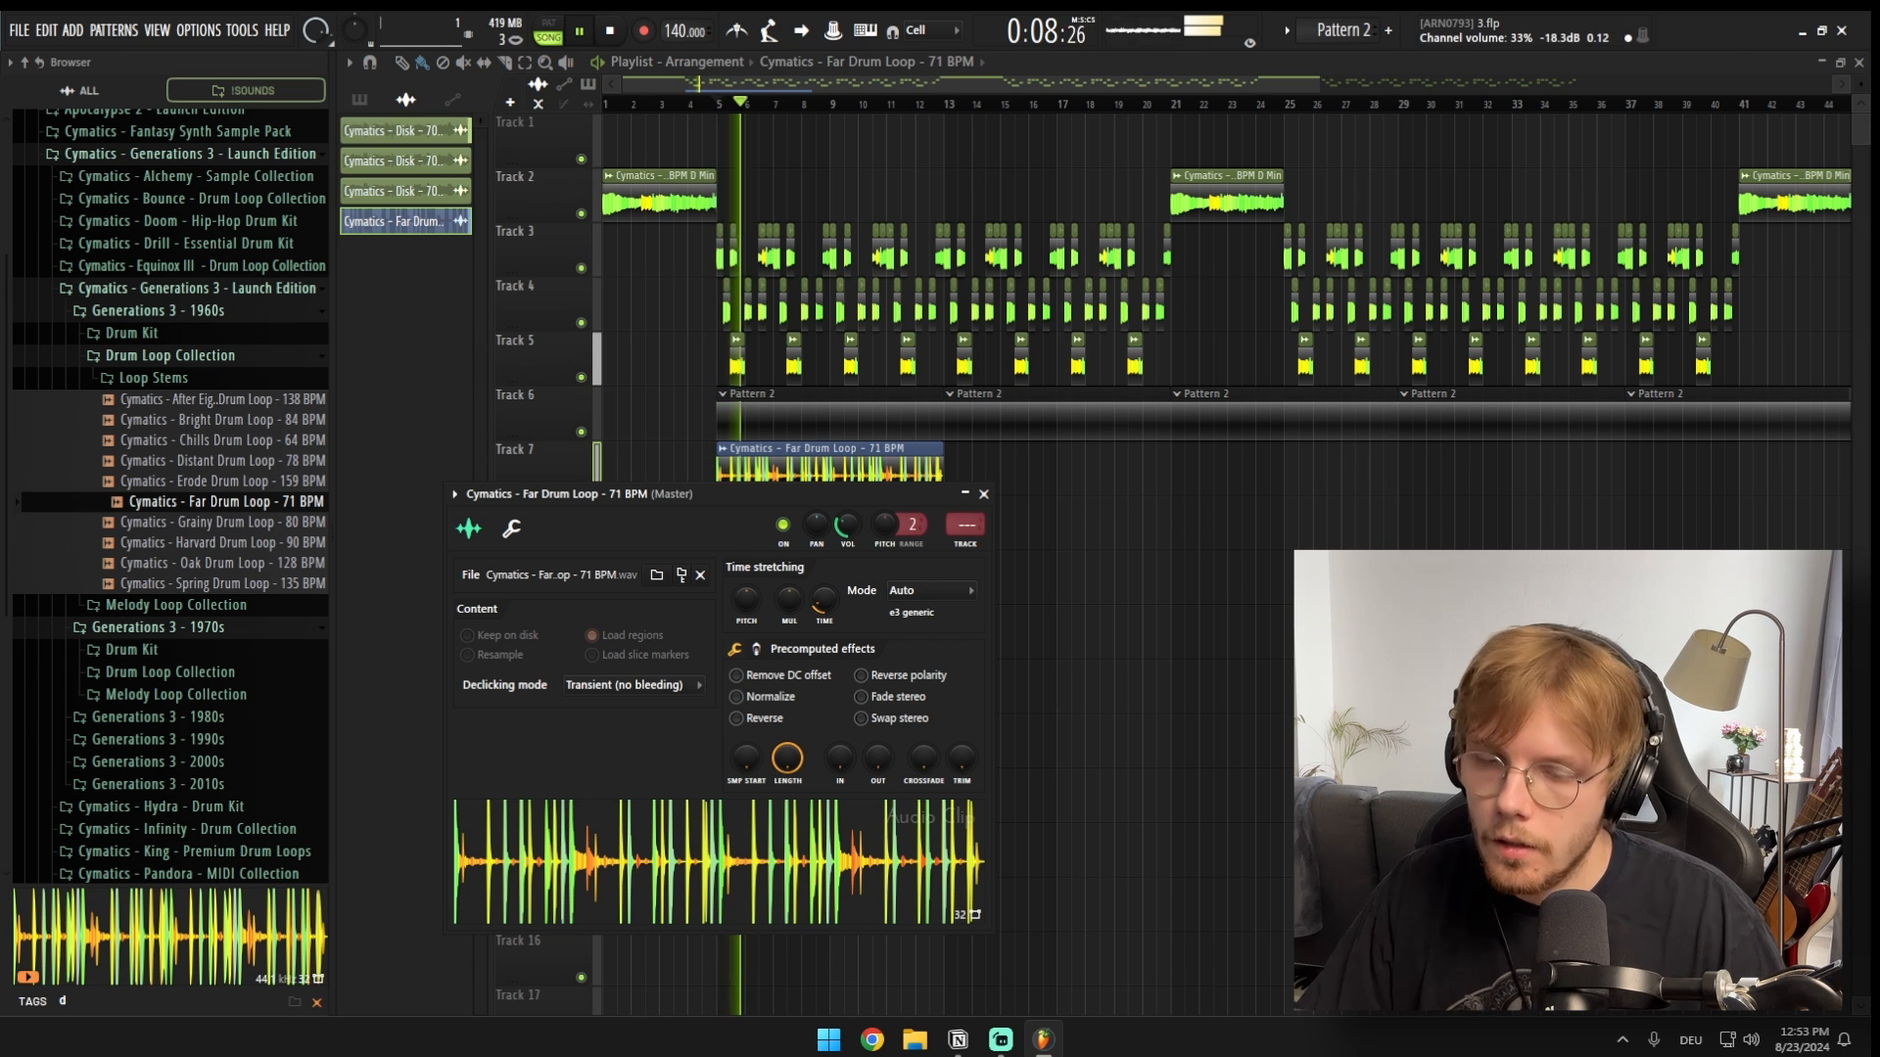
pyautogui.click(984, 493)
pyautogui.scroll(-3, 685, 506)
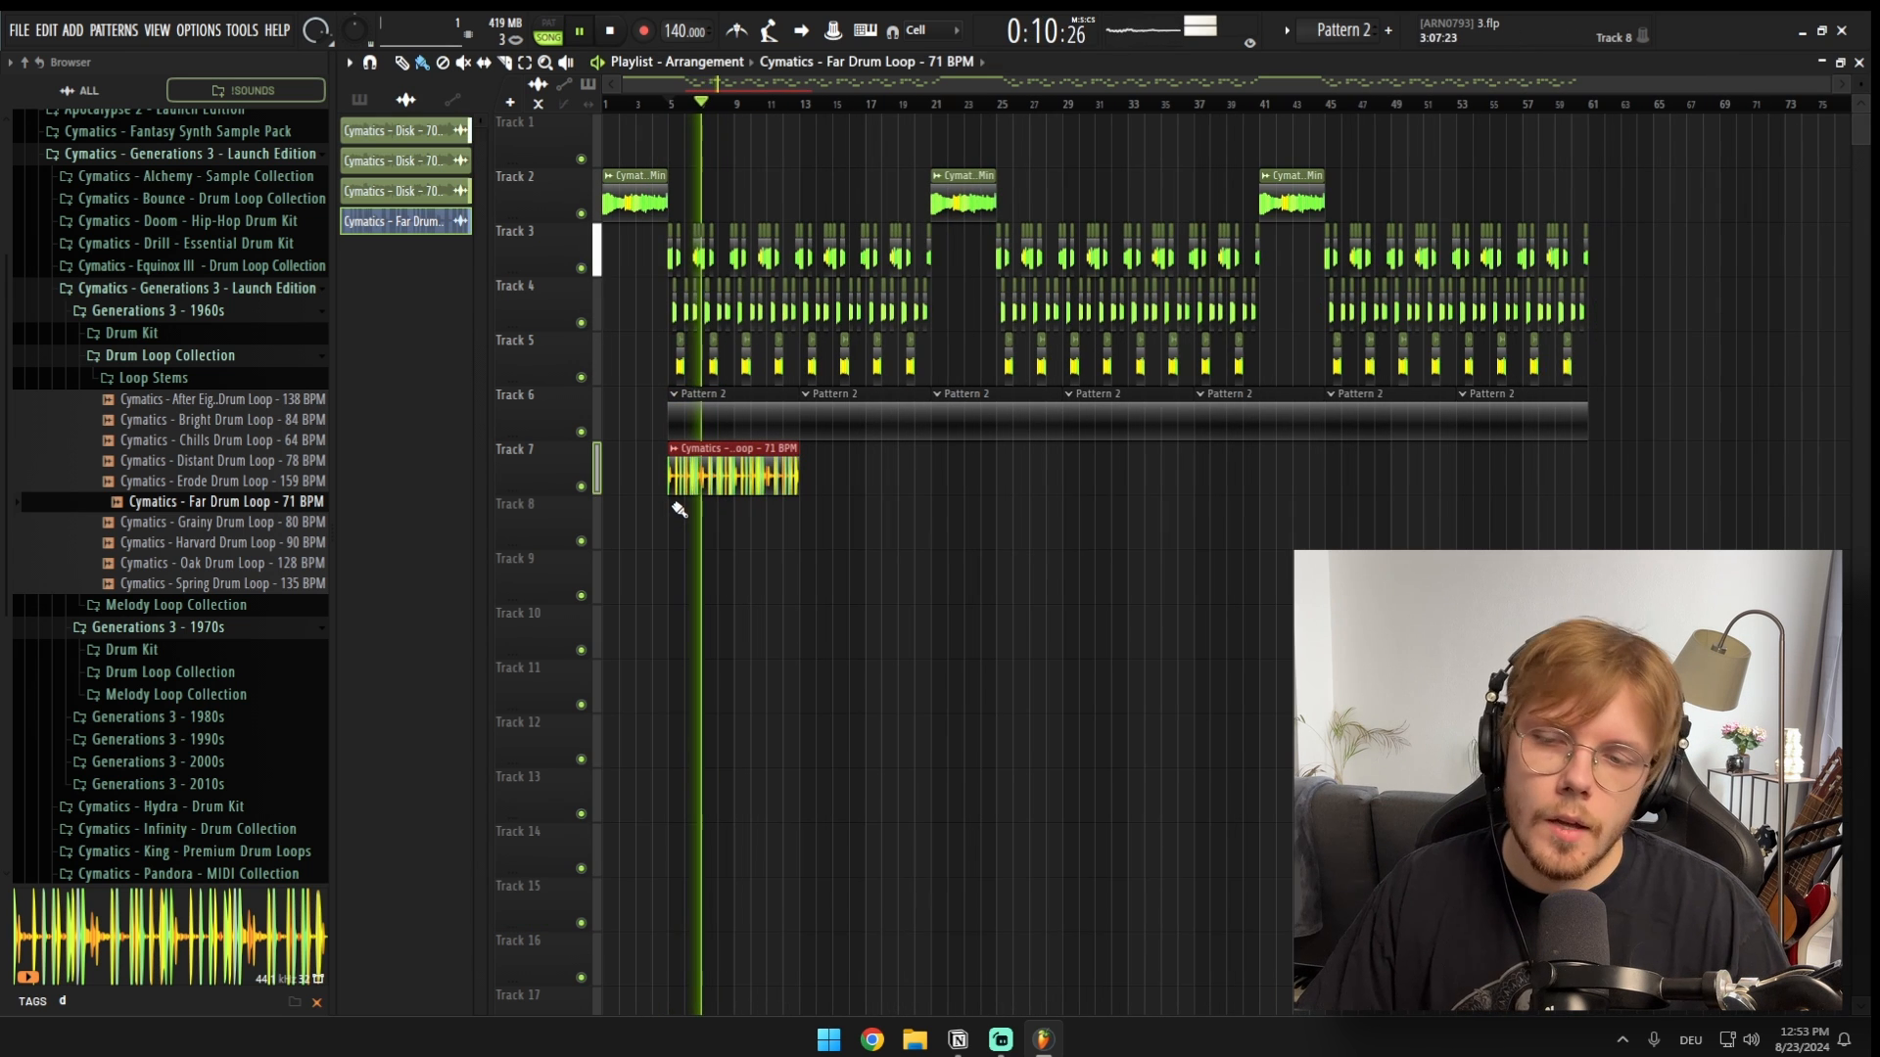
pyautogui.press('space')
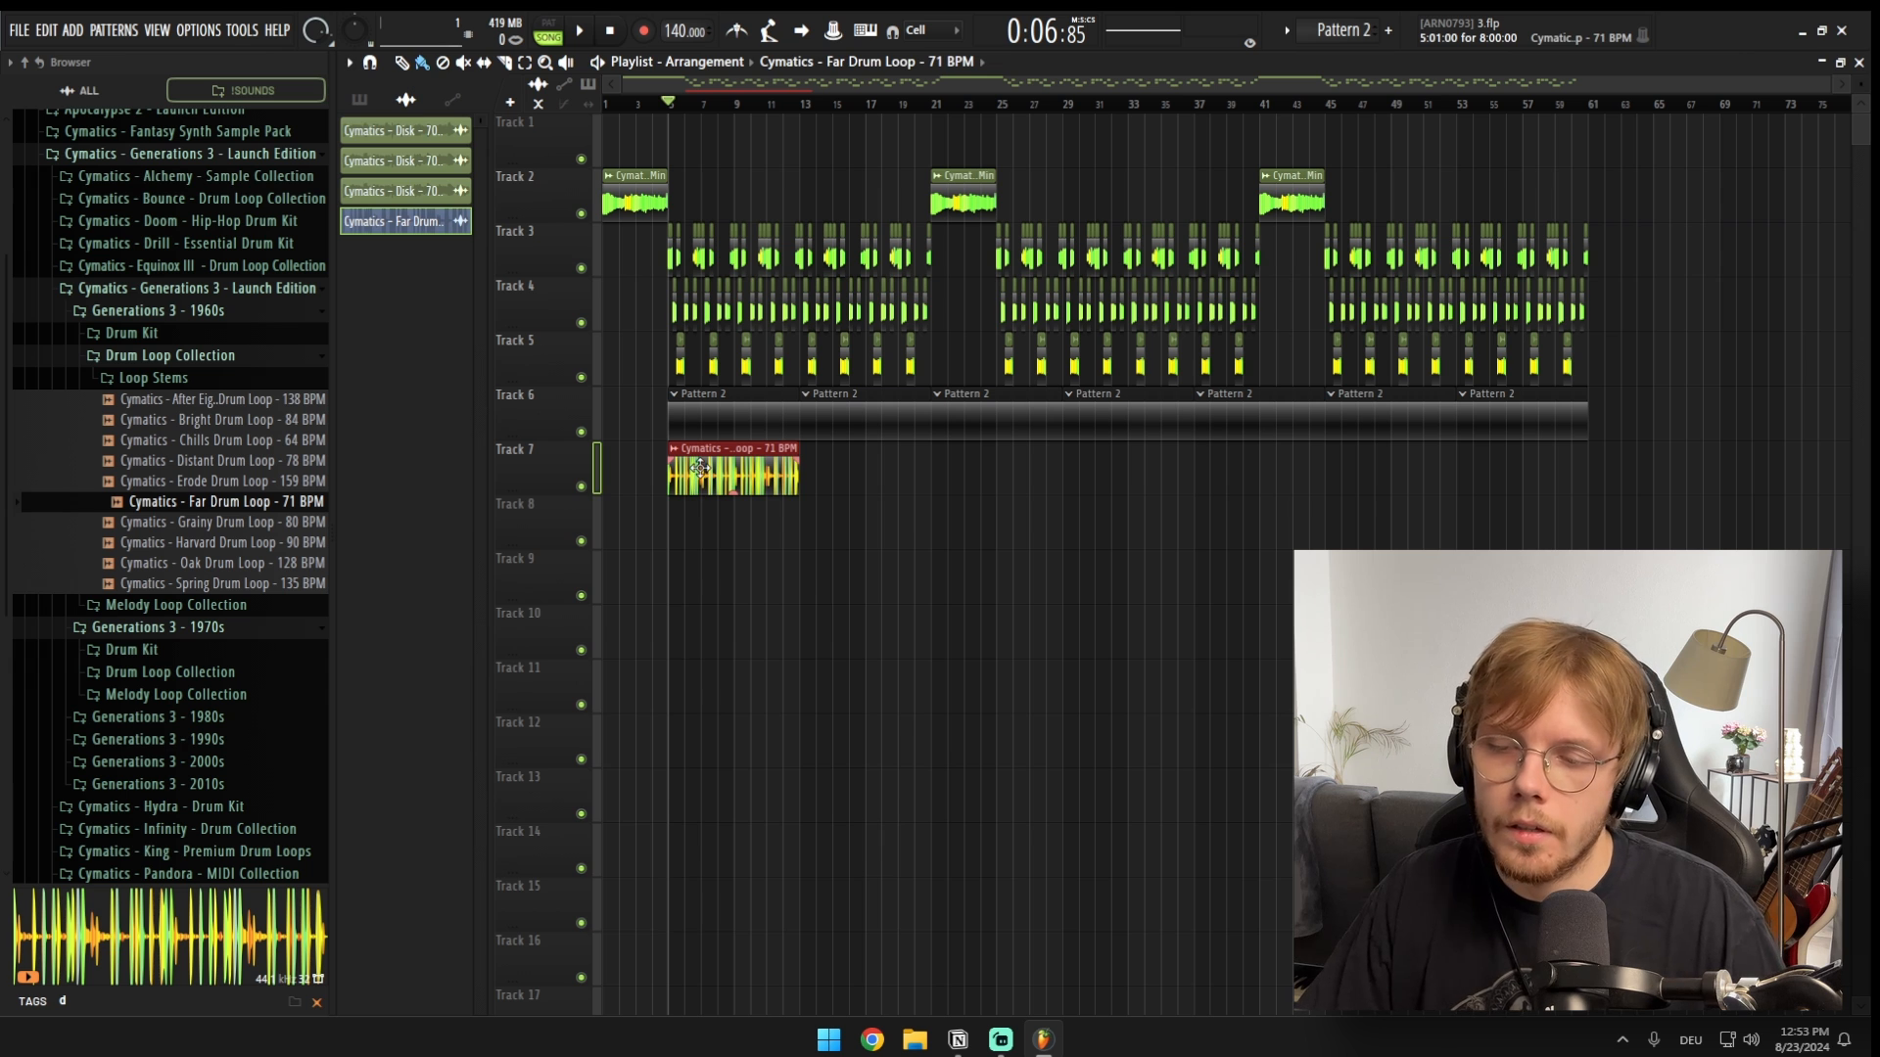
# Step: Open the Far Drum Loop sample in a new Fruity Slicer channel and slice it by Beat
pyautogui.doubleClick(699, 468)
pyautogui.rightClick(684, 882)
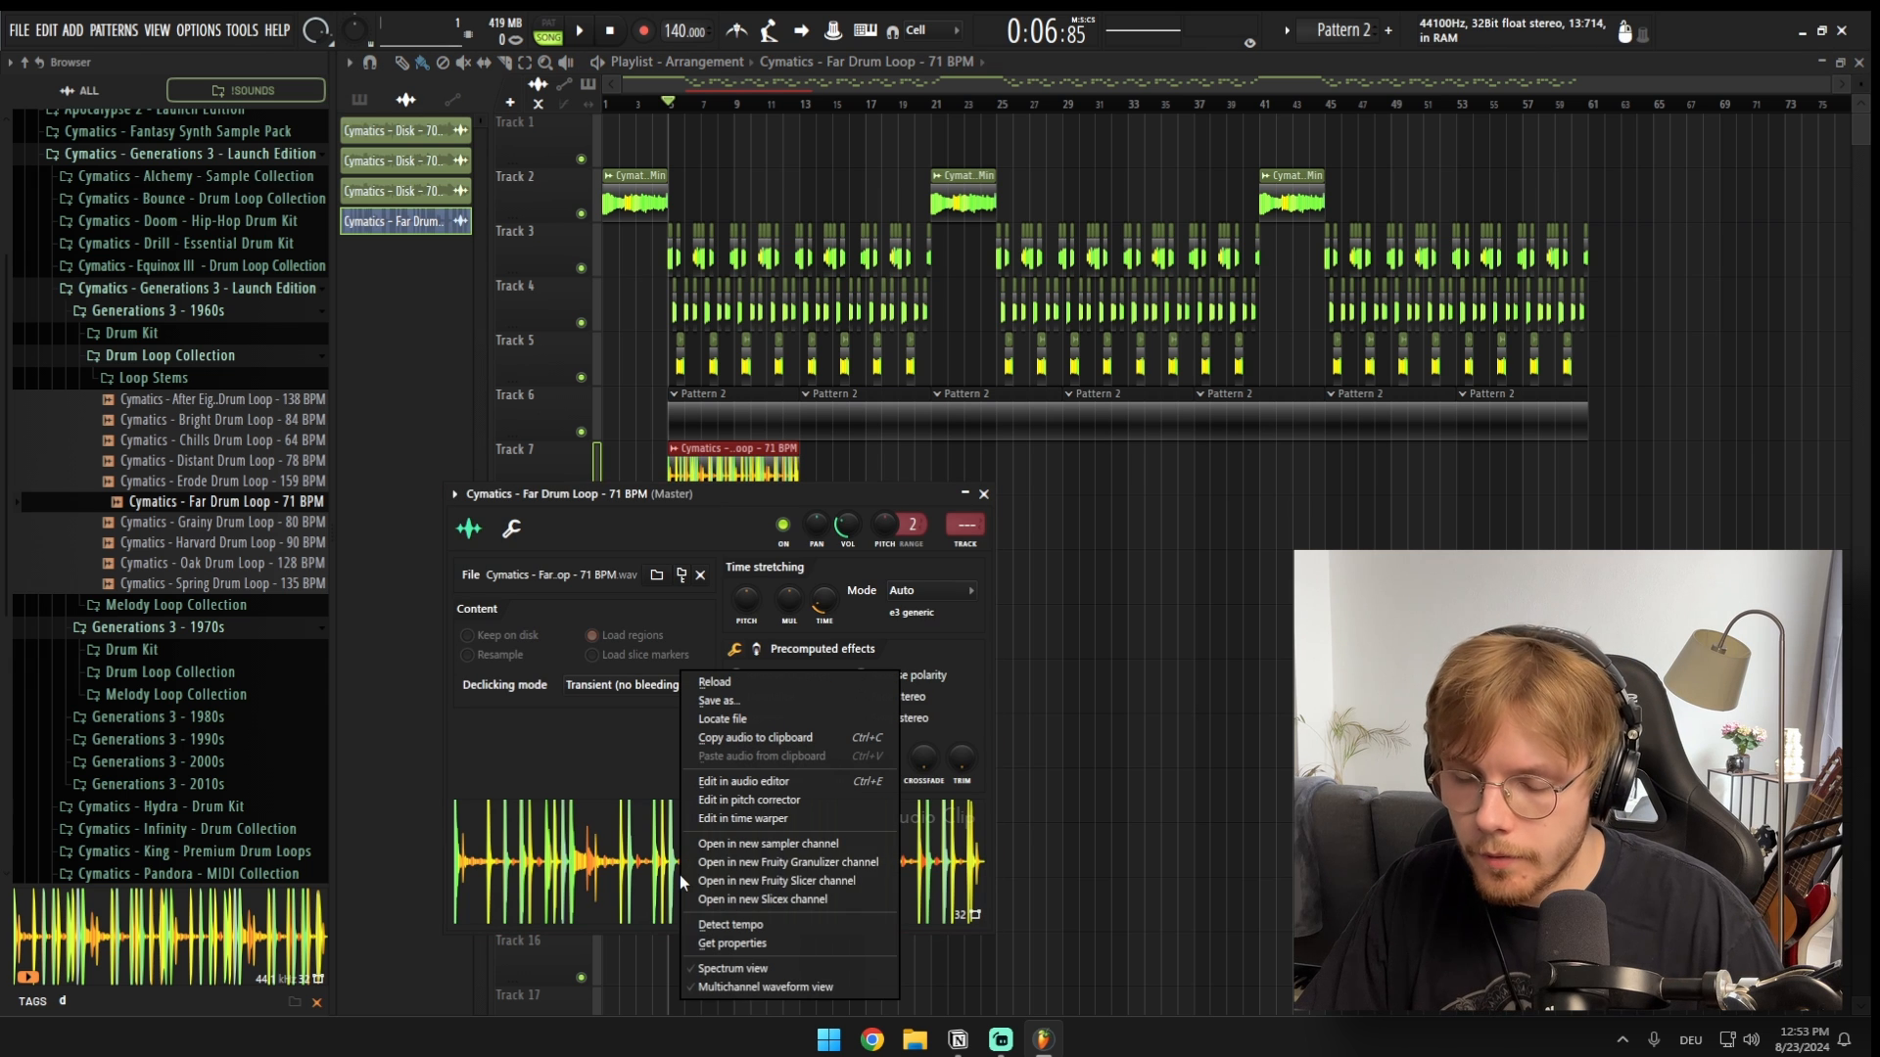
pyautogui.click(763, 900)
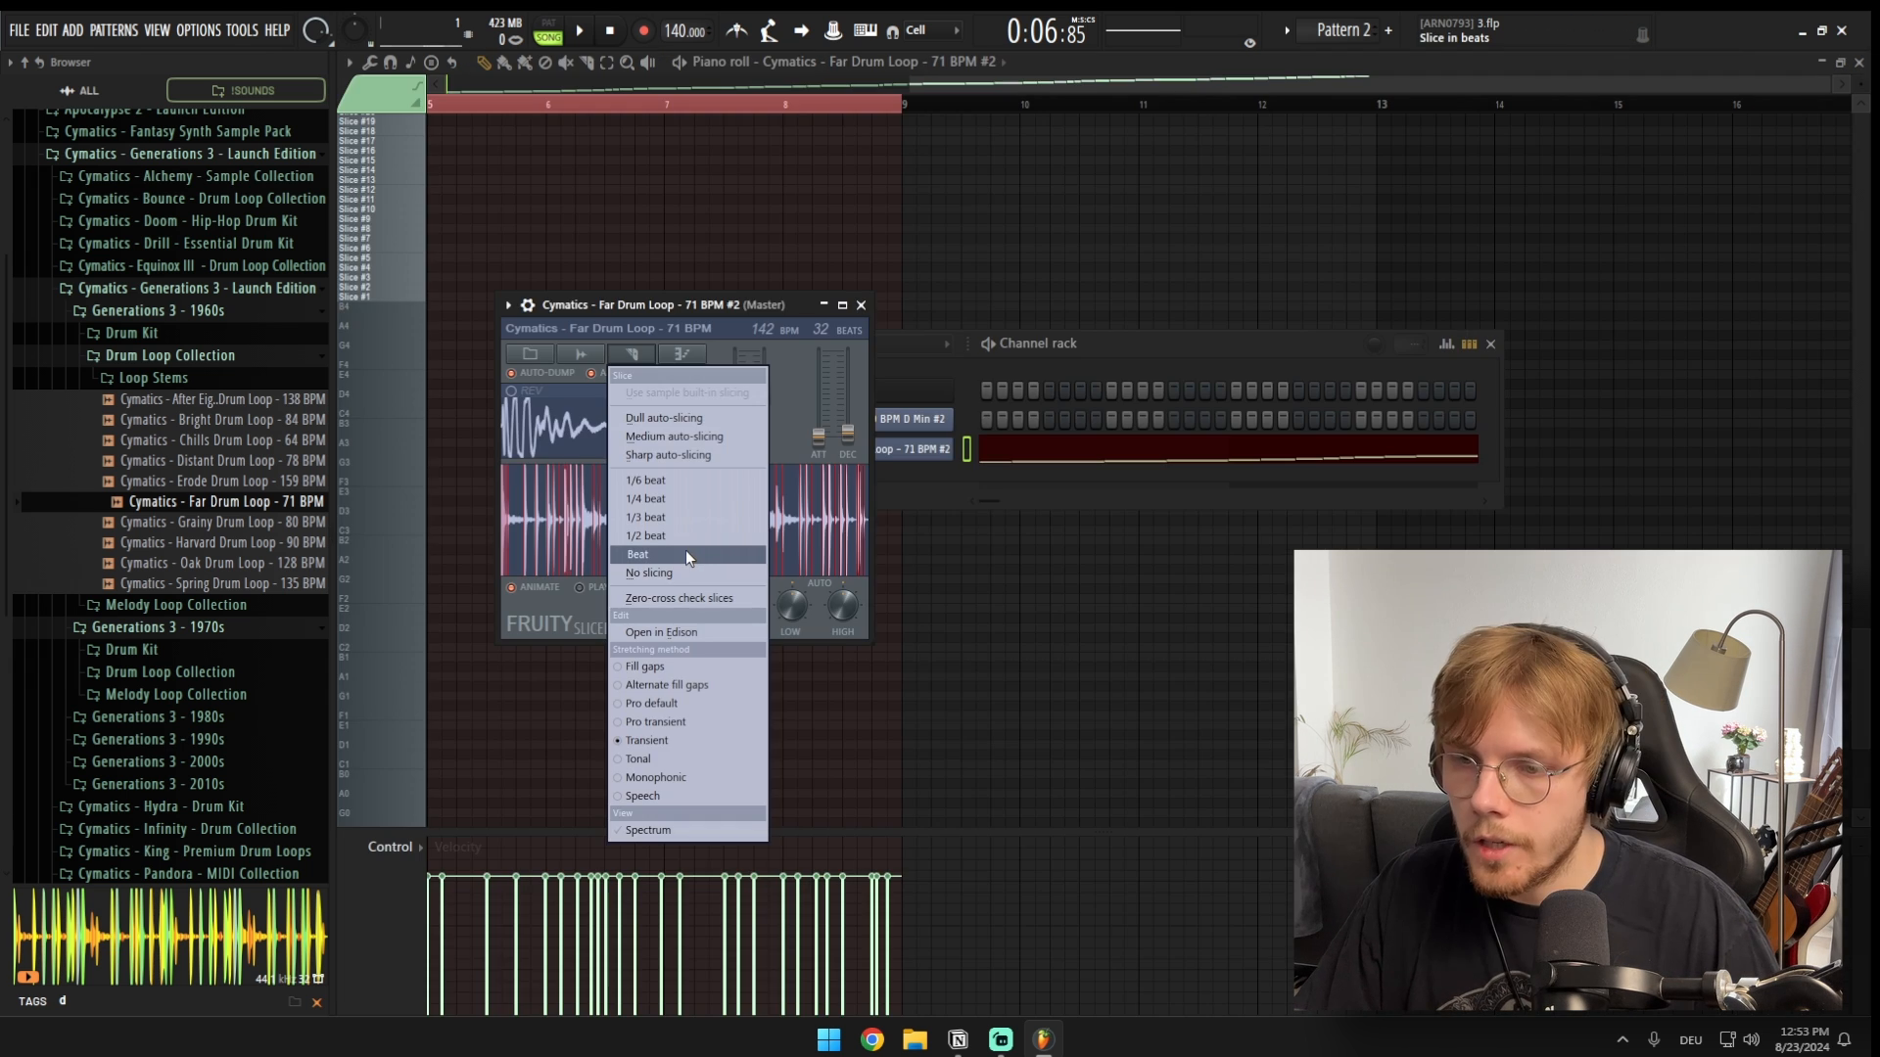
pyautogui.click(686, 554)
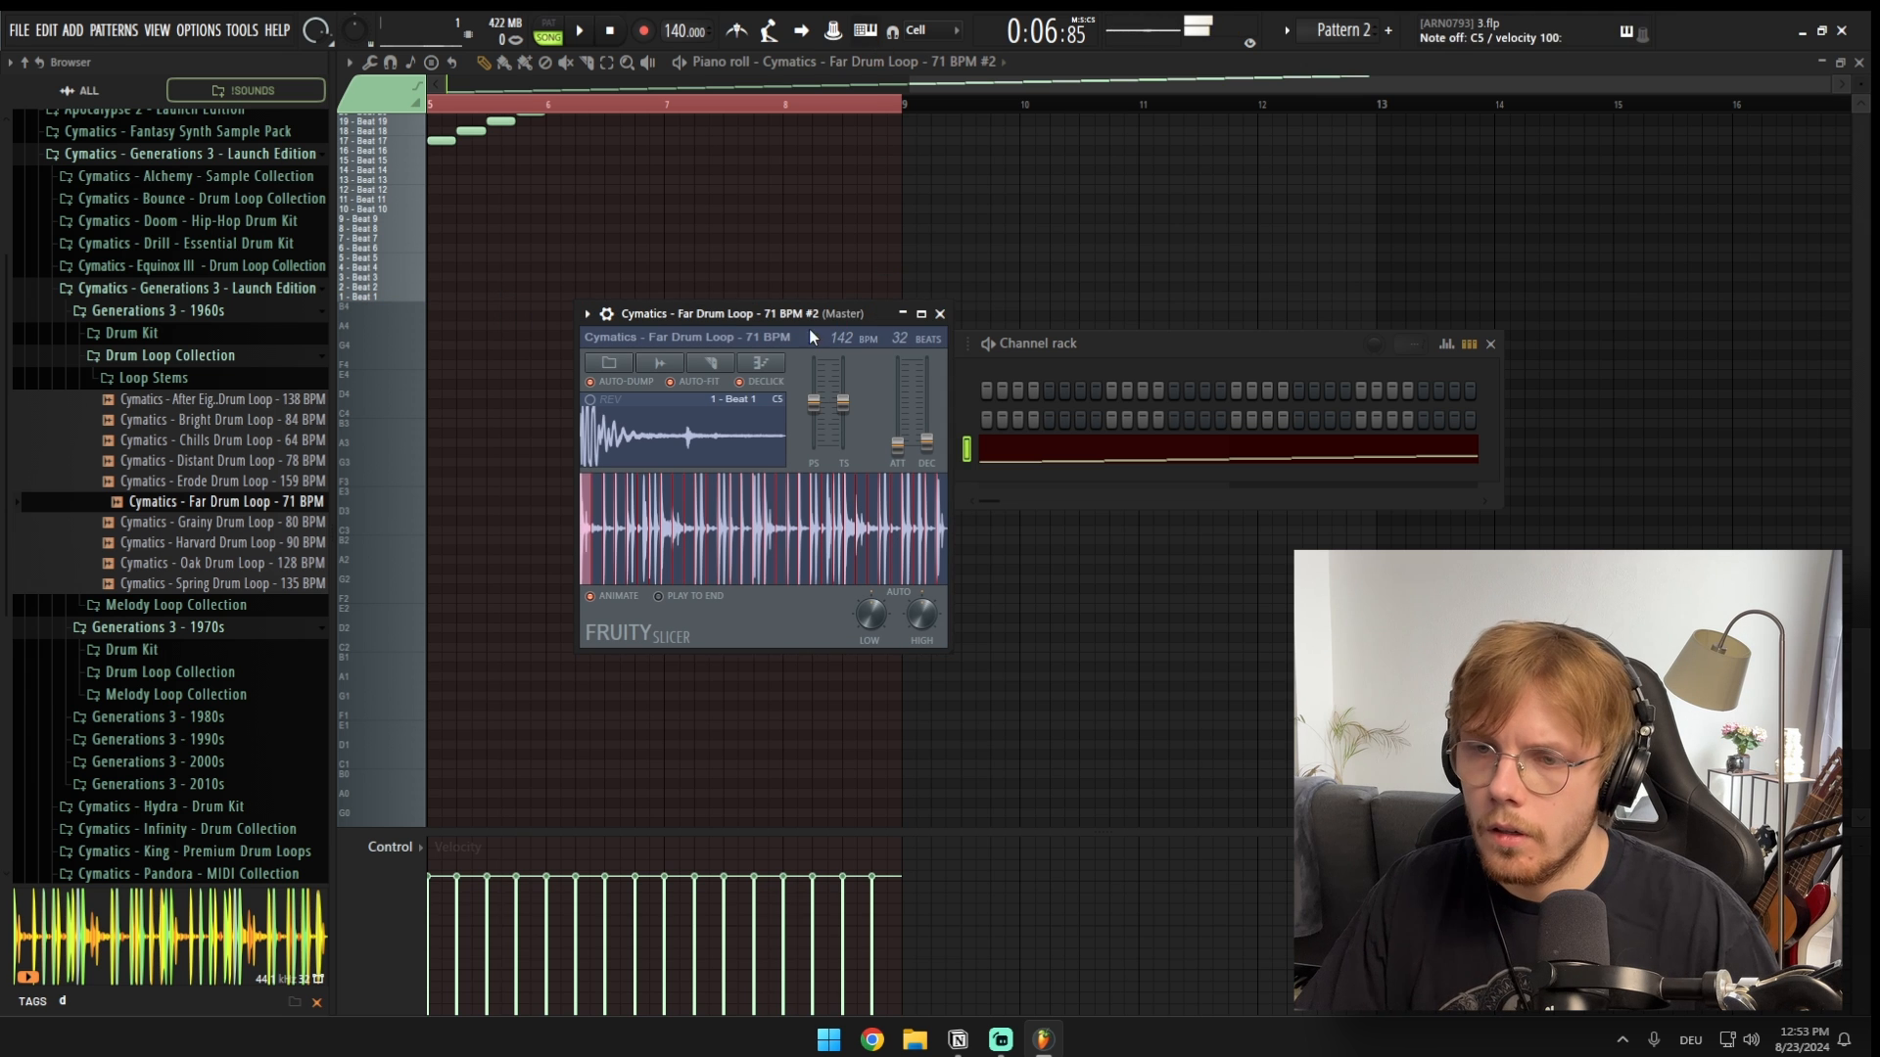
# Step: Audition the first beat slices of the drum loop in Fruity Slicer
pyautogui.press('v')
pyautogui.press('x')
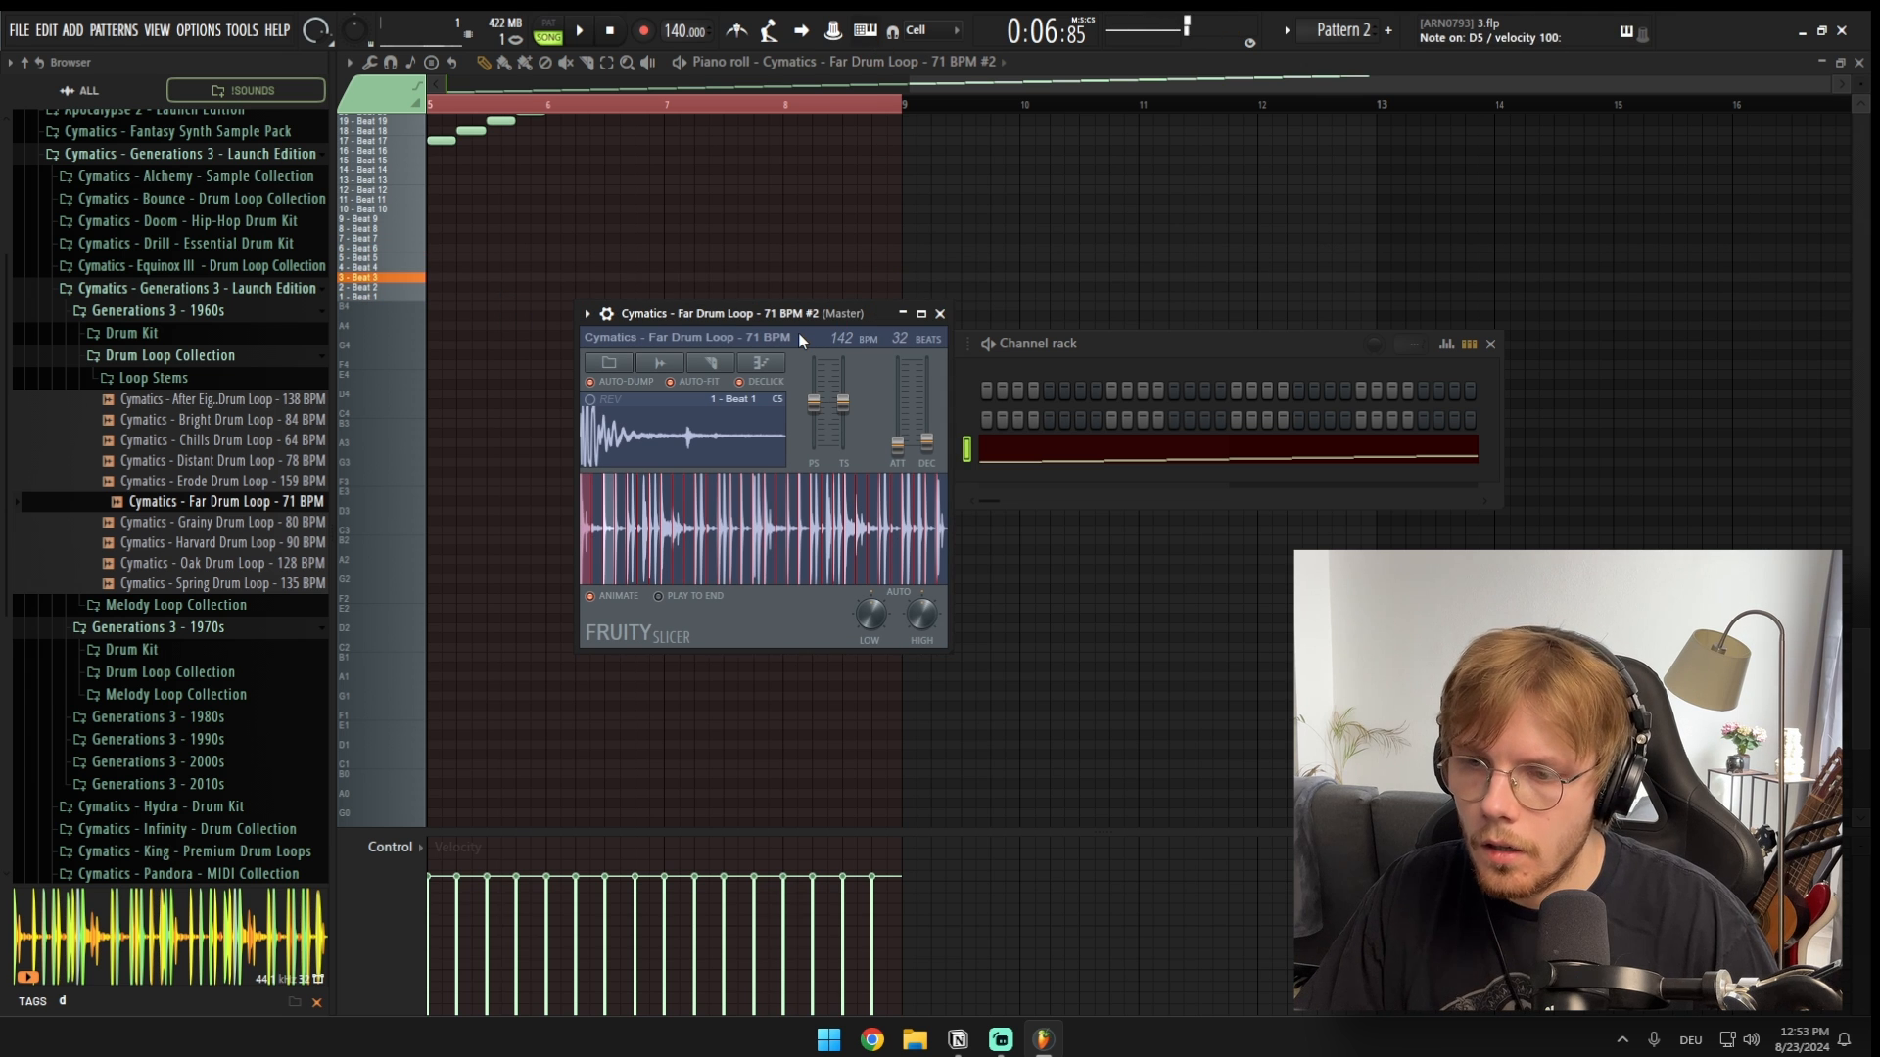
pyautogui.press('z')
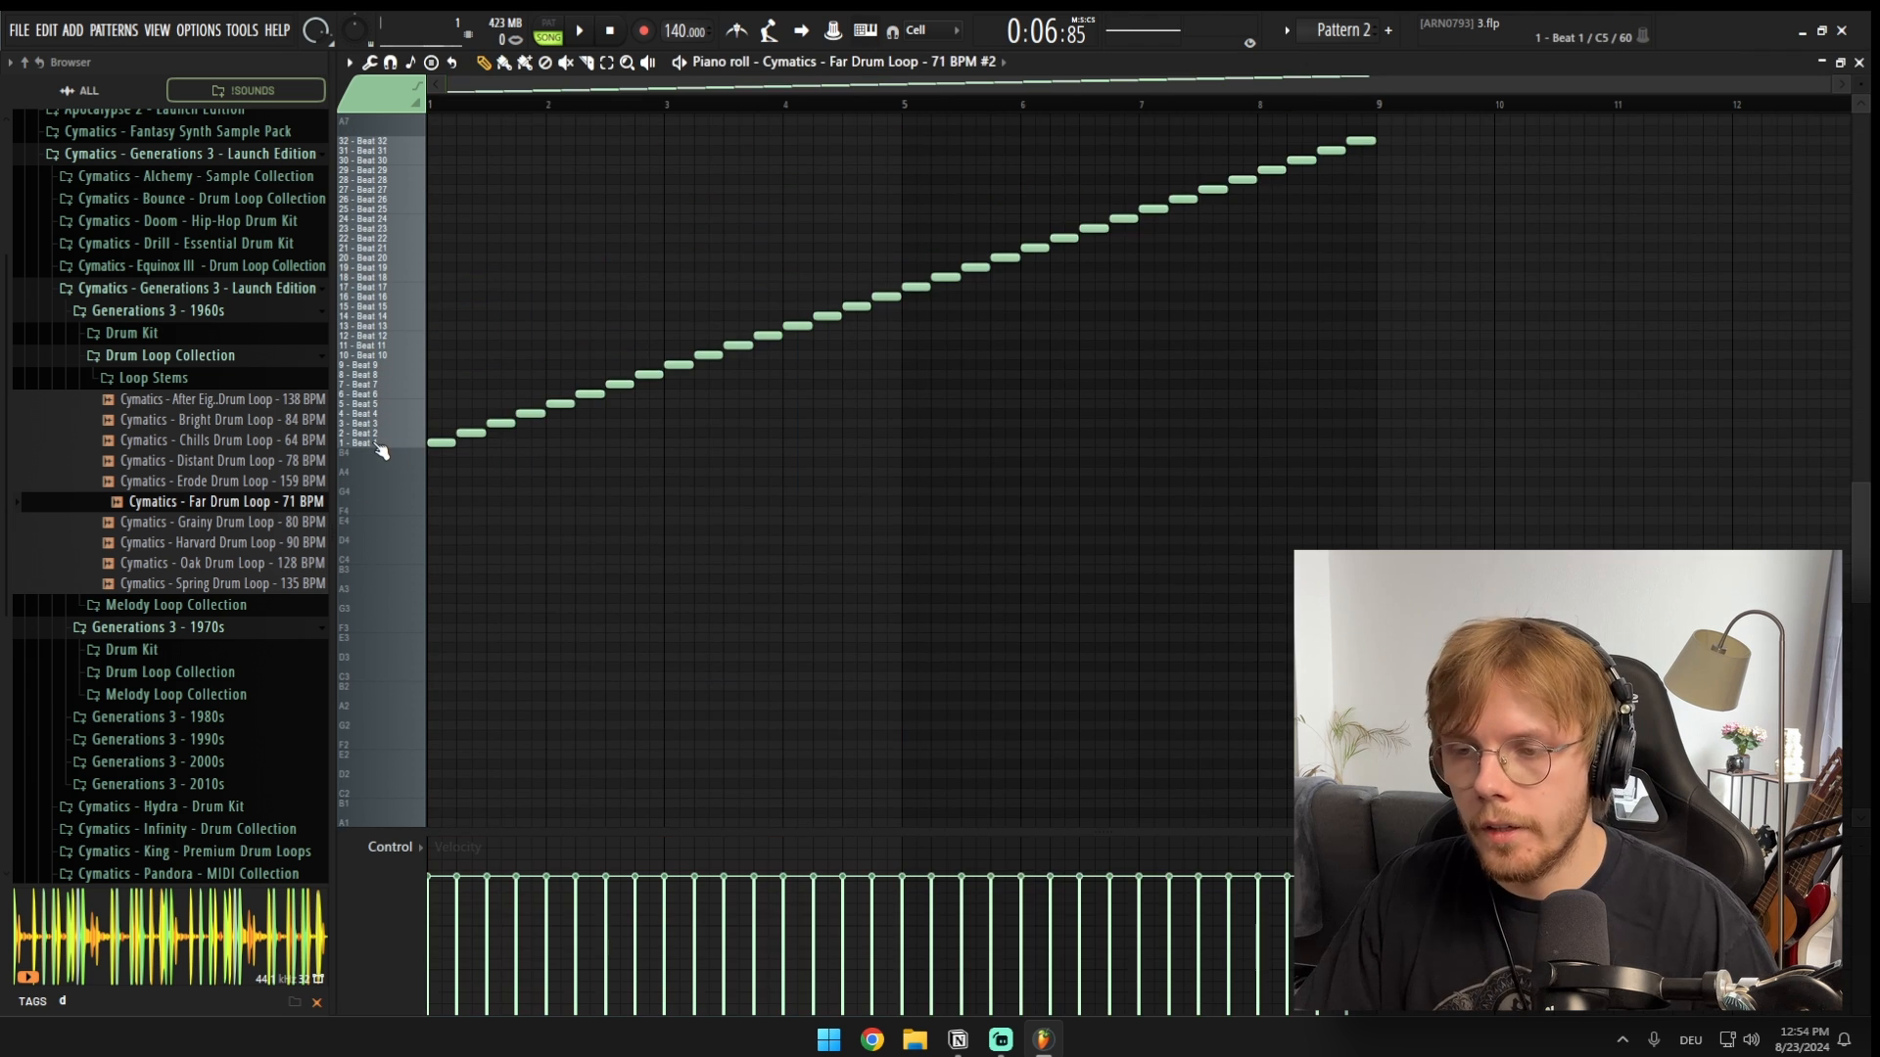
# Step: Replace the Beat 2 note in bar 1 with short Beat 12 and Beat 13 notes and play the result
pyautogui.scroll(5, 398, 451)
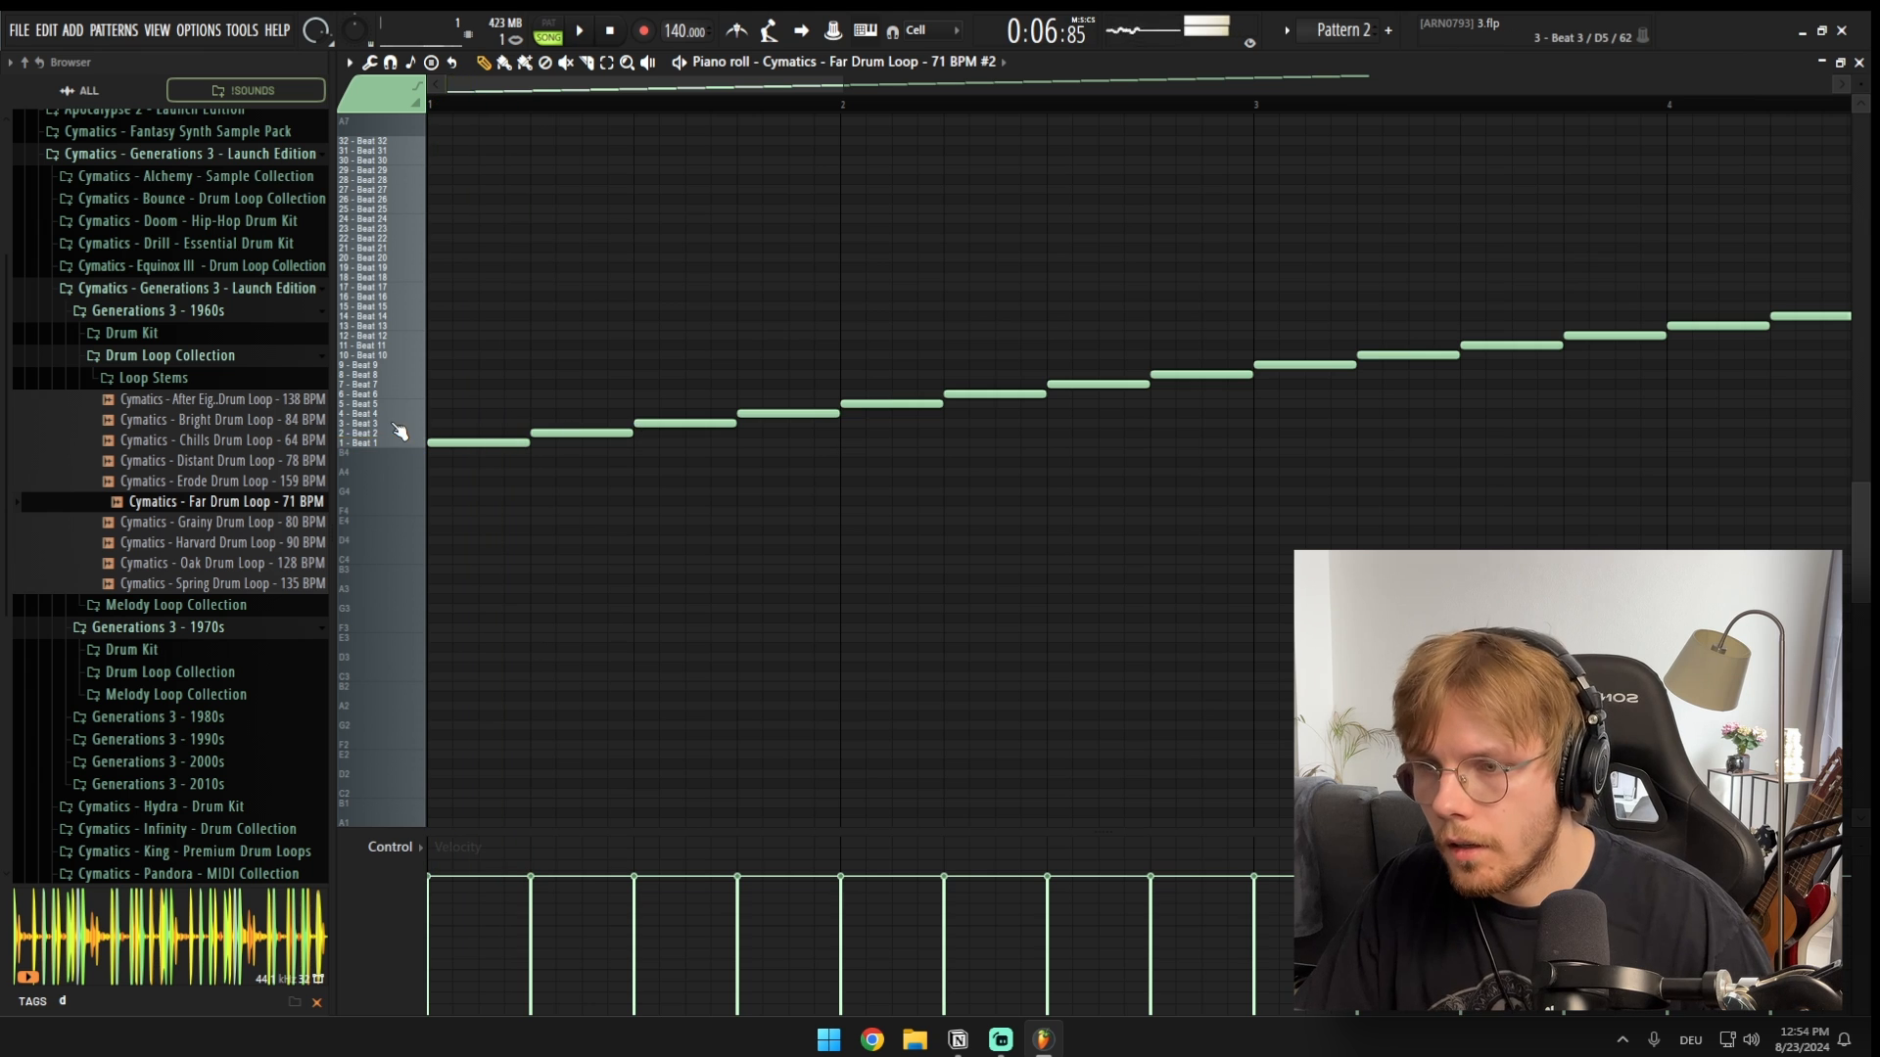
pyautogui.click(542, 336)
pyautogui.press('space')
pyautogui.press('space')
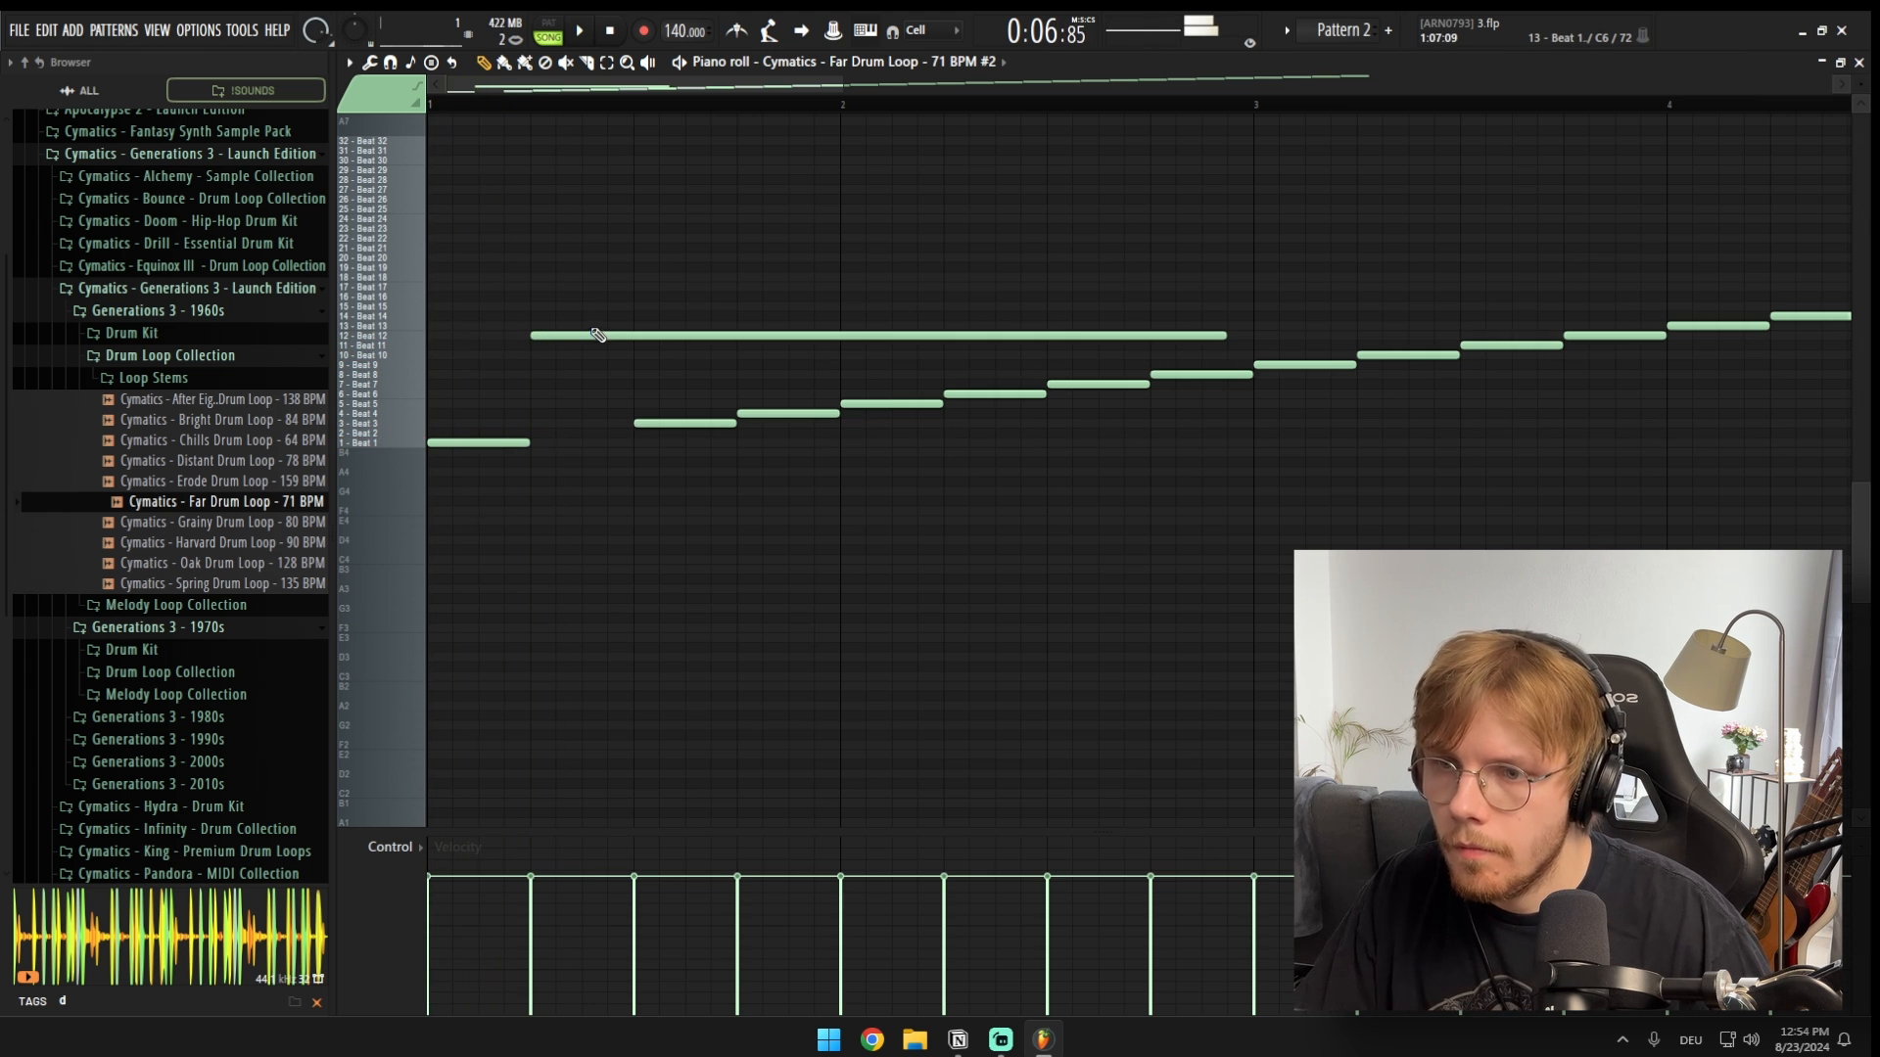
pyautogui.click(590, 326)
pyautogui.press('space')
pyautogui.press('space')
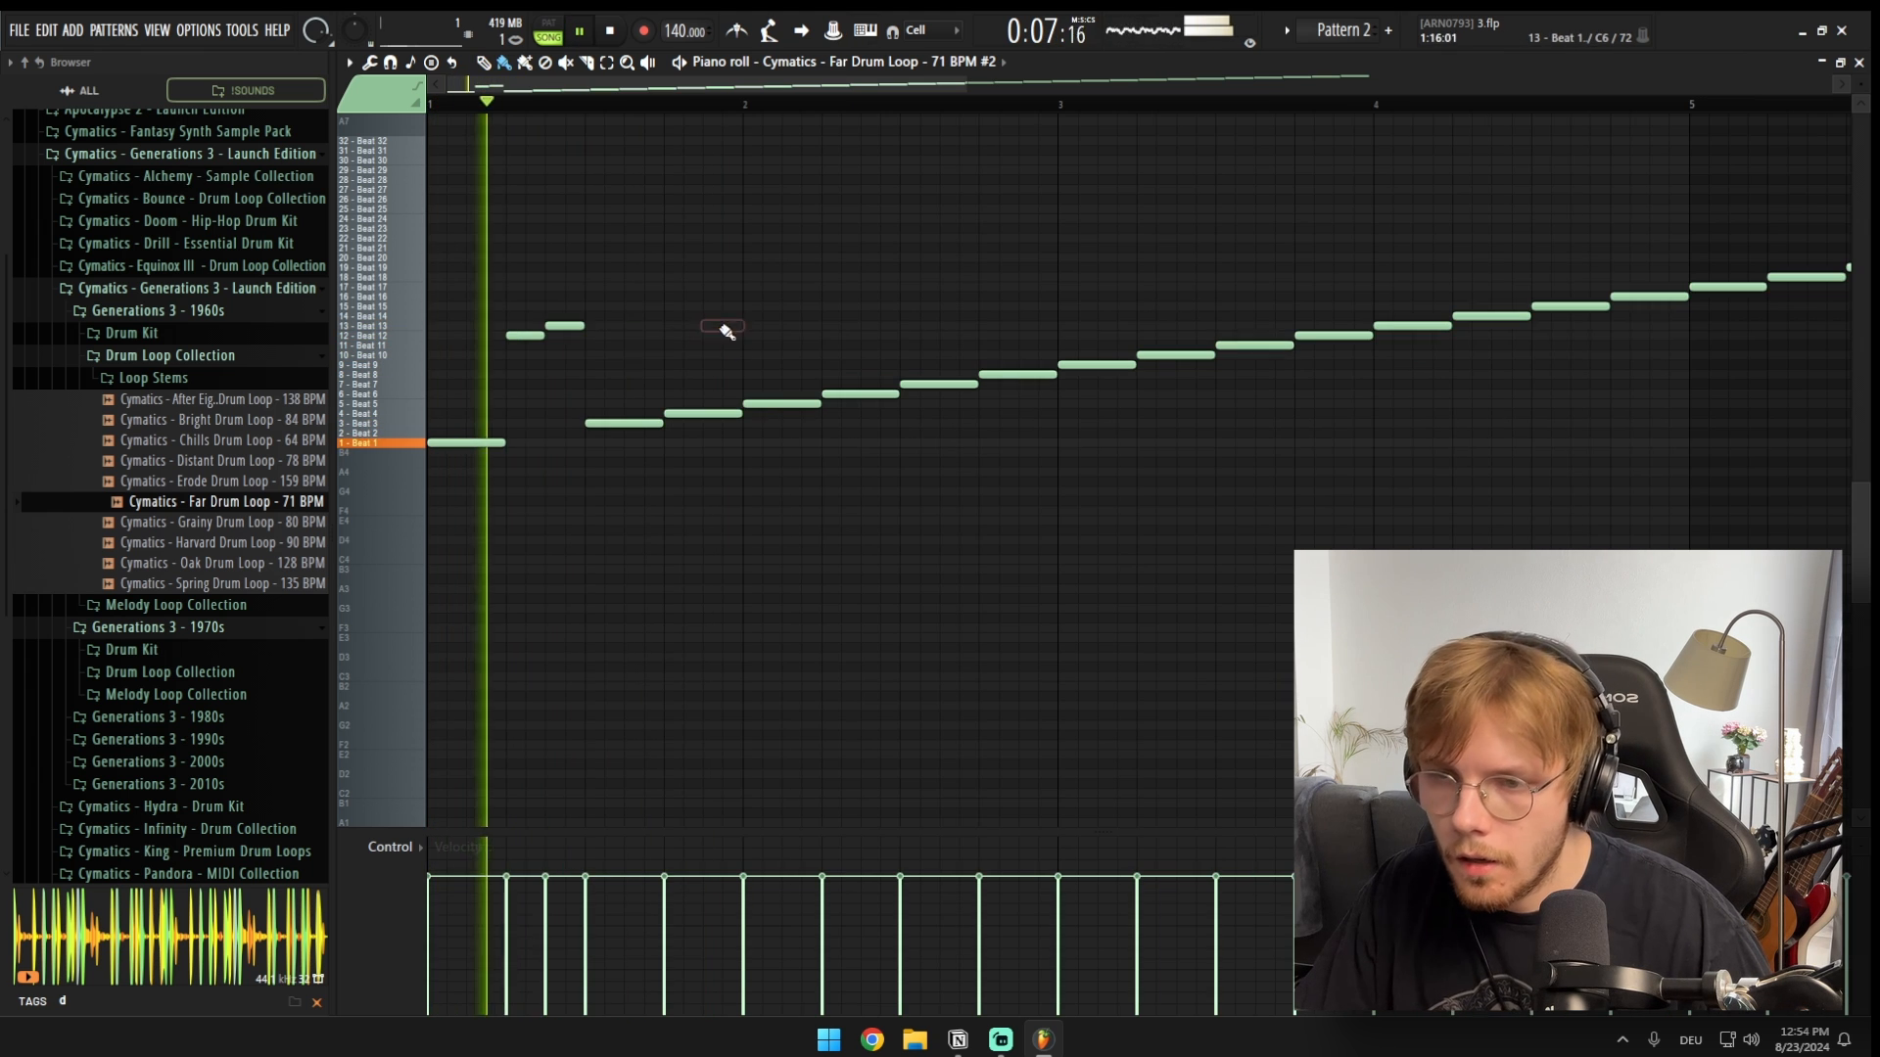
# Step: Add three consecutive half-beat Beat 12 notes across the end of bar 1 and start of bar 2, and audition them
pyautogui.click(712, 336)
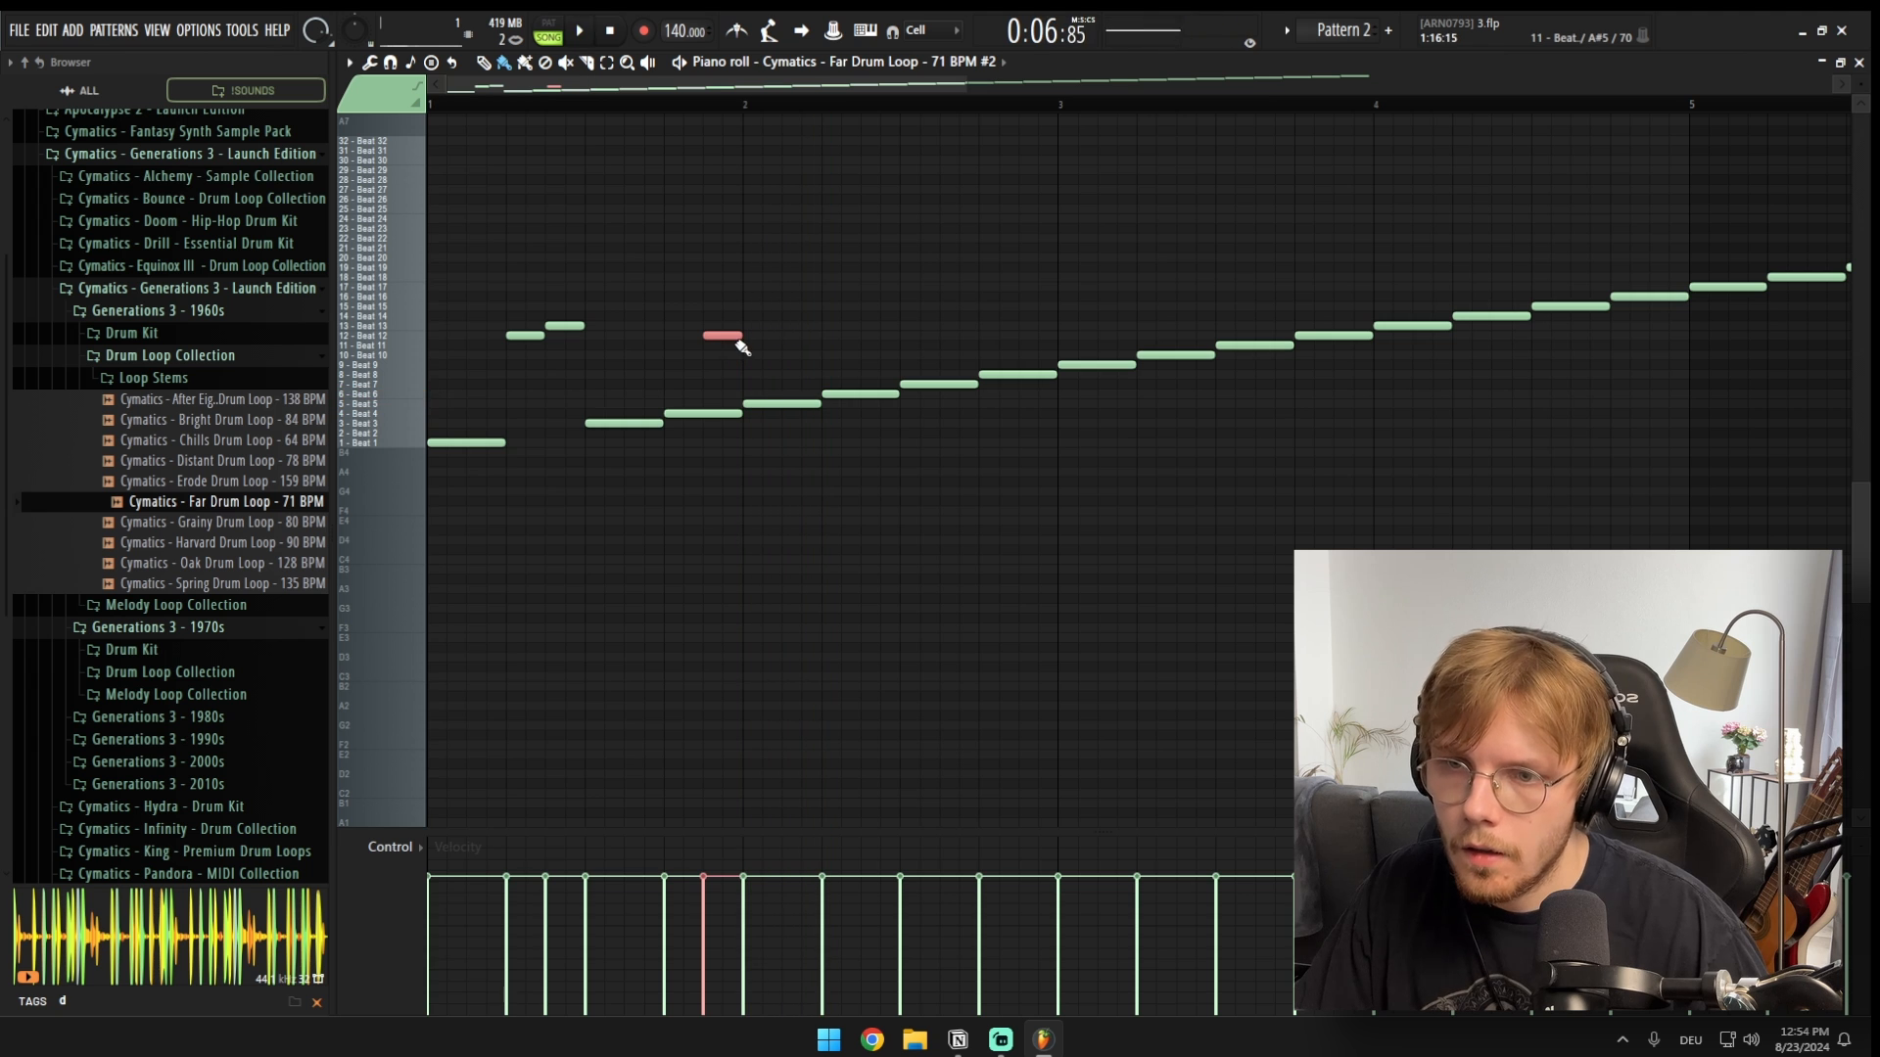
pyautogui.click(755, 336)
pyautogui.click(803, 336)
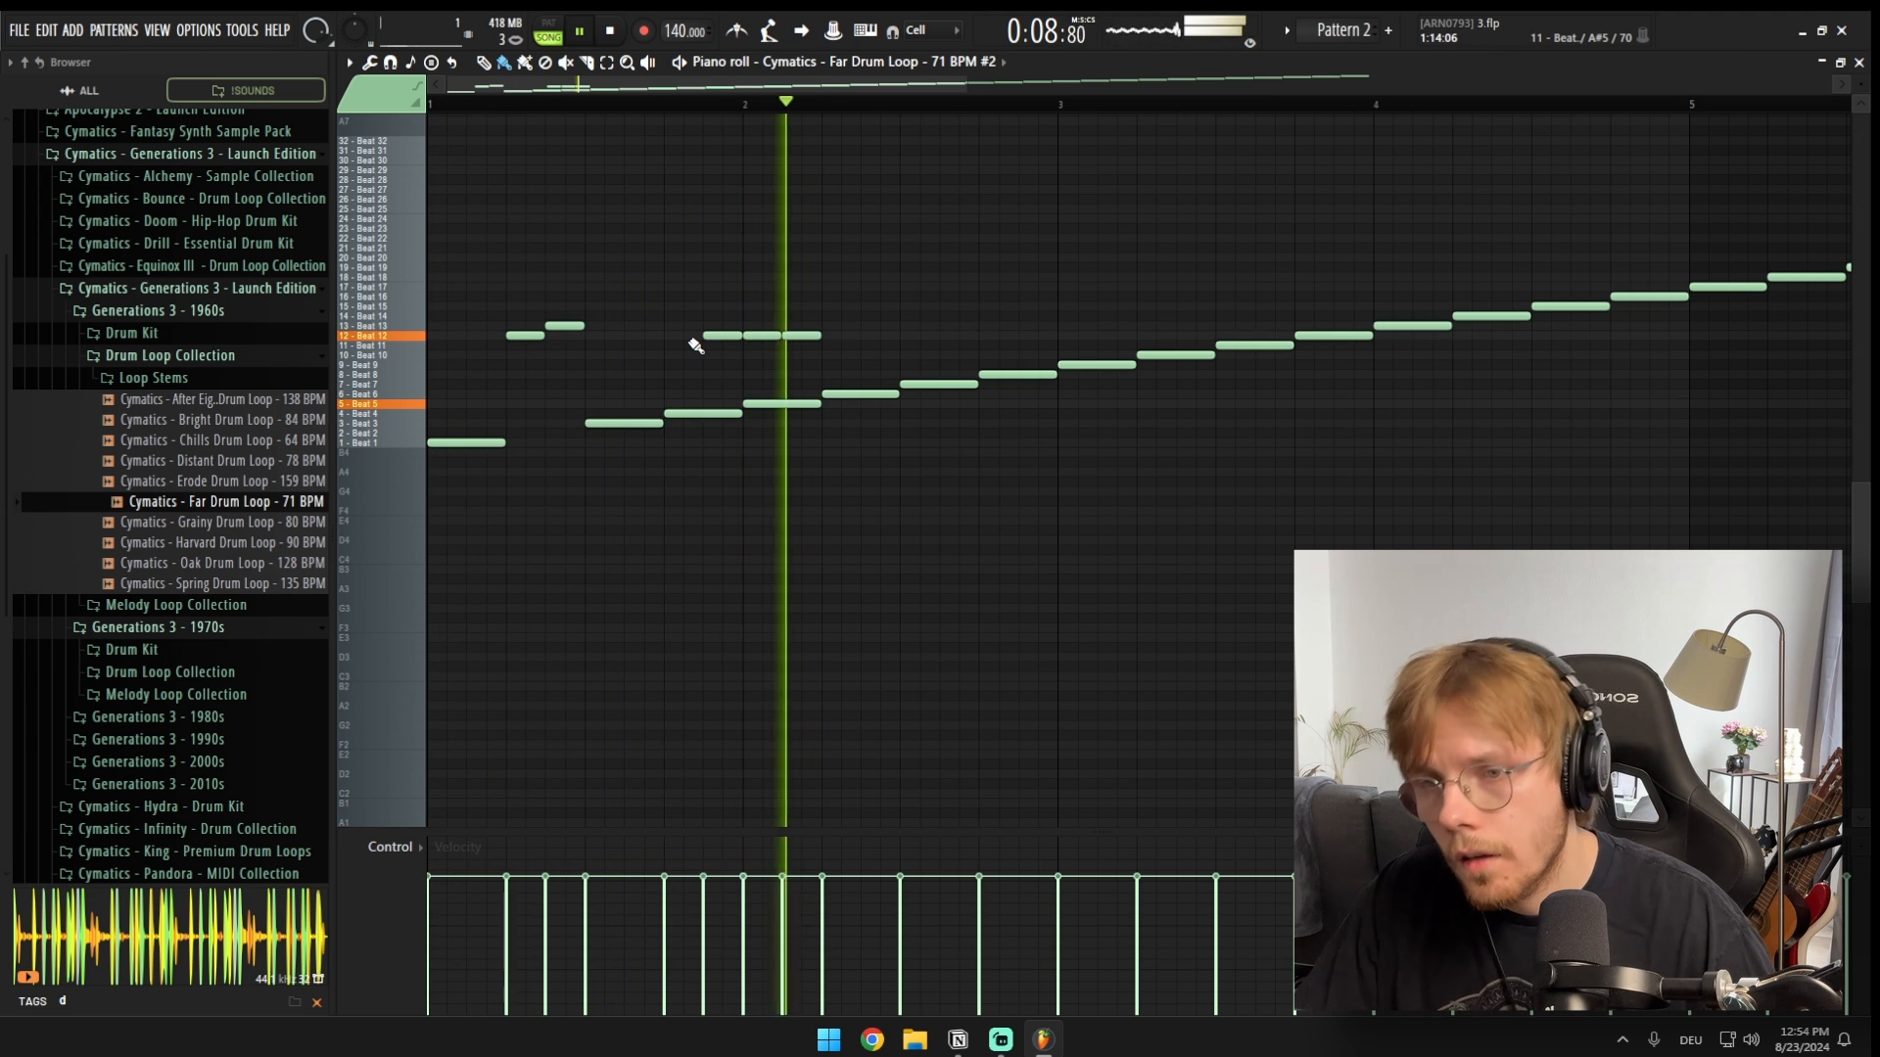
pyautogui.press('space')
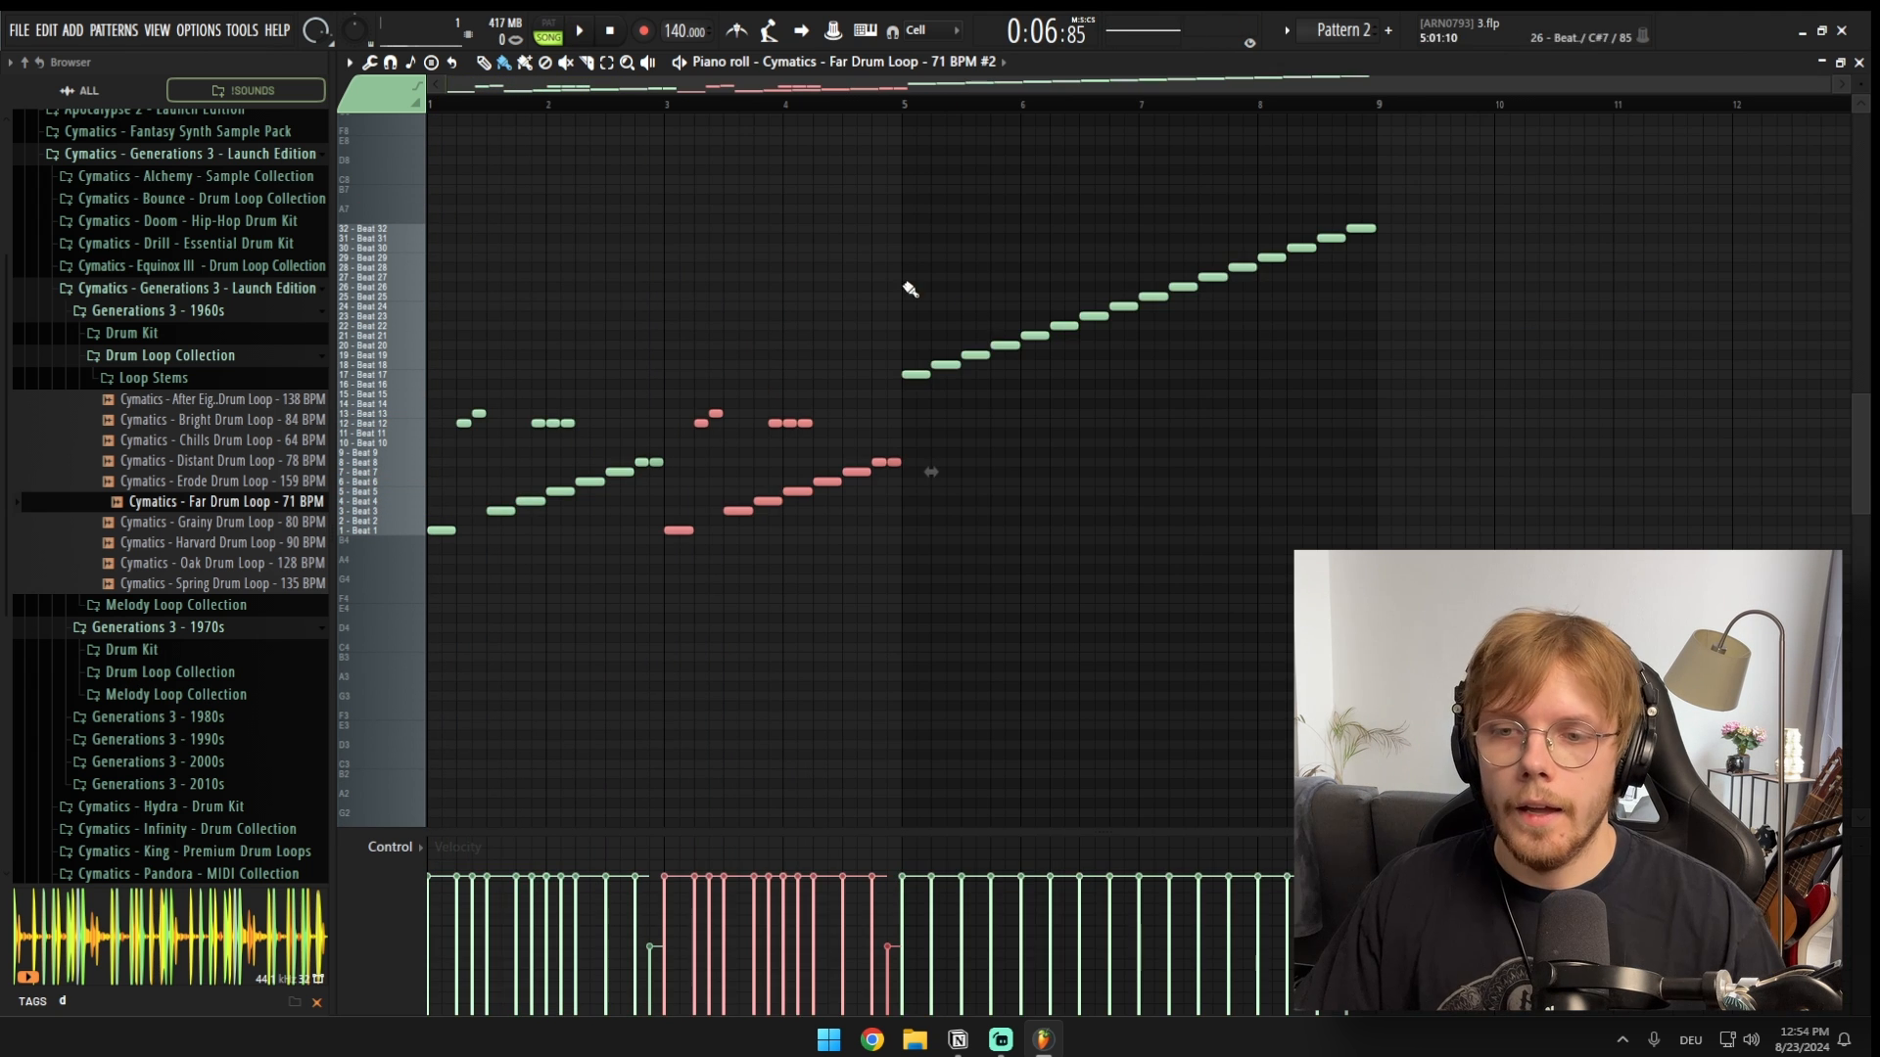
# Step: Delete the ascending slice notes from bar 5 onward and fill bars 5 to 8 with a copy of the first four bars
pyautogui.moveTo(1521, 256); pyautogui.dragTo(1270, 271)
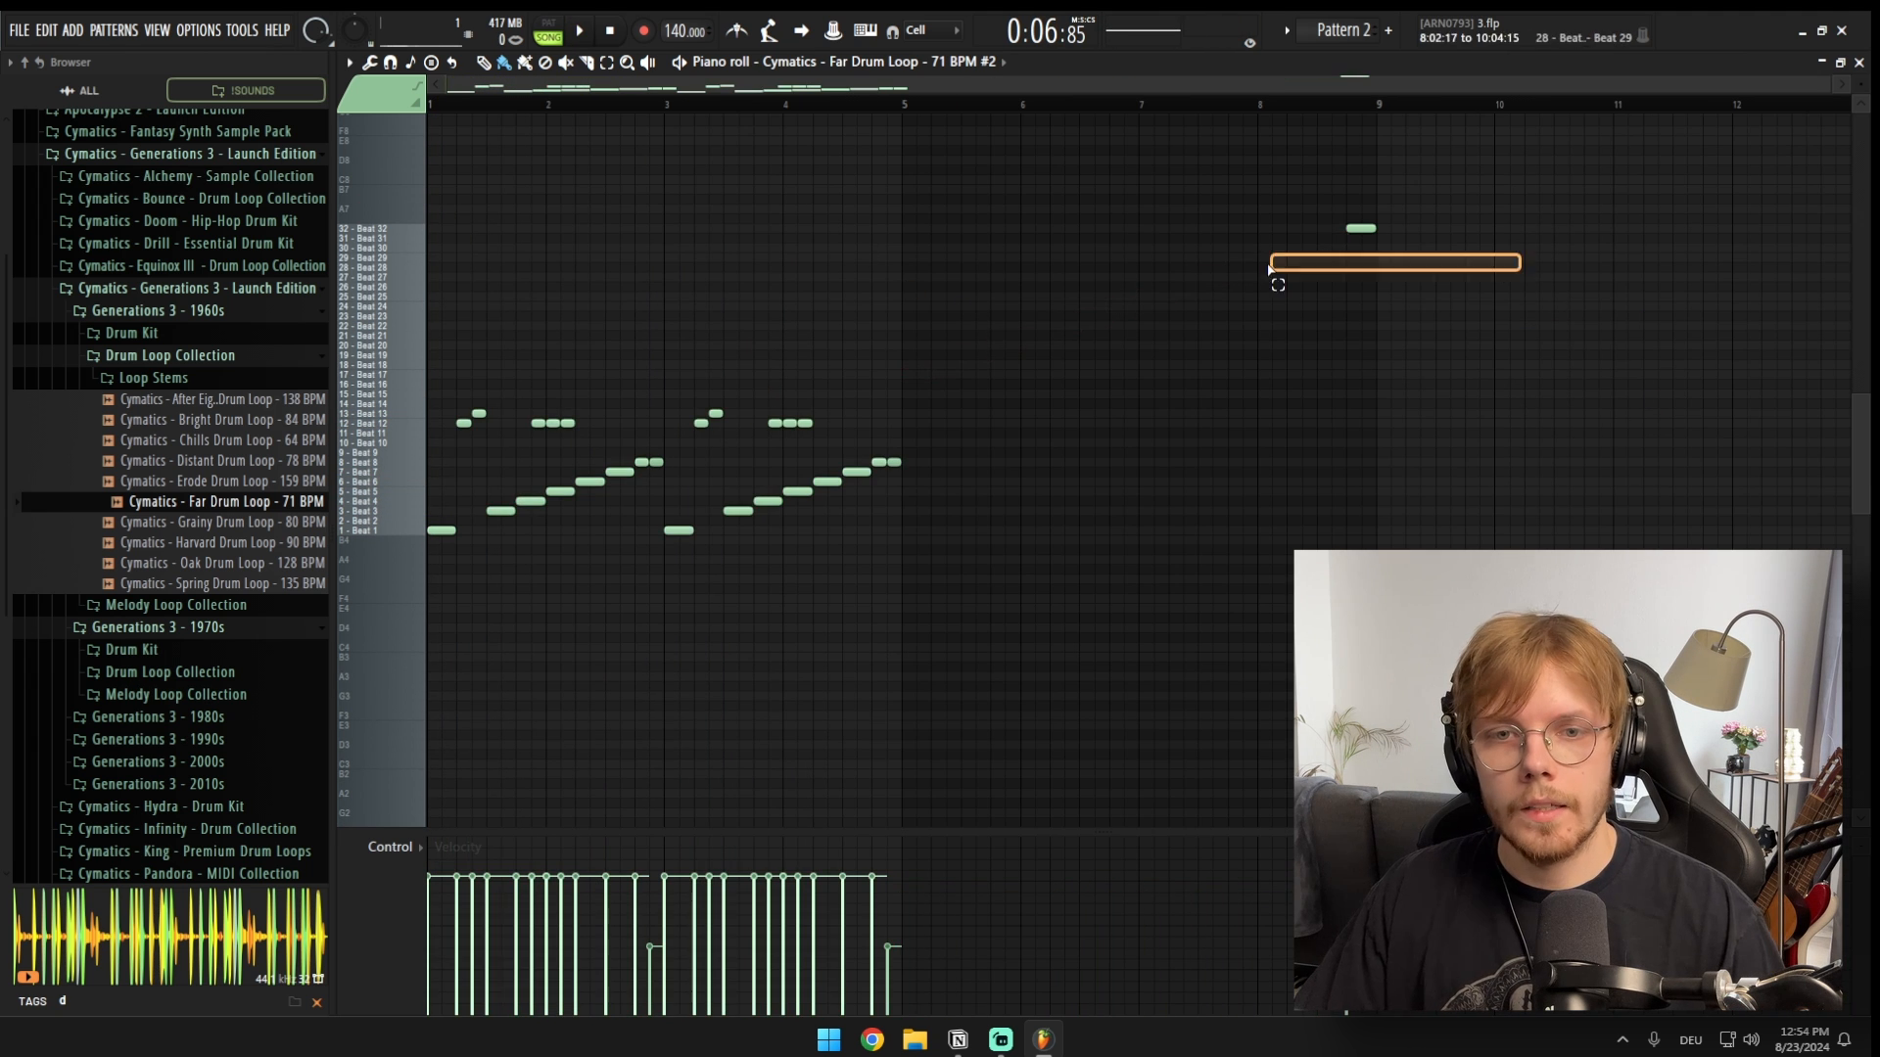
pyautogui.hotkey('ctrl', 'b')
pyautogui.hotkey('ctrl', 'd')
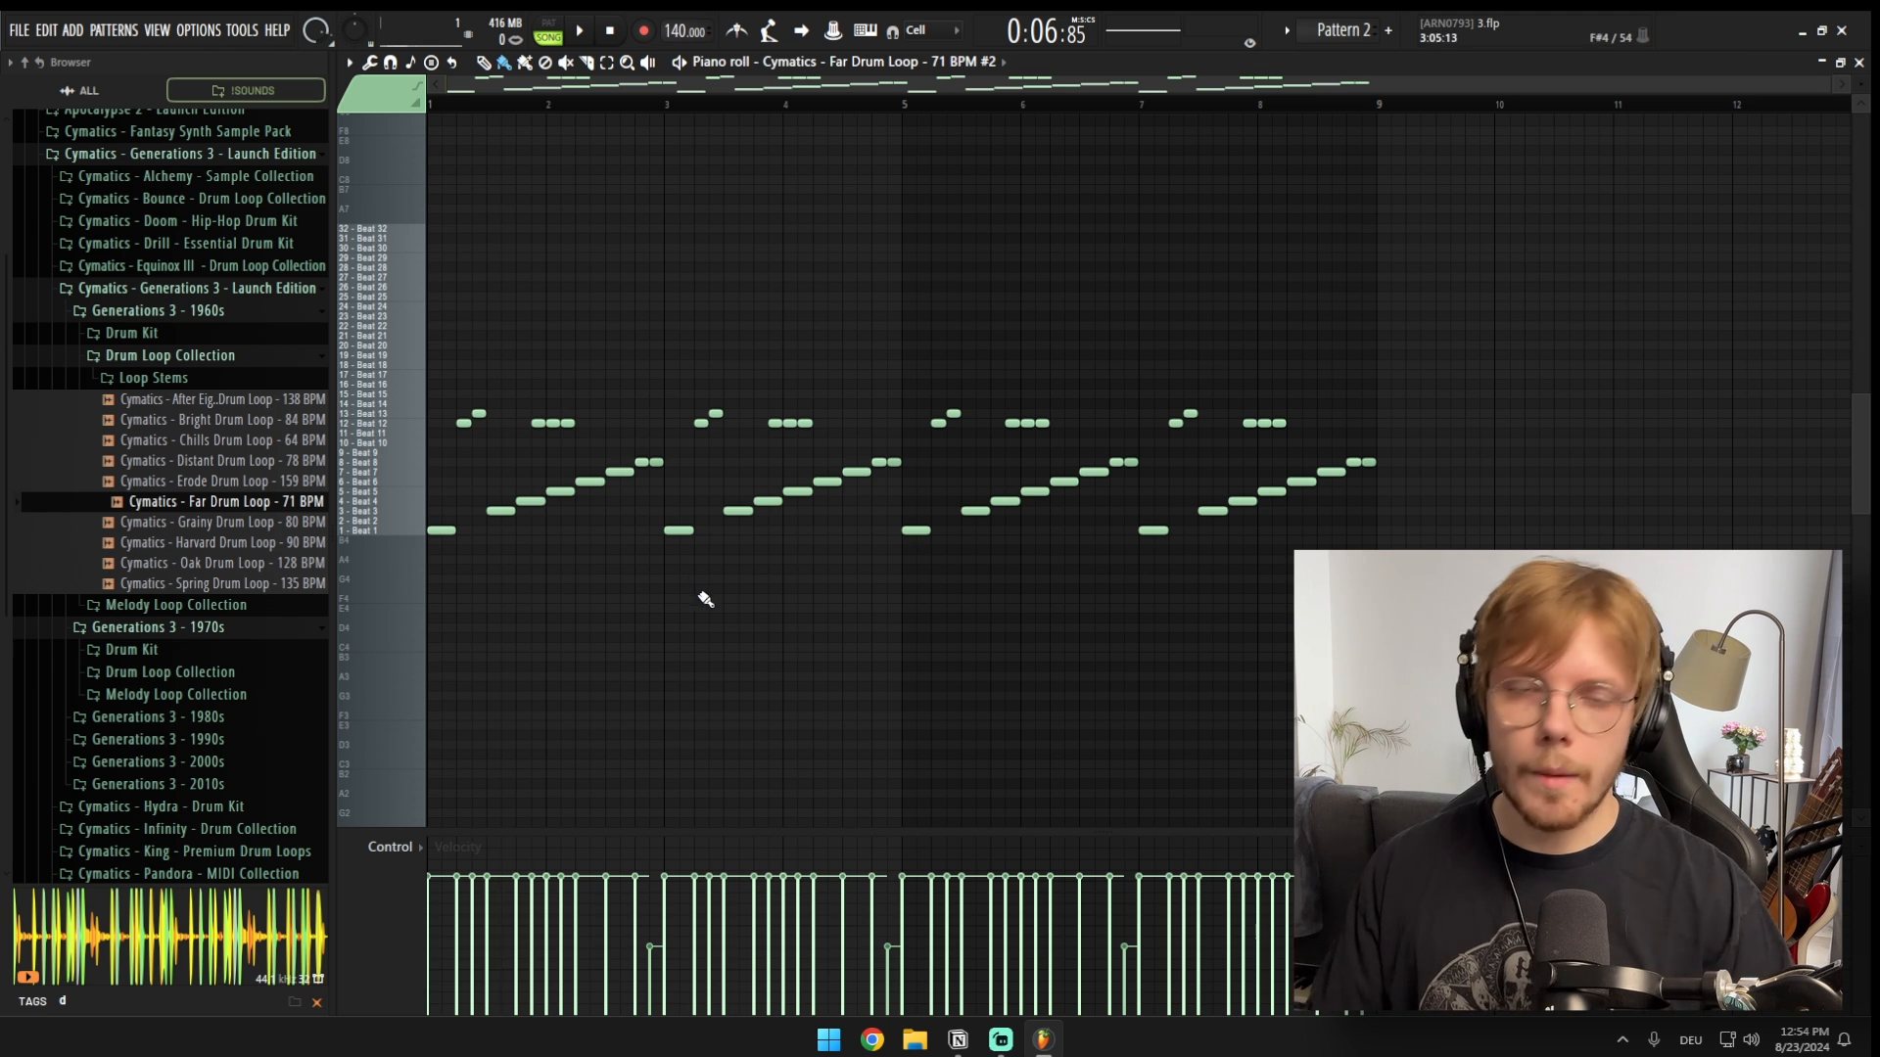
# Step: Play the rearranged drum slices and show all channels in the channel rack
pyautogui.press('space')
pyautogui.press('F6')
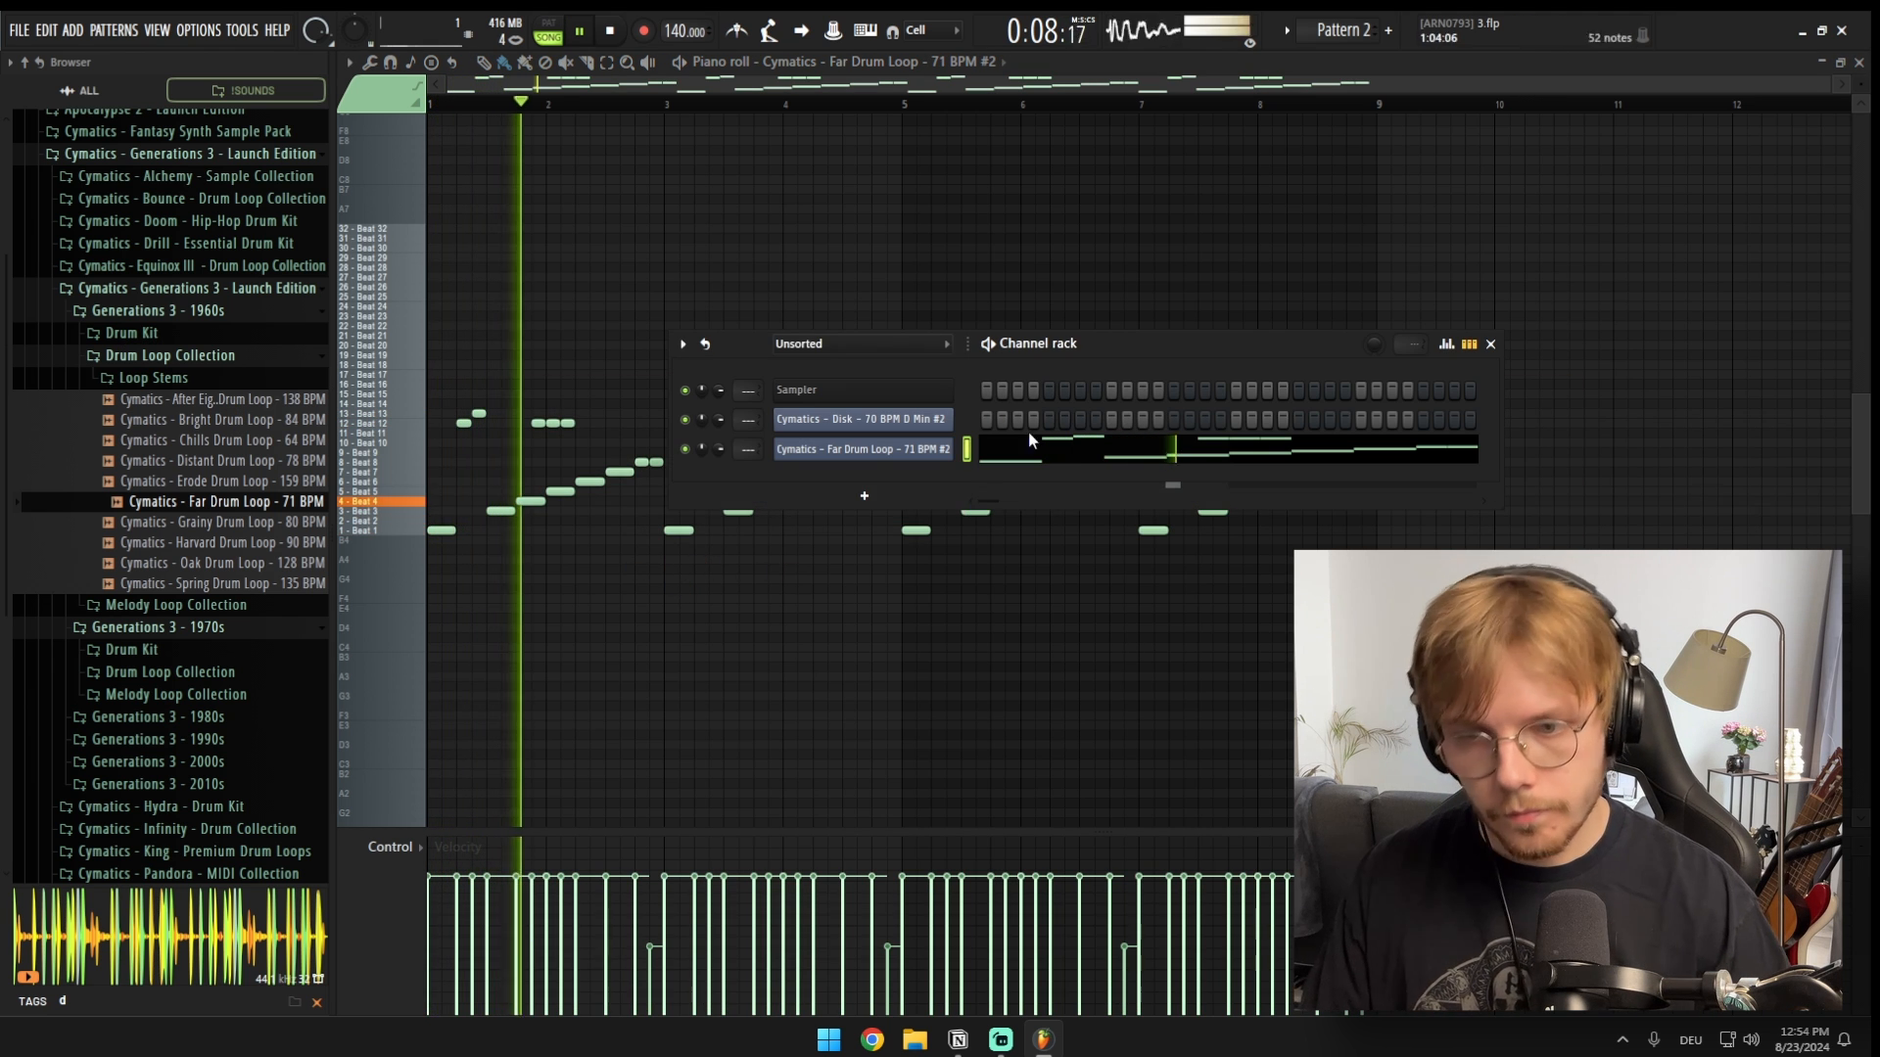
pyautogui.click(859, 344)
pyautogui.click(858, 361)
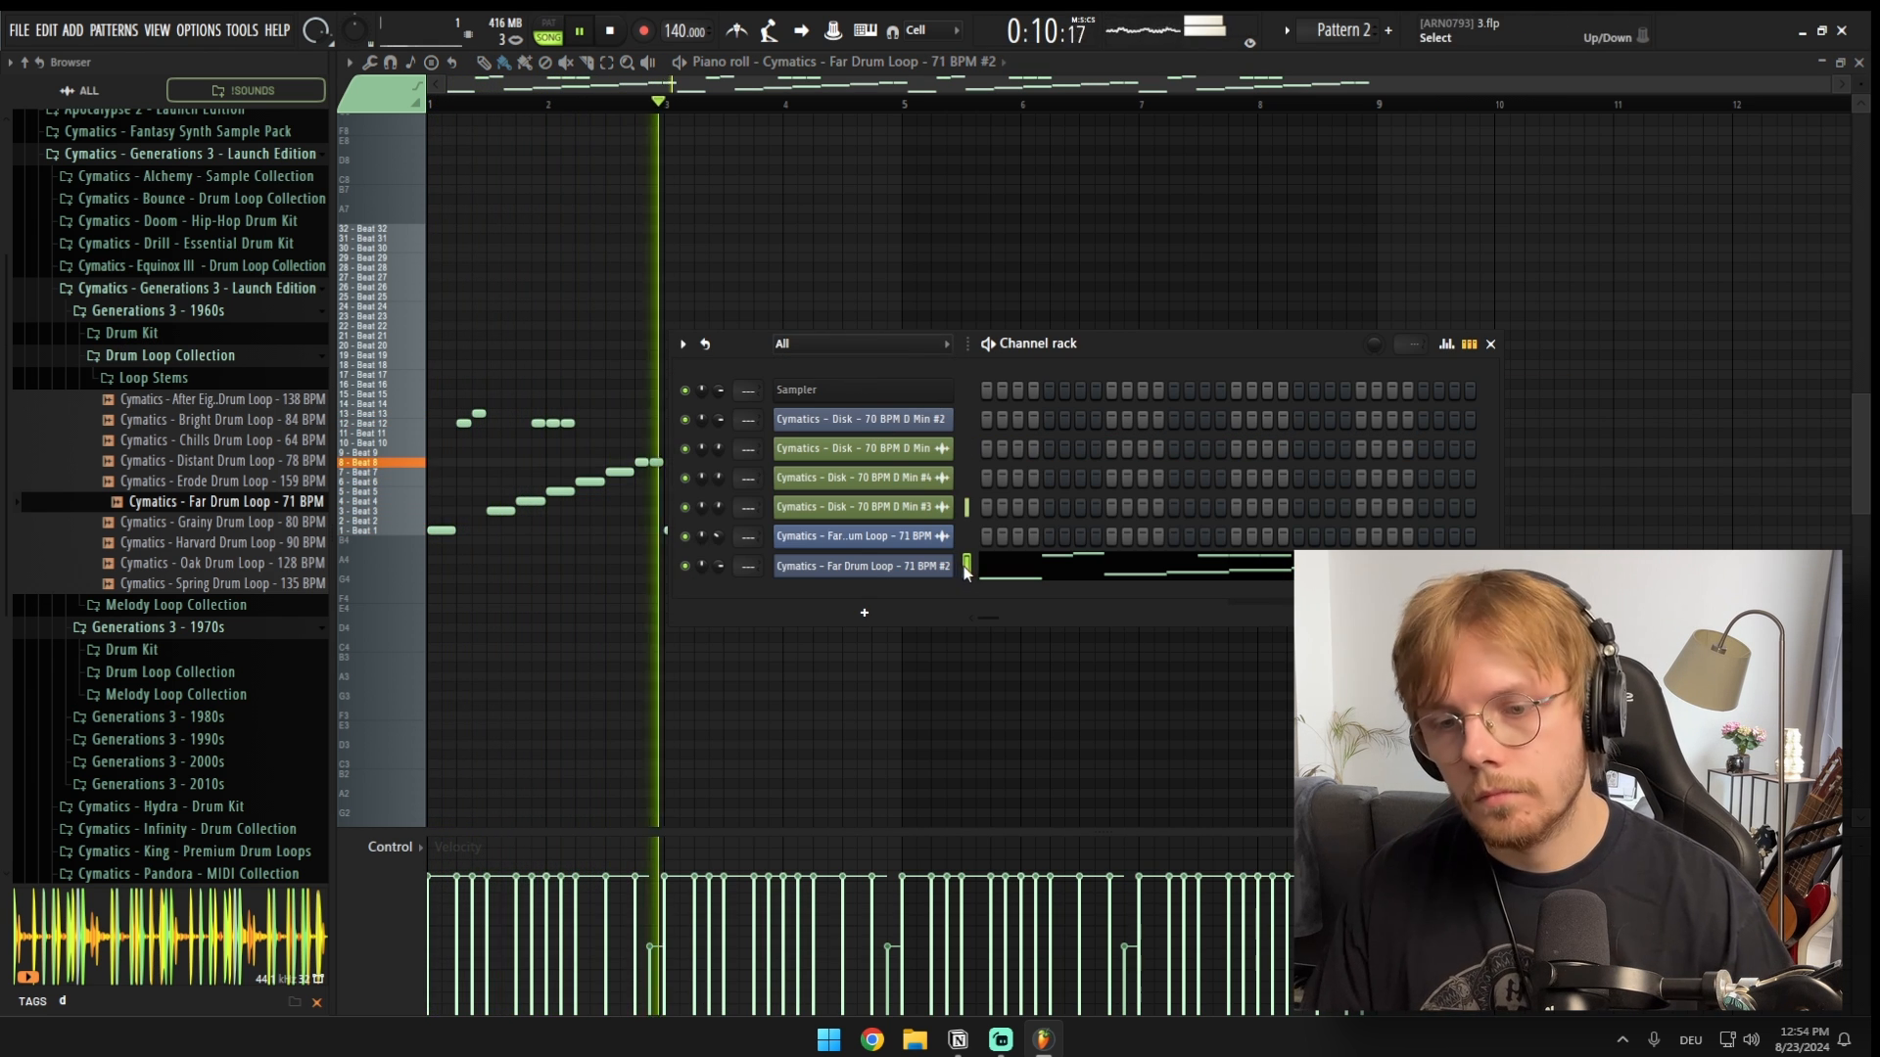
# Step: Collapse the Generations 3 - 1960s Drum Loop Collection folder and browse the sample library for percussion loops
pyautogui.click(170, 357)
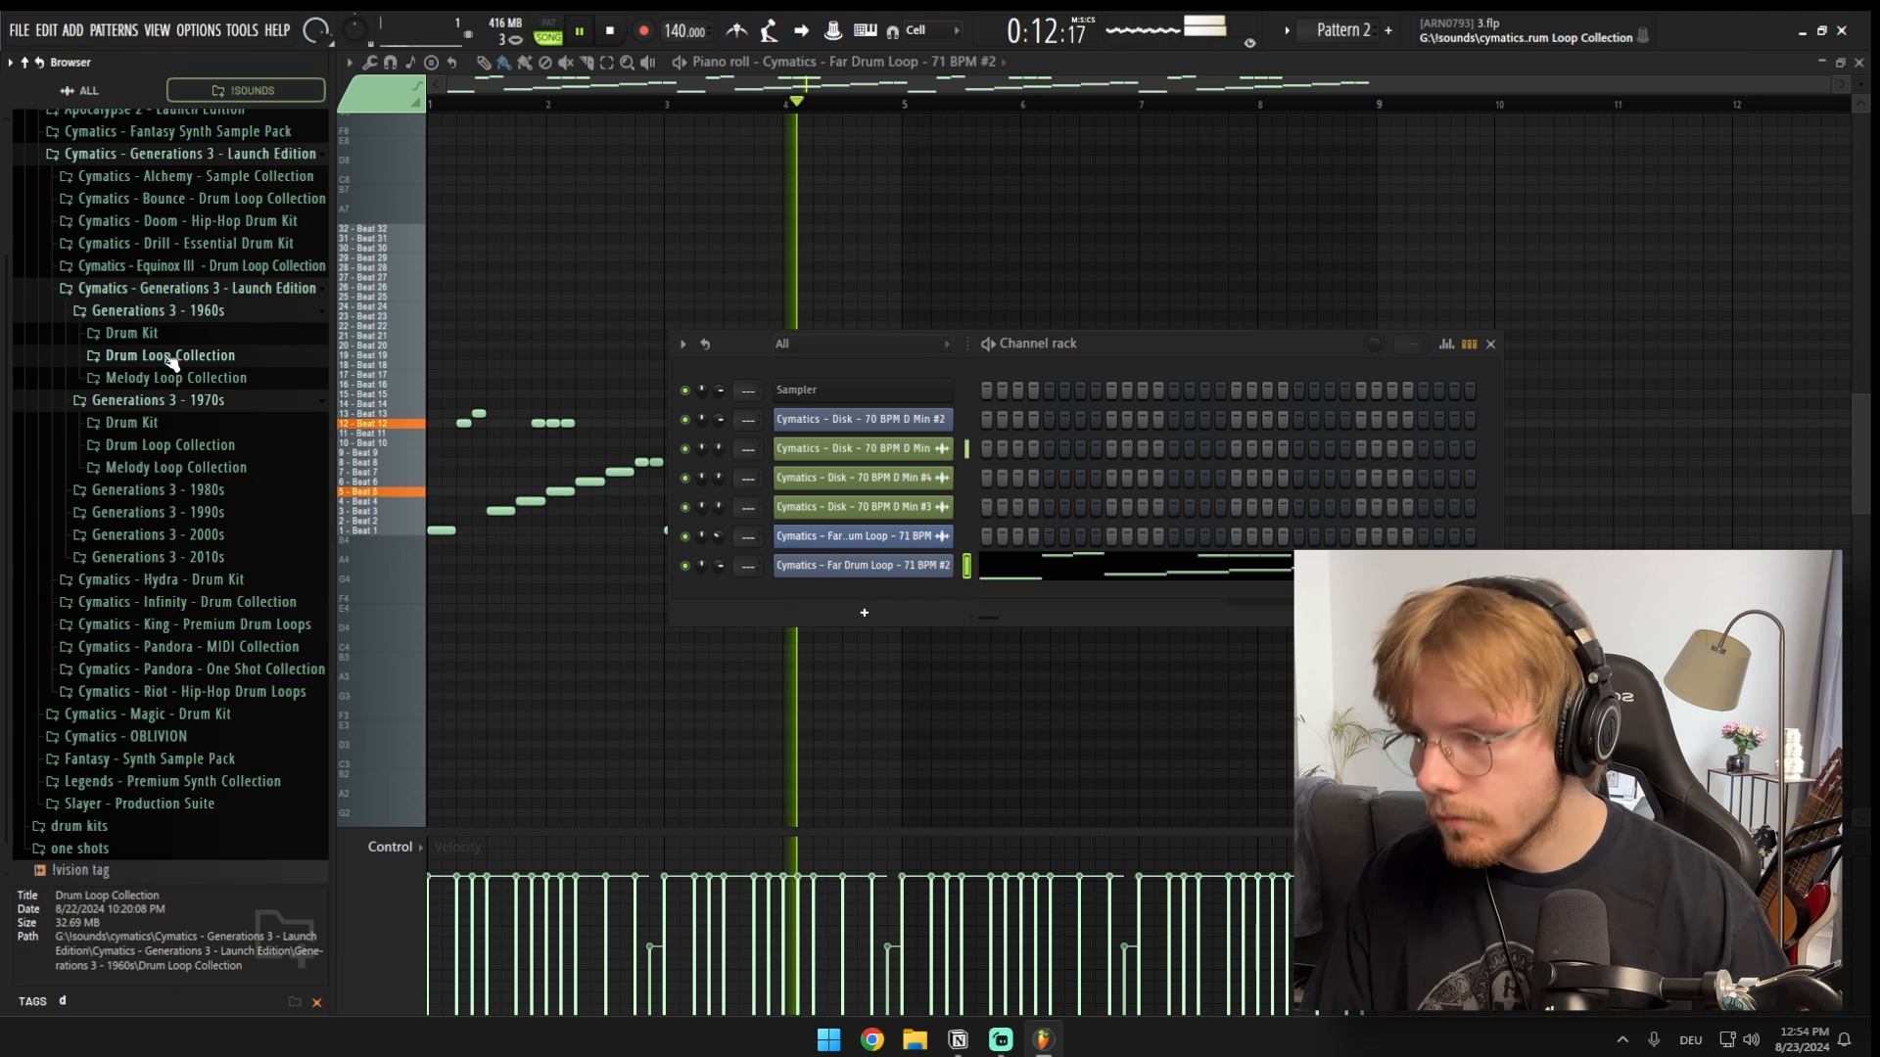
pyautogui.scroll(2, 170, 360)
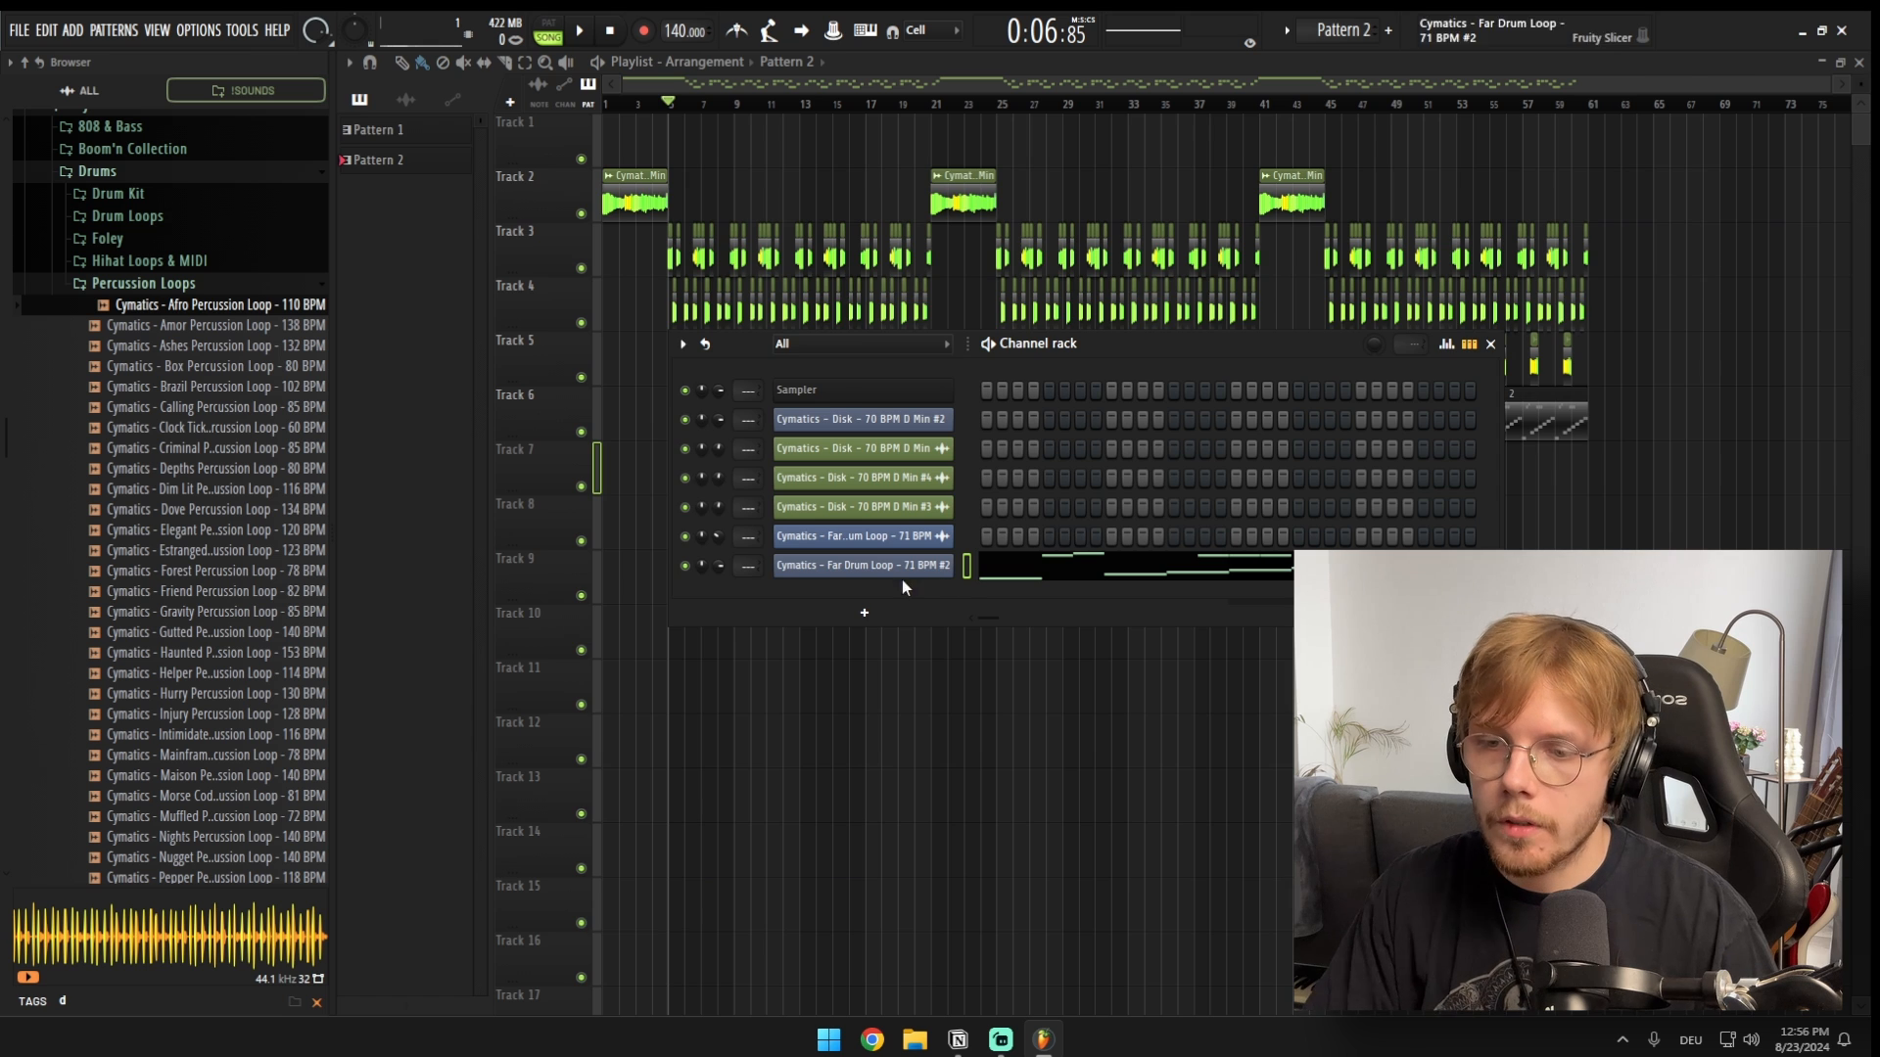
# Step: Load Cymatics Deja Vu on the Far Drum Loop mixer track, with the loop at 1/4 and Smooth turned fully down
pyautogui.press('F9')
pyautogui.press('F6')
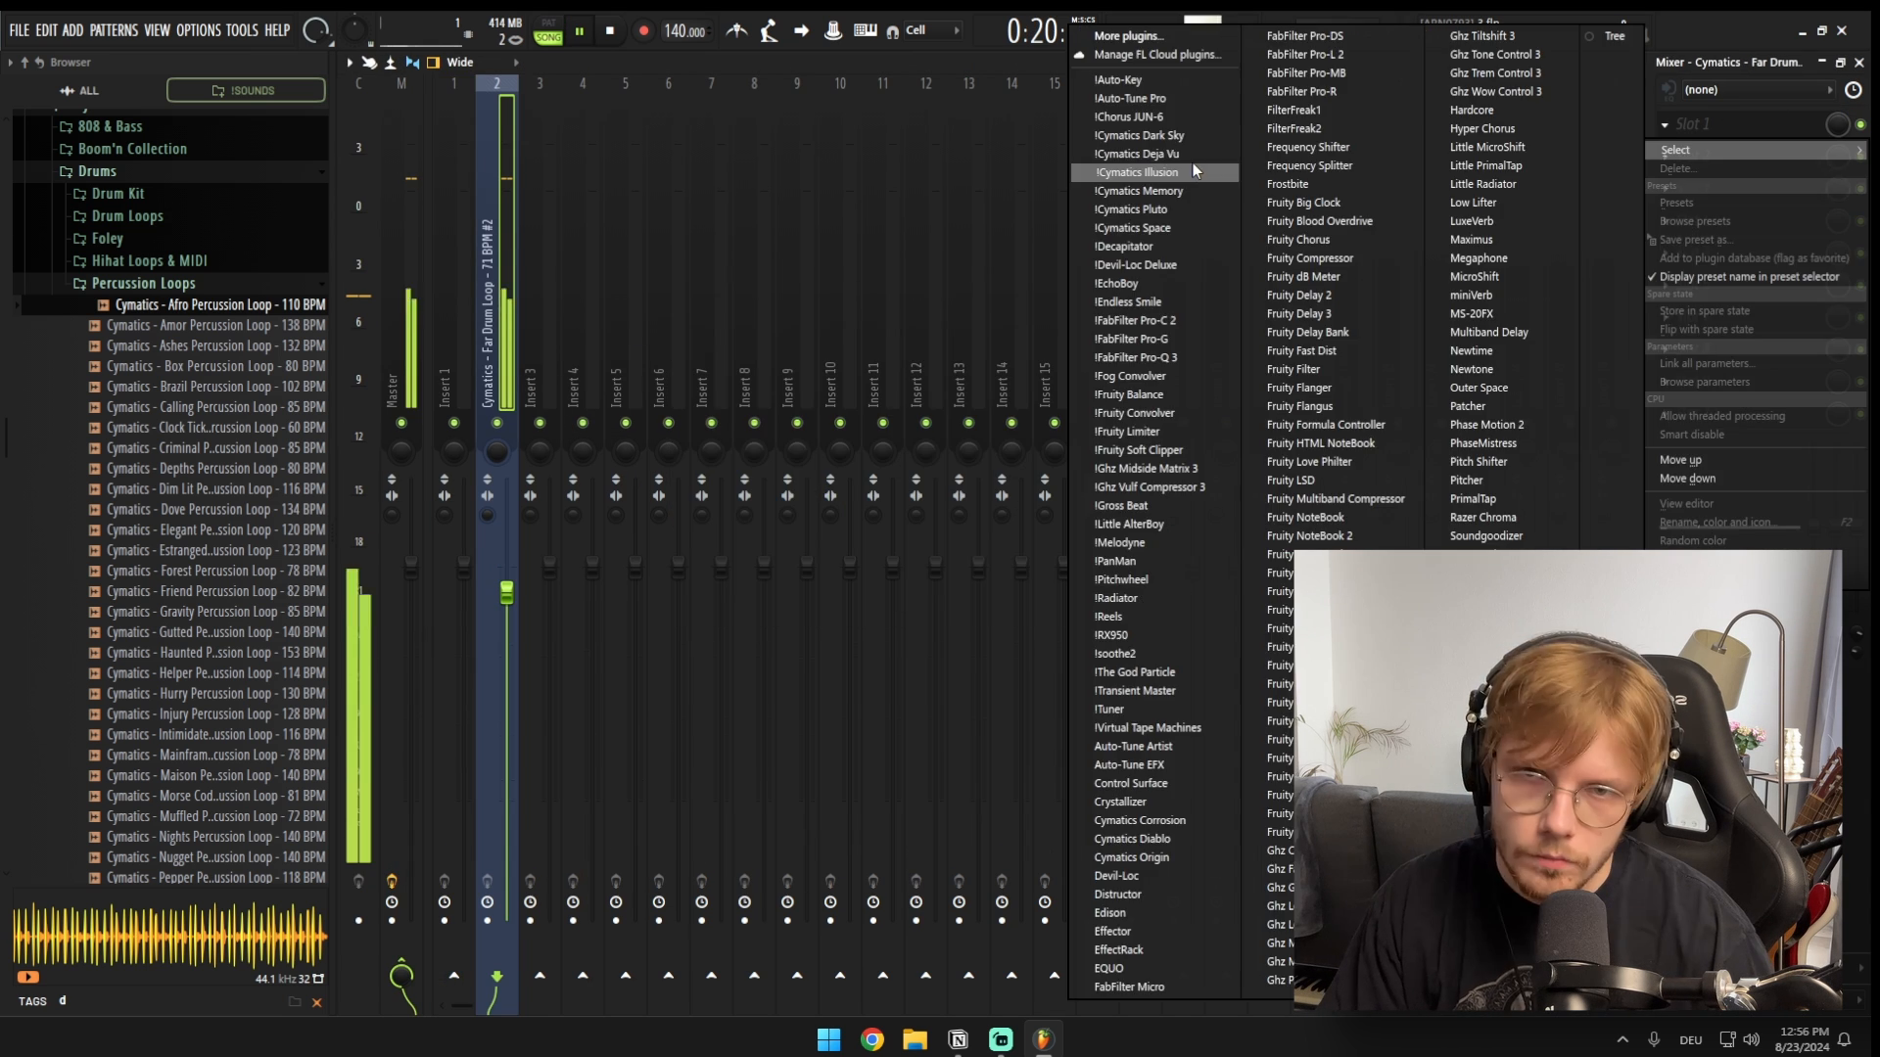
pyautogui.click(1089, 162)
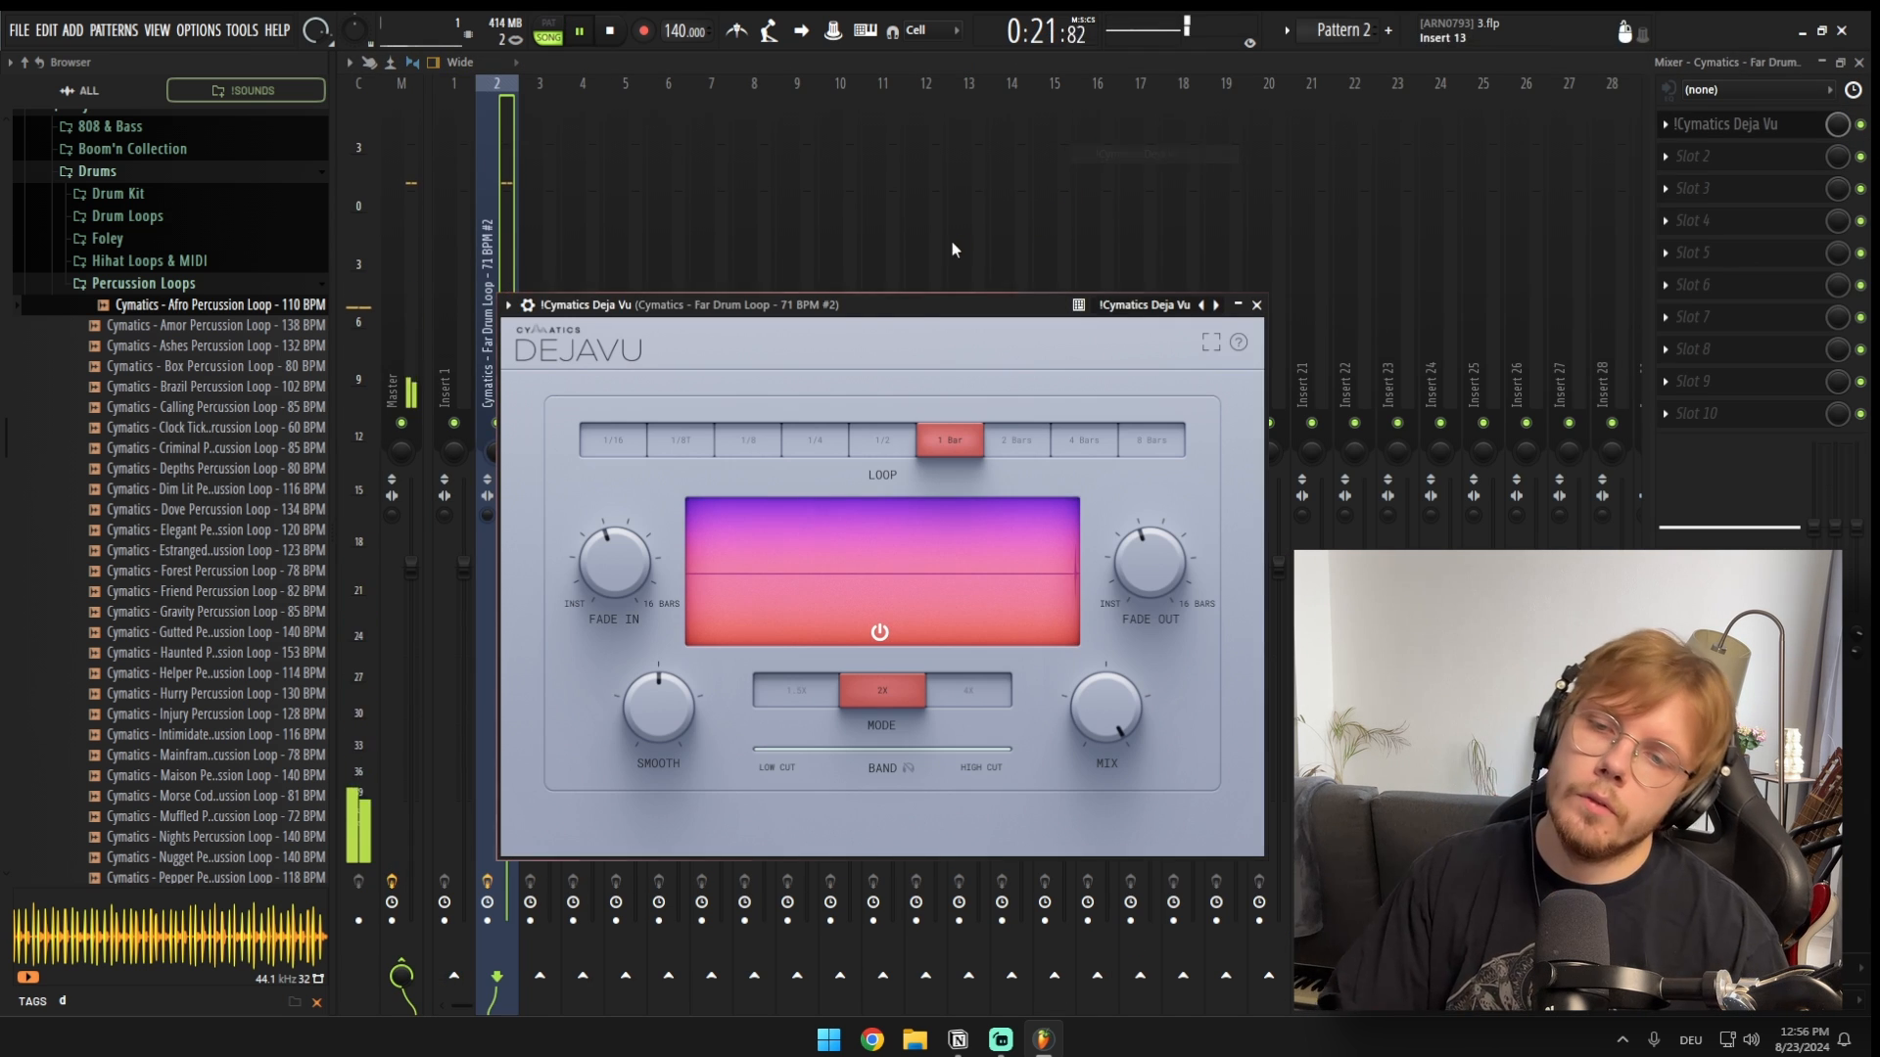
pyautogui.click(819, 437)
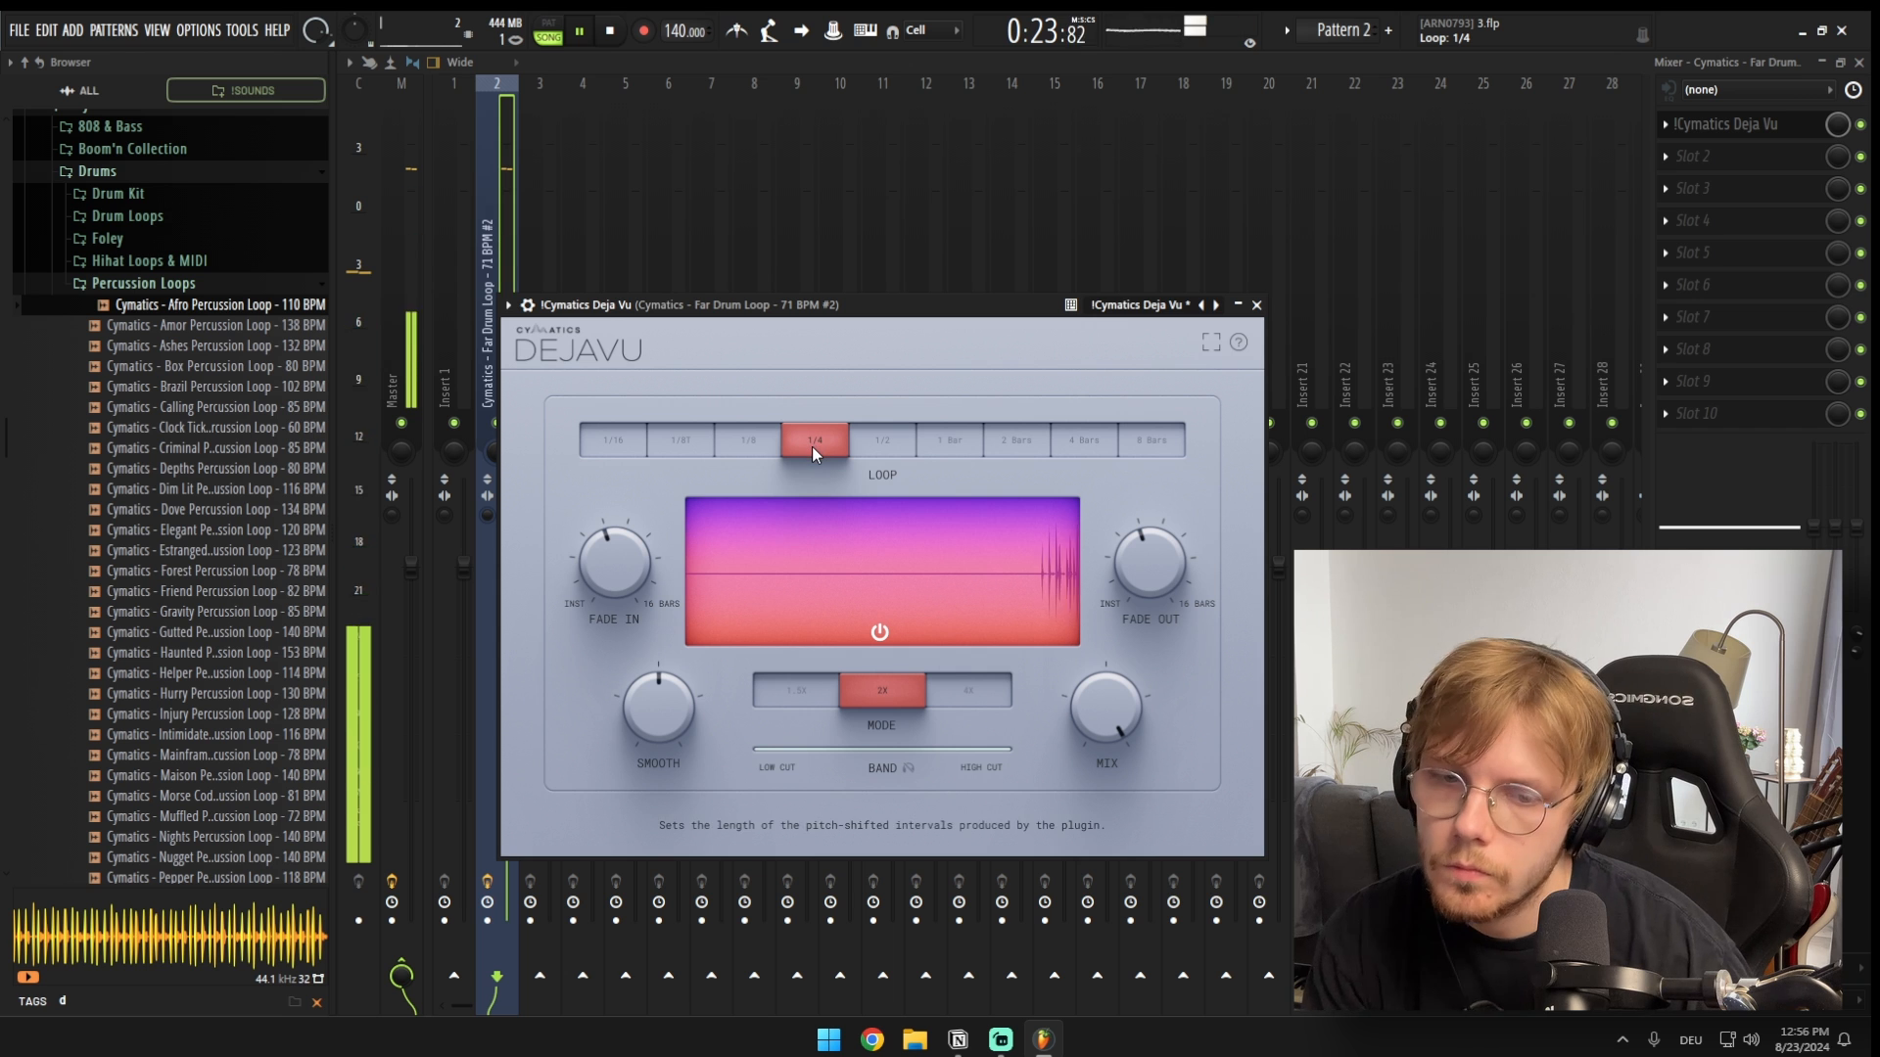
pyautogui.moveTo(613, 564)
pyautogui.moveTo(646, 701); pyautogui.dragTo(607, 717)
# Step: Load Cymatics Illusion into the drum track's second effect slot and choose the [SEQ] Taped Bucket preset
pyautogui.click(1704, 157)
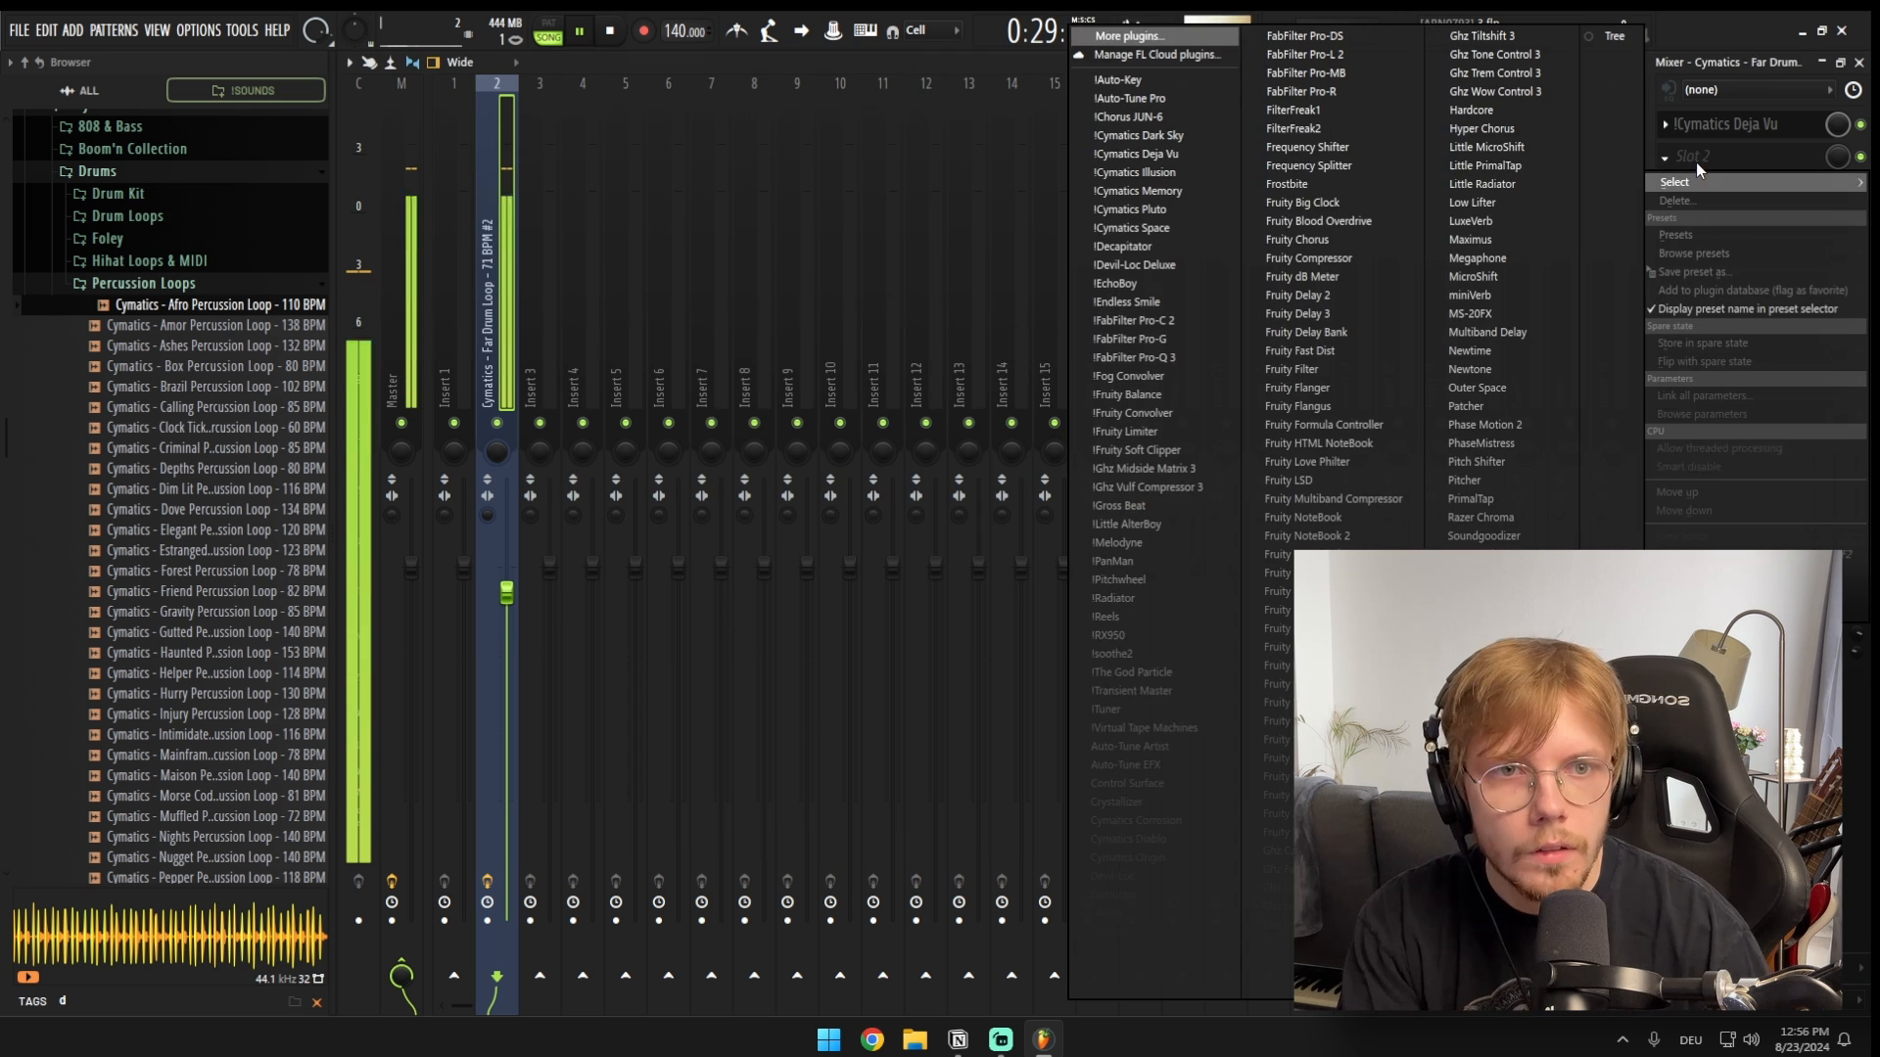
pyautogui.press('Escape')
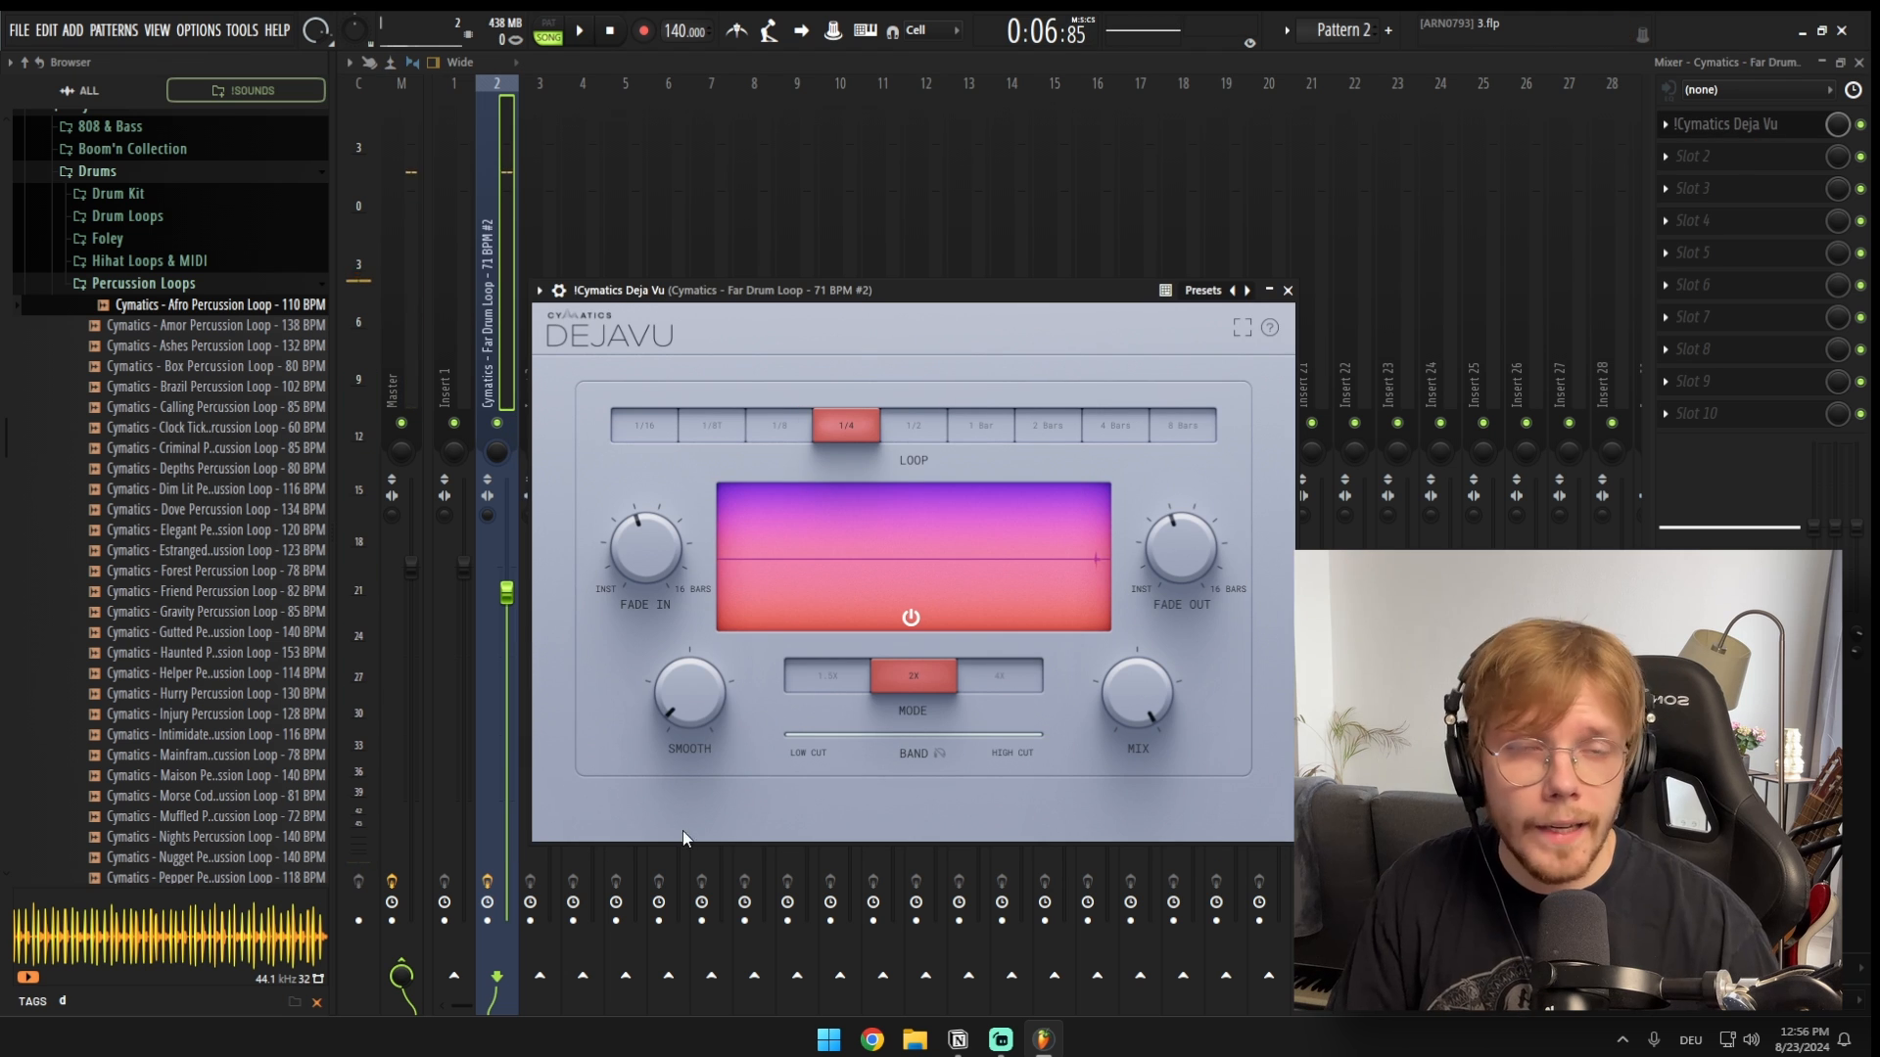
pyautogui.moveTo(873, 290); pyautogui.dragTo(887, 288)
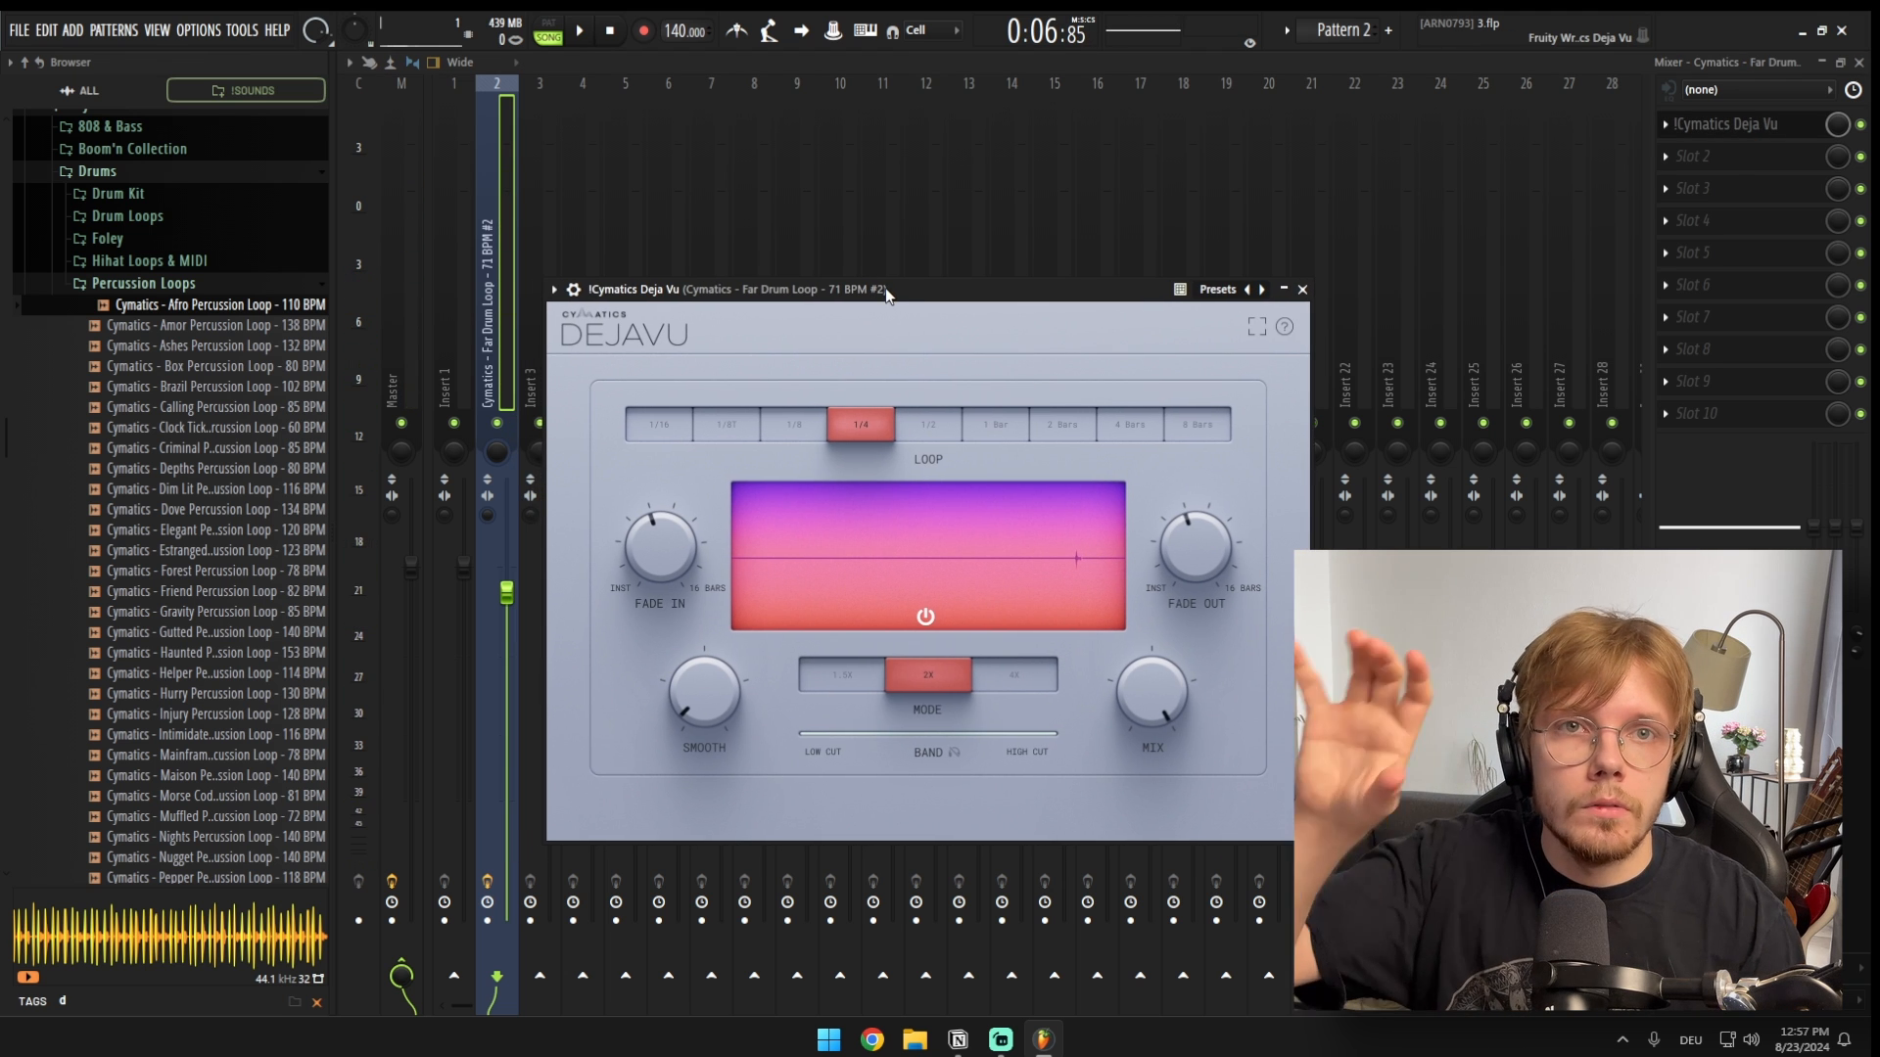
pyautogui.click(1302, 290)
pyautogui.press('space')
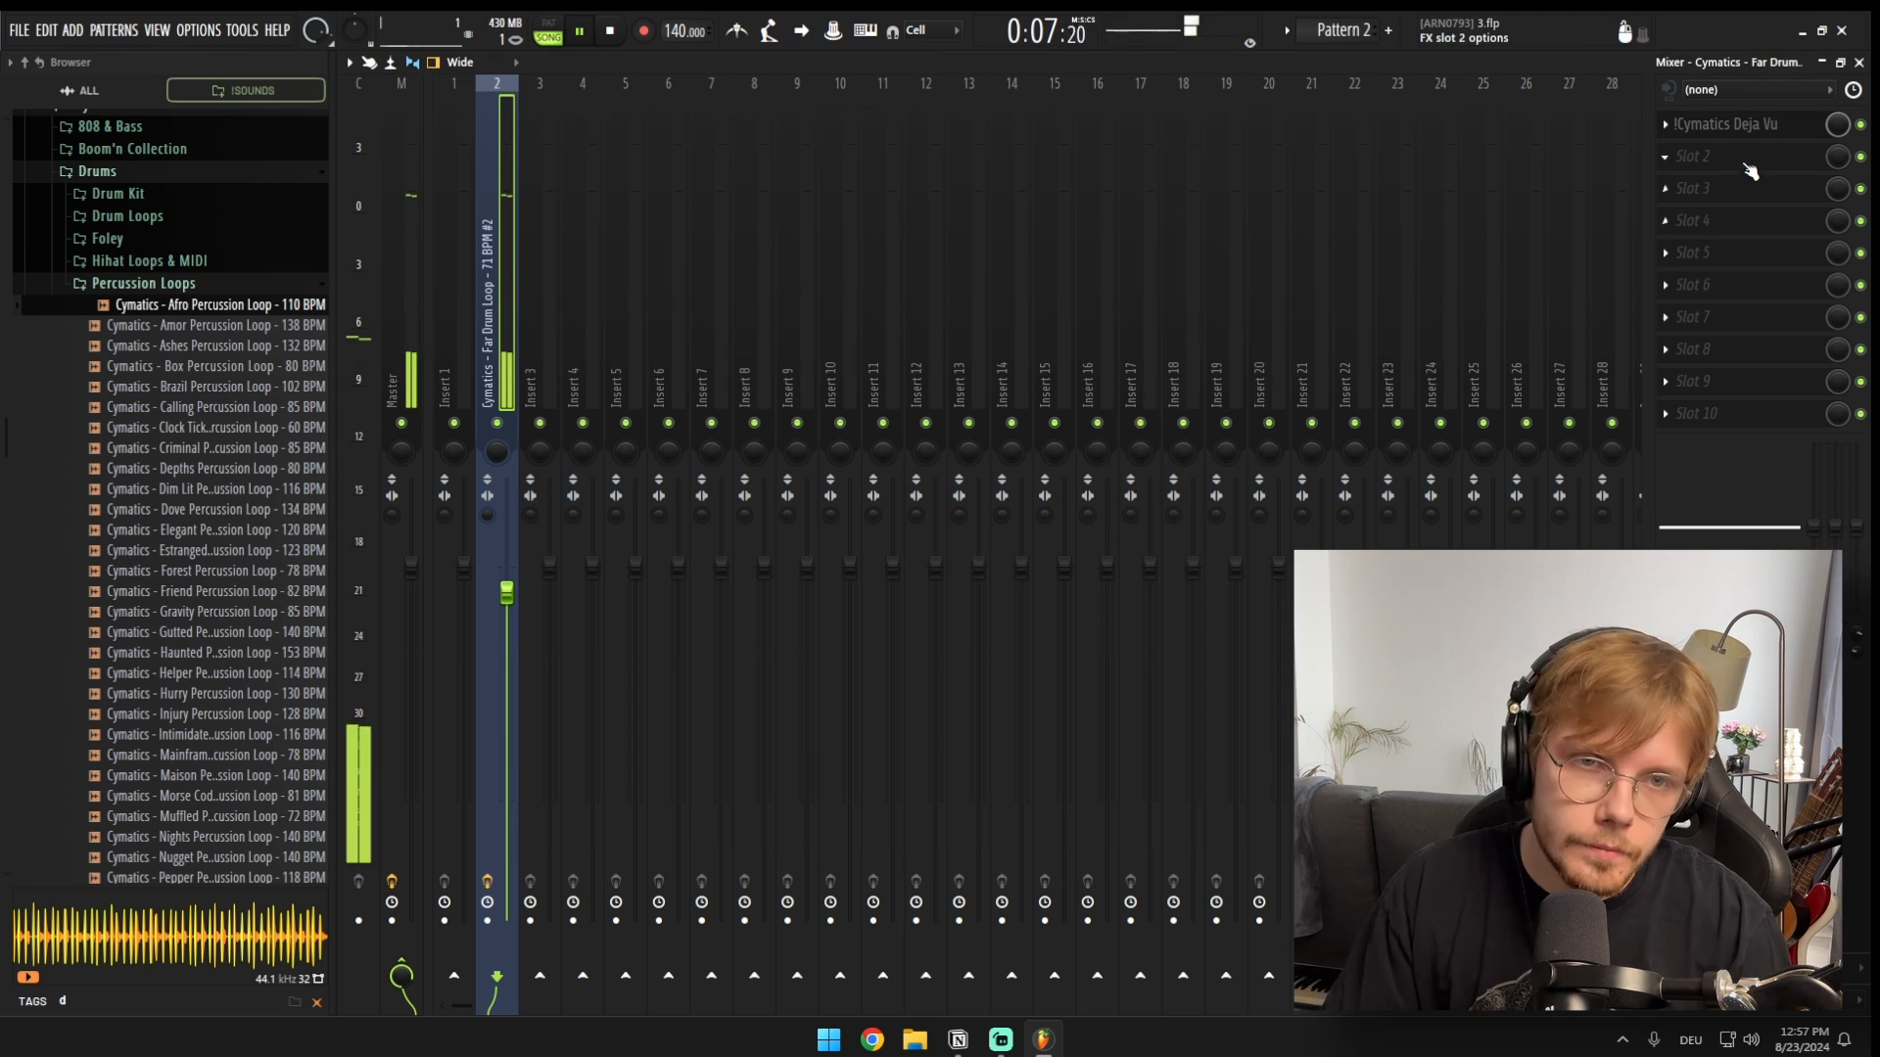
pyautogui.click(1703, 157)
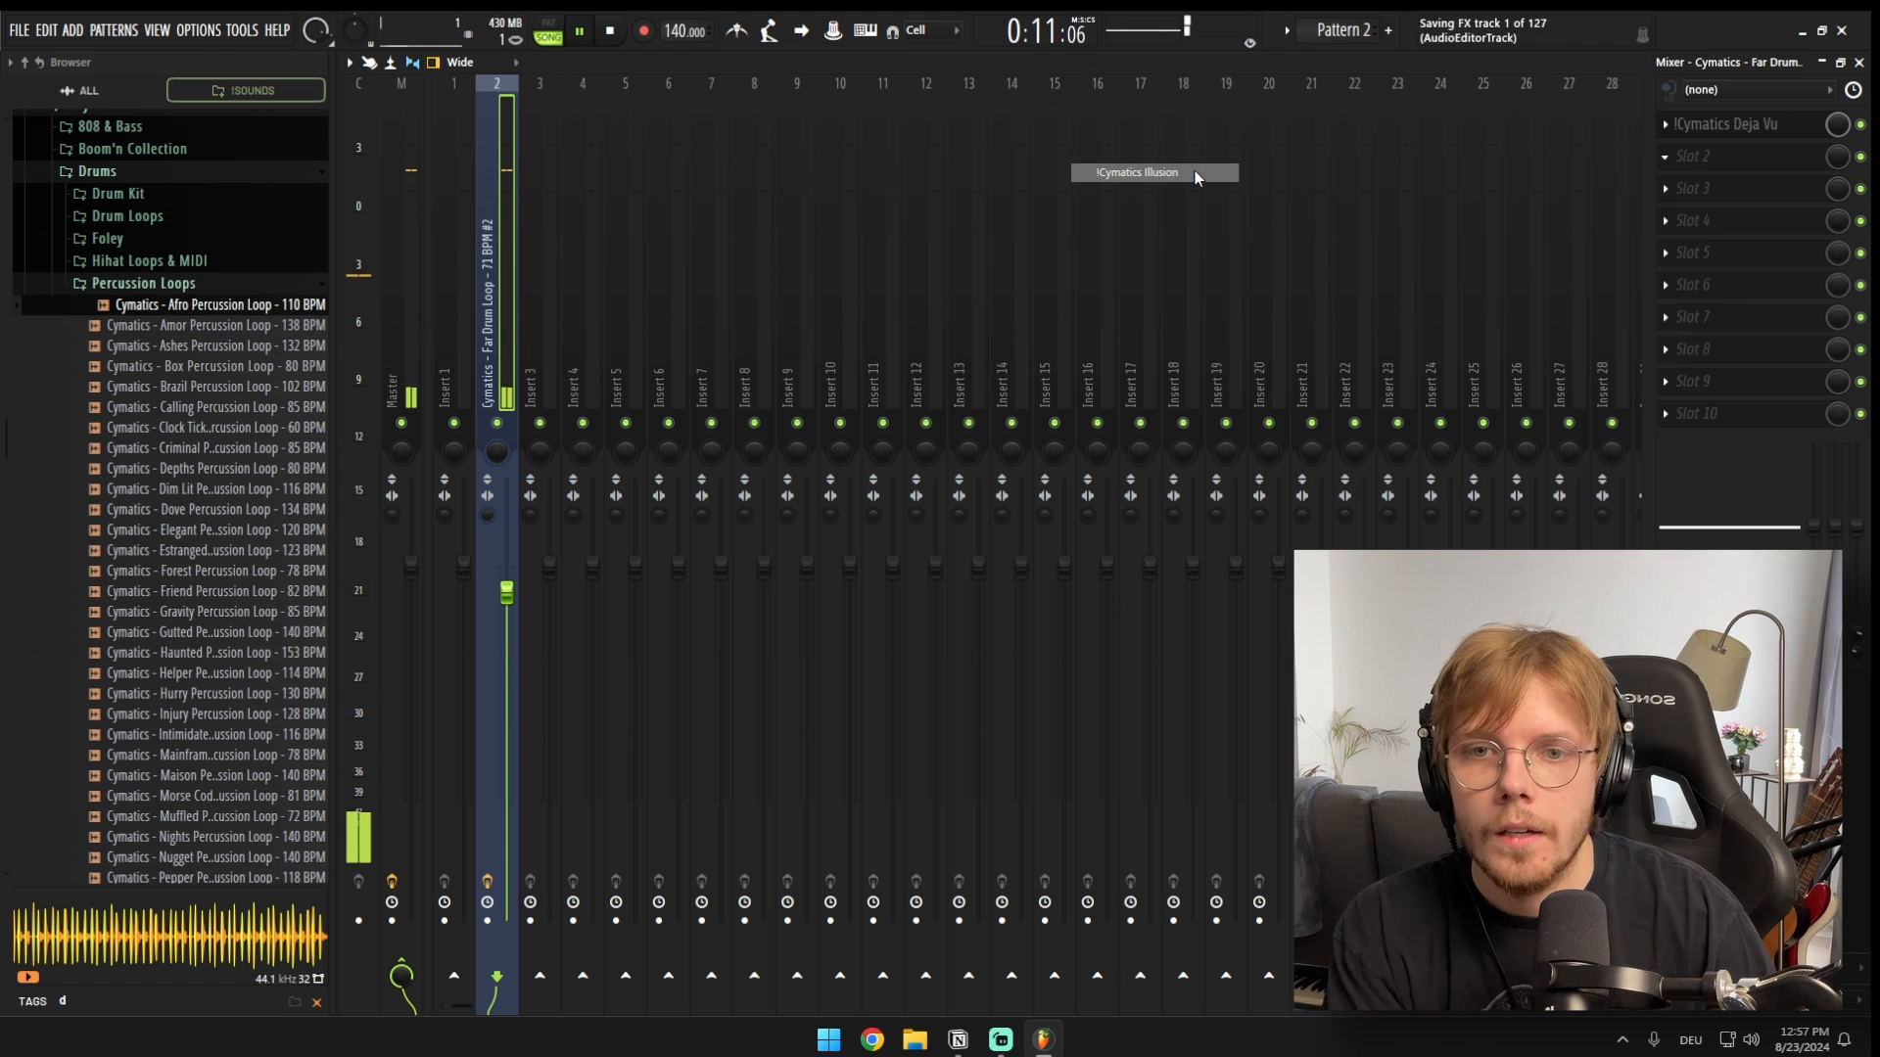
pyautogui.click(1135, 172)
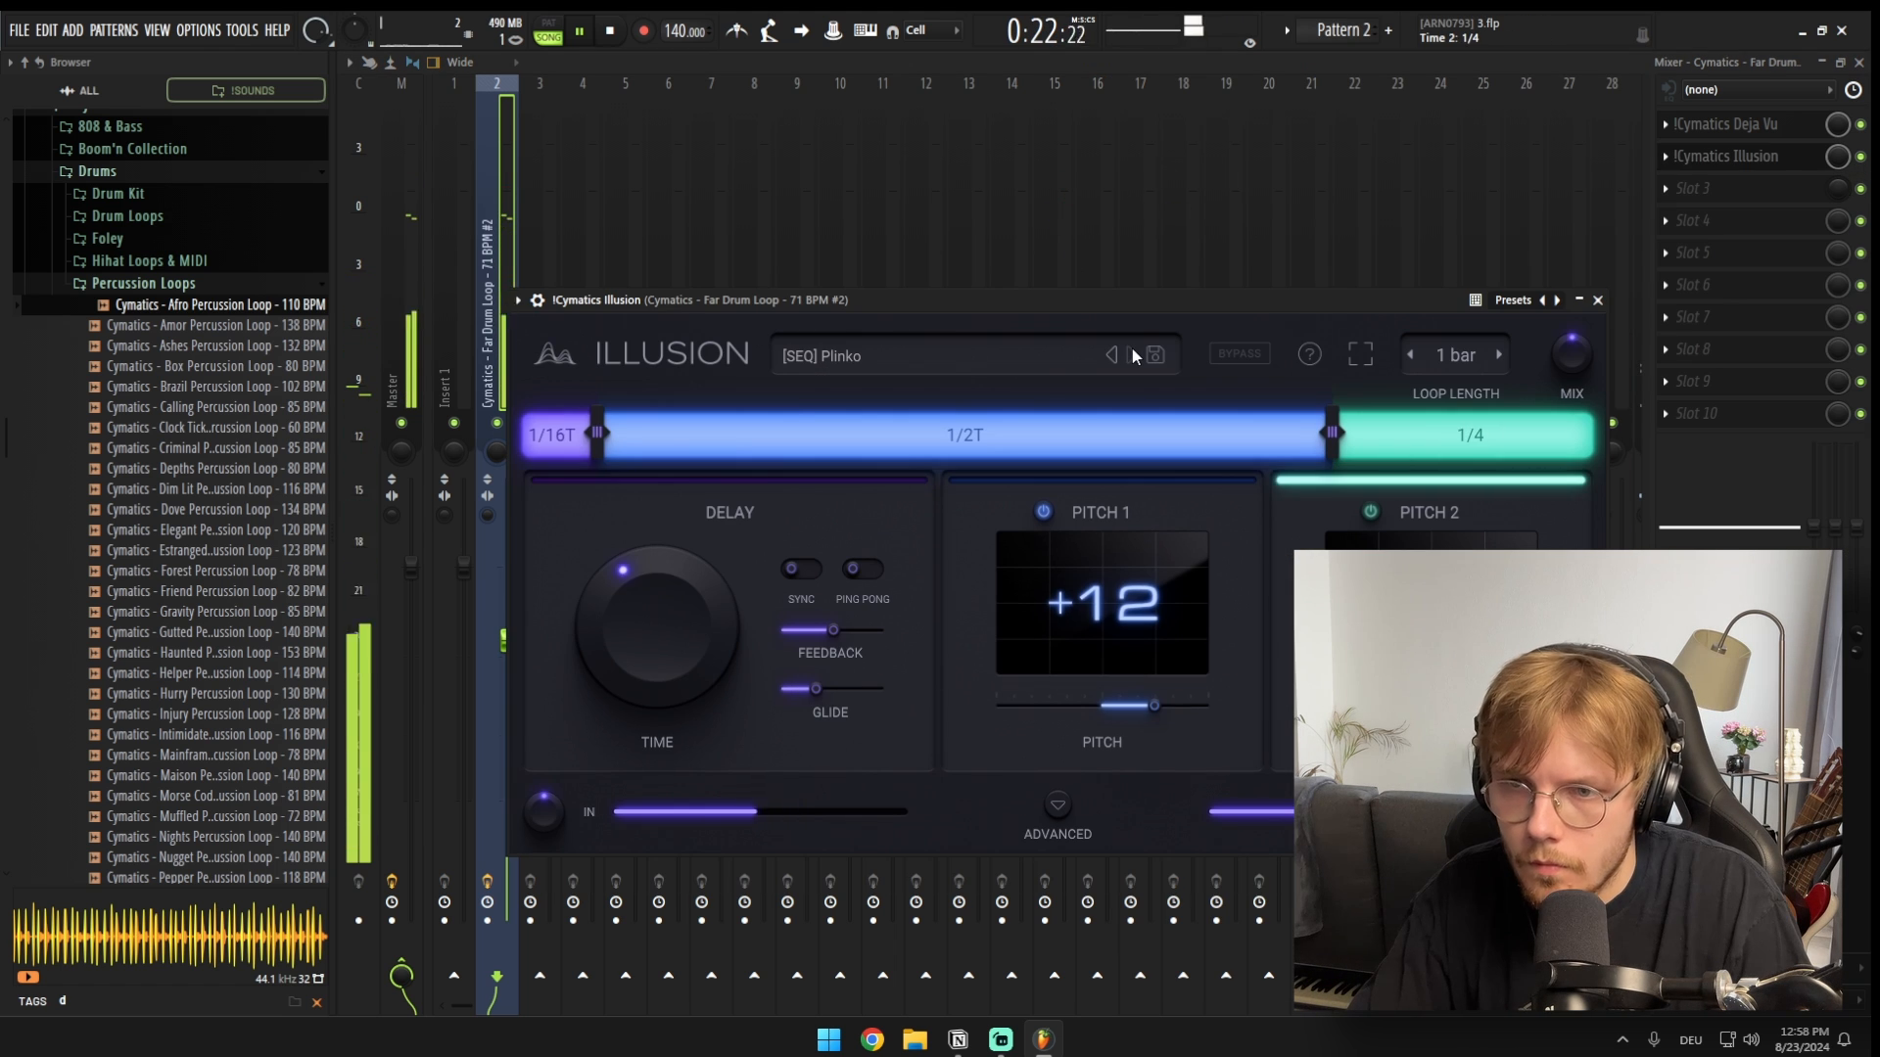
pyautogui.click(1132, 354)
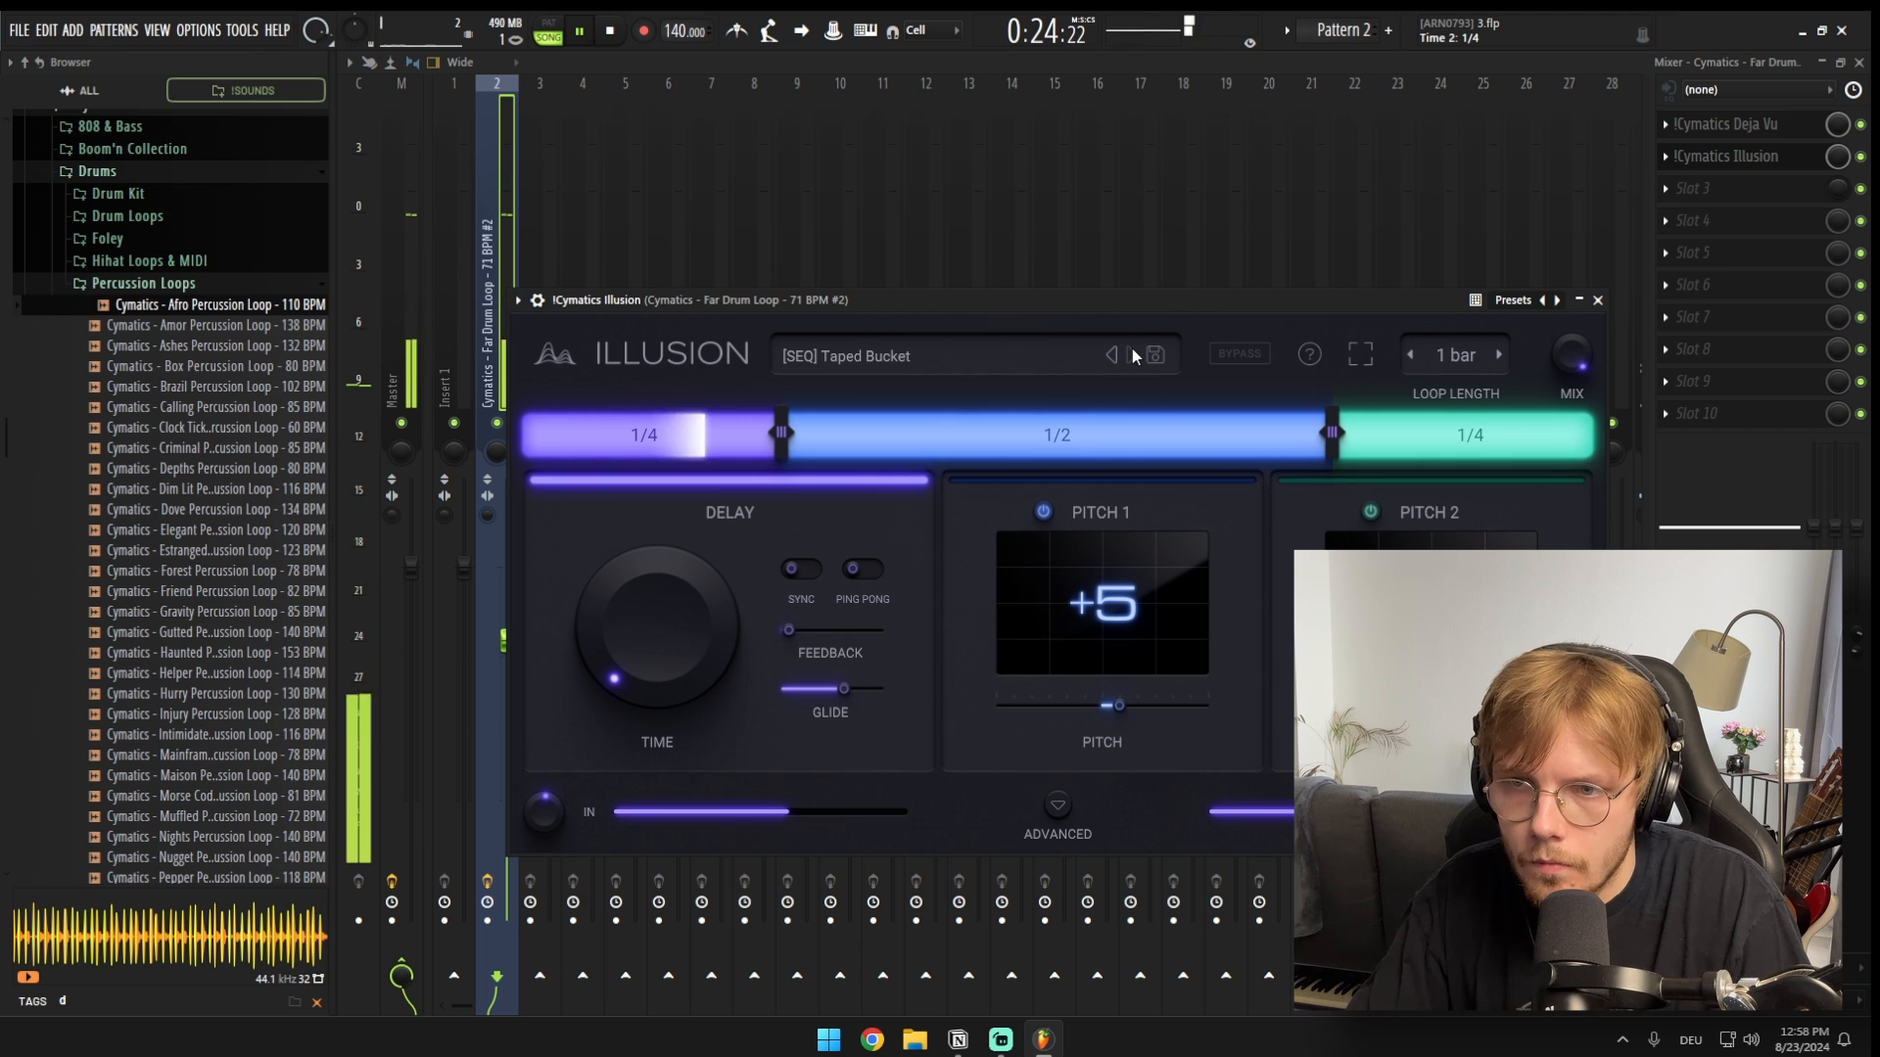
pyautogui.click(1599, 300)
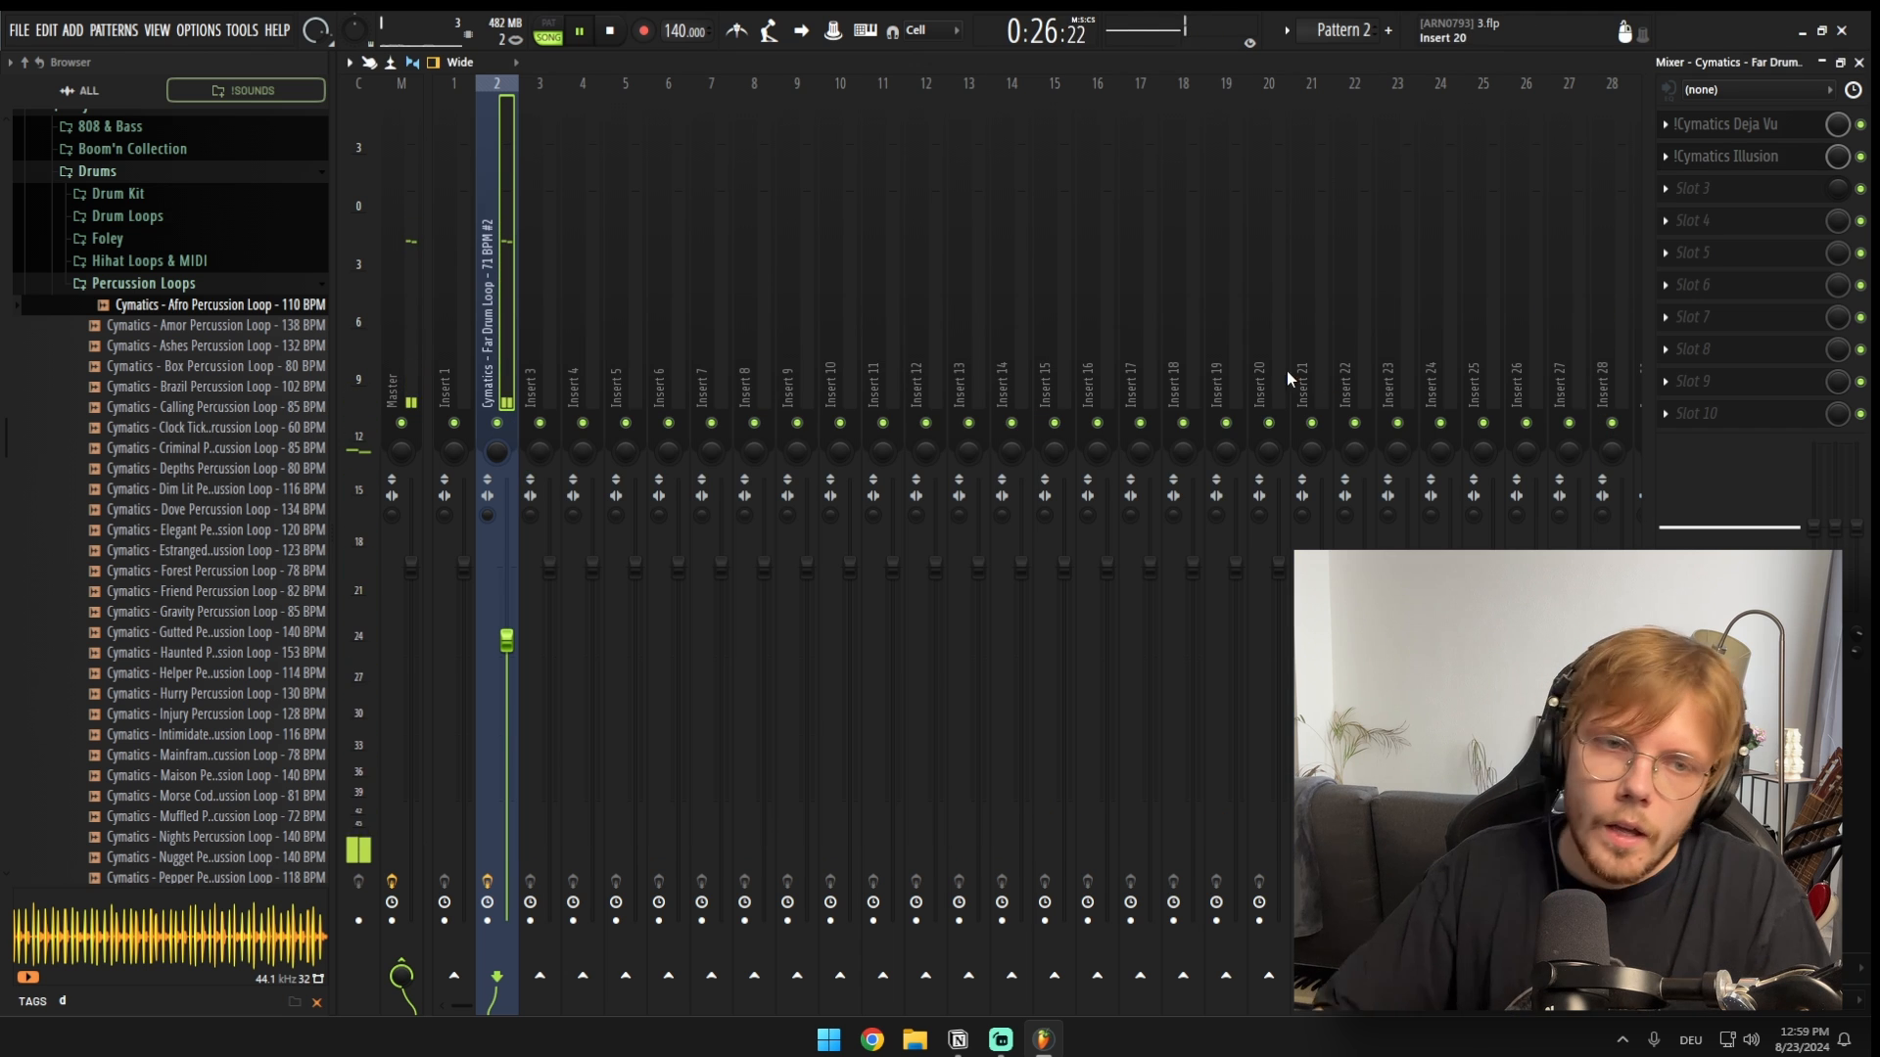
# Step: Reopen the Illusion plugin to review its delay and pitch sequence, and close it again
pyautogui.click(1725, 155)
pyautogui.moveTo(942, 298); pyautogui.dragTo(944, 255)
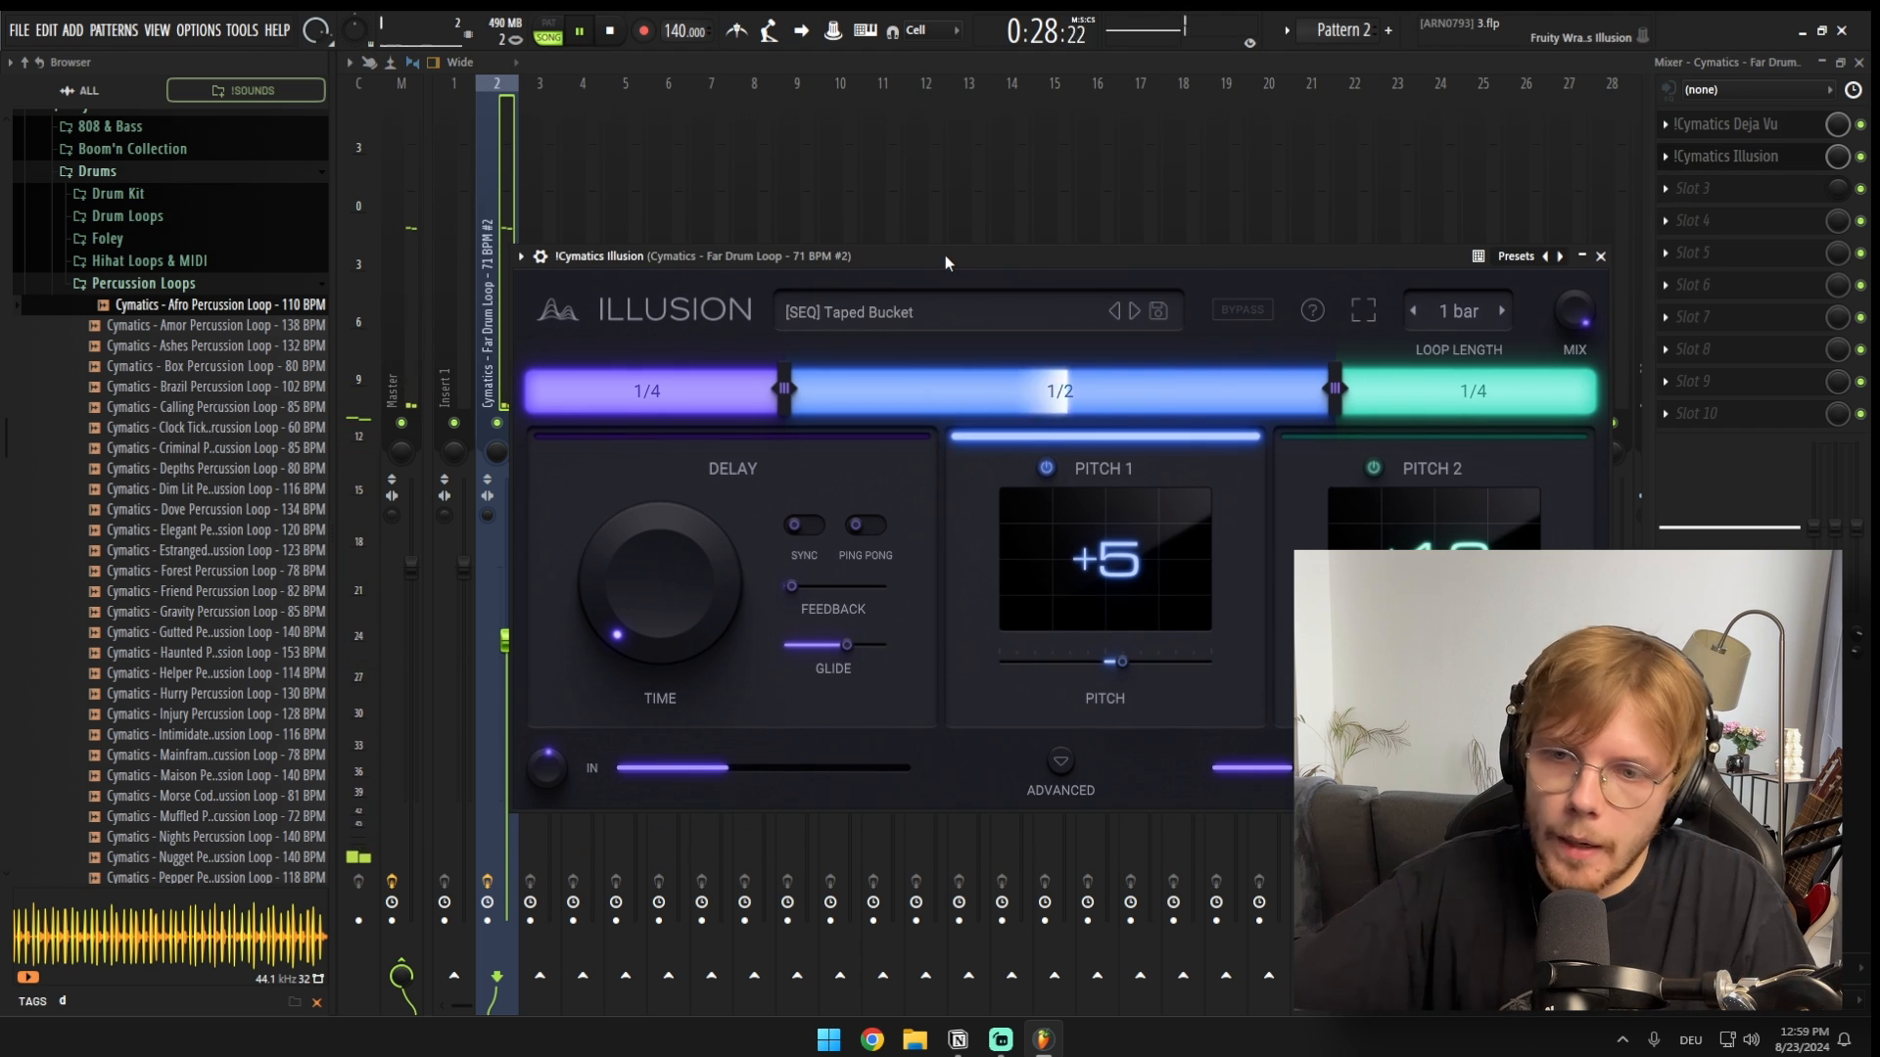
pyautogui.click(1600, 257)
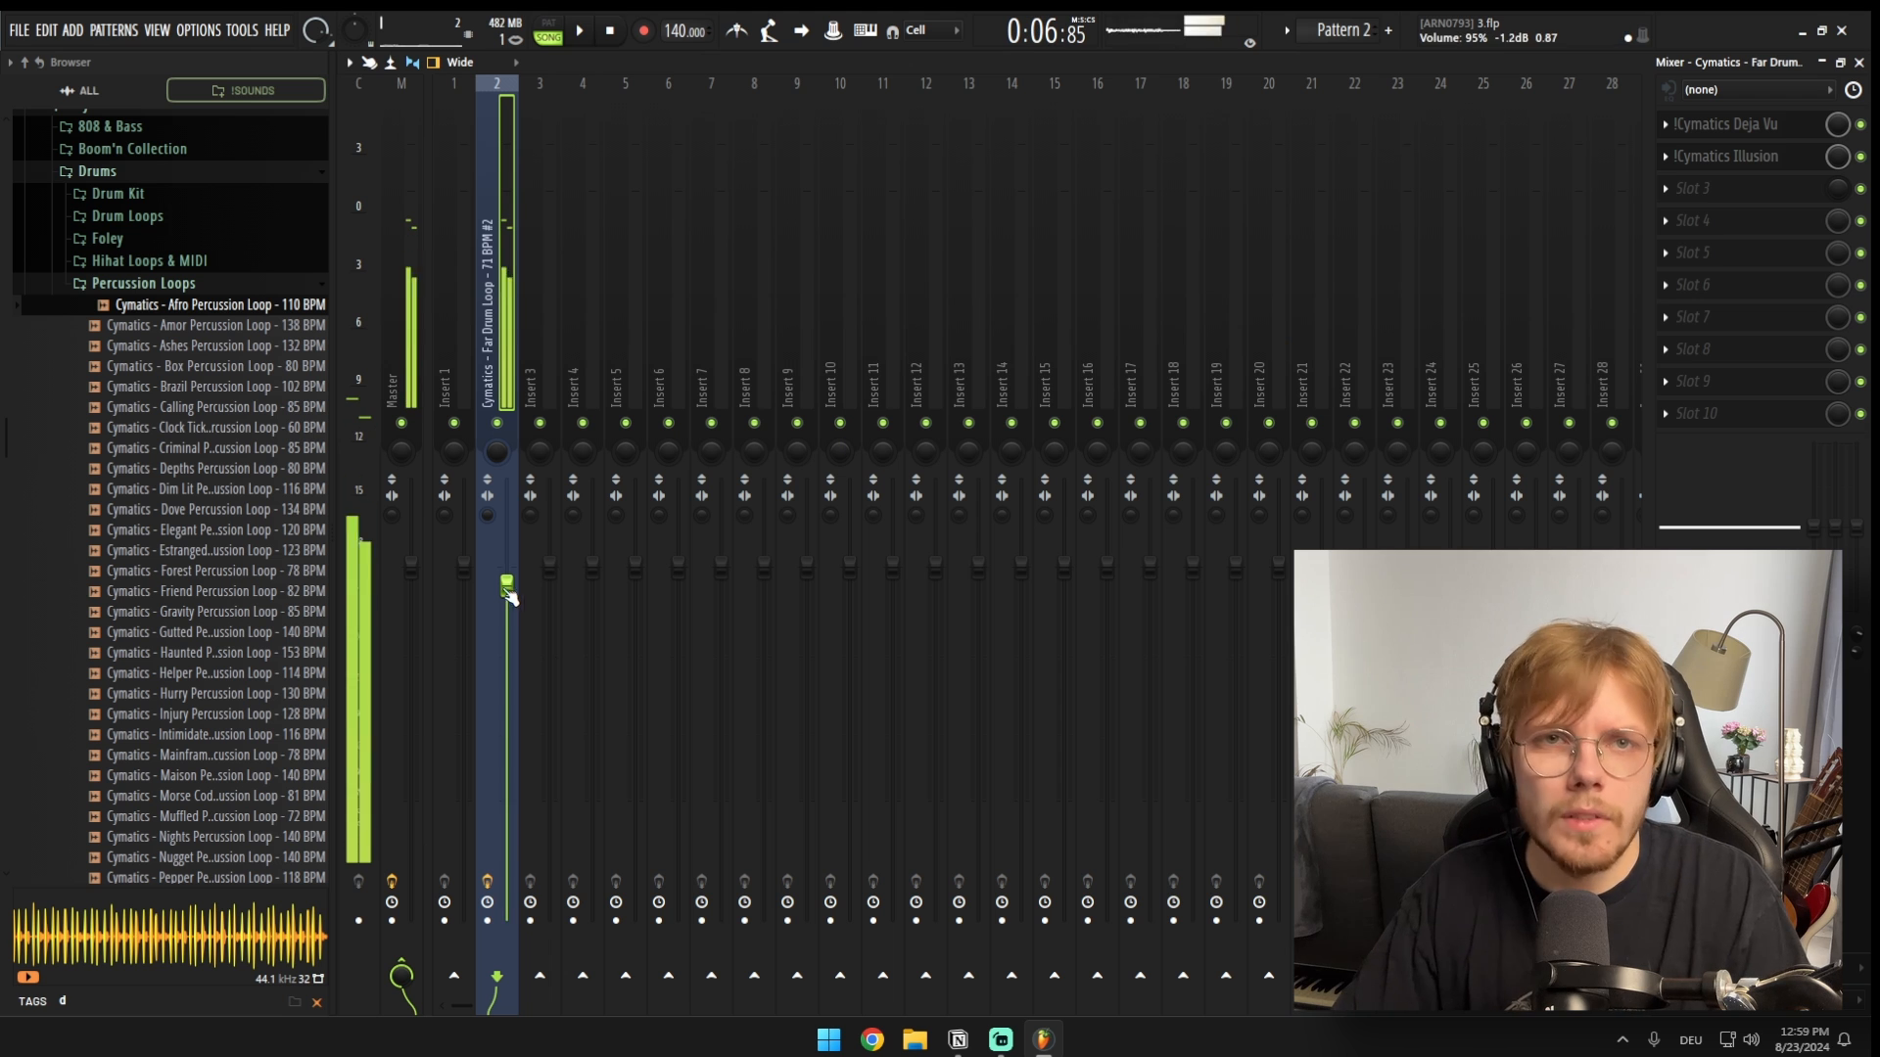
# Step: Render the Far Drum Loop mixer track to a full-song 32Bit float stereo audio clip
pyautogui.hotkey('alt', 'r')
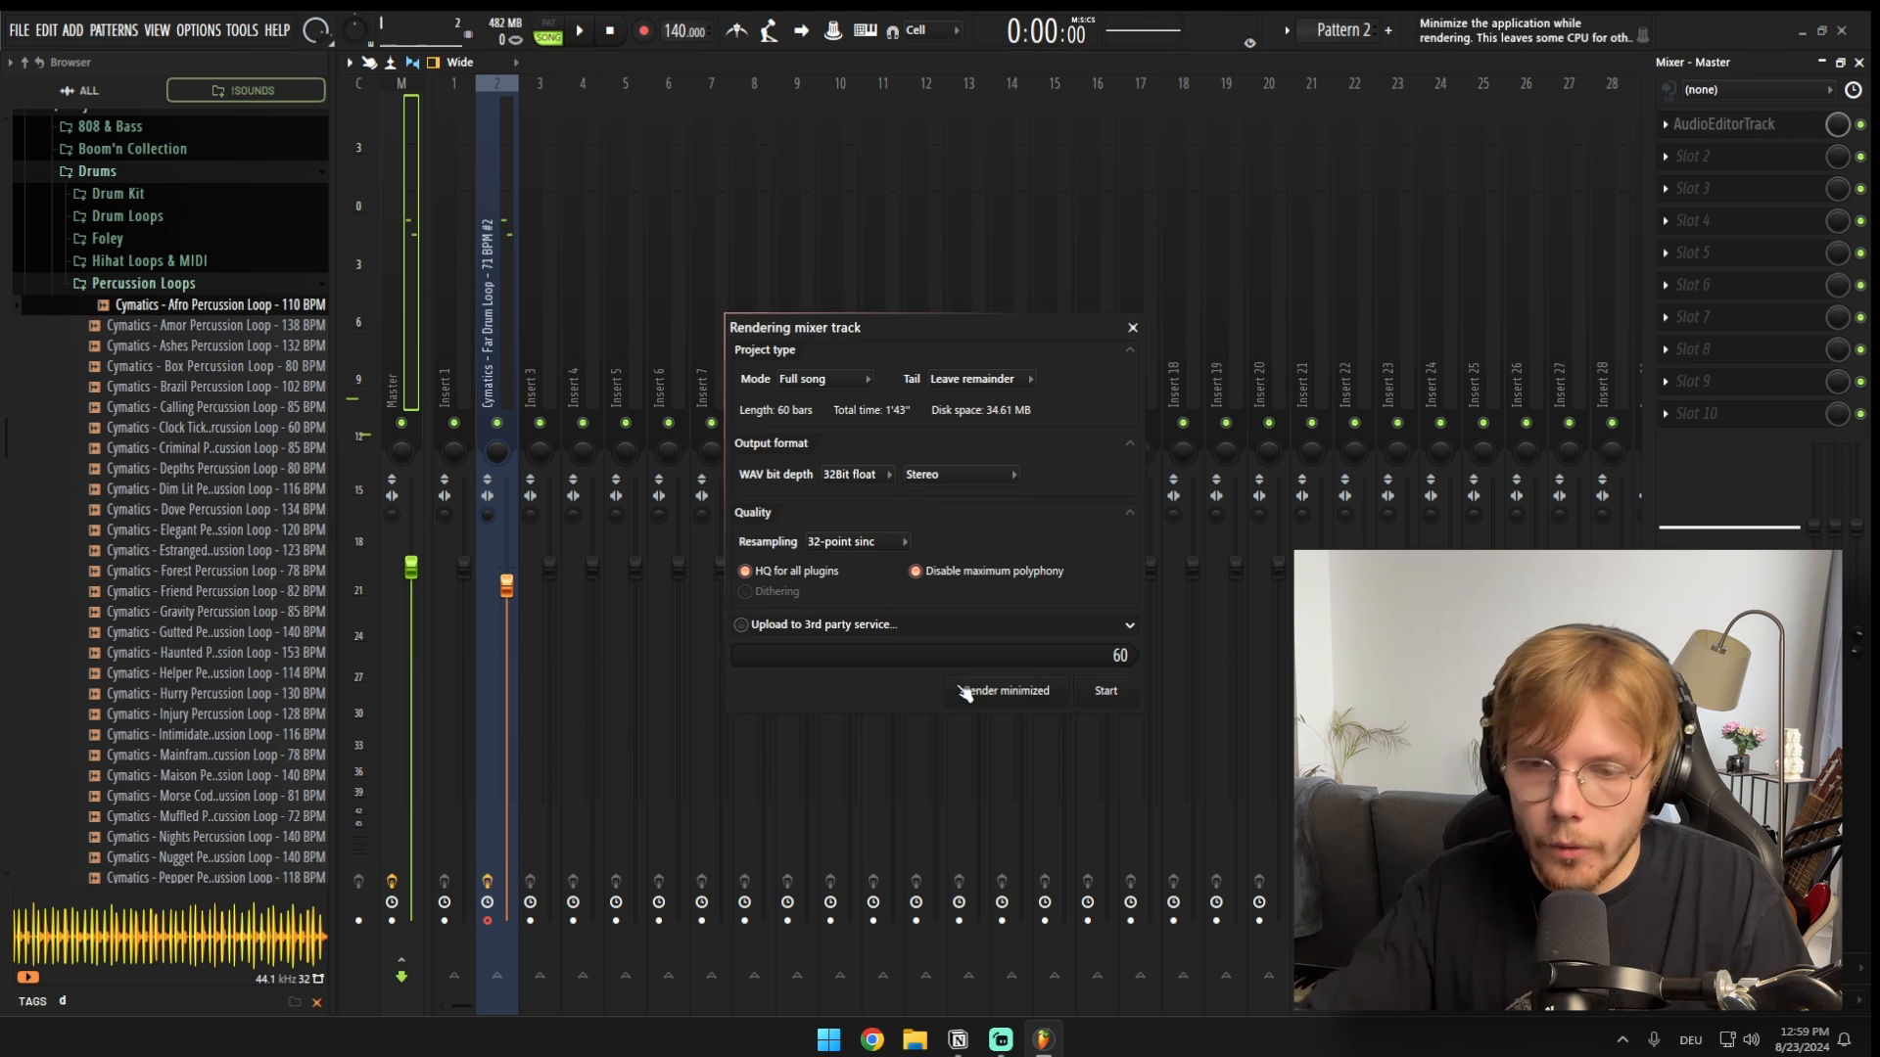
pyautogui.click(1100, 687)
pyautogui.press('Escape')
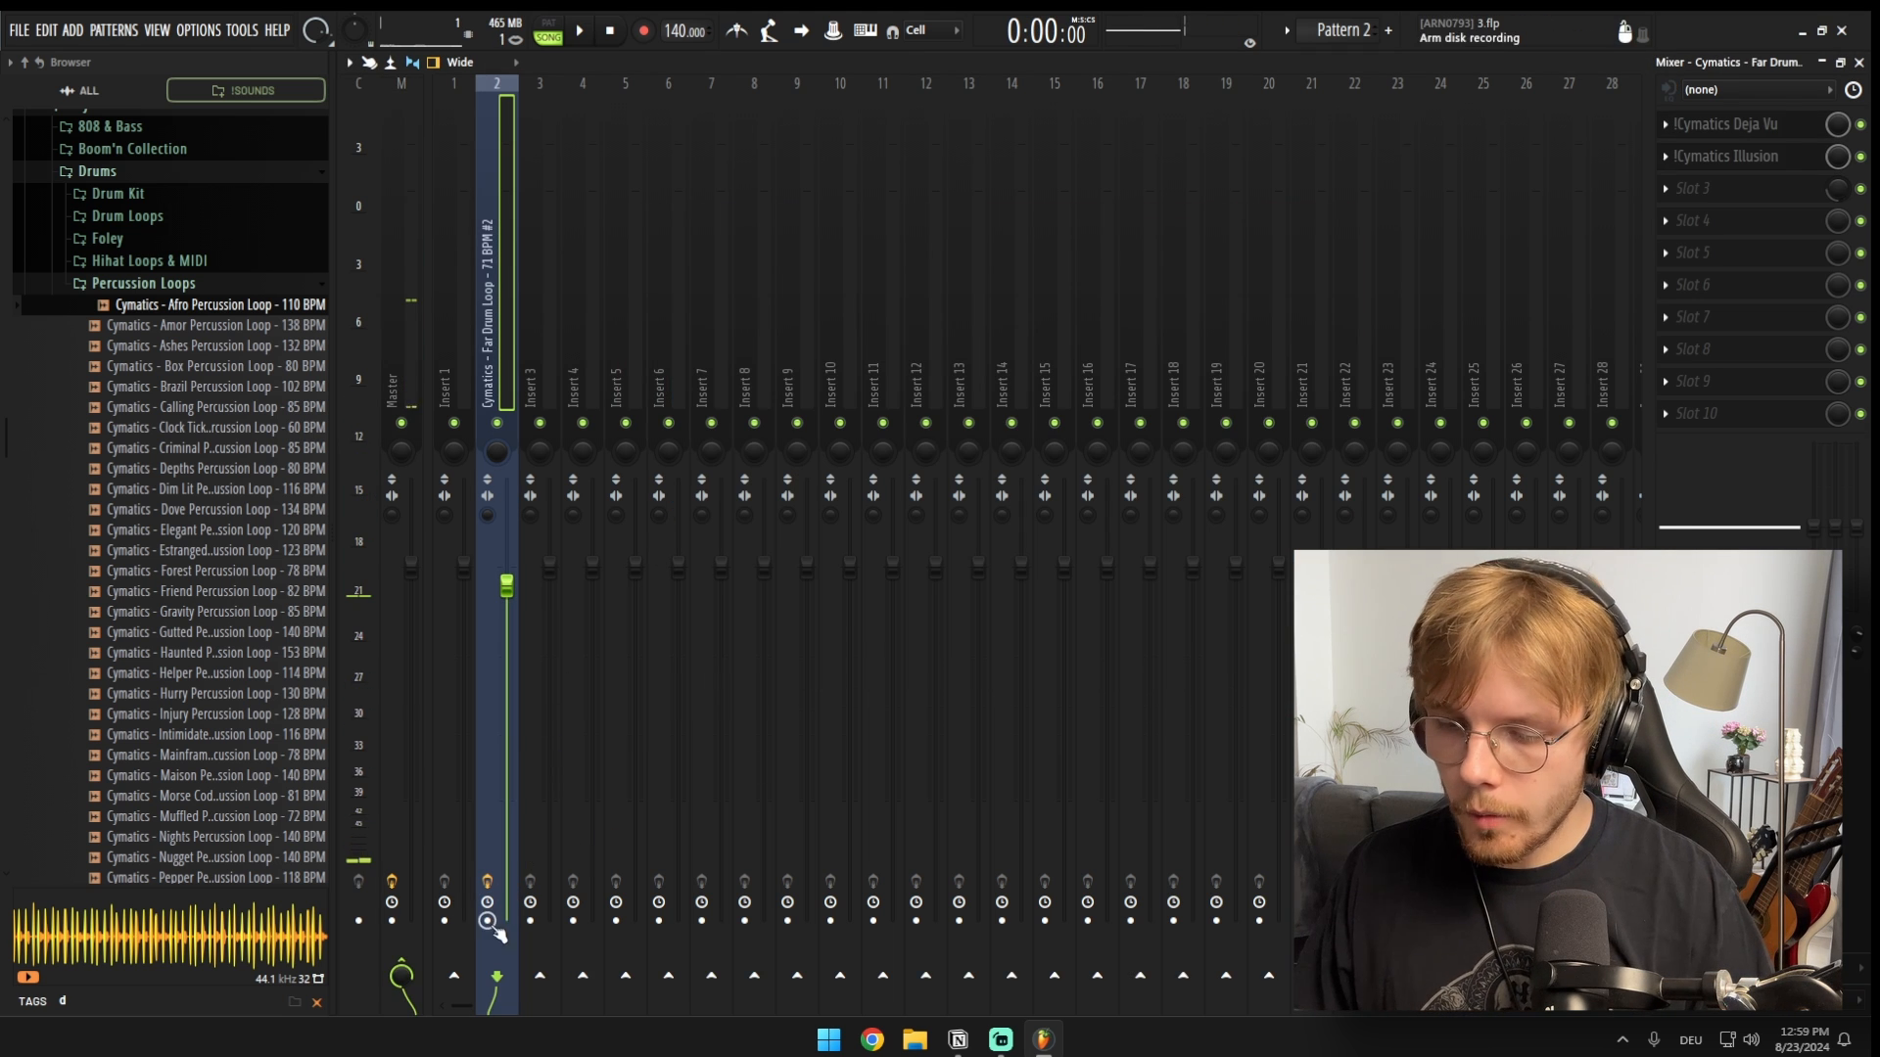
# Step: Show the playlist, place the playback start at bar 5, solo Track 6 and play it
pyautogui.press('F5')
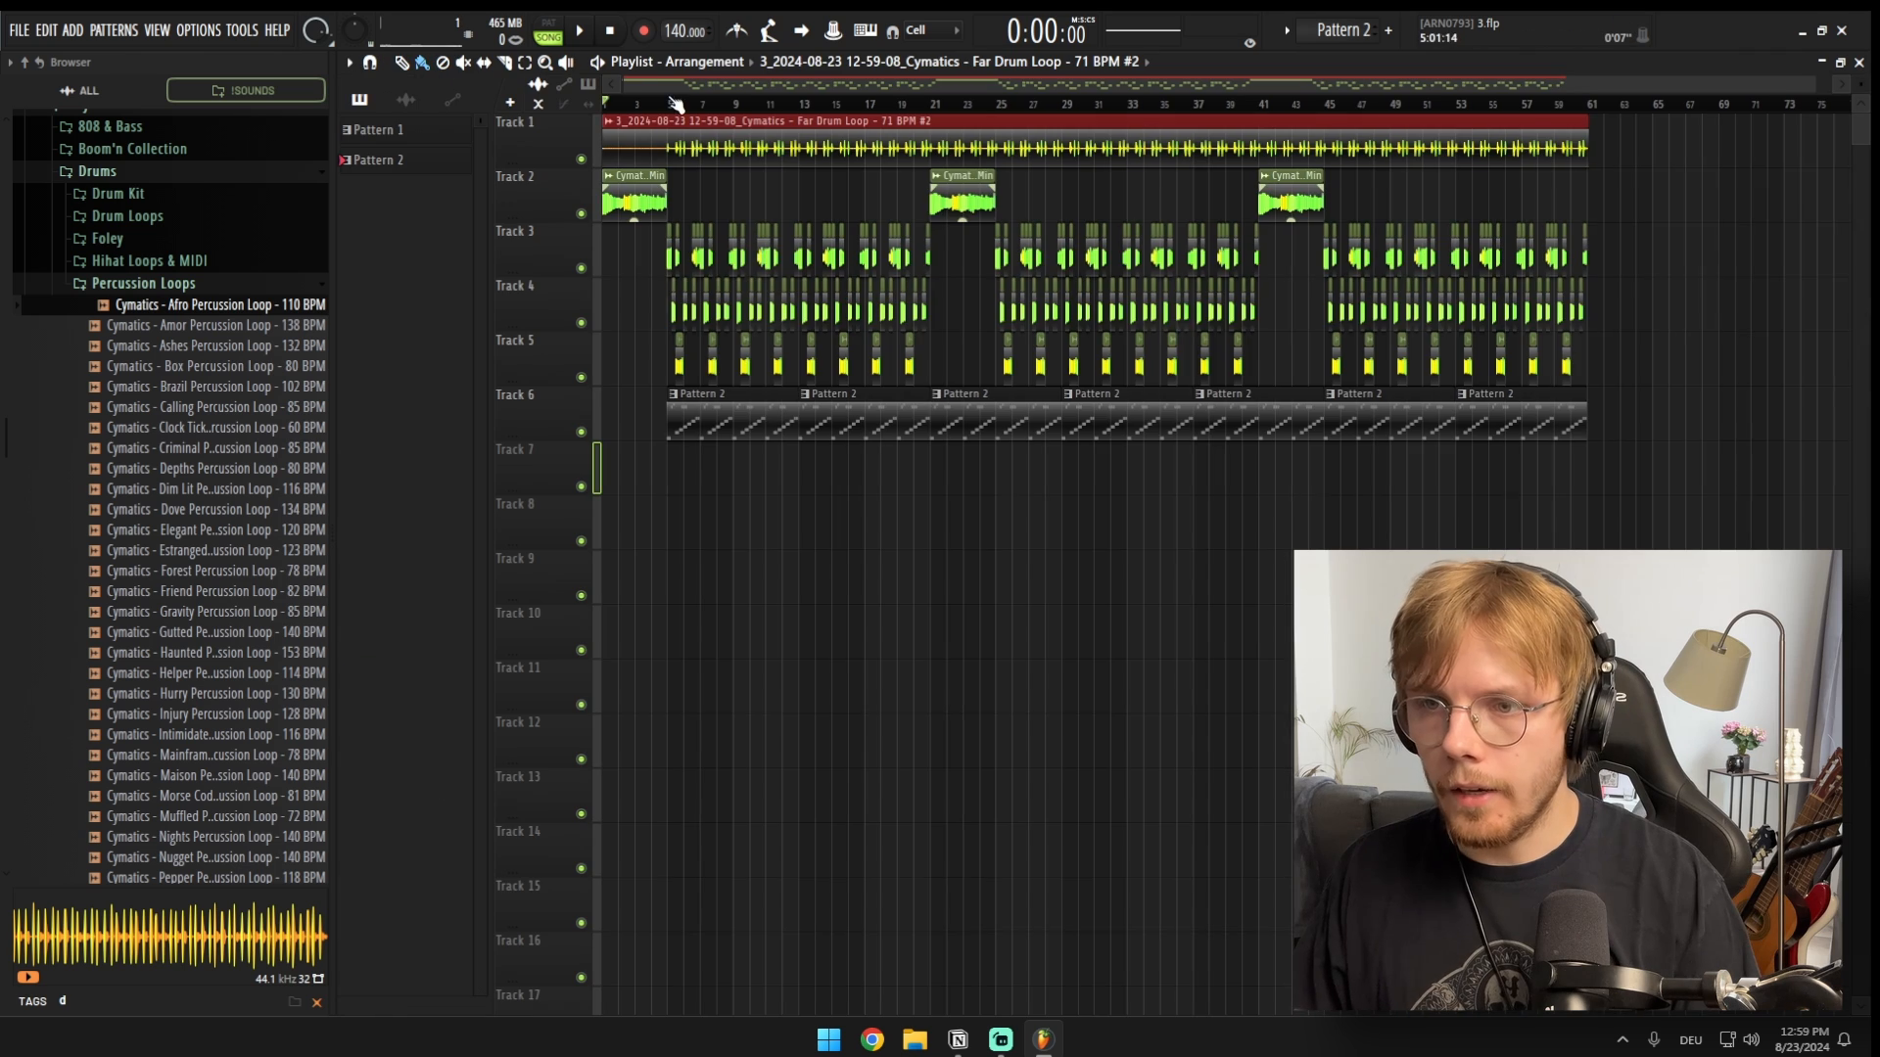
pyautogui.click(671, 103)
pyautogui.scroll(6, 576, 261)
pyautogui.rightClick(582, 433)
pyautogui.press('space')
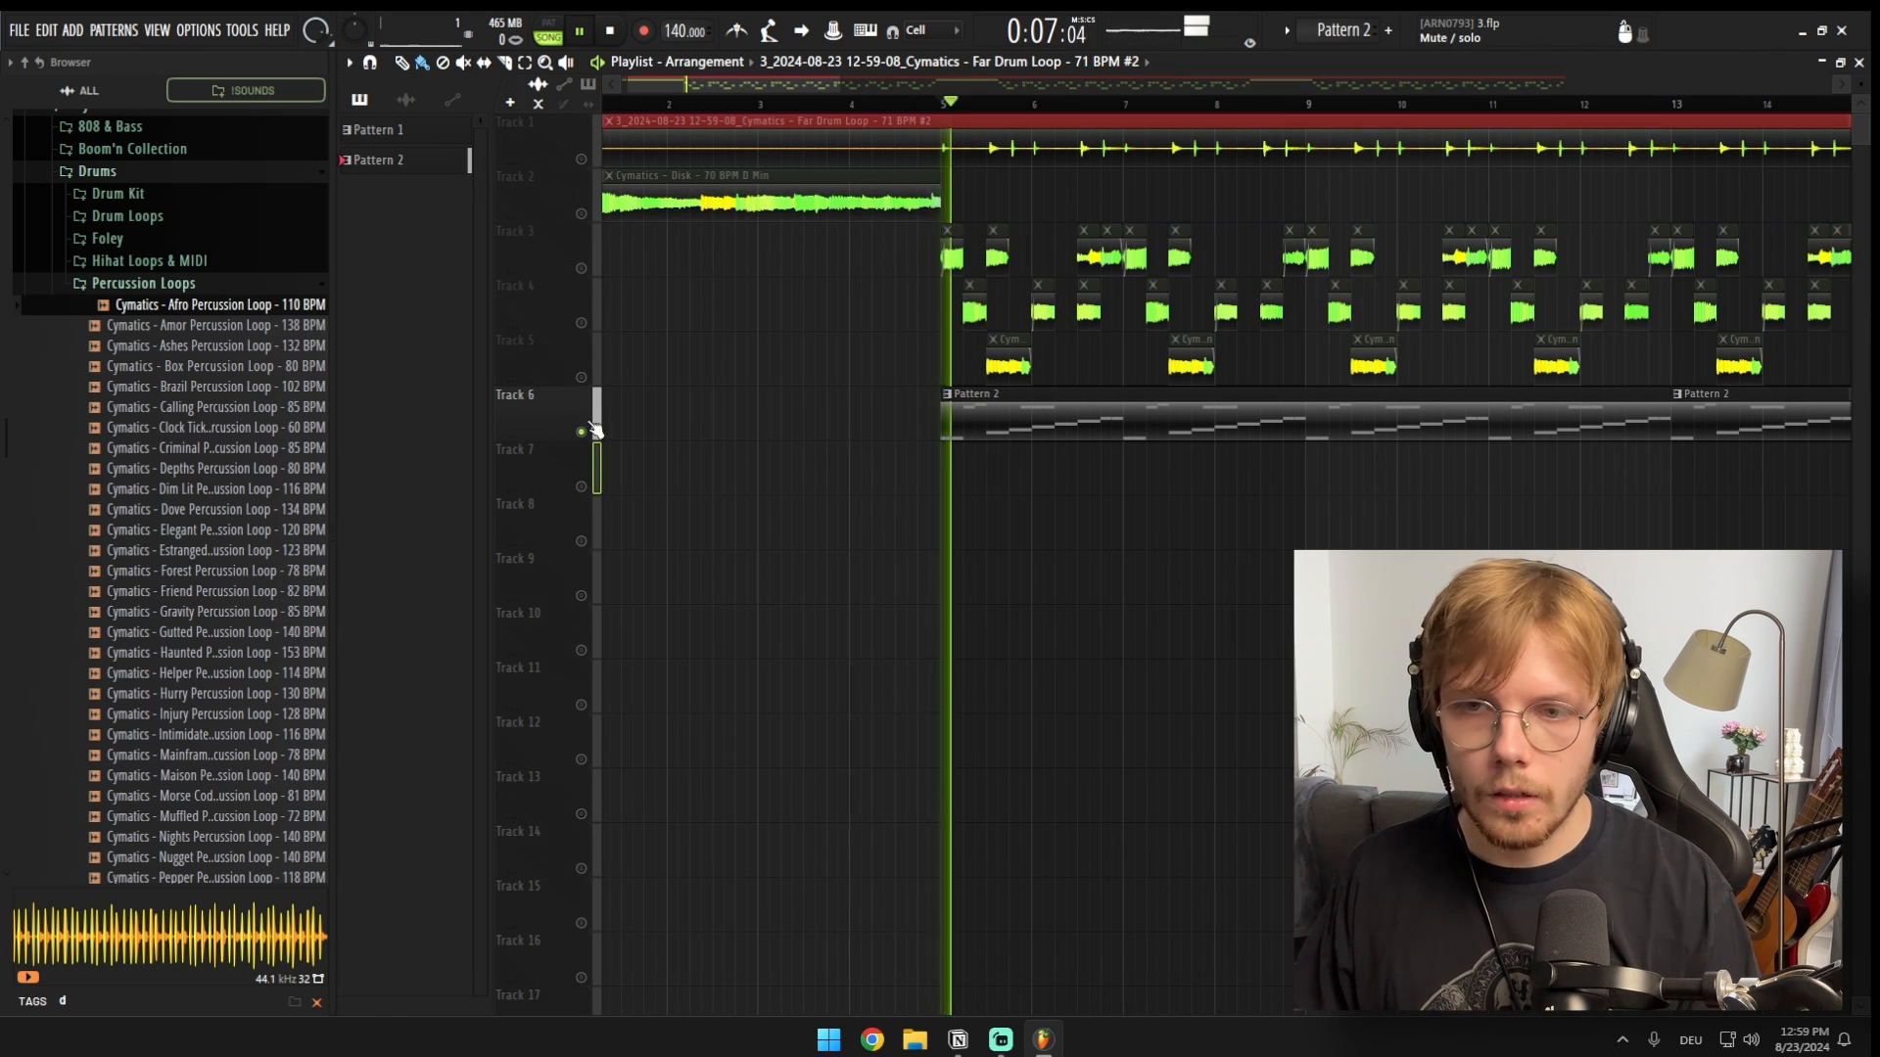
# Step: Unmute Track 1 and move the rendered drum clip from it down to Track 7
pyautogui.scroll(-4, 594, 401)
pyautogui.click(581, 160)
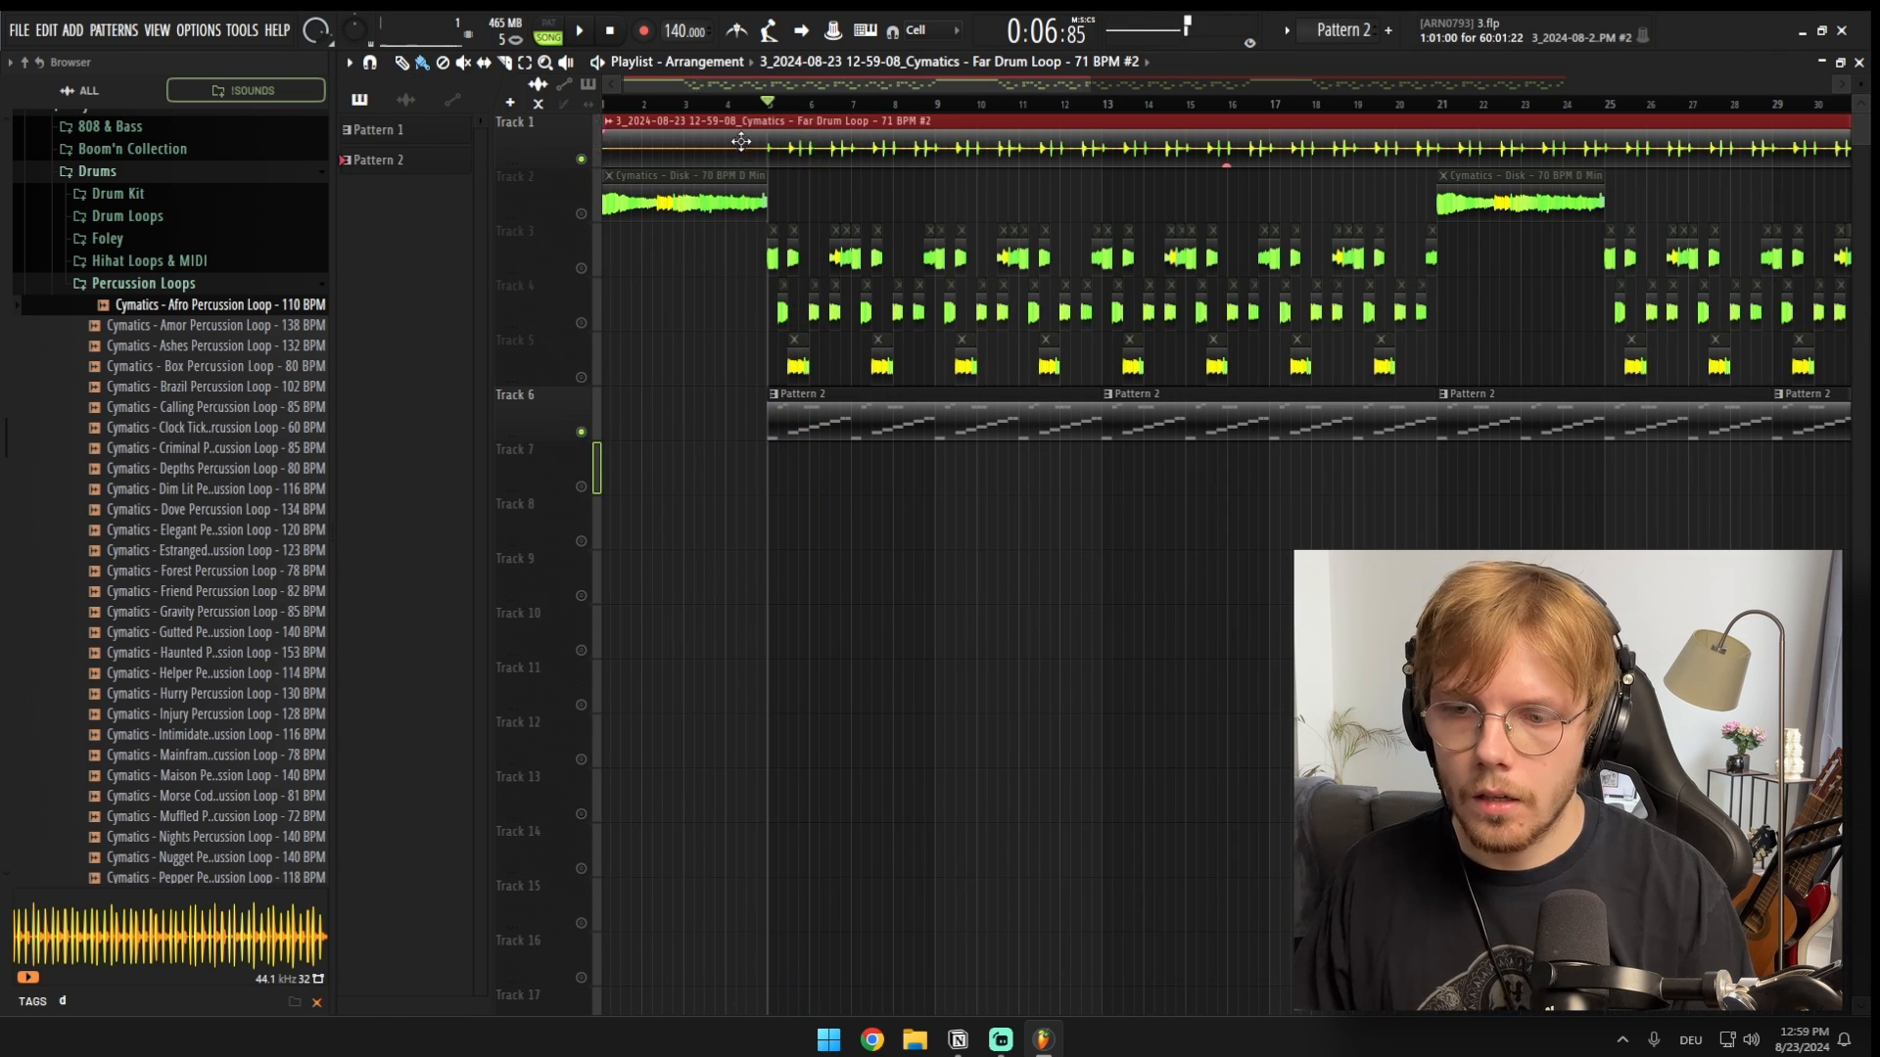
pyautogui.moveTo(741, 142); pyautogui.dragTo(741, 469)
pyautogui.scroll(3, 743, 512)
# Step: Chop the rendered drum clip on Track 7 into one-beat slices and delete the slices before bar 5
pyautogui.rightClick(609, 444)
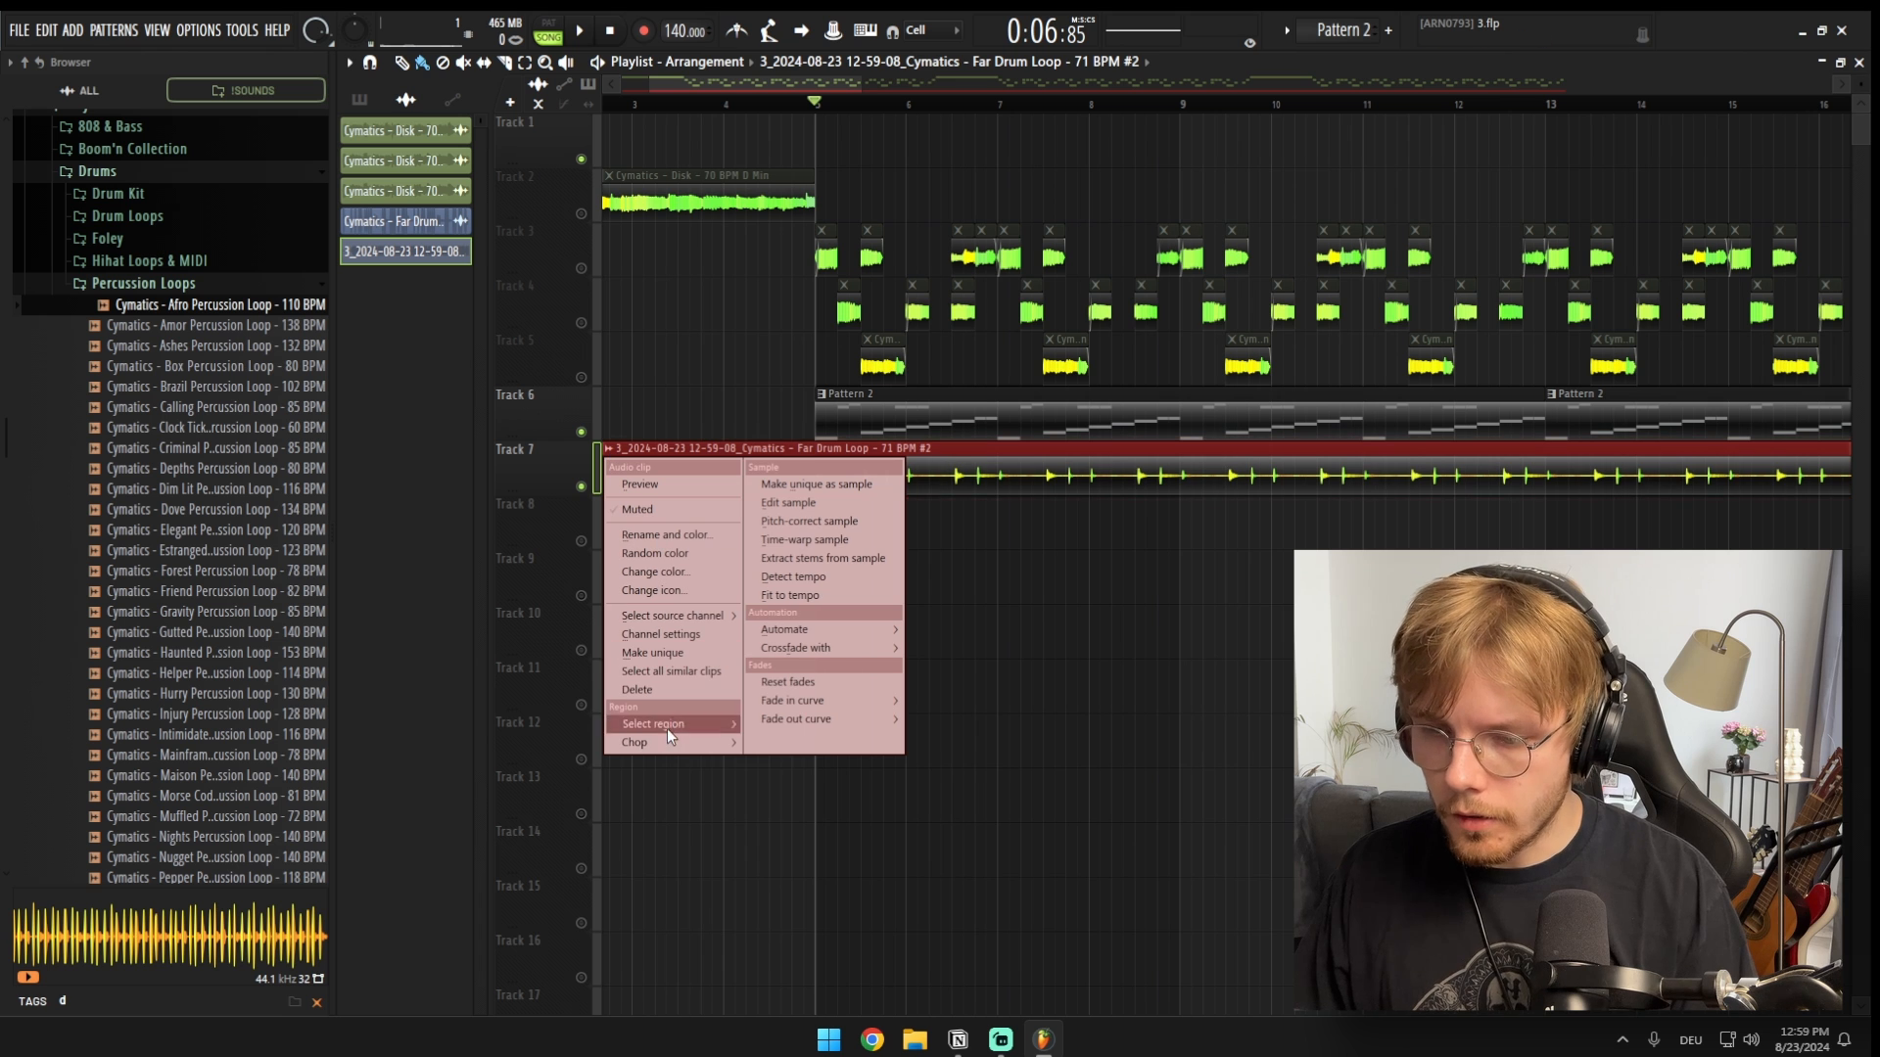
pyautogui.moveTo(685, 742)
pyautogui.click(978, 878)
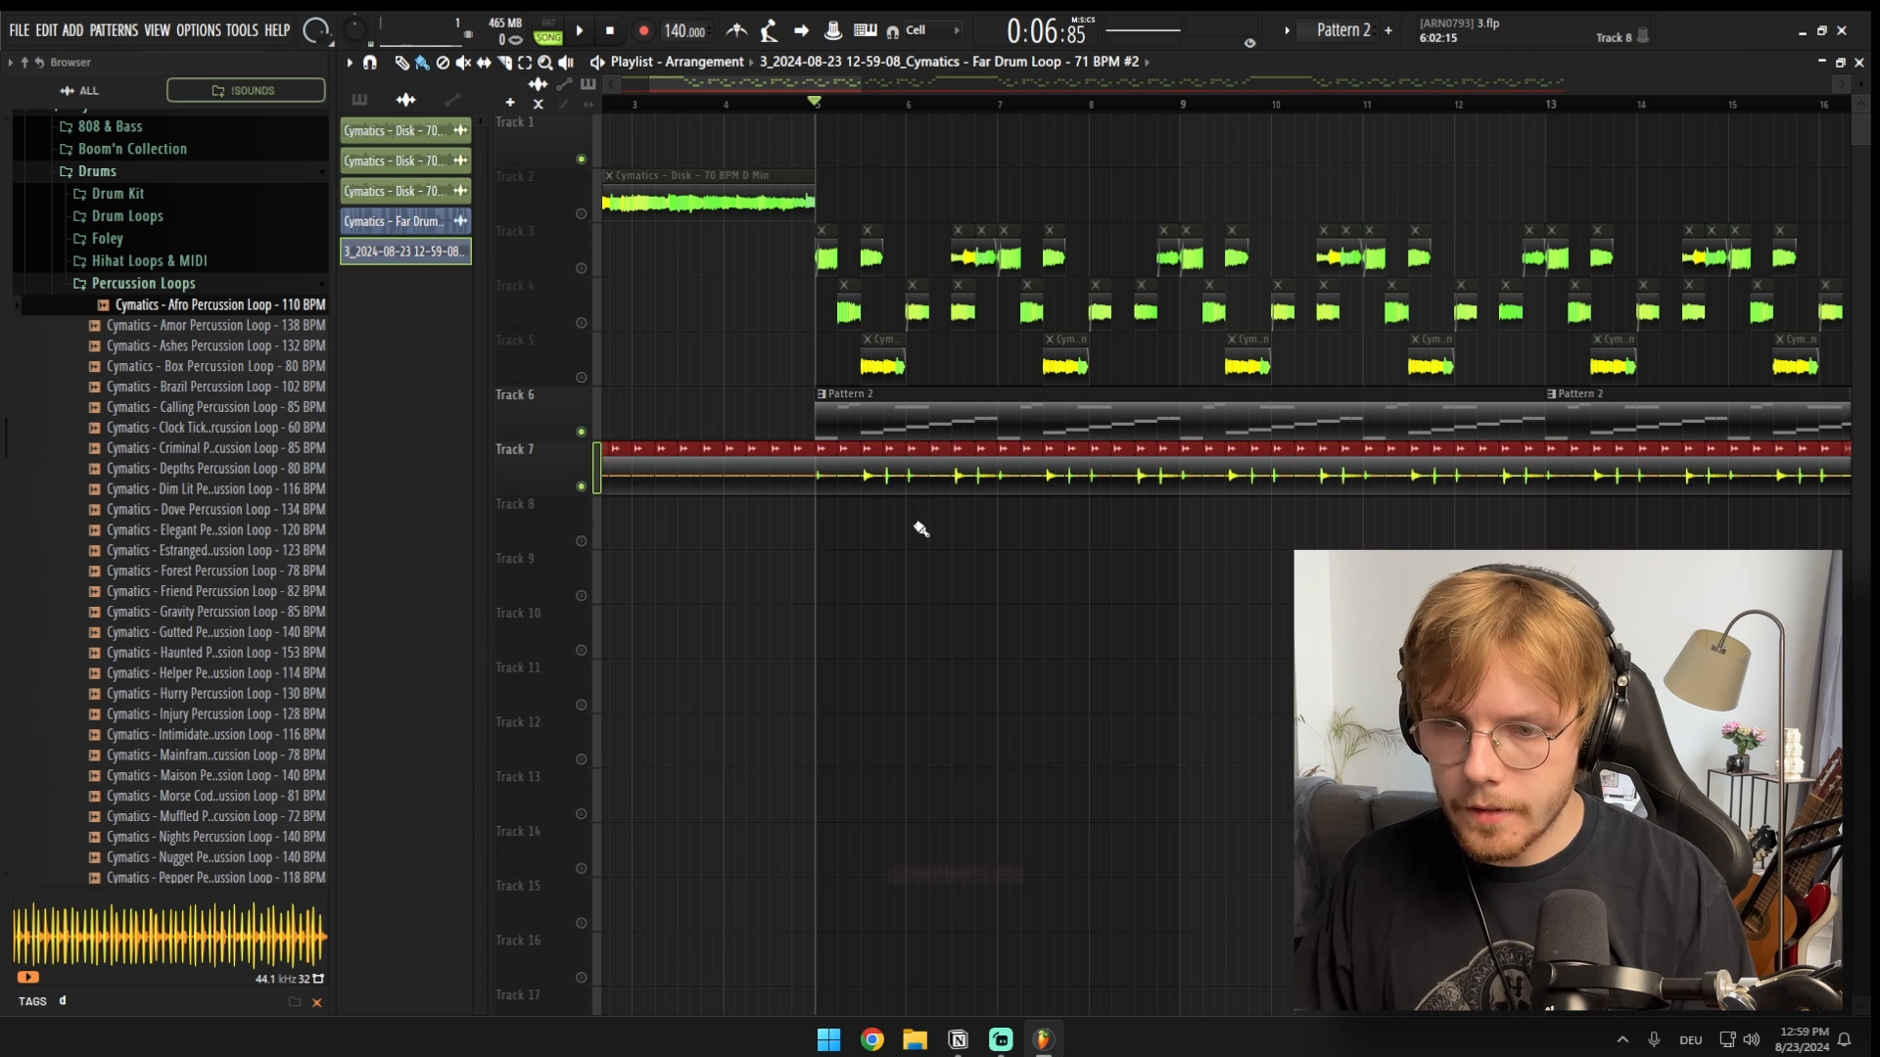
pyautogui.hotkey('ctrl', 'd')
pyautogui.moveTo(801, 464)
pyautogui.mouseDown()
pyautogui.moveTo(377, 520)
pyautogui.moveTo(863, 502)
pyautogui.mouseUp()
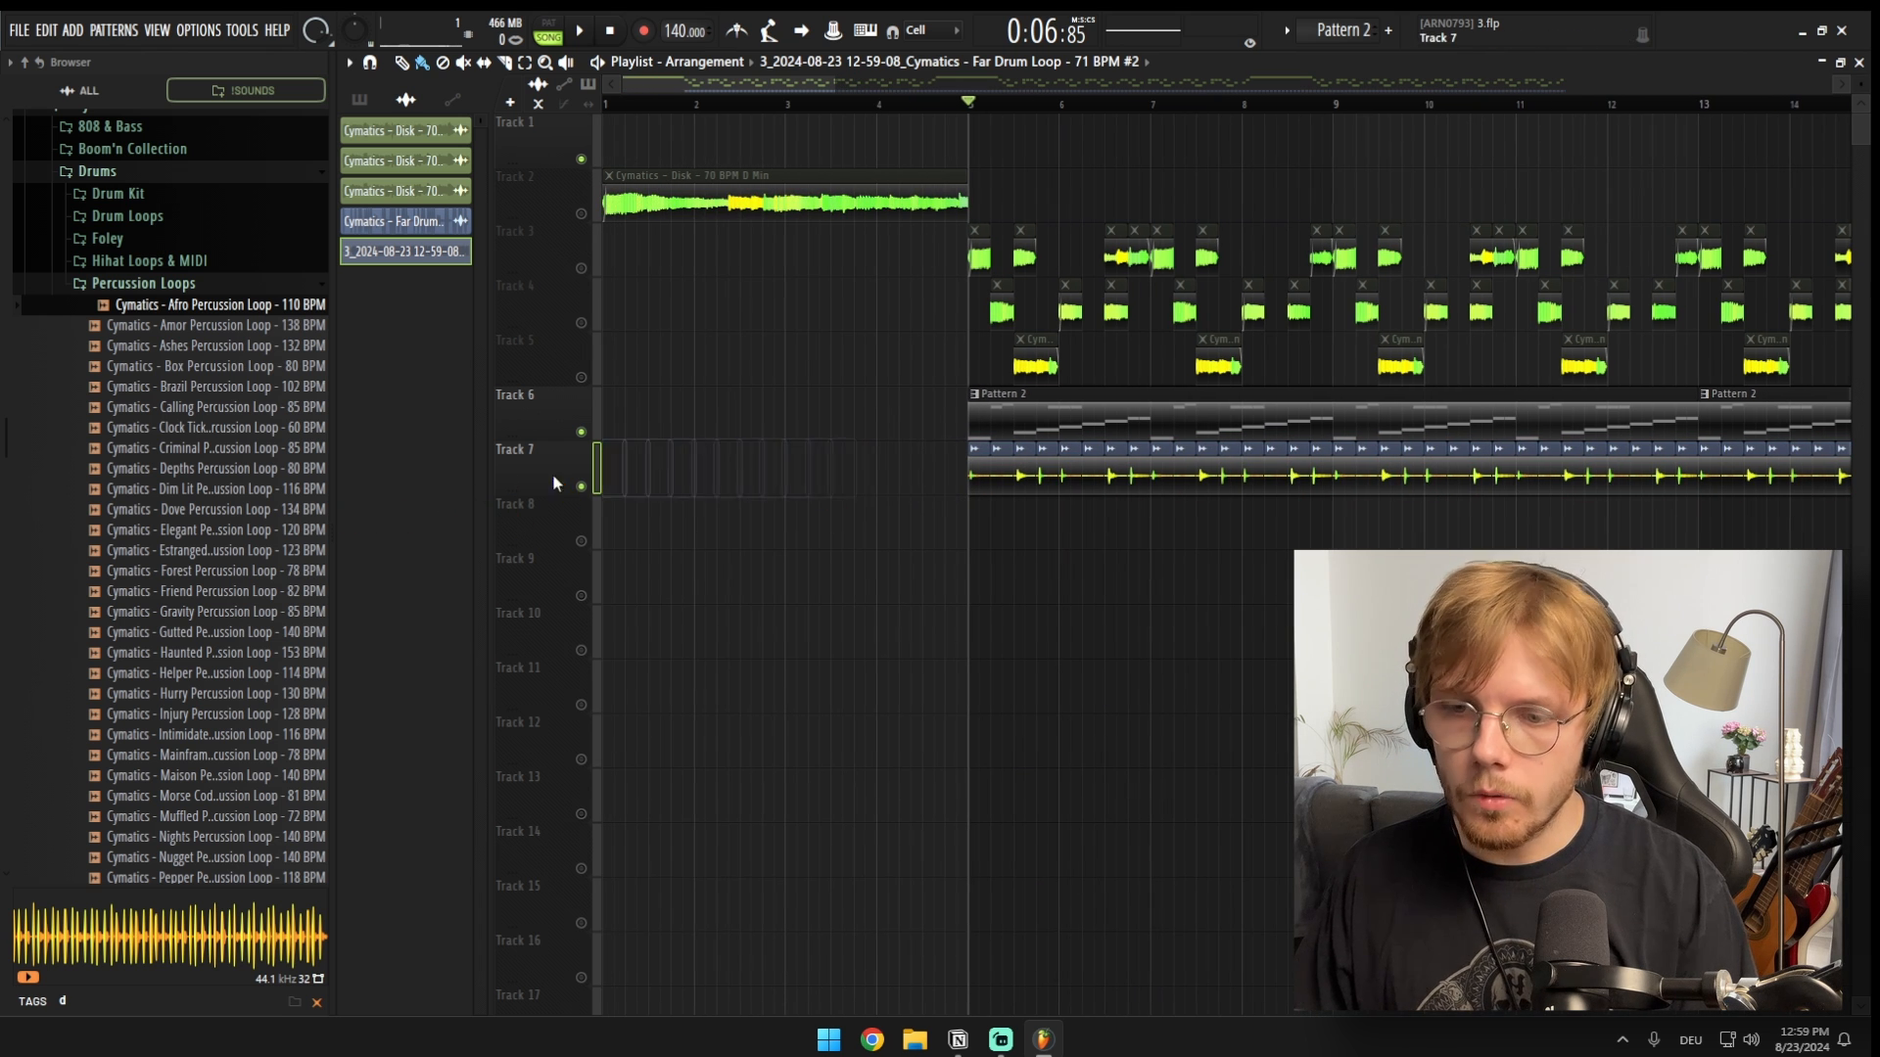
# Step: Nudge bar 5's first Track 7 slice later and its third slice slightly earlier, auditioning the timing against Pattern 2
pyautogui.scroll(4, 744, 522)
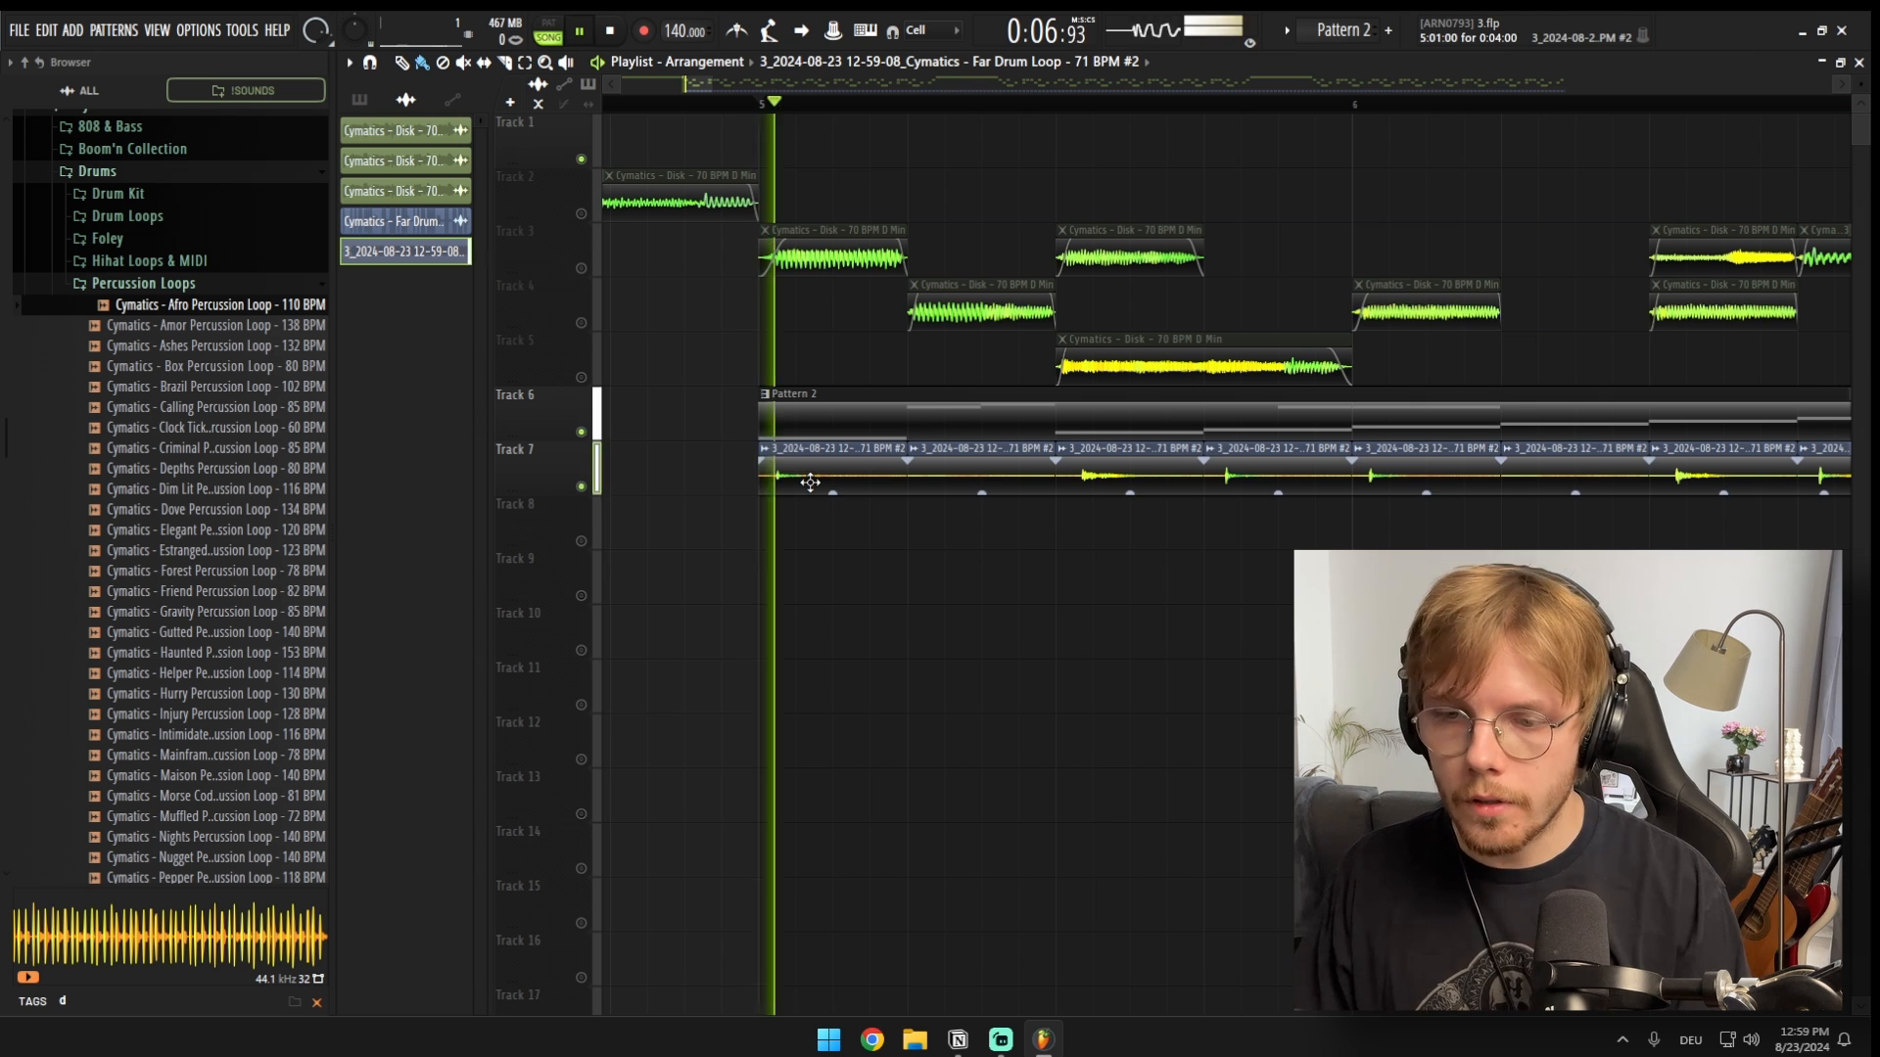
pyautogui.press('space')
pyautogui.moveTo(809, 483); pyautogui.dragTo(817, 485)
pyautogui.press('space')
pyautogui.moveTo(1127, 479); pyautogui.dragTo(1104, 525)
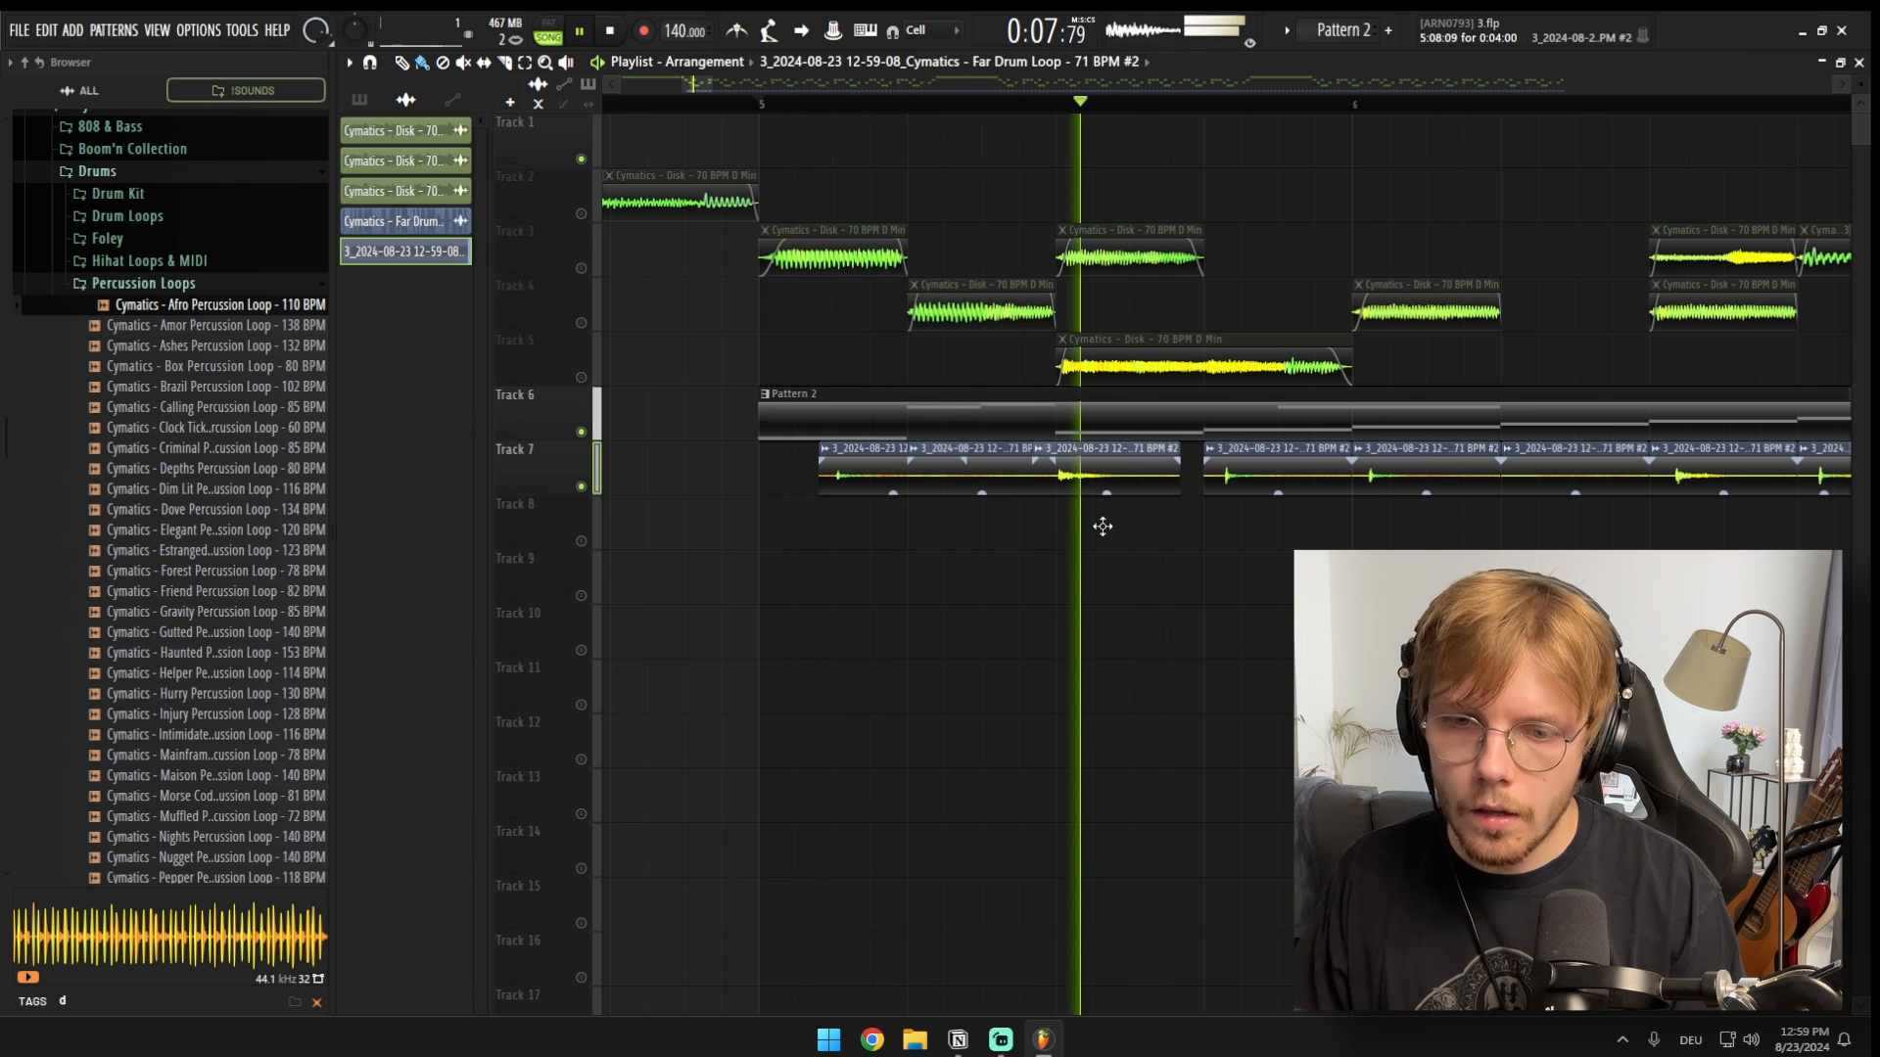
pyautogui.press('space')
pyautogui.press('space')
pyautogui.scroll(-1, 1101, 519)
pyautogui.press('space')
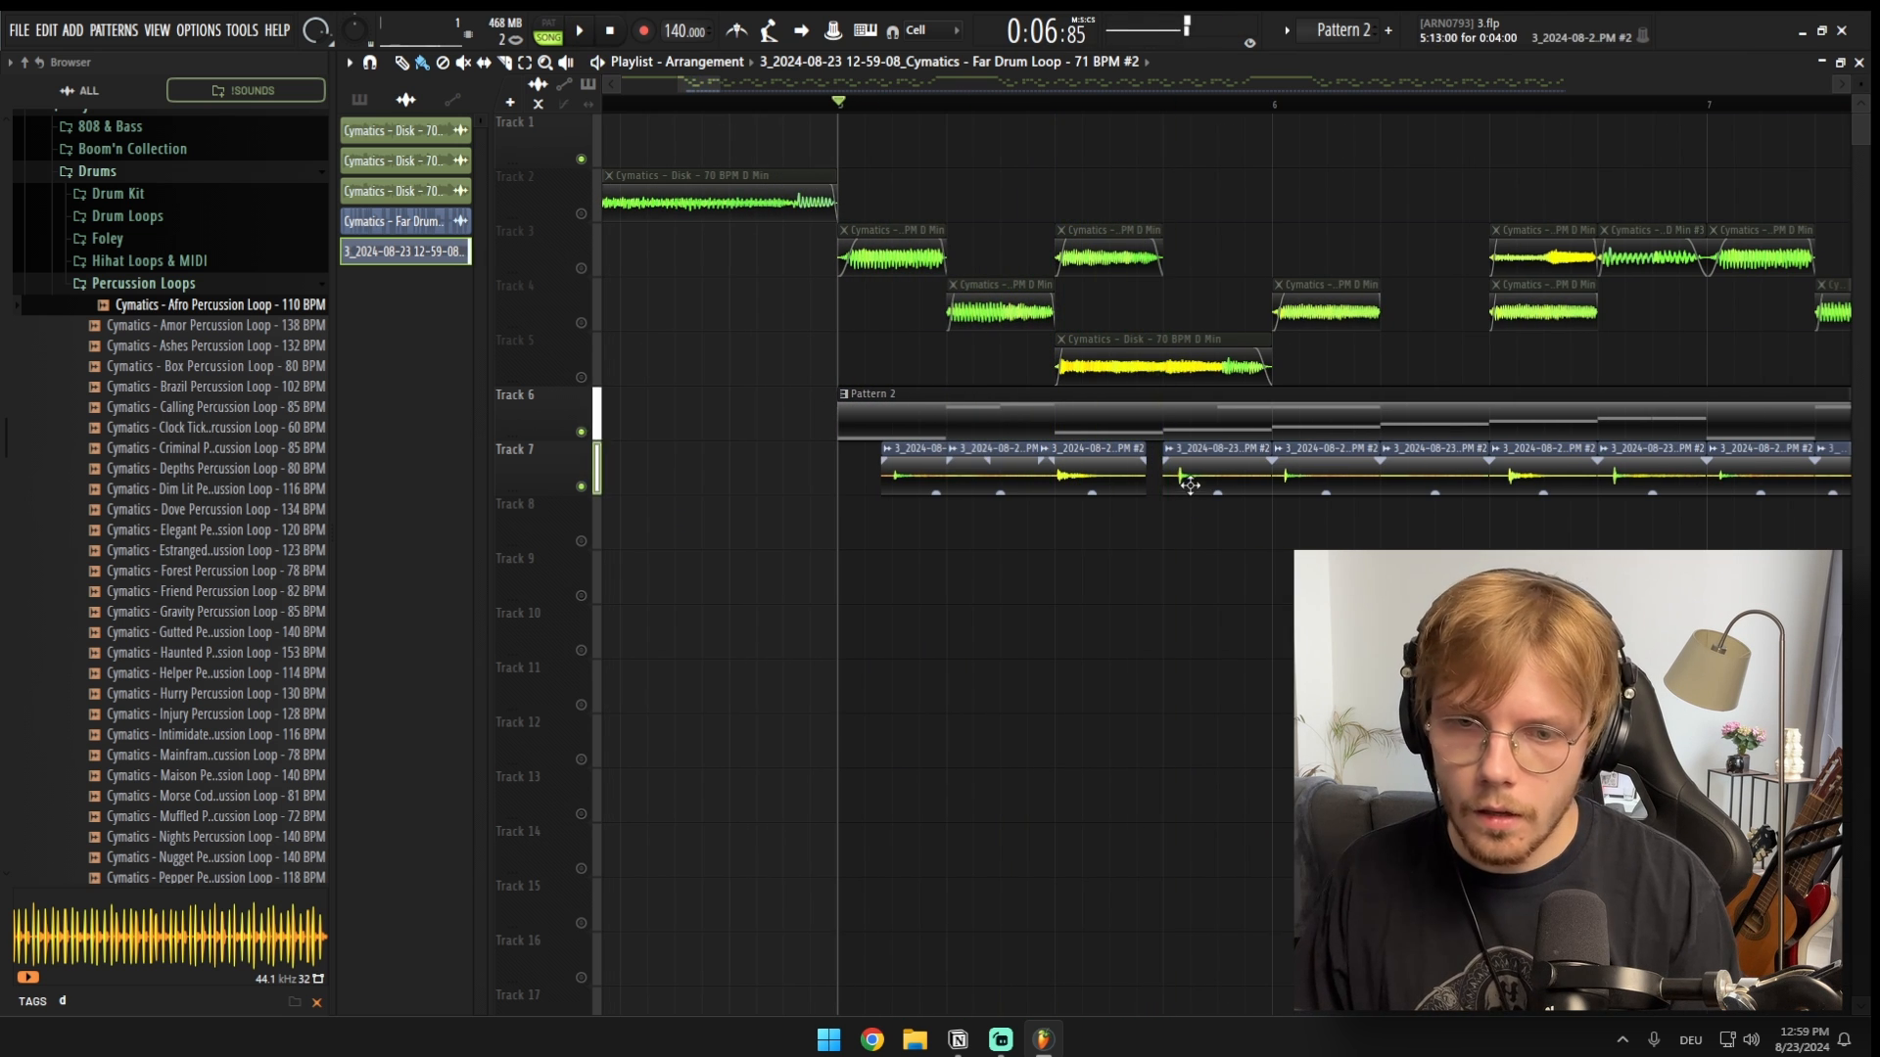
# Step: Play the arrangement and check the timing of the Track 7 drum slices in bars 5 to 7
pyautogui.scroll(-2, 1202, 520)
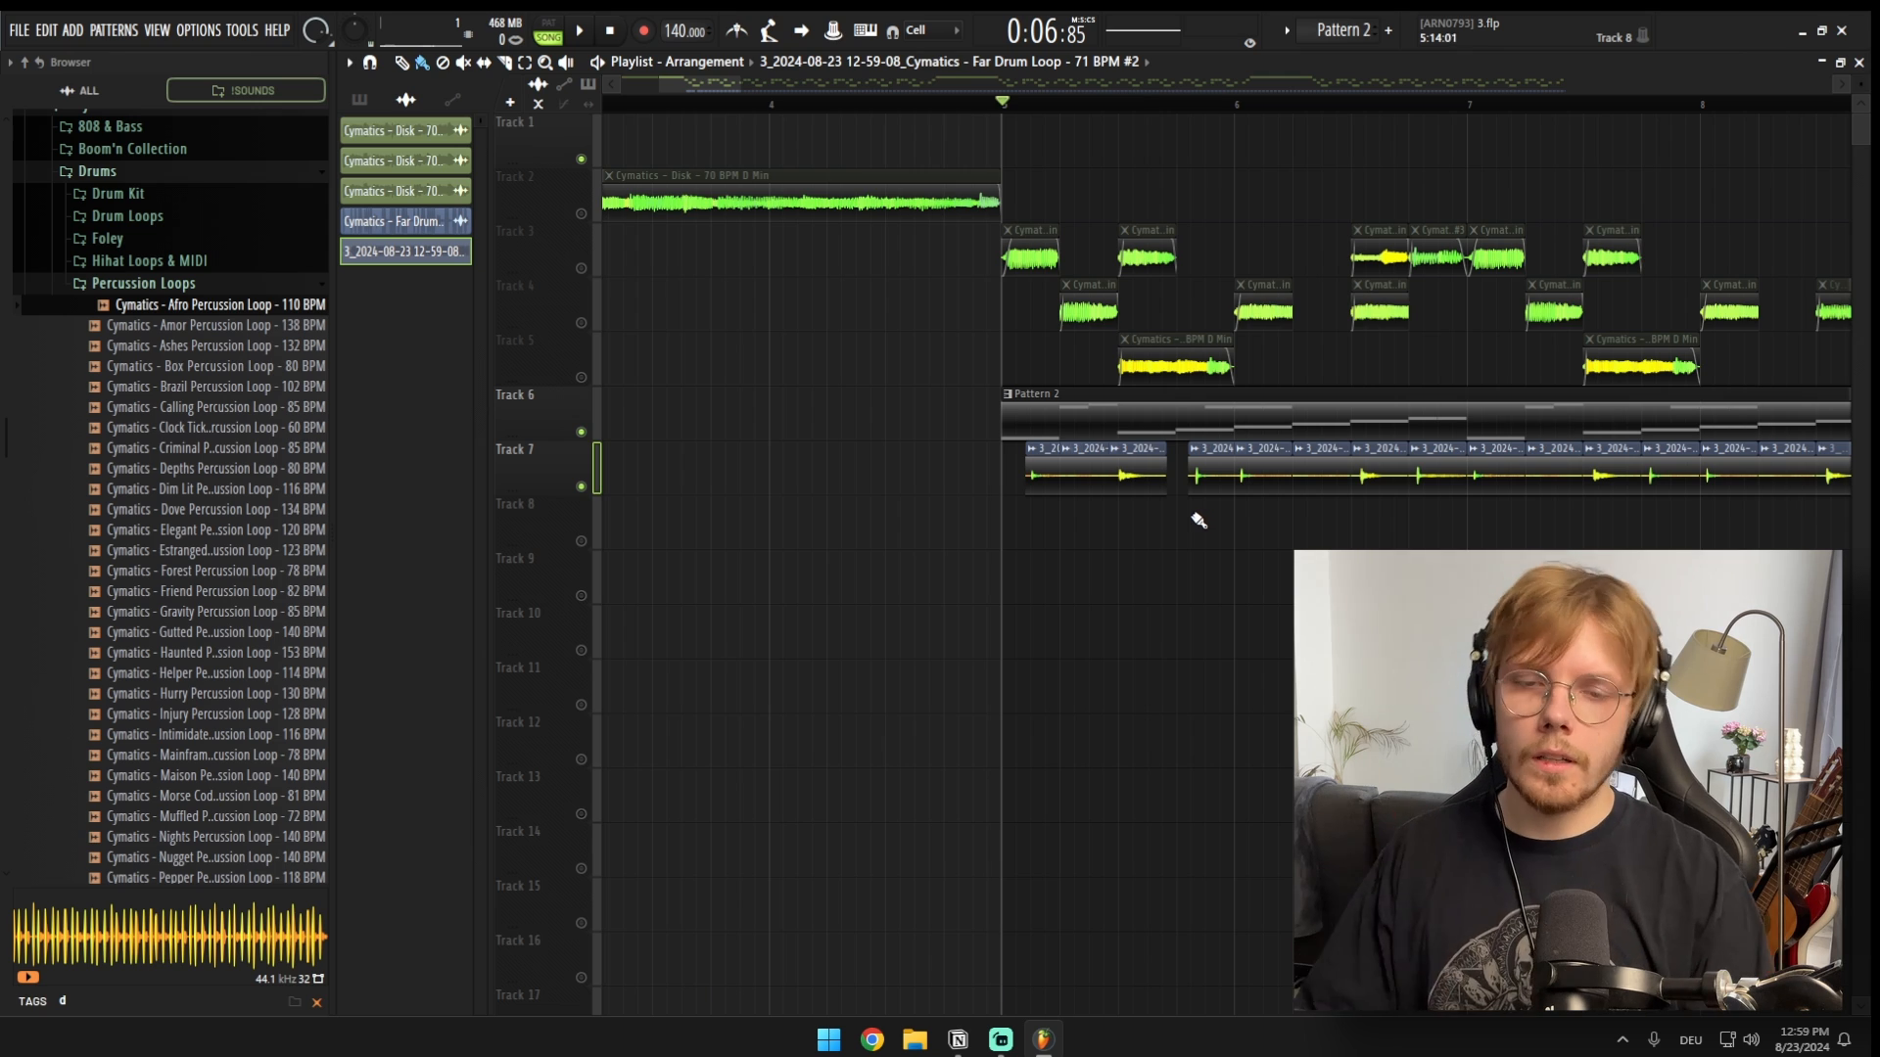
pyautogui.scroll(-2, 1199, 520)
pyautogui.press('space')
pyautogui.scroll(3, 1221, 551)
pyautogui.scroll(-1, 773, 525)
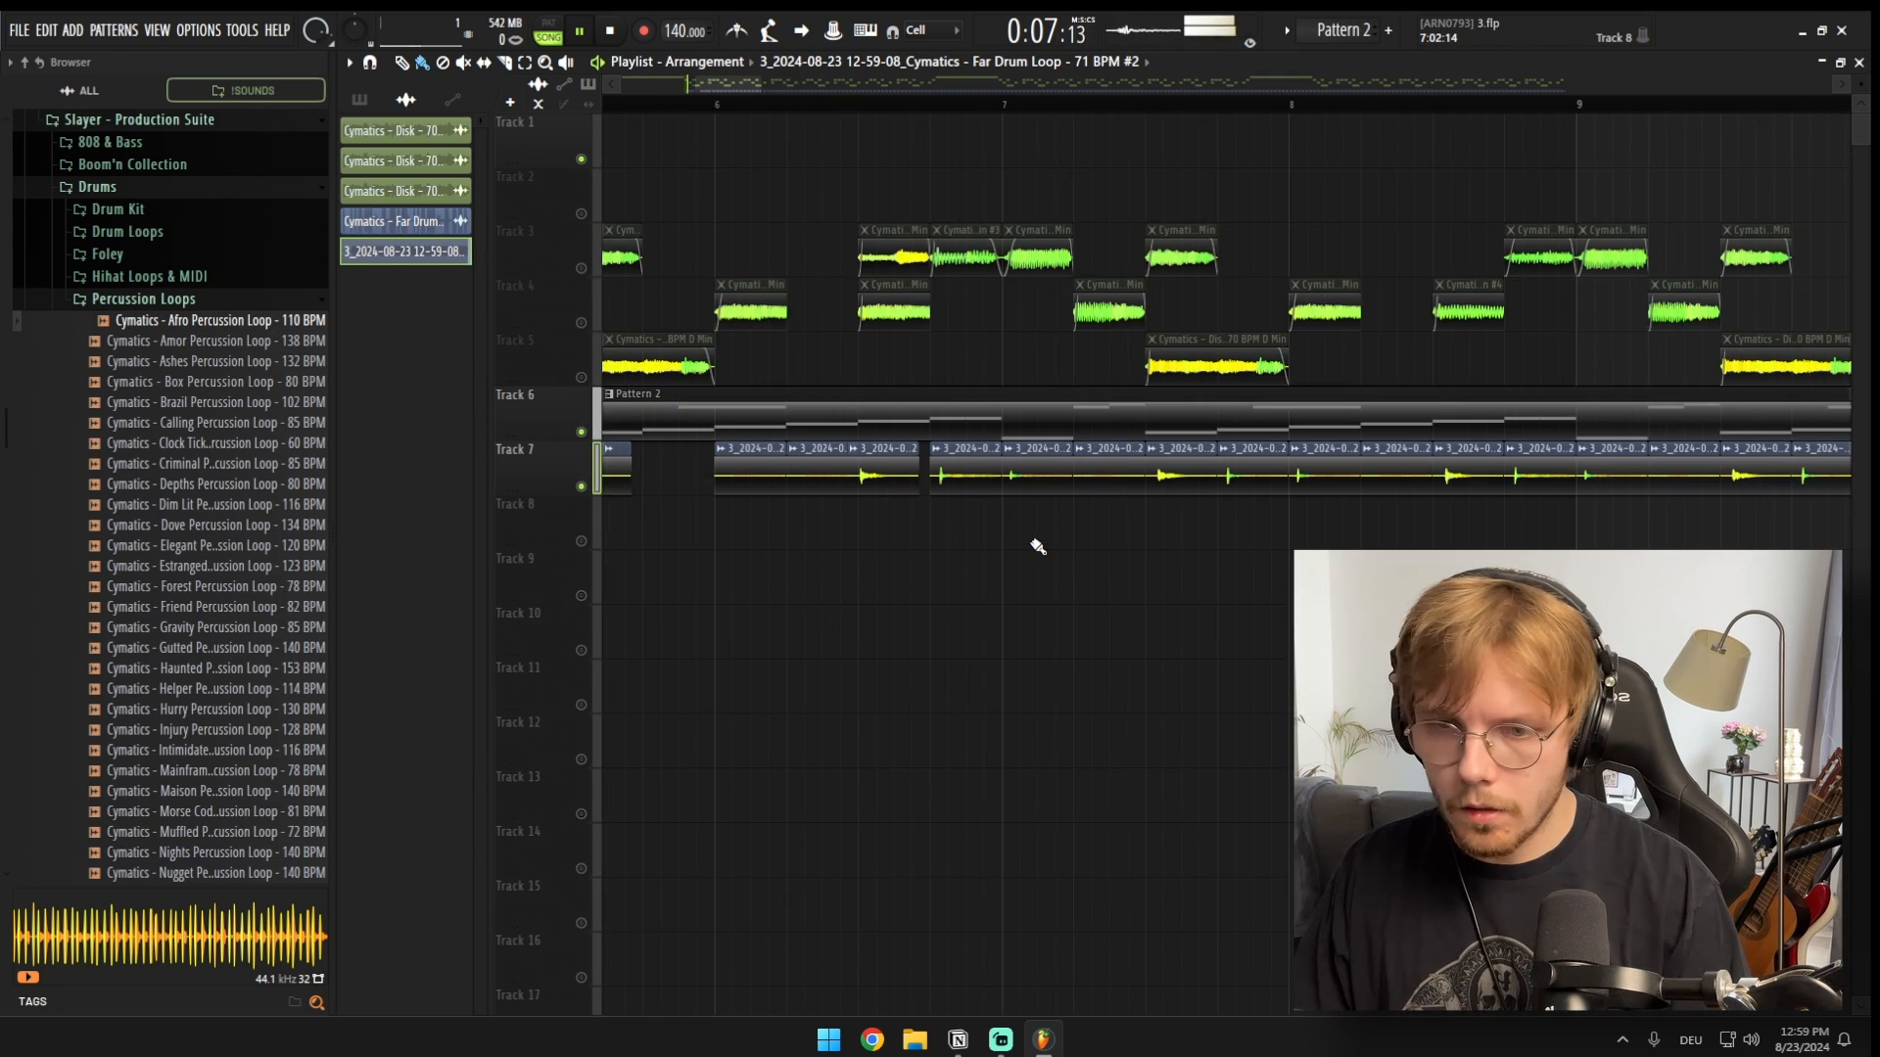
pyautogui.scroll(-3, 1004, 544)
pyautogui.scroll(2, 1008, 510)
pyautogui.scroll(3, 957, 483)
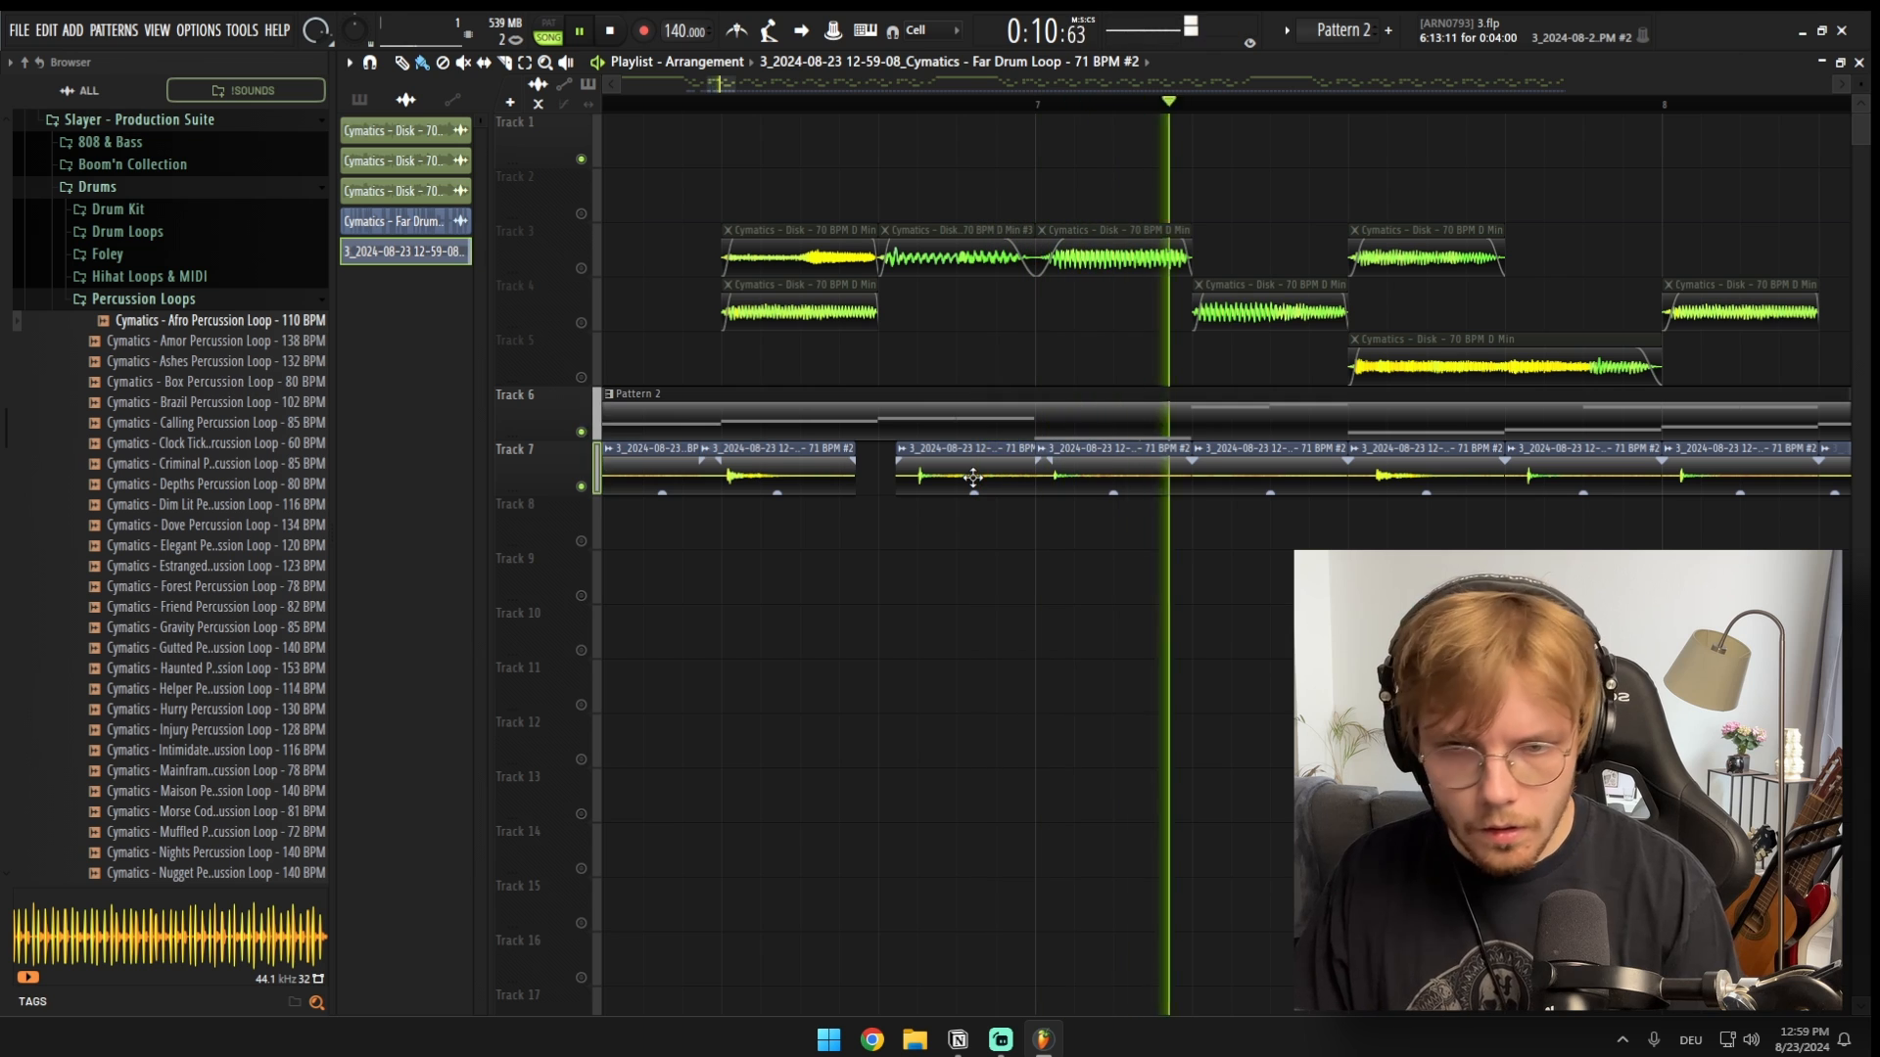
pyautogui.press('space')
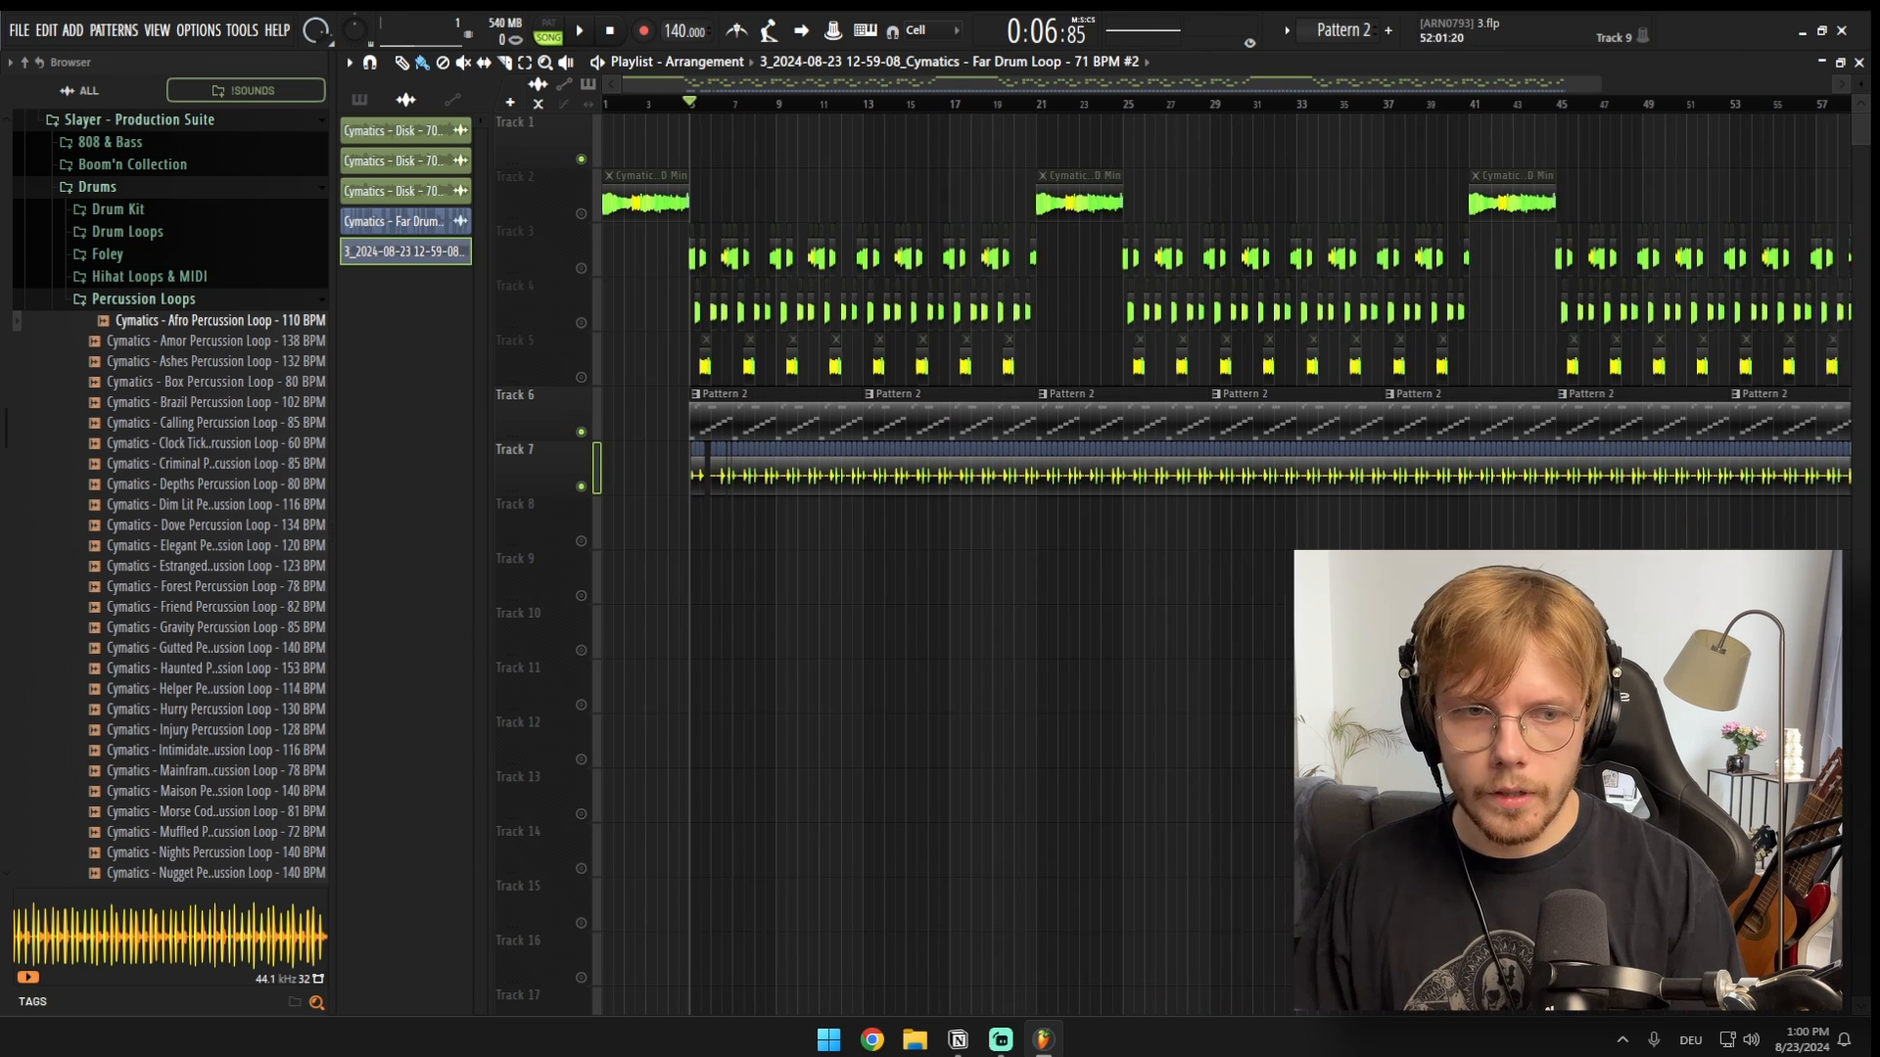
# Step: Delete the Track 7 slices from bar 7 onward, duplicate the slices of bars 5 and 6 after them, and play
pyautogui.moveTo(1813, 441); pyautogui.dragTo(729, 514)
pyautogui.press('Delete')
pyautogui.scroll(3, 655, 496)
pyautogui.moveTo(930, 449); pyautogui.dragTo(701, 525)
pyautogui.hotkey('ctrl', 'b')
pyautogui.scroll(4, 712, 514)
pyautogui.press('space')
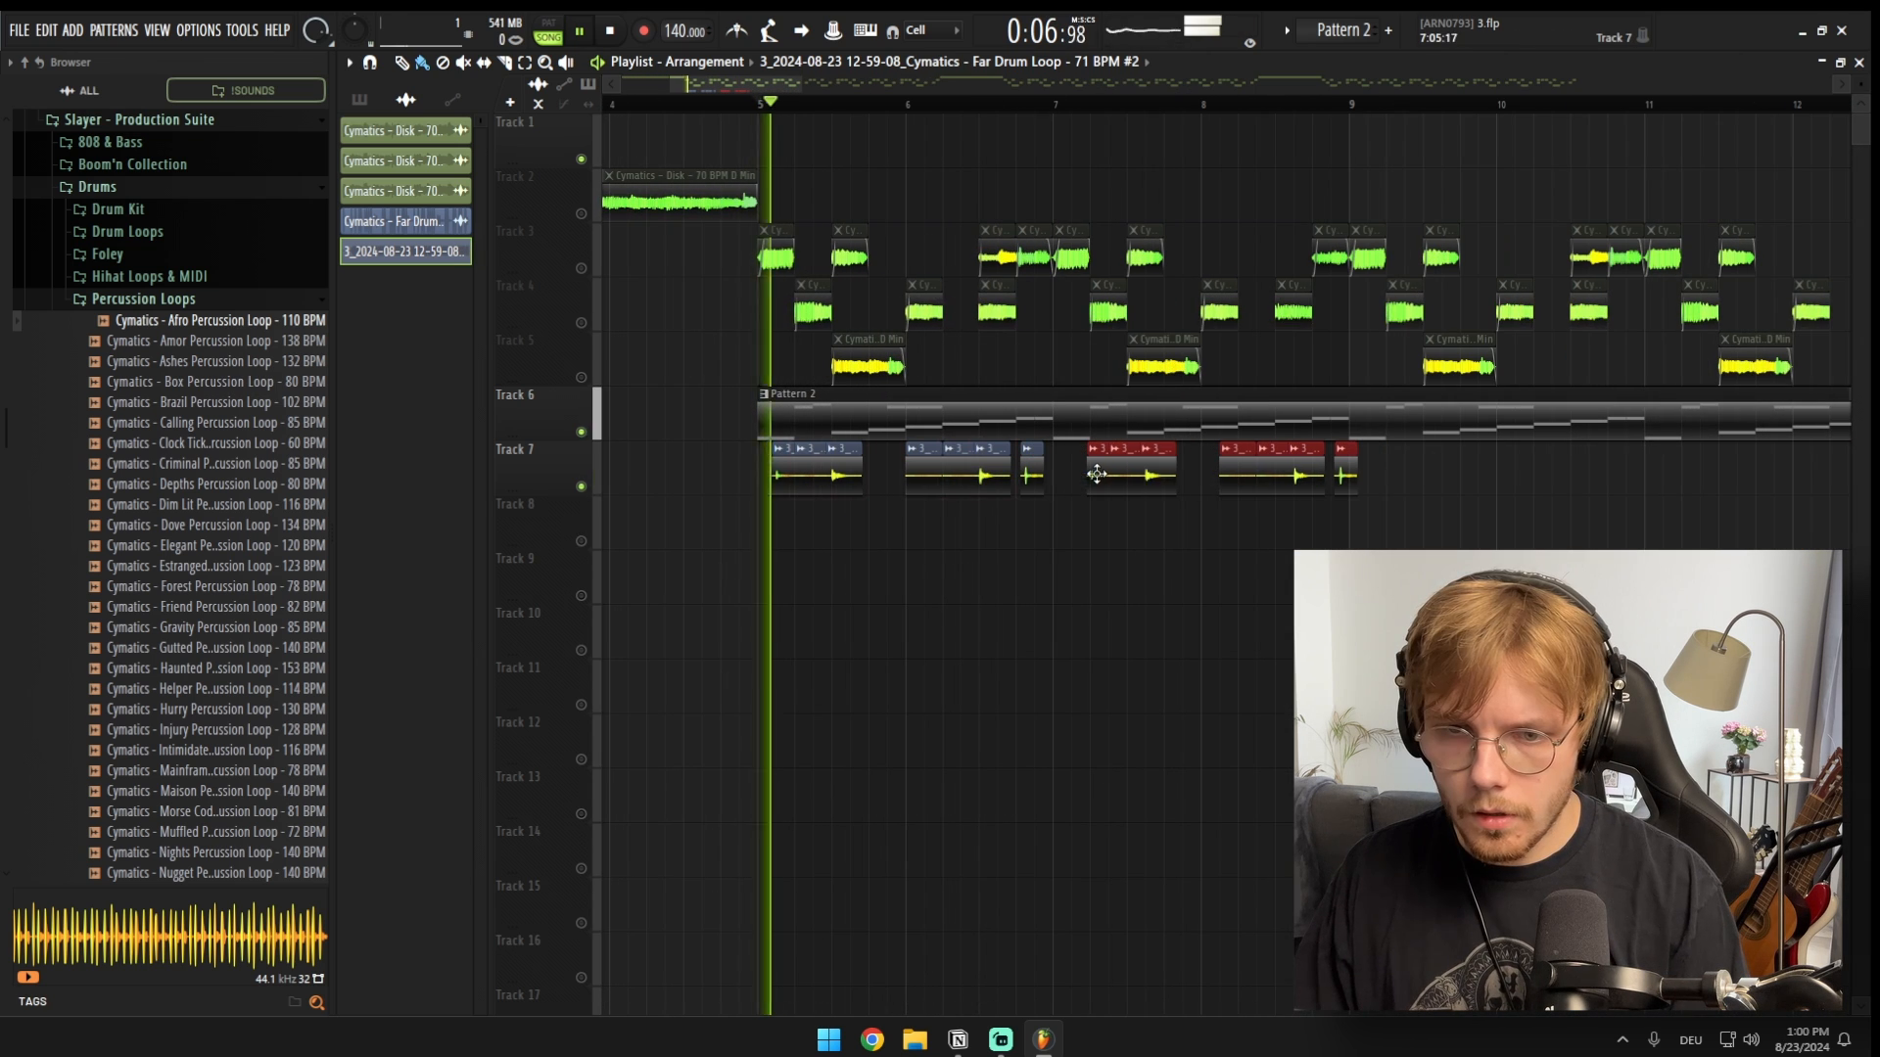
# Step: Duplicate the Track 7 slices of bars 5 to 8 across bars 9 to 12
pyautogui.moveTo(1390, 486); pyautogui.dragTo(766, 487)
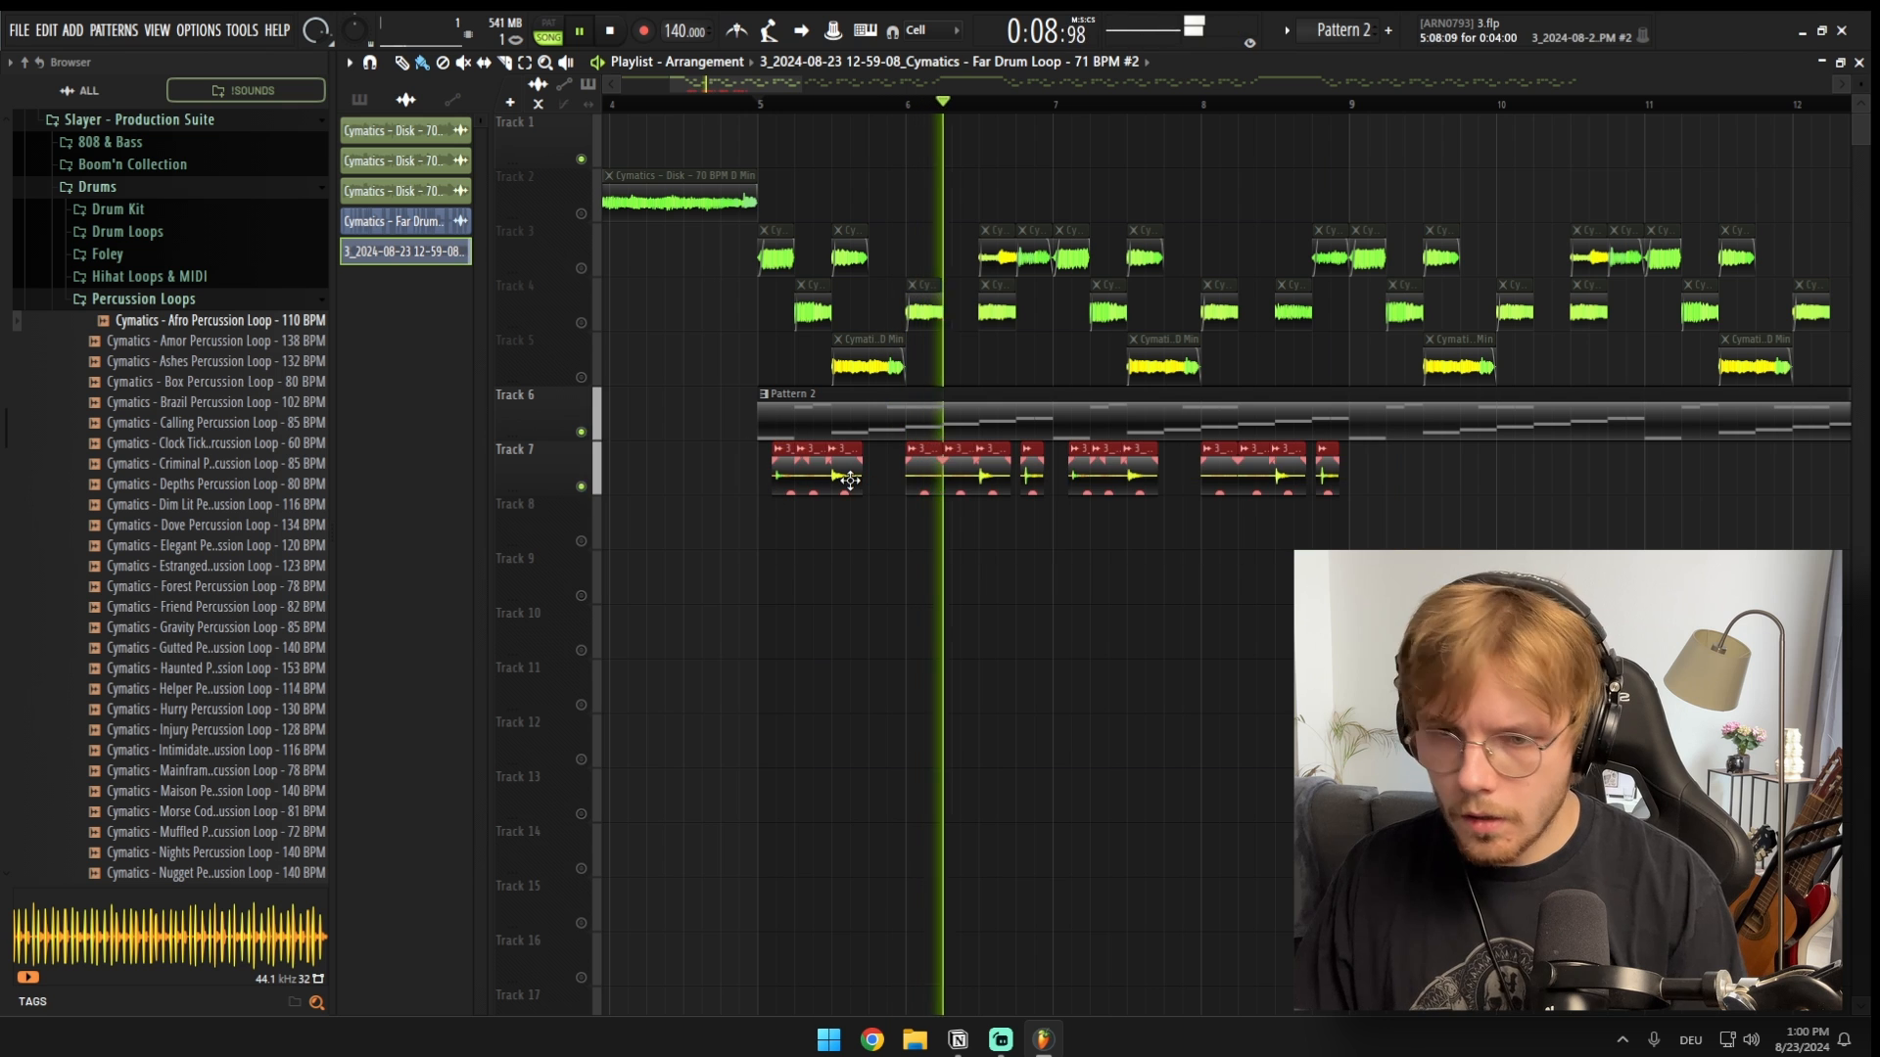
pyautogui.hotkey('ctrl', 'b')
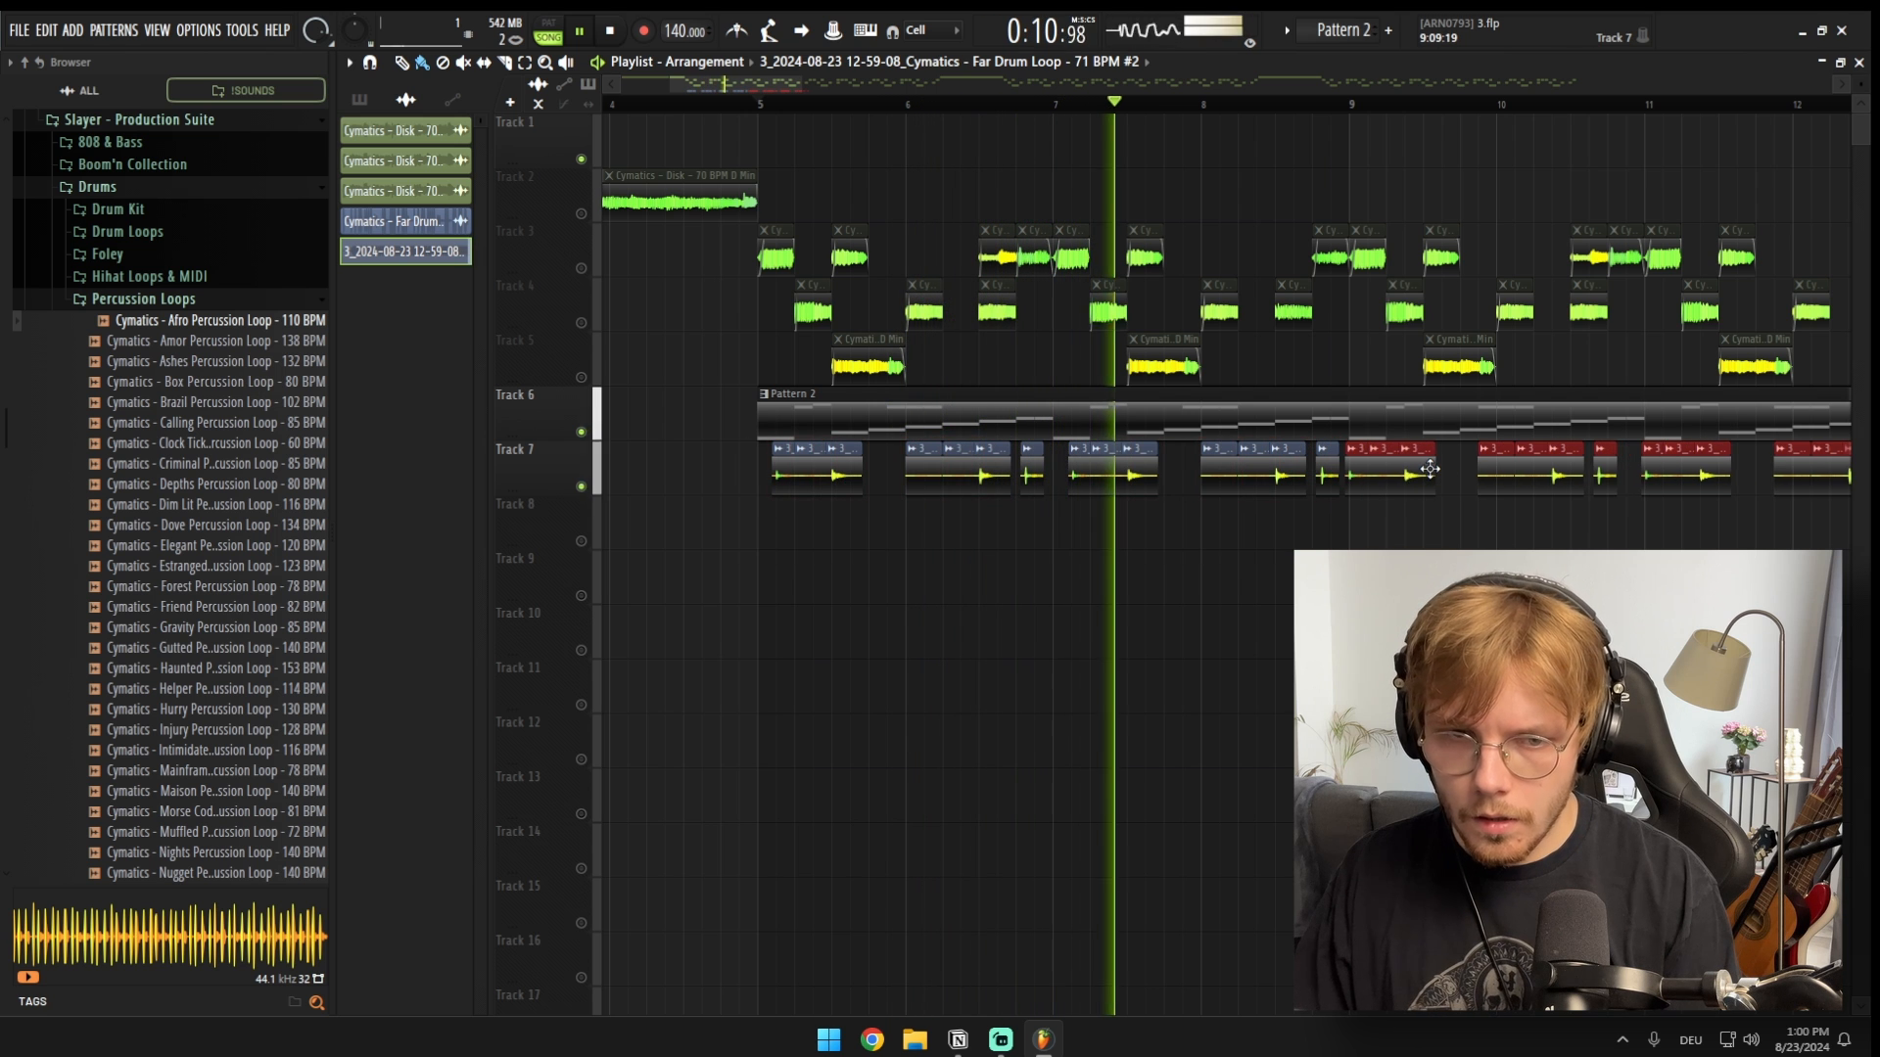
# Step: Set the channel volume of the resampled drum loop used on Track 7 to 50% while playing the arrangement
pyautogui.scroll(-5, 1187, 549)
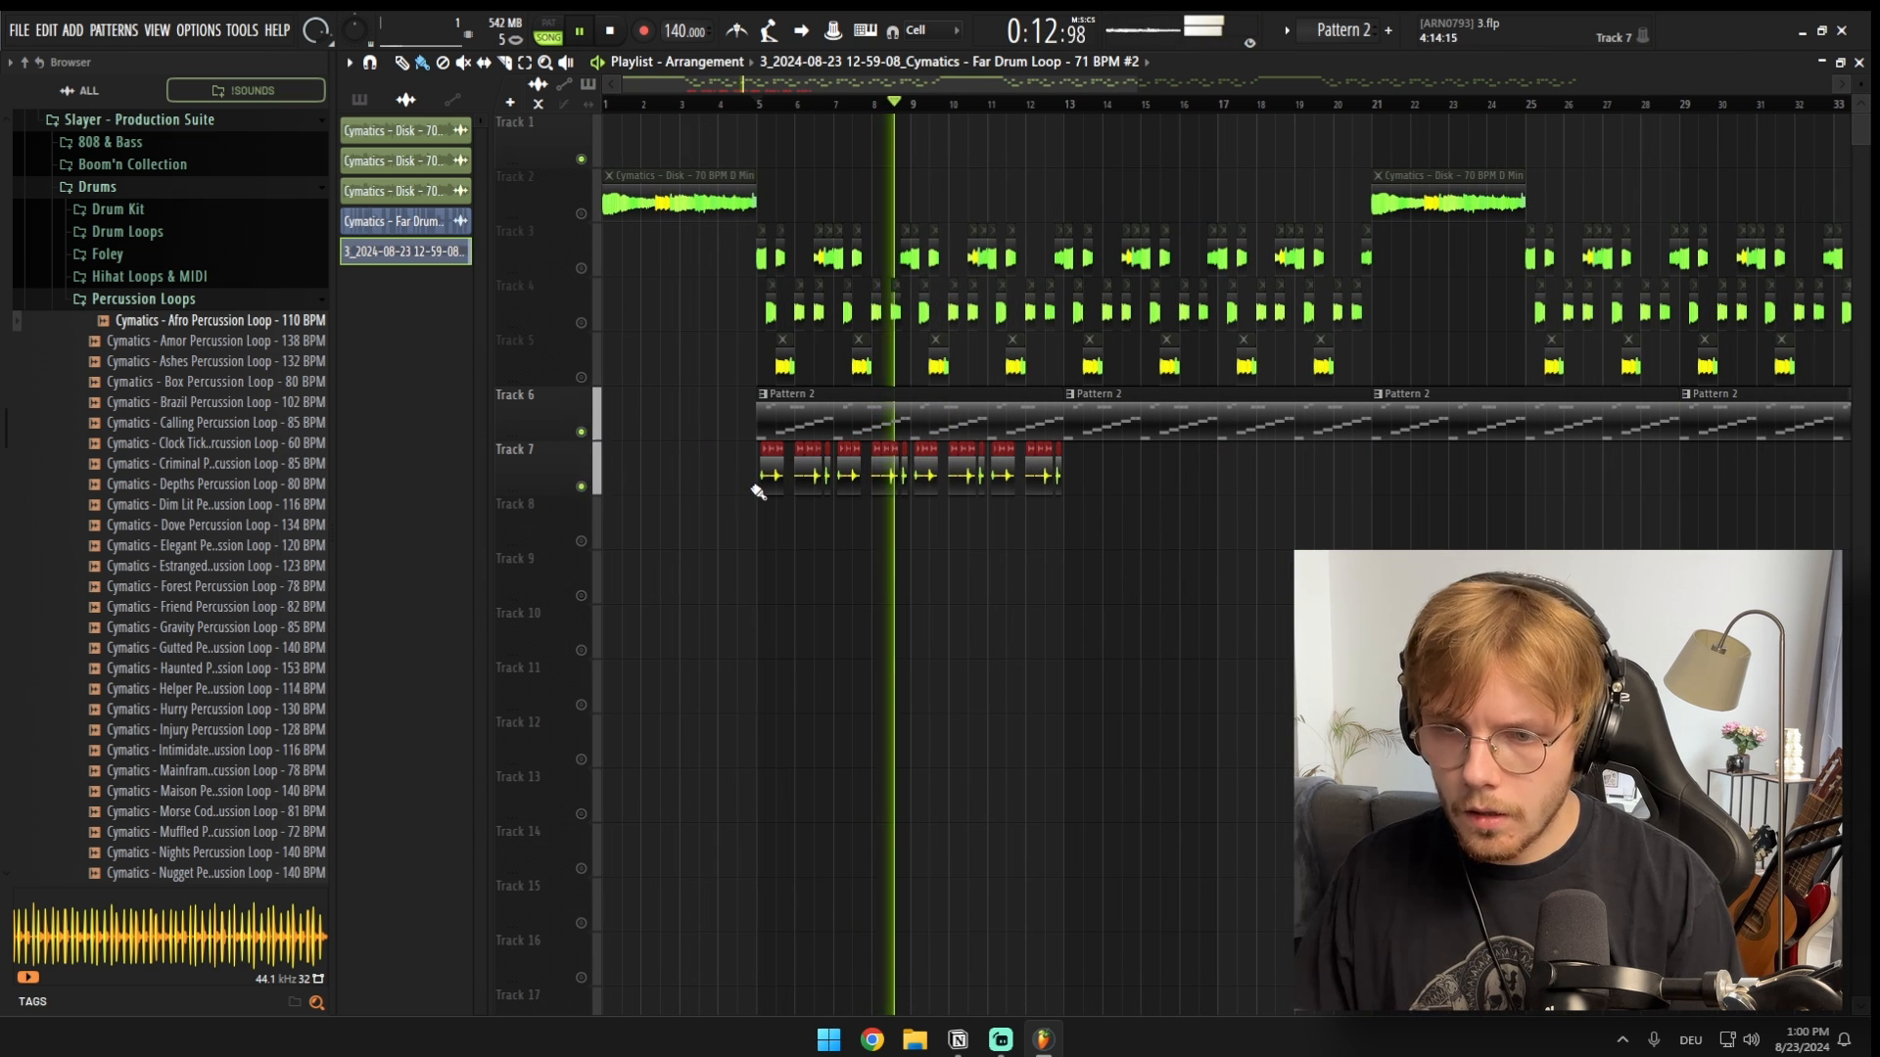
pyautogui.doubleClick(767, 476)
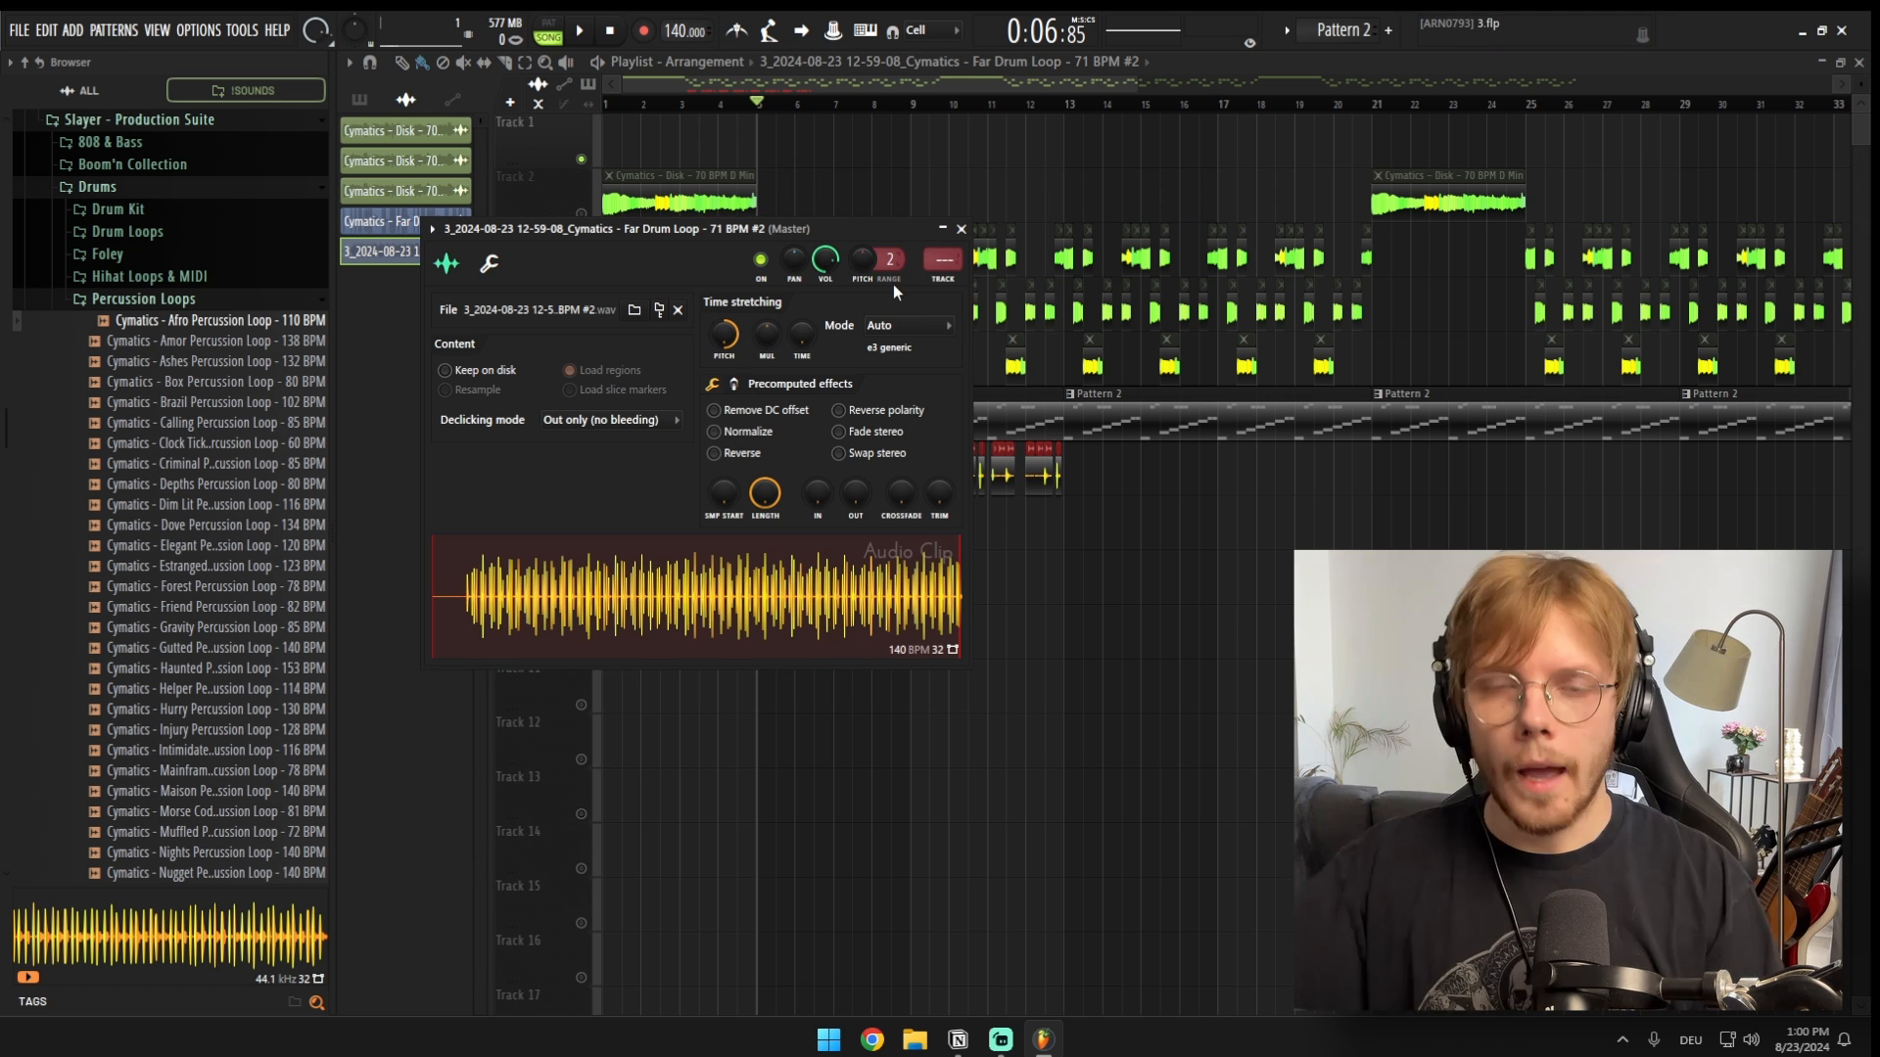
pyautogui.press('space')
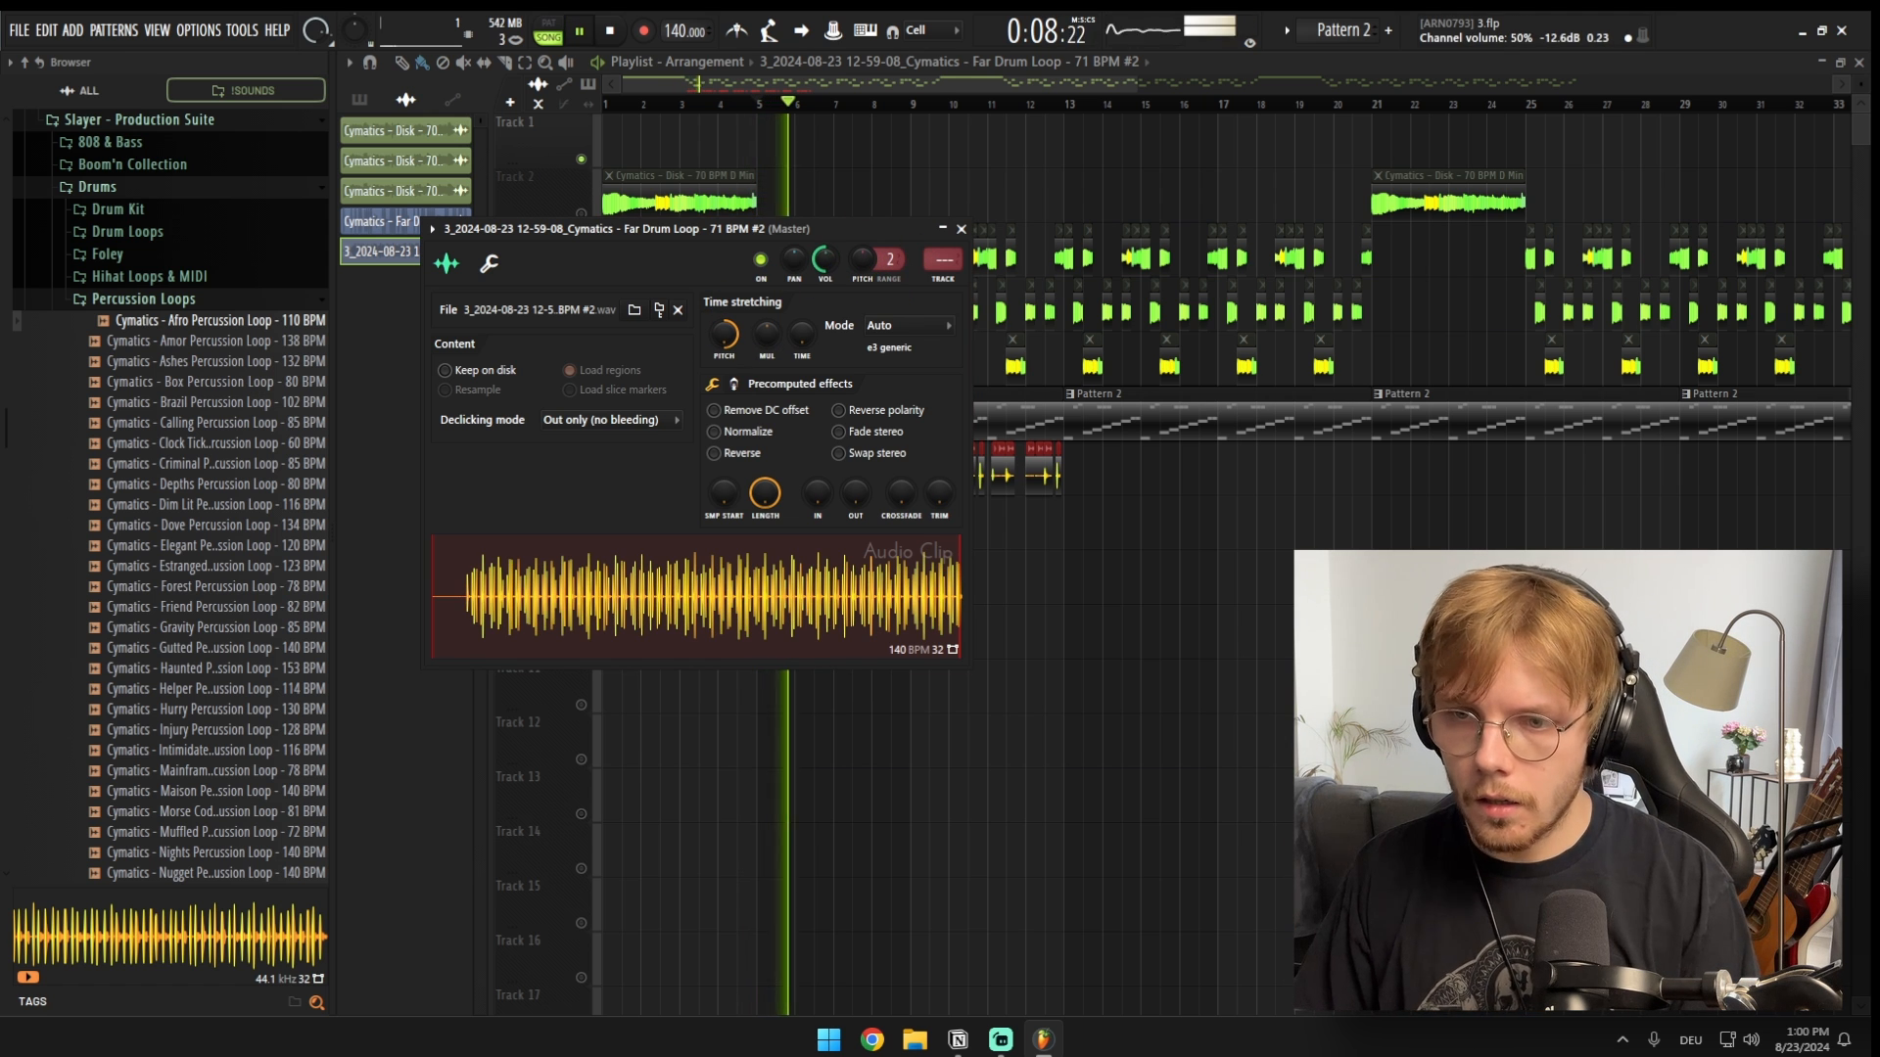
pyautogui.press('Escape')
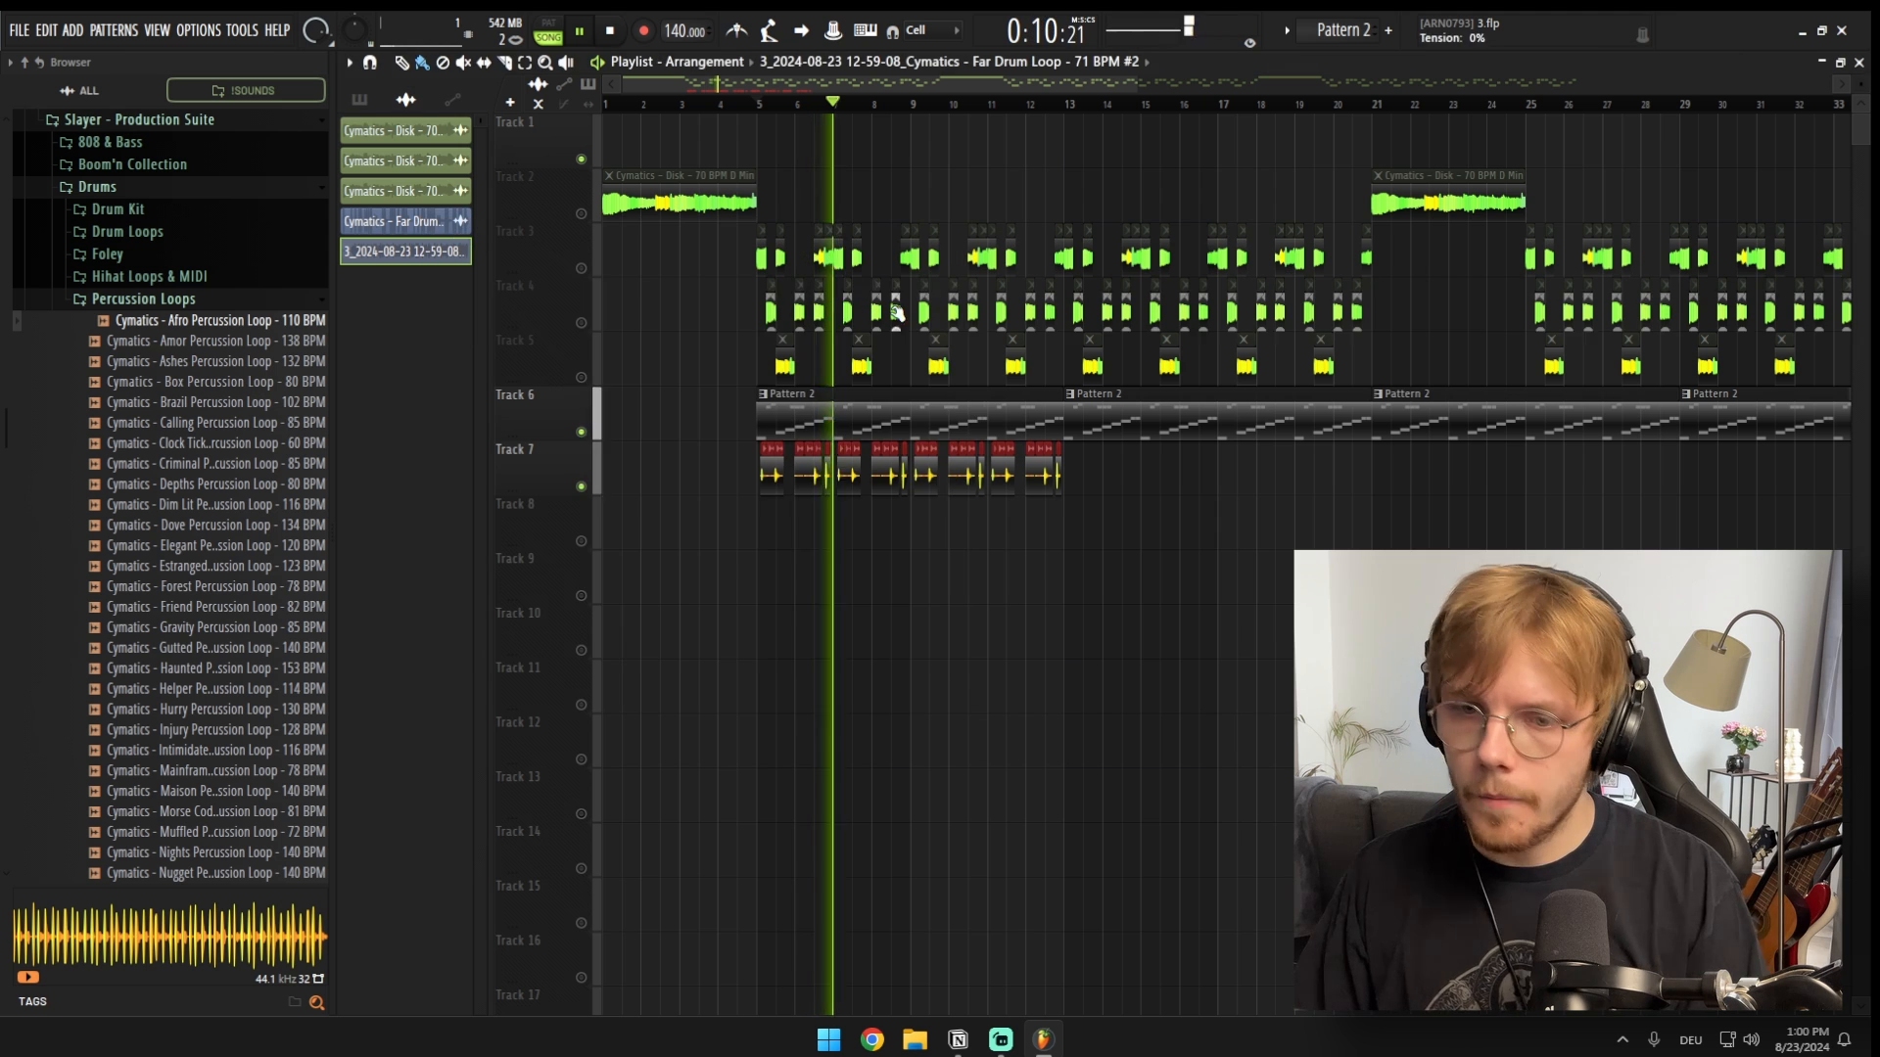
# Step: Load the Groovy Glue 01 bM drum bus preset in the Pro-C 2 compressor on mixer Insert 3 and close the plugin
pyautogui.press('space')
pyautogui.press('F6')
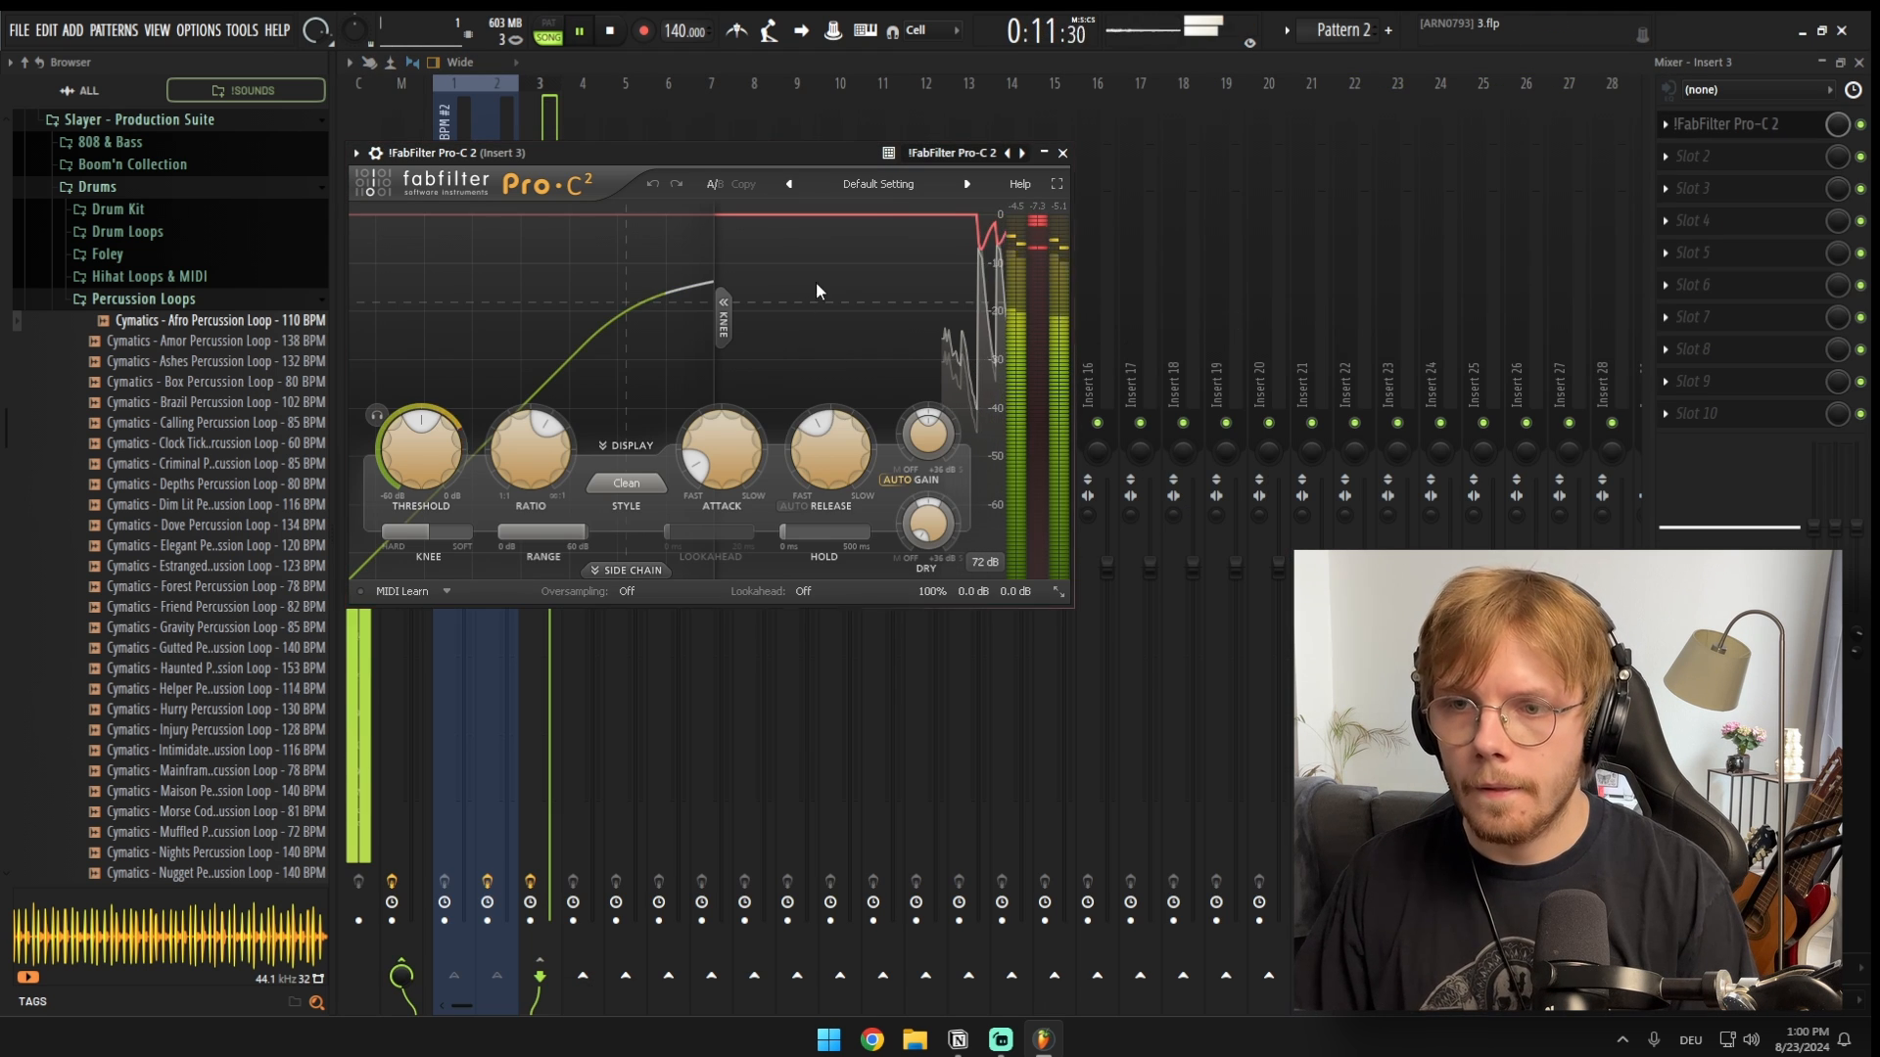
pyautogui.click(879, 184)
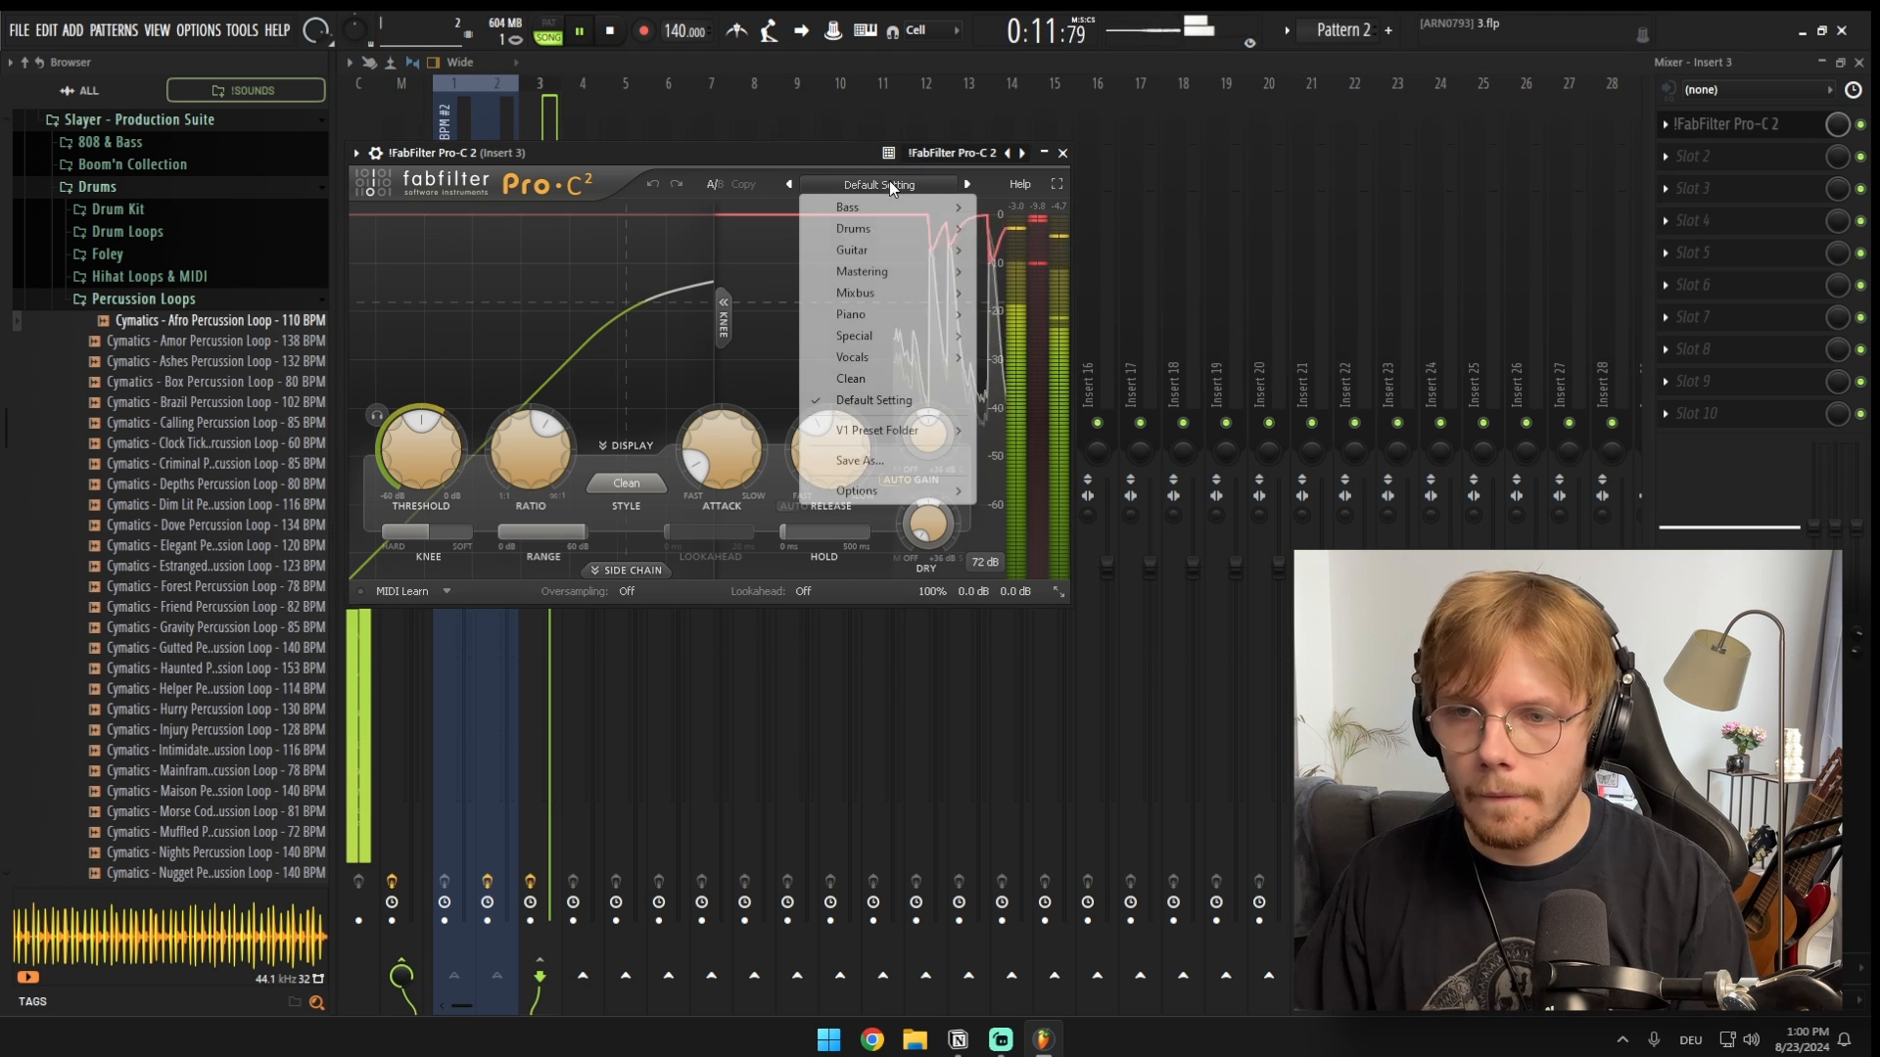
pyautogui.moveTo(871, 228)
pyautogui.moveTo(1059, 228)
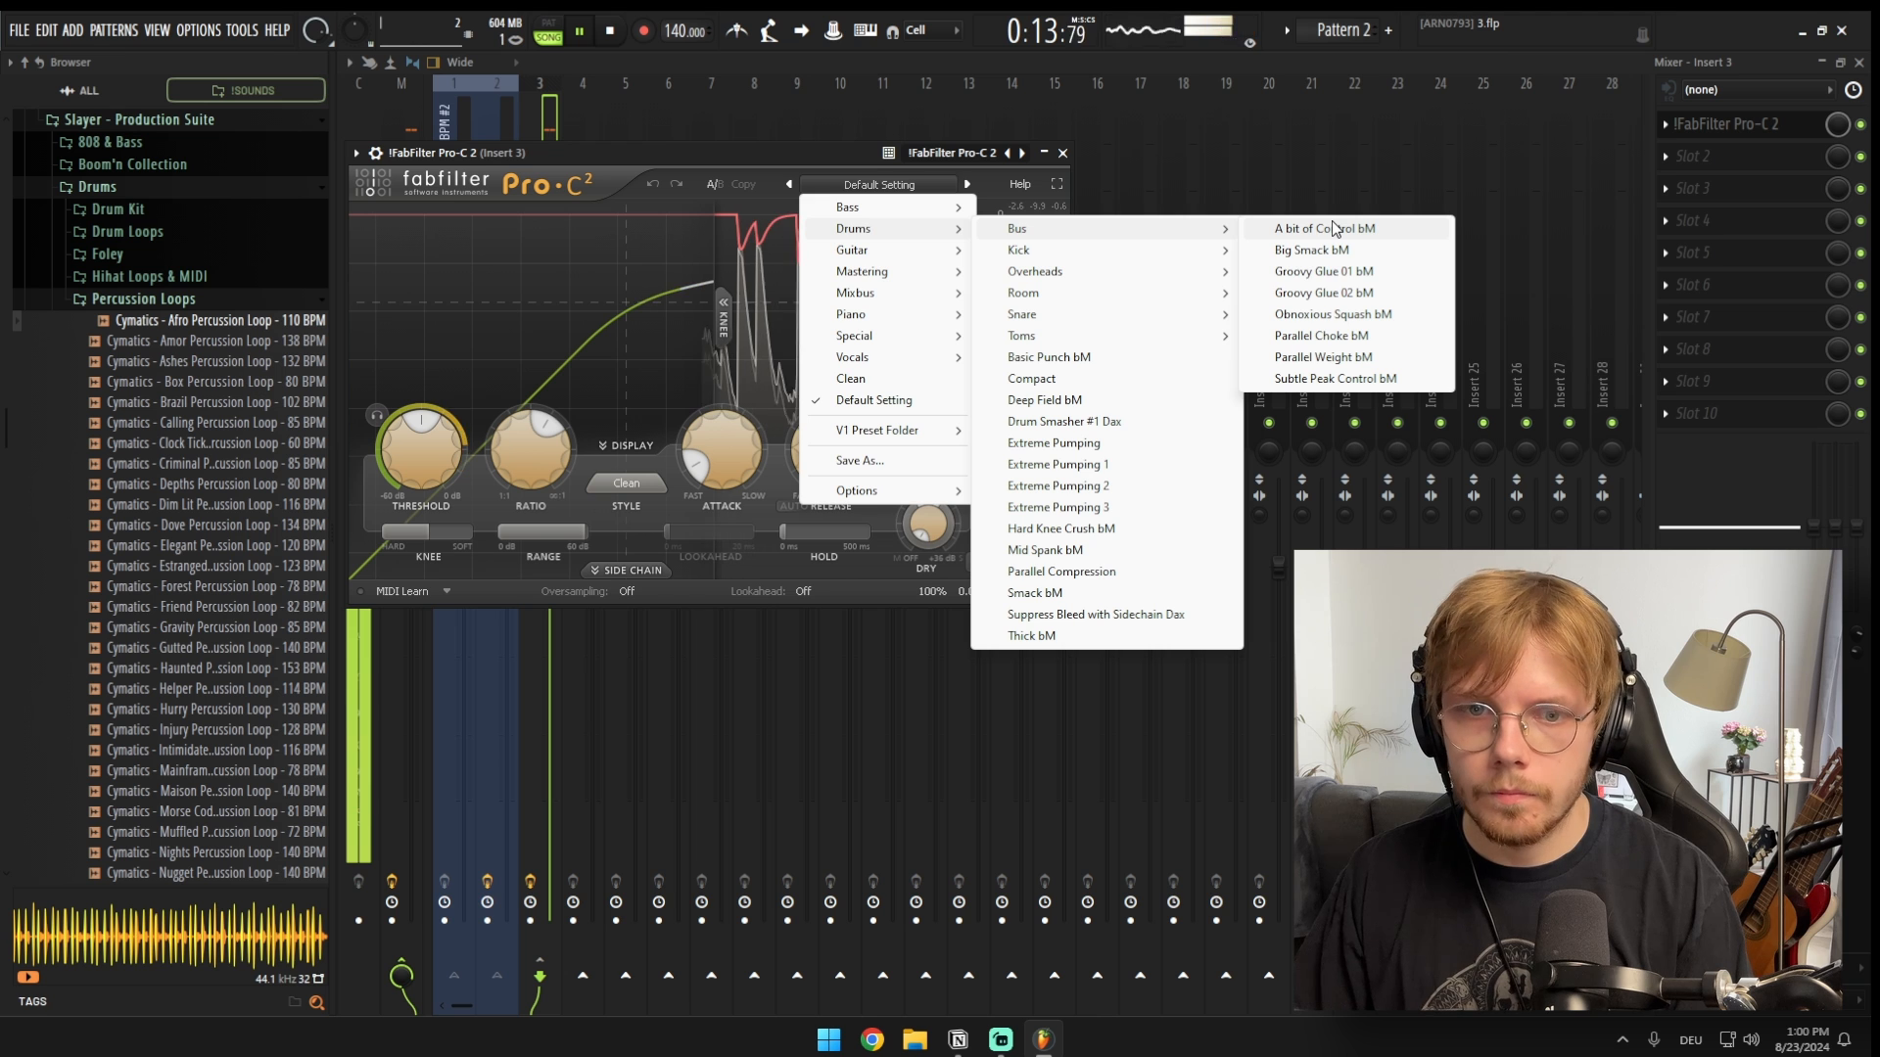
pyautogui.click(1324, 293)
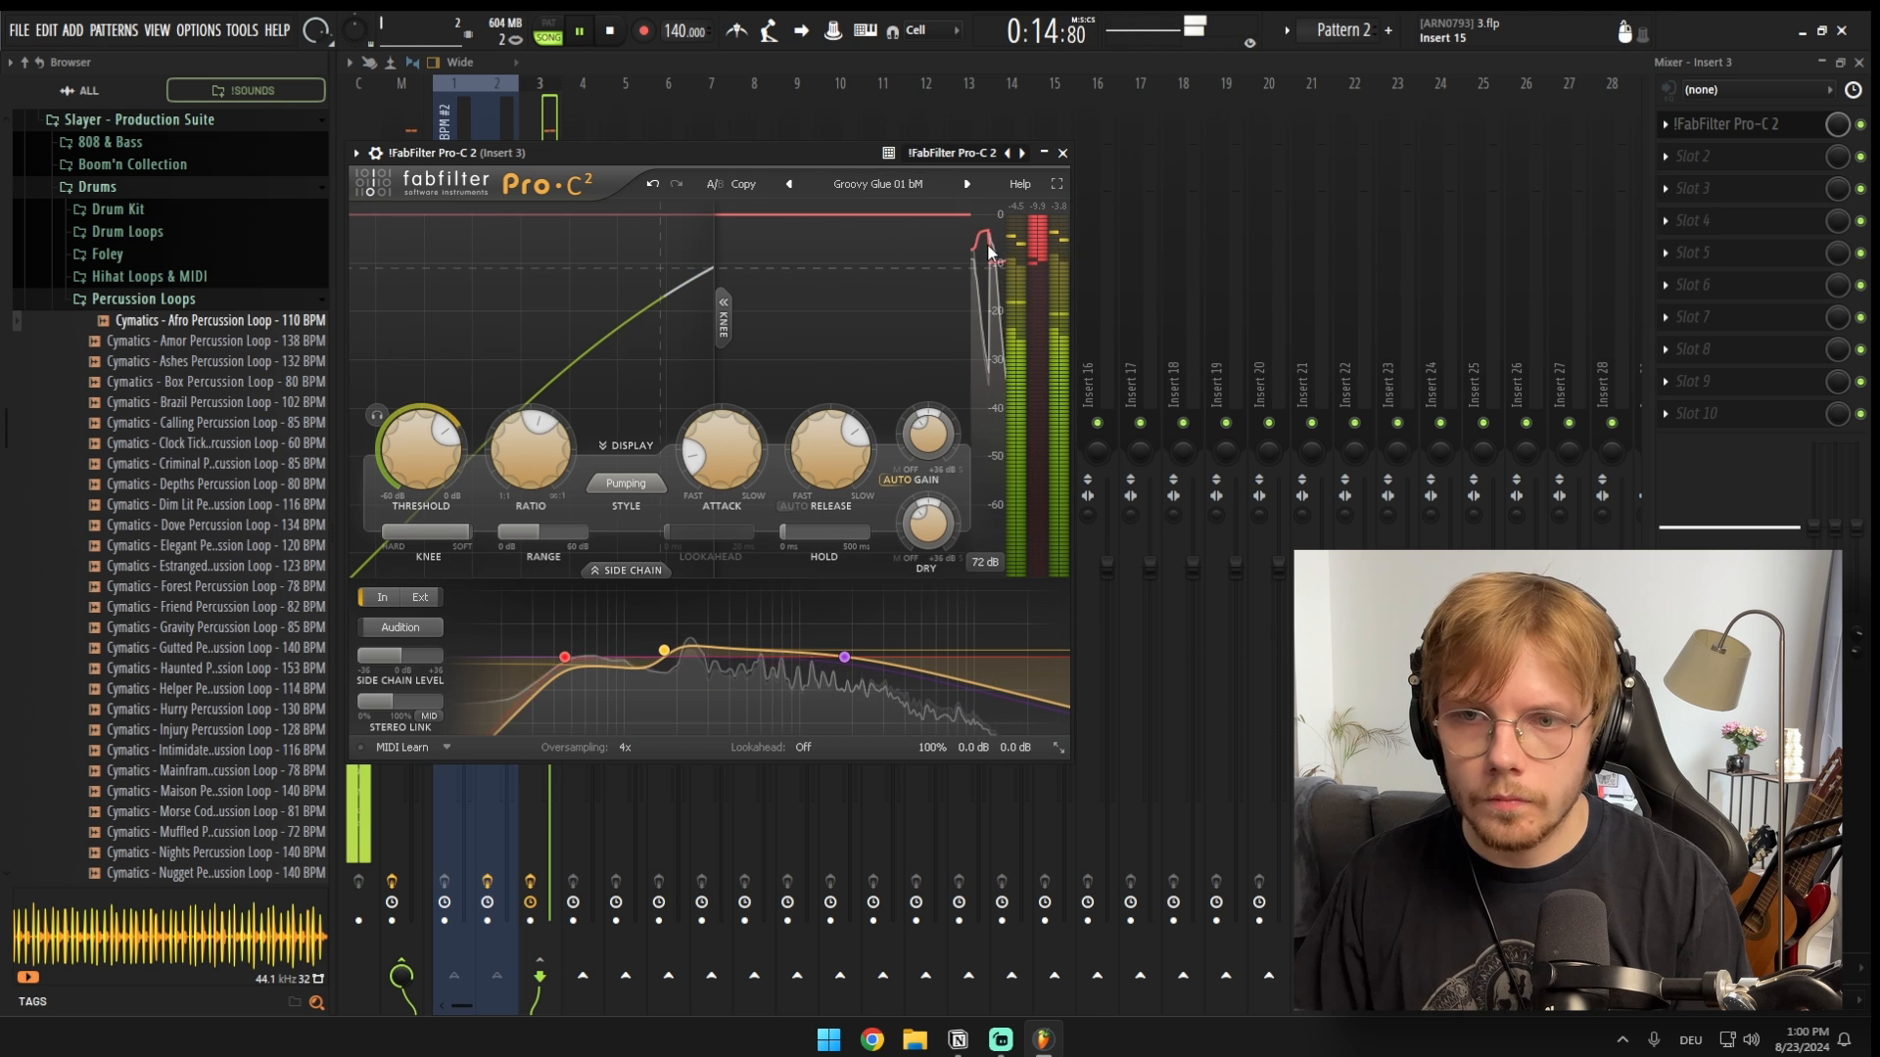
pyautogui.click(968, 186)
pyautogui.click(1063, 154)
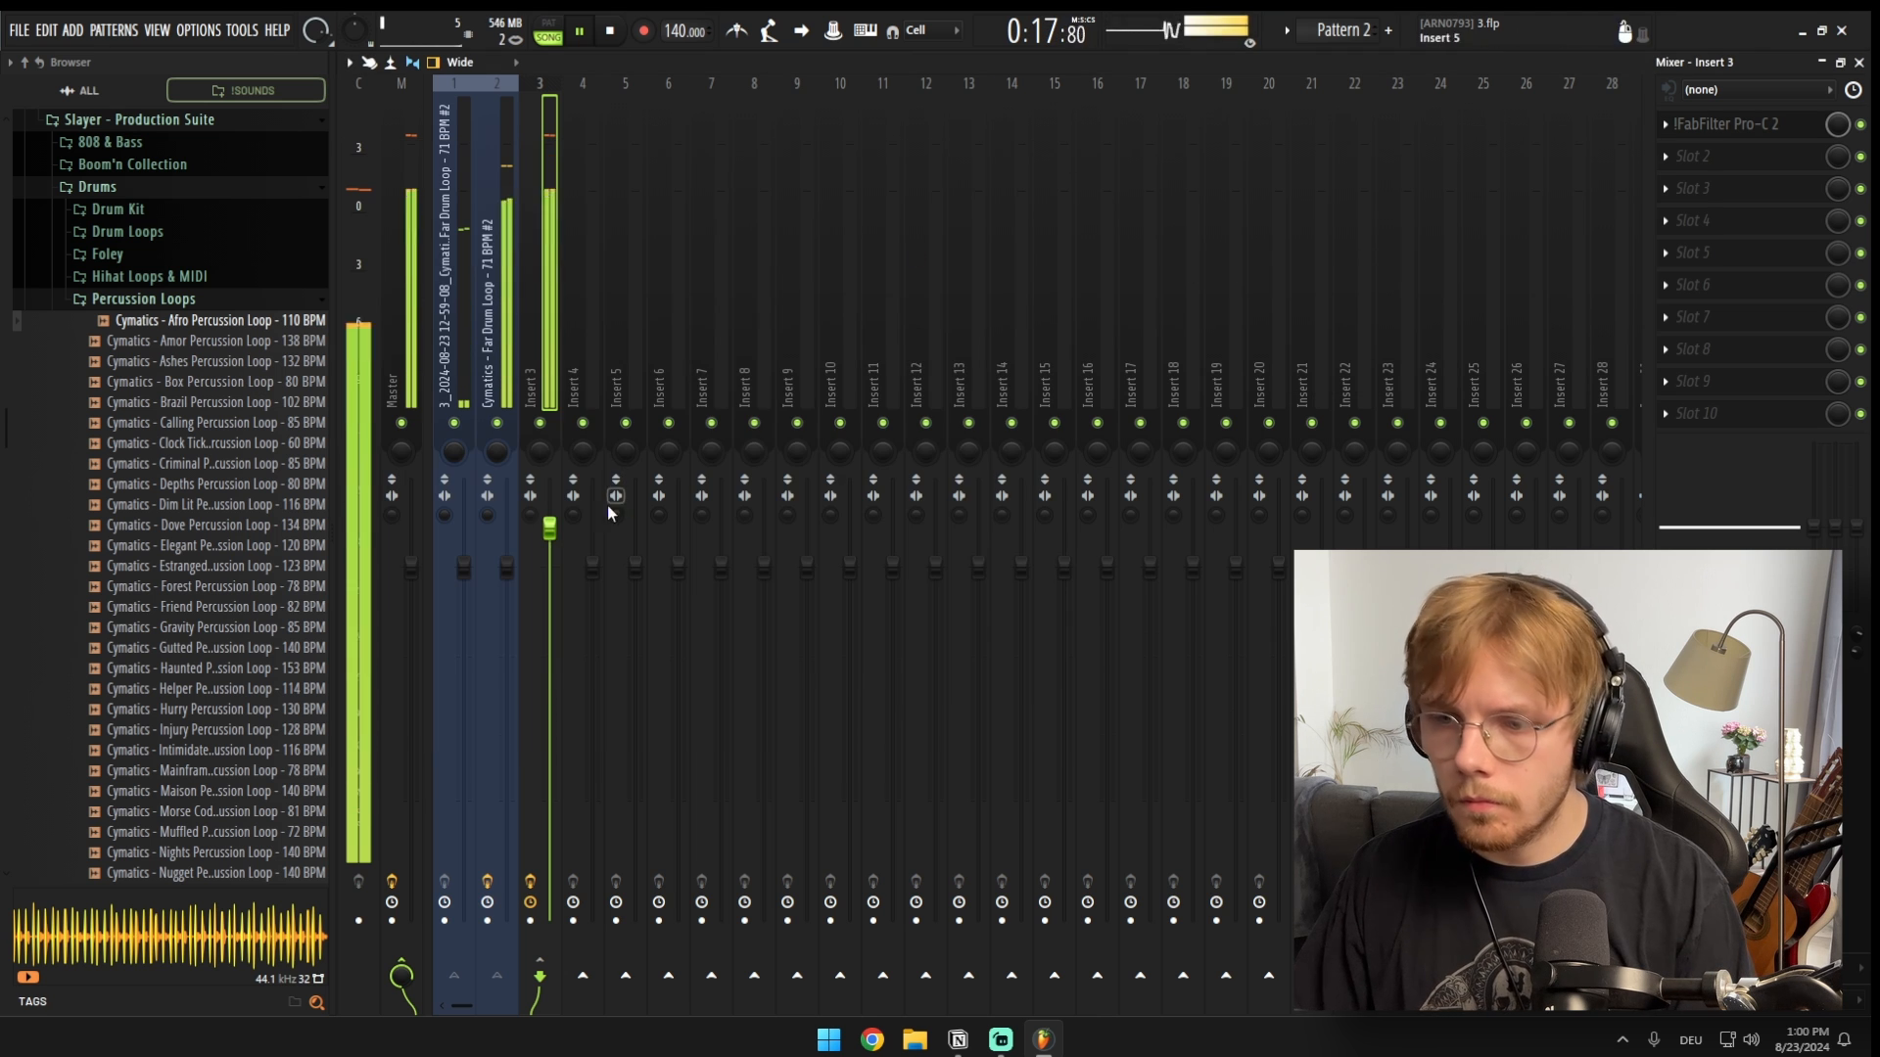
# Step: Duplicate the Track 7 drum slices of bars 5 to 12 after the originals, continuing them up to about bar 20
pyautogui.press('F6')
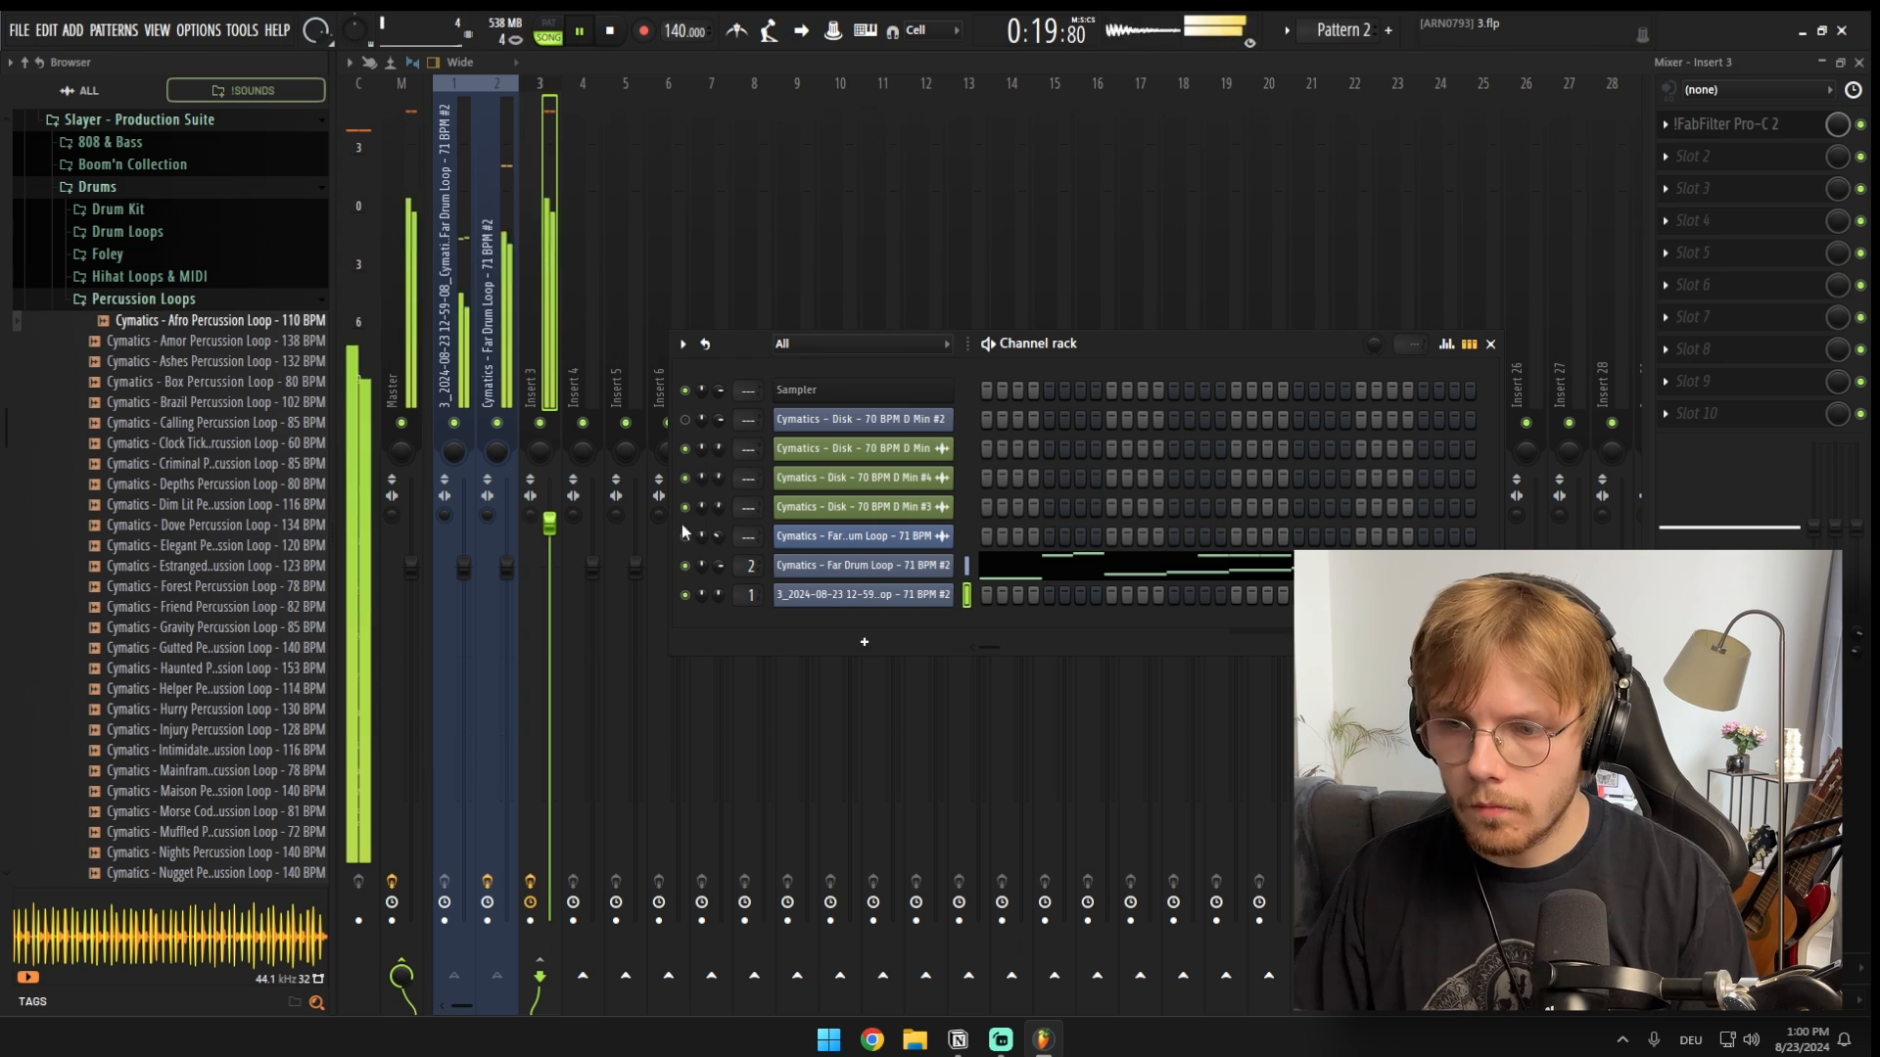
pyautogui.press('F5')
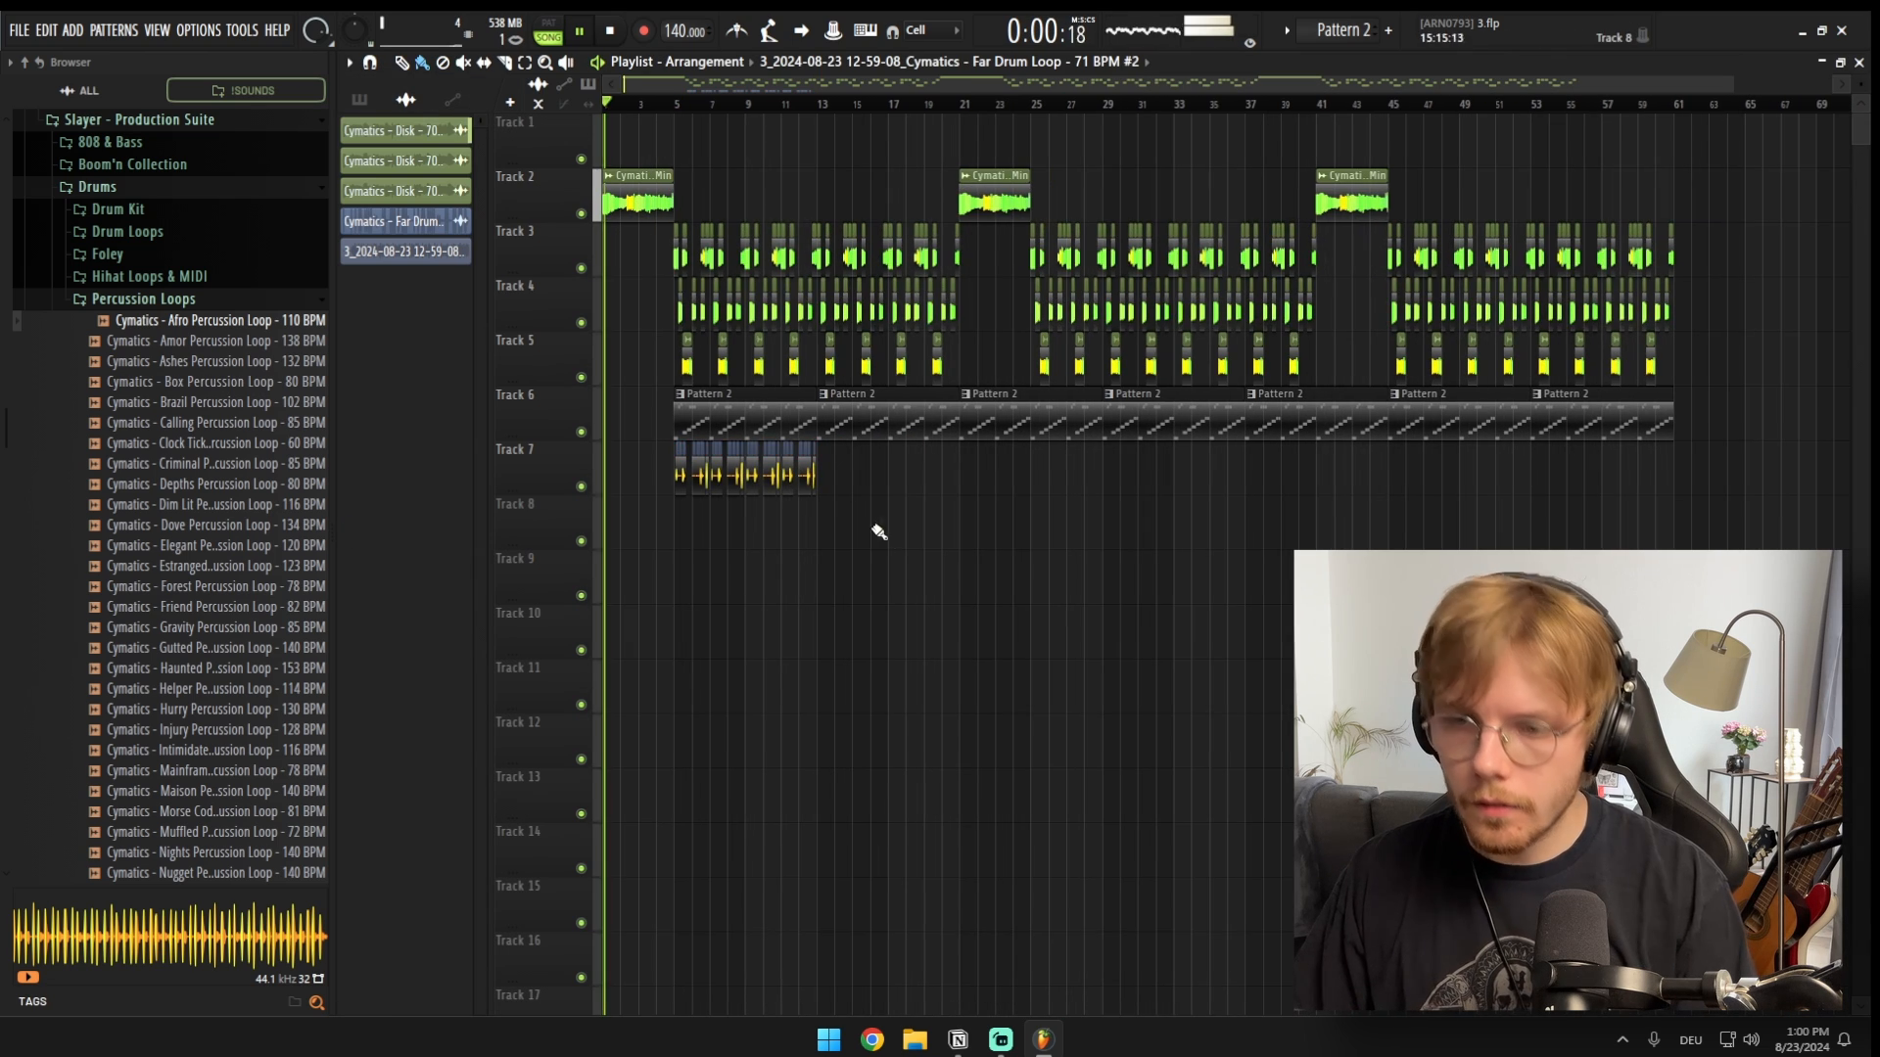
pyautogui.scroll(4, 706, 526)
pyautogui.moveTo(677, 484); pyautogui.dragTo(1188, 487)
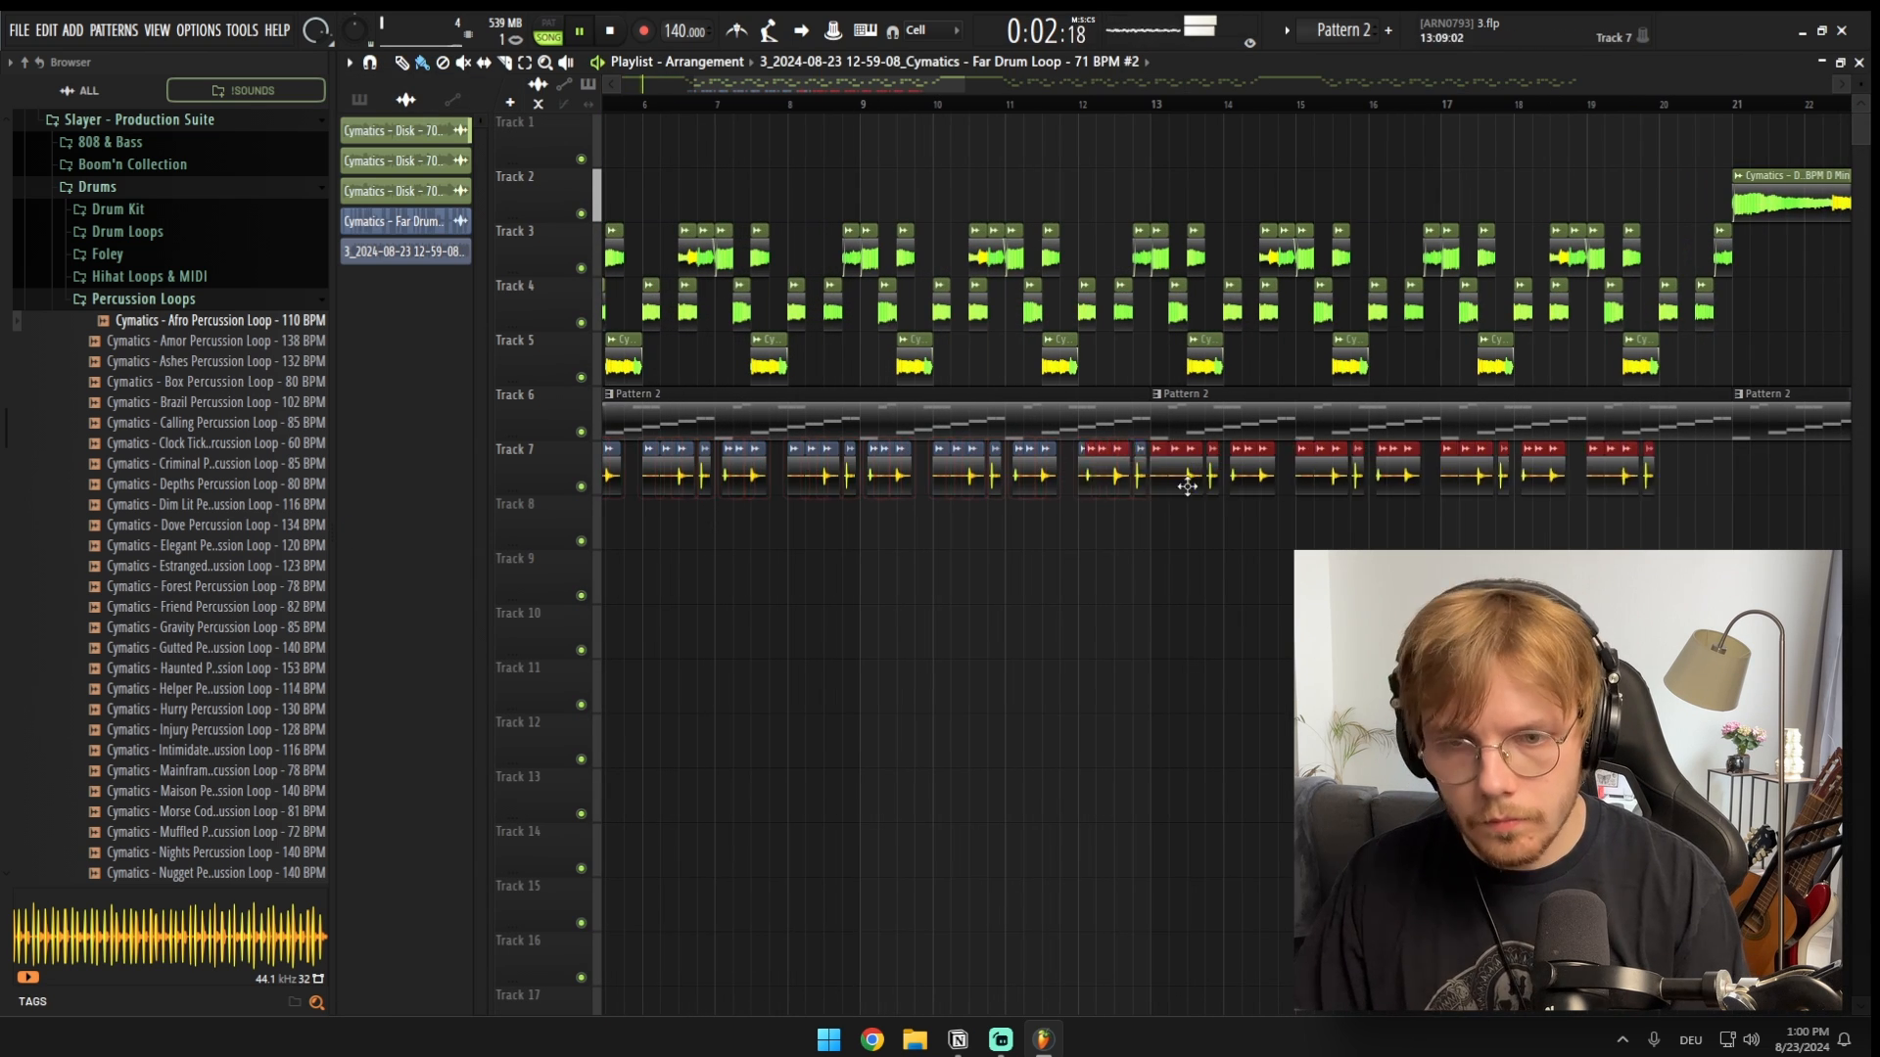
# Step: Route the Cymatics - Disk melody channels to mixer Insert 4
pyautogui.press('F9')
pyautogui.press('F6')
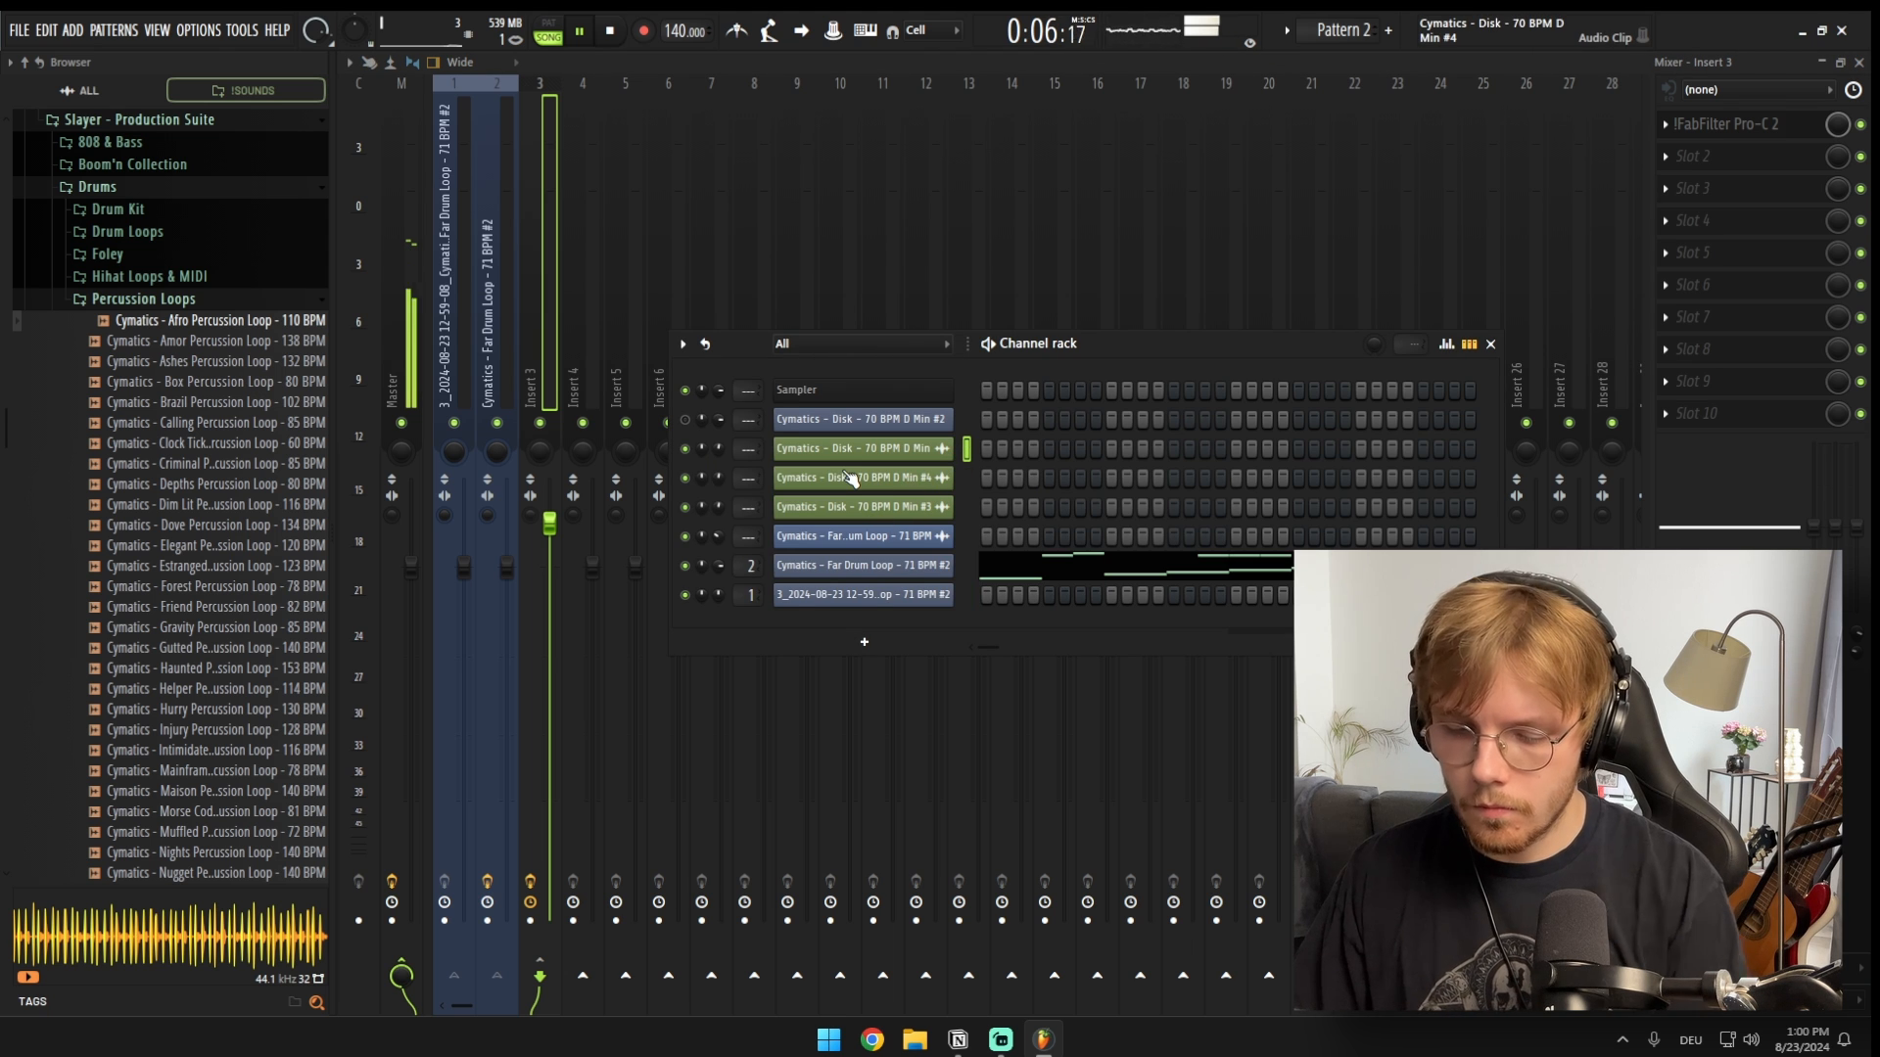
pyautogui.hotkey('ctrl', 'l')
pyautogui.moveTo(750, 479)
pyautogui.mouseDown()
pyautogui.moveTo(750, 455)
pyautogui.moveTo(750, 496)
pyautogui.mouseUp()
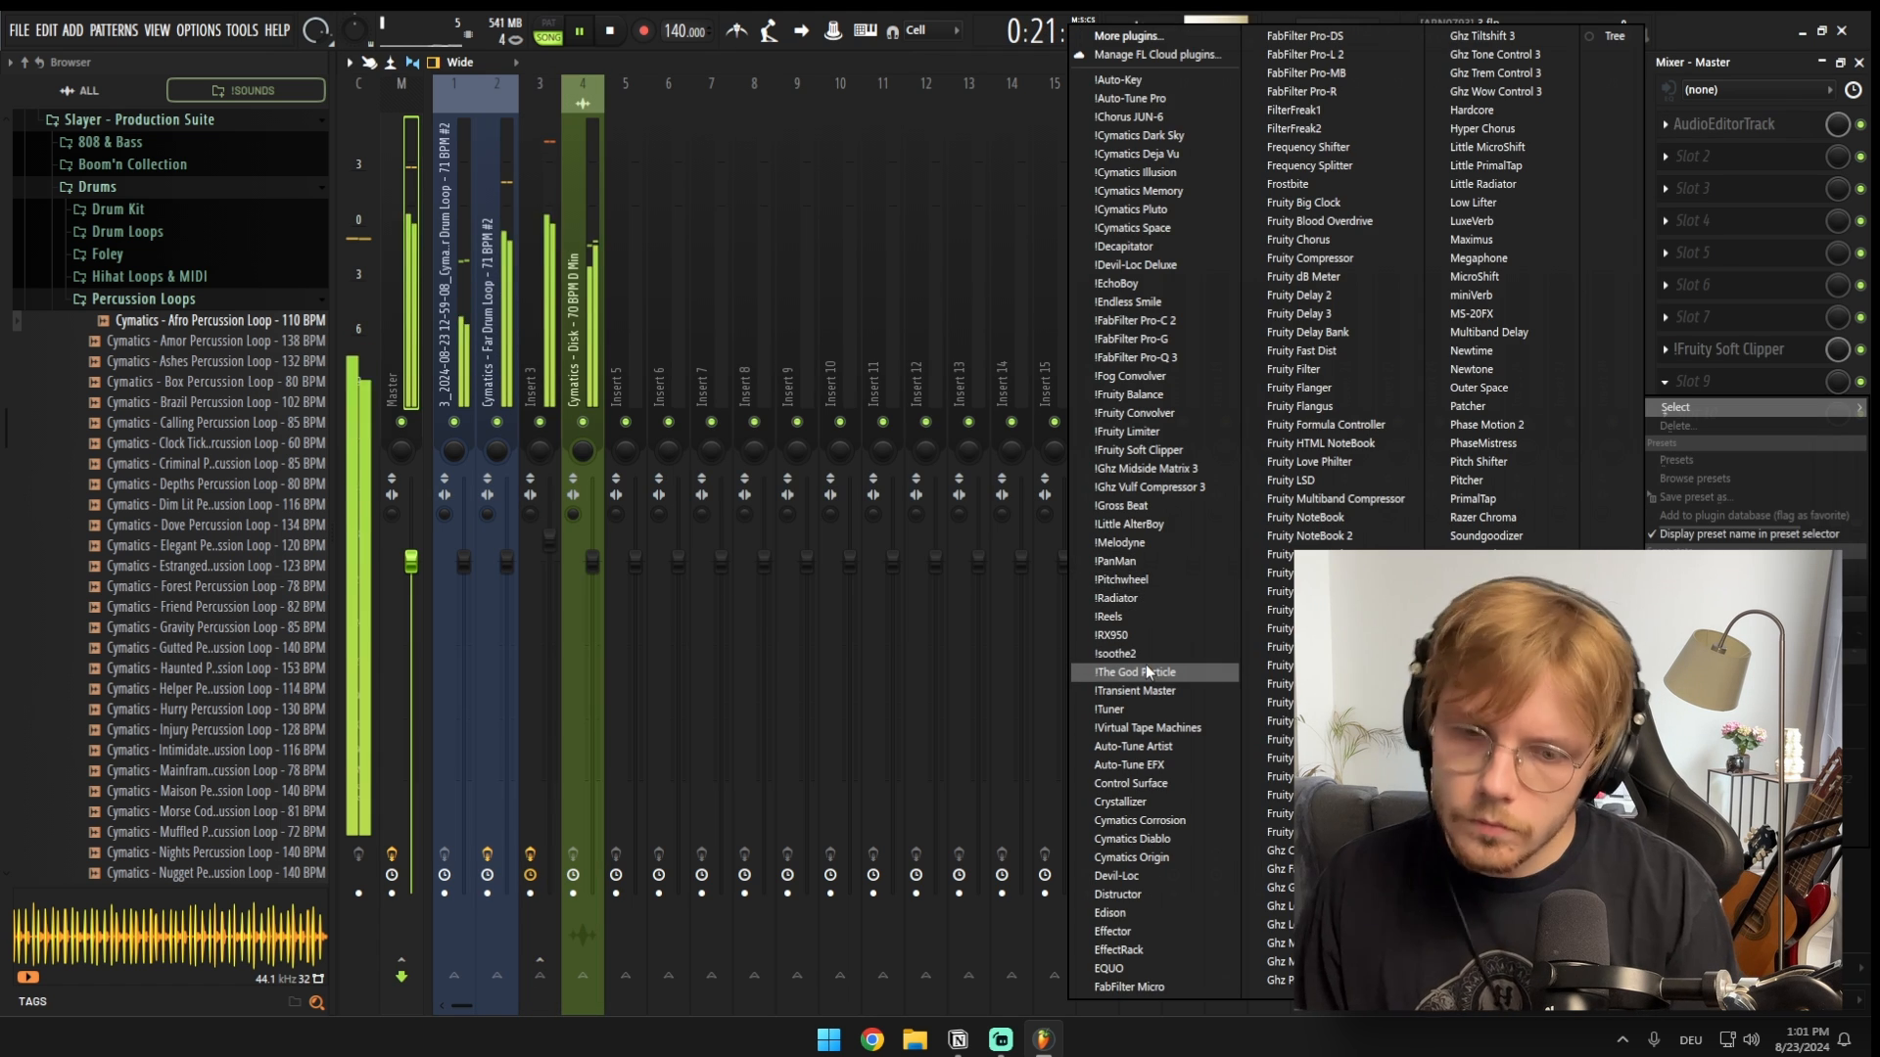
# Step: Load The God Particle after the Fruity Soft Clipper in slot 9 of the Master track and close its window
pyautogui.click(1150, 669)
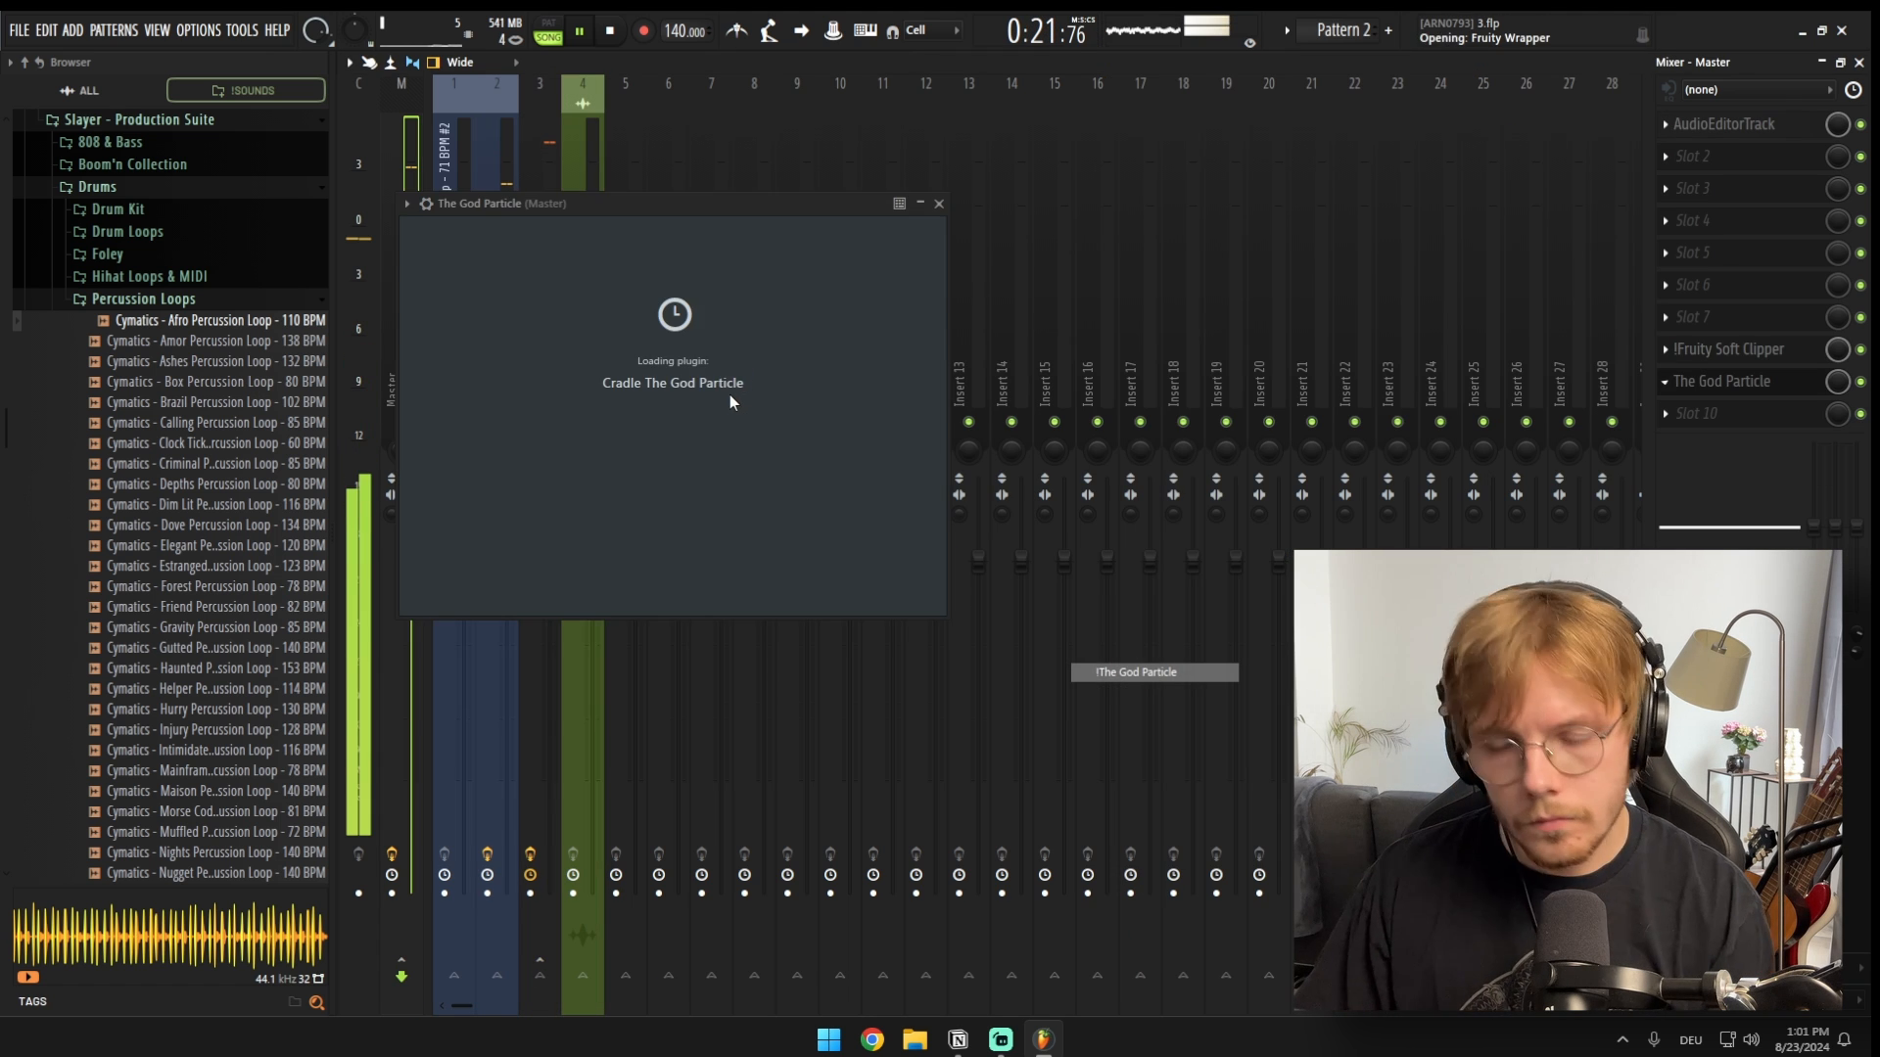
pyautogui.click(1695, 383)
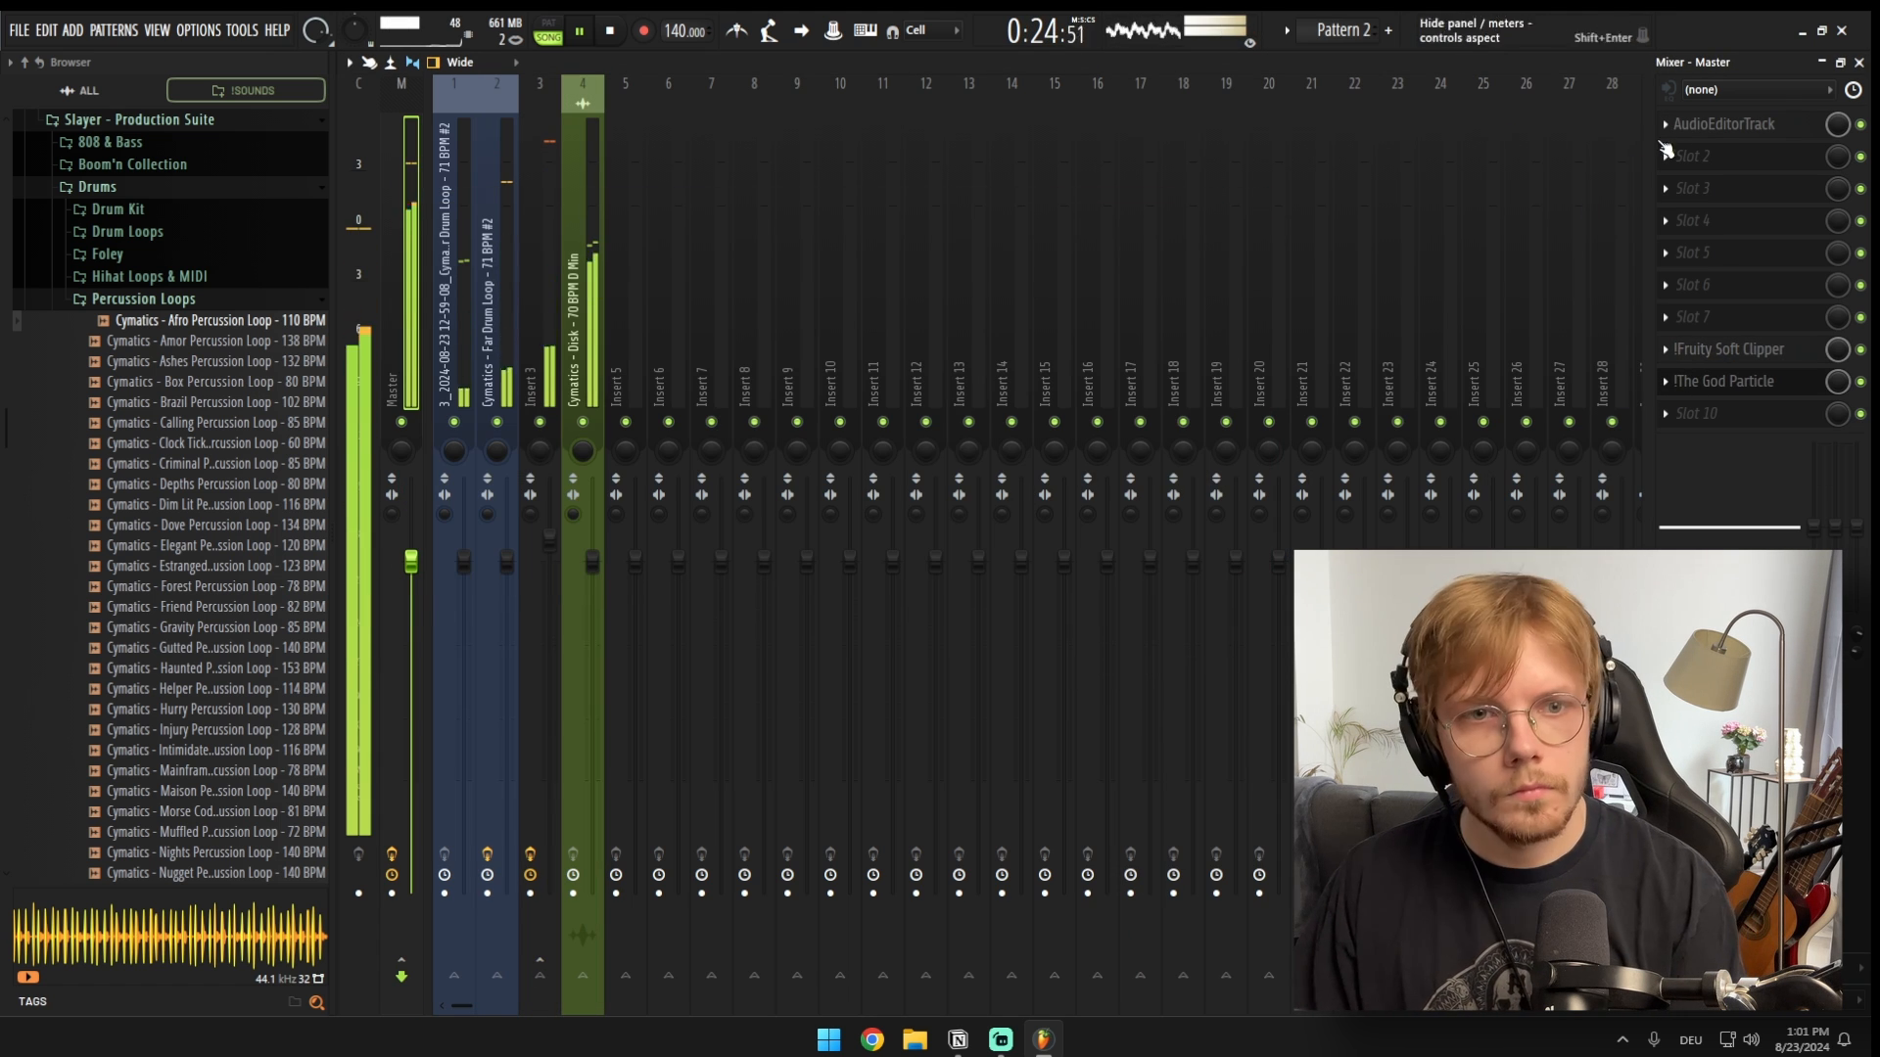
# Step: Select the volume fader of the resampled drum loop's mixer track, Insert 1
pyautogui.click(468, 559)
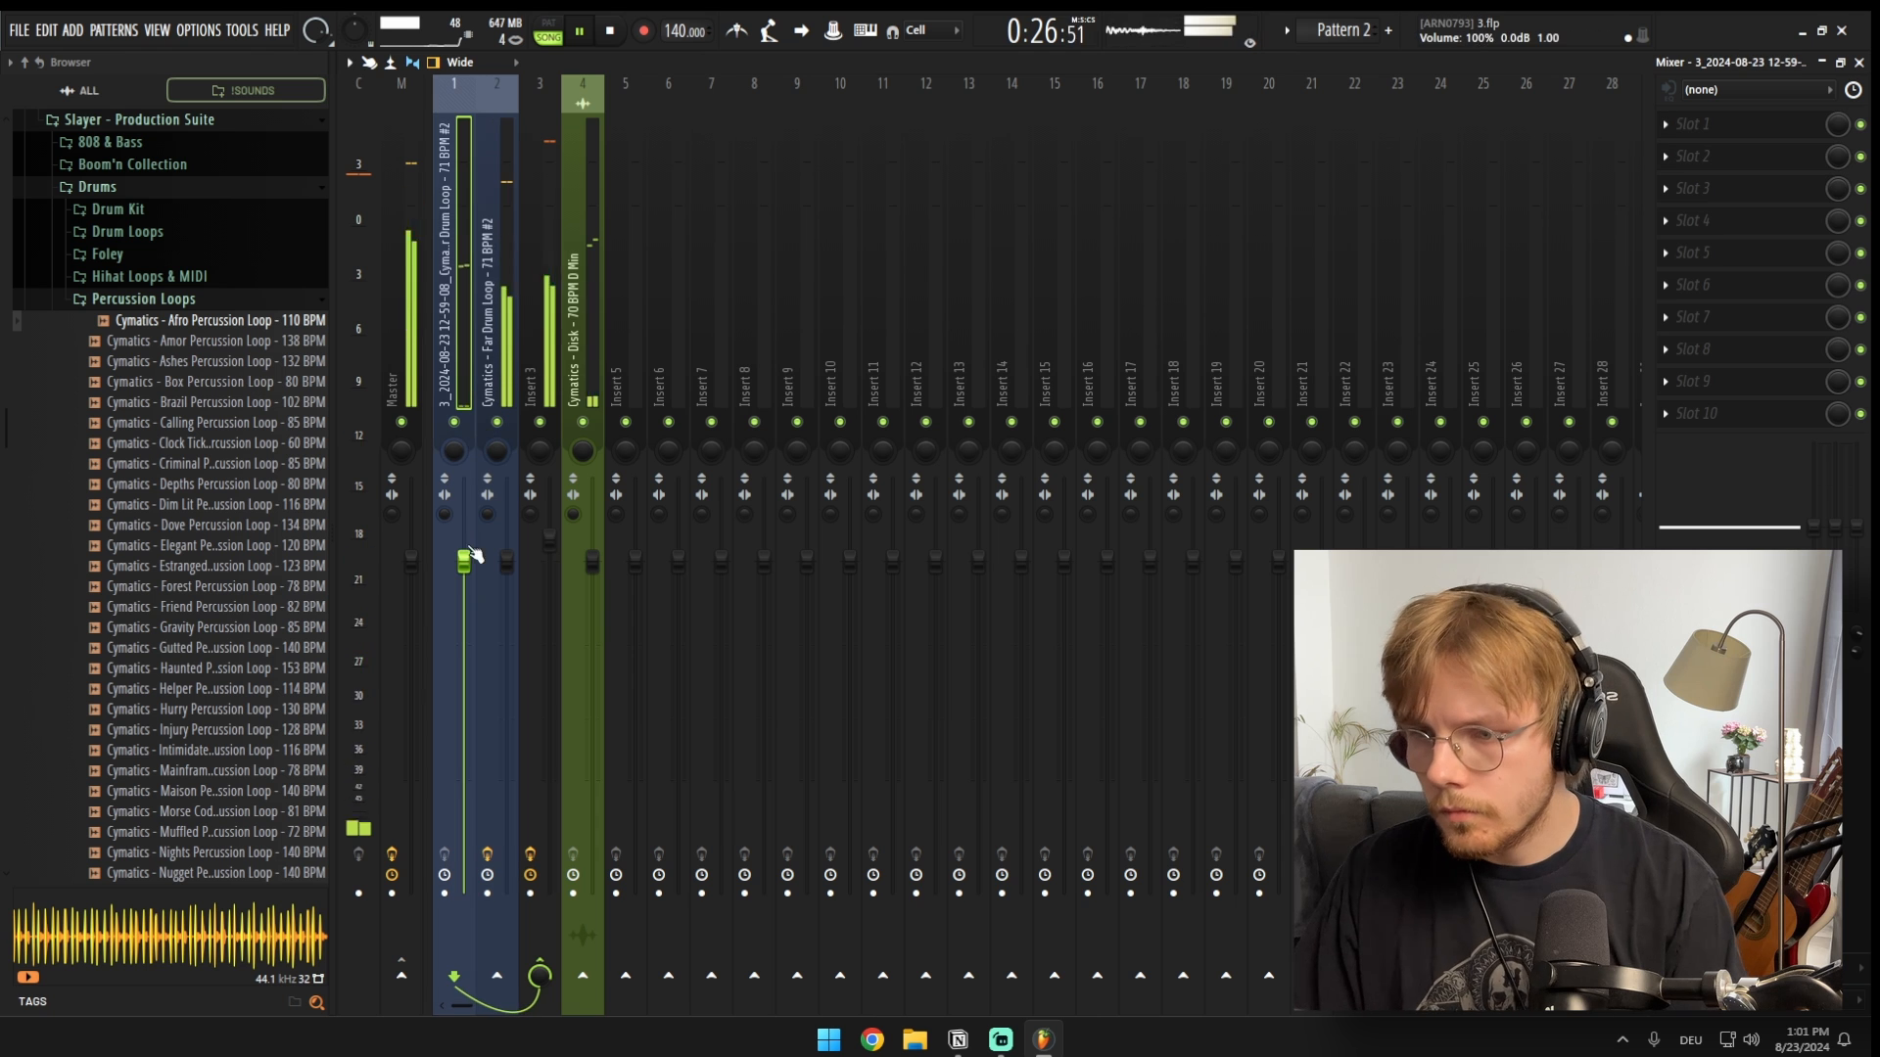